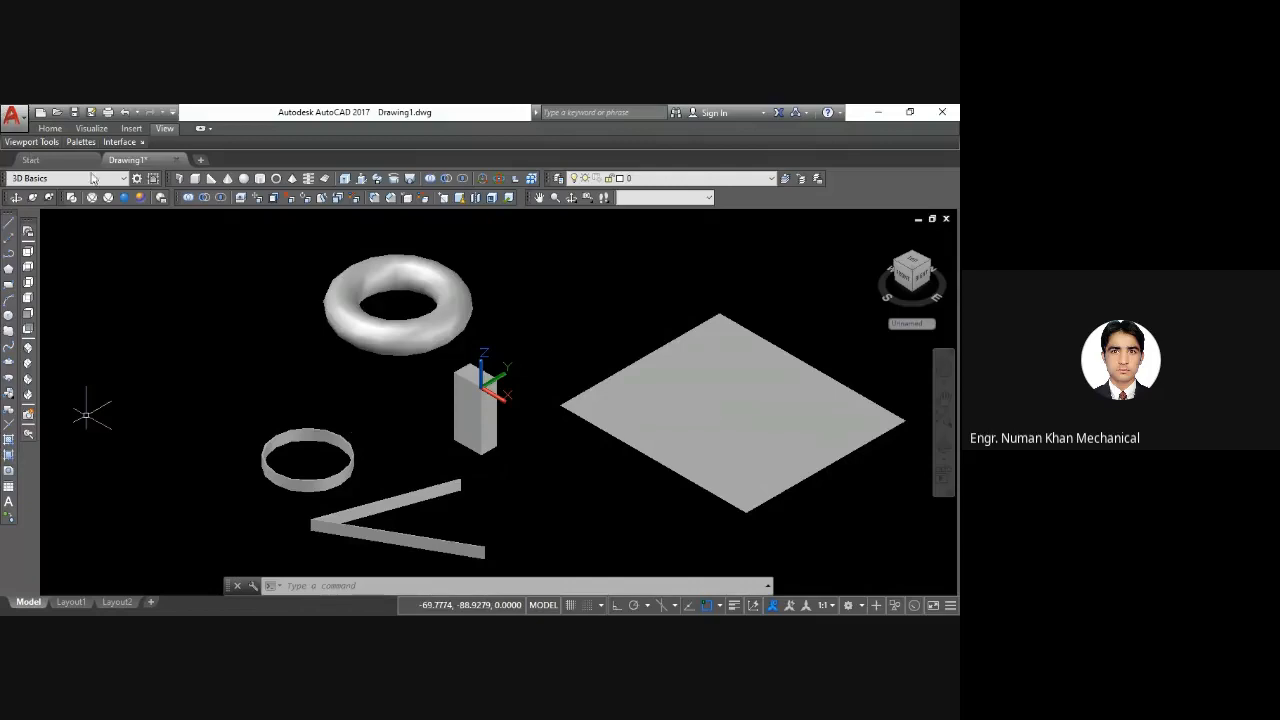
click(123, 180)
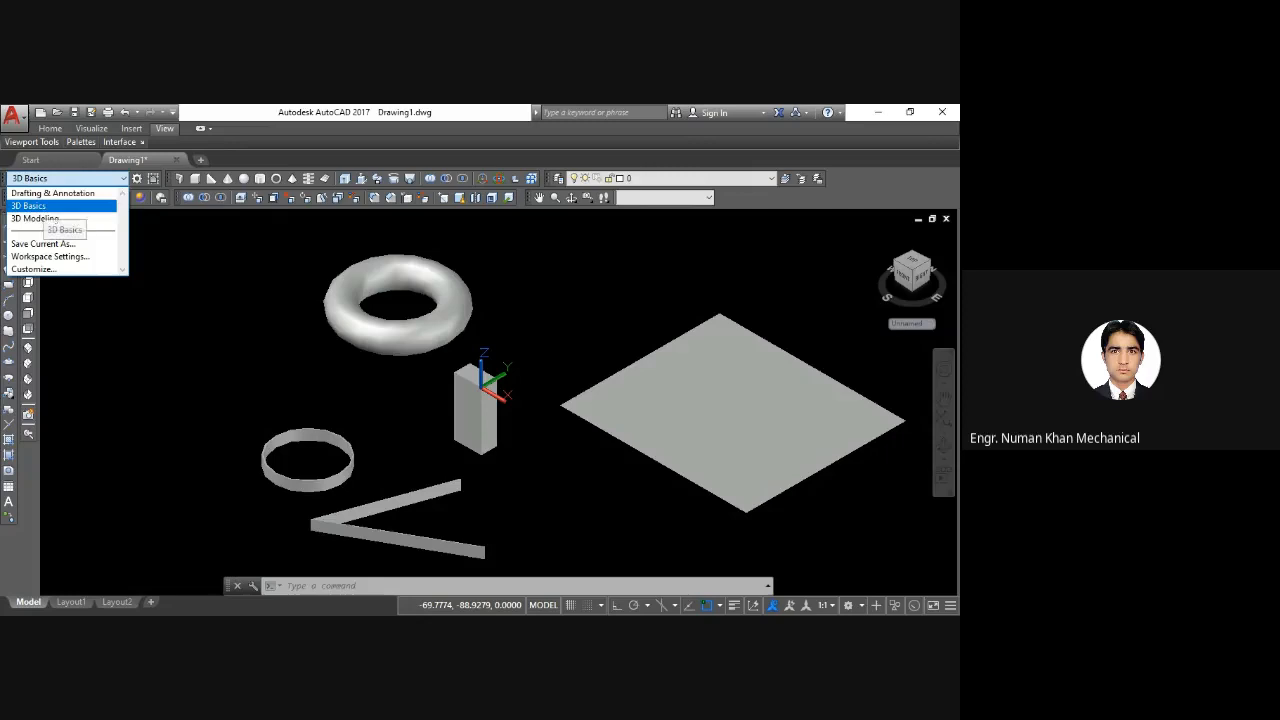
click(307, 148)
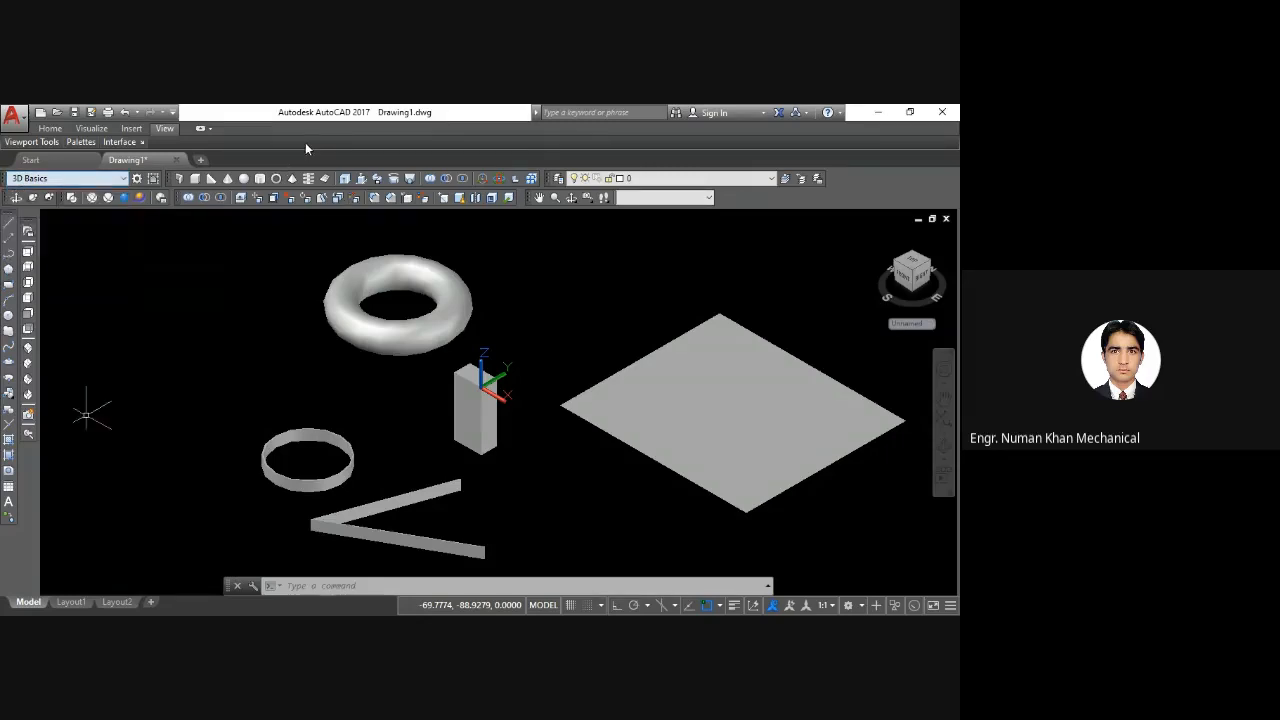
click(123, 179)
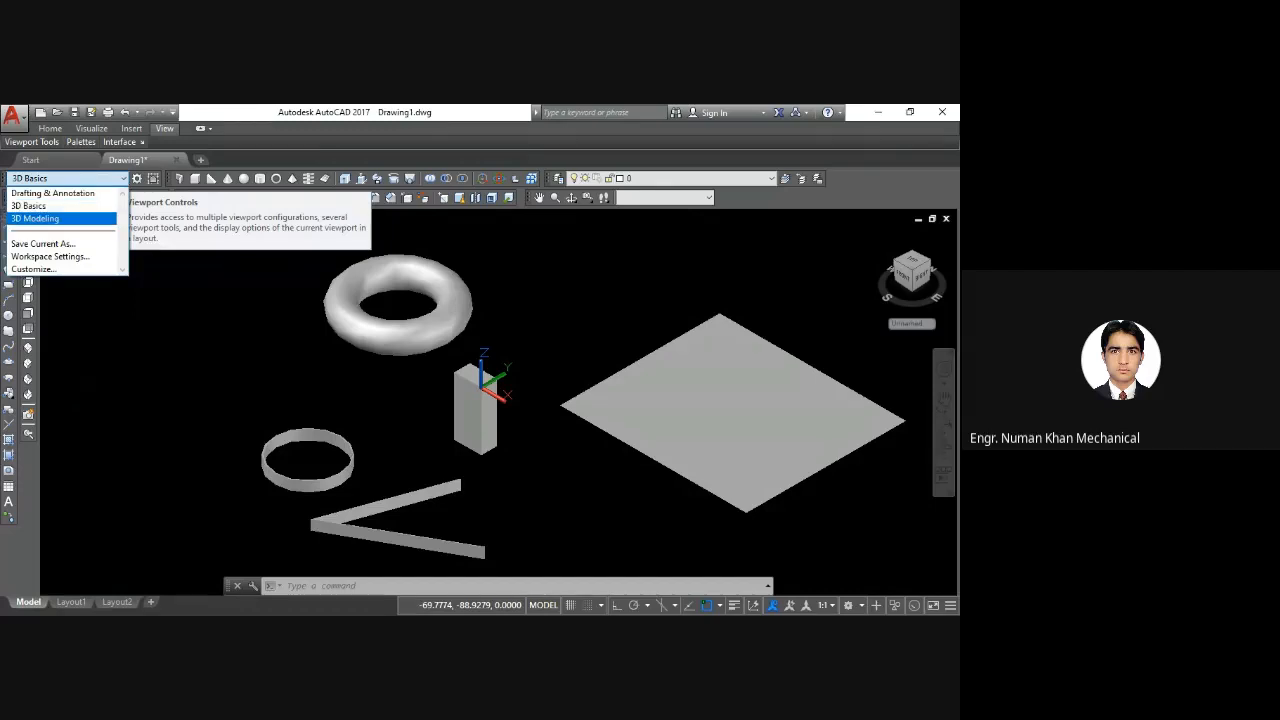
click(298, 155)
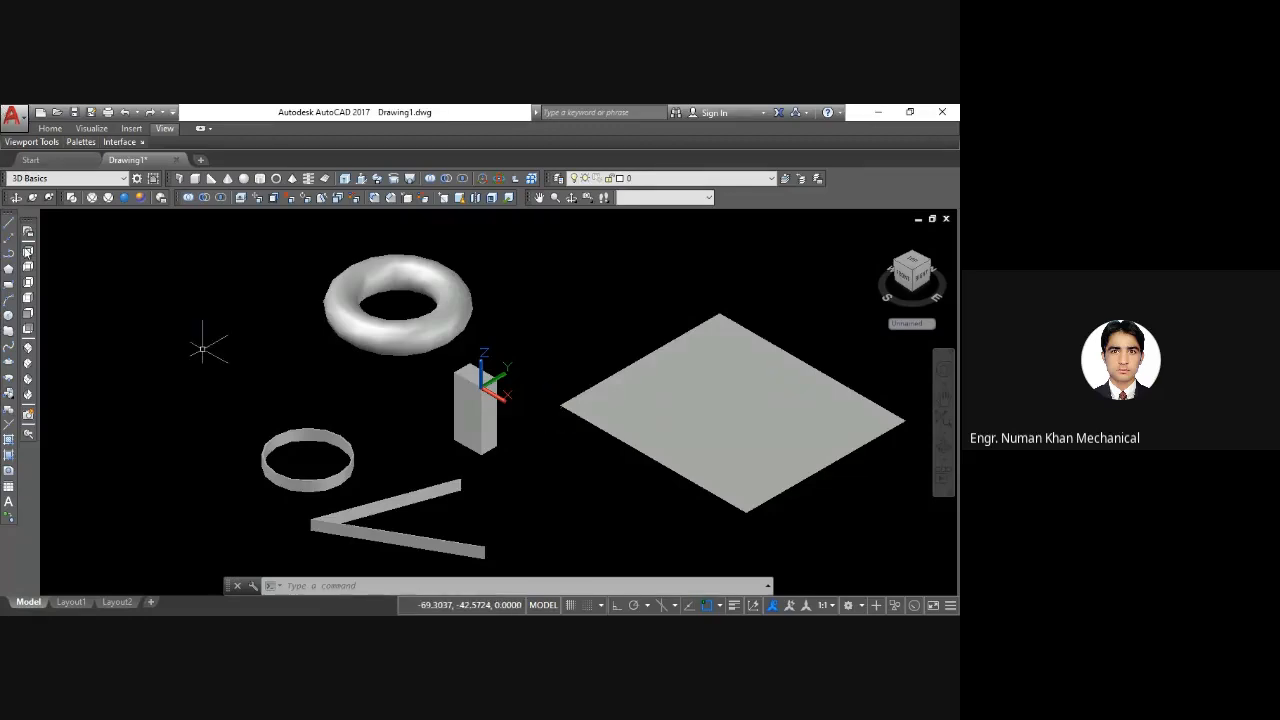
Look at the 3D objects through the Top, Bottom, Left, Right, Front, Back, SW Isometric and NE Isometric preset views
click(28, 253)
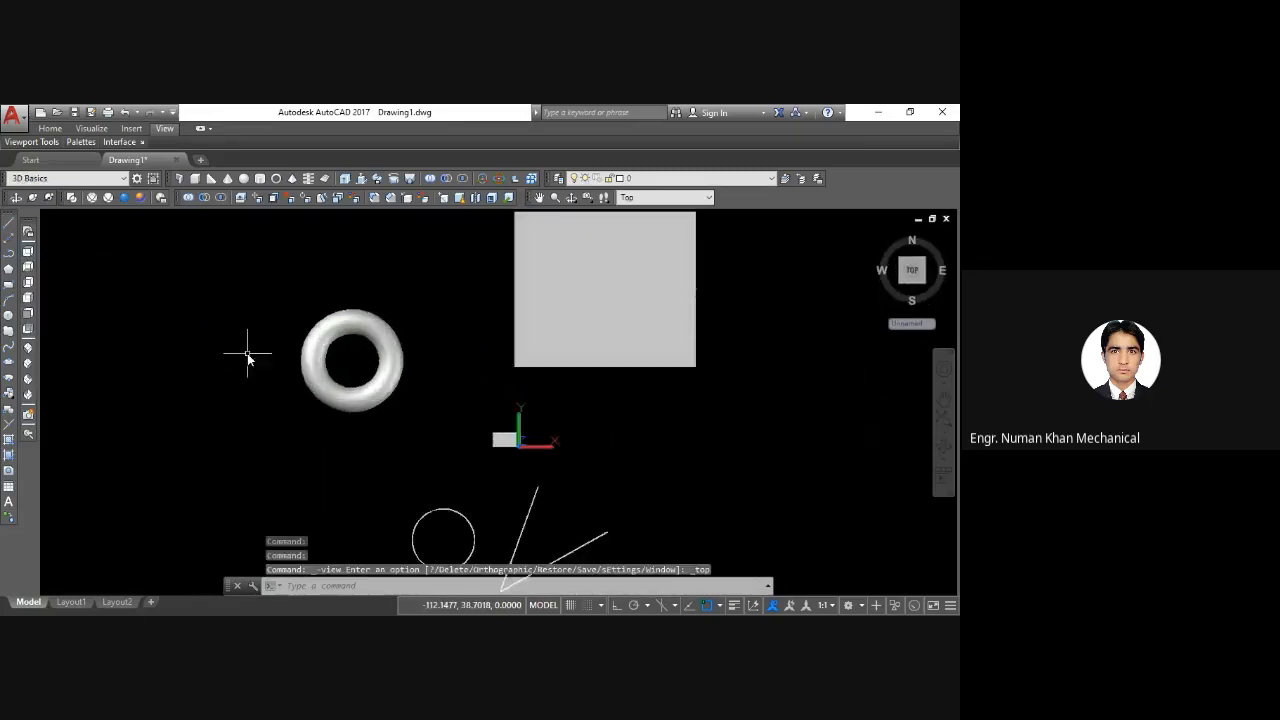
click(28, 267)
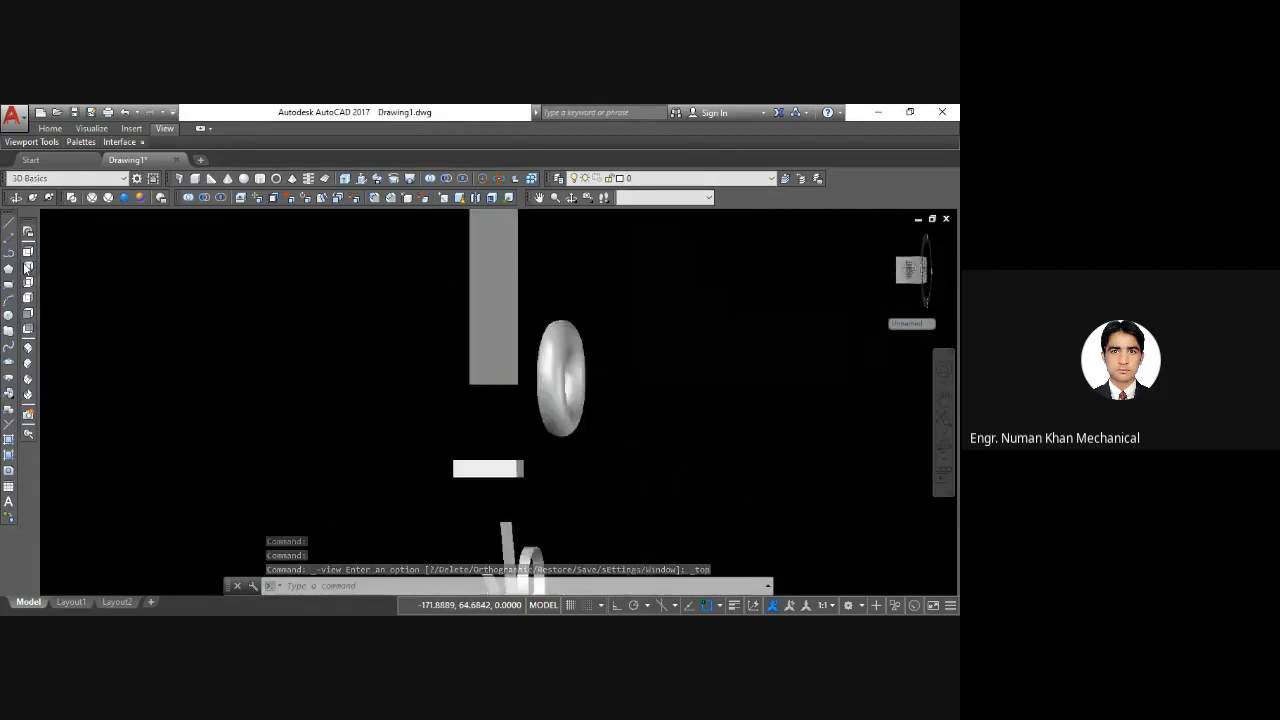
click(29, 283)
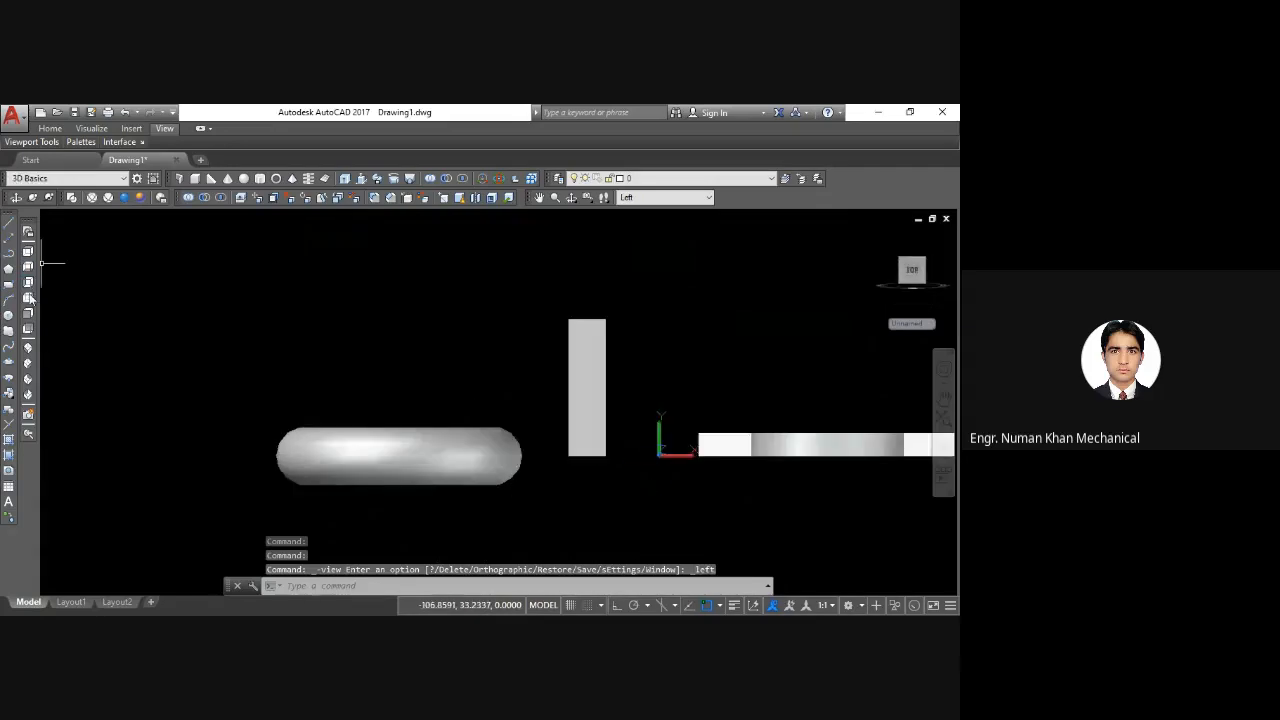
click(28, 314)
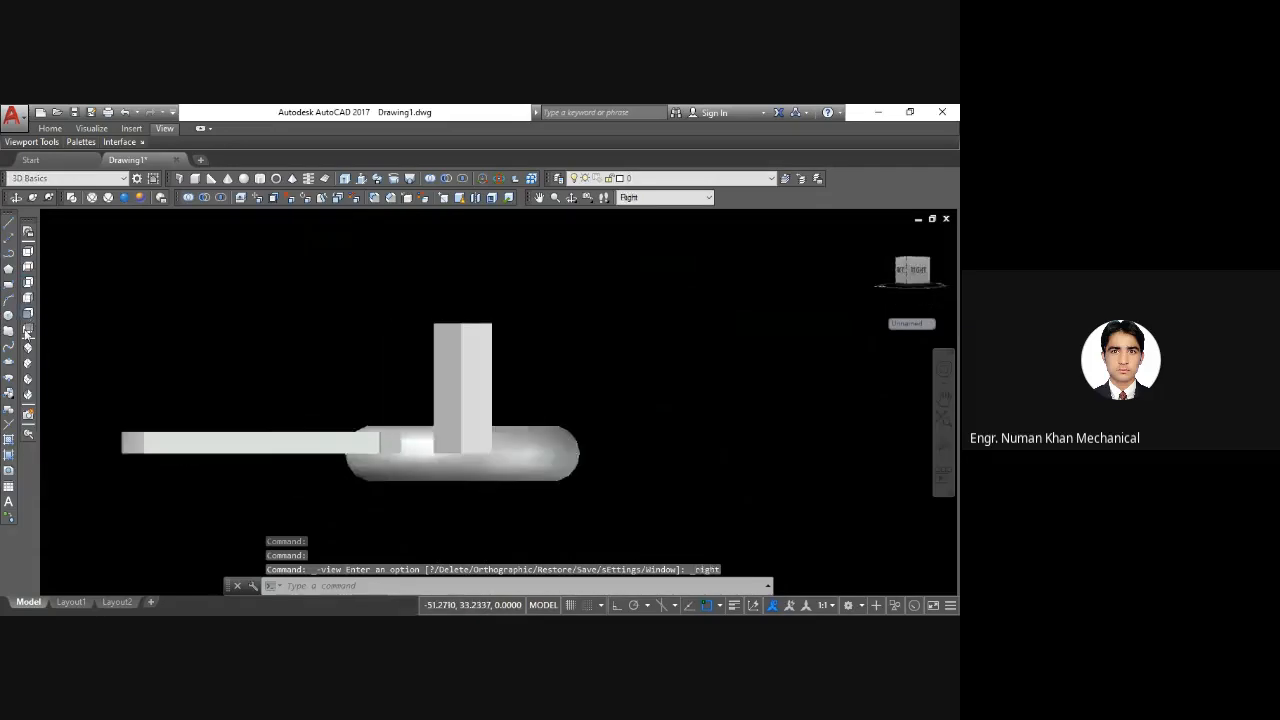
click(28, 331)
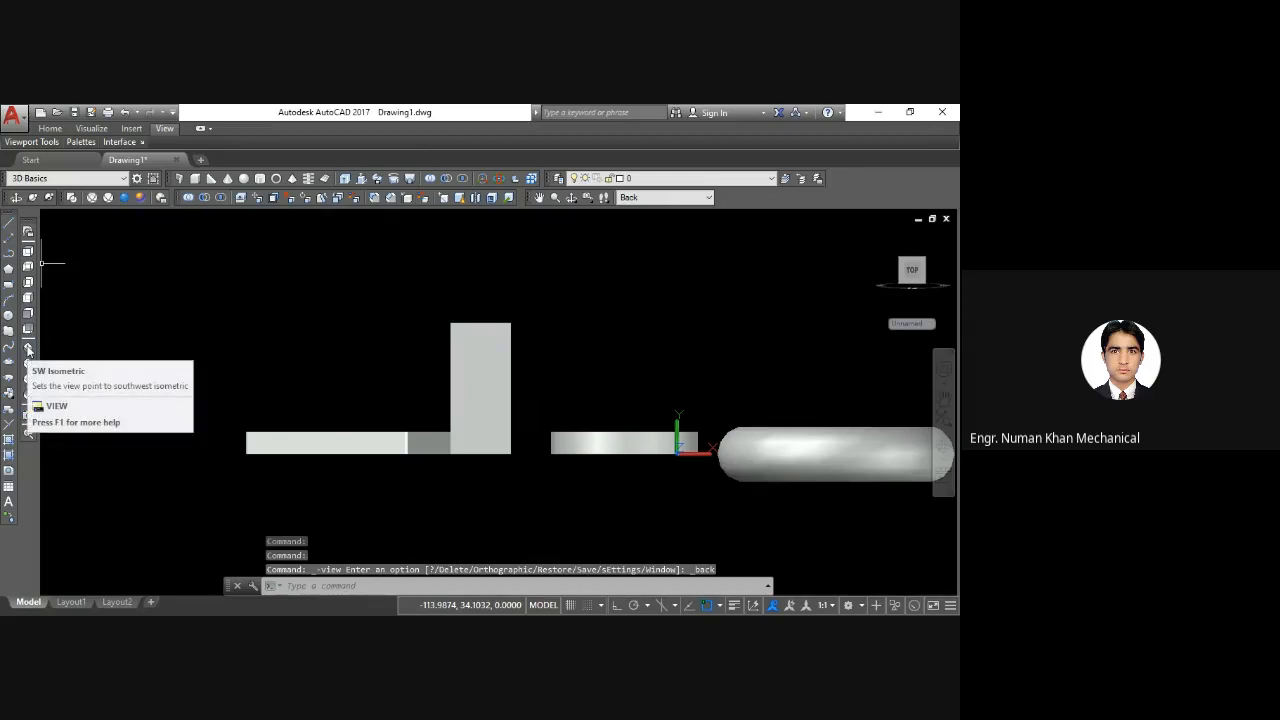
click(28, 348)
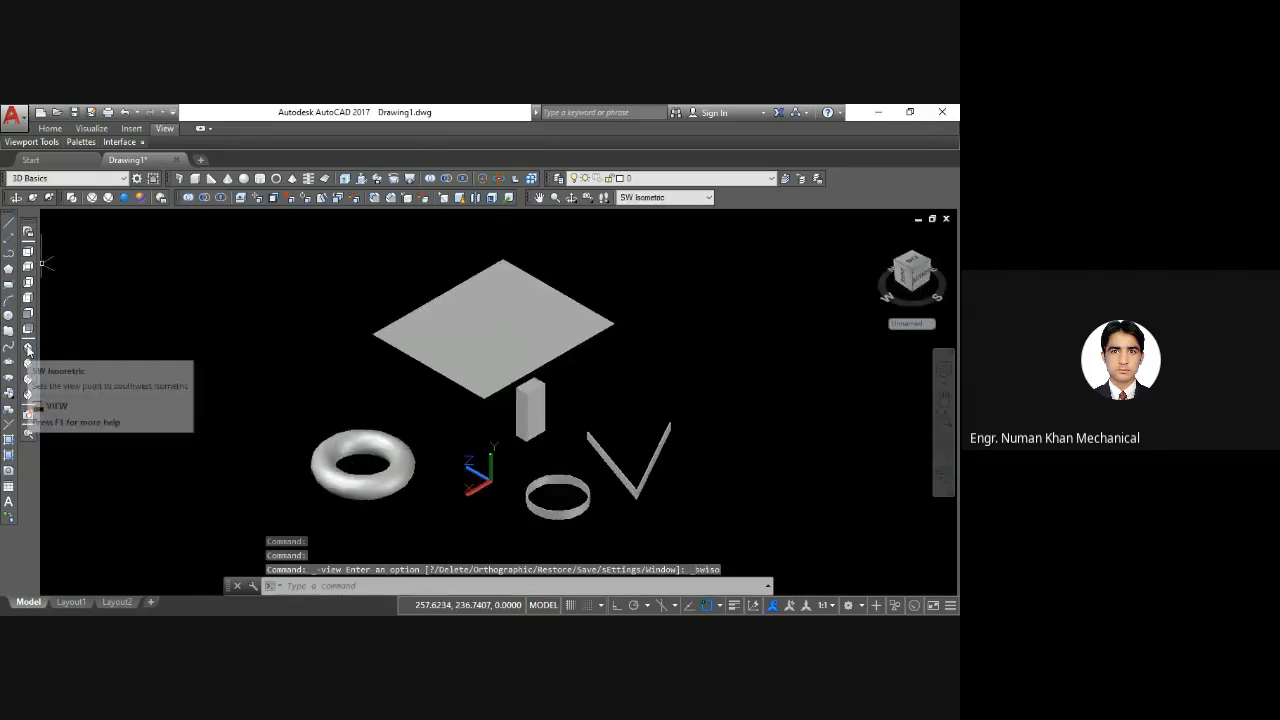
click(28, 380)
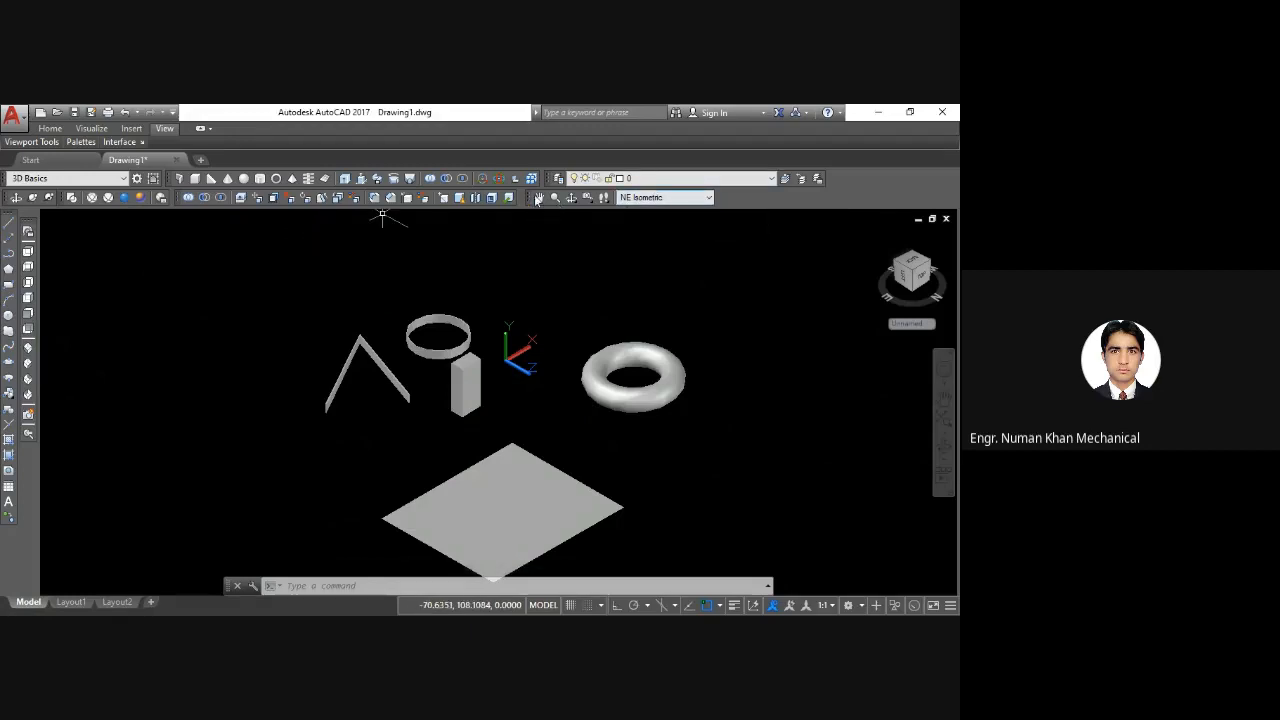
Look at the objects in the Front and Top views, and return to the SE Isometric view
click(707, 198)
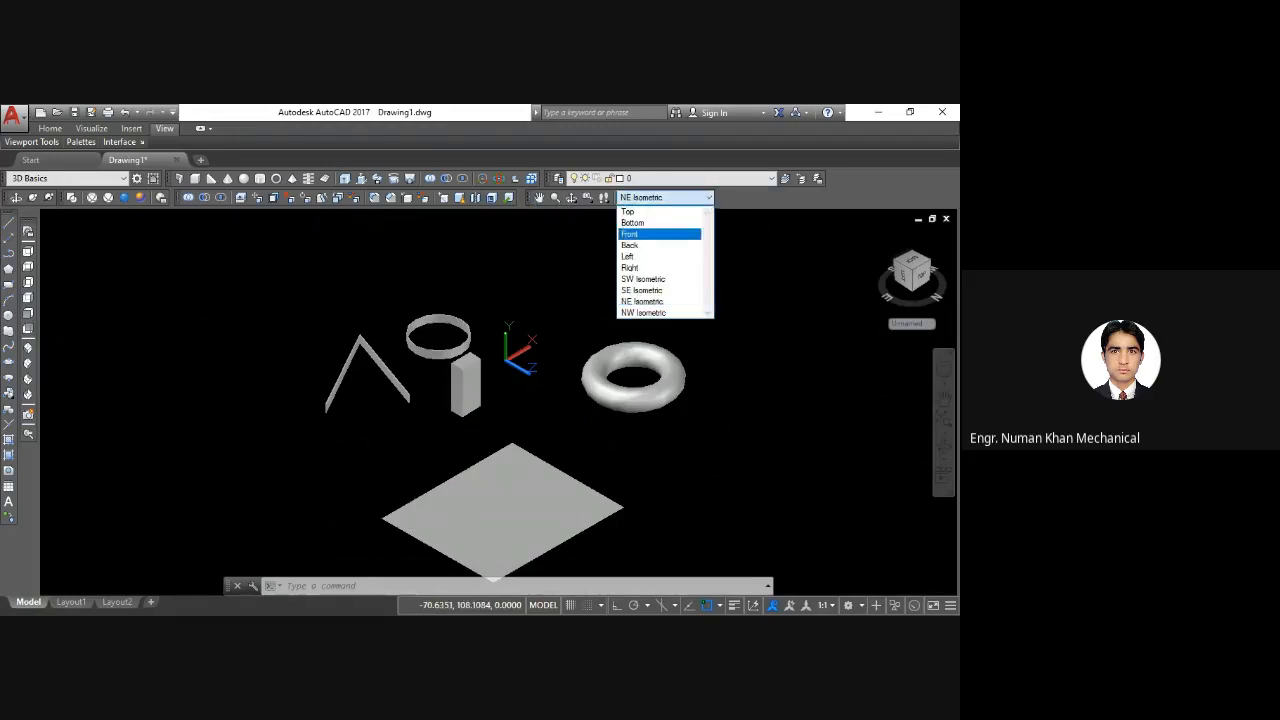
click(661, 233)
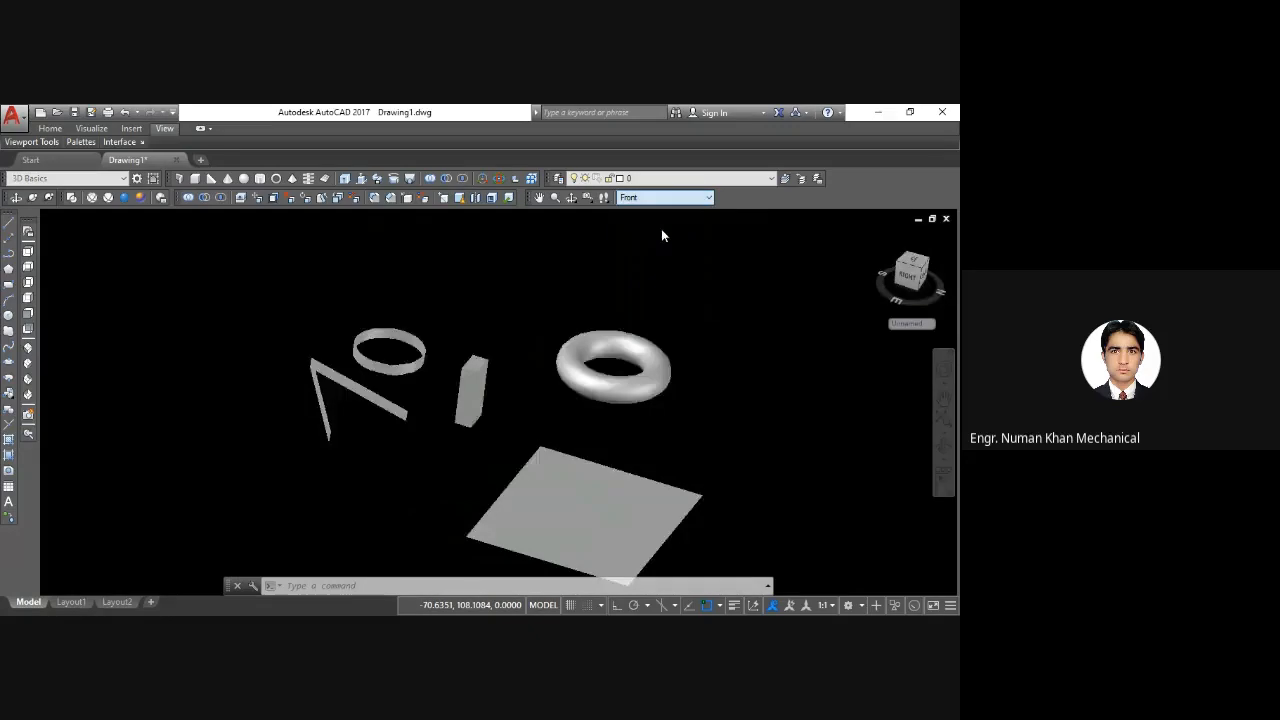
click(709, 198)
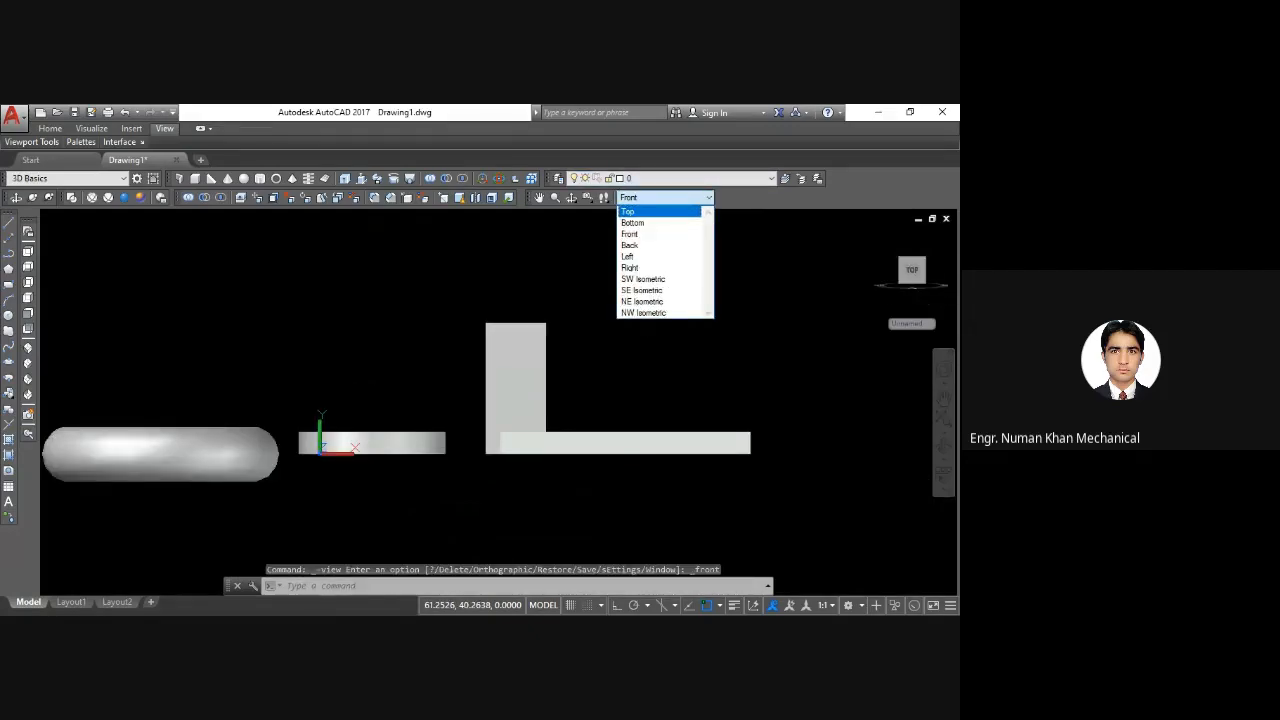
click(640, 211)
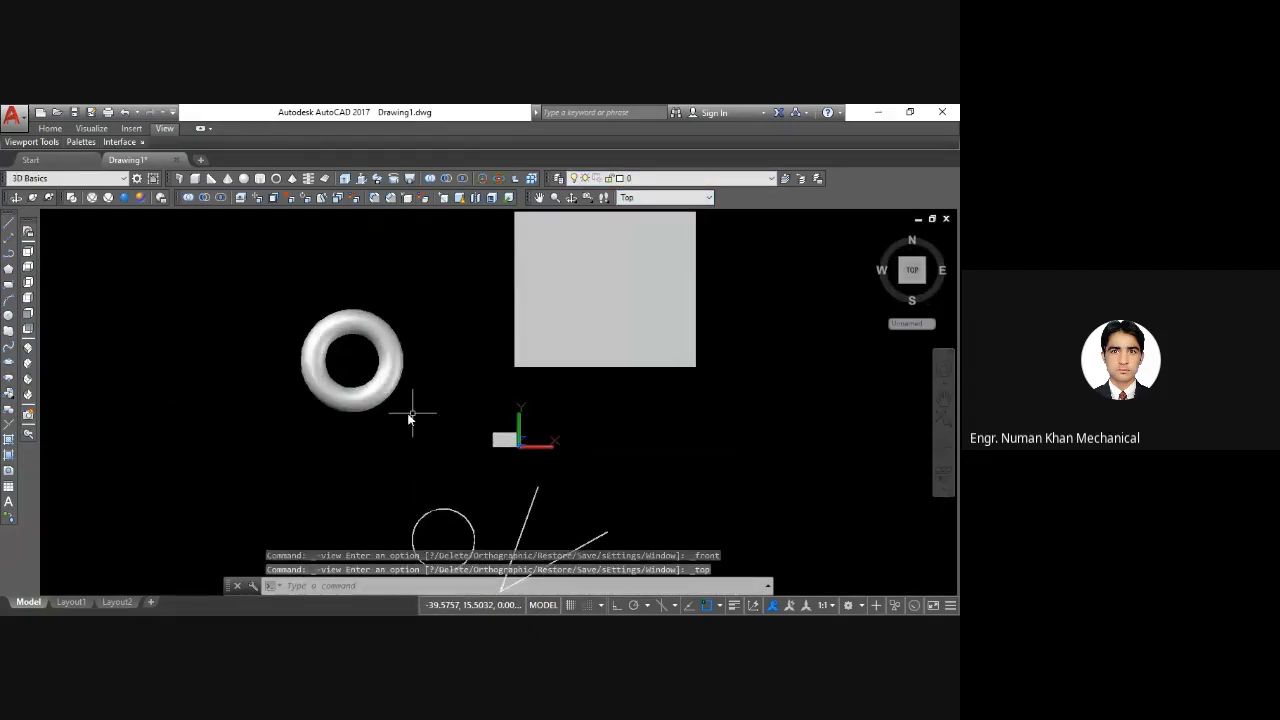
mouse_move(473, 481)
middle_down()
mouse_move(383, 434)
mouse_move(369, 380)
middle_up()
scroll(406, 446, down, 4)
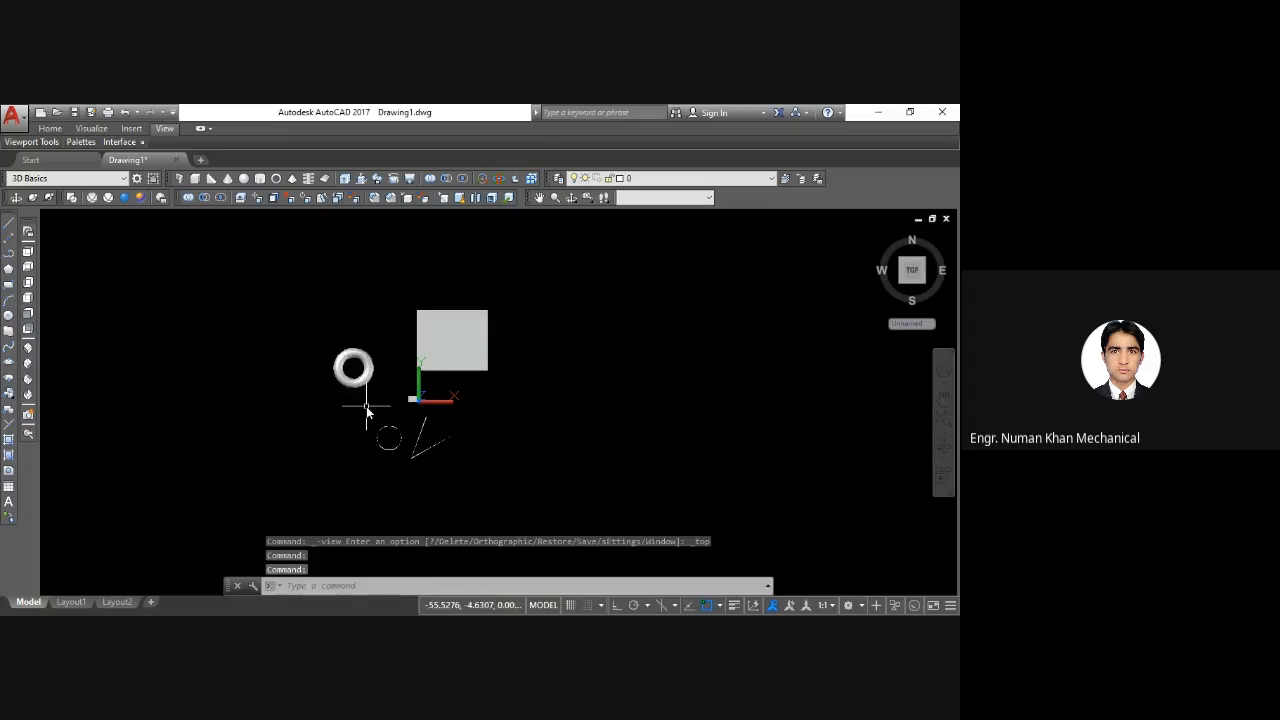
scroll(366, 406, up, 2)
scroll(366, 406, up, 2)
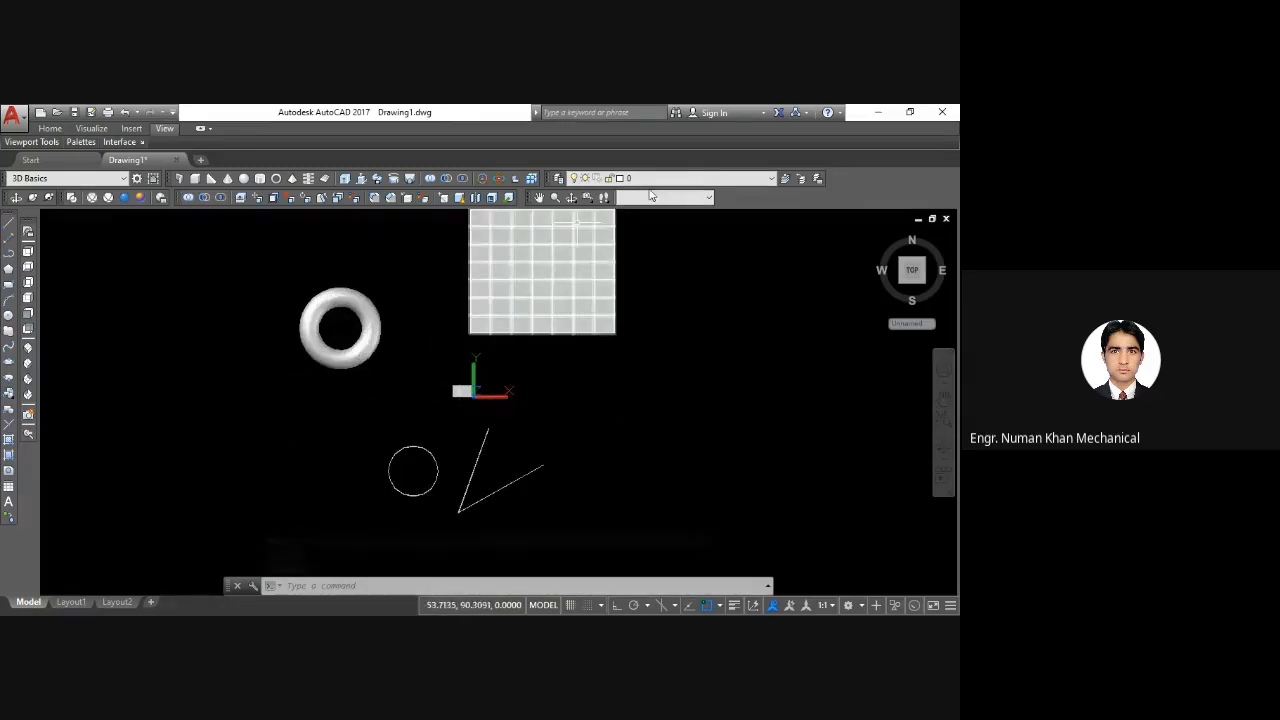
click(709, 198)
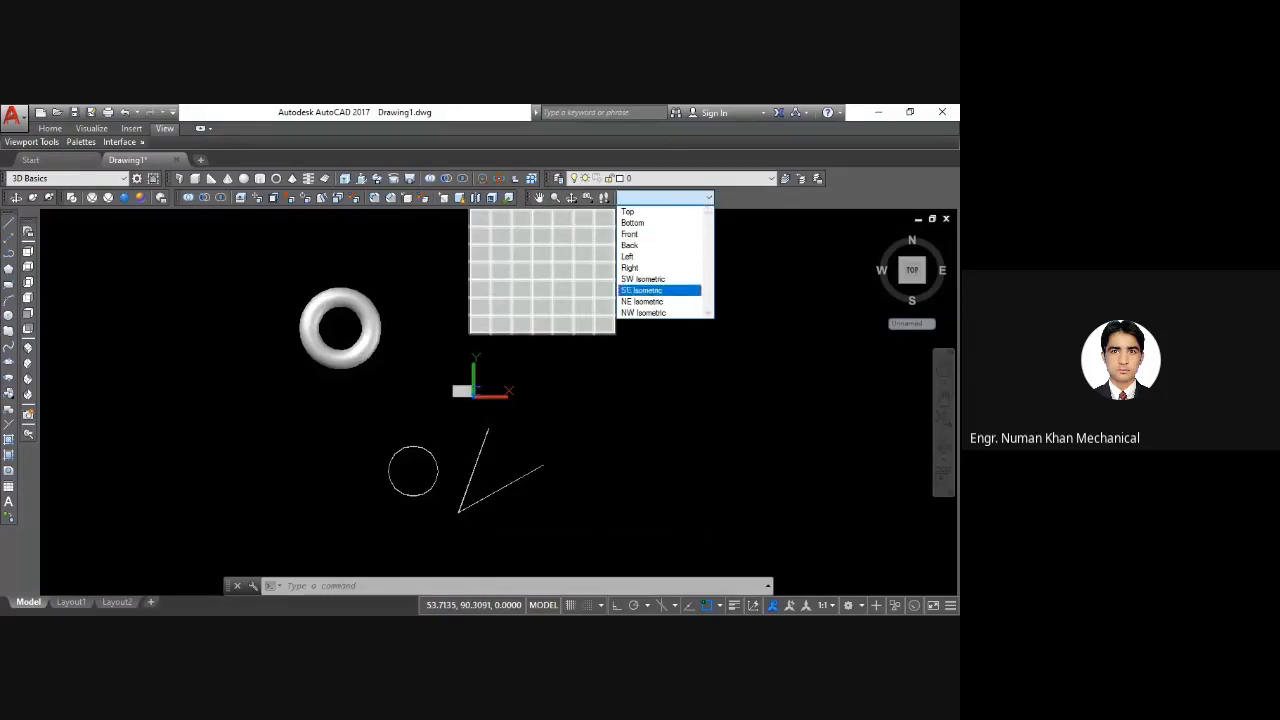
click(667, 287)
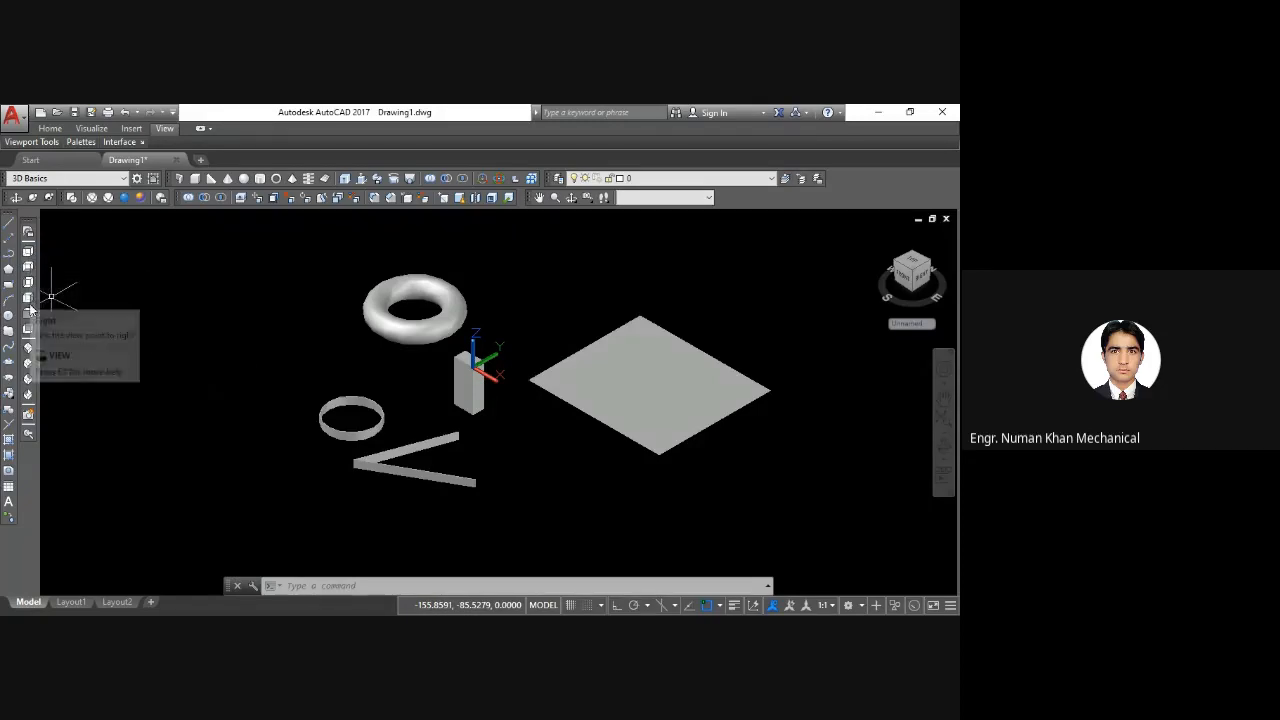
Compare the objects and the UCS axes in the Top view and the Front view
click(466, 384)
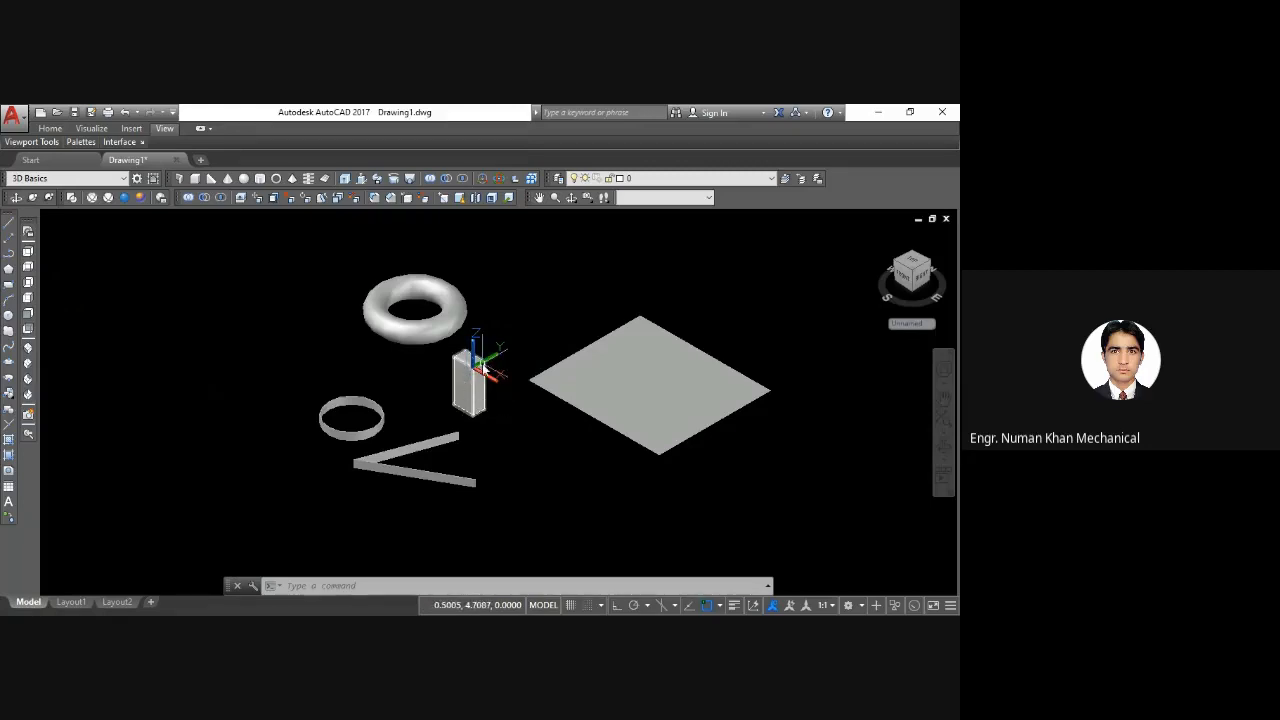
click(709, 198)
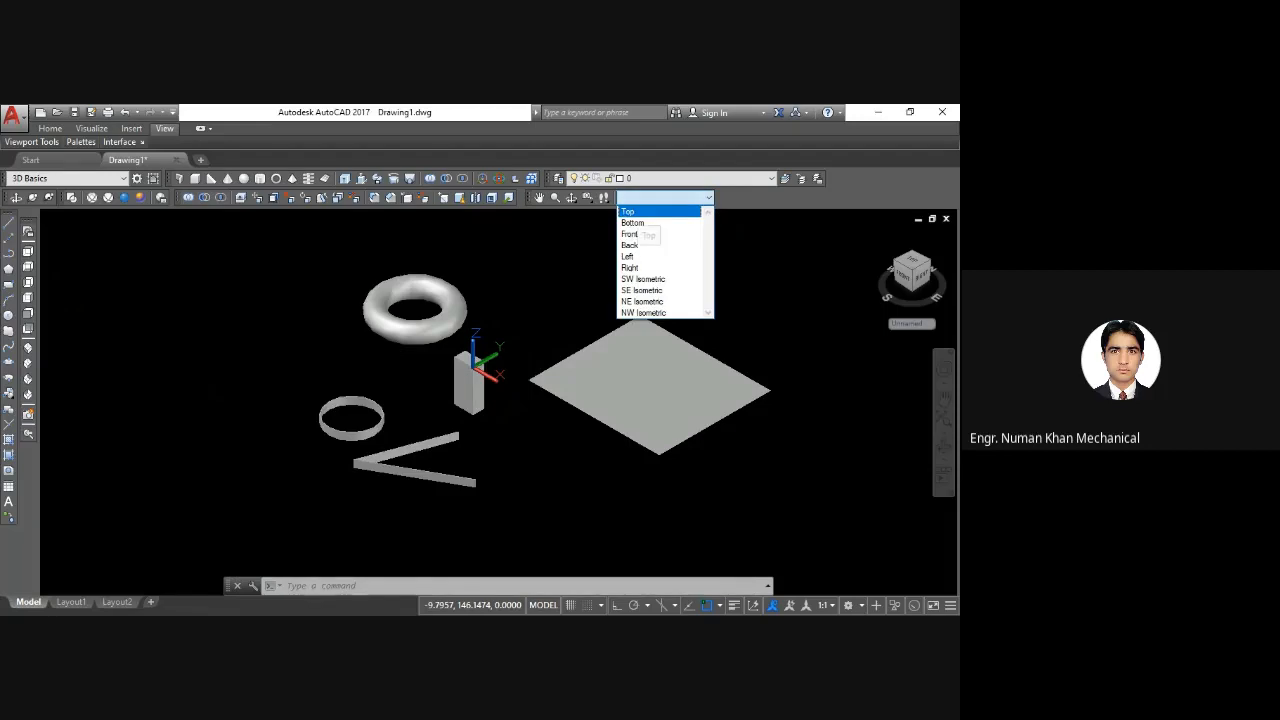
click(637, 211)
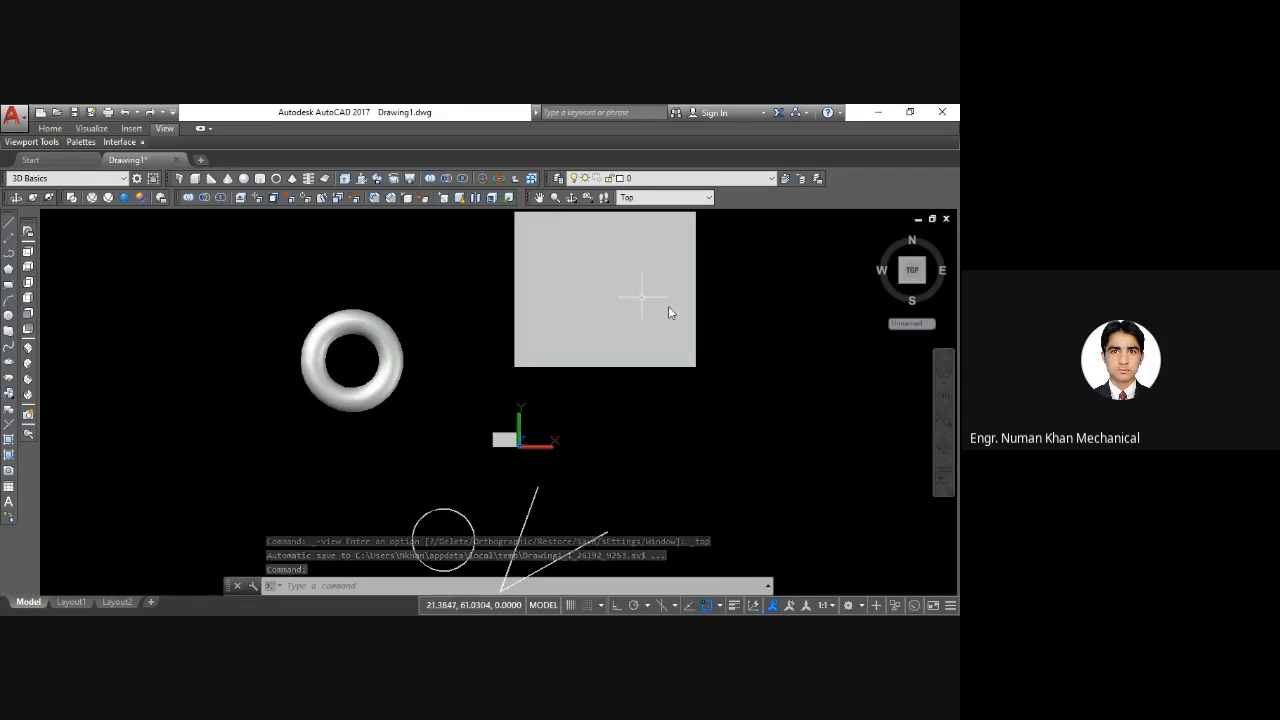
click(634, 333)
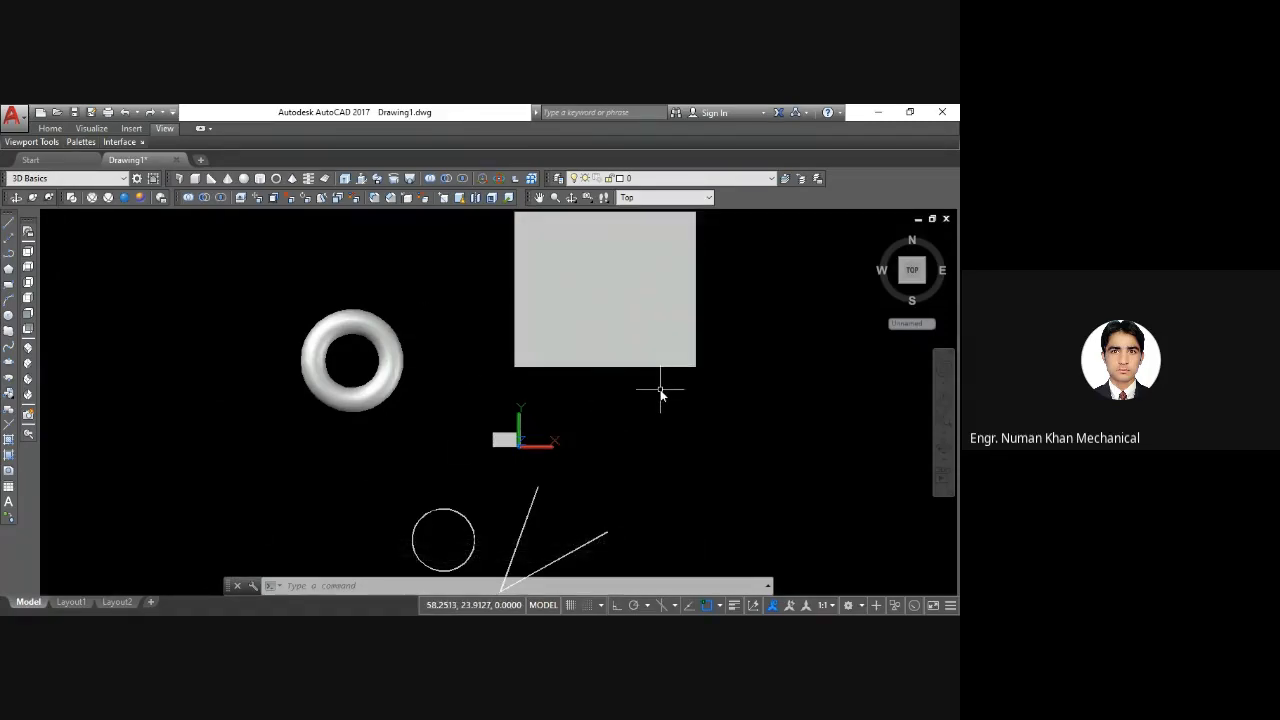
click(709, 197)
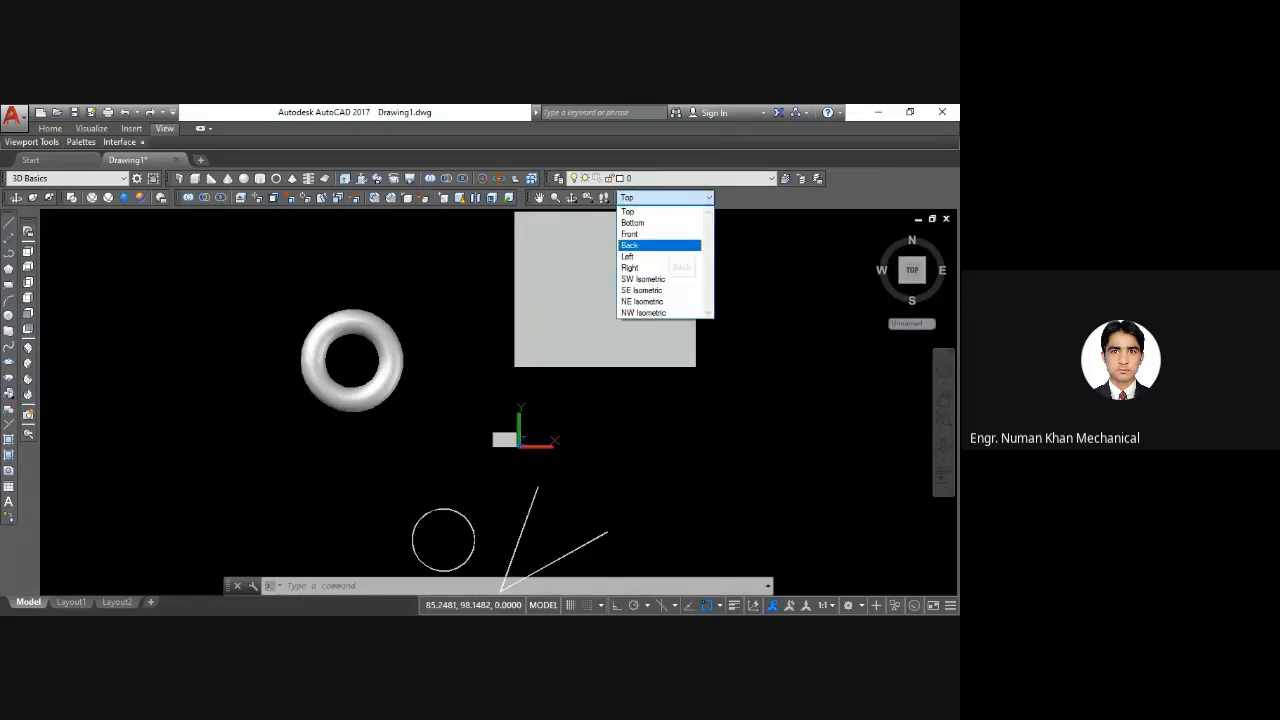
click(640, 234)
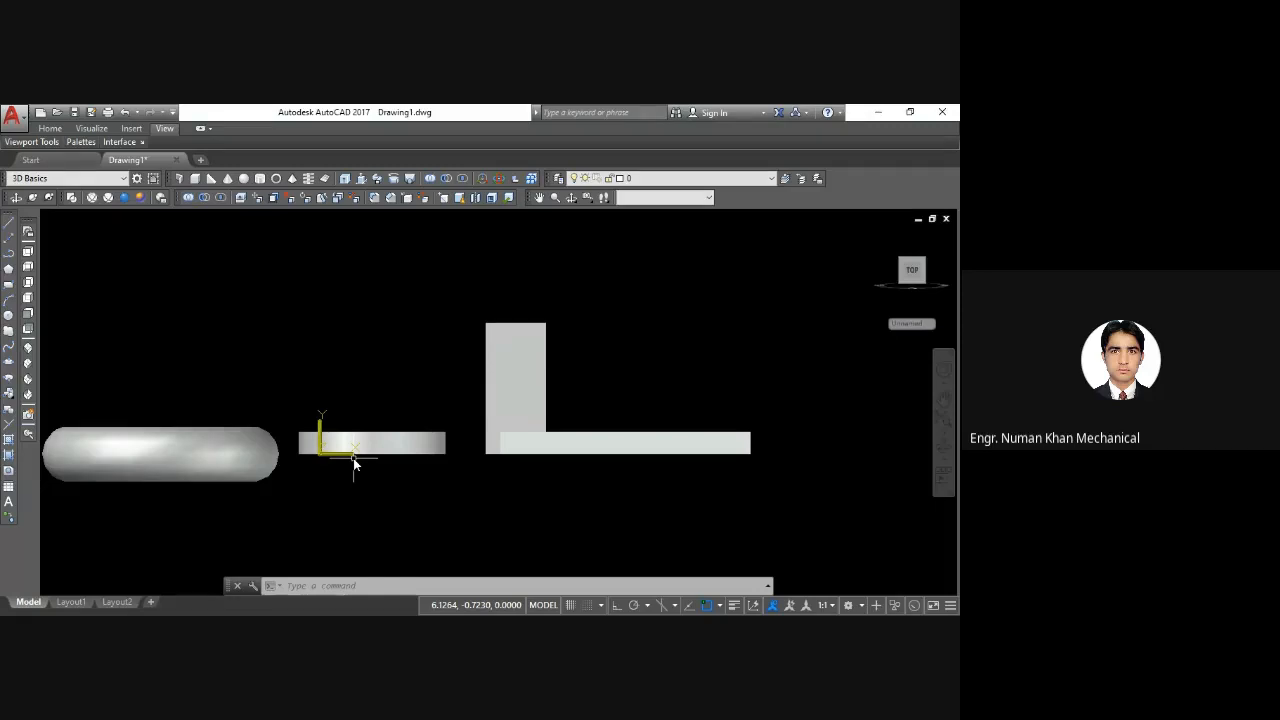
scroll(355, 463, down, 2)
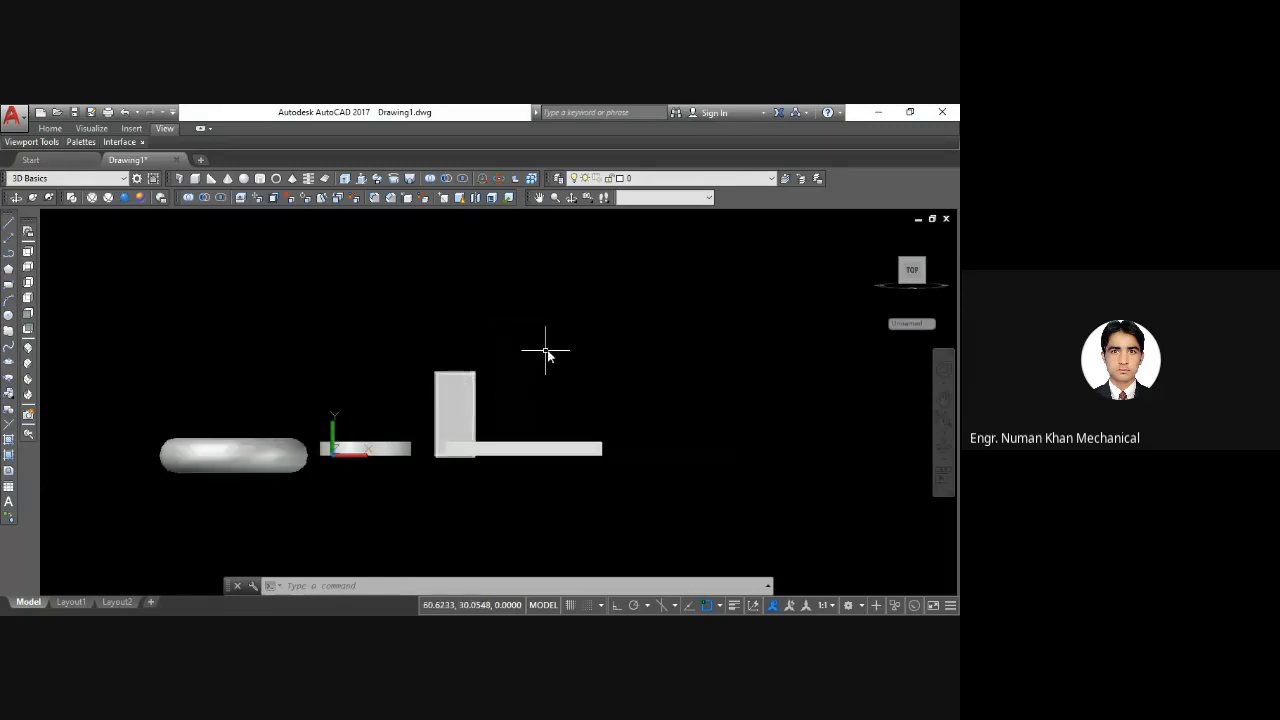
Restore the Front view and draw a small circle in its plane, just above the thin ring
click(707, 198)
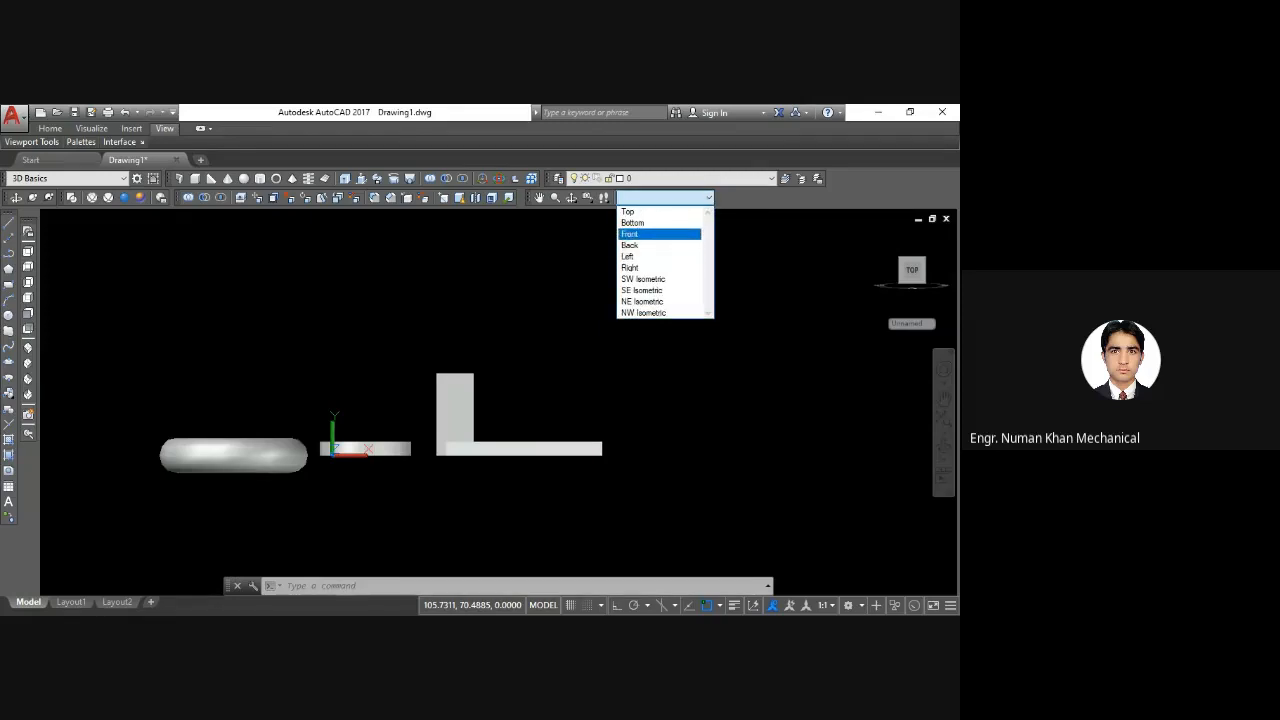
click(630, 234)
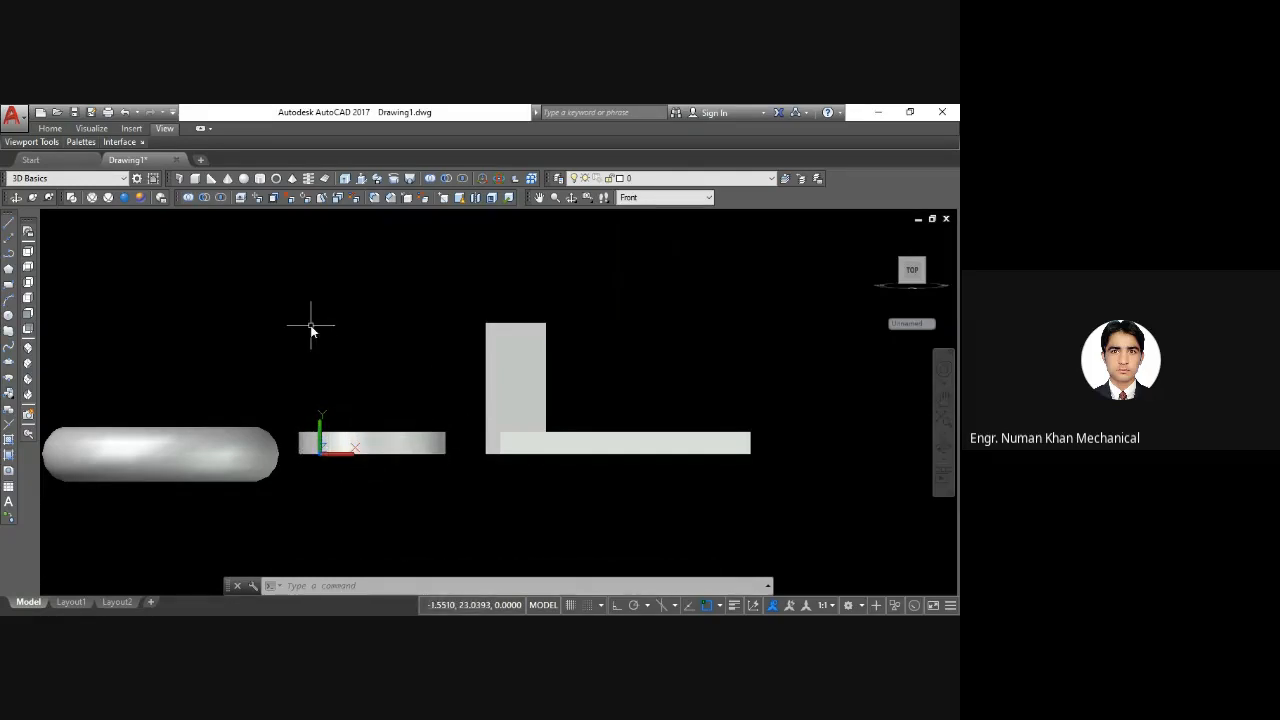
text(c)
key(Return)
click(376, 369)
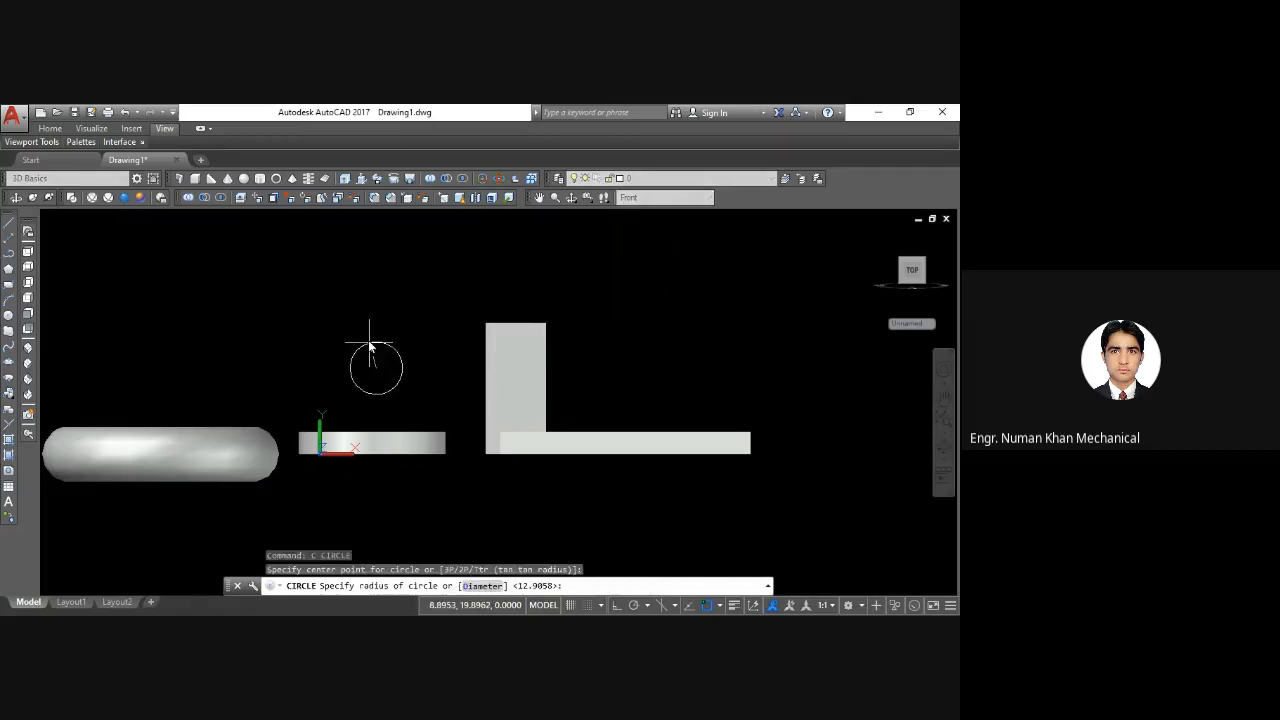
click(369, 346)
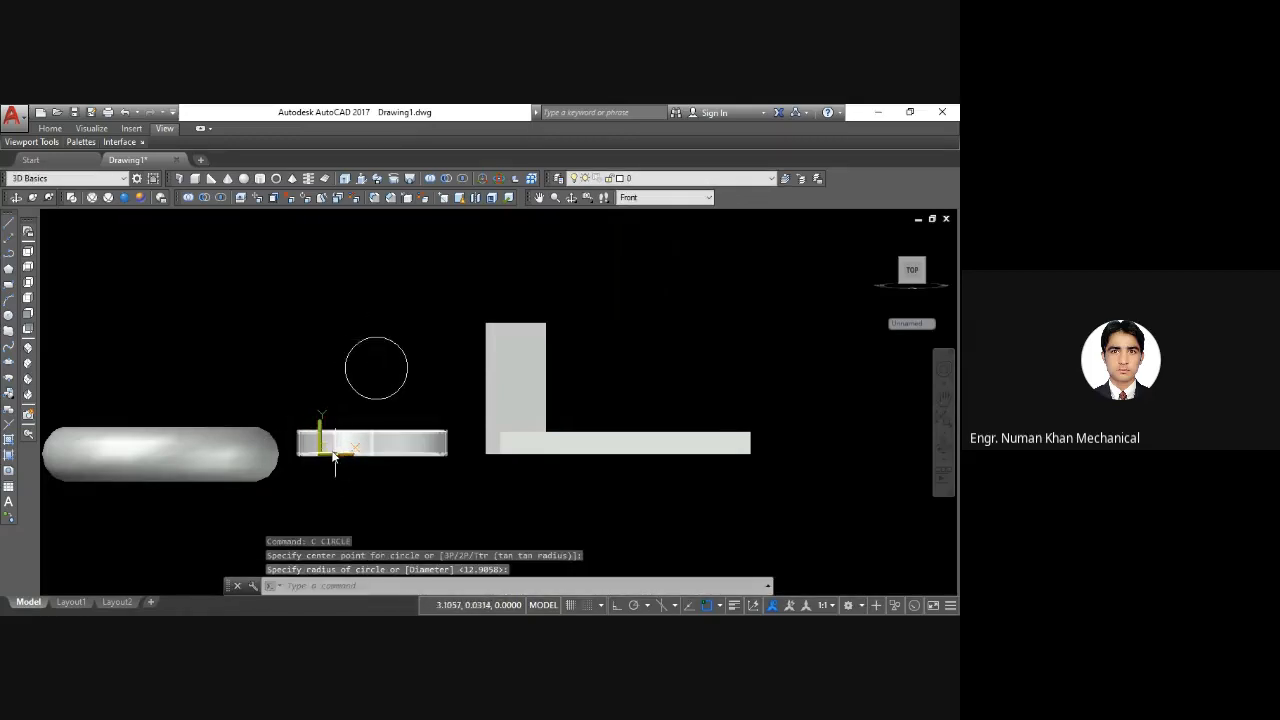
Examine the new circle's orientation in the Top, Left and Front views, finishing in the Top view
click(646, 198)
click(642, 213)
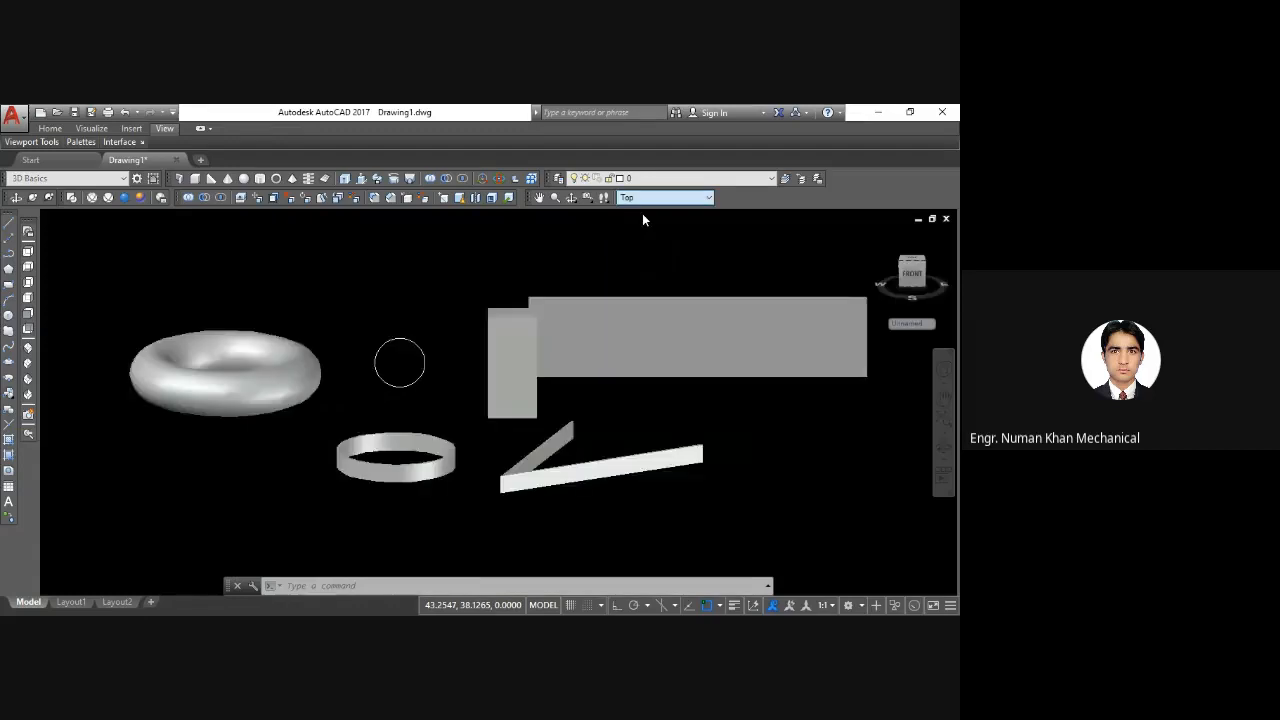
scroll(439, 474, up, 6)
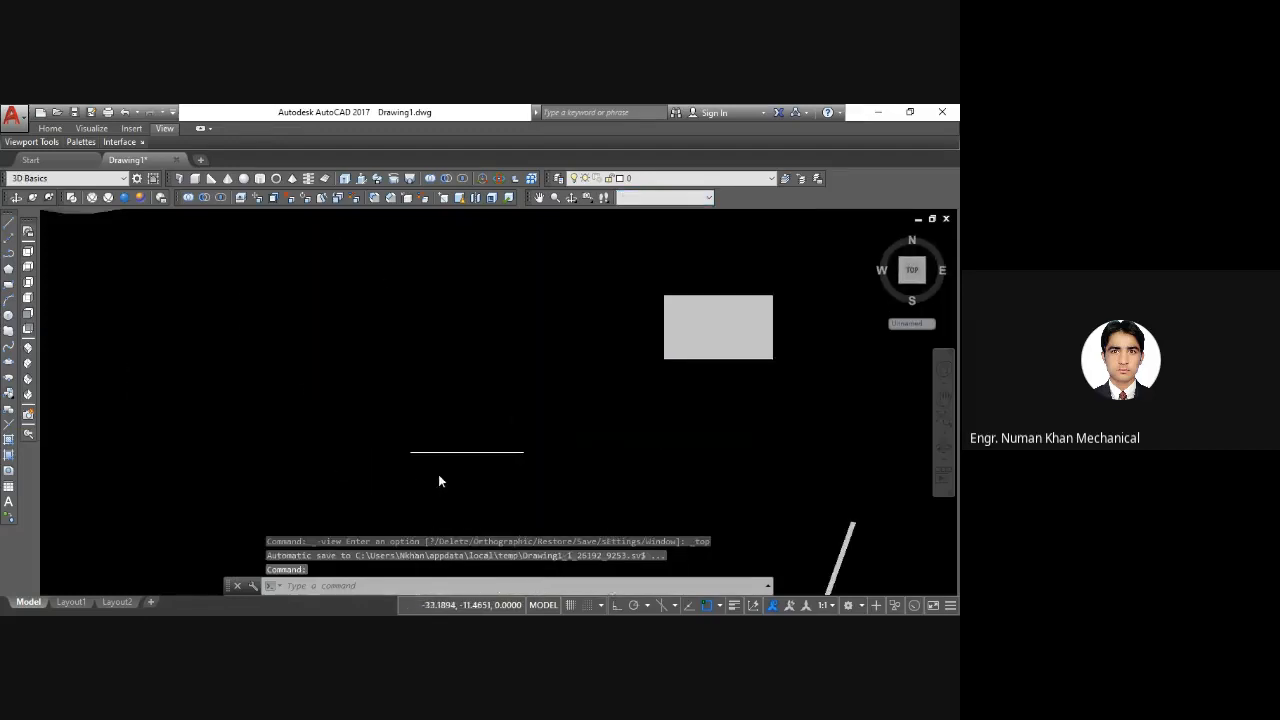
click(29, 283)
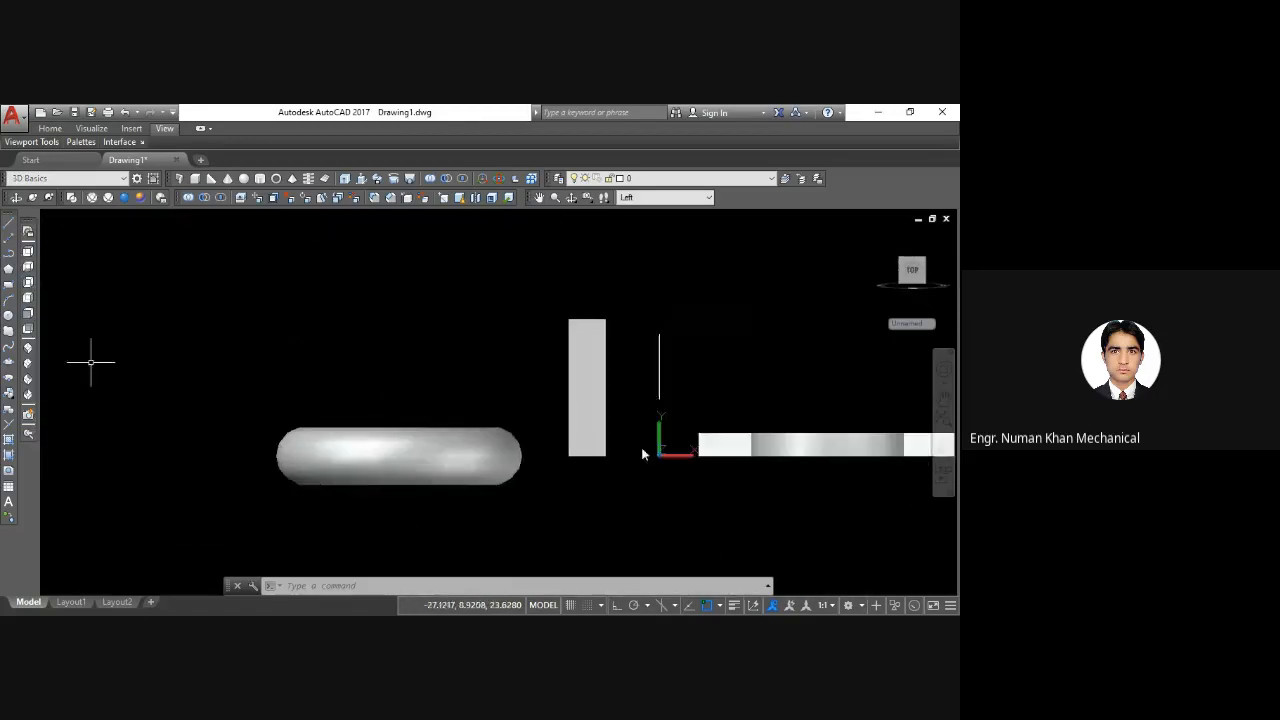
click(28, 314)
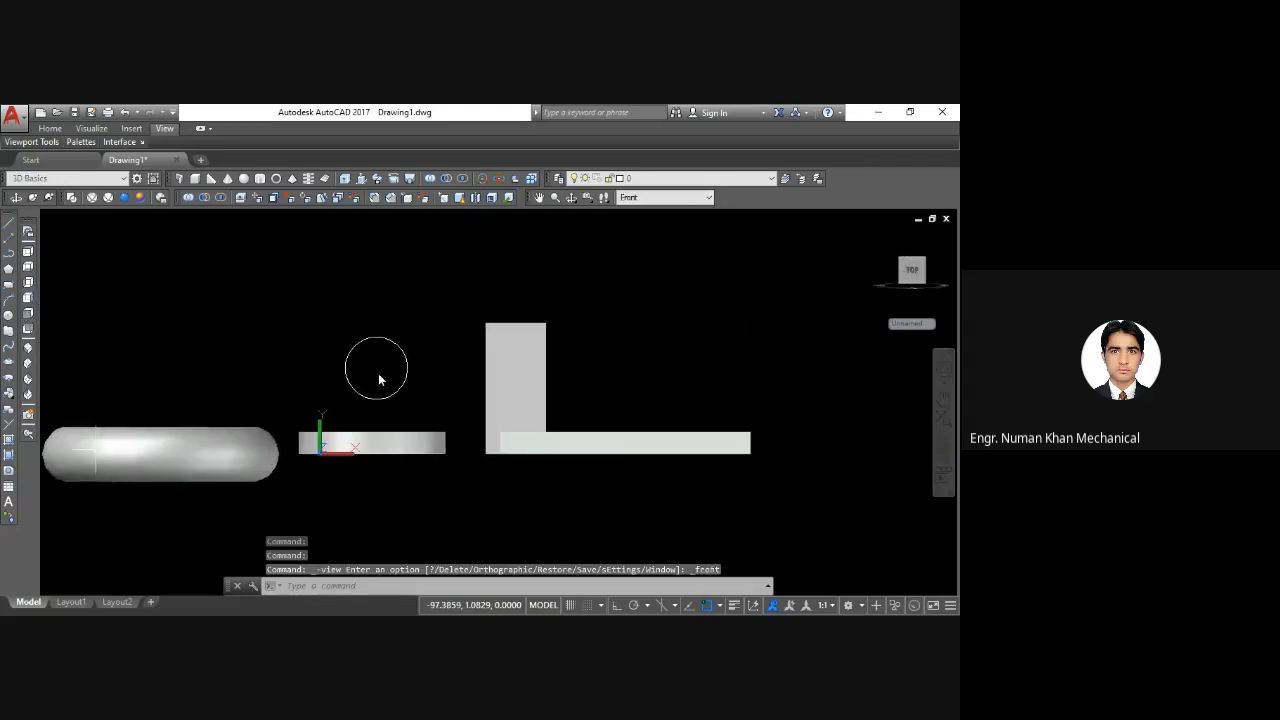
click(28, 252)
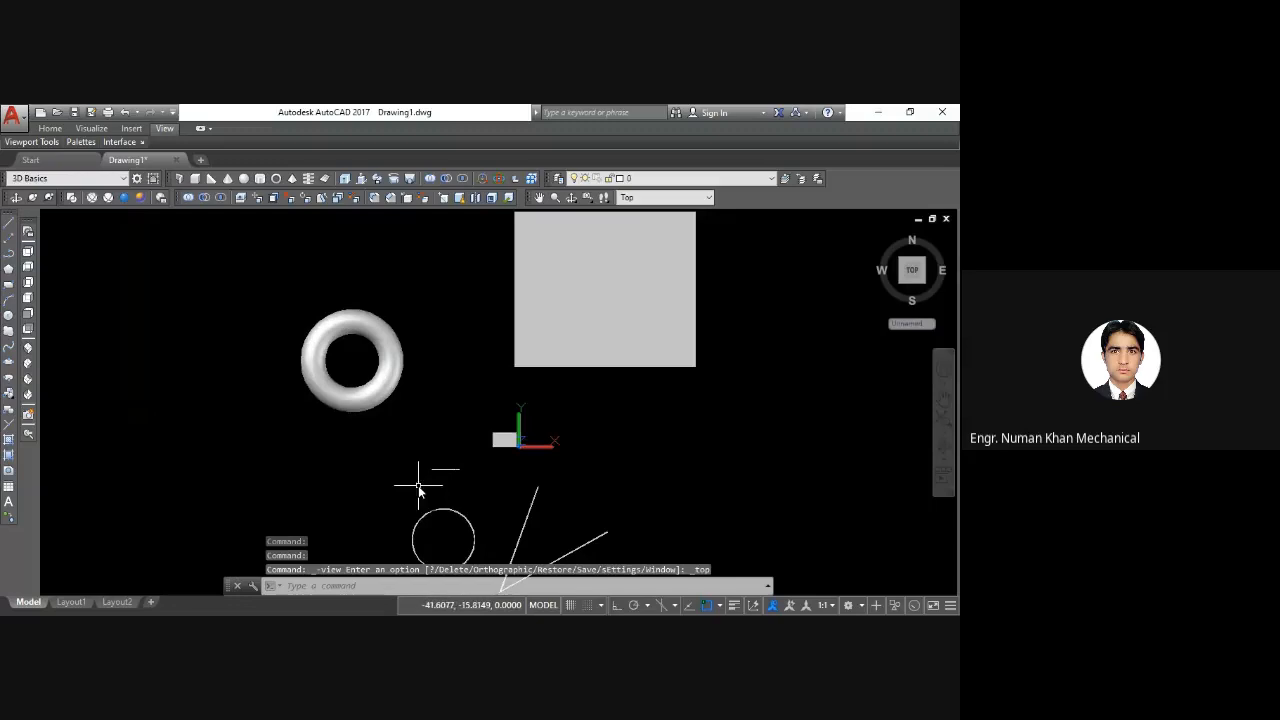
middle_drag(416, 475, 394, 434)
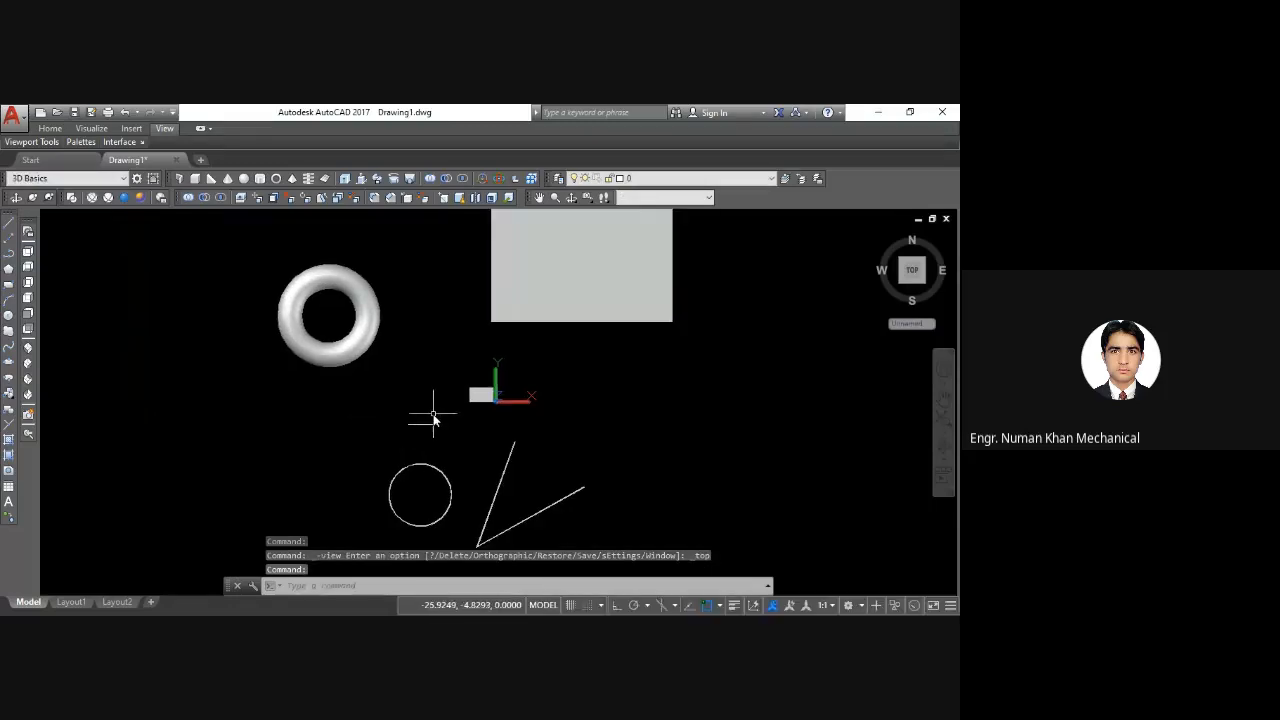
scroll(433, 418, up, 5)
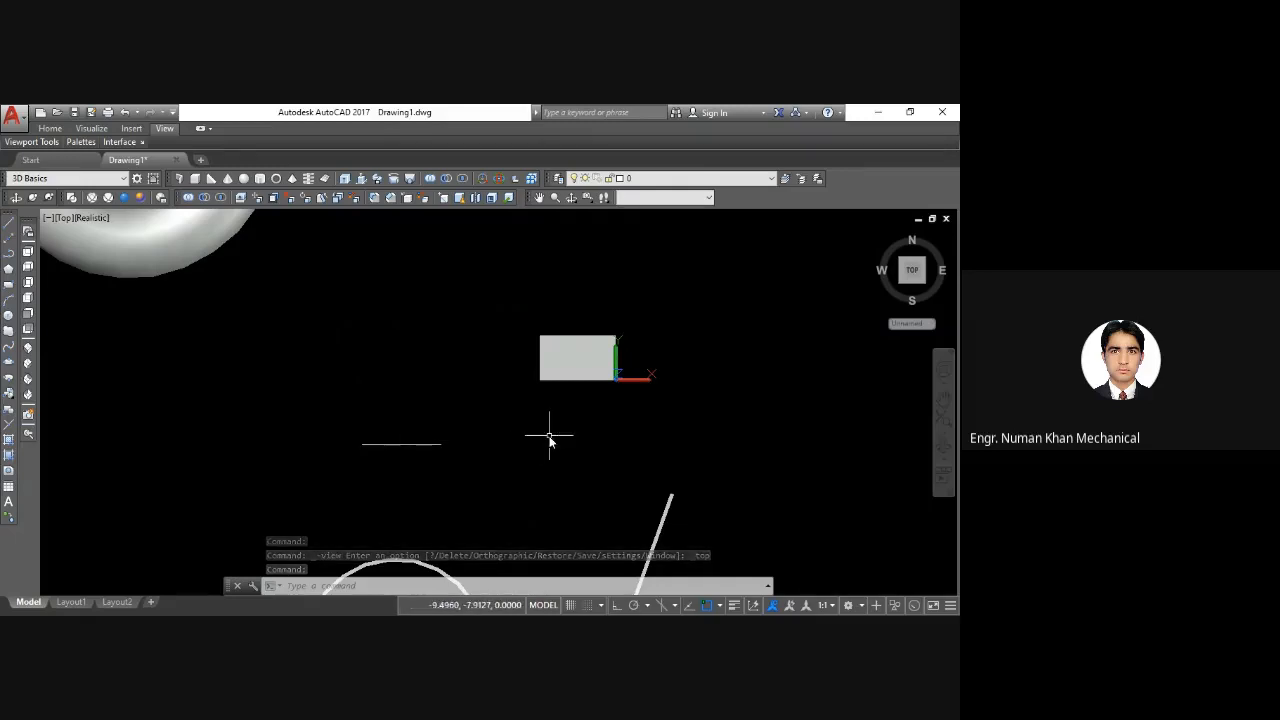
scroll(549, 436, down, 6)
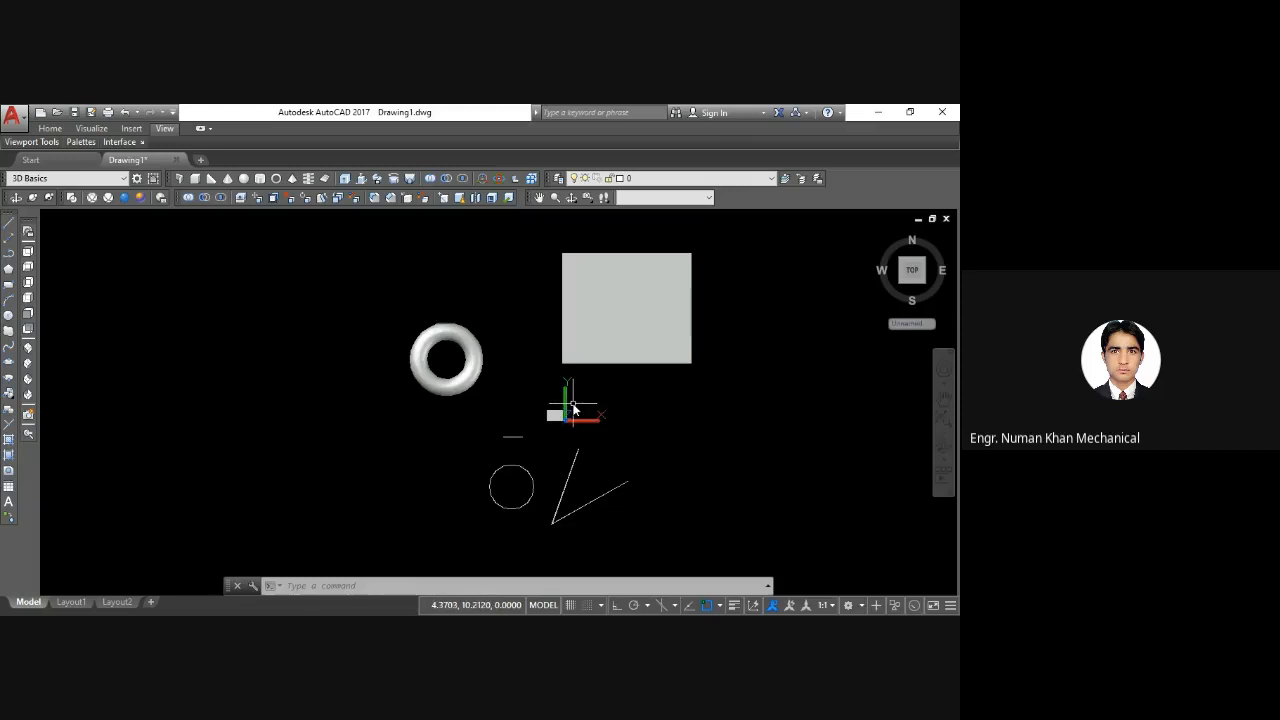
scroll(575, 408, up, 1)
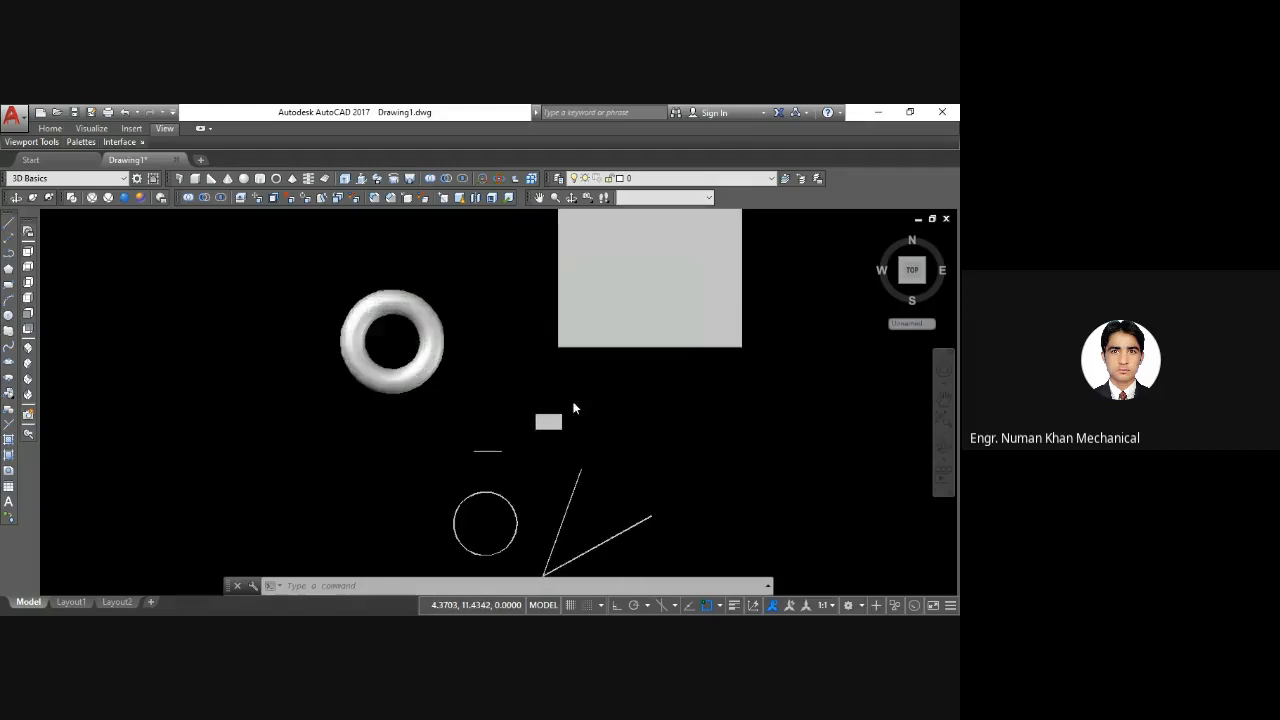
scroll(575, 408, down, 2)
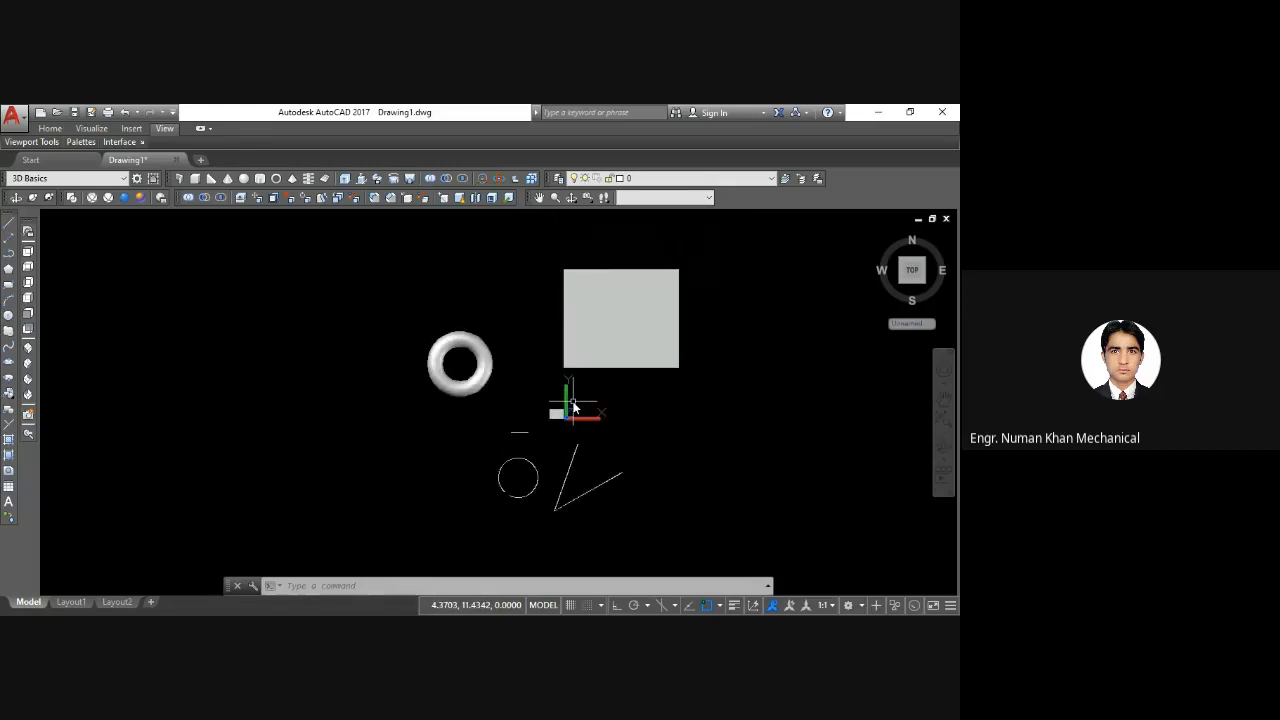
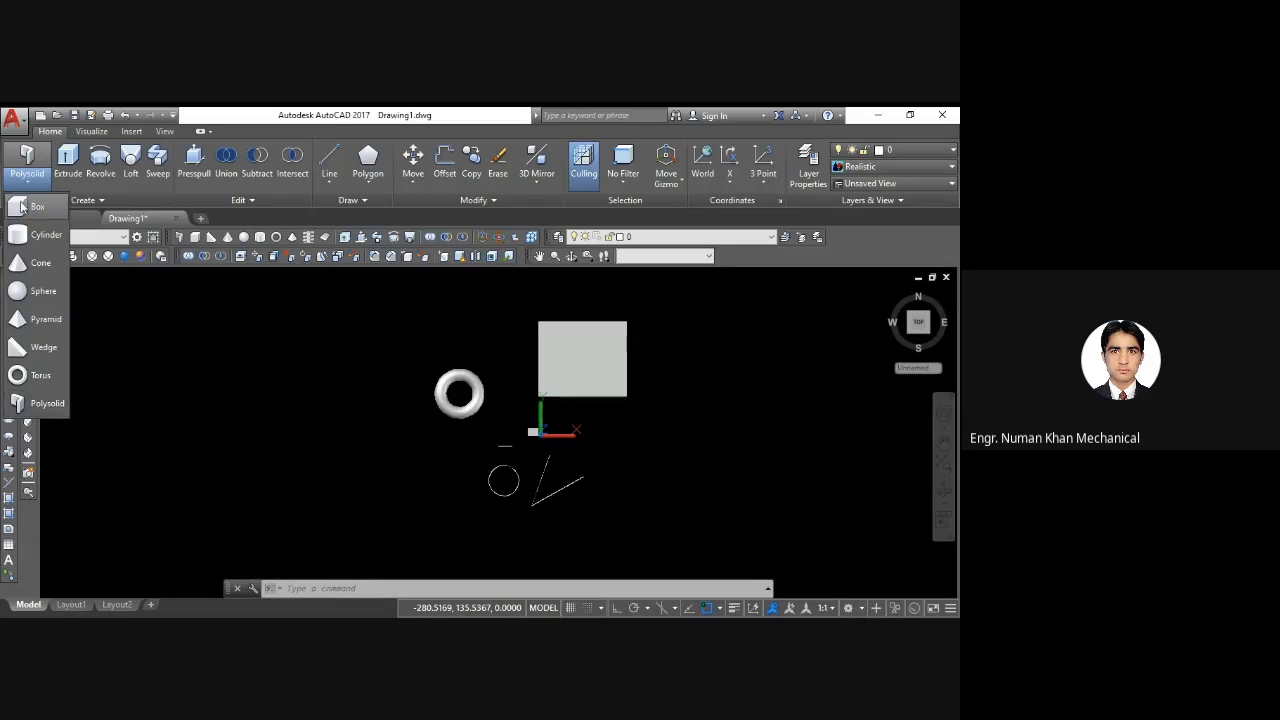
Switch the model to the SW Isometric view
click(22, 207)
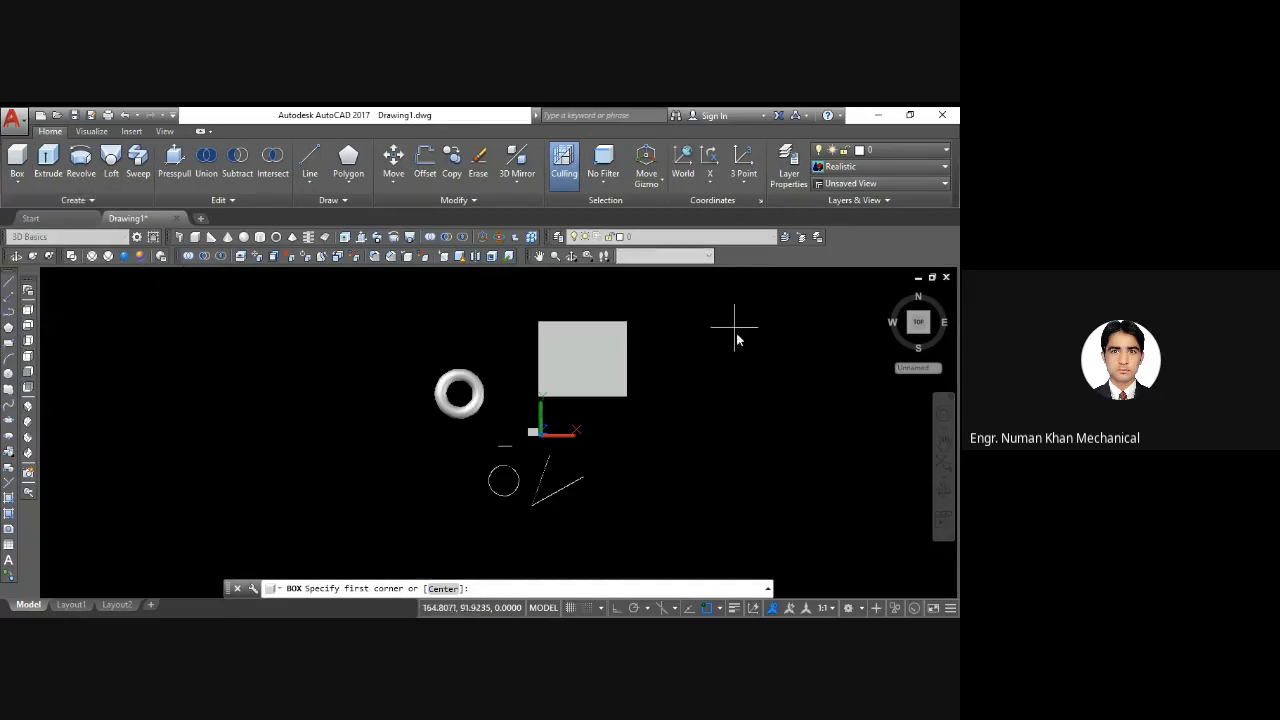
click(30, 404)
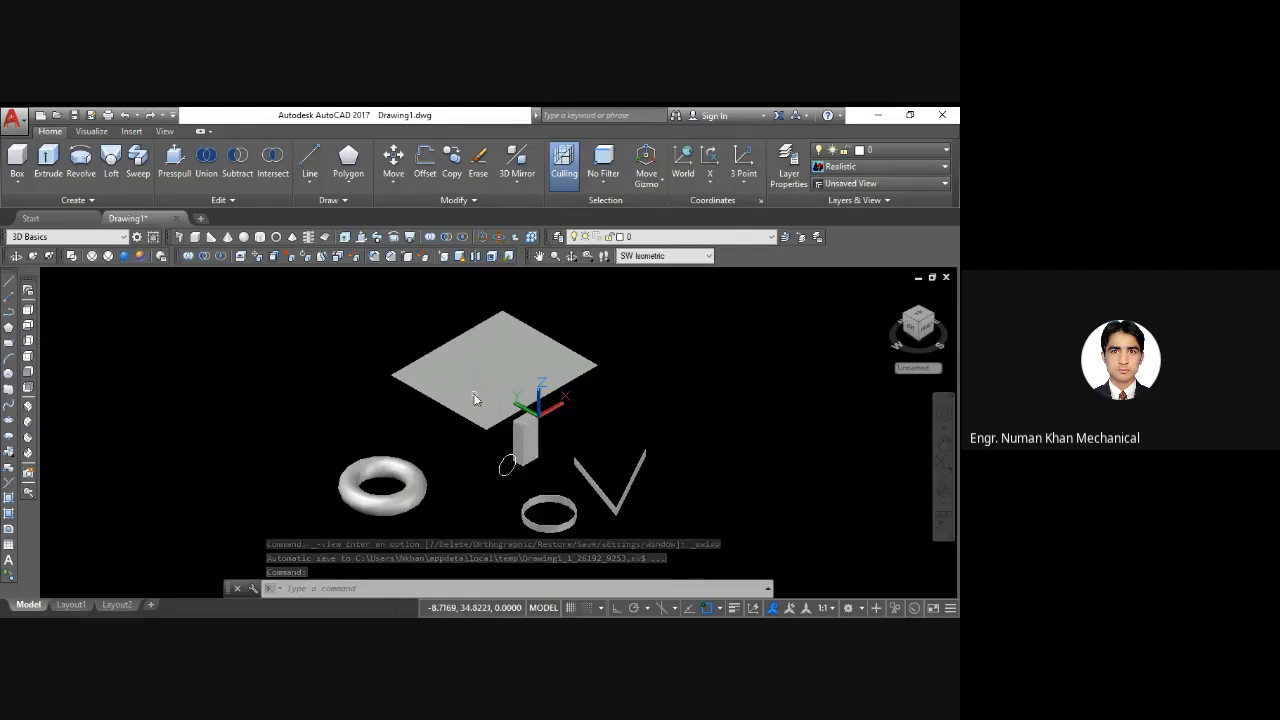
click(804, 418)
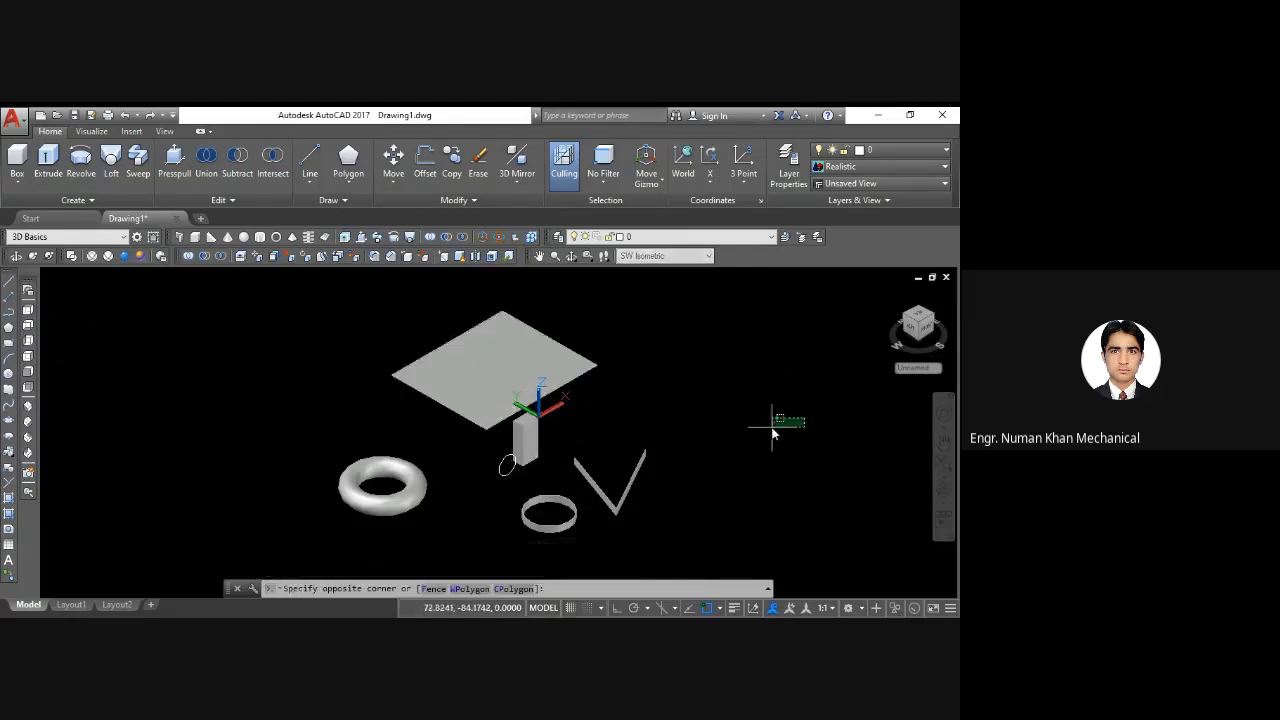
click(672, 464)
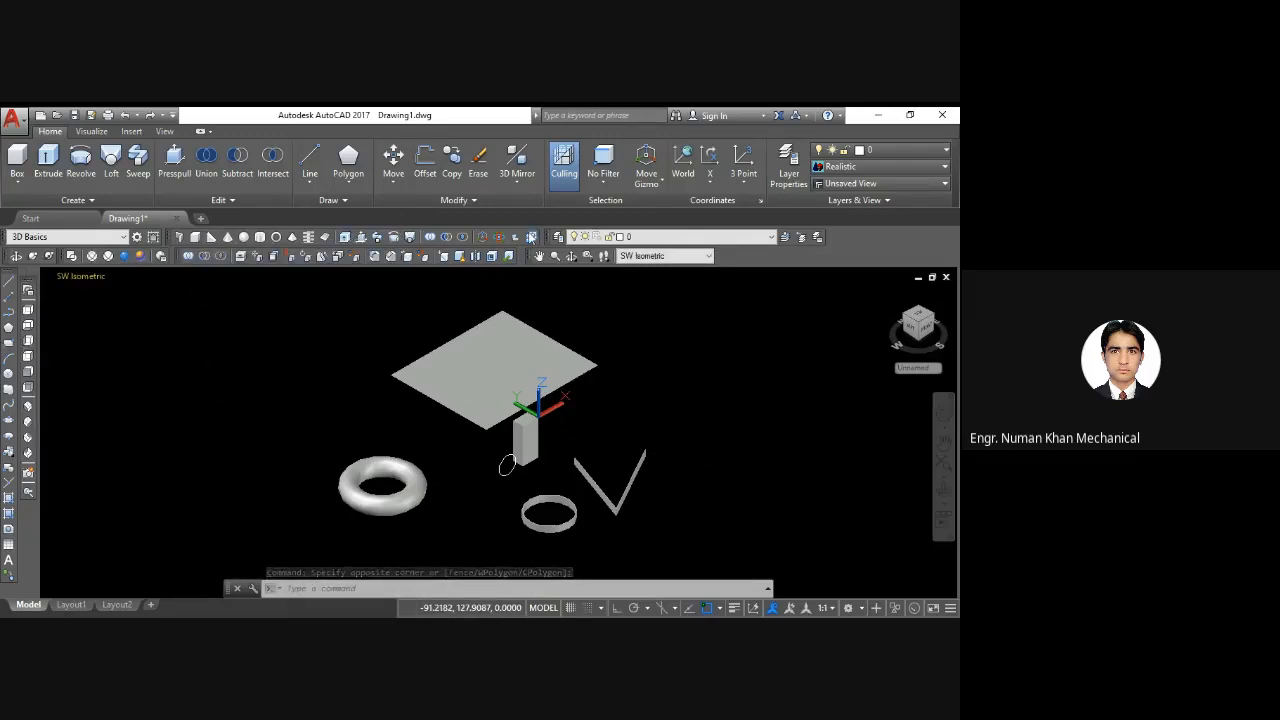
Draw a solid box with freely picked base corners in the empty area beyond the V-shaped walls, with a height of 20
click(197, 236)
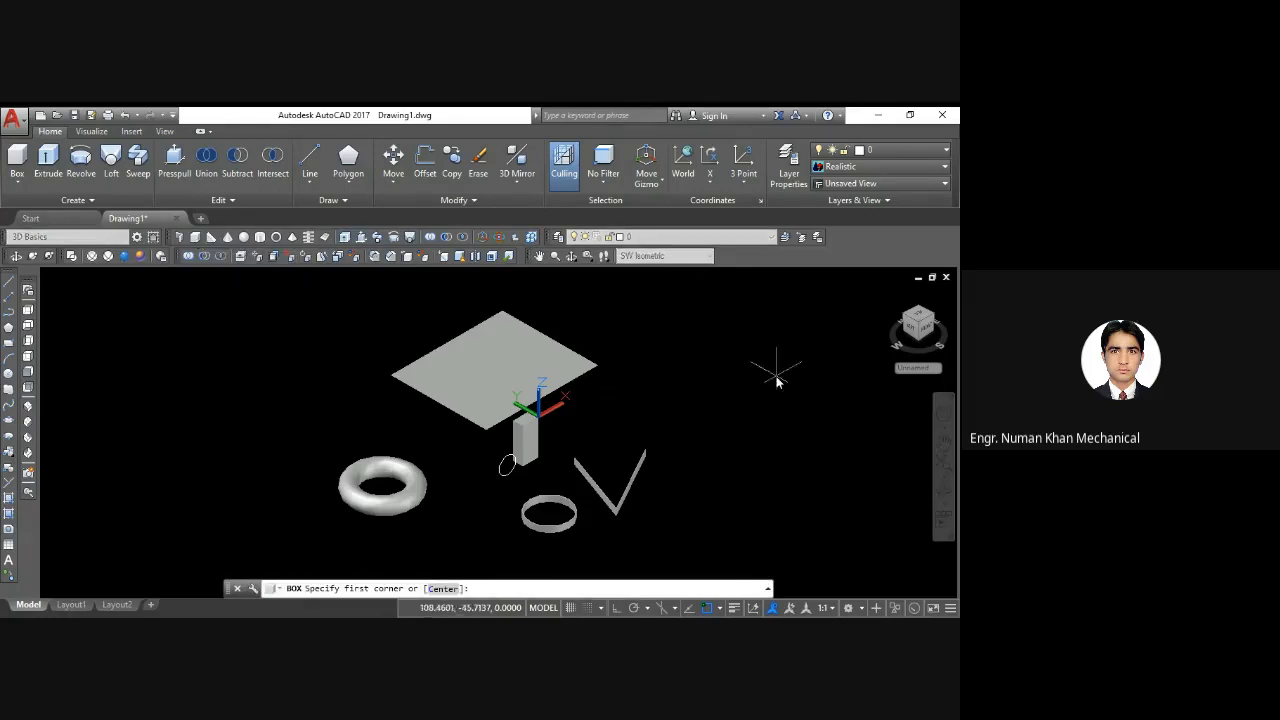
click(779, 425)
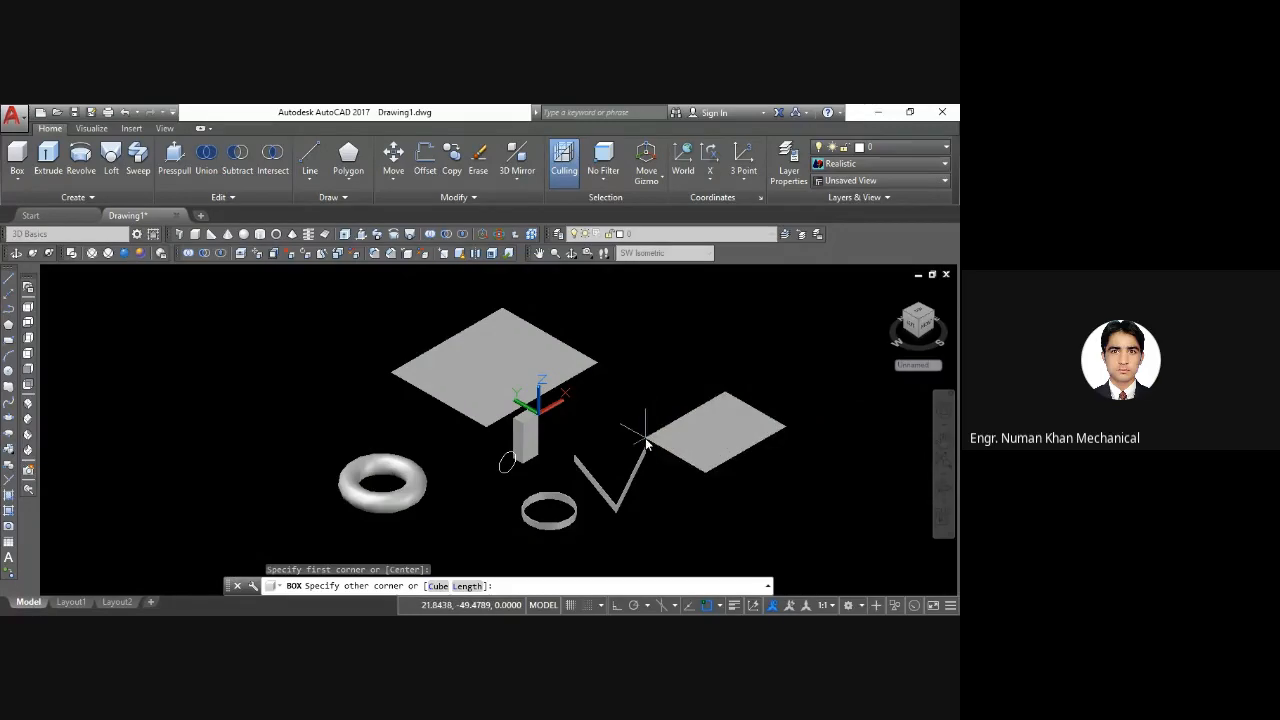
click(804, 360)
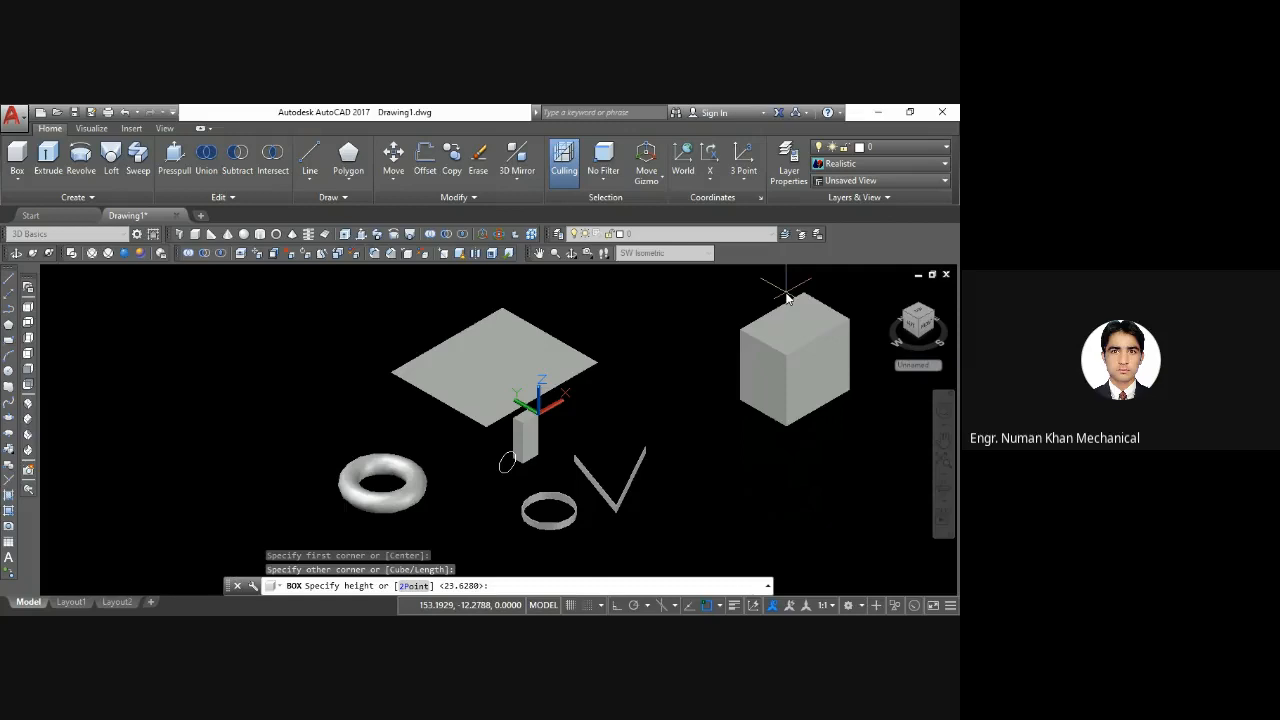
key(Return)
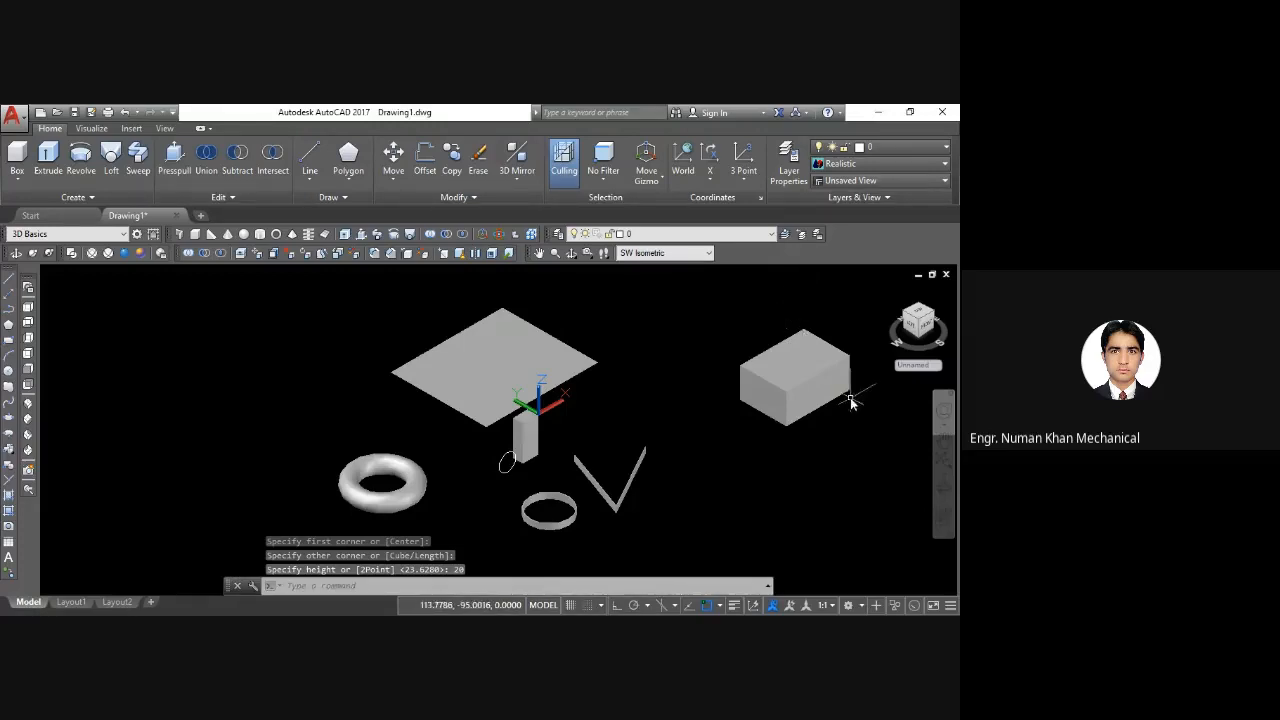
Examine the new box up close and compare it with the surrounding objects in the isometric view
scroll(833, 375, up, 5)
scroll(833, 375, down, 6)
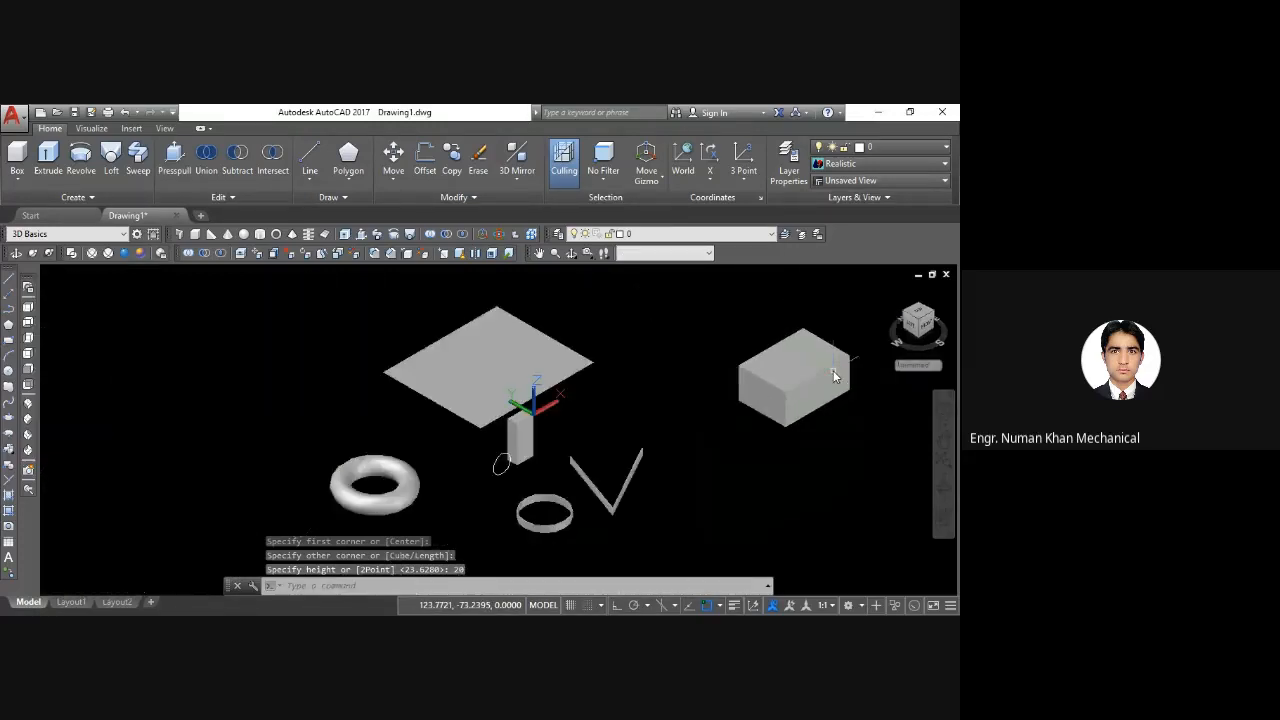
scroll(739, 416, up, 1)
scroll(737, 420, up, 5)
scroll(737, 420, down, 2)
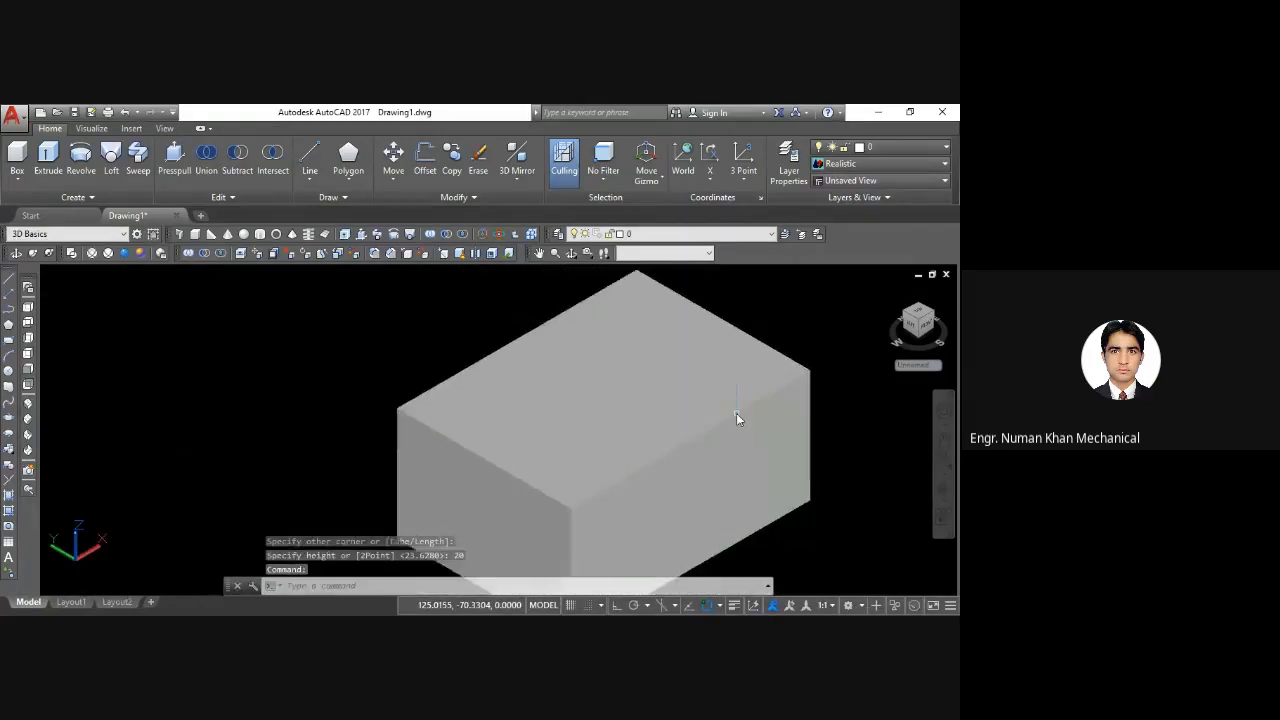
click(727, 421)
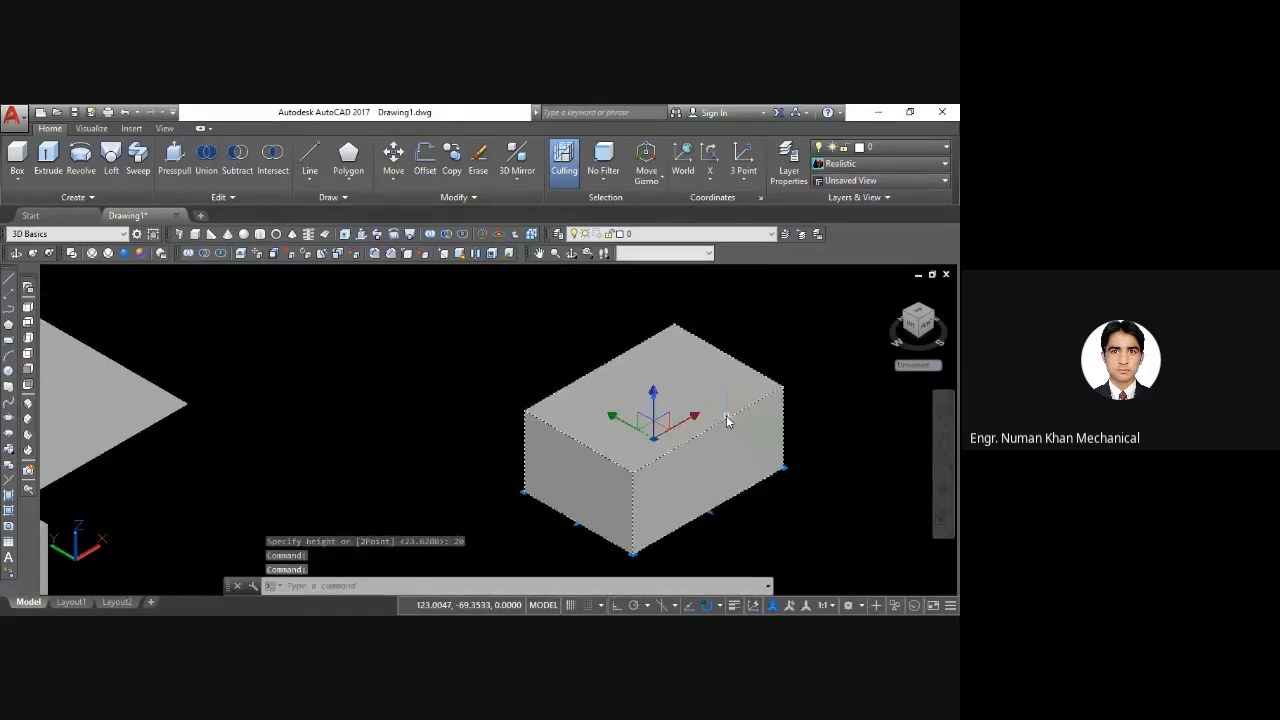
key(Escape)
middle_drag(413, 492, 511, 449)
scroll(511, 445, down, 4)
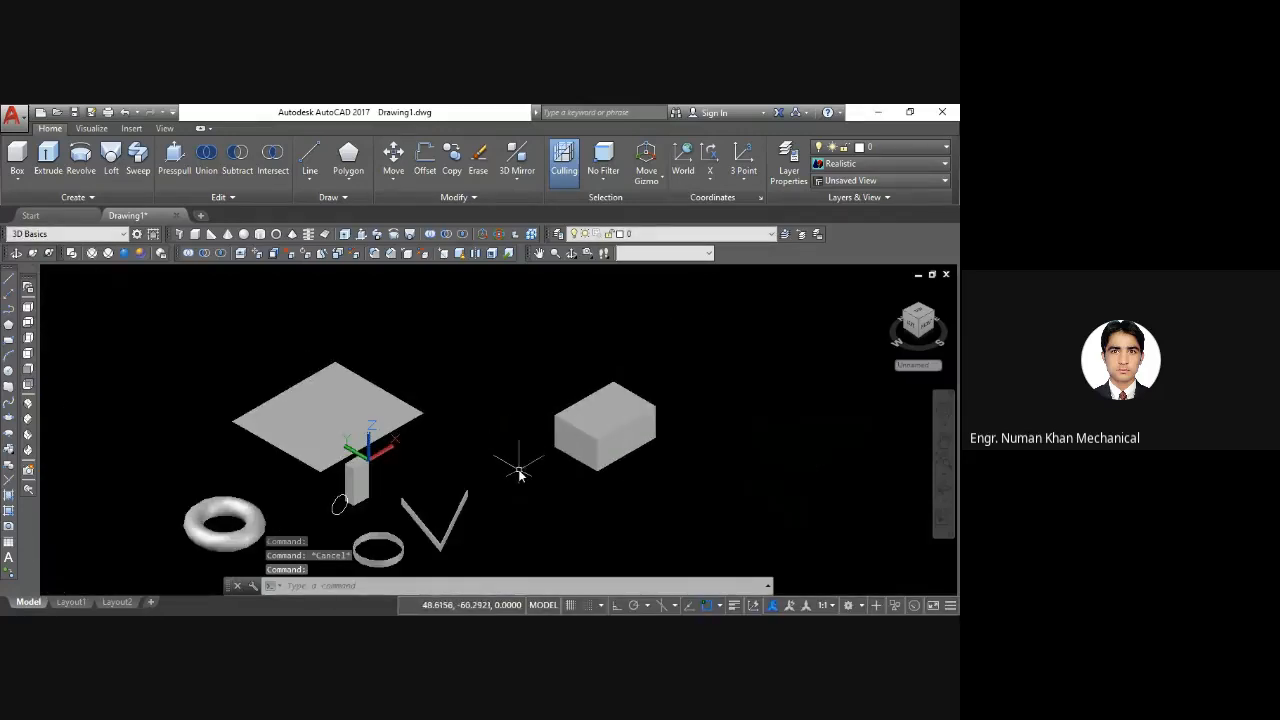
scroll(518, 474, up, 2)
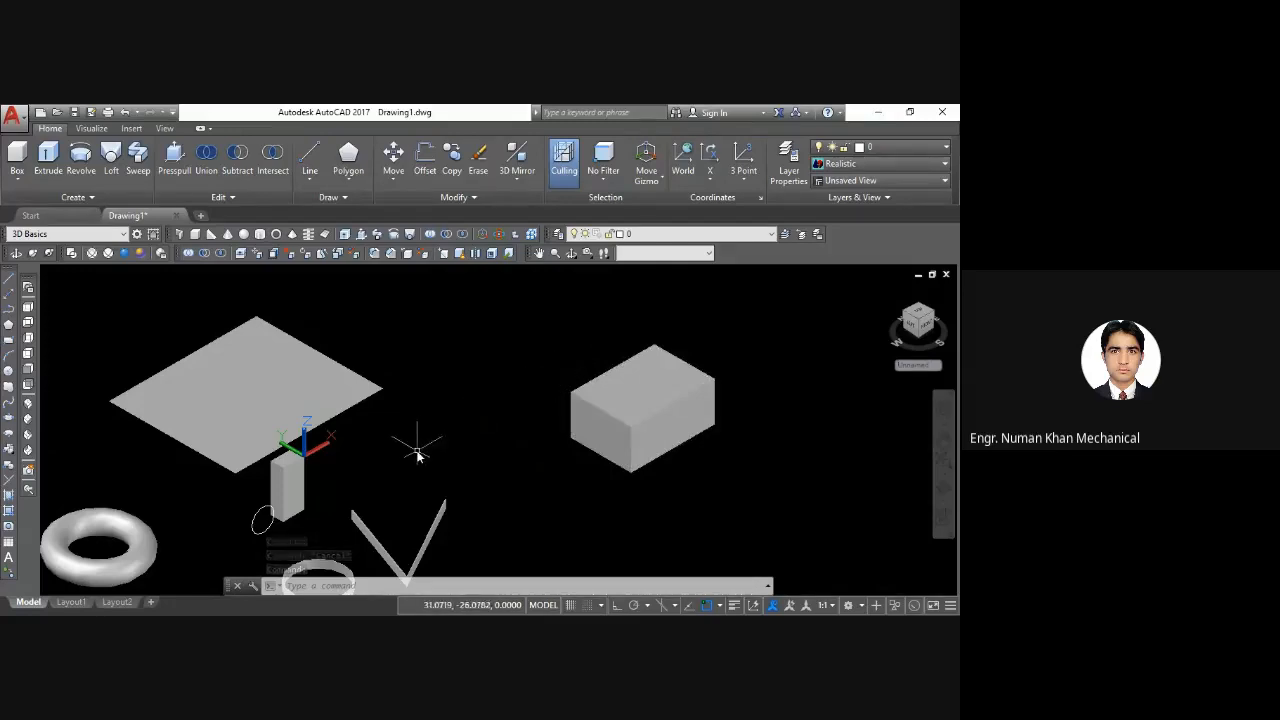
middle_drag(418, 455, 519, 372)
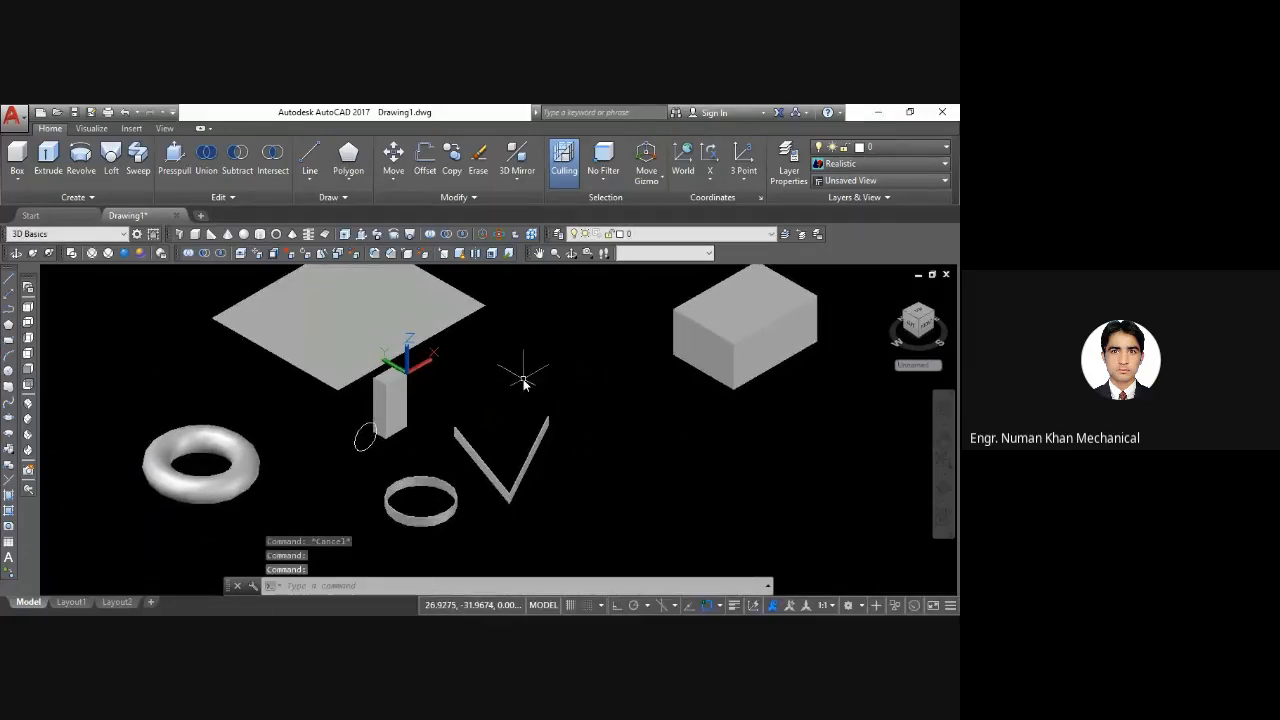
scroll(523, 380, down, 2)
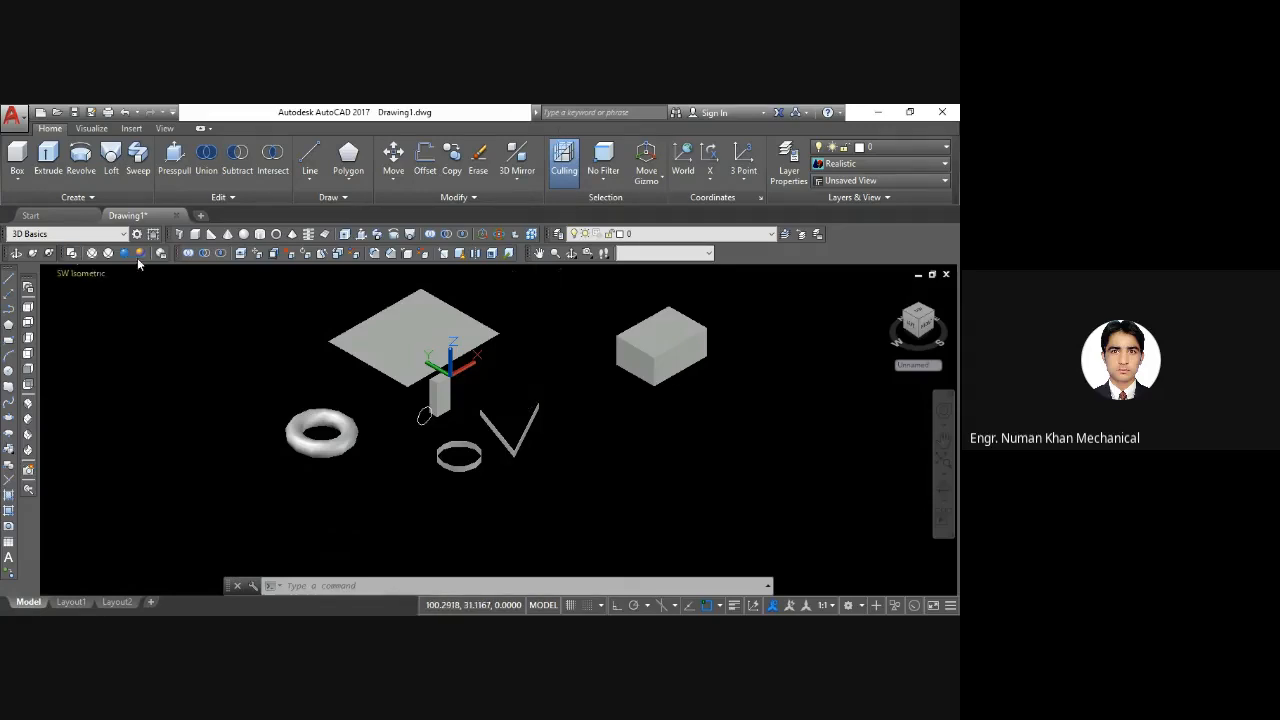
middle_drag(645, 343, 628, 362)
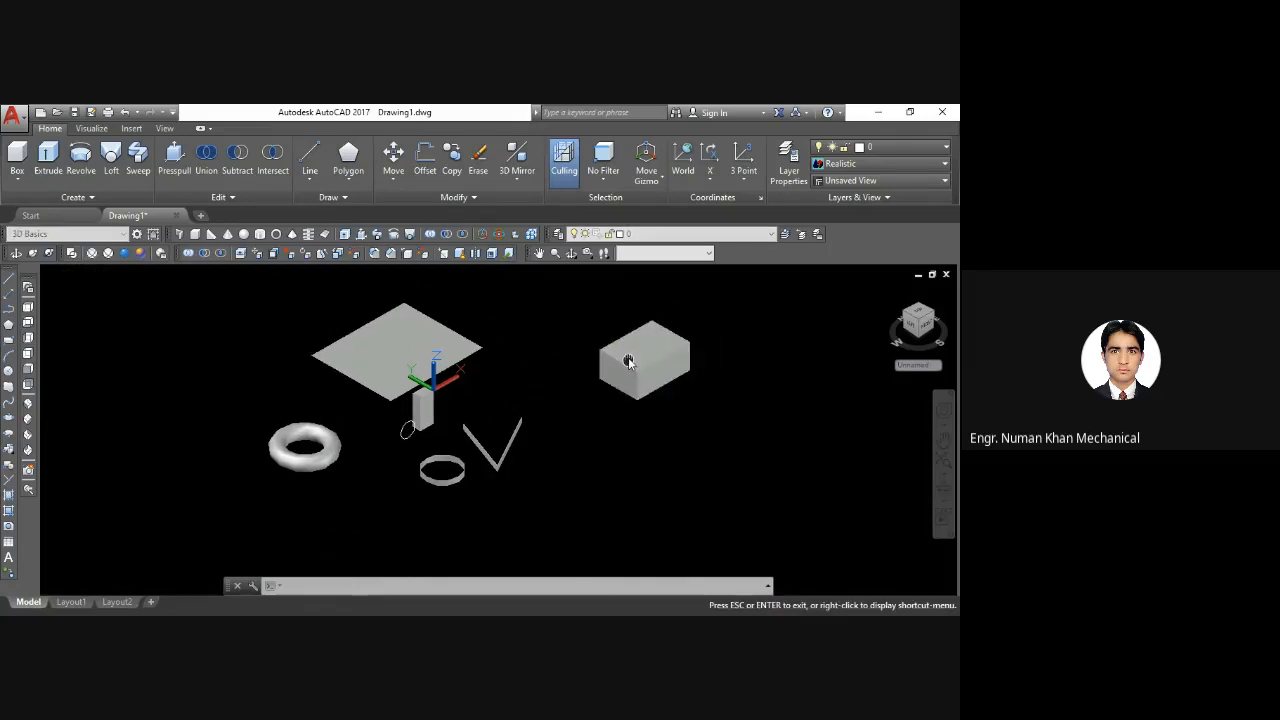
key(Escape)
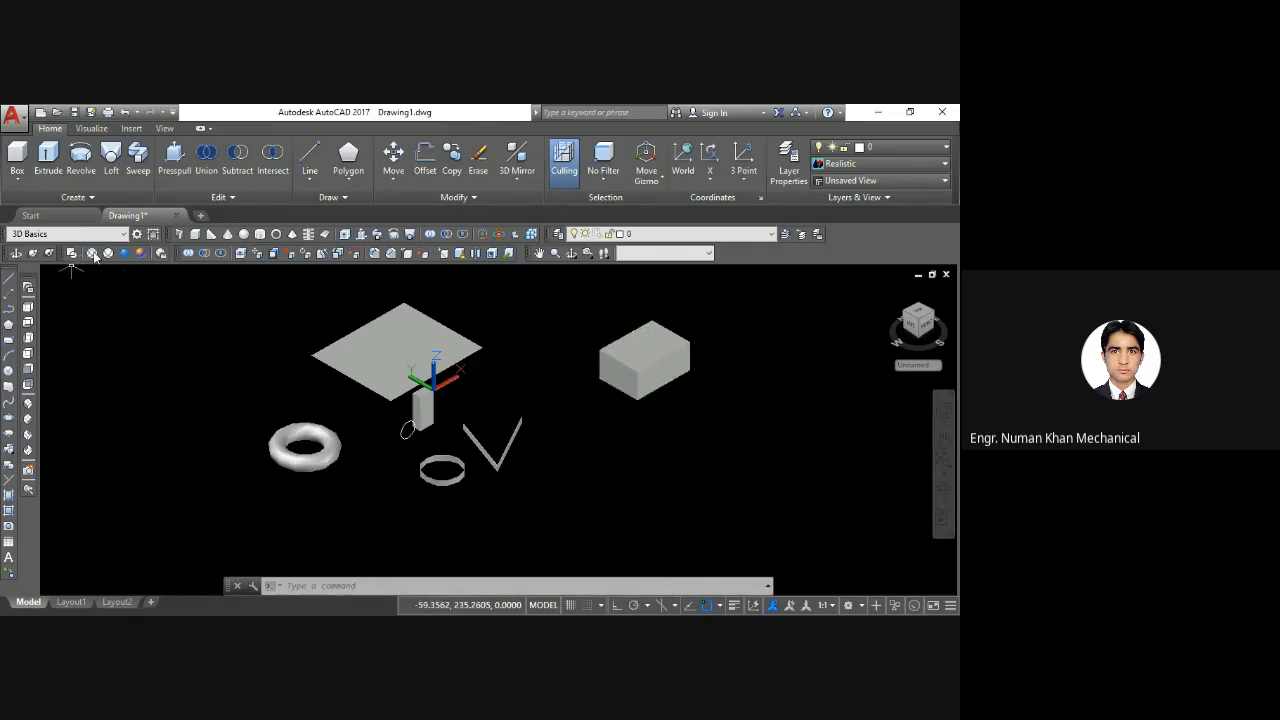
Show the objects in the Realistic and 3D Wireframe visual styles and examine the new box's edges in wireframe
click(127, 255)
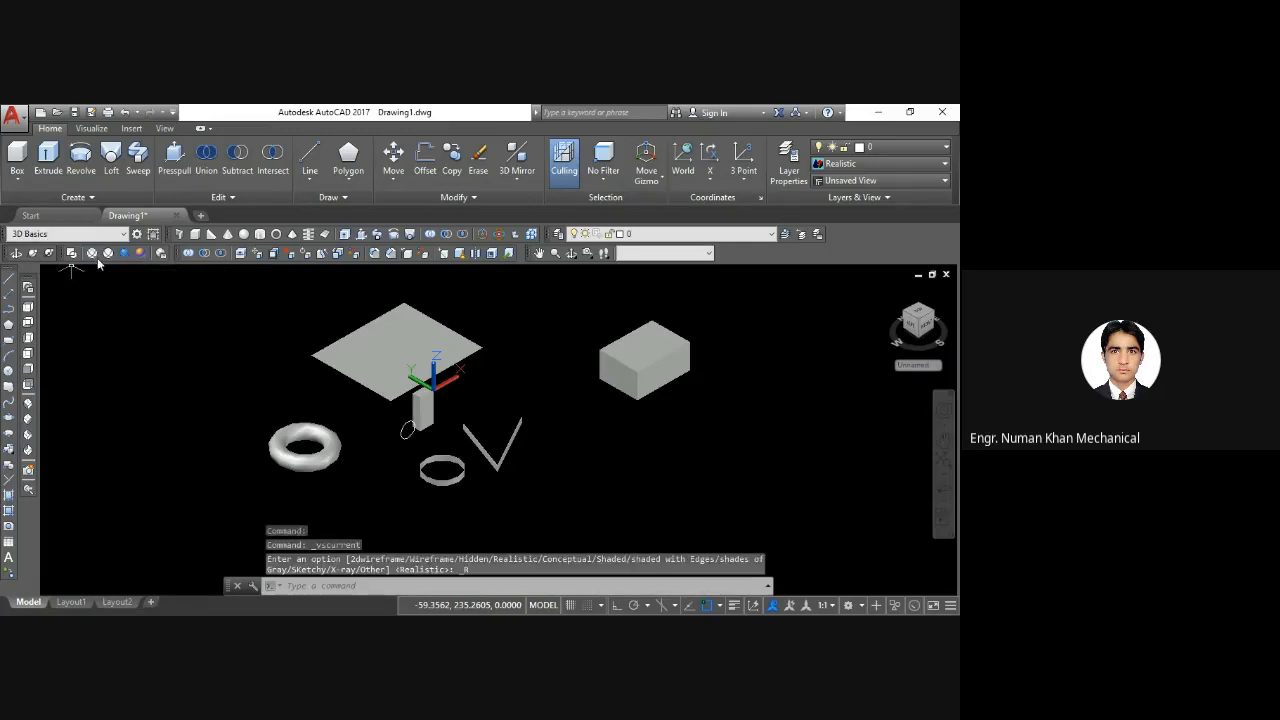
click(92, 254)
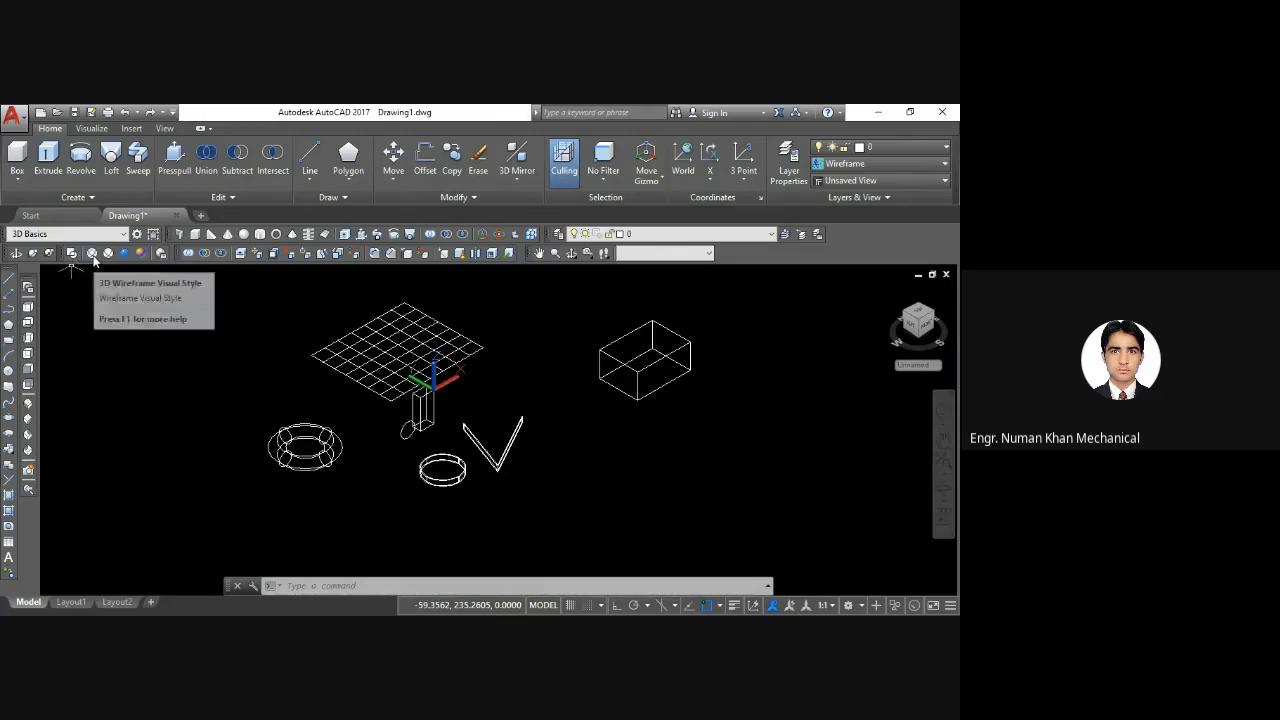
click(91, 253)
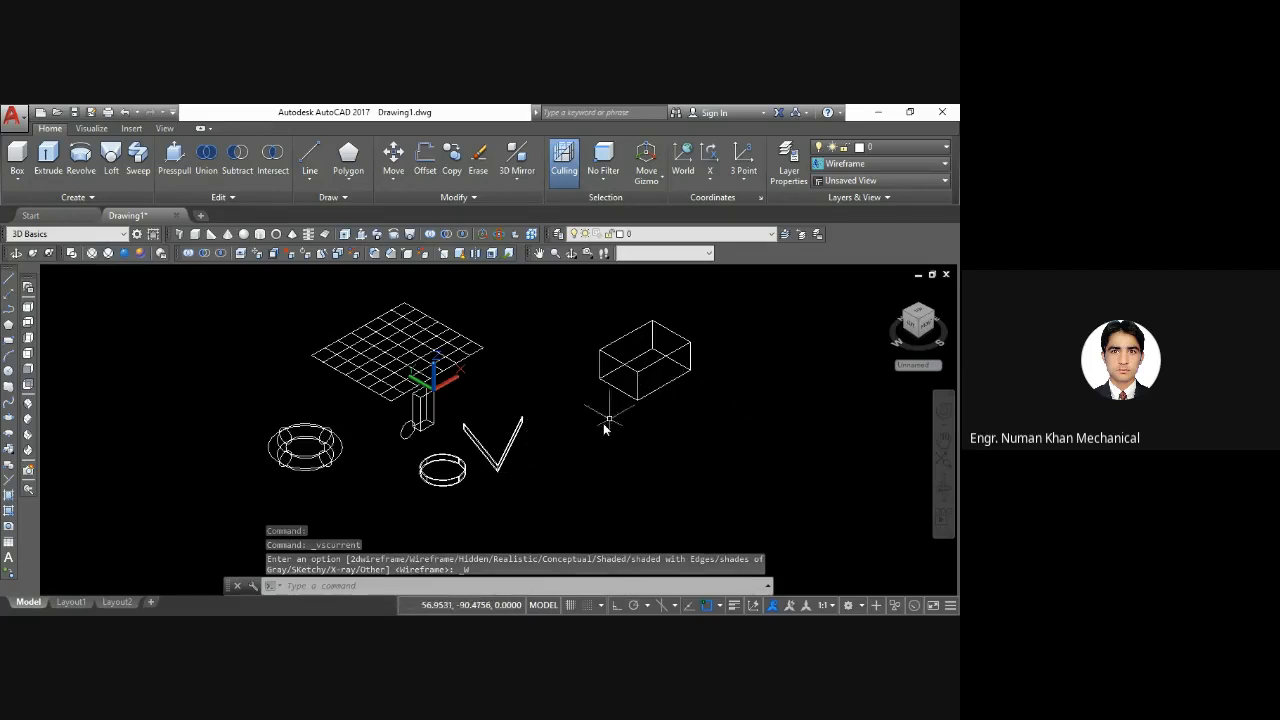
scroll(695, 348, up, 2)
scroll(695, 348, up, 3)
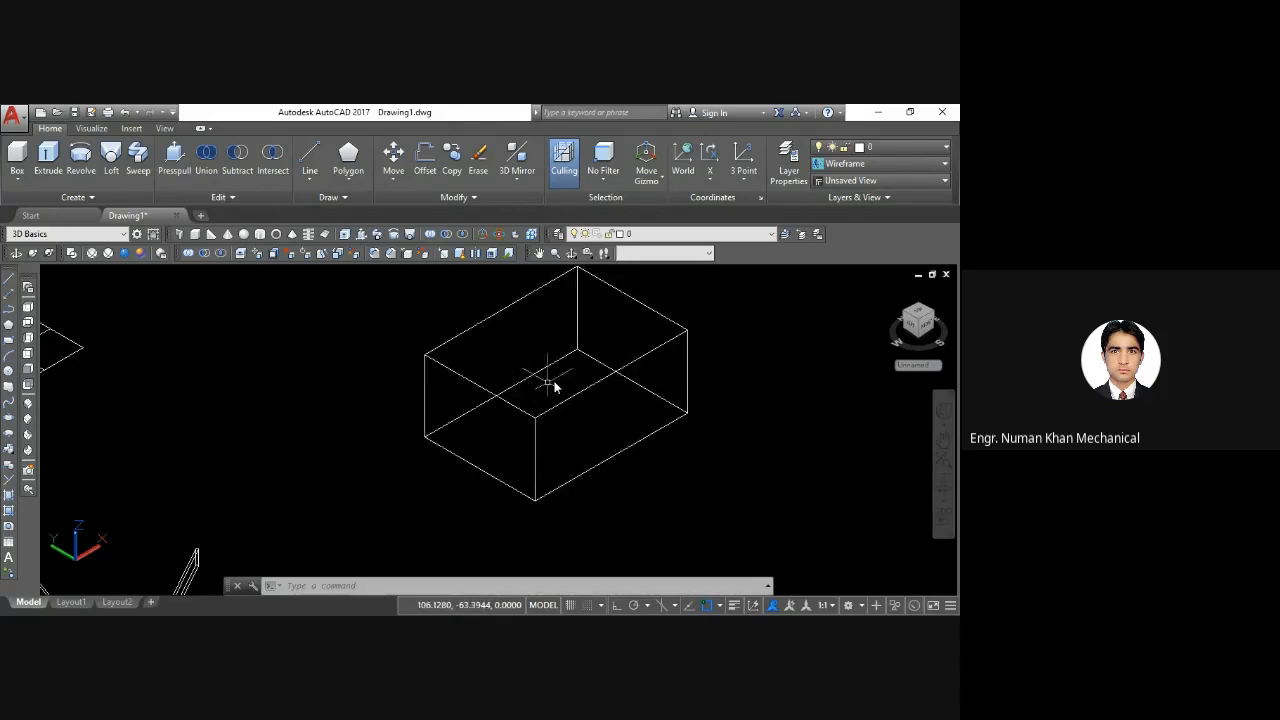
Apply the Hidden visual style, compare it with 2D Wireframe on the new box, and return to Hidden
click(107, 254)
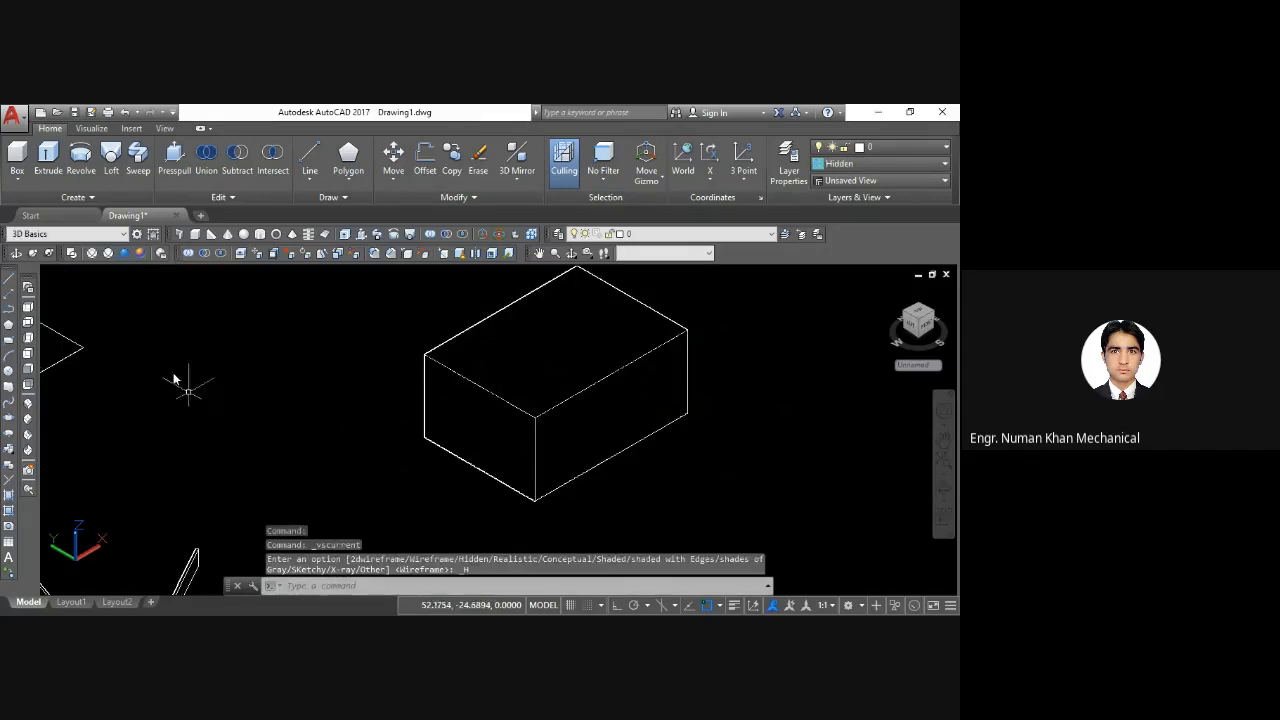
click(123, 273)
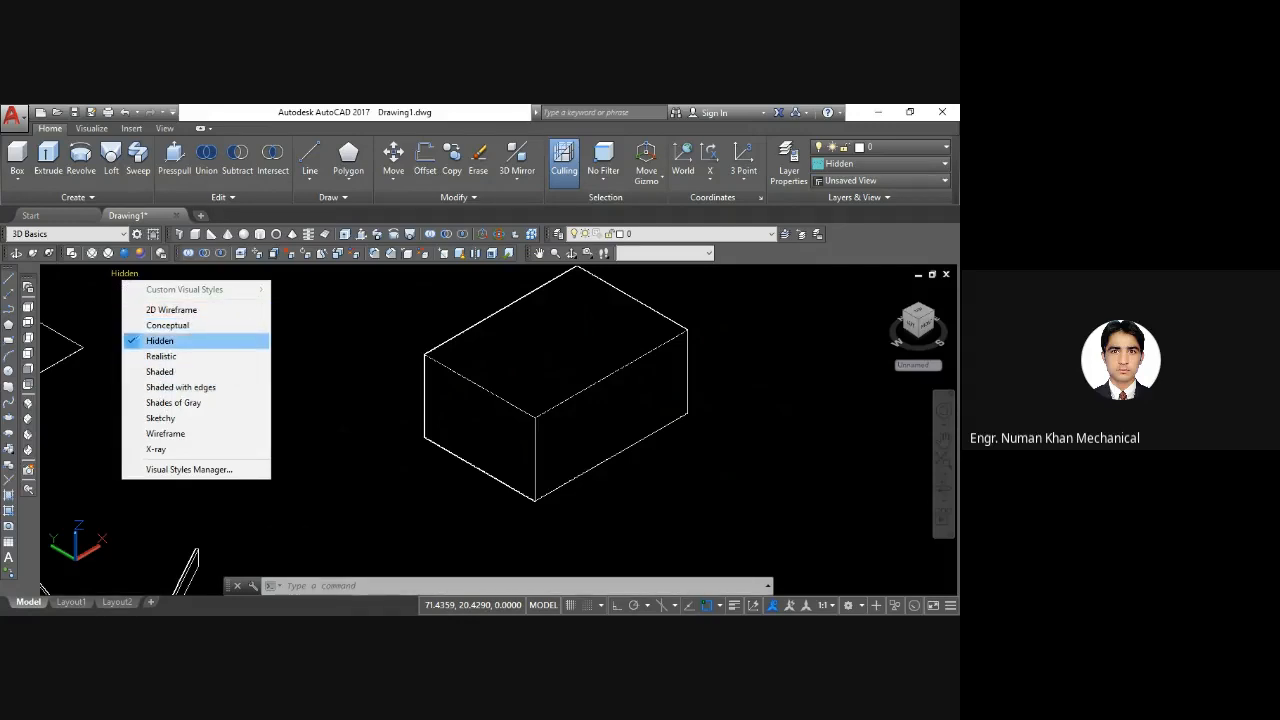
click(160, 310)
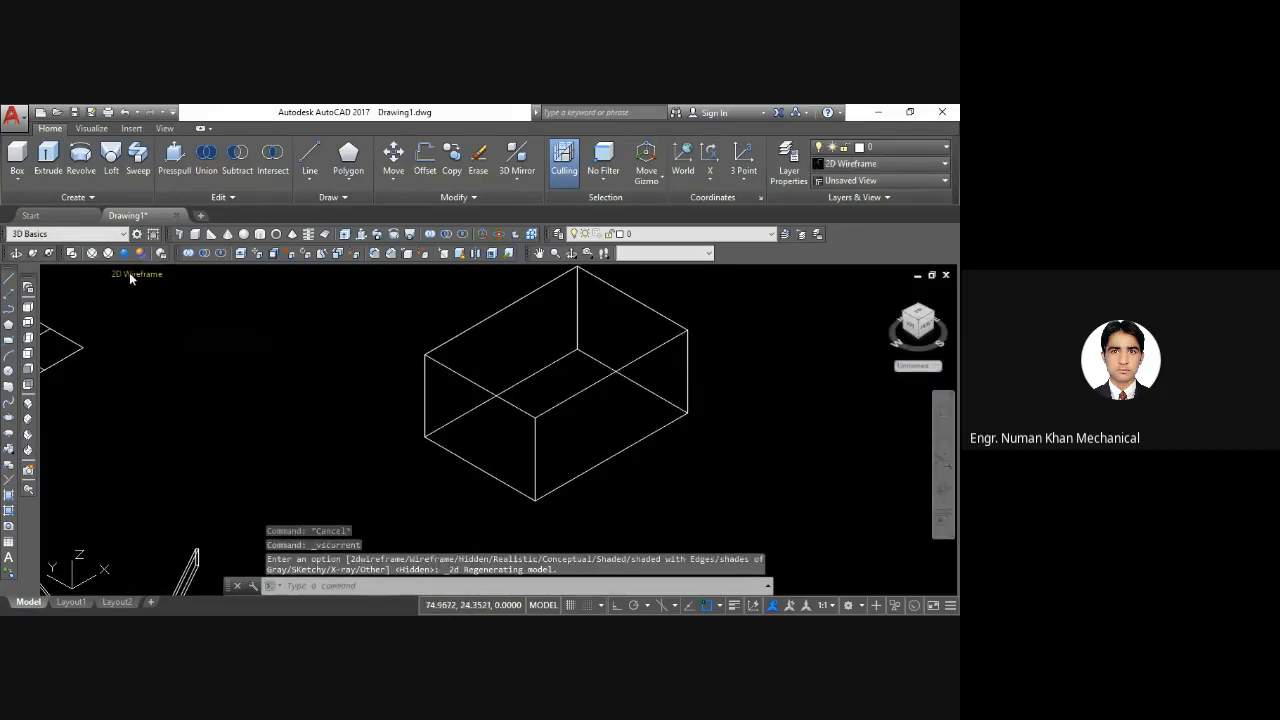
click(132, 274)
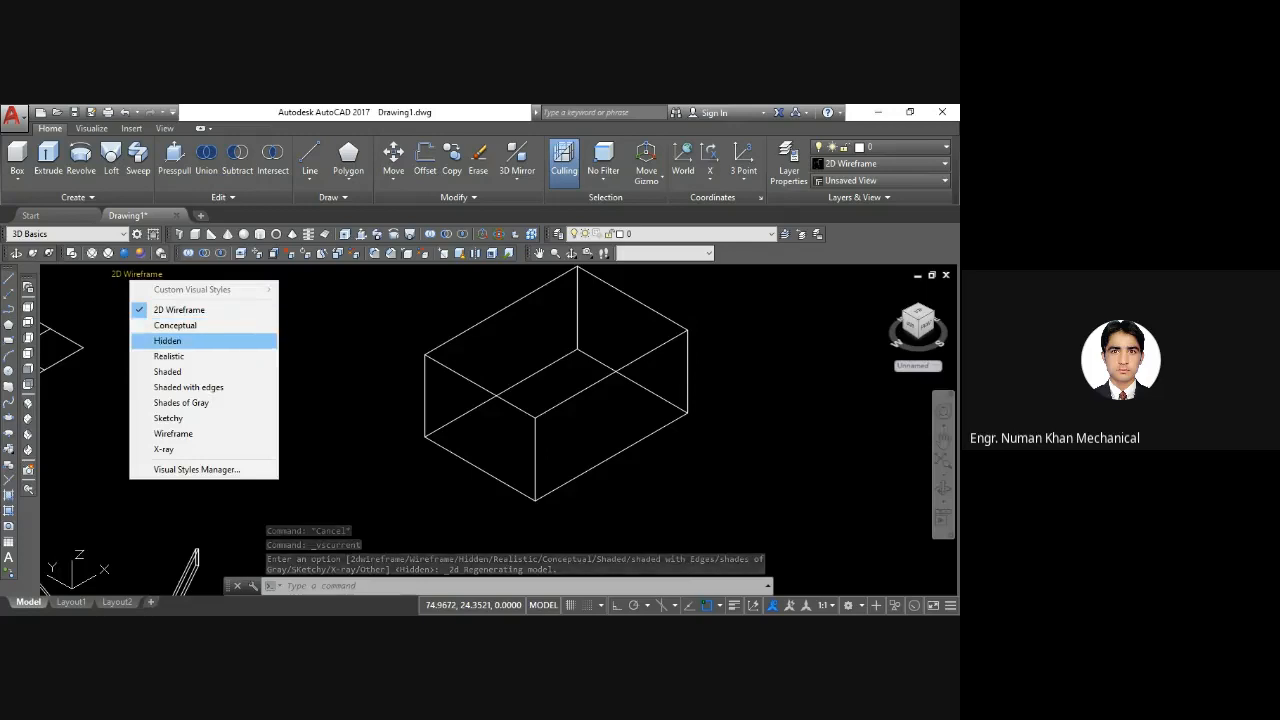
click(167, 341)
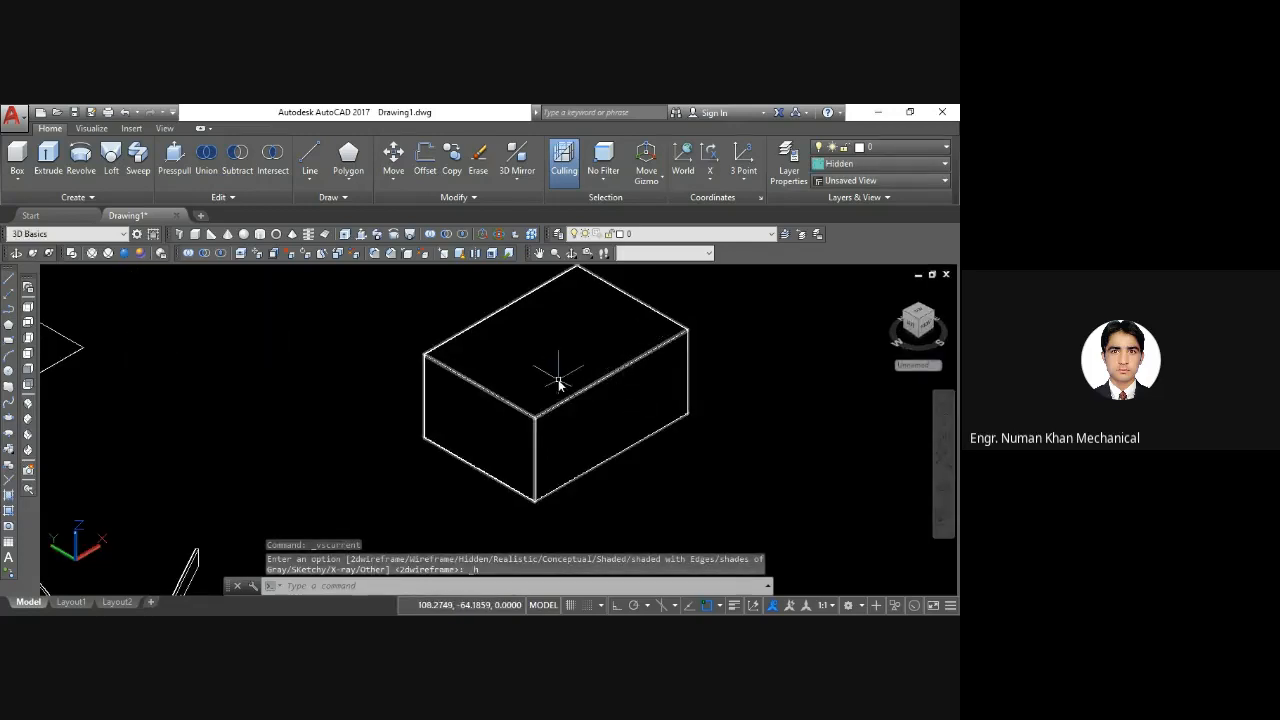
Orbit the model in the Hidden visual style to a lower viewing angle and examine the box with the surrounding objects
scroll(558, 383, down, 2)
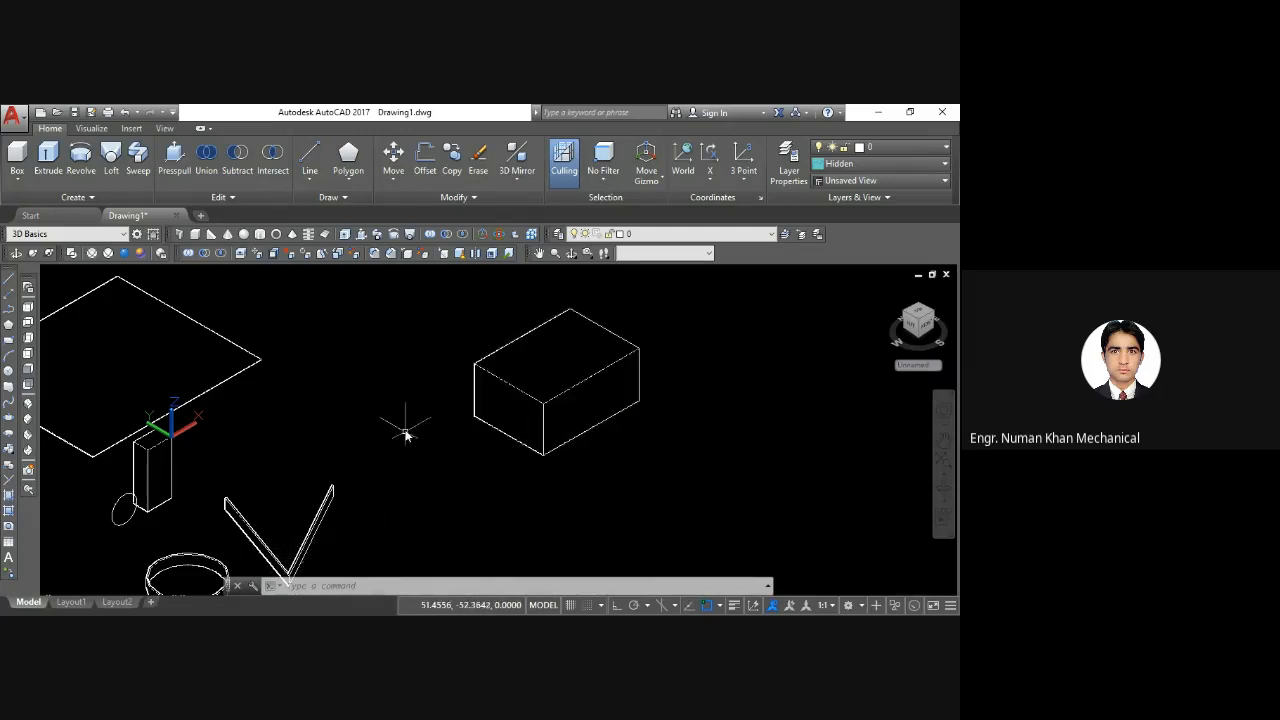
middle_drag(405, 432, 549, 405)
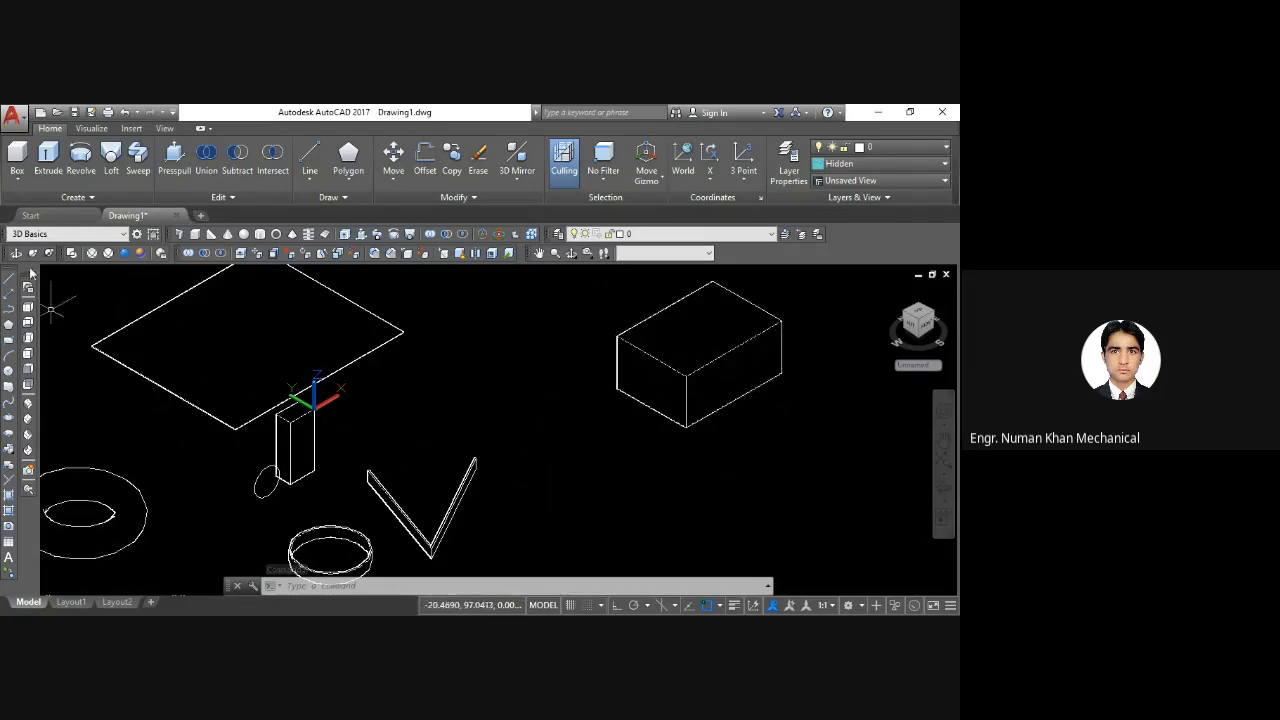
click(572, 256)
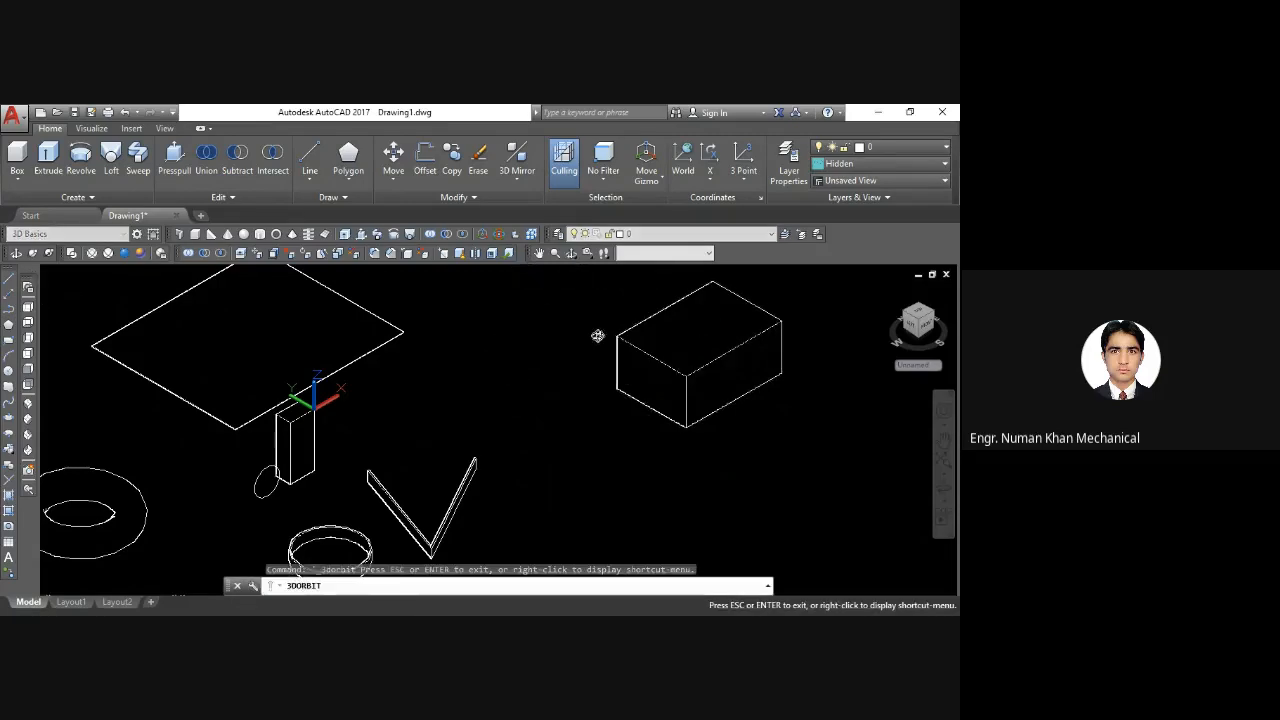
drag(600, 334, 605, 486)
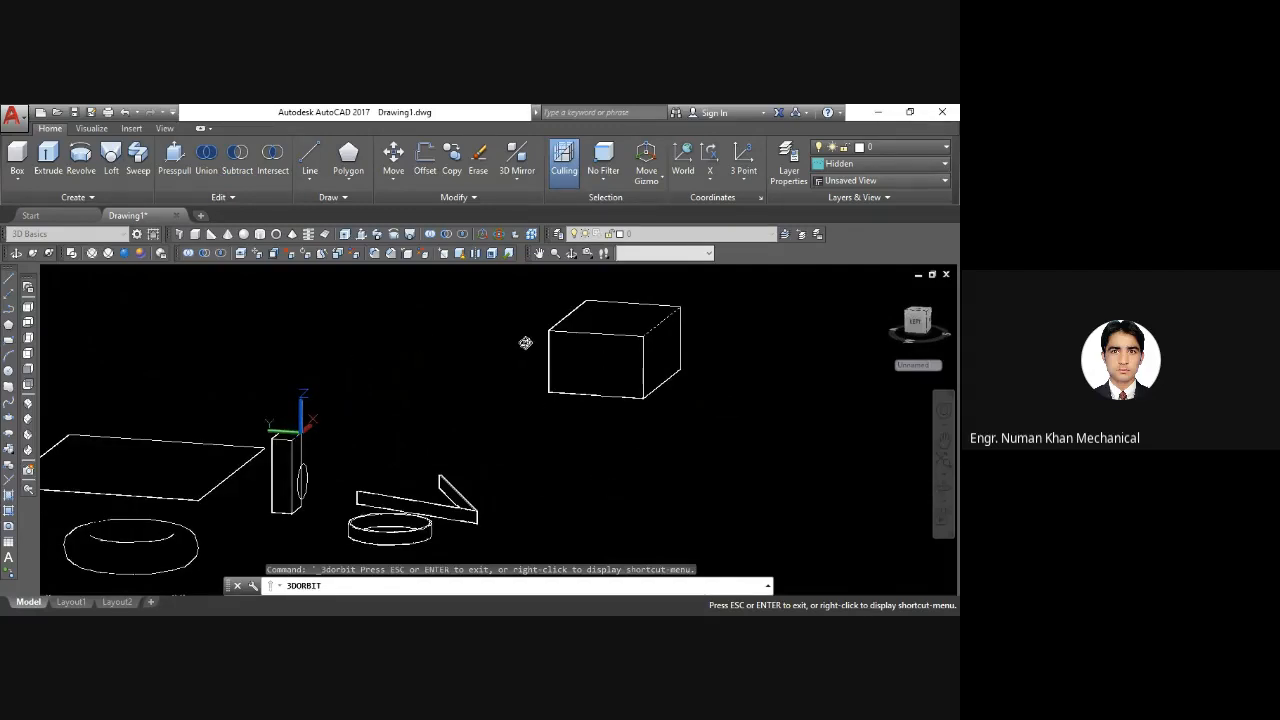
key(Escape)
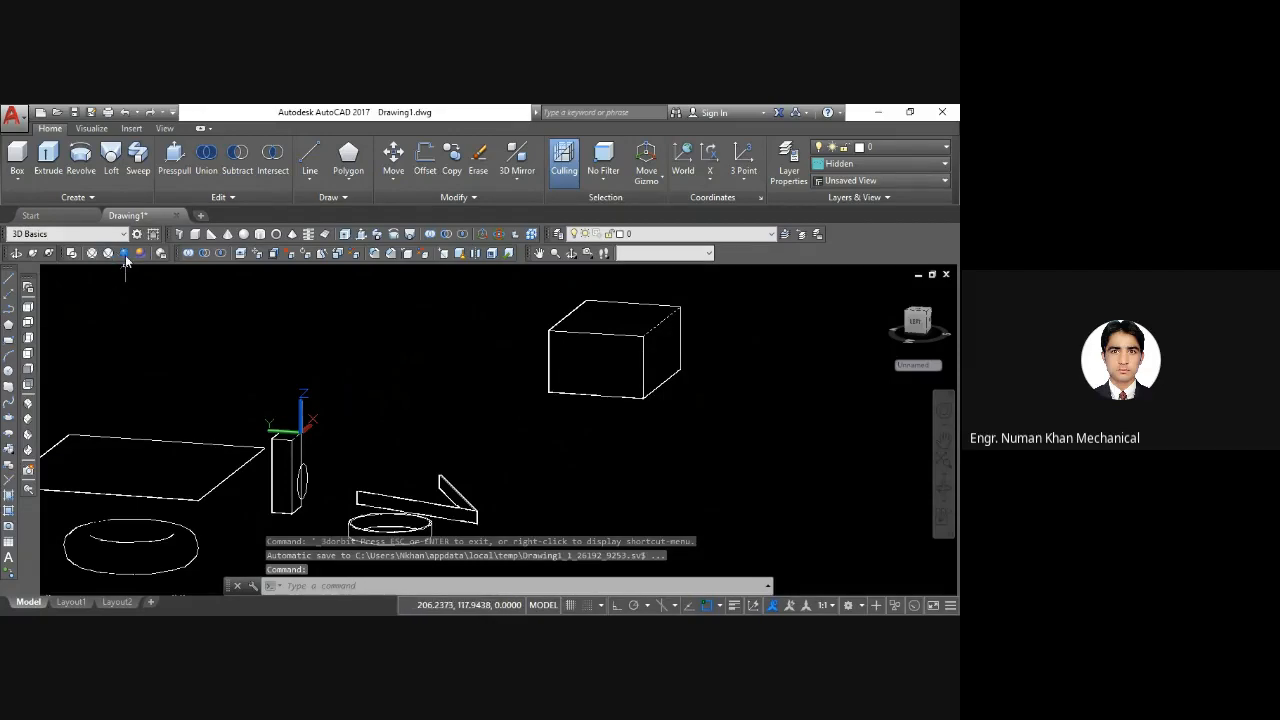
Apply the Realistic visual style and orbit the objects to examine their shaded faces
click(125, 255)
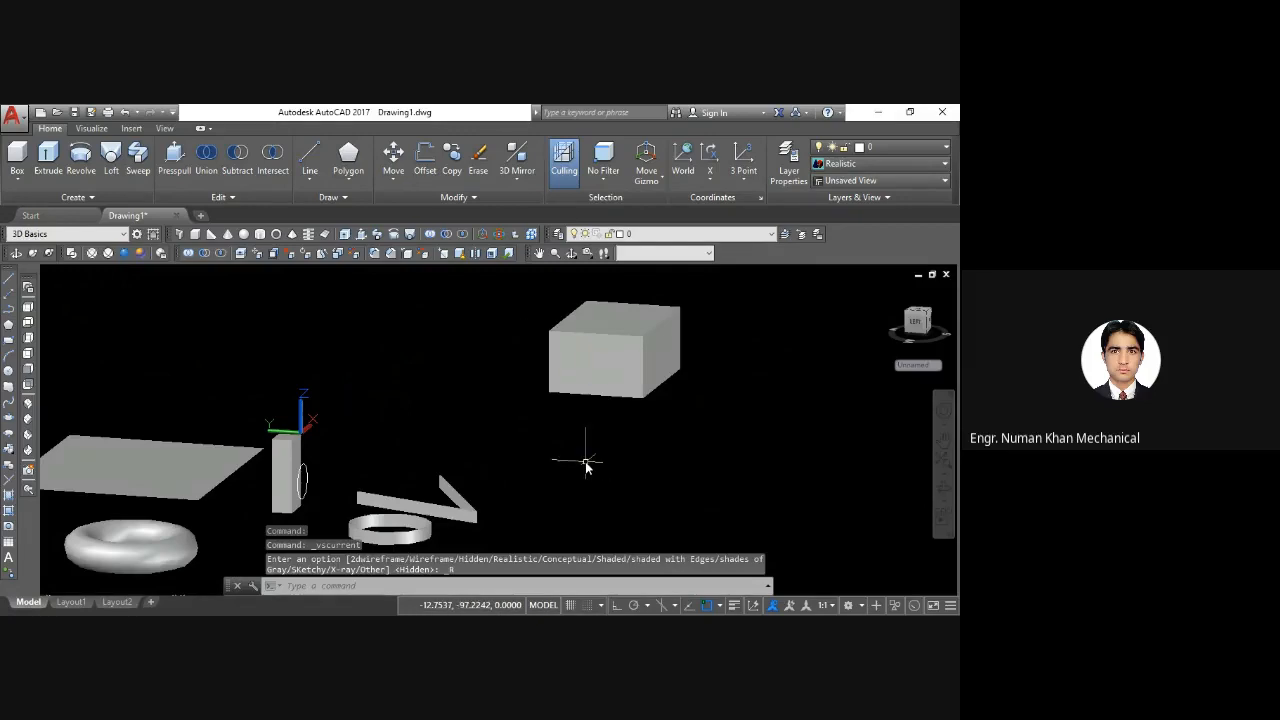
click(571, 254)
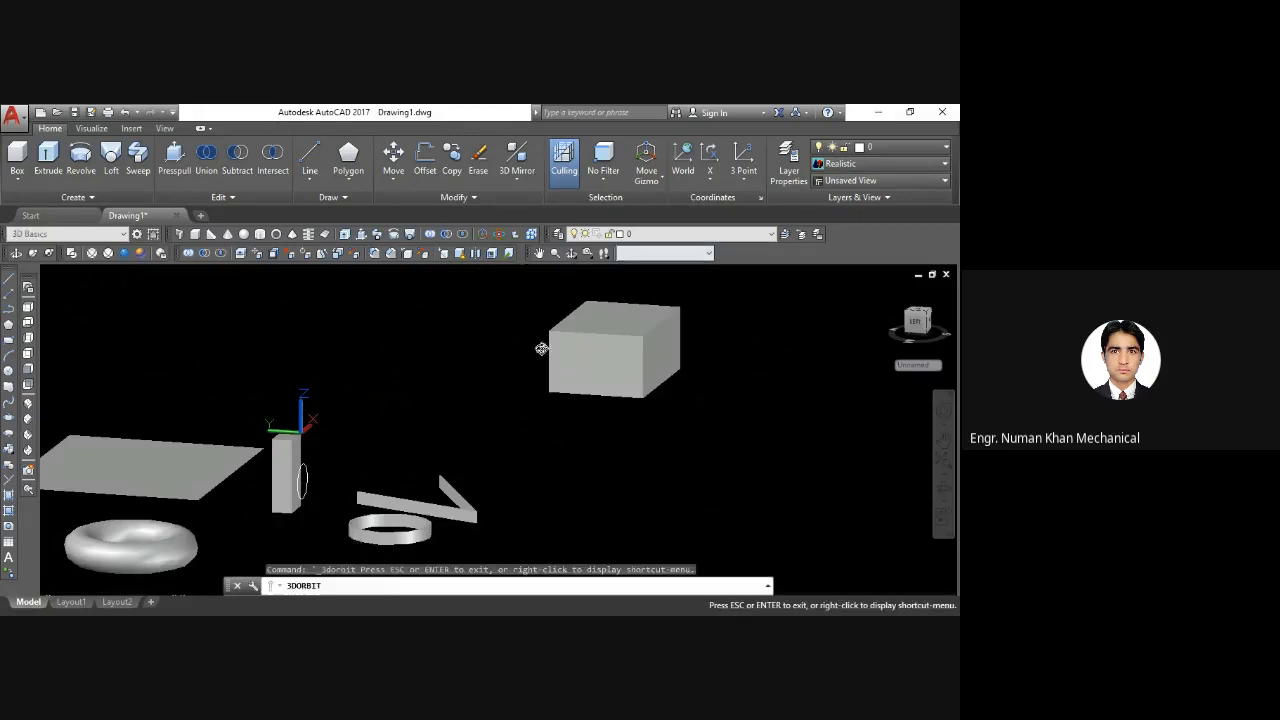
drag(510, 358, 491, 527)
key(Escape)
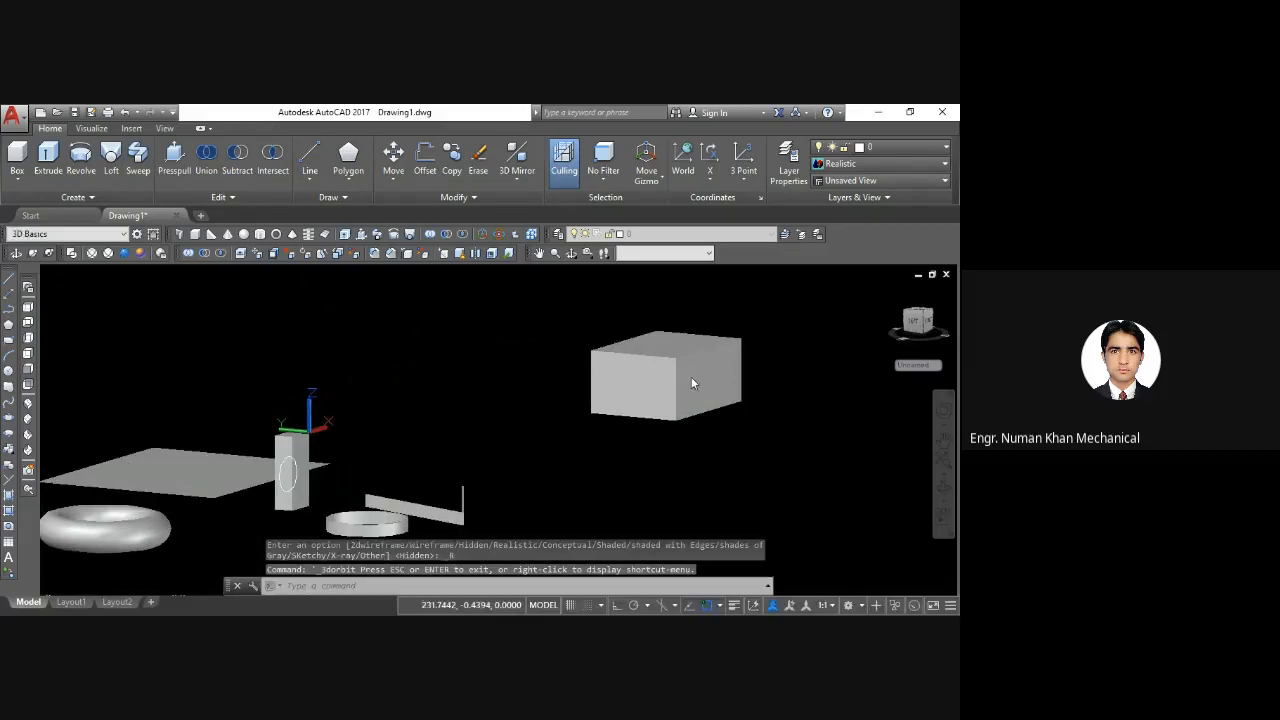
Set the colour of the large solid box to Yellow and clear the selection
click(653, 380)
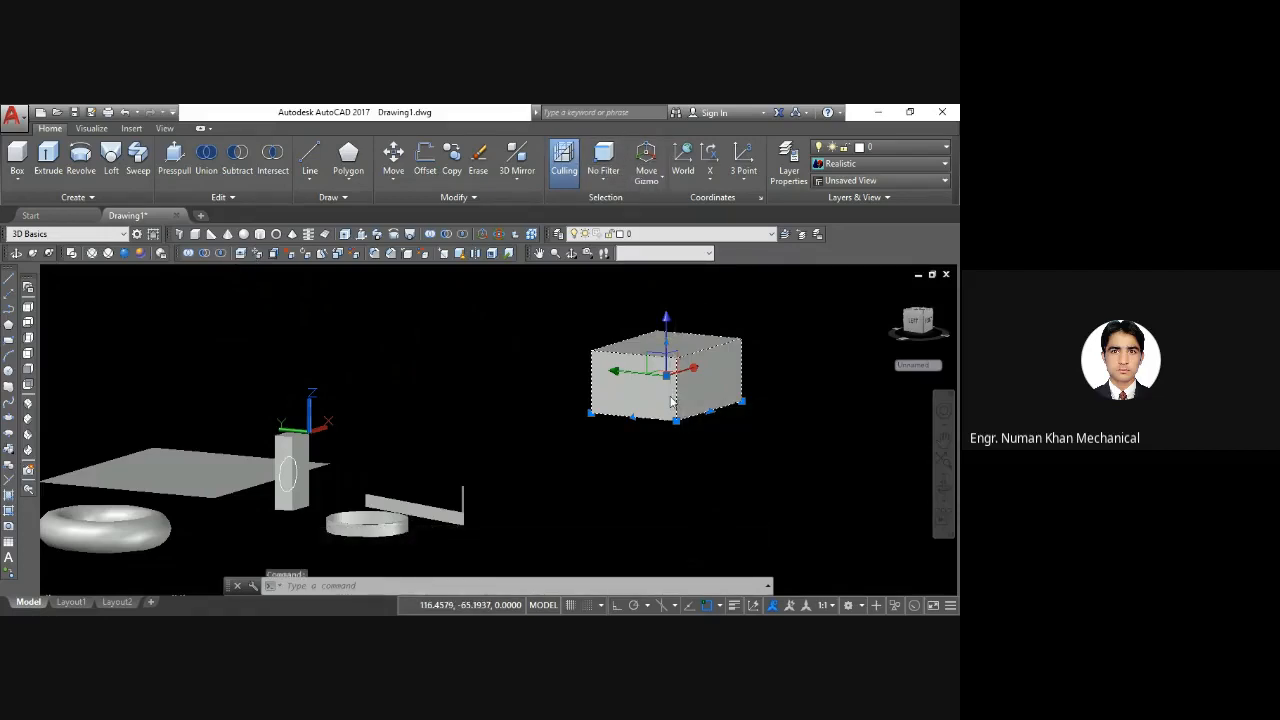
double_click(688, 370)
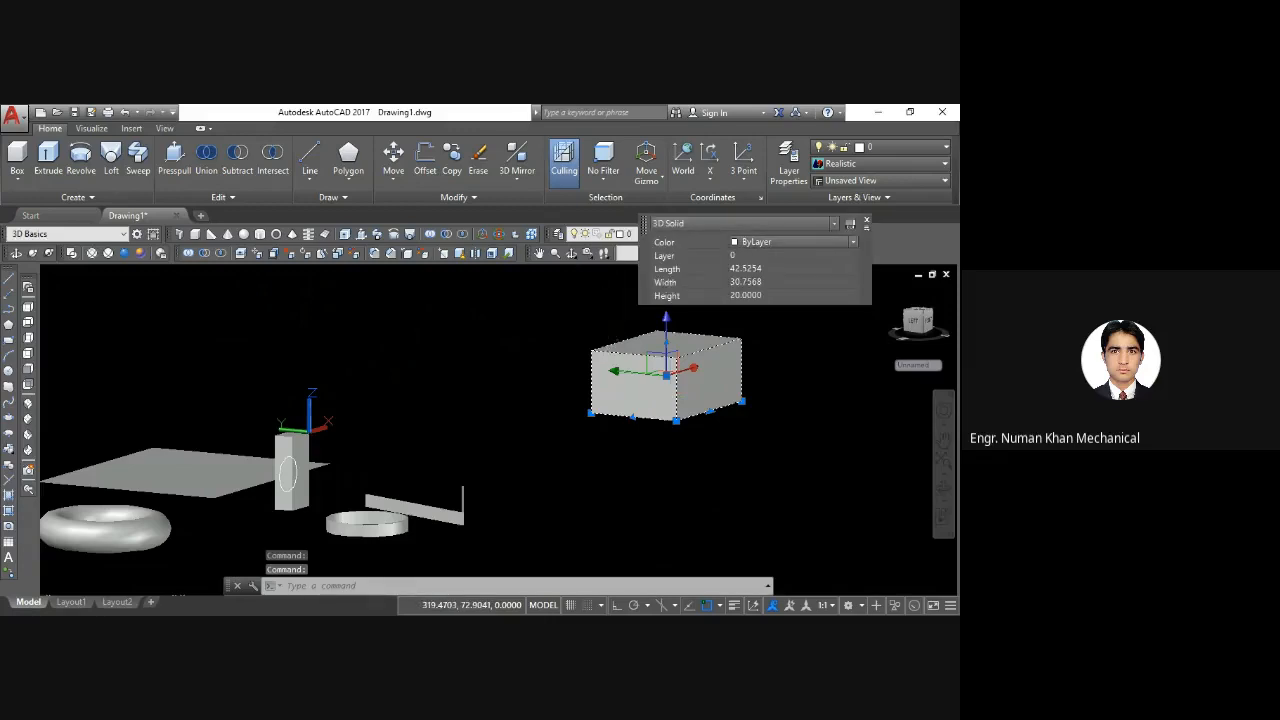
click(795, 242)
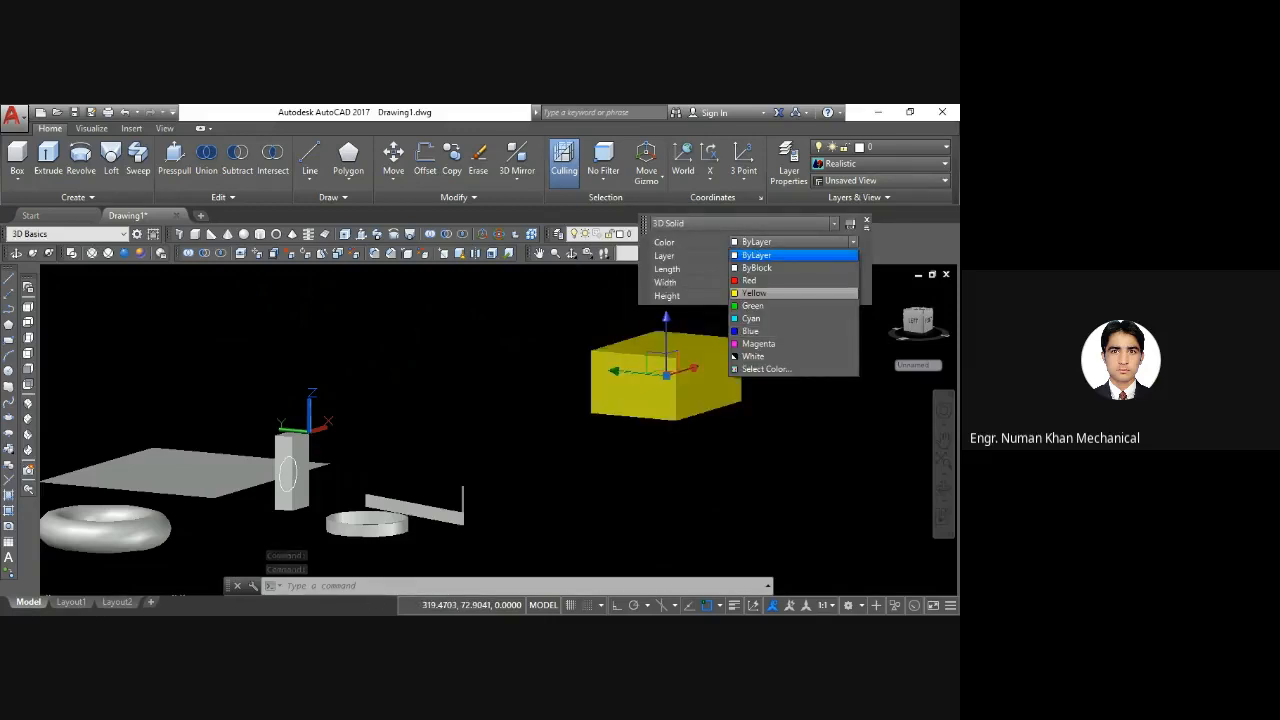
click(760, 293)
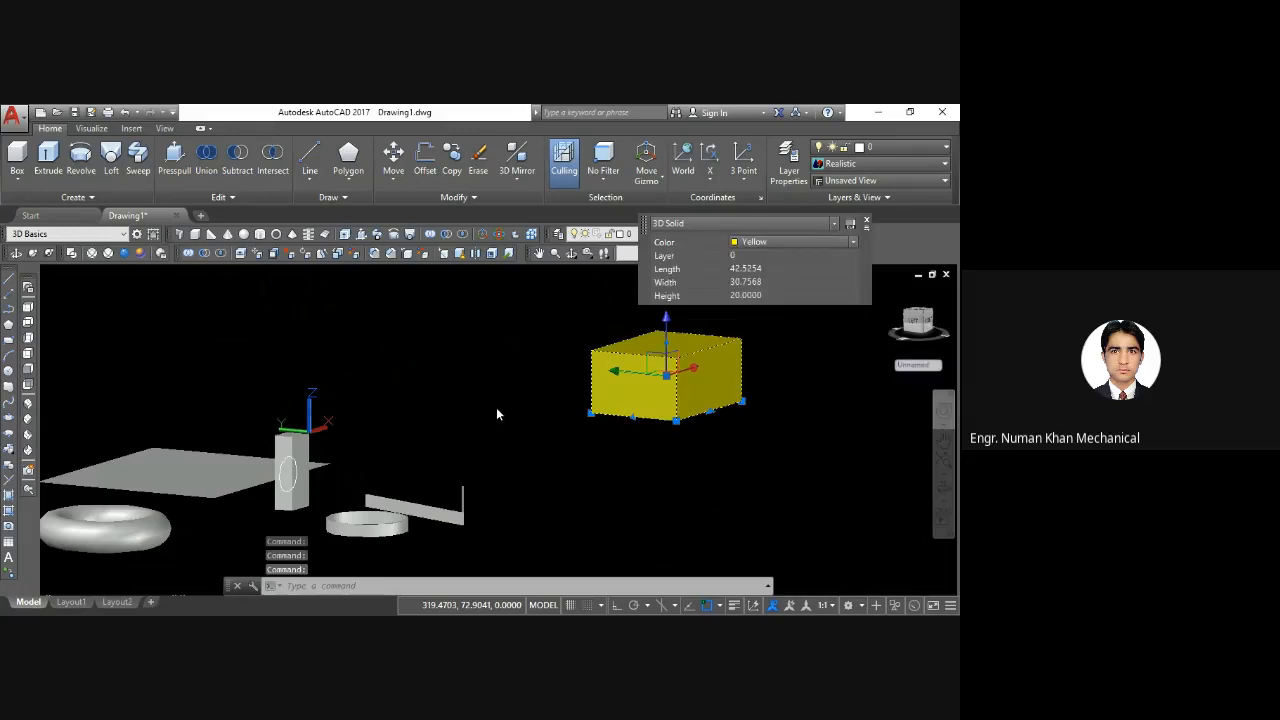
key(Escape)
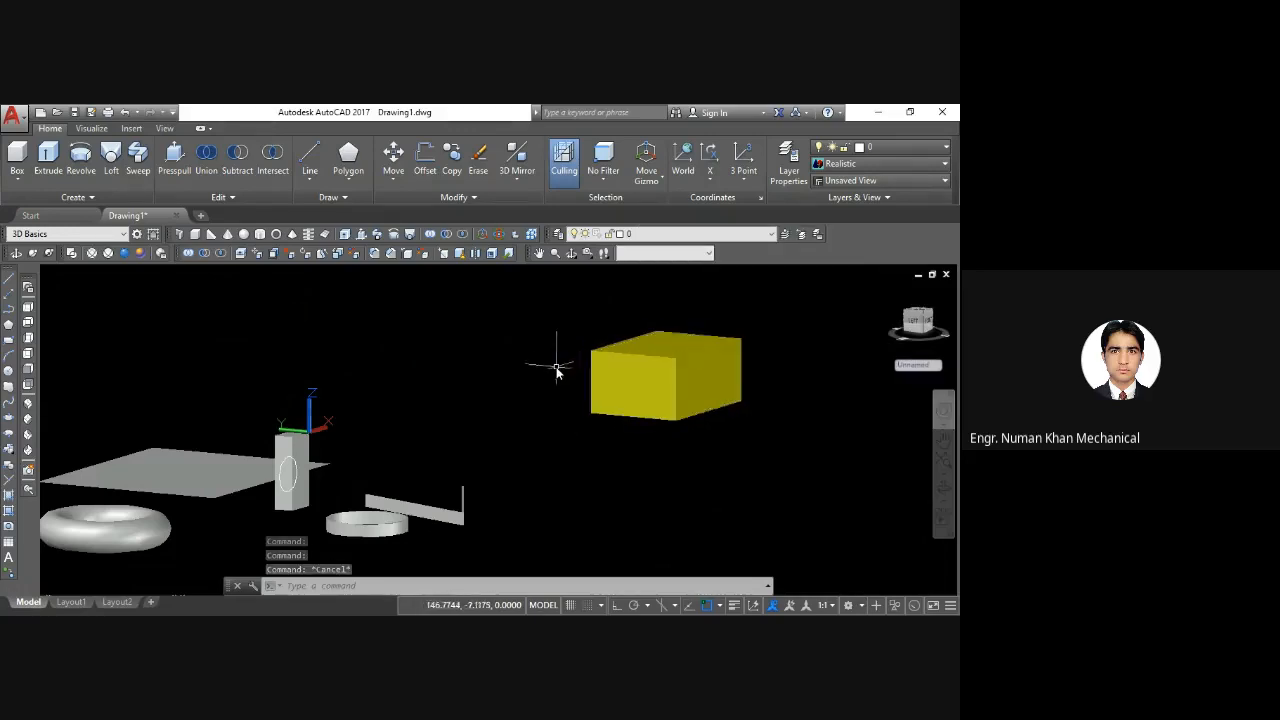
Orbit around the yellow box in the Realistic visual style to examine its faces
mouse_move(557, 372)
shift+middle_down()
mouse_move(540, 371)
mouse_move(560, 397)
shift+middle_up()
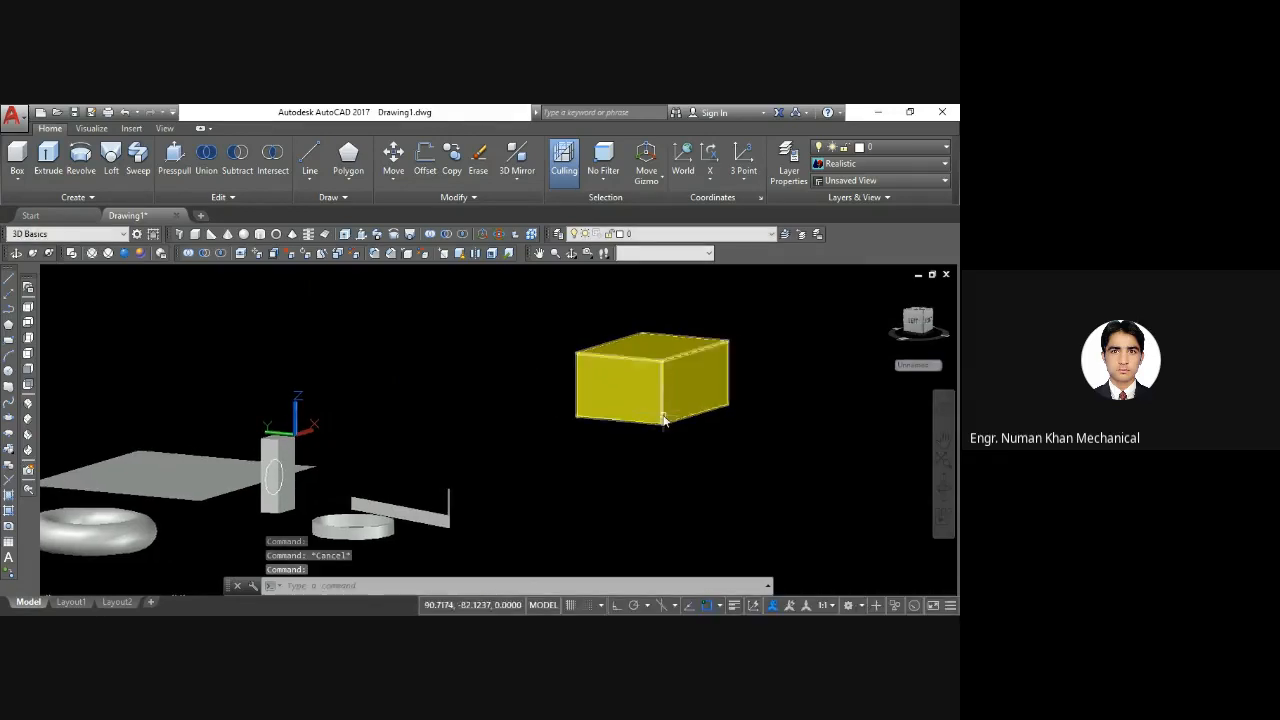
click(573, 255)
mouse_move(646, 342)
mouse_down()
mouse_move(594, 418)
mouse_move(591, 329)
mouse_move(720, 329)
mouse_move(676, 335)
mouse_move(609, 380)
mouse_move(632, 419)
mouse_move(635, 346)
mouse_up()
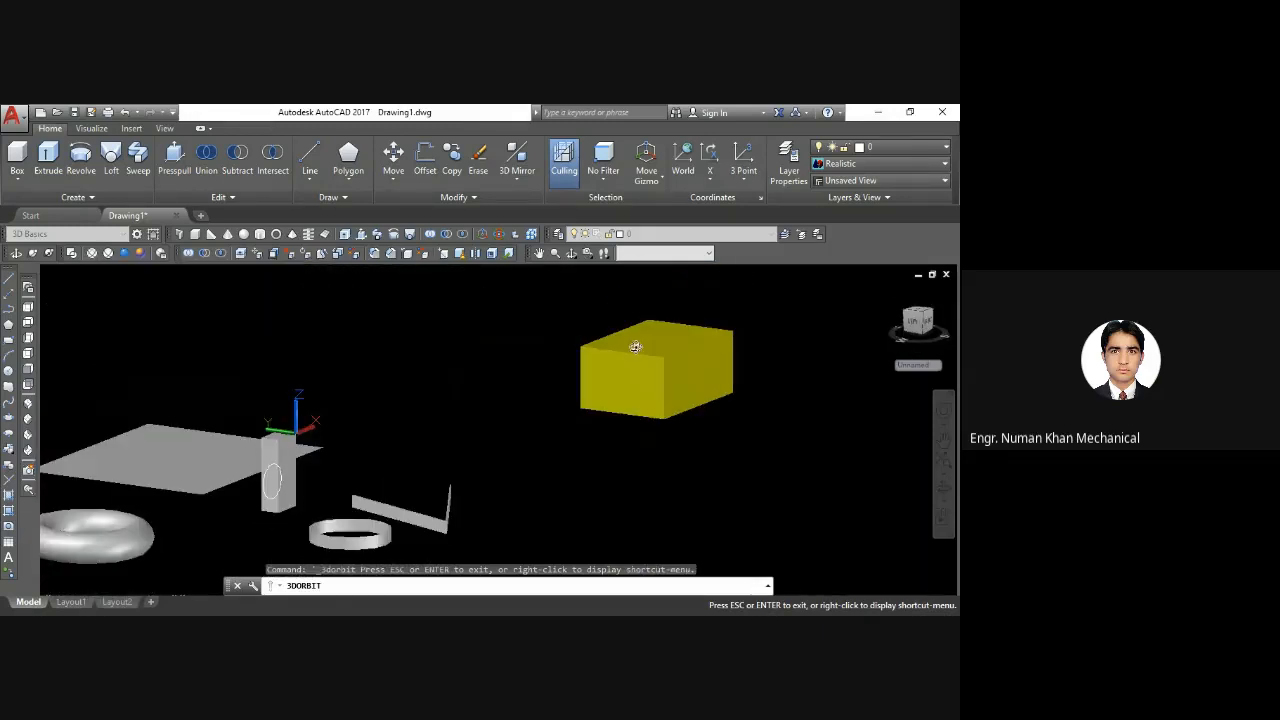
Apply the Conceptual visual style and orbit the model to examine the box's face shading from a higher angle
click(140, 254)
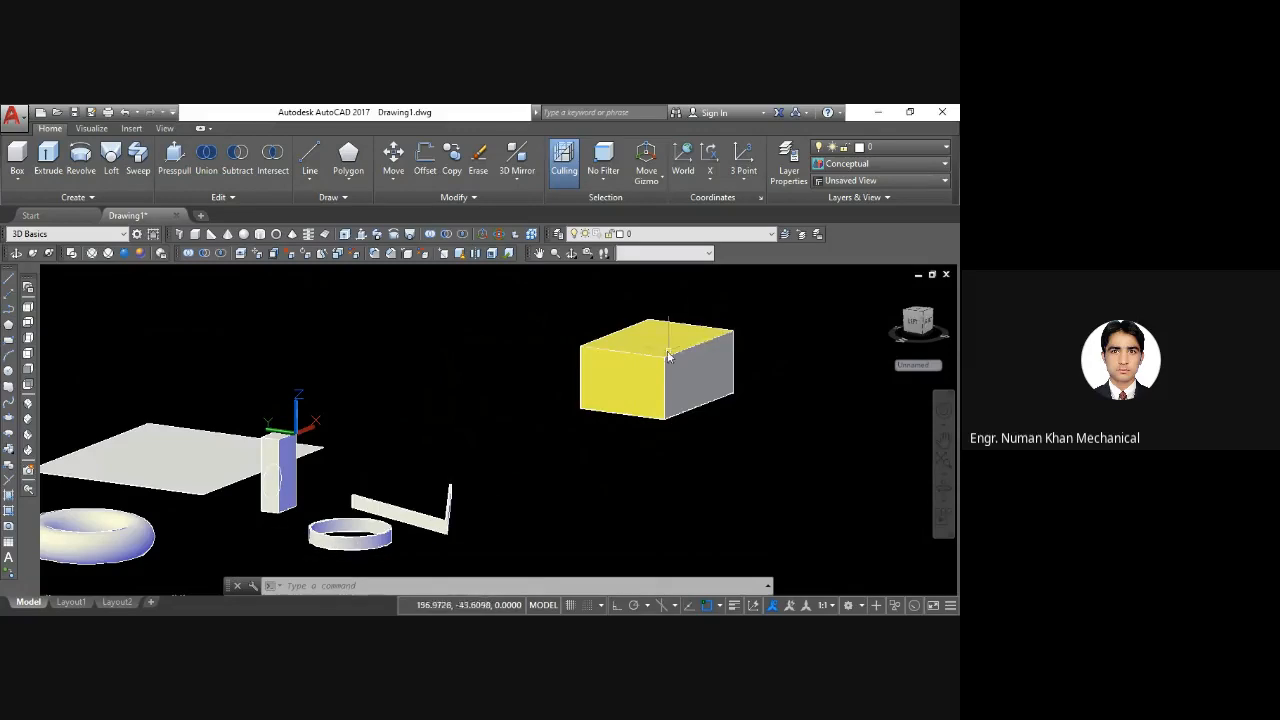
click(572, 253)
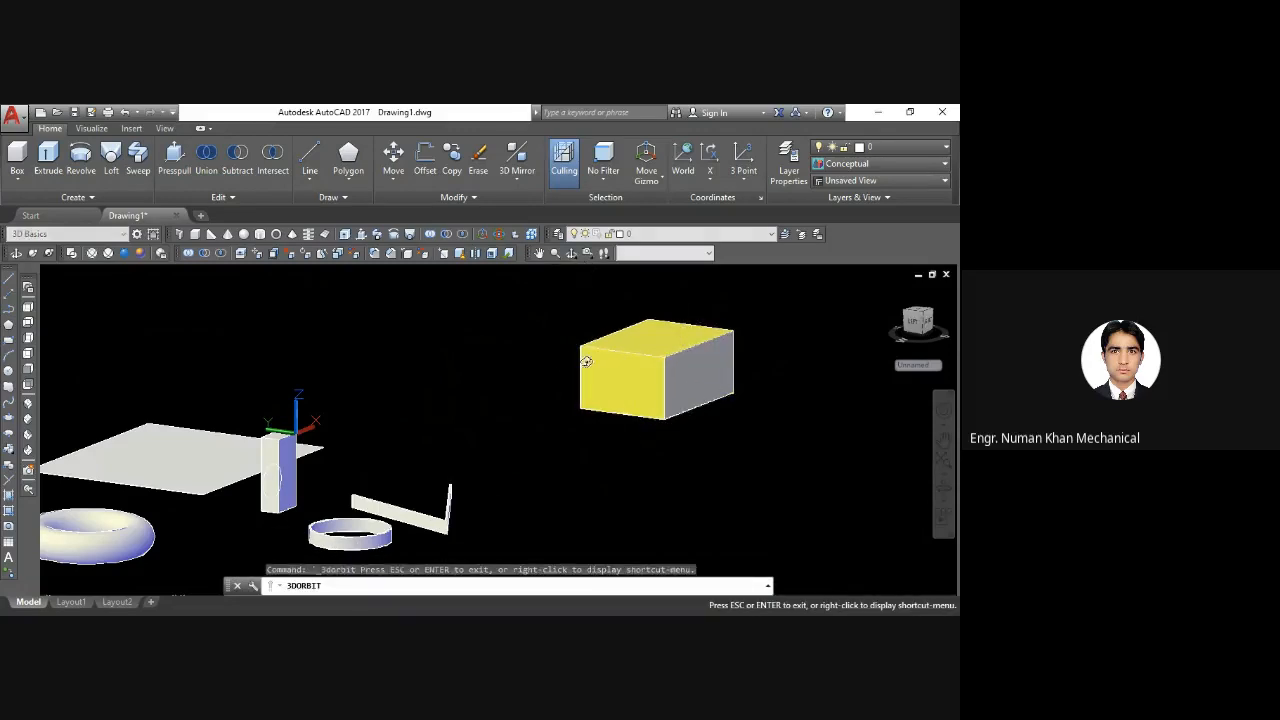
drag(554, 360, 546, 401)
drag(454, 427, 327, 487)
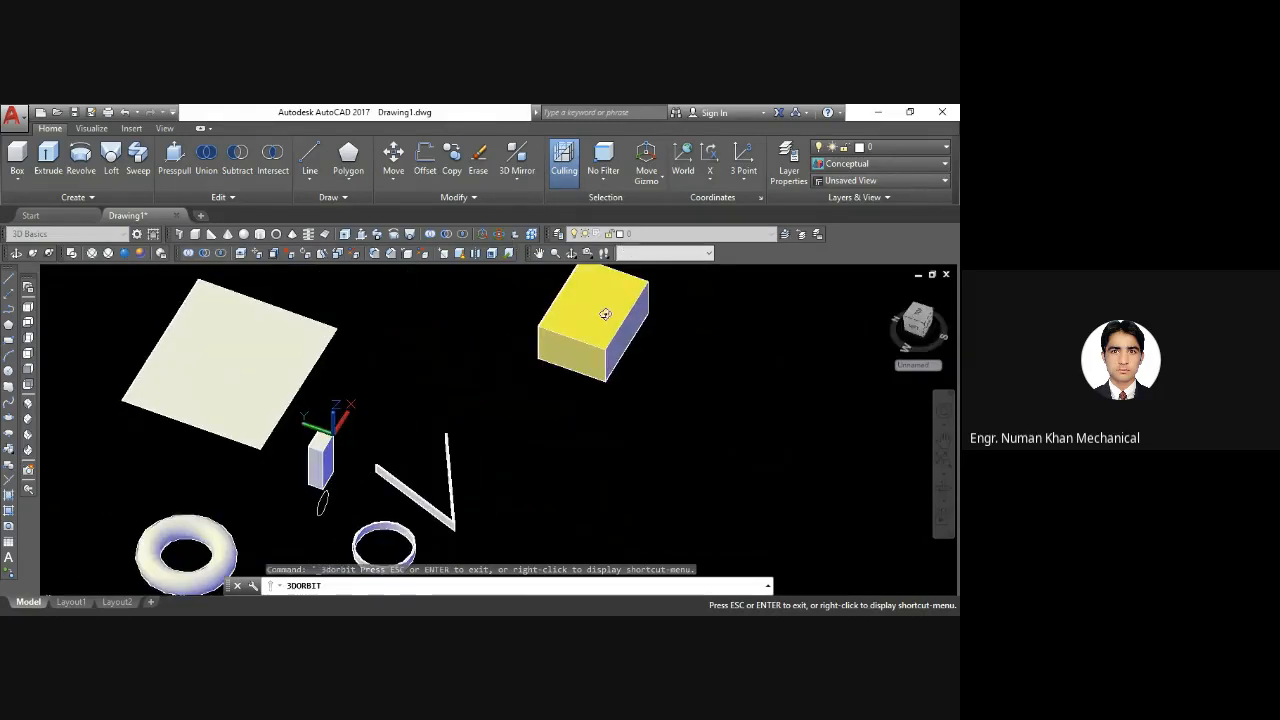
Compare the Realistic style with Conceptual on the objects, and orbit the model in Conceptual to an isometric-like angle
click(125, 255)
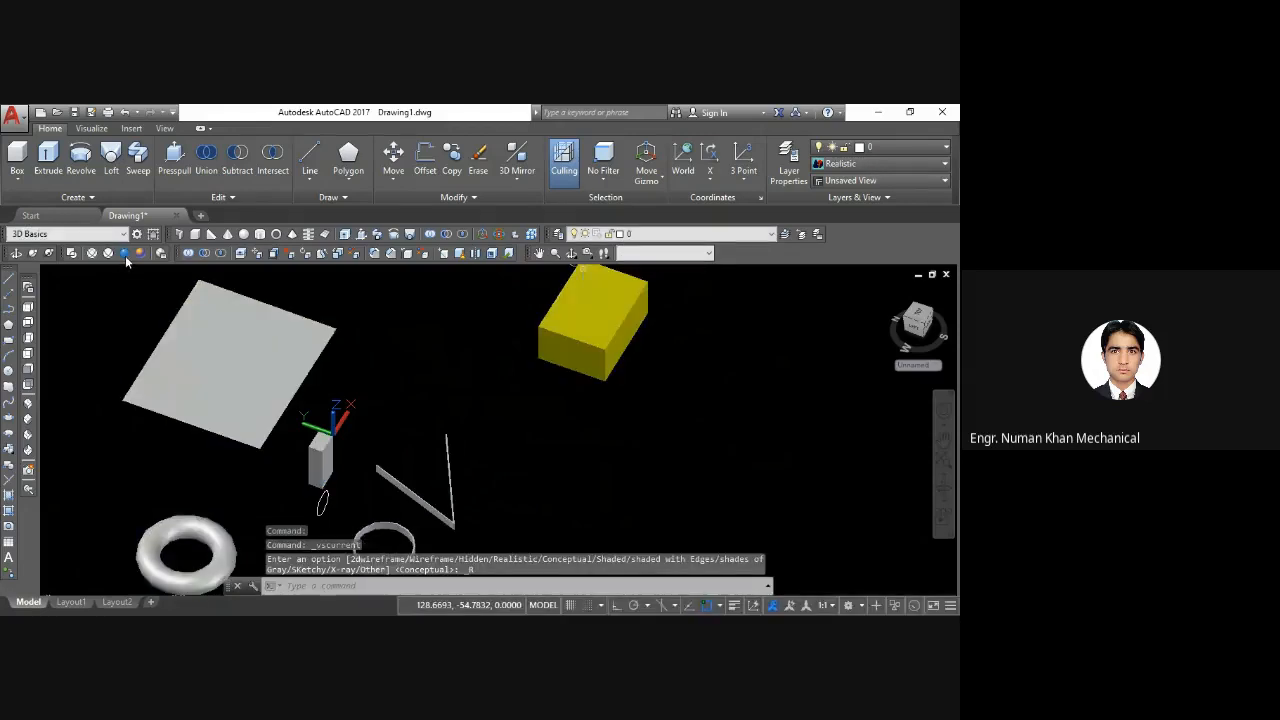
click(140, 253)
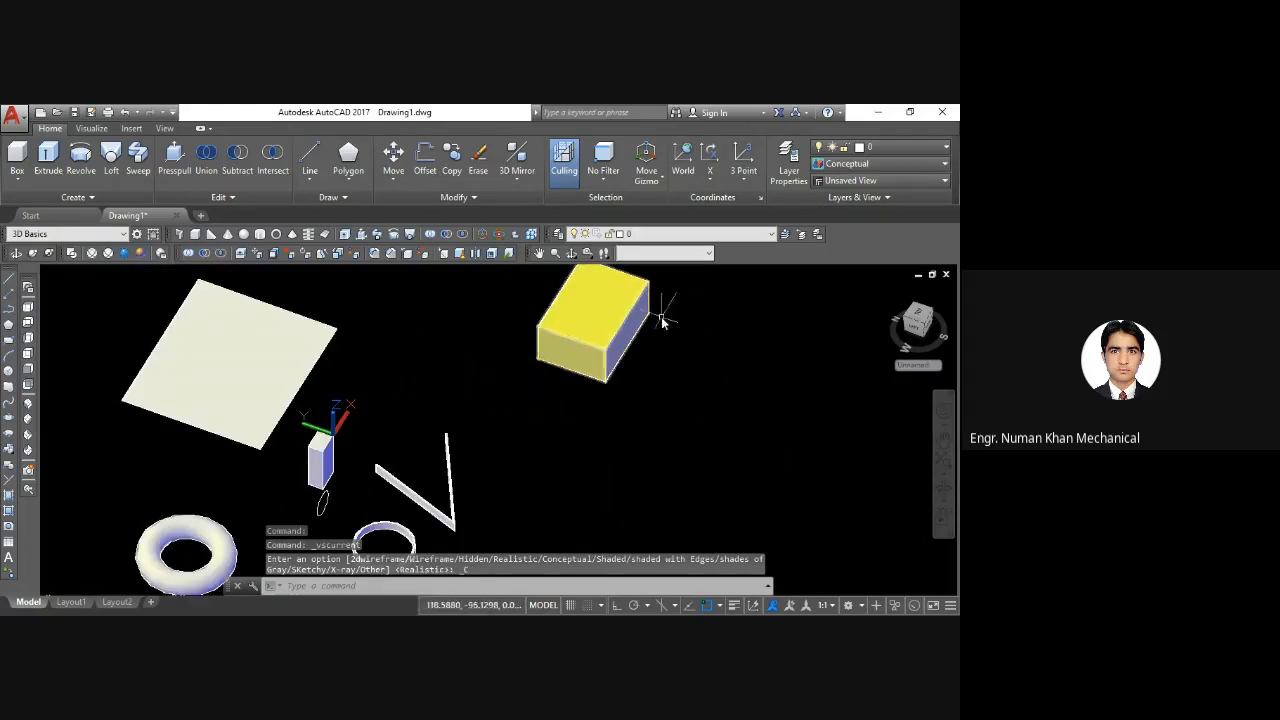
click(572, 255)
mouse_move(523, 374)
mouse_down()
mouse_move(497, 309)
mouse_move(509, 341)
mouse_move(549, 294)
mouse_move(503, 309)
mouse_move(474, 454)
mouse_move(345, 385)
mouse_move(279, 329)
mouse_move(566, 340)
mouse_move(557, 406)
mouse_move(484, 389)
mouse_move(480, 363)
mouse_move(528, 368)
mouse_move(506, 376)
mouse_up()
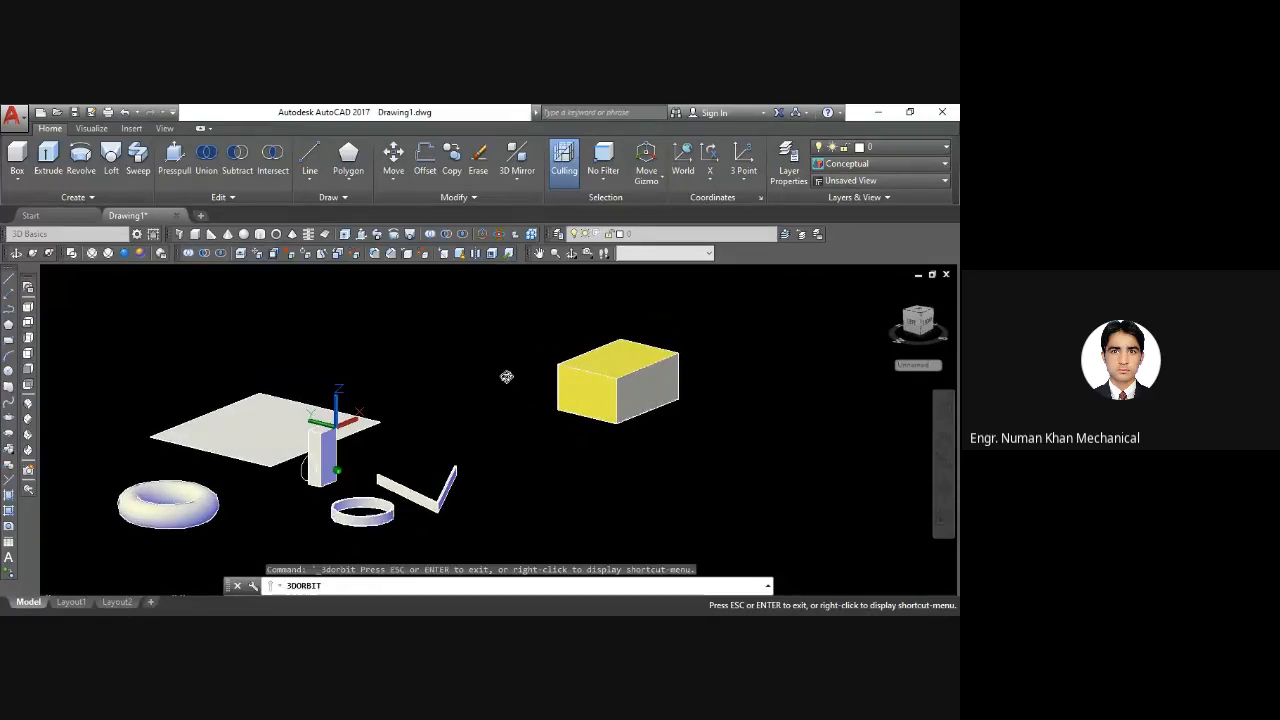
mouse_move(506, 376)
mouse_down()
mouse_move(529, 397)
mouse_move(509, 386)
mouse_up()
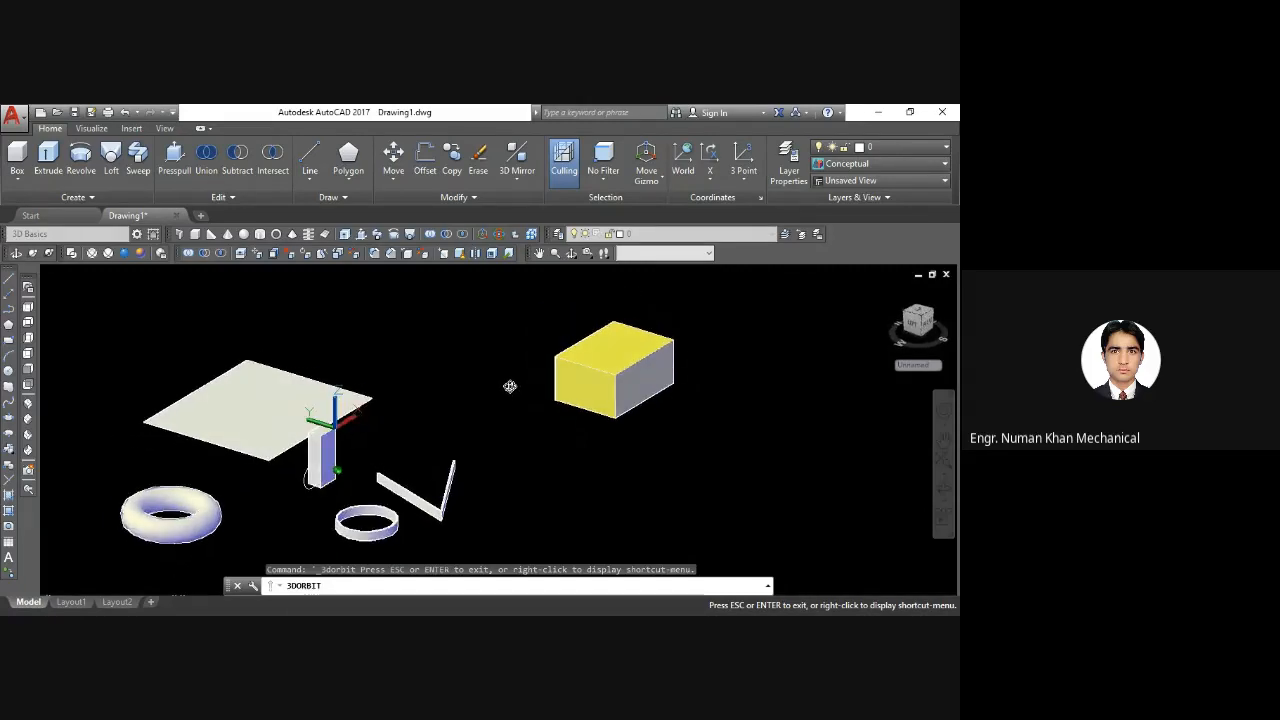
Return the objects to the Realistic visual style and reposition the view to show them all
click(123, 253)
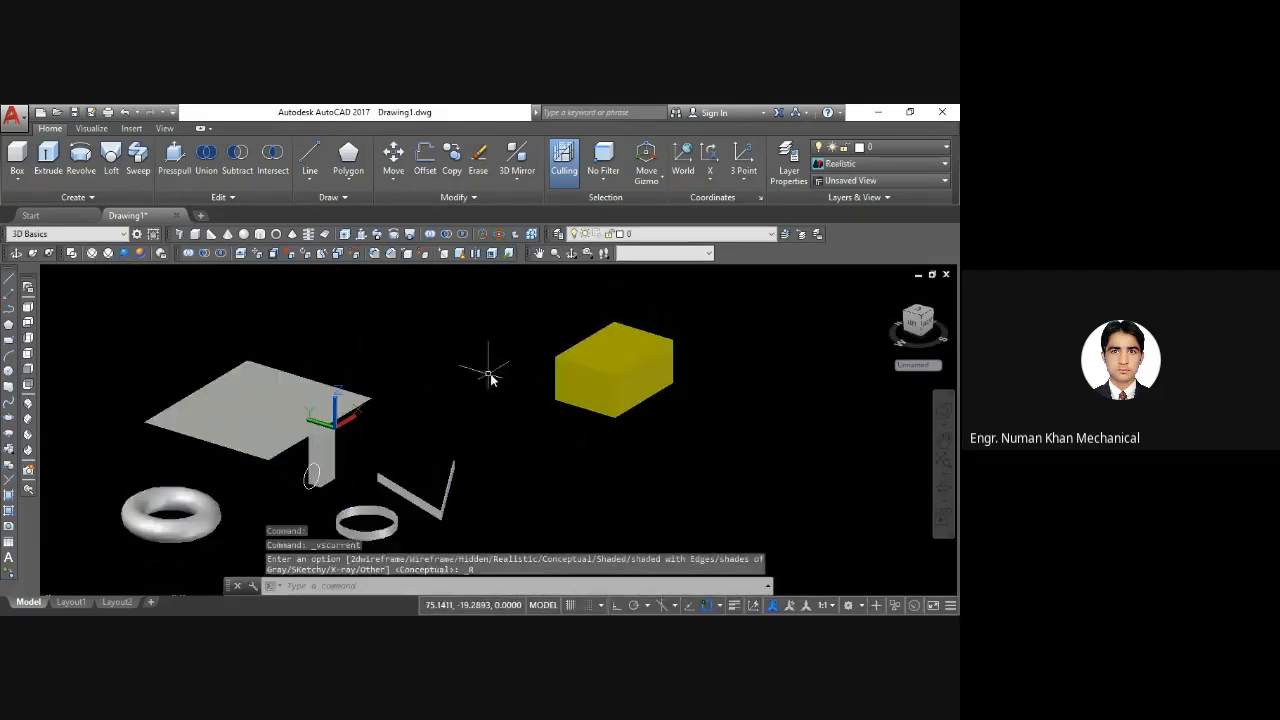
click(448, 450)
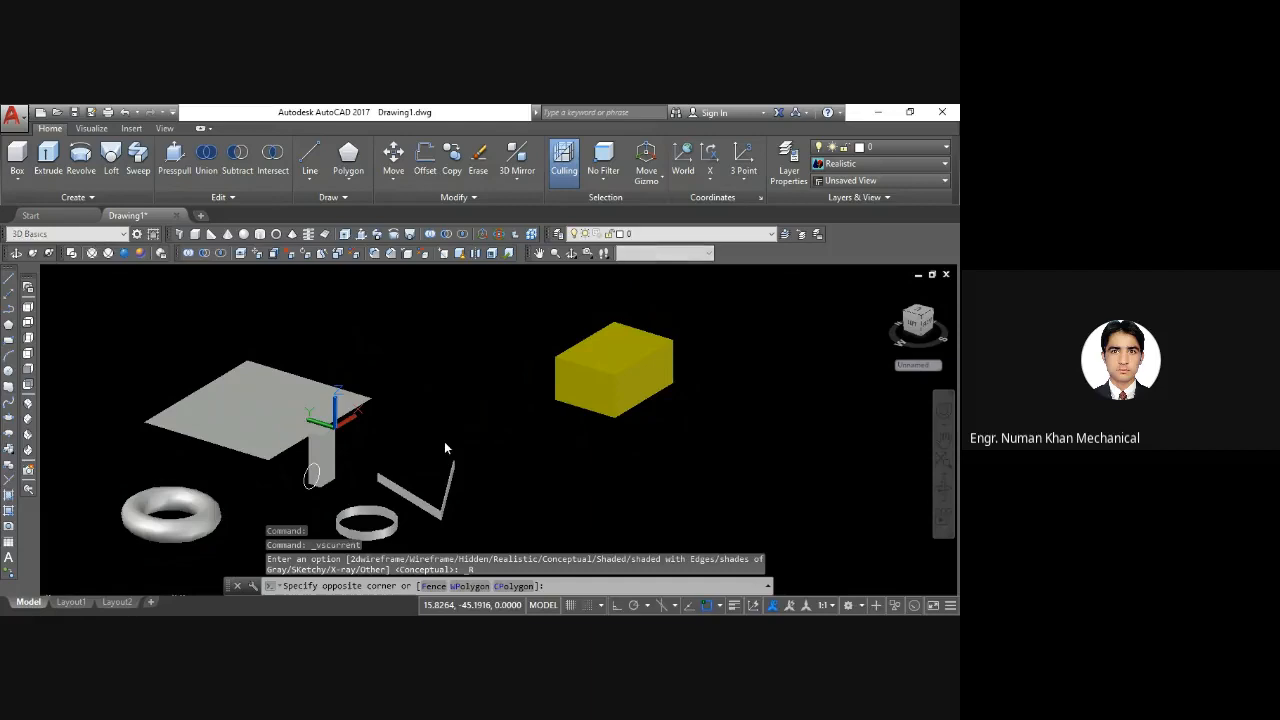
middle_drag(446, 448, 494, 388)
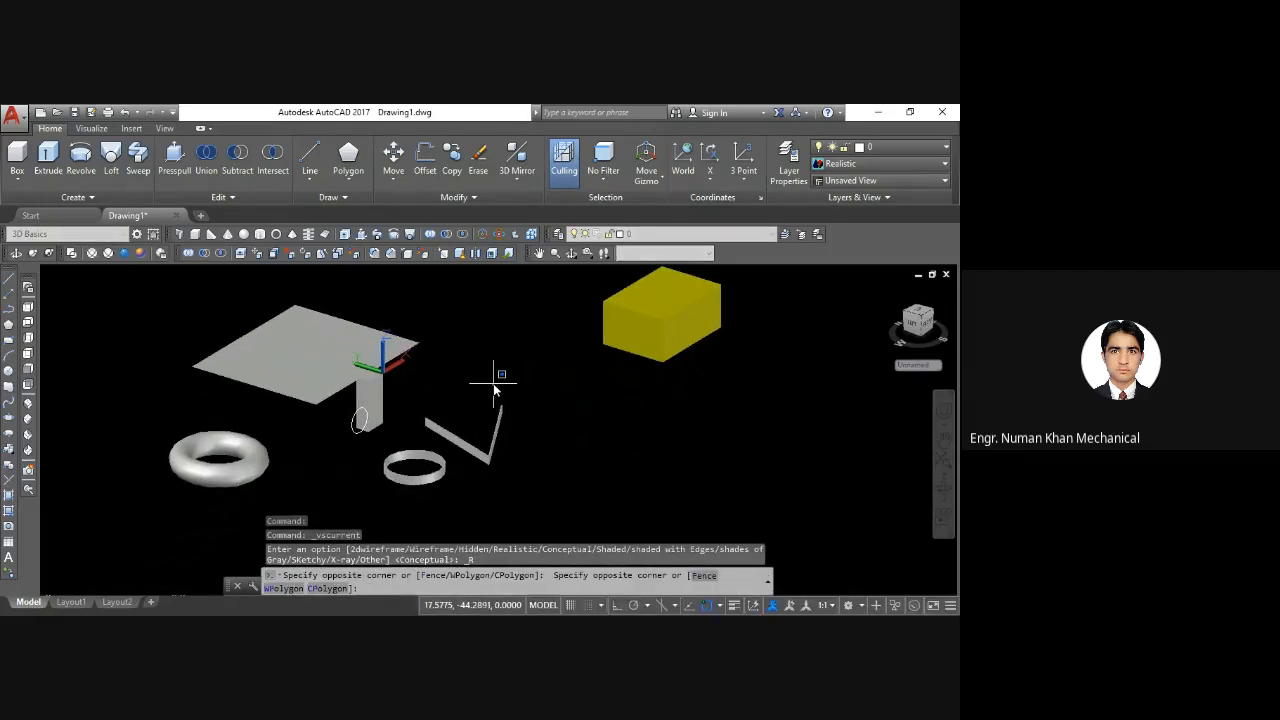
key(Escape)
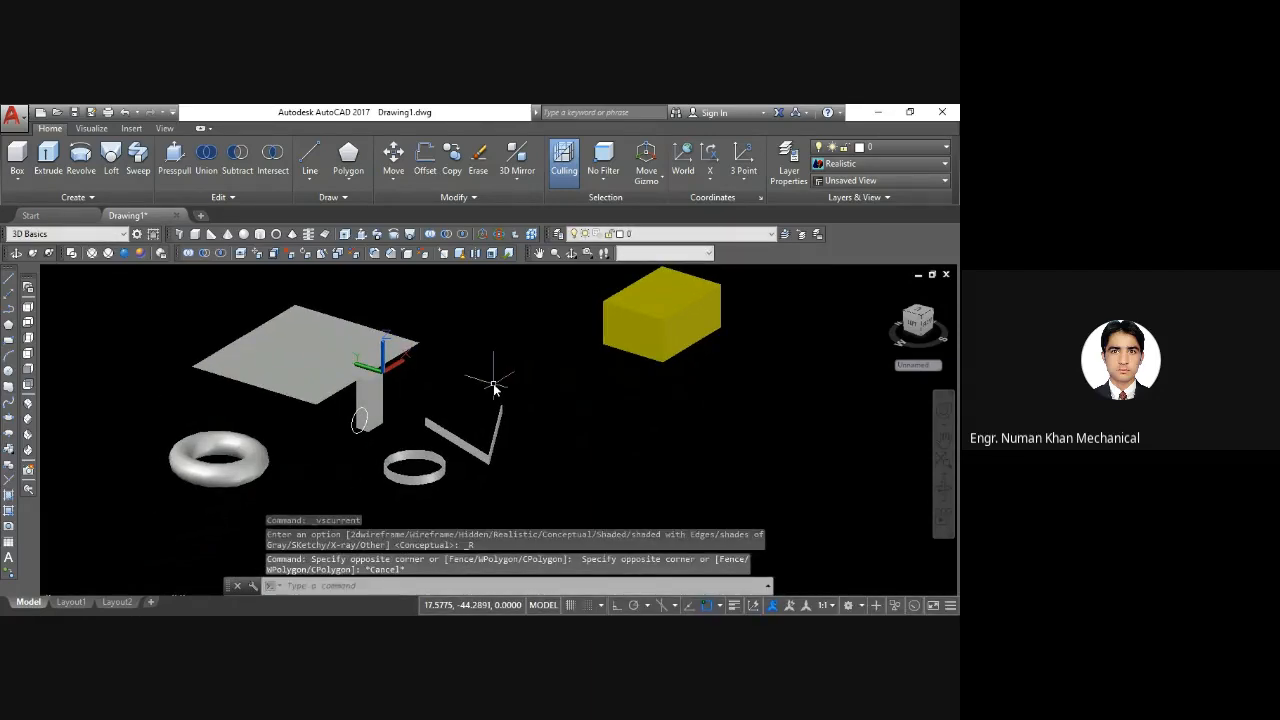
Select the flat square surface and the yellow box to compare the two objects, and clear the selection
mouse_move(664, 308)
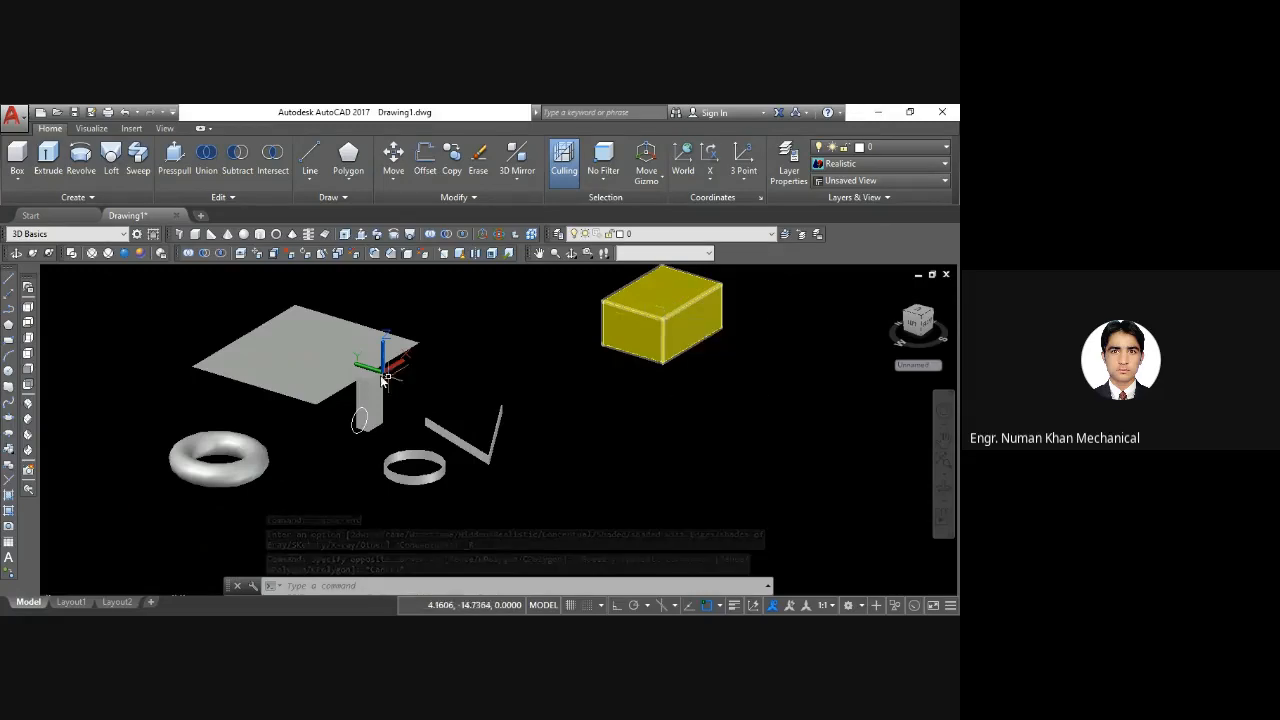
click(295, 360)
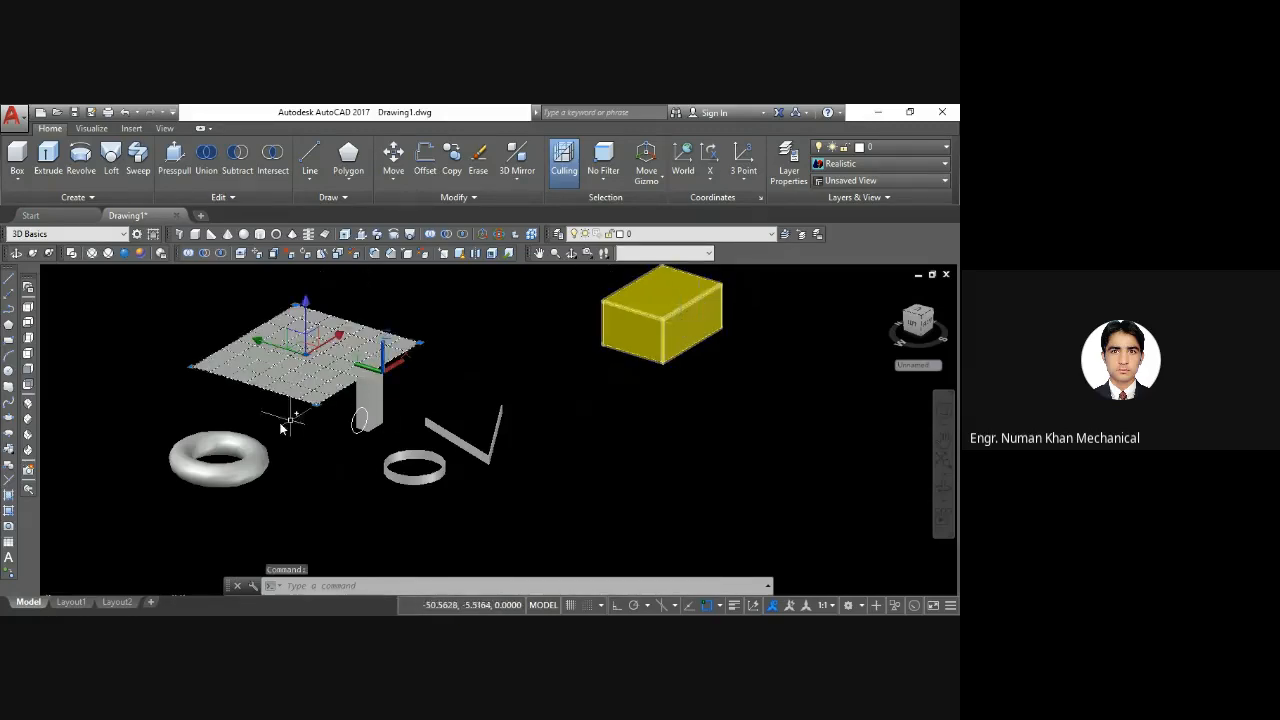
click(566, 370)
key(Escape)
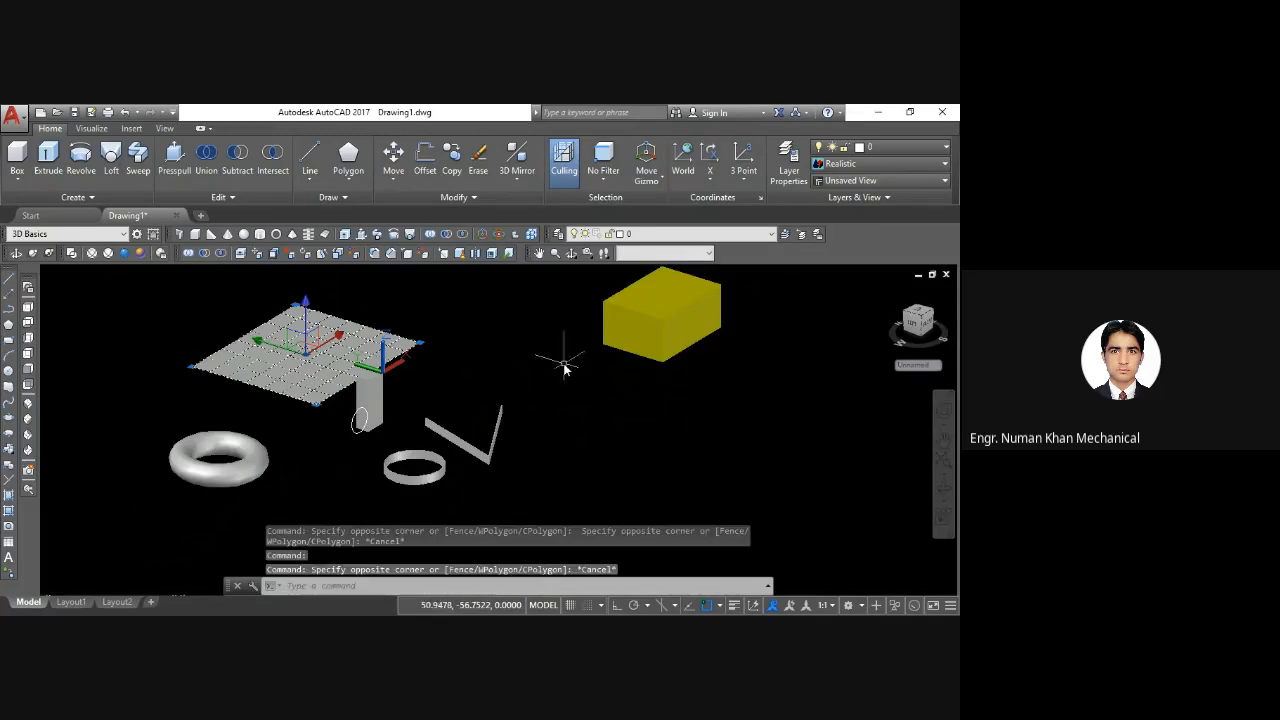
key(Escape)
click(658, 330)
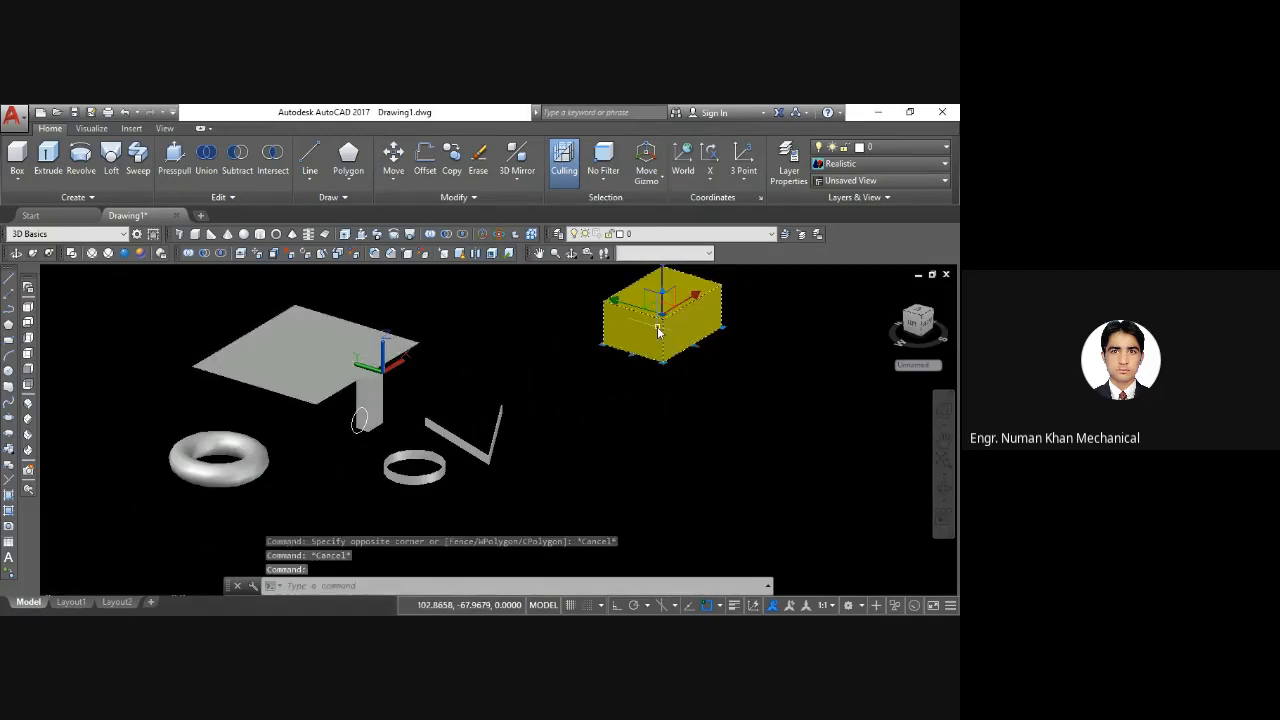
click(321, 380)
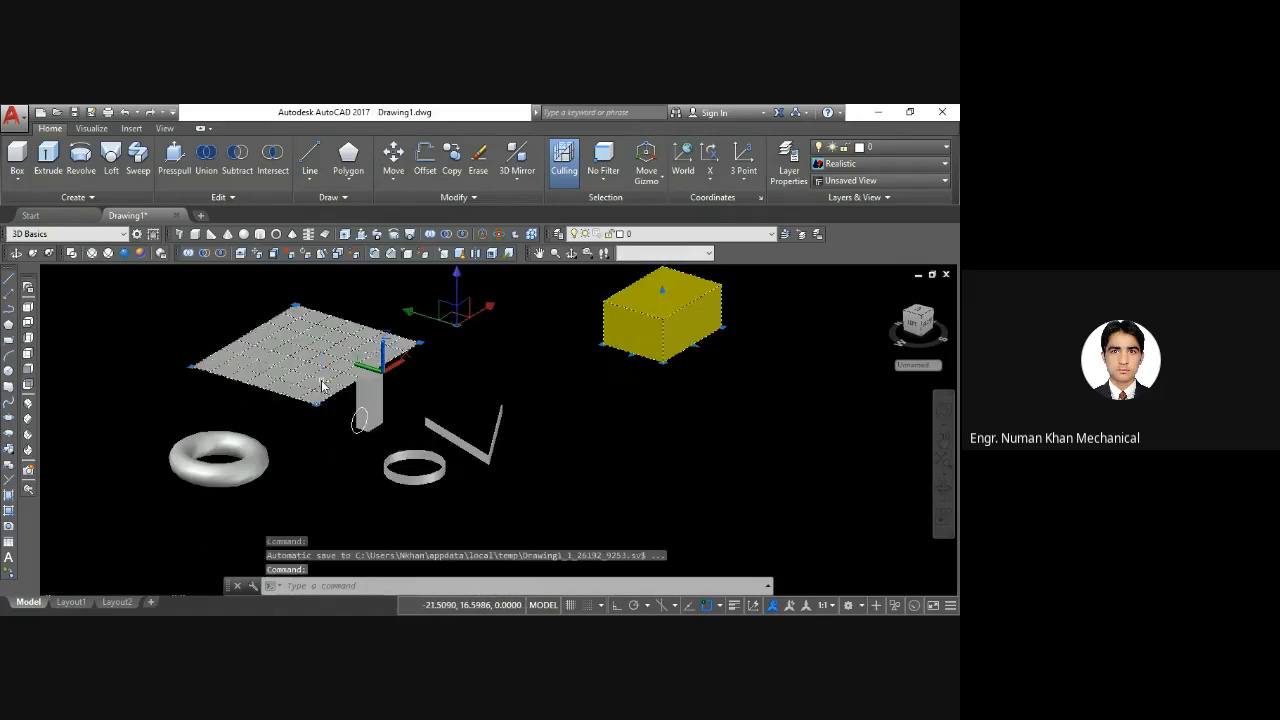
key(Escape)
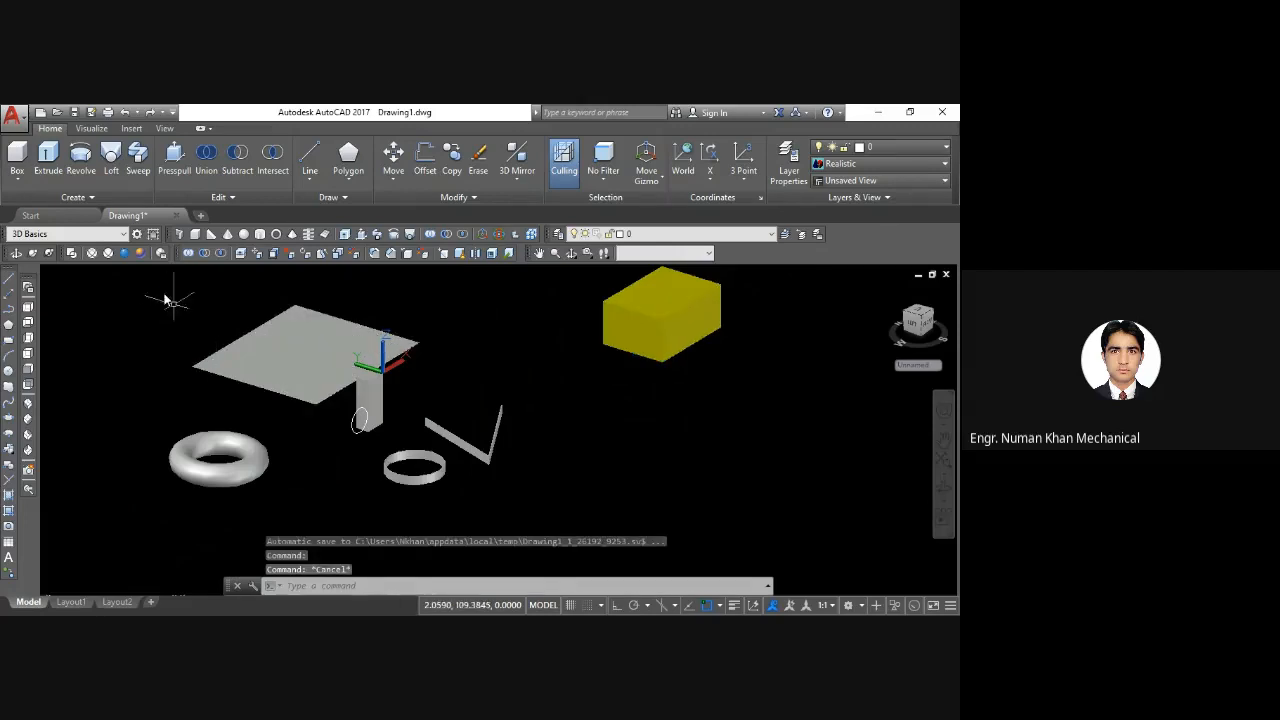
Apply the Wireframe visual style, compare it with Hidden, and examine the flat square surface up close in wireframe
click(92, 253)
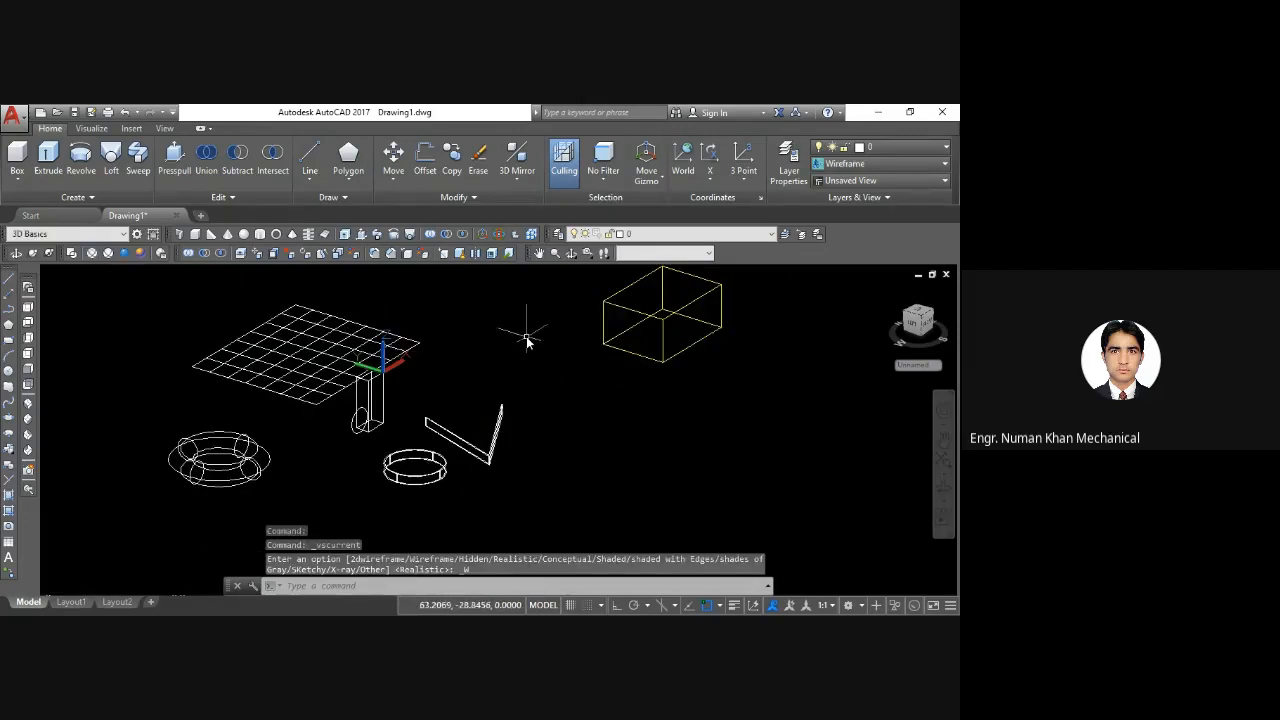
click(108, 253)
click(92, 253)
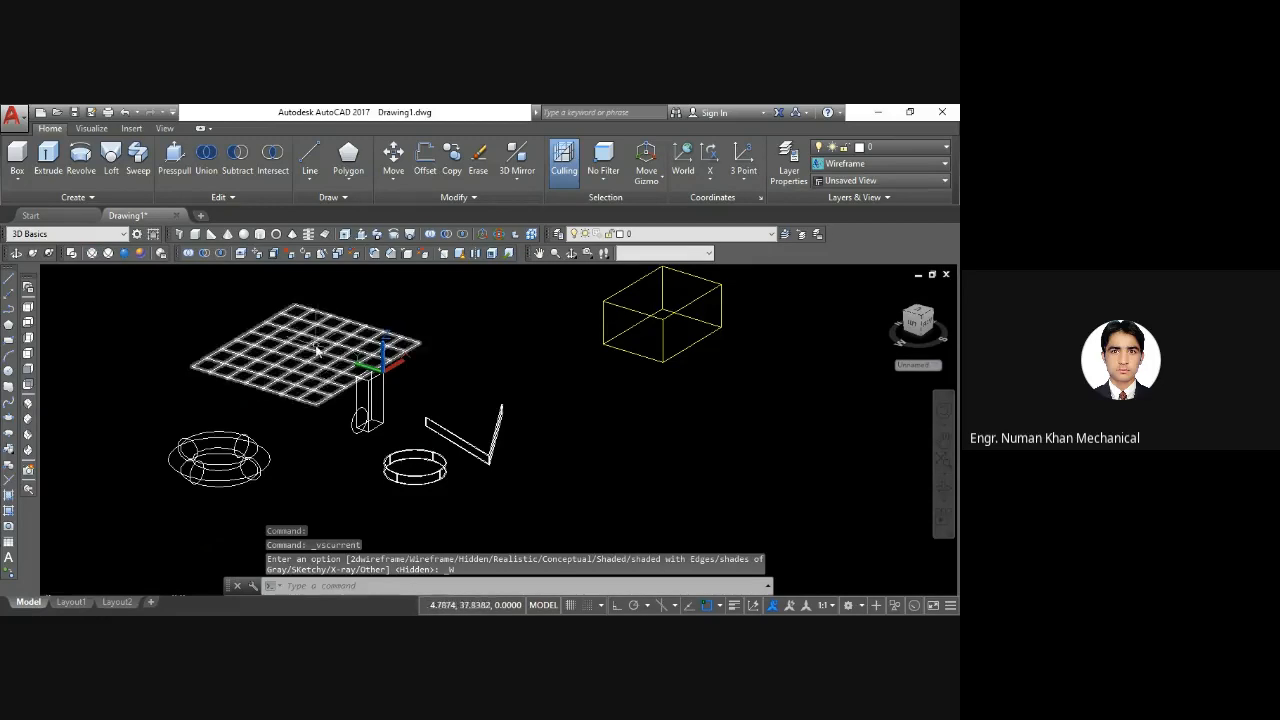
scroll(320, 342, up, 2)
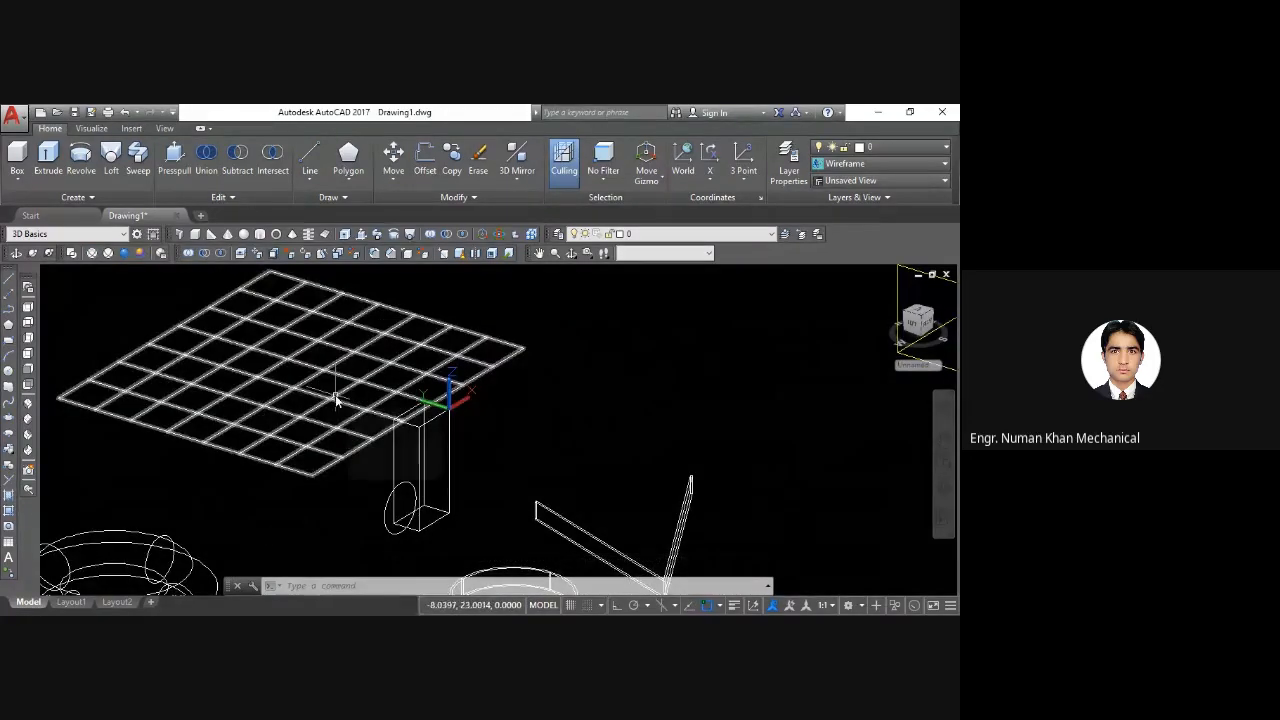
Draw a tall solid box with a 10 by 10 base in the empty area in front of the yellow box
scroll(336, 400, down, 2)
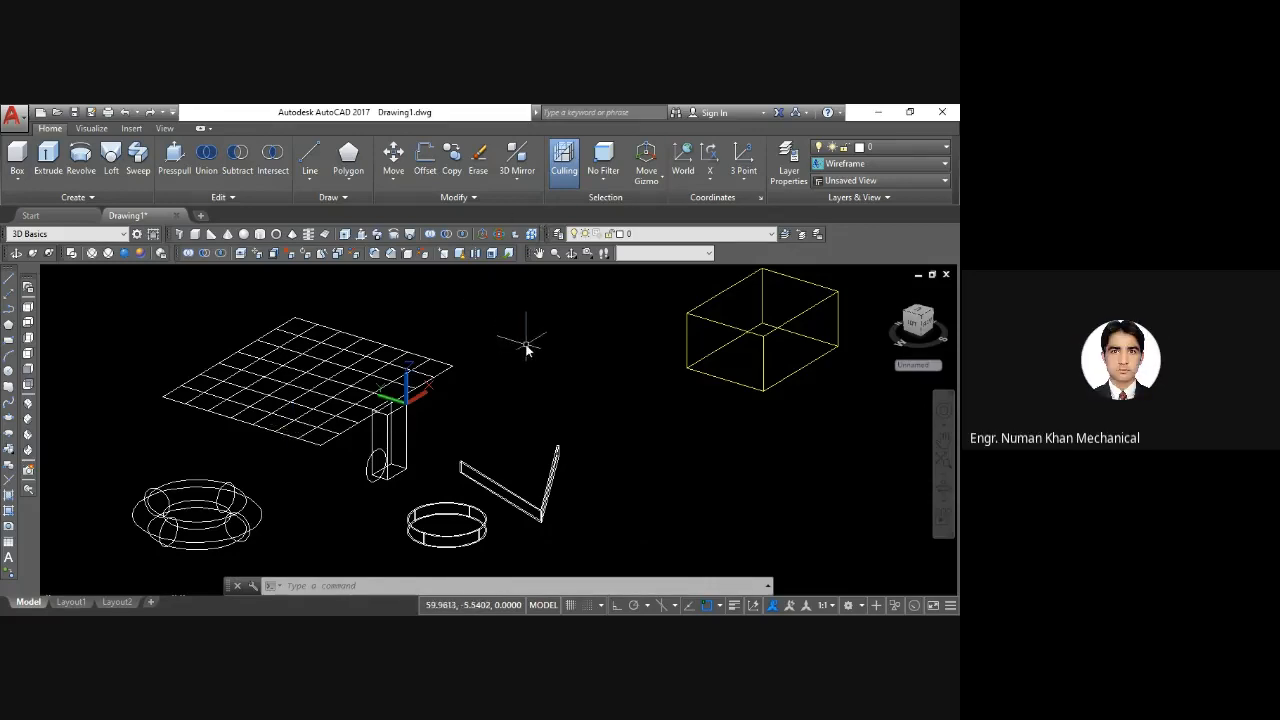
scroll(527, 348, down, 4)
scroll(522, 335, up, 1)
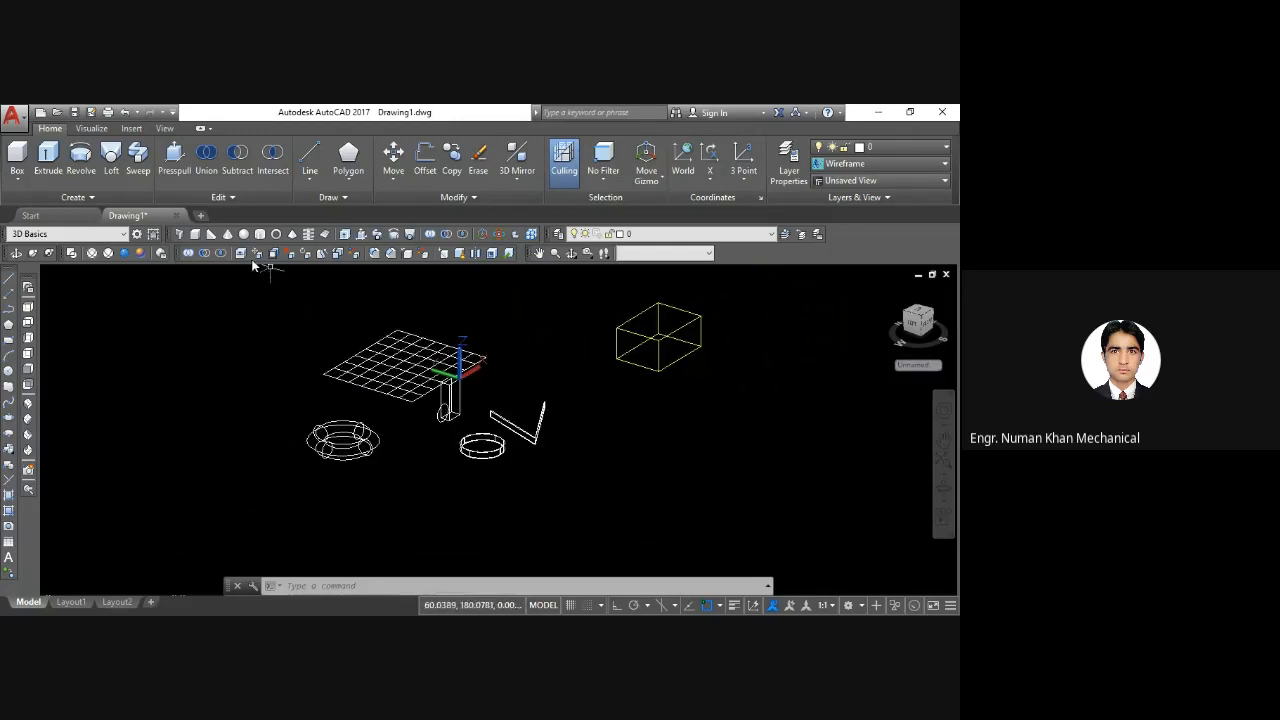
click(198, 236)
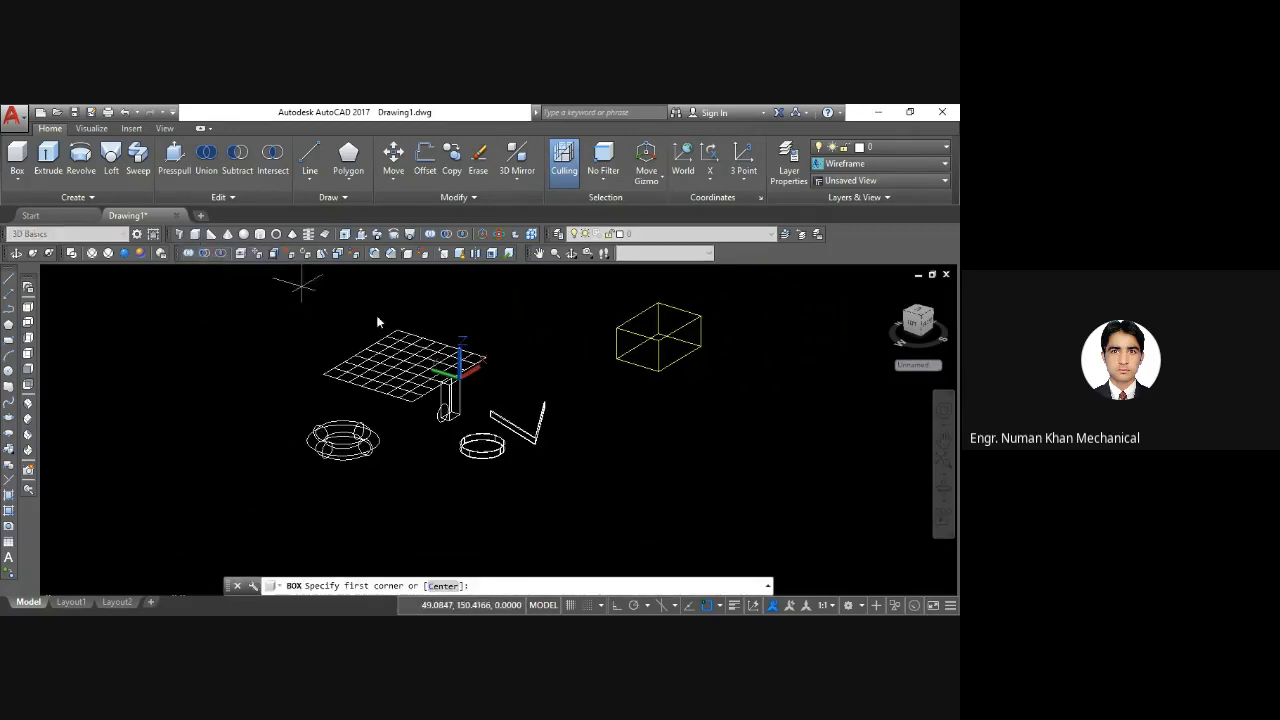
click(764, 495)
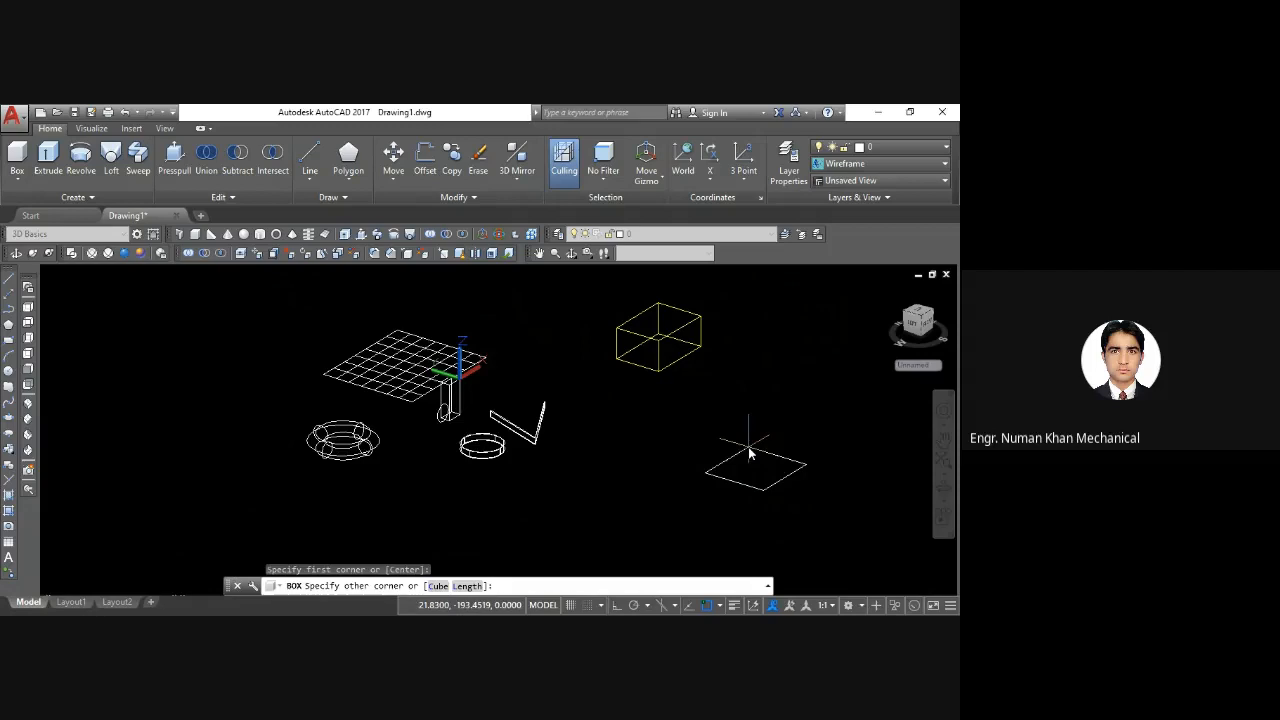
text(@)
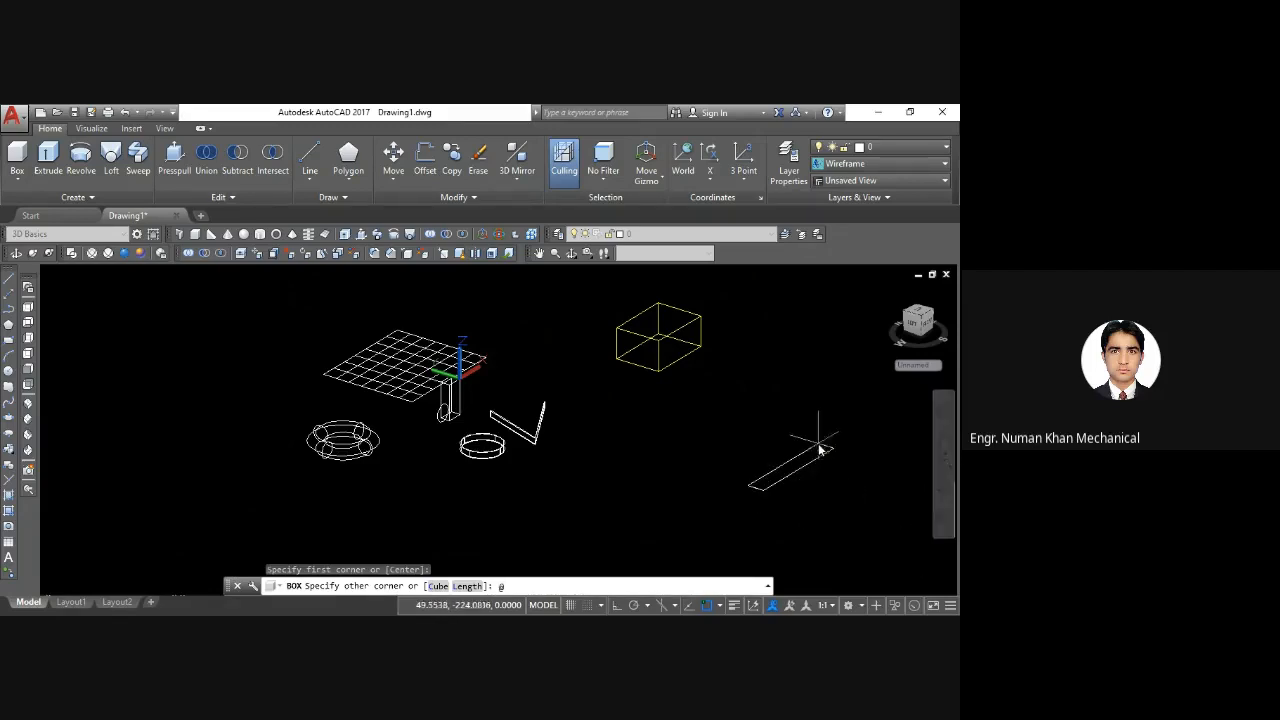
text(10,10)
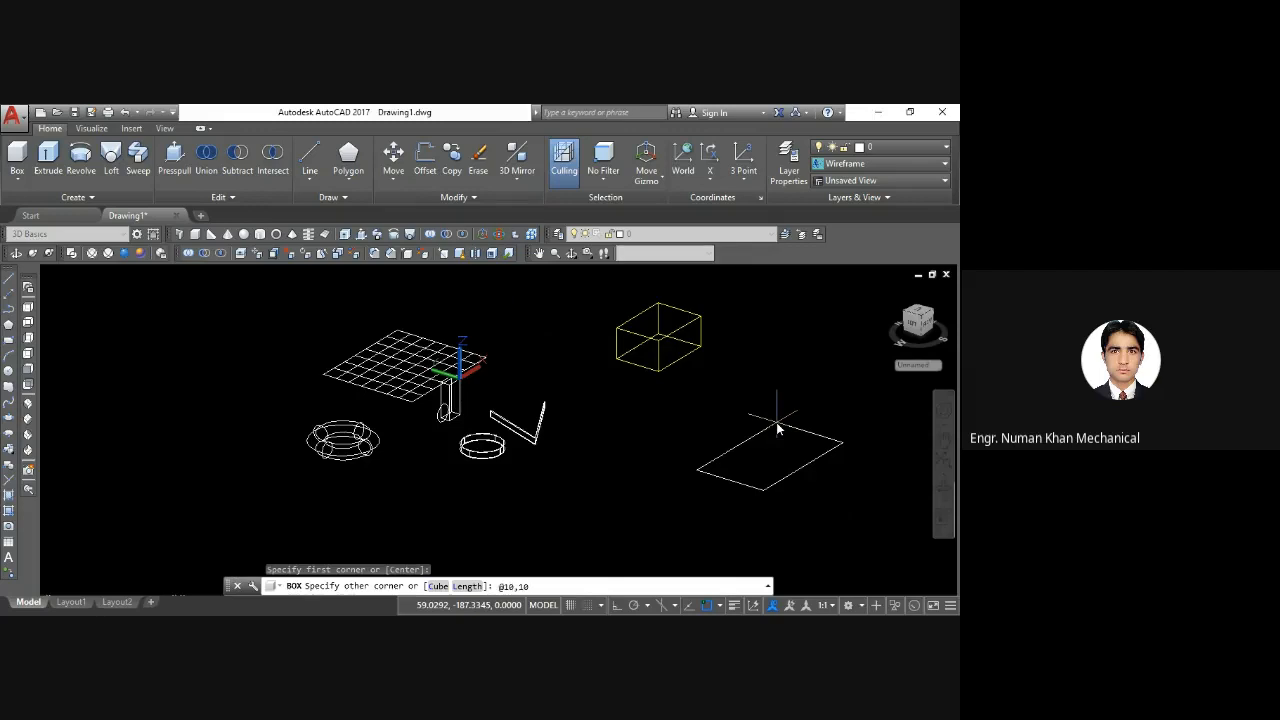
key(Return)
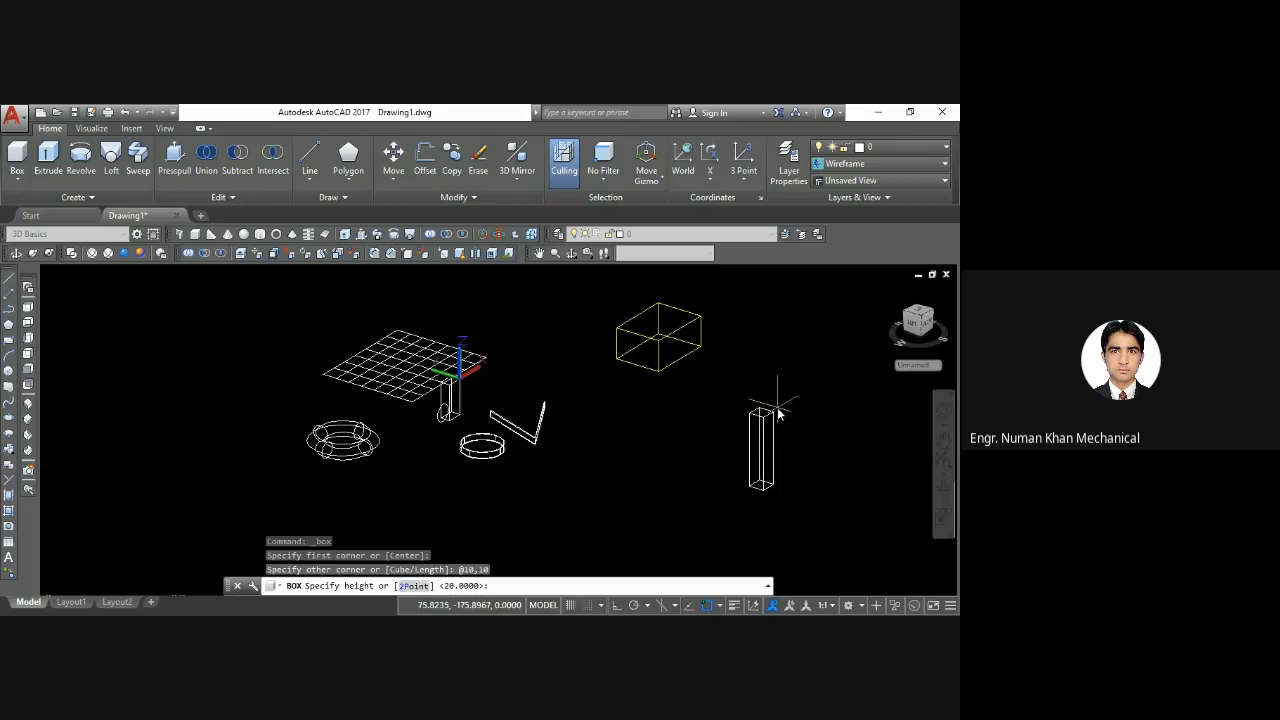
key(Return)
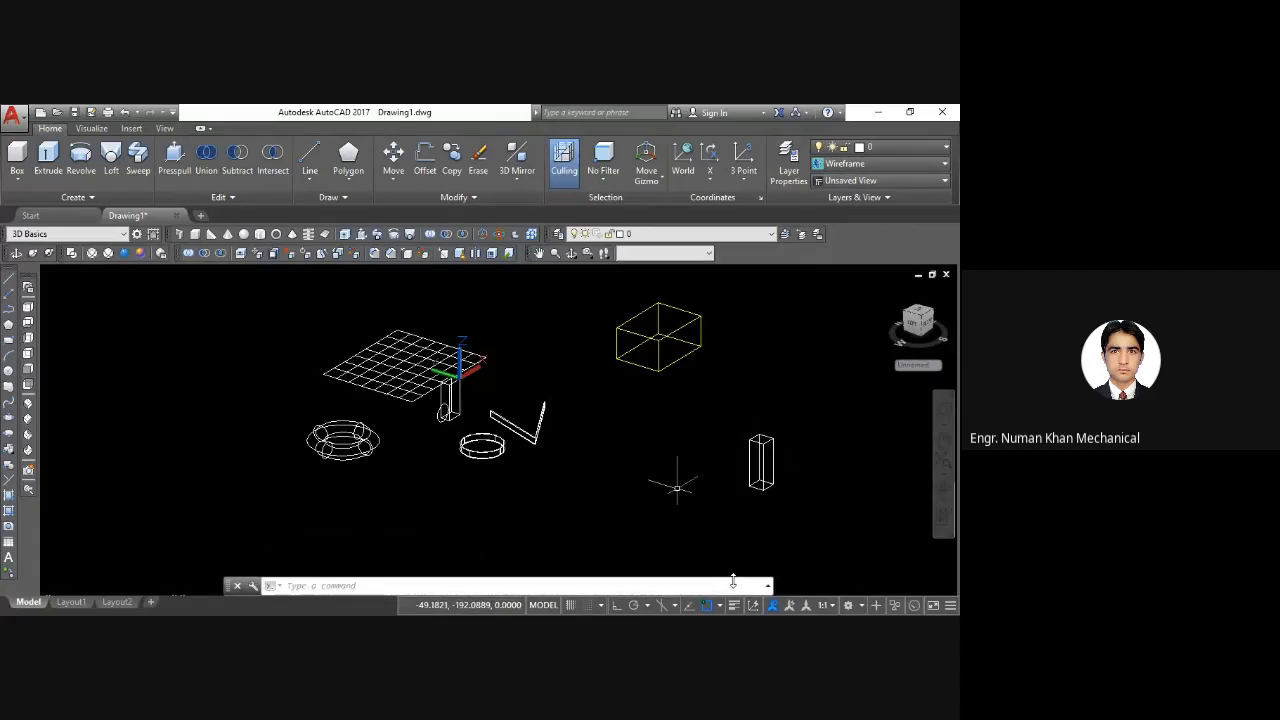
Apply the Realistic visual style and draw a cube with an edge length of 10 between the V-shaped wall and the tall box
scroll(762, 480, up, 3)
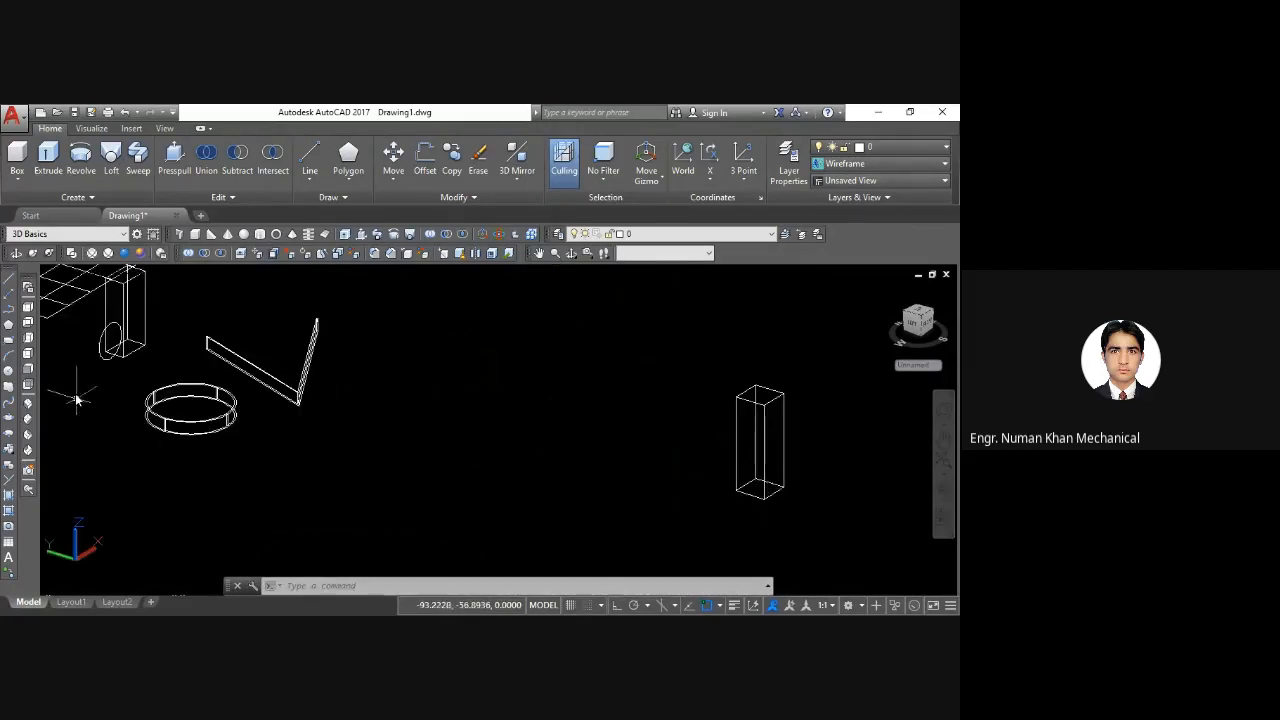
click(130, 272)
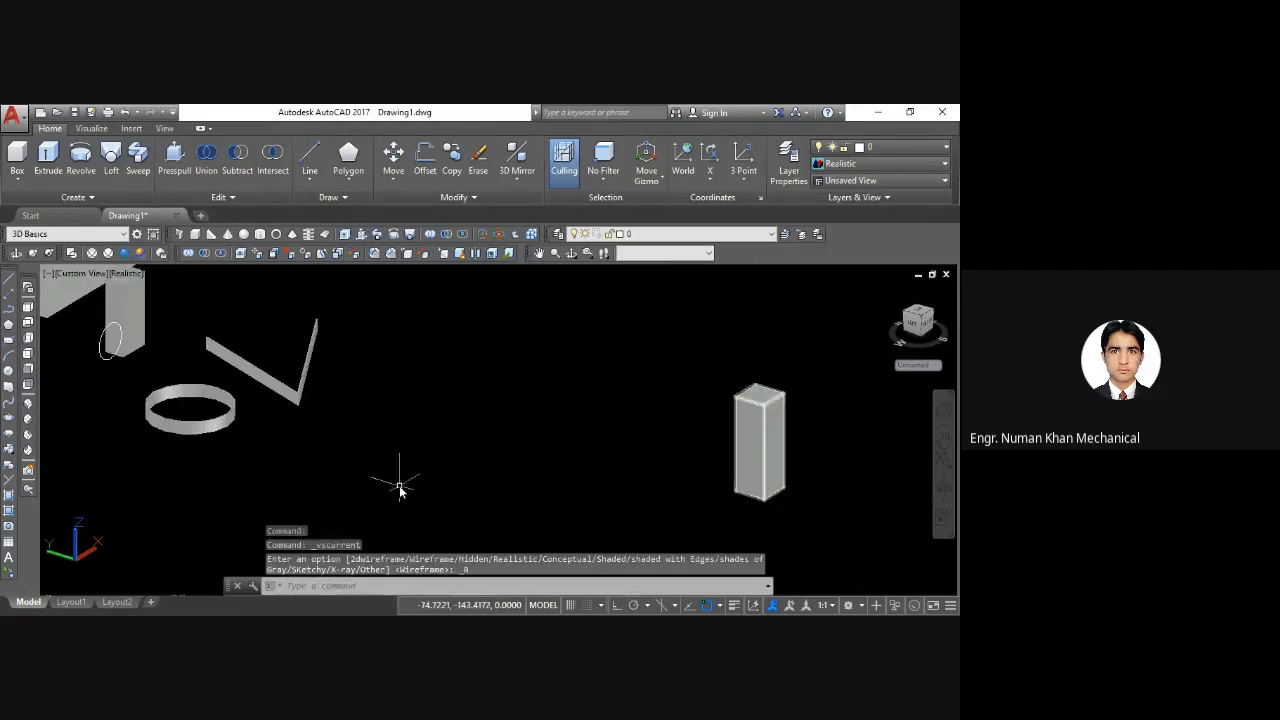
click(381, 586)
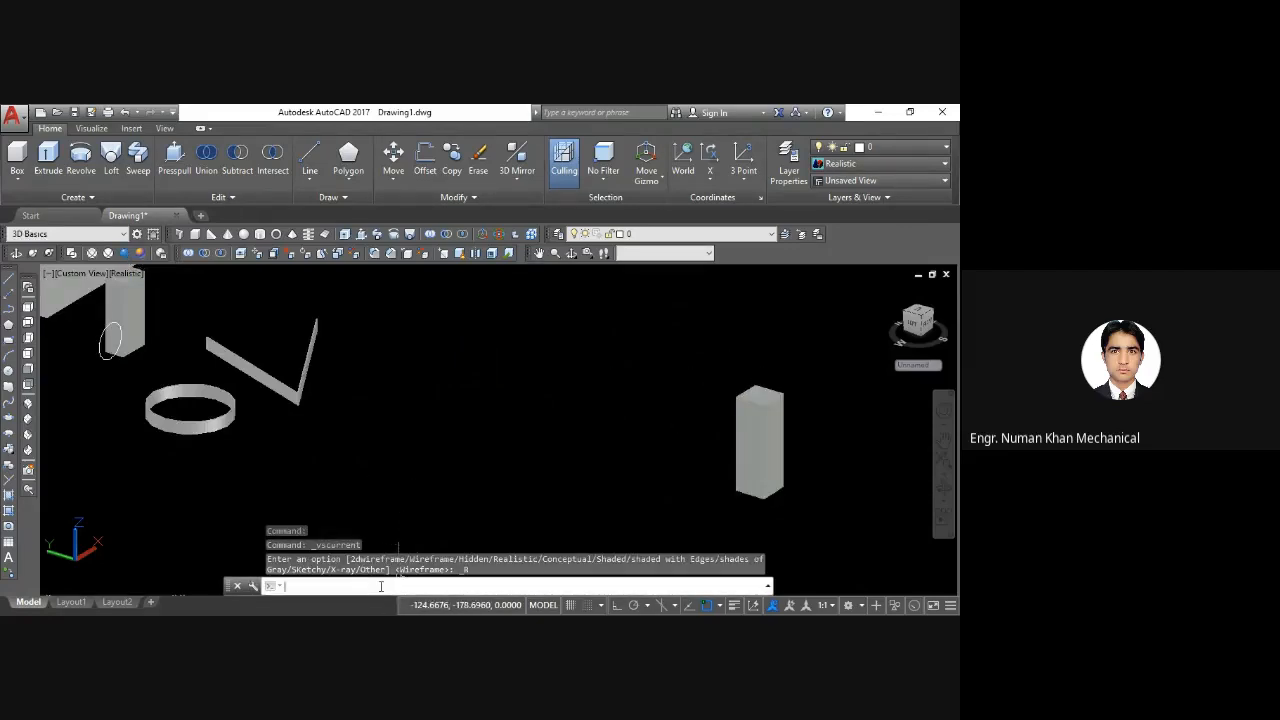
text(BOX)
key(Return)
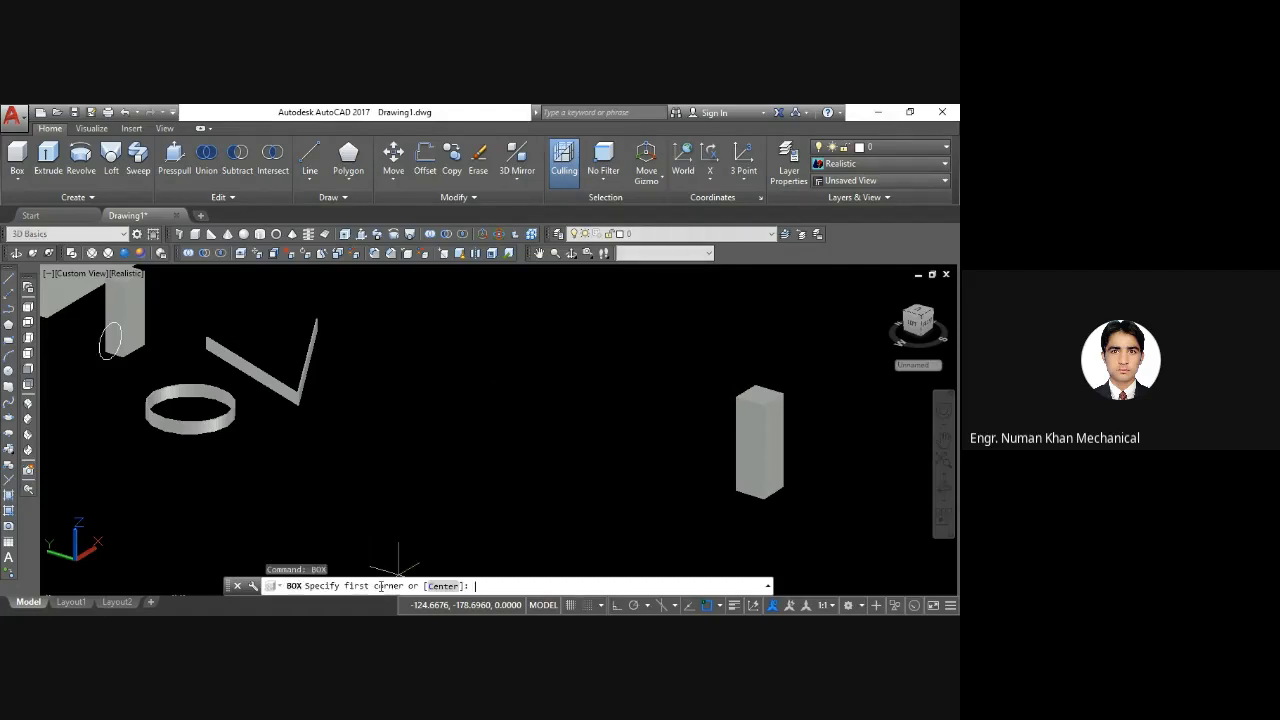
click(564, 472)
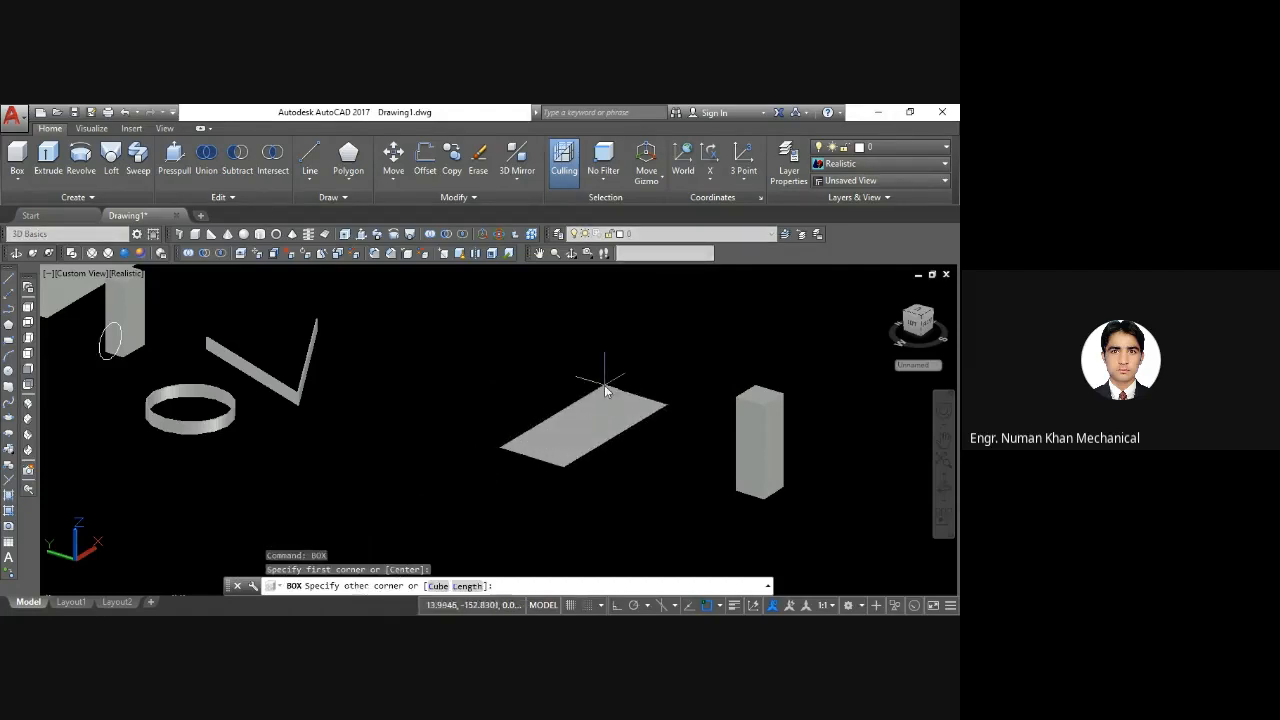
text(c)
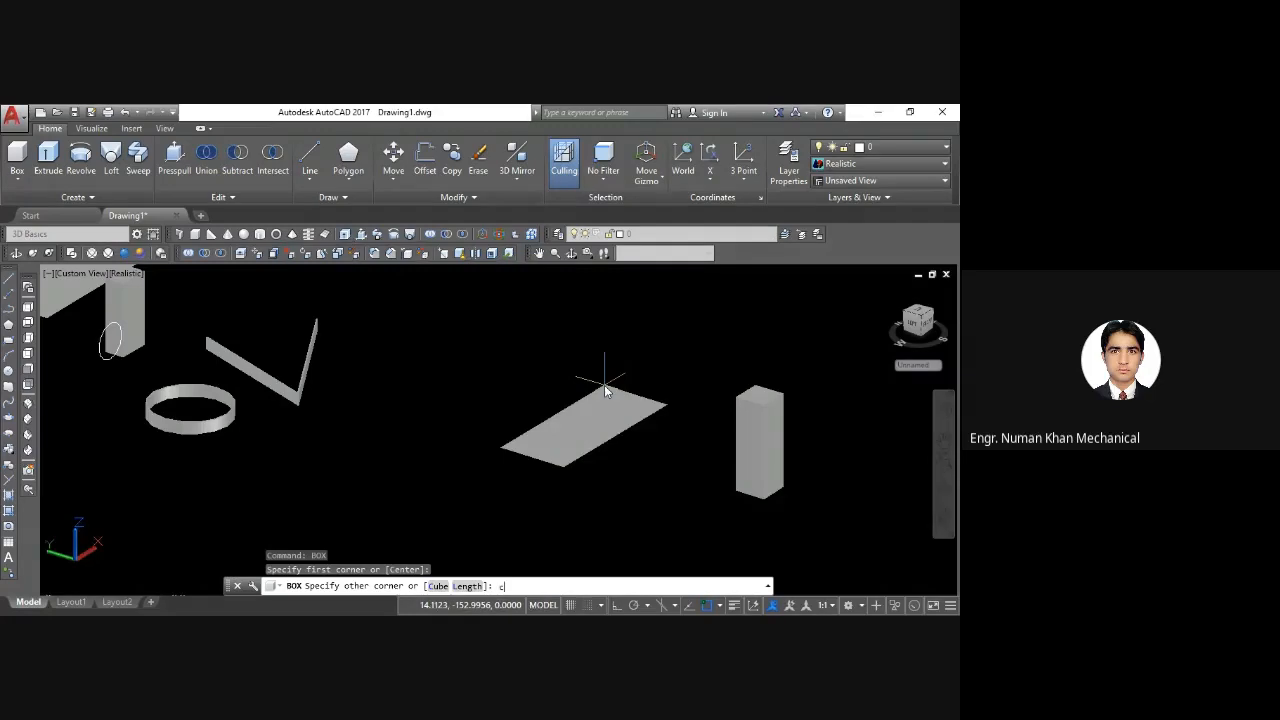
key(Return)
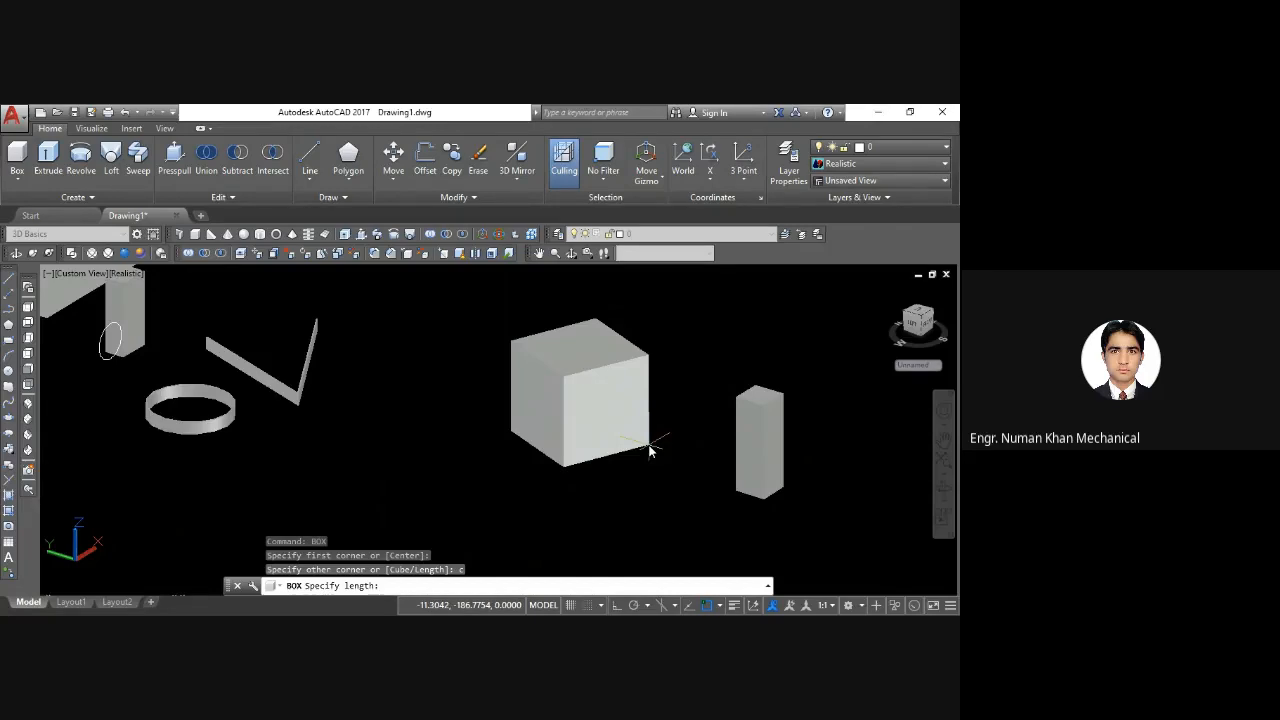
text(0)
key(Return)
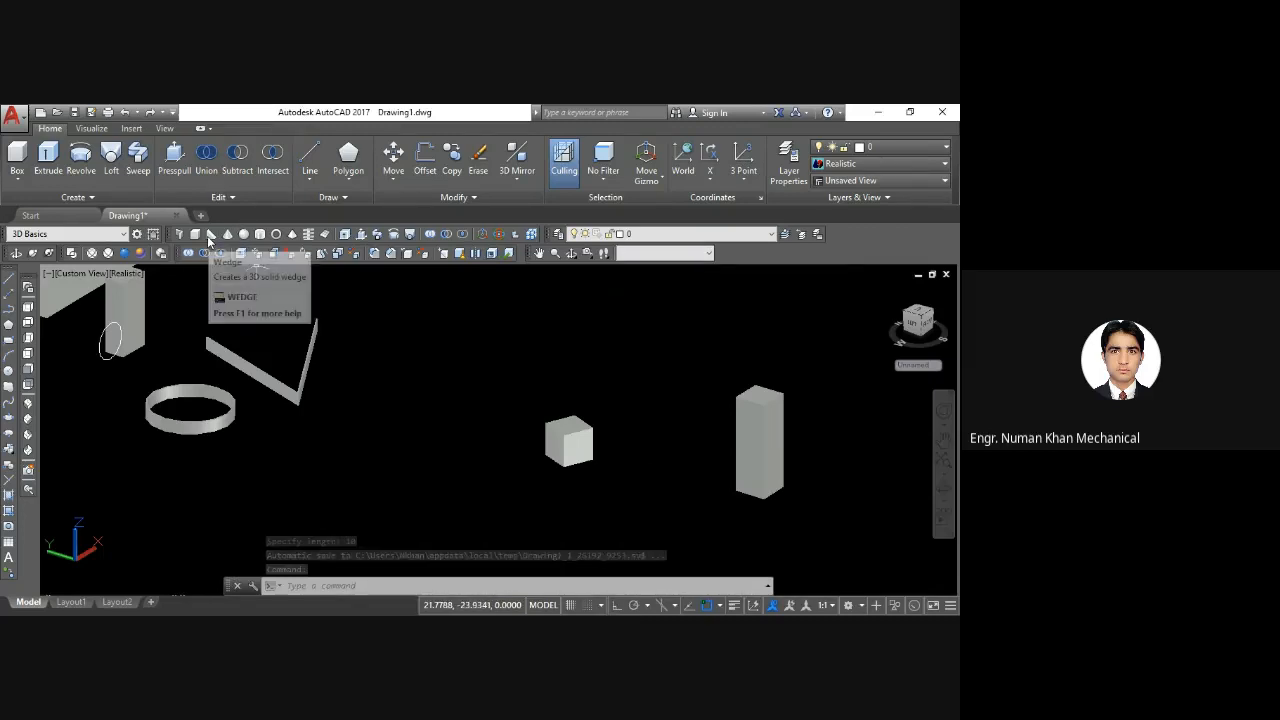
Draw a solid cylinder with a base radius of 15 and a height of 20 between the ring and the cube
click(18, 178)
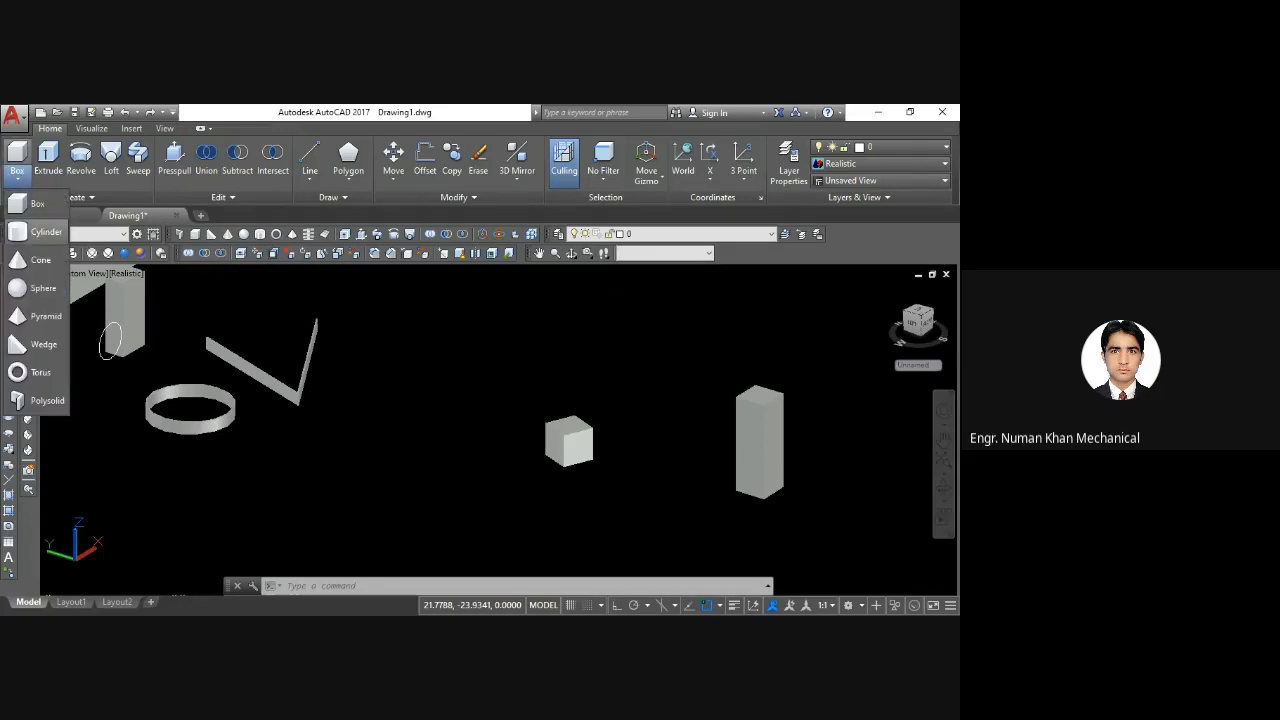
click(44, 231)
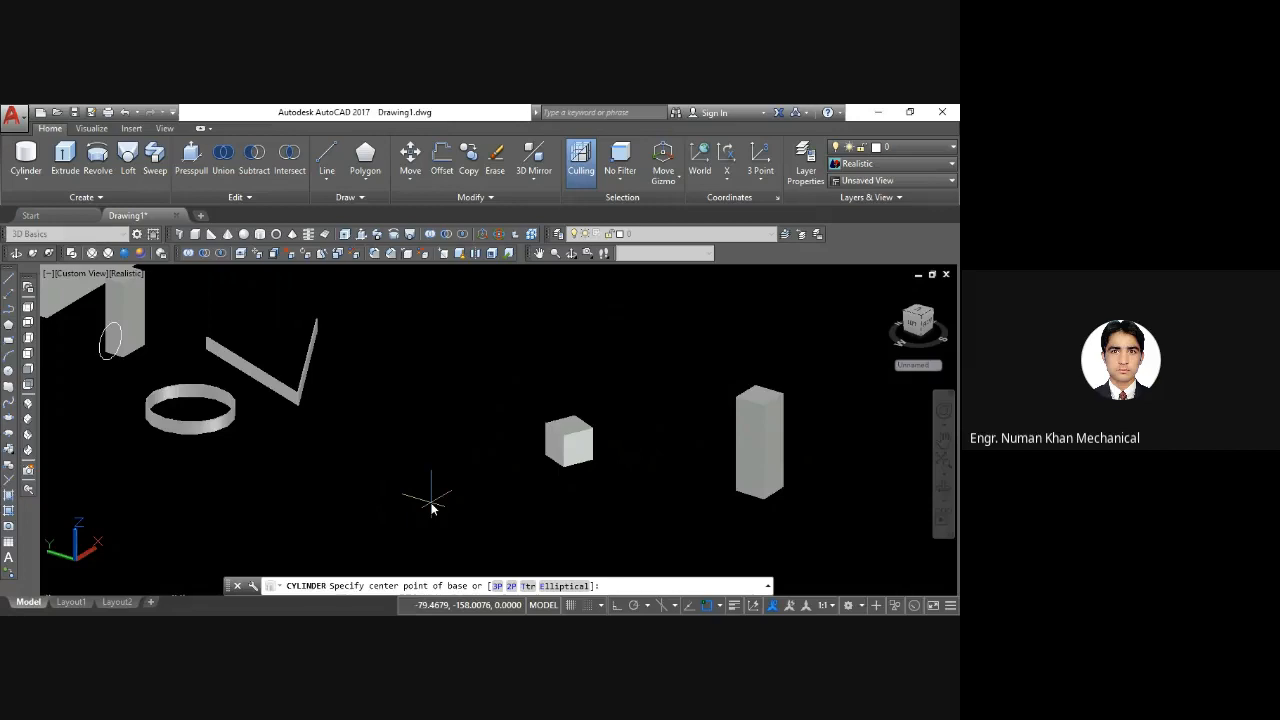
click(431, 502)
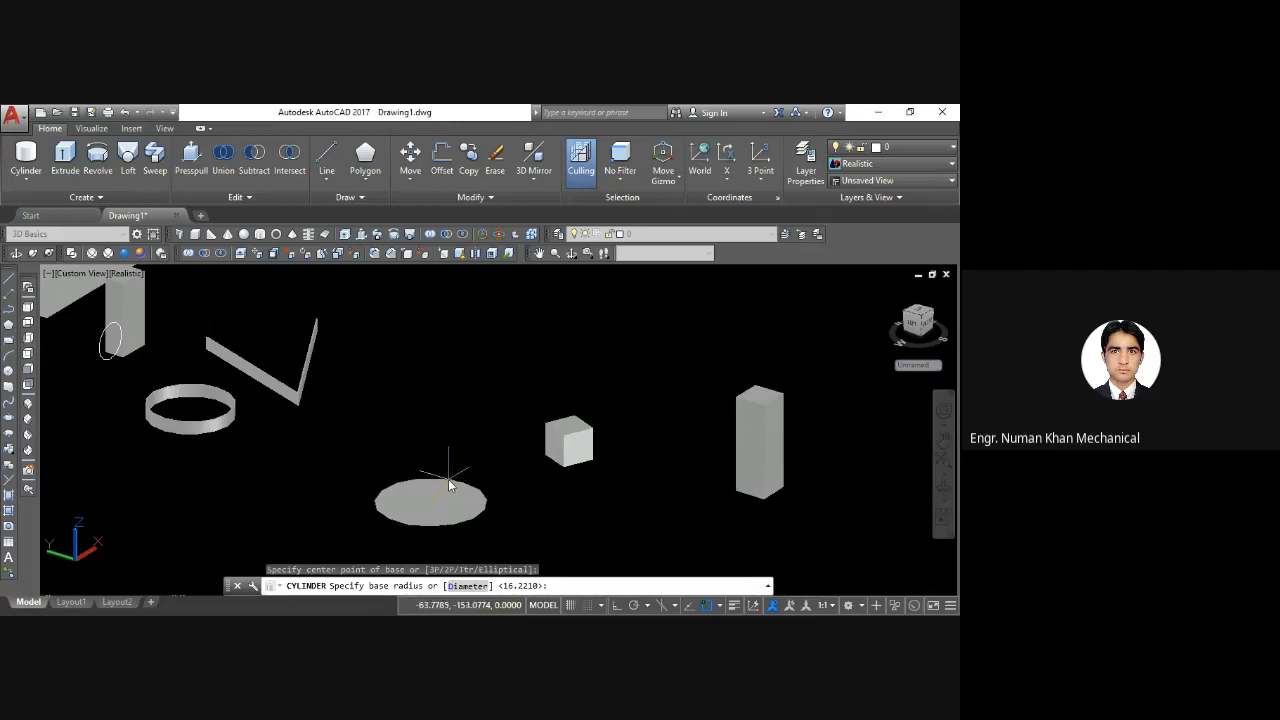
text(15)
key(Return)
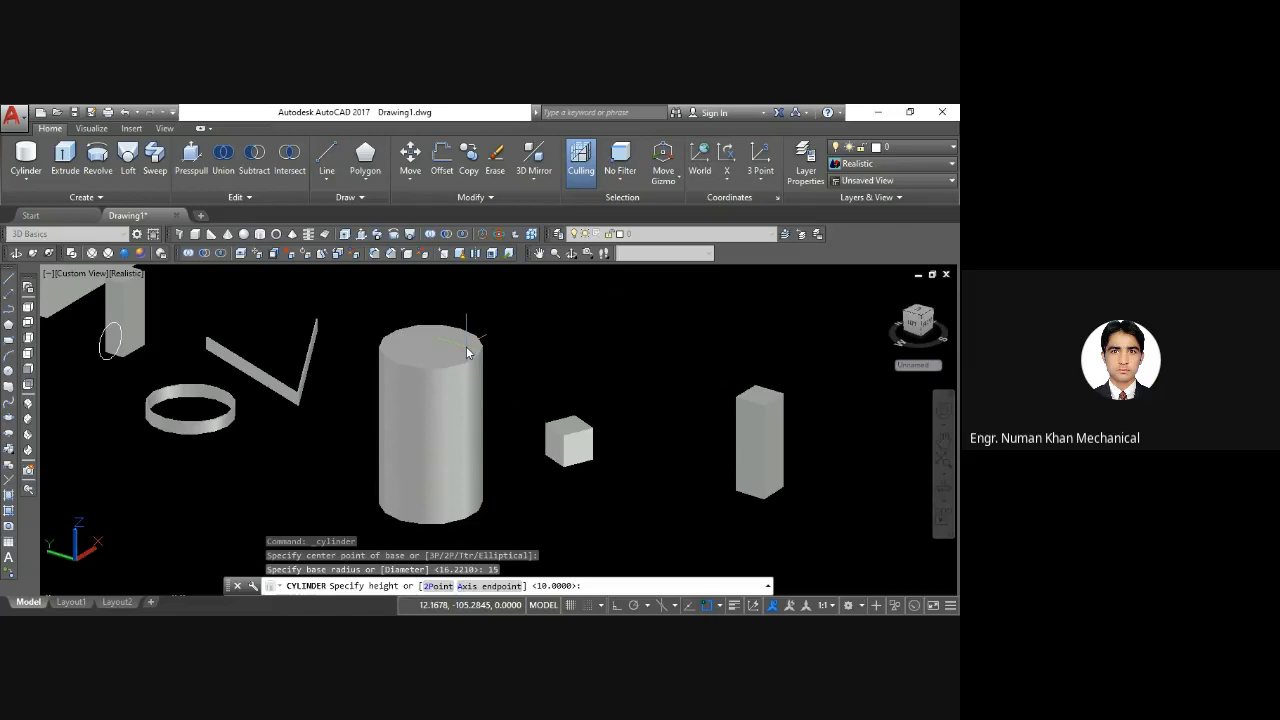
text(20)
key(Return)
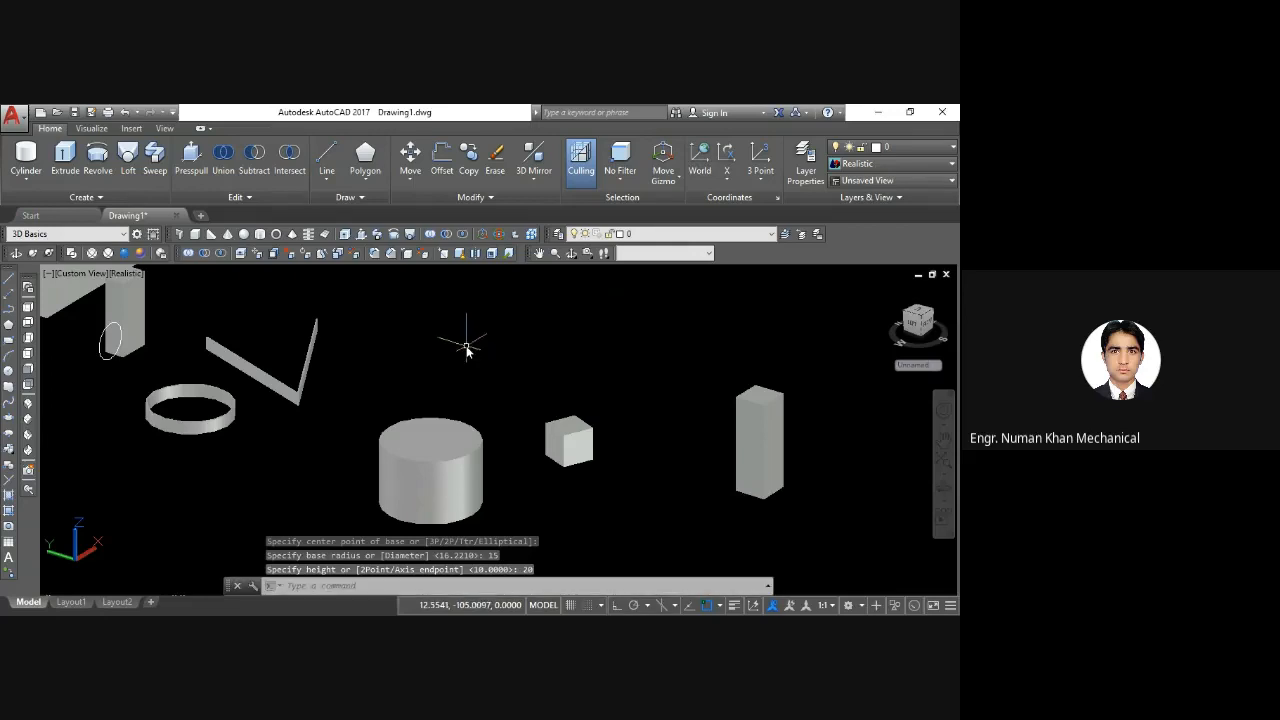
Draw an inverted solid cone between the cube and the tall box, with a freehand base radius and a height of -20
click(28, 182)
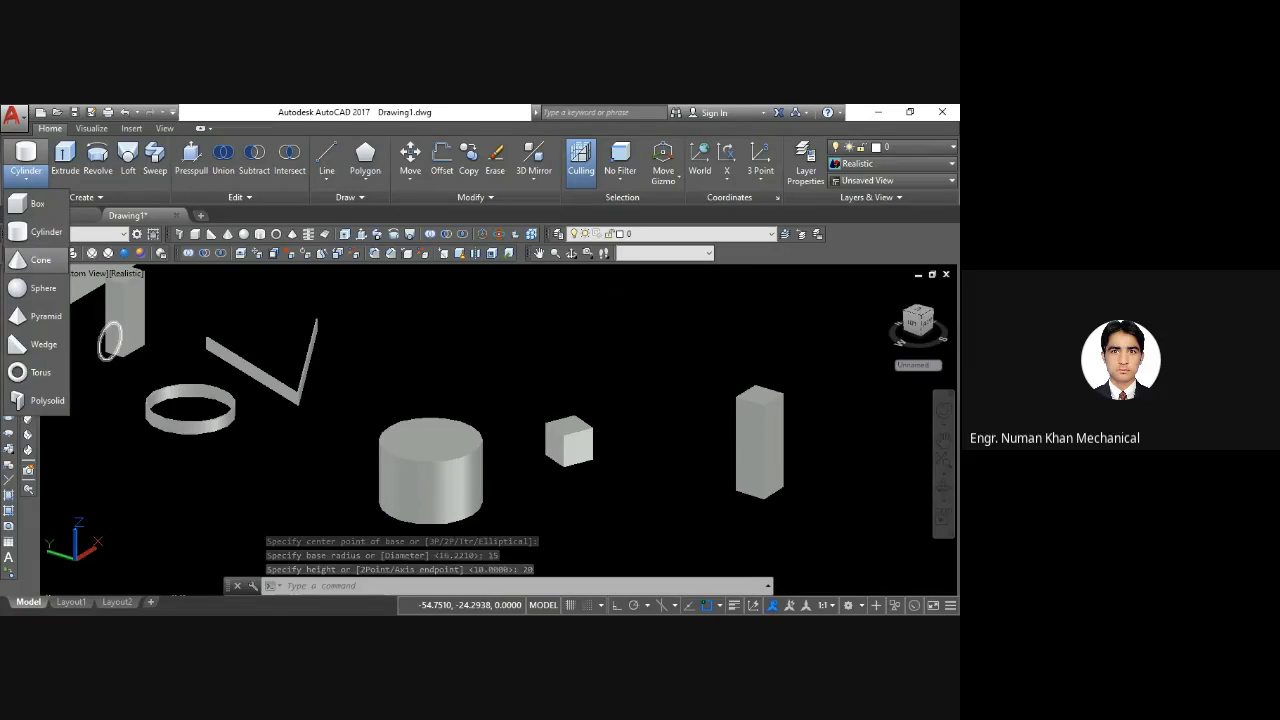
click(40, 259)
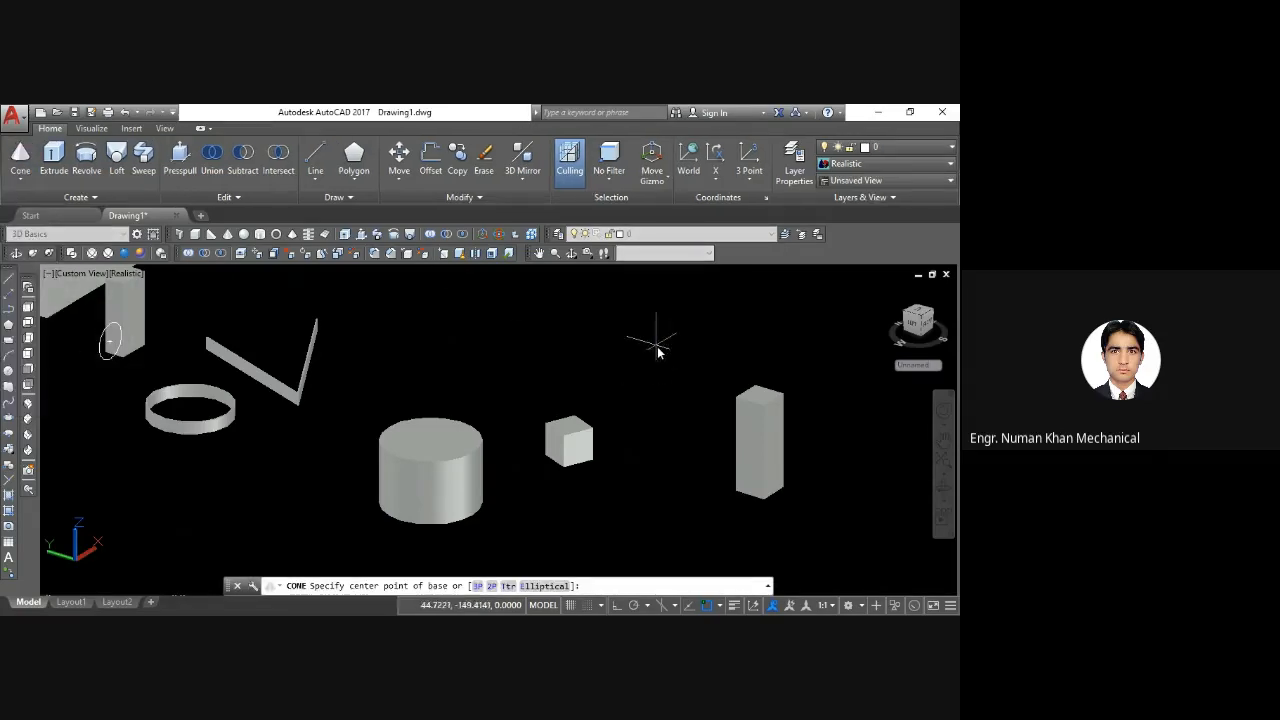
click(651, 385)
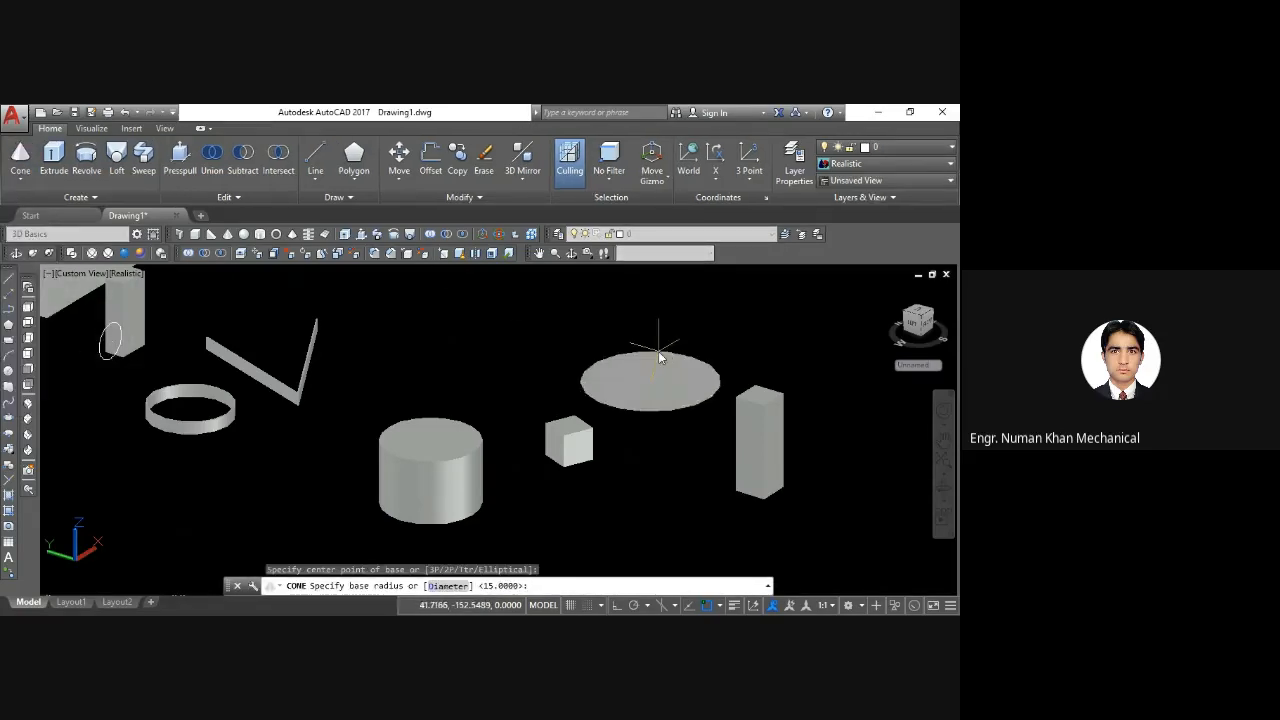
click(658, 356)
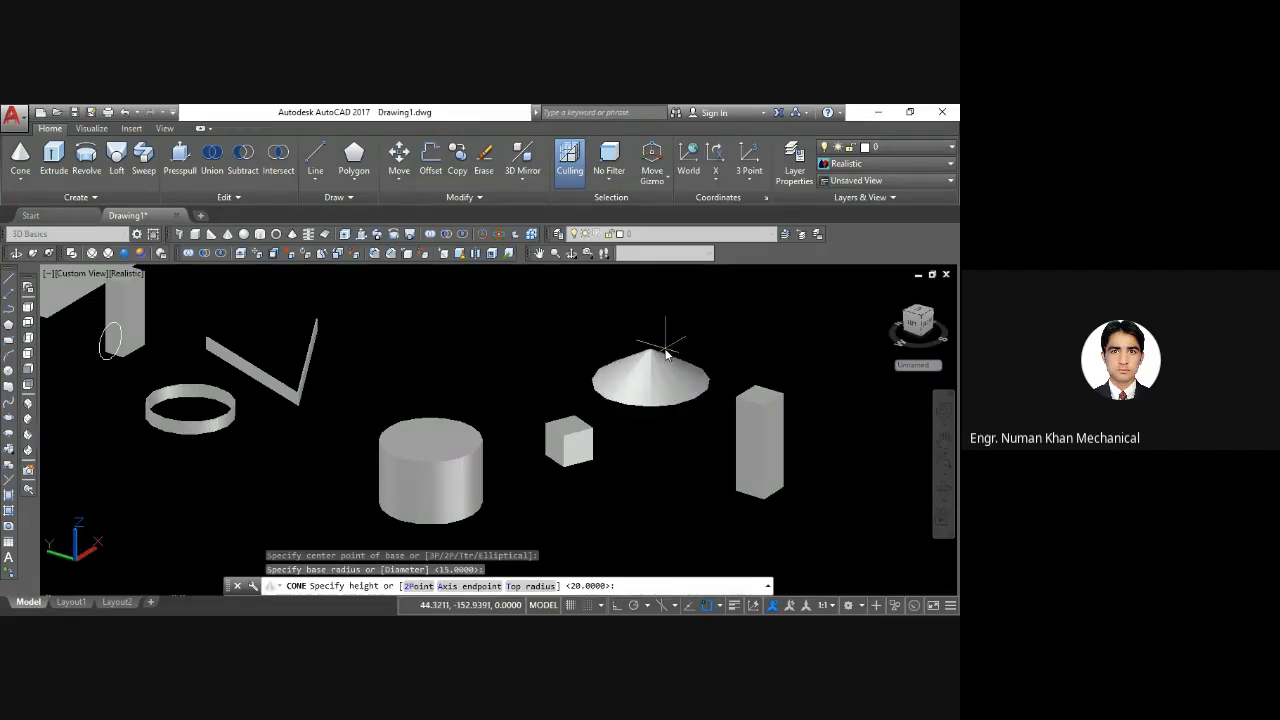
key(Return)
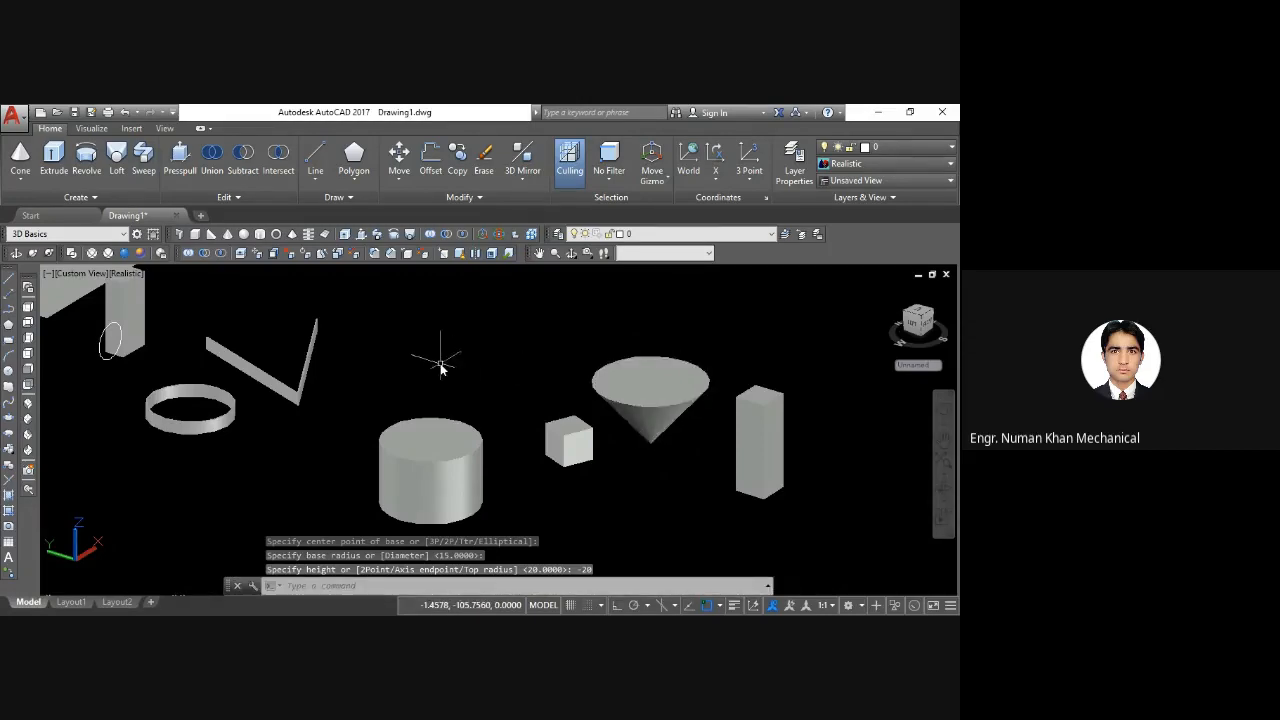
Draw a 6-sided solid pyramid in front of the cube, defining its base by one edge and picking its height freehand
click(20, 177)
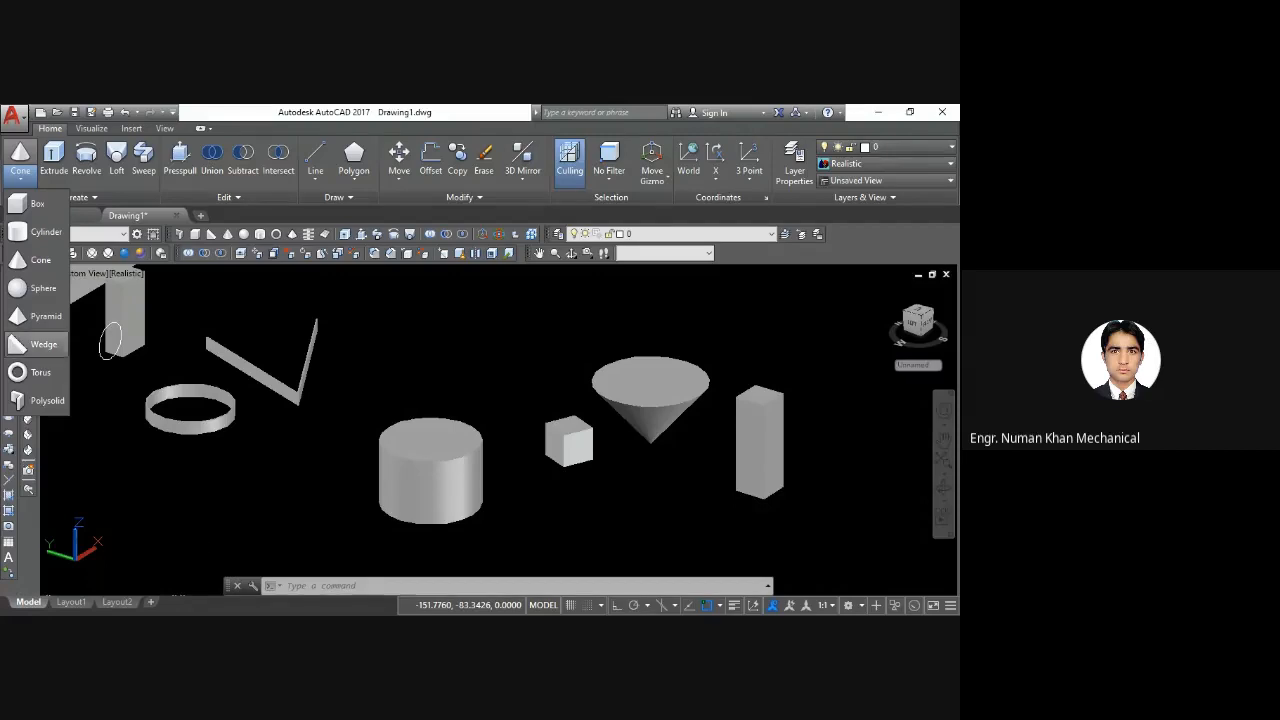
click(45, 316)
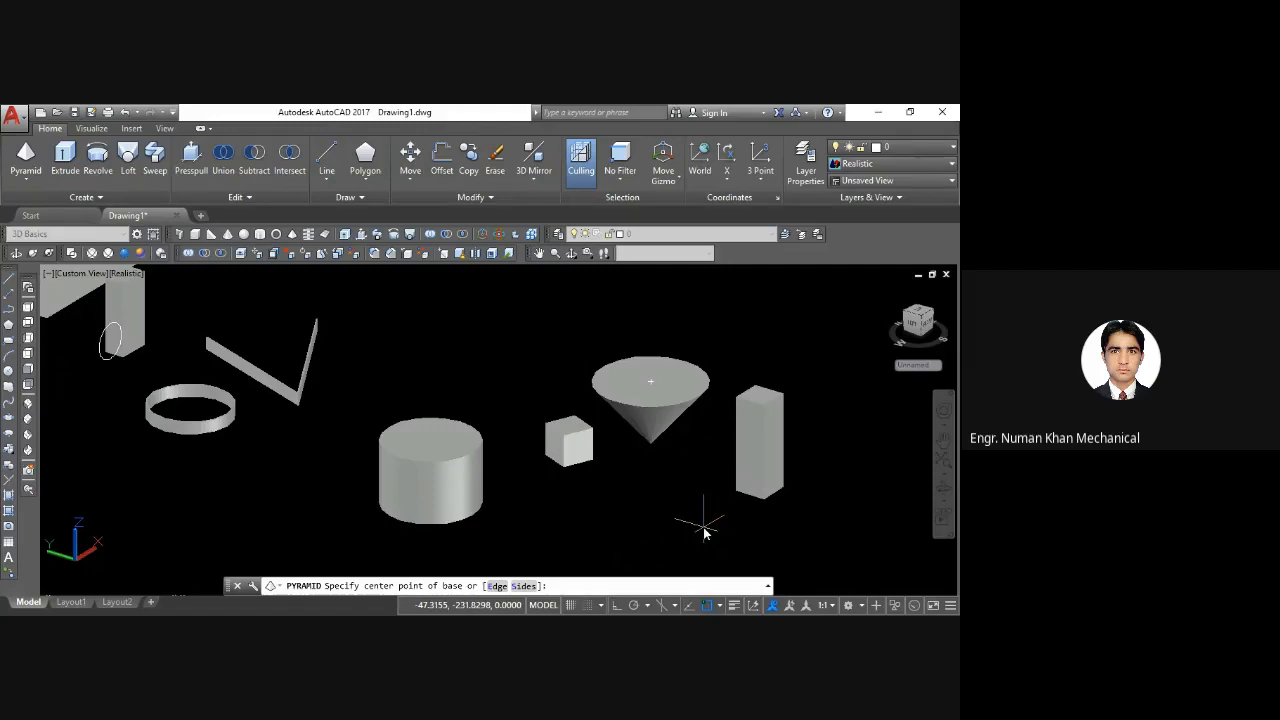
text(s)
key(Return)
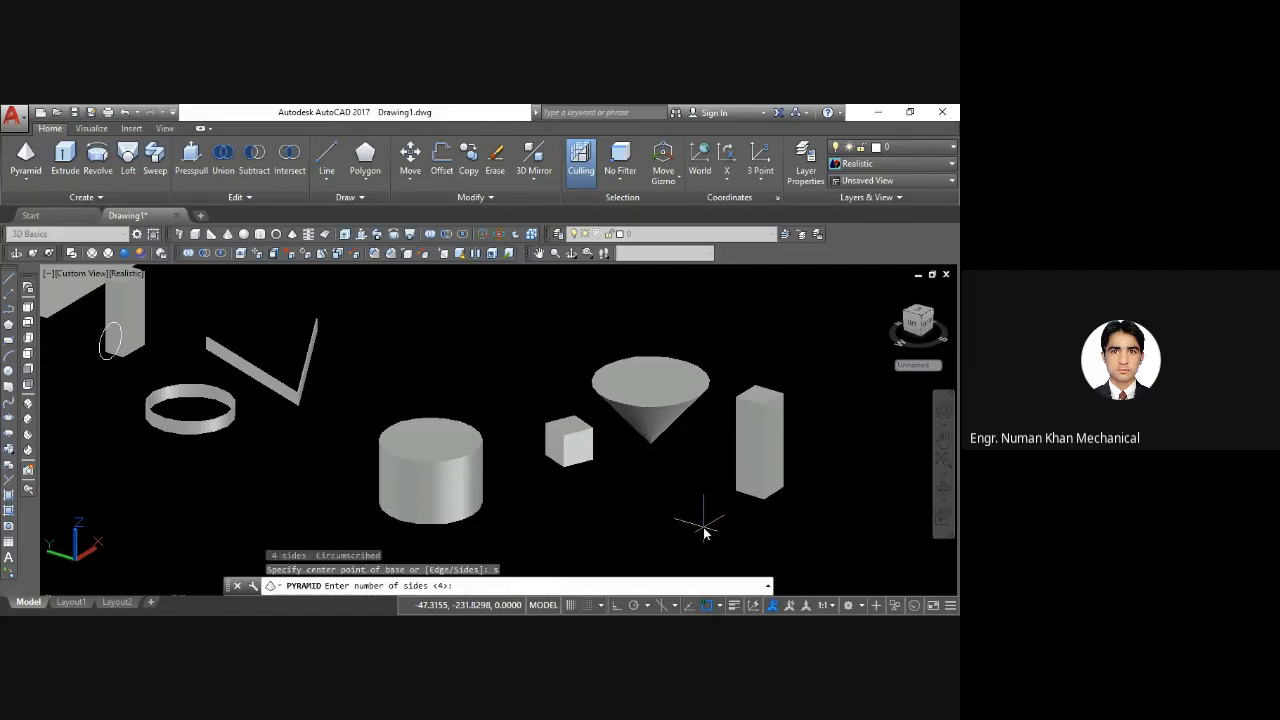
text(6)
key(Return)
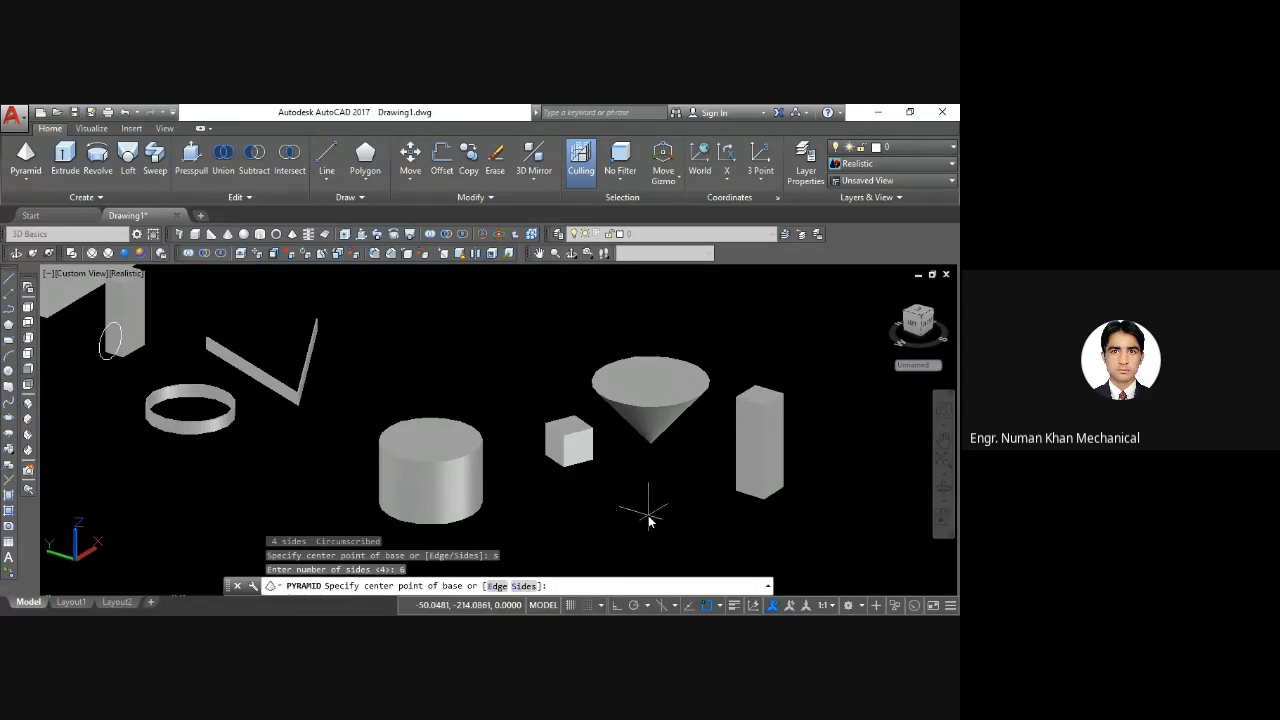
key(Return)
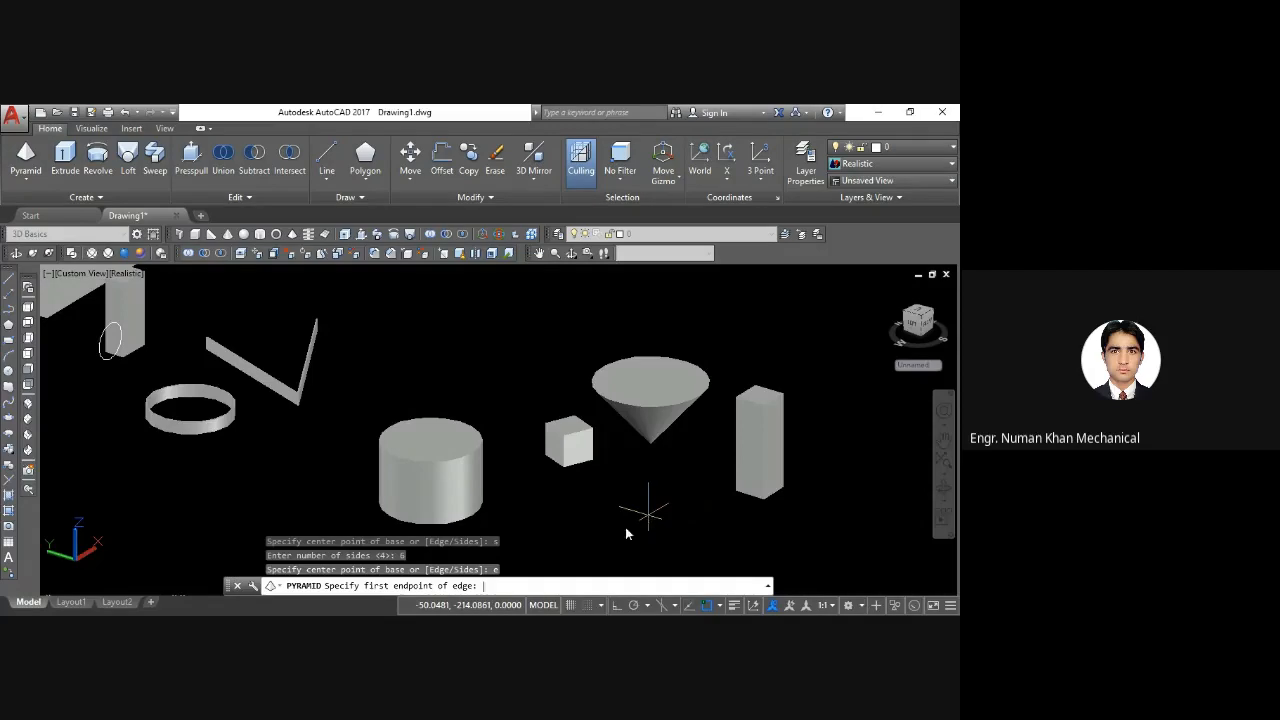
click(622, 546)
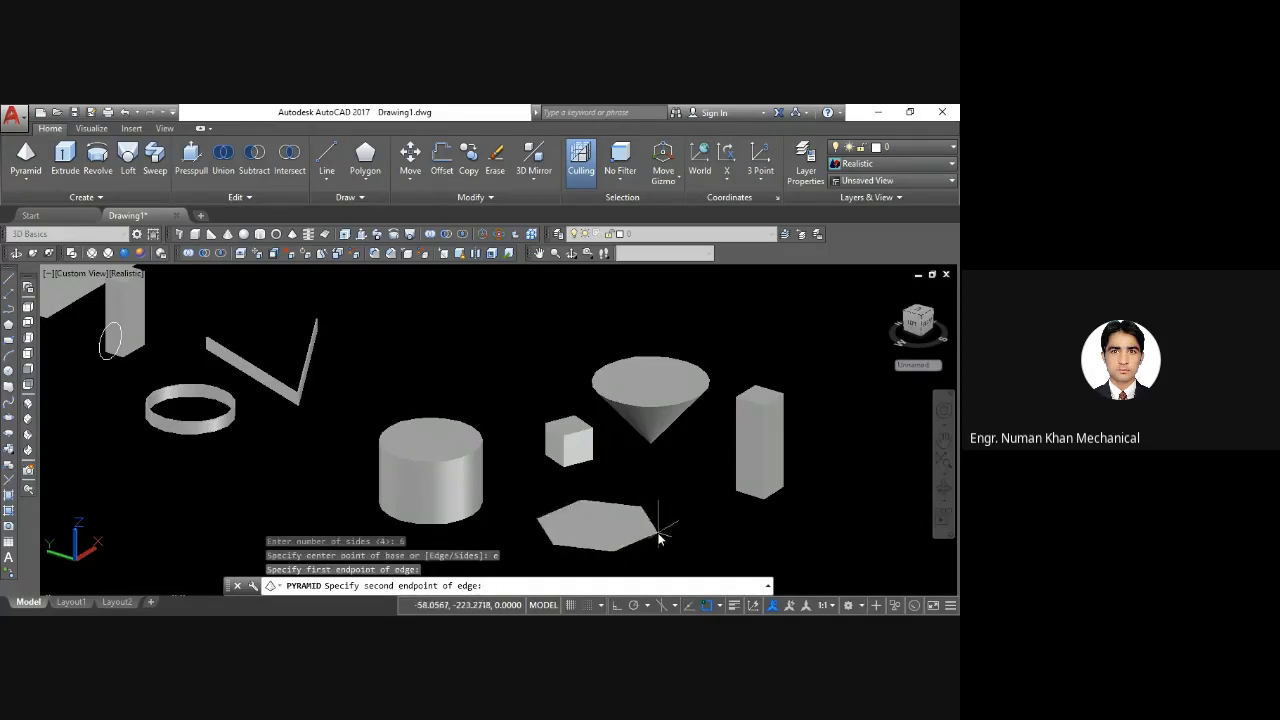
click(650, 540)
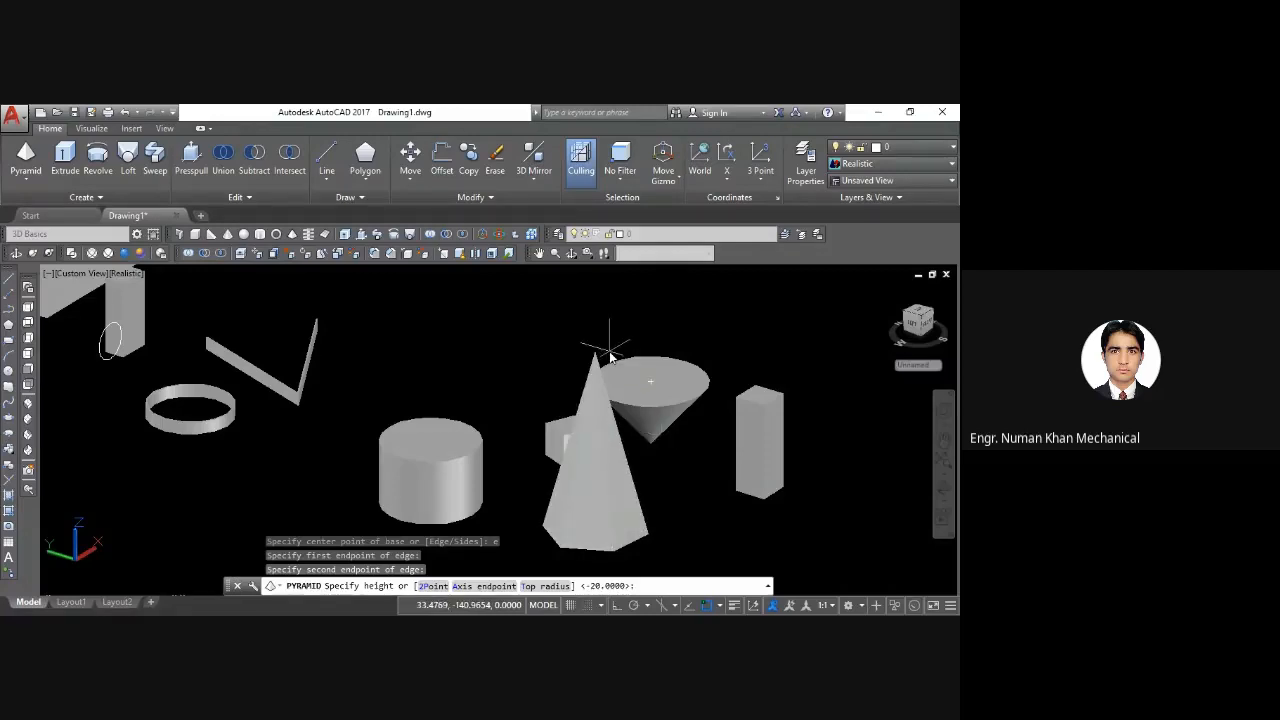
click(641, 466)
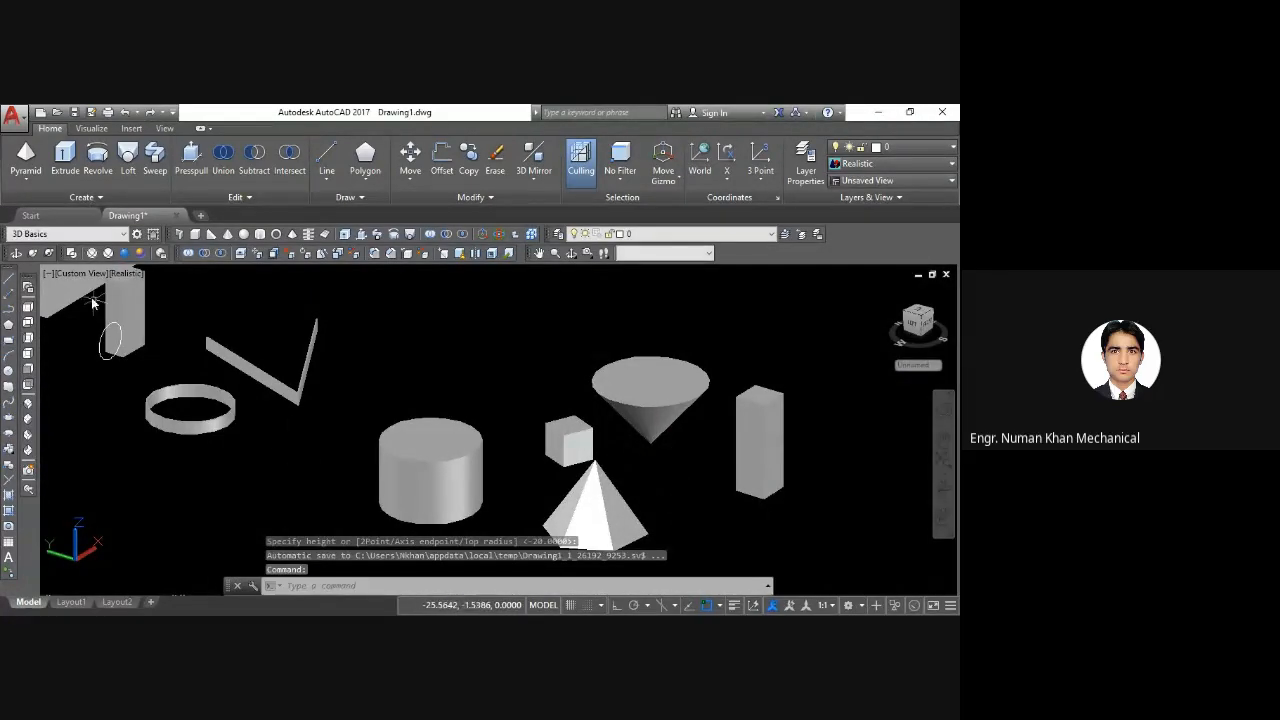
Draw a solid wedge beside the pyramid, away from the cube, picking its base corners and height freehand
click(575, 254)
drag(560, 520, 363, 518)
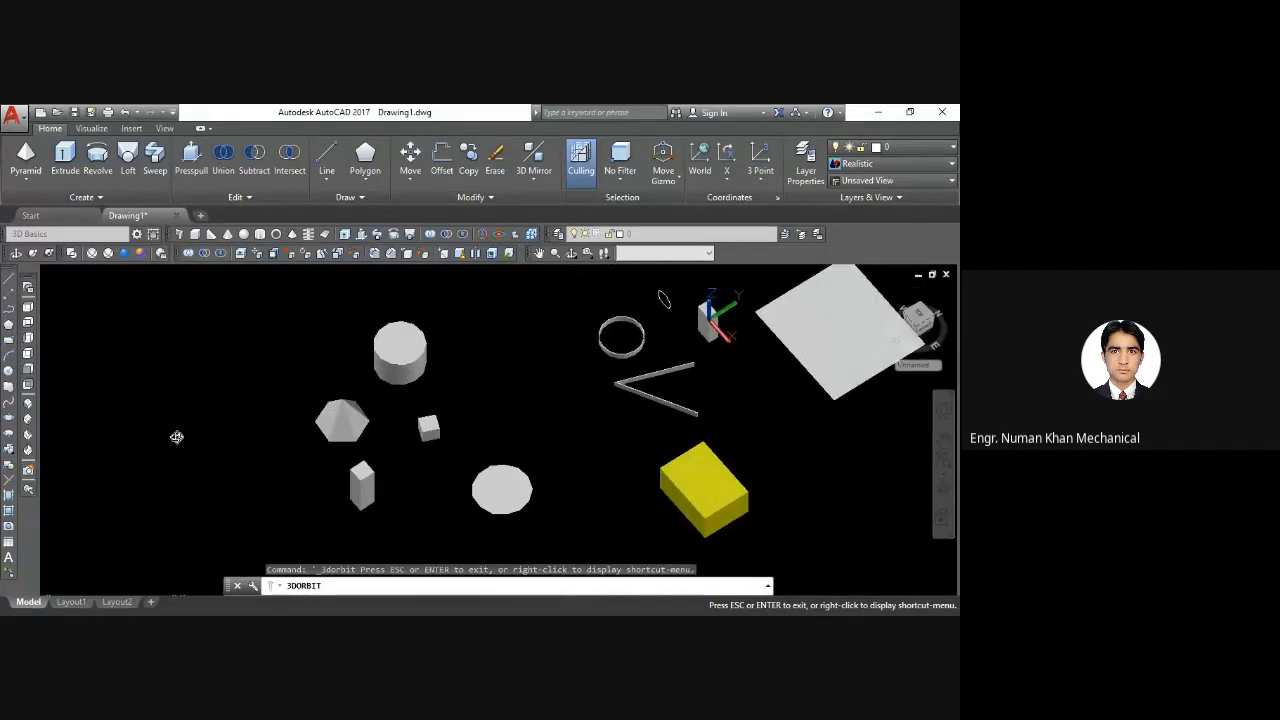
click(14, 186)
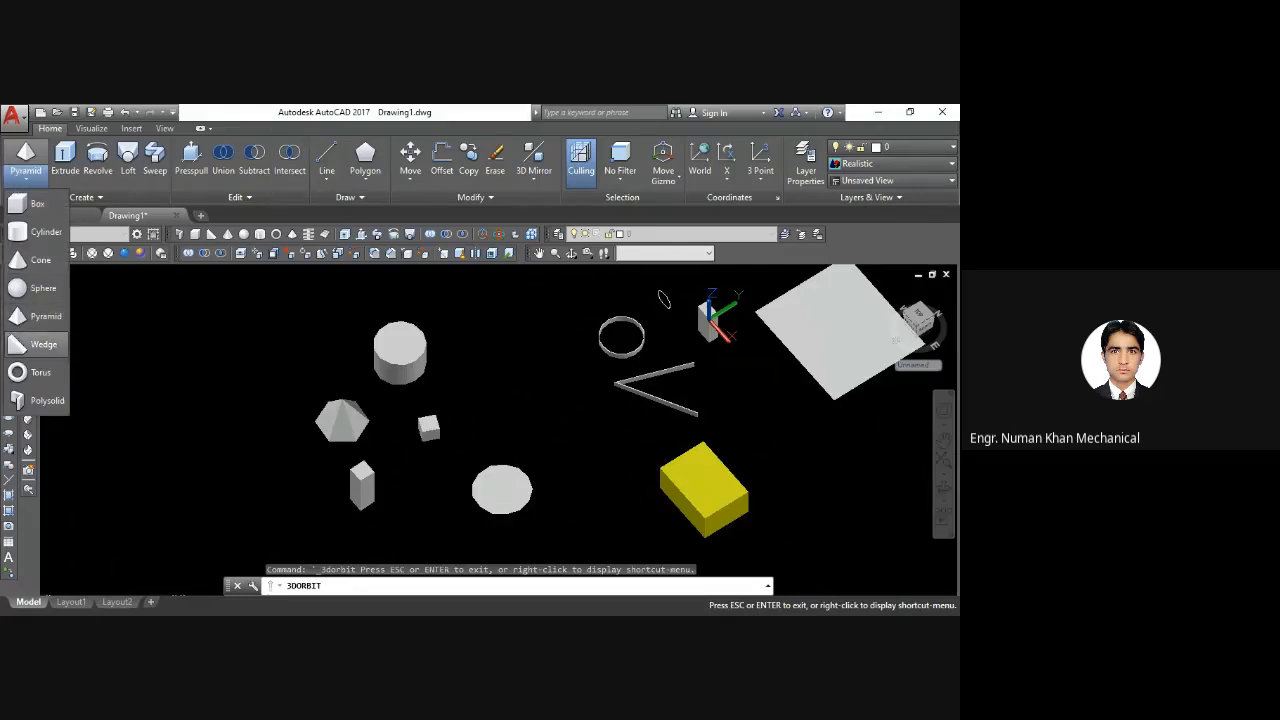
click(40, 344)
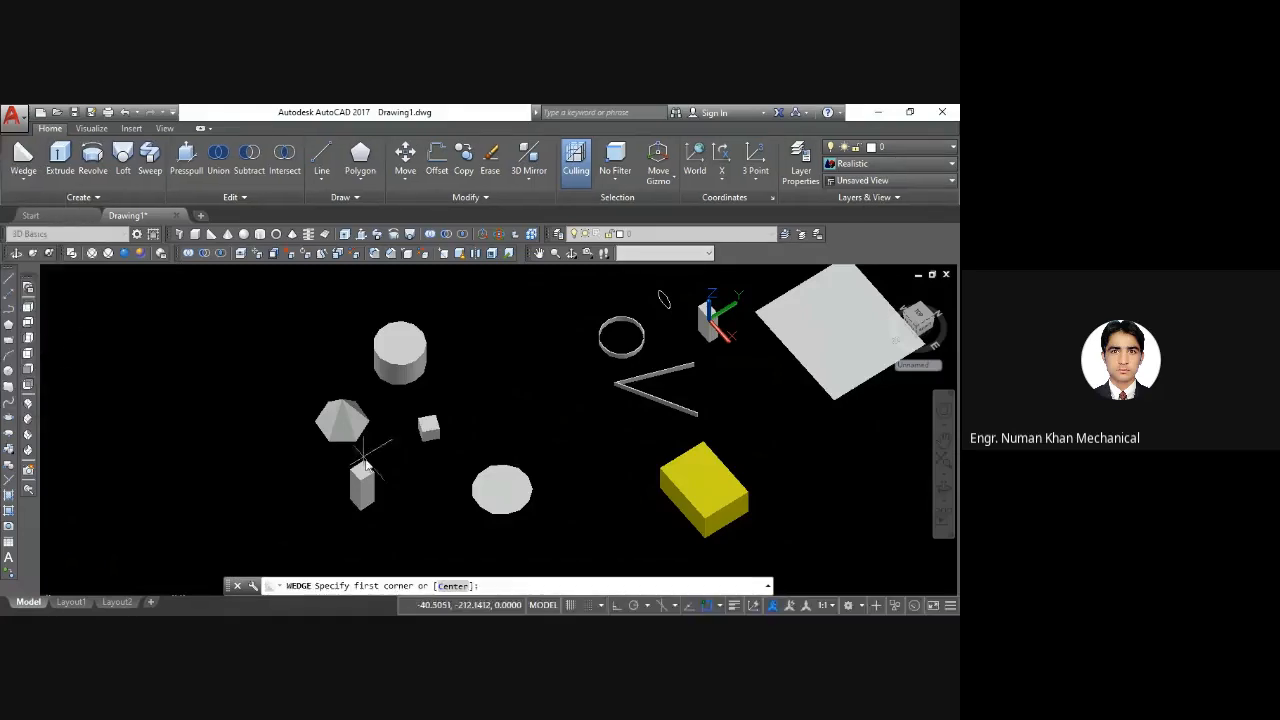
click(266, 494)
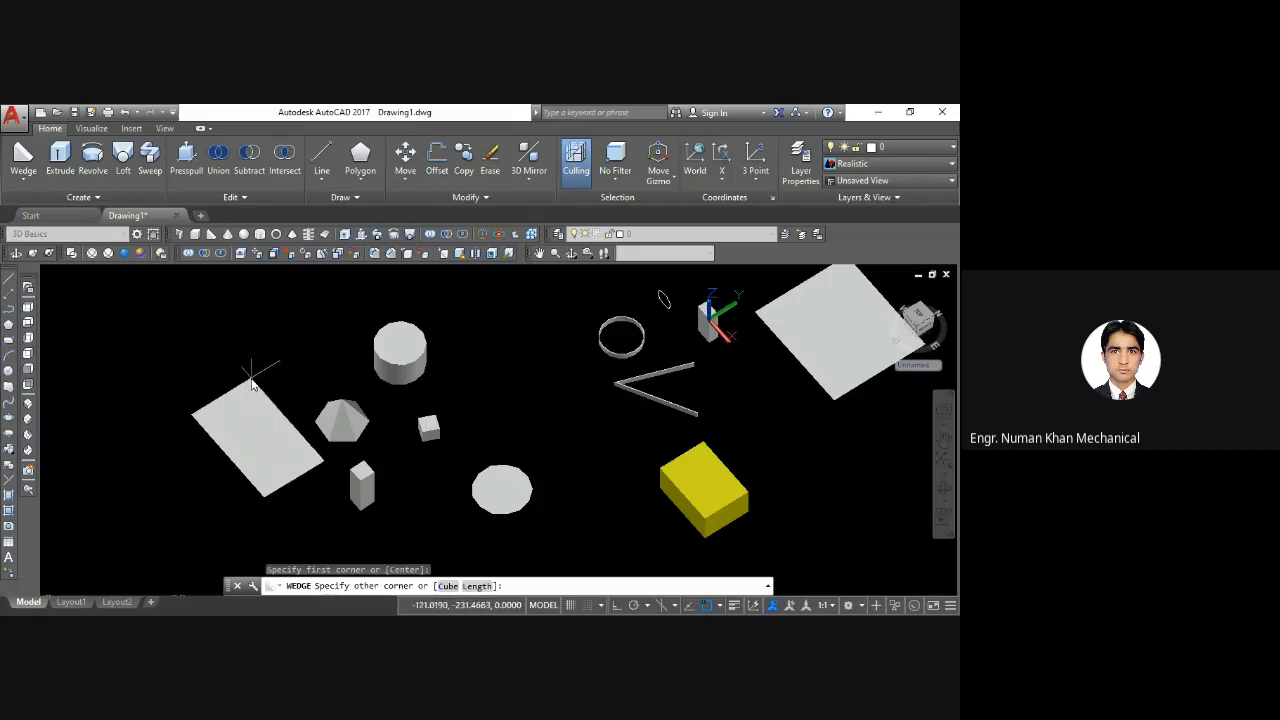
click(242, 389)
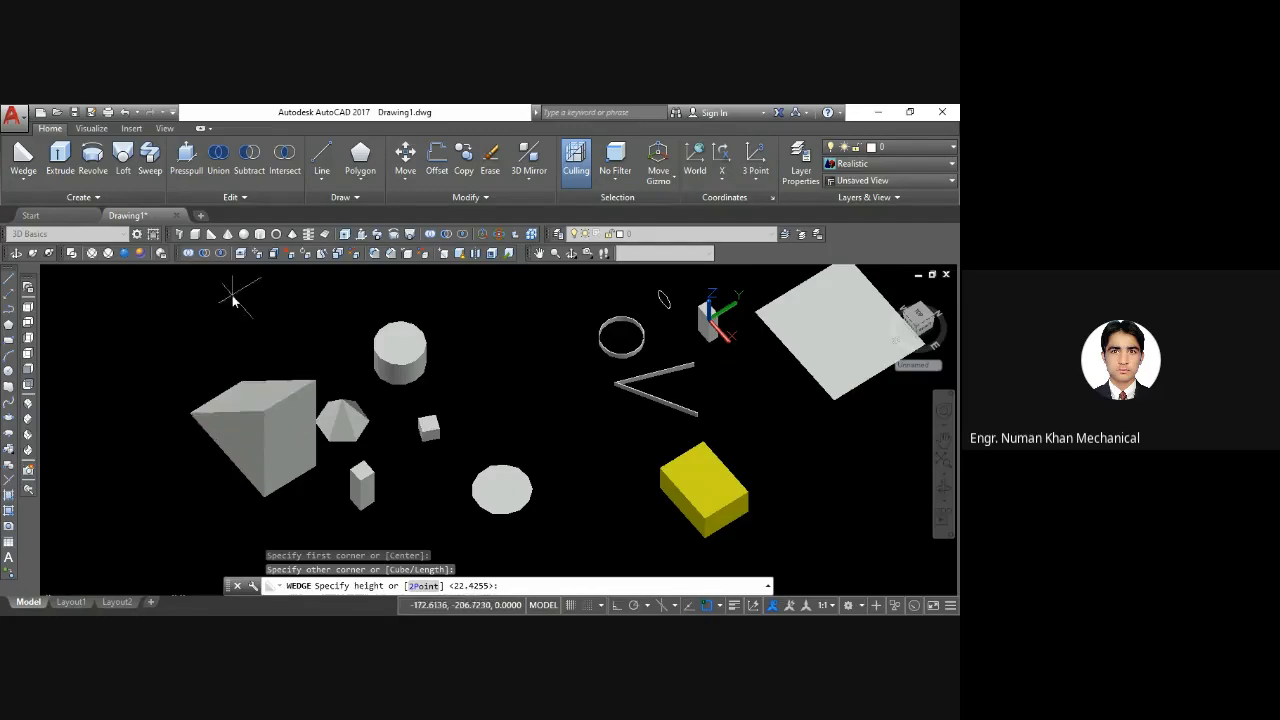
click(255, 318)
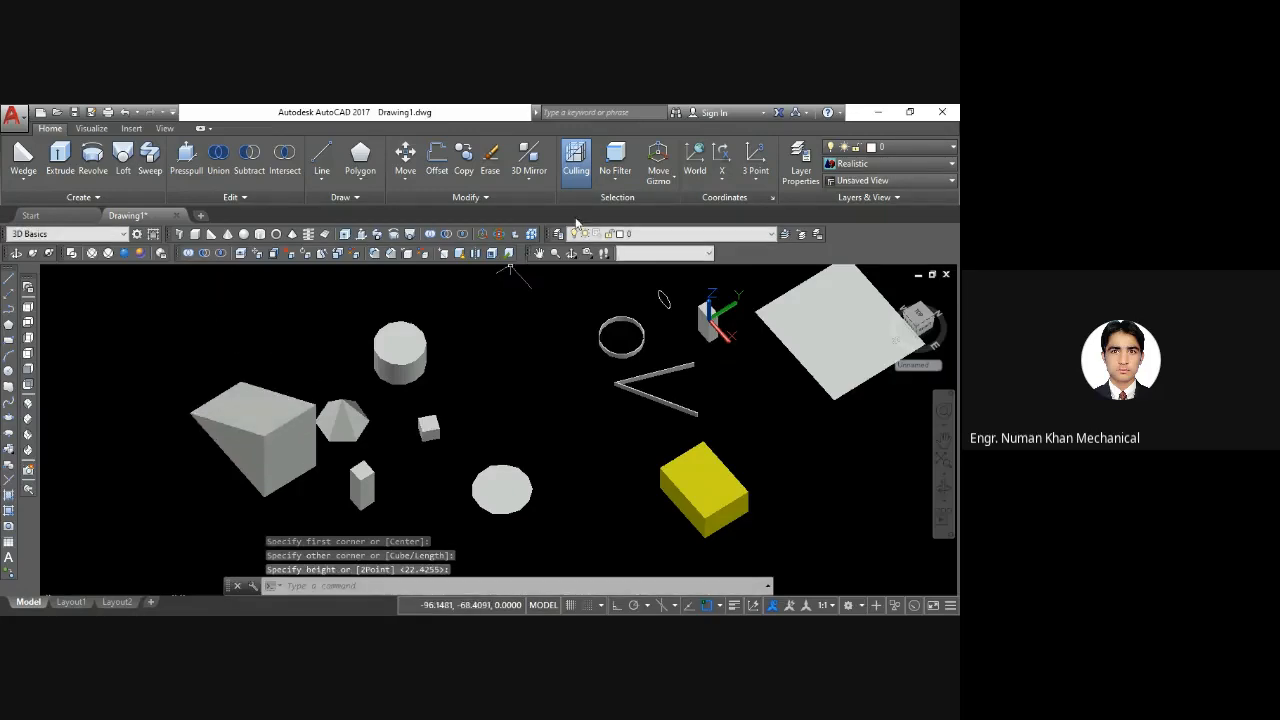
Draw a large solid sphere beyond the wedge's thin end, with a freehand radius of about 66
click(571, 253)
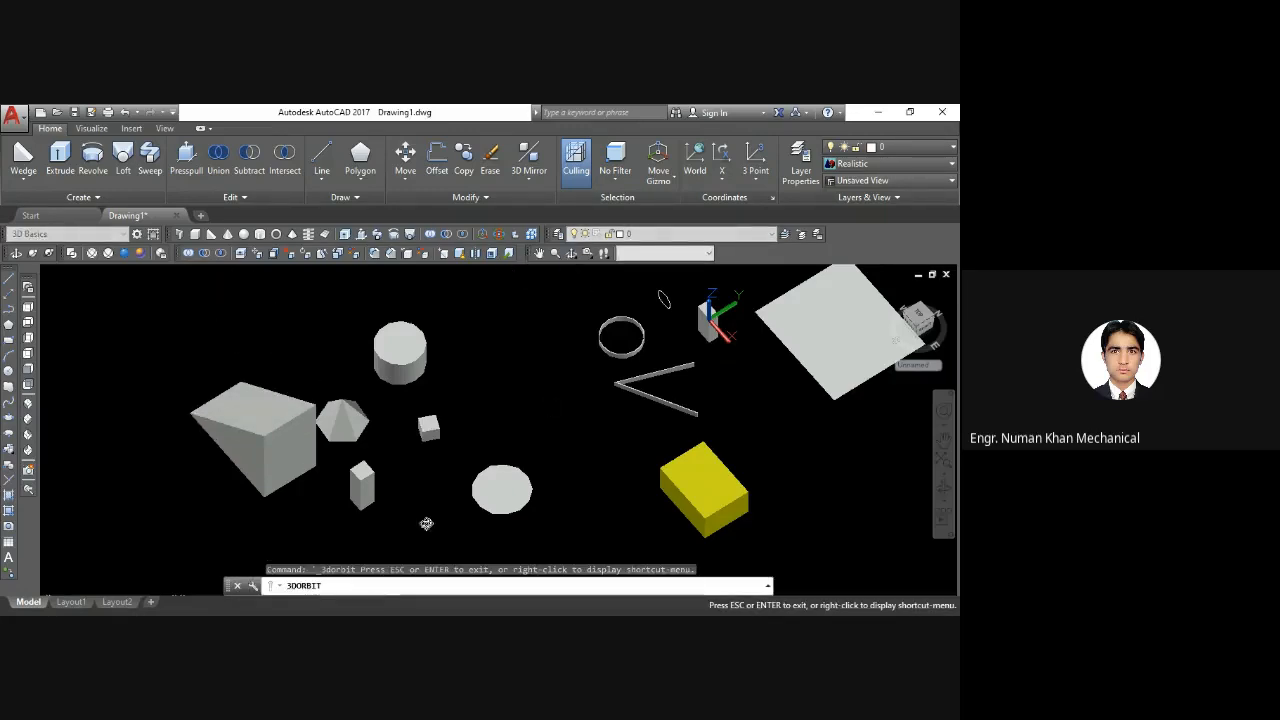
drag(423, 520, 529, 438)
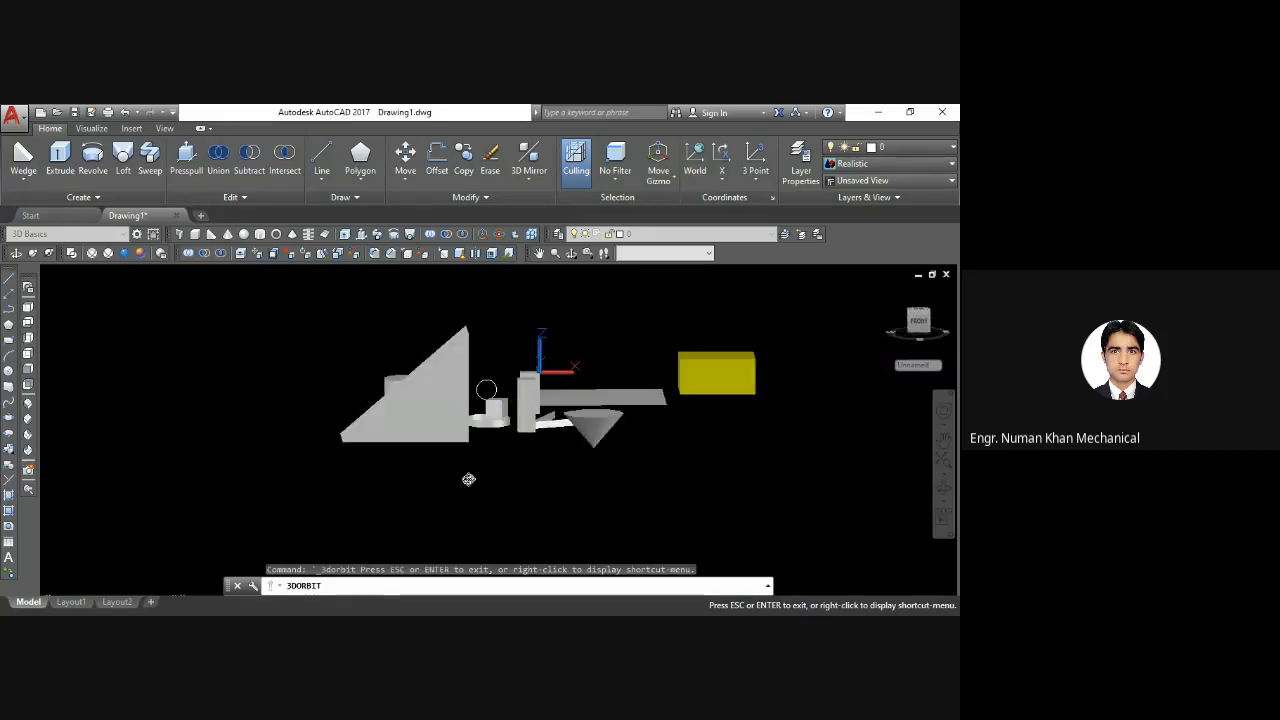
mouse_move(468, 479)
mouse_down()
mouse_move(446, 463)
mouse_move(464, 478)
mouse_up()
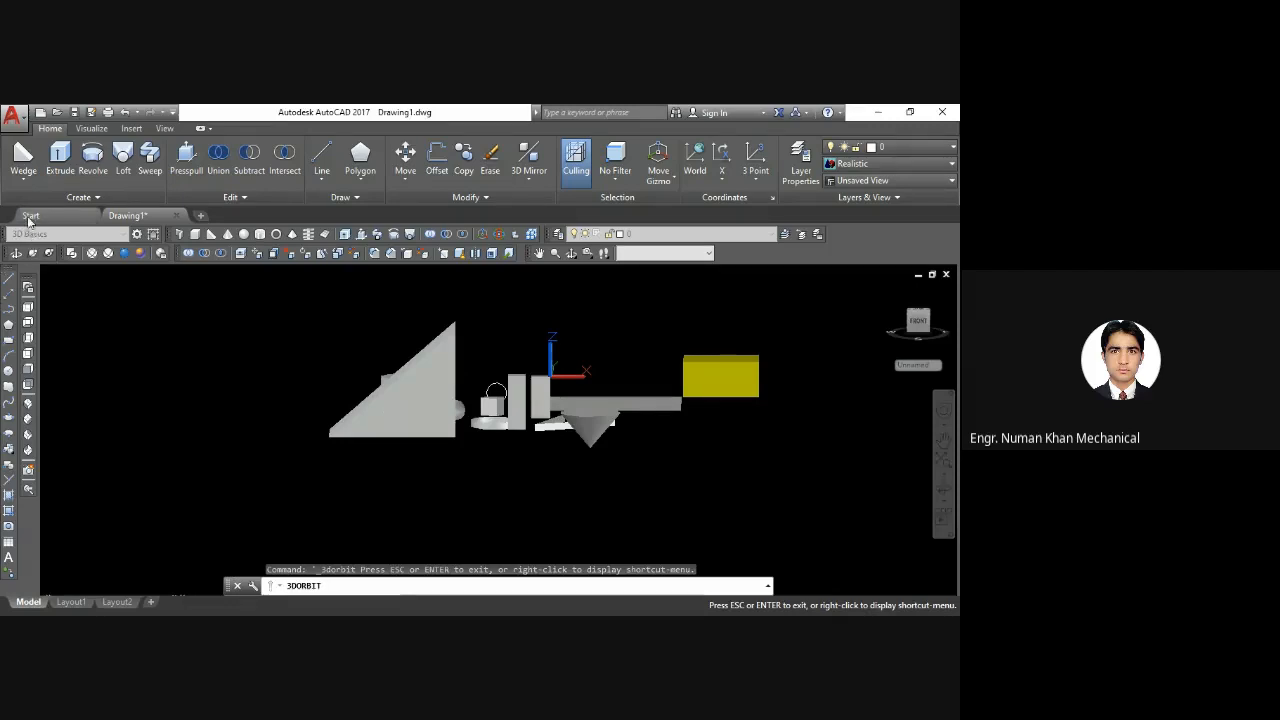
click(23, 181)
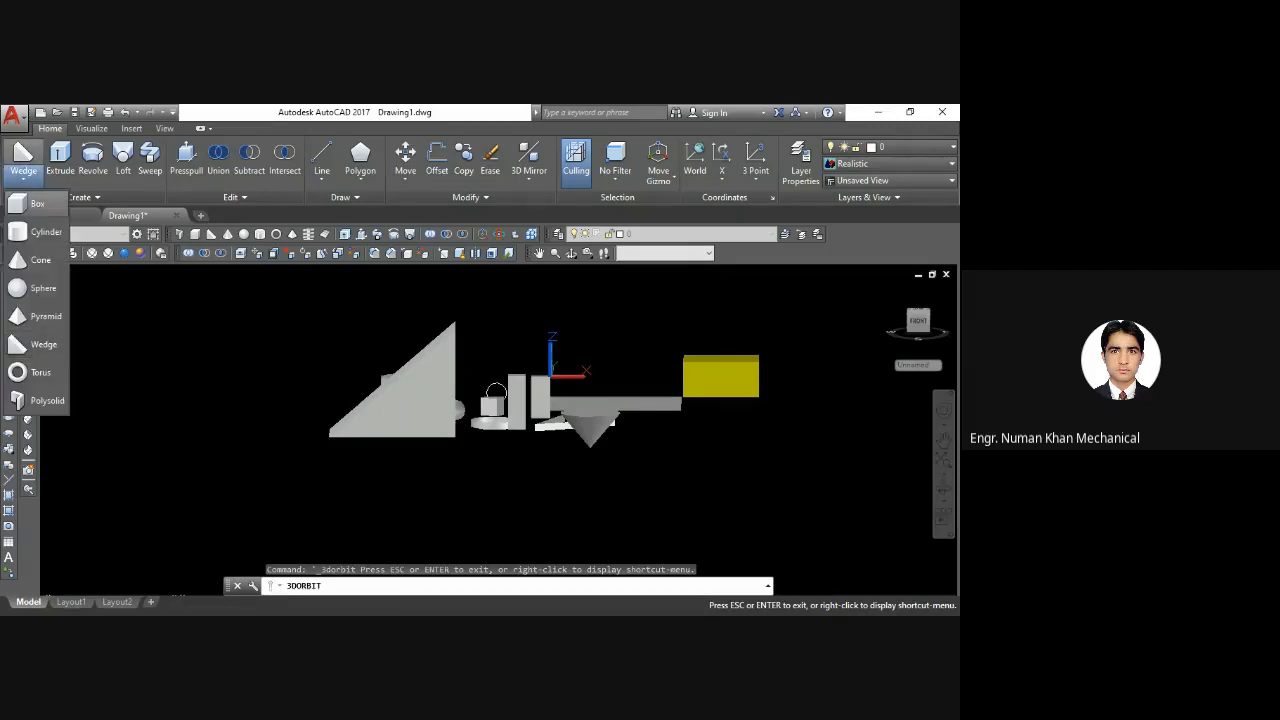
click(43, 291)
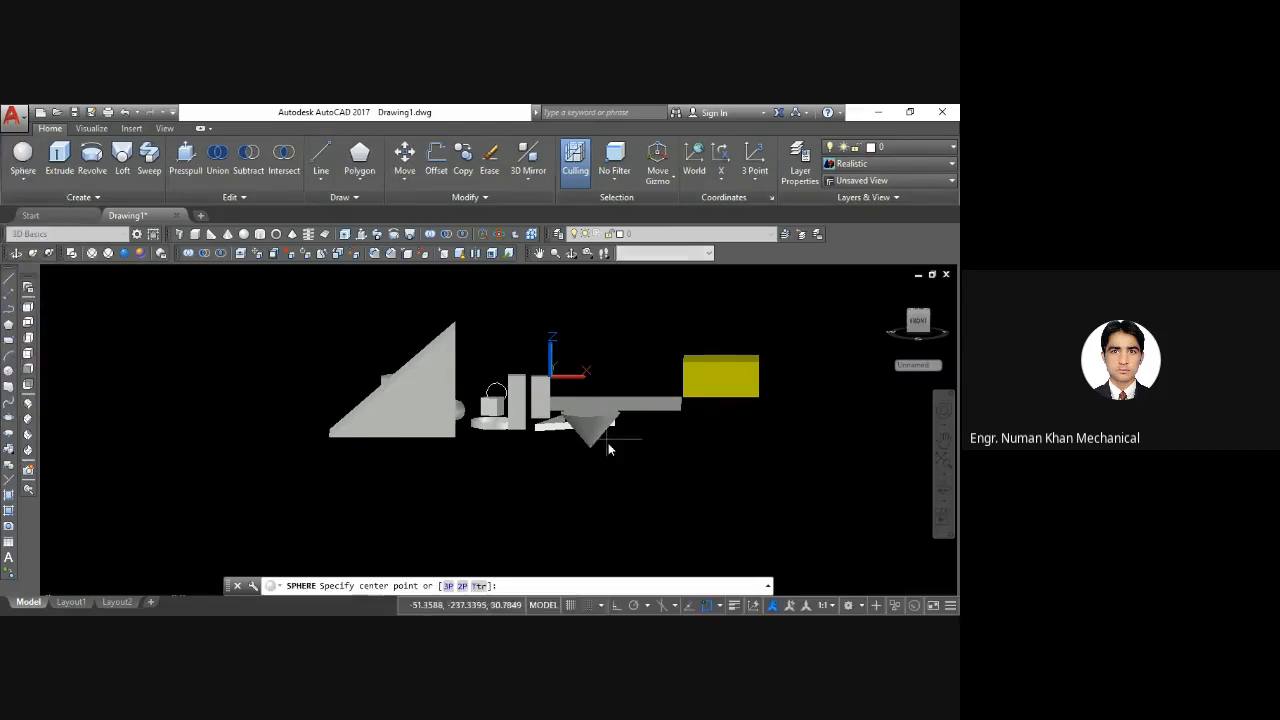
click(197, 451)
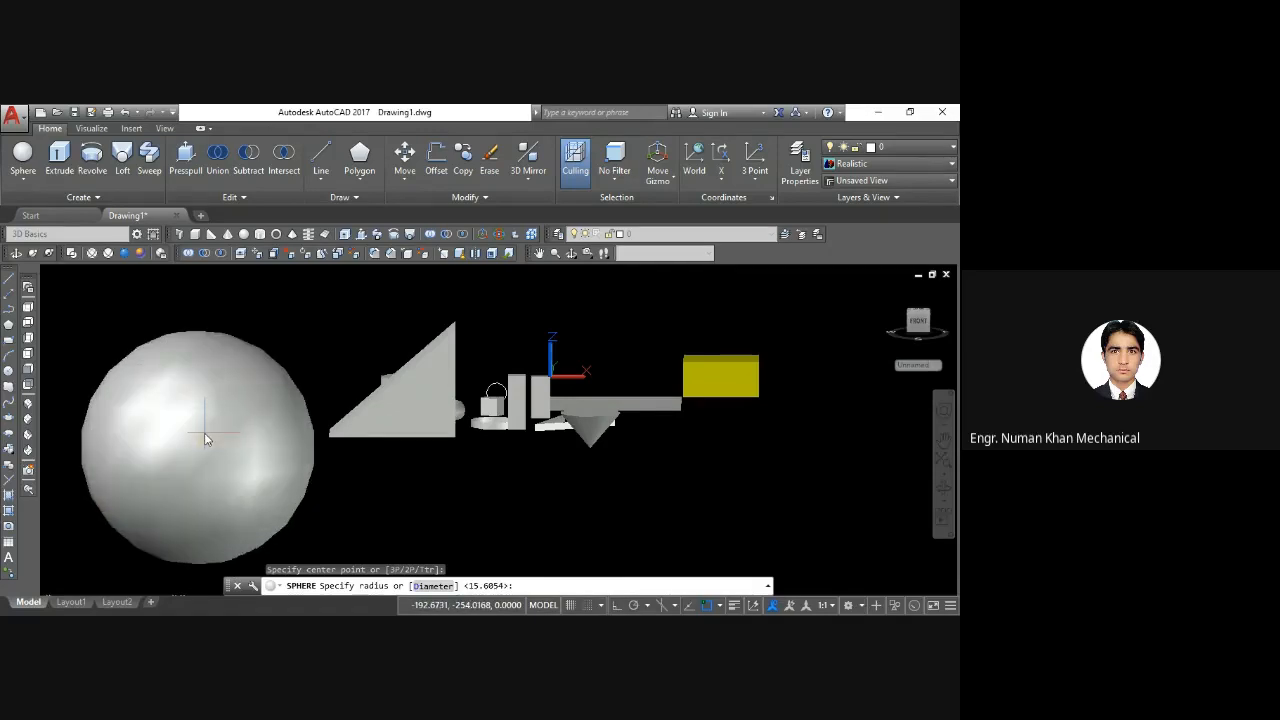
click(204, 433)
scroll(173, 459, down, 1)
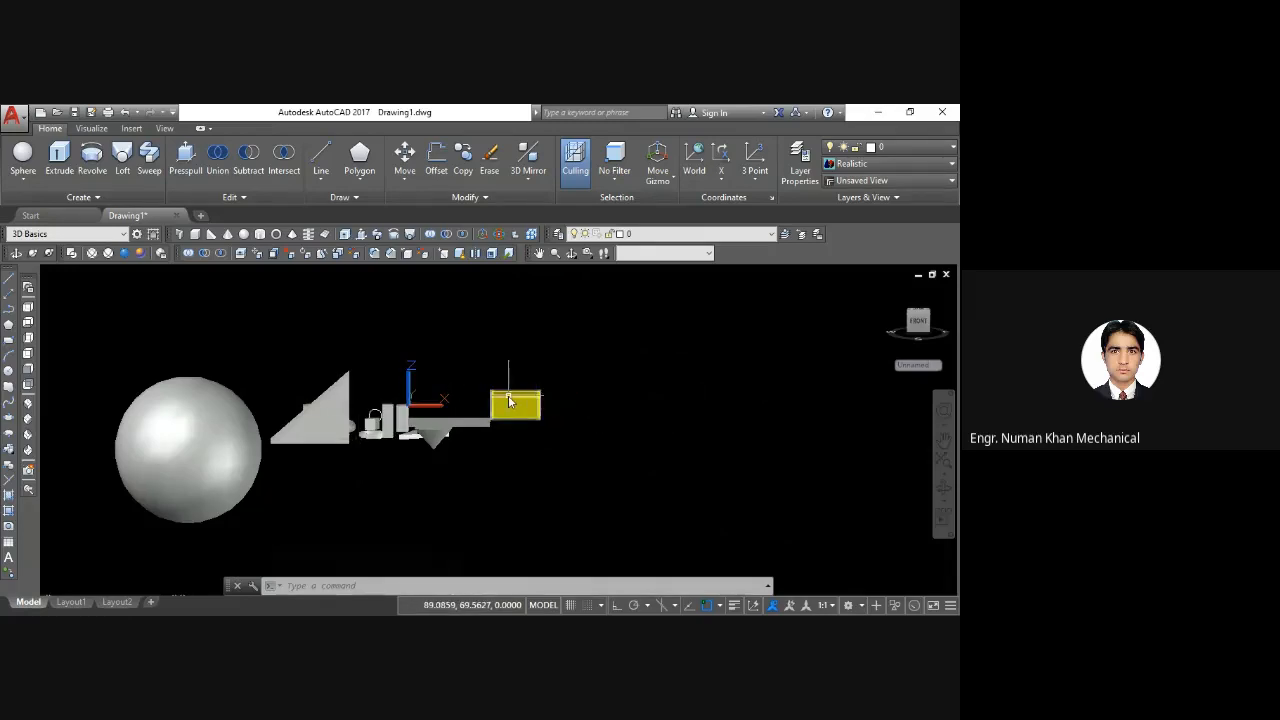
mouse_move(510, 398)
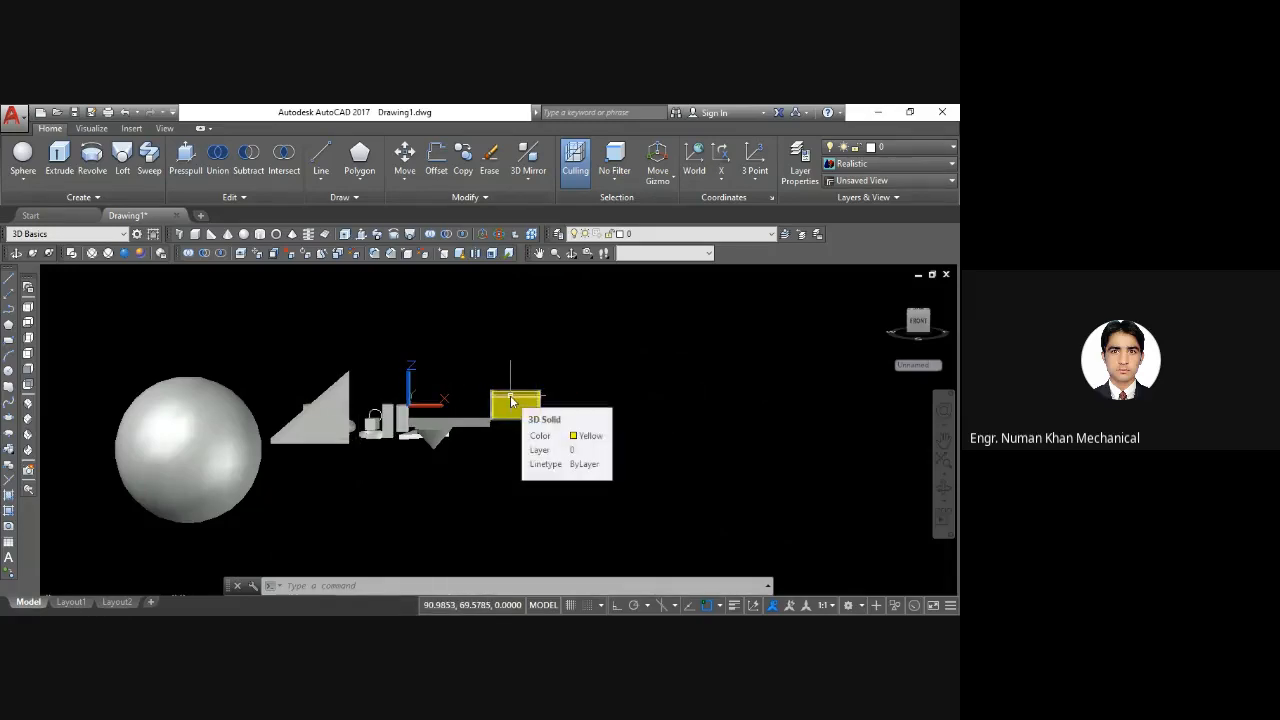
View the solids from an angle above in the Wireframe visual style, and in the Hidden style for comparison
click(93, 254)
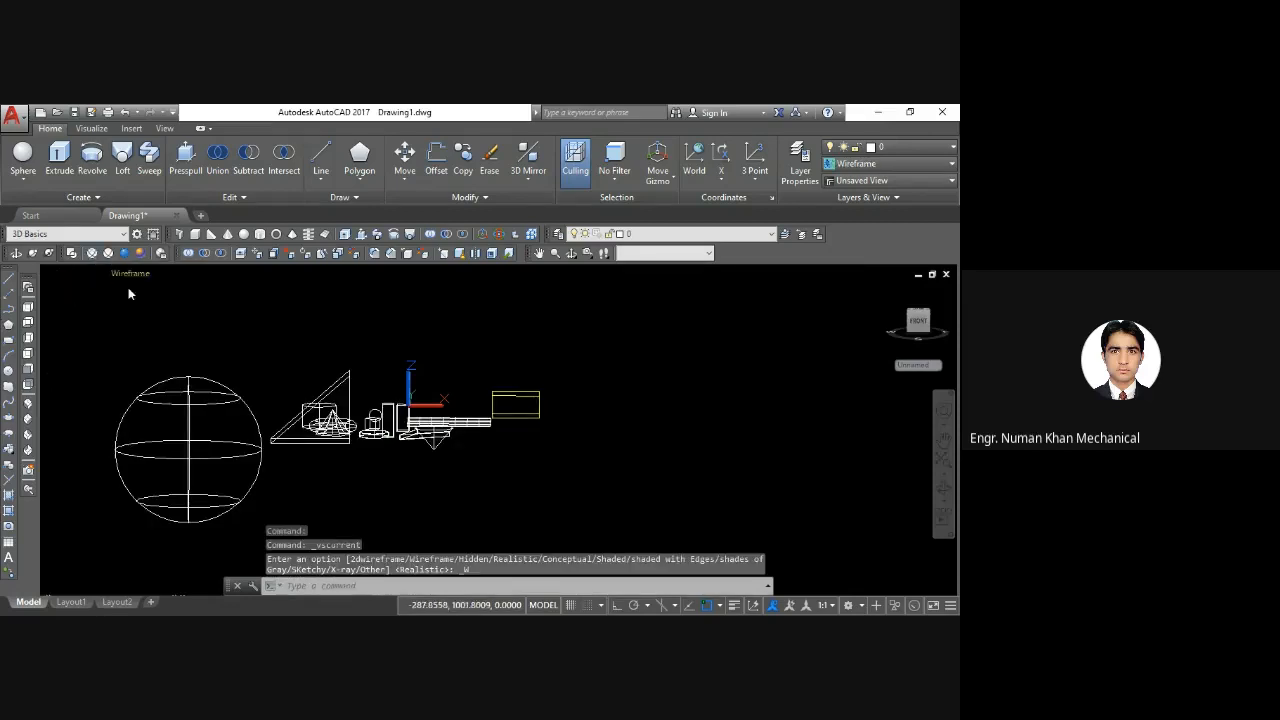
click(571, 253)
drag(559, 268, 540, 315)
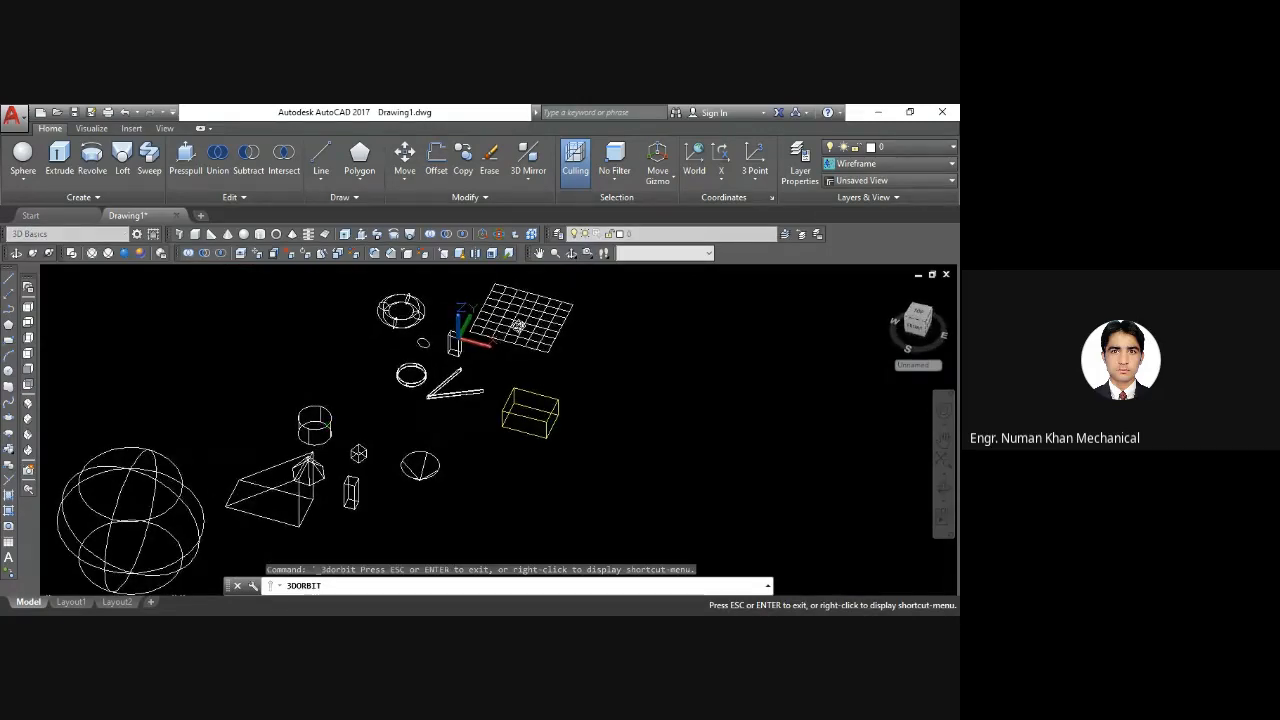
key(Escape)
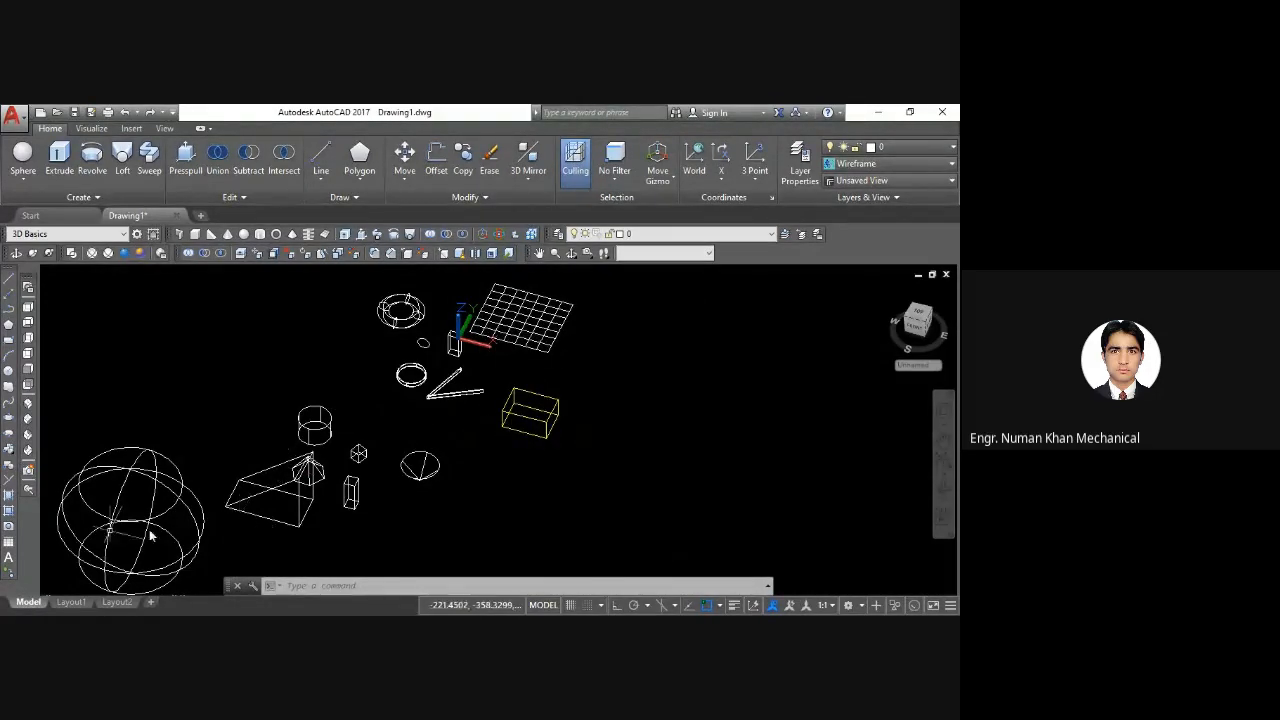
click(108, 253)
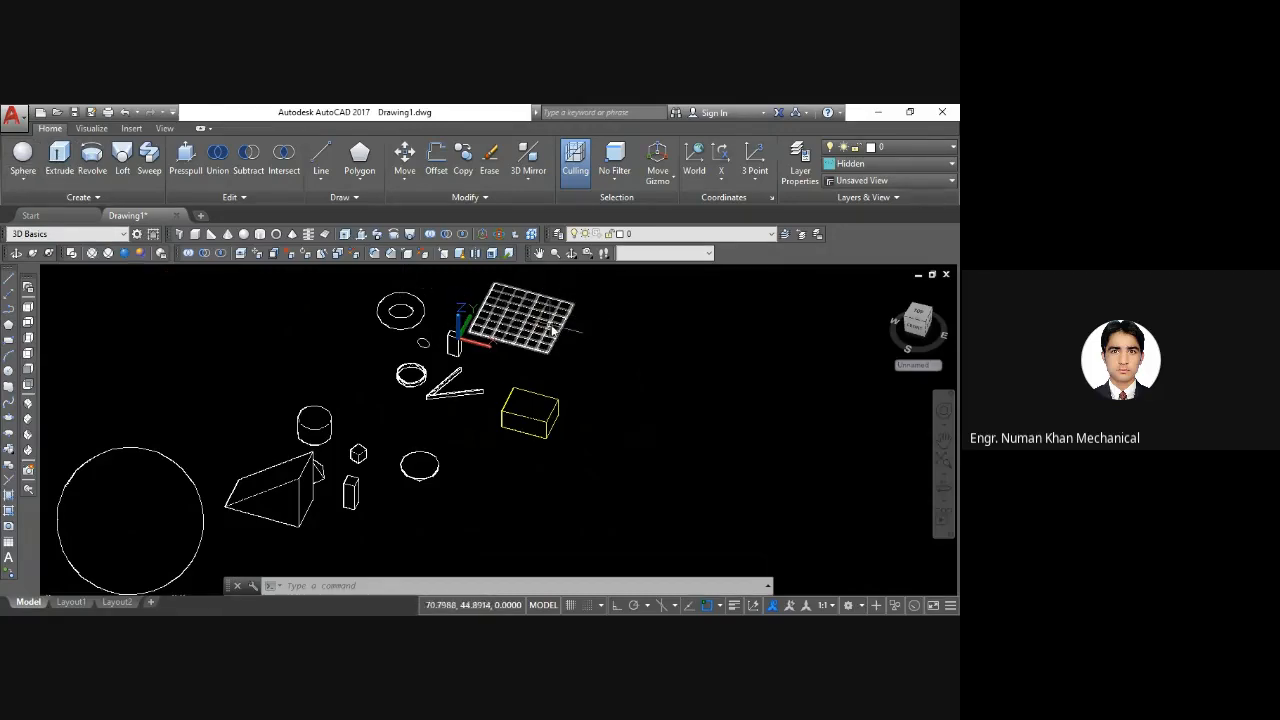
Draw a large torus beyond the yellow box, radius about 111 and tube radius about 19, and apply the Realistic visual style
click(25, 186)
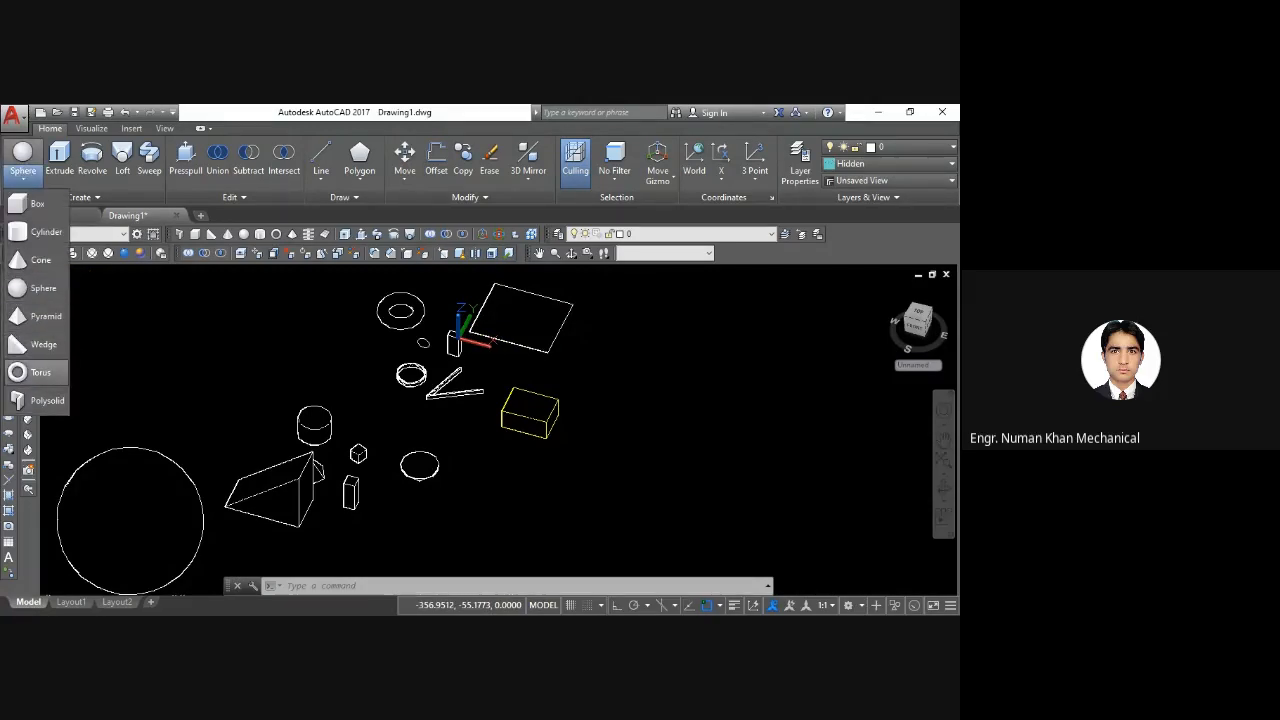
click(25, 379)
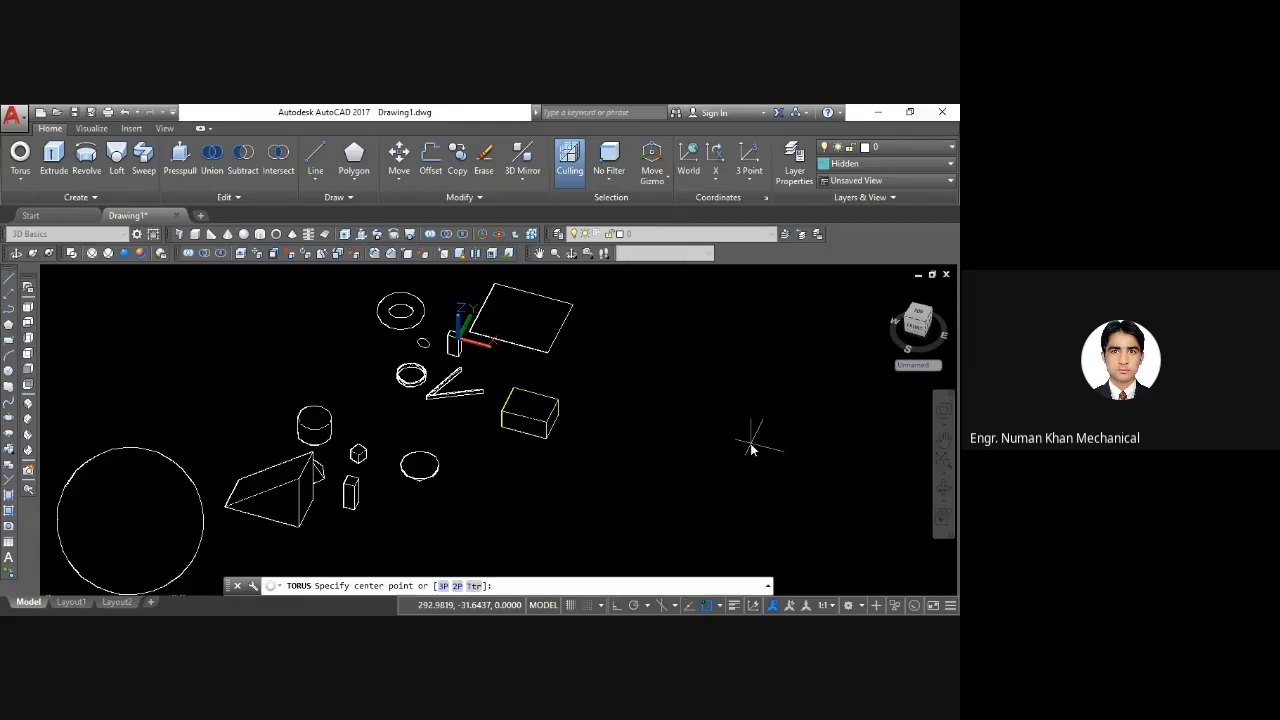
click(753, 450)
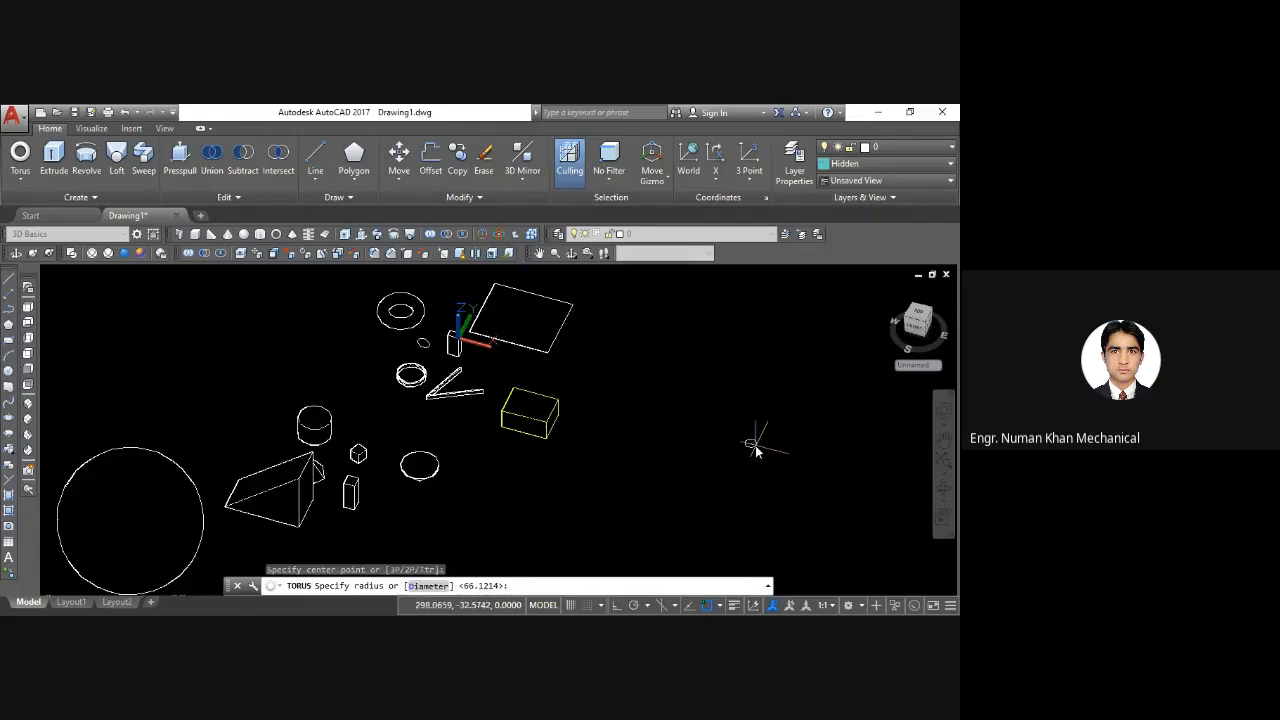
click(800, 370)
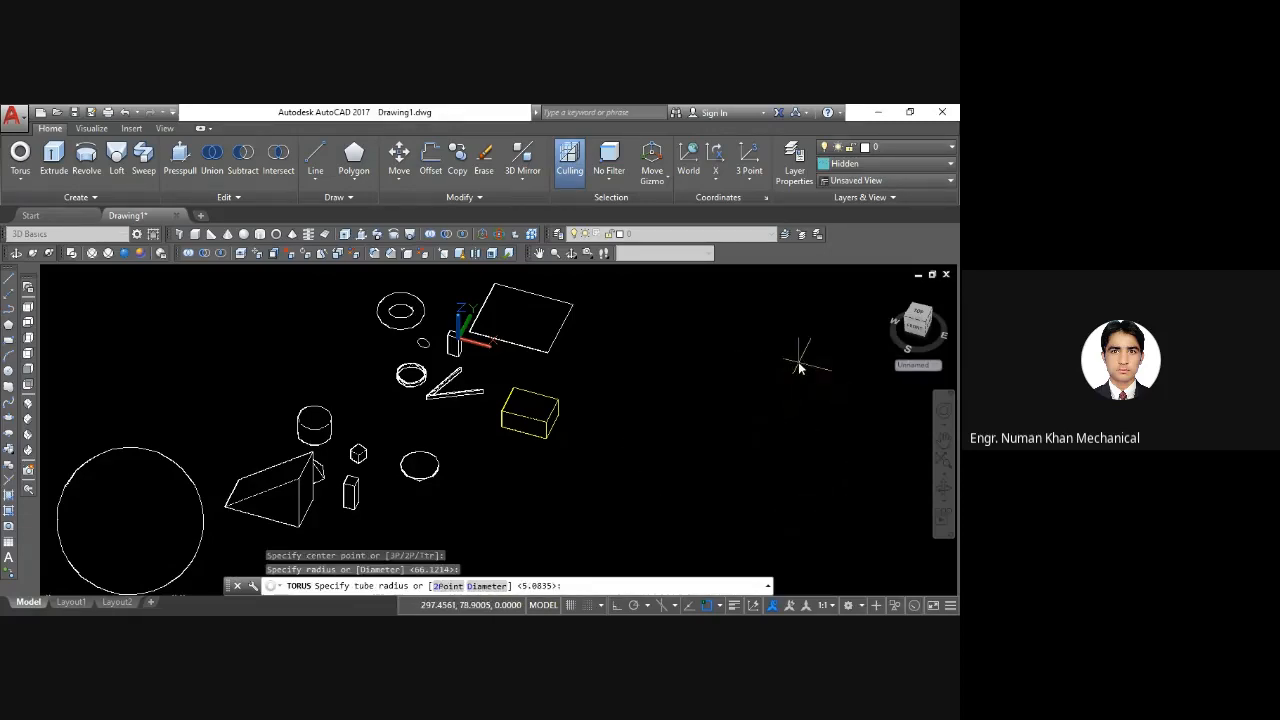
click(800, 374)
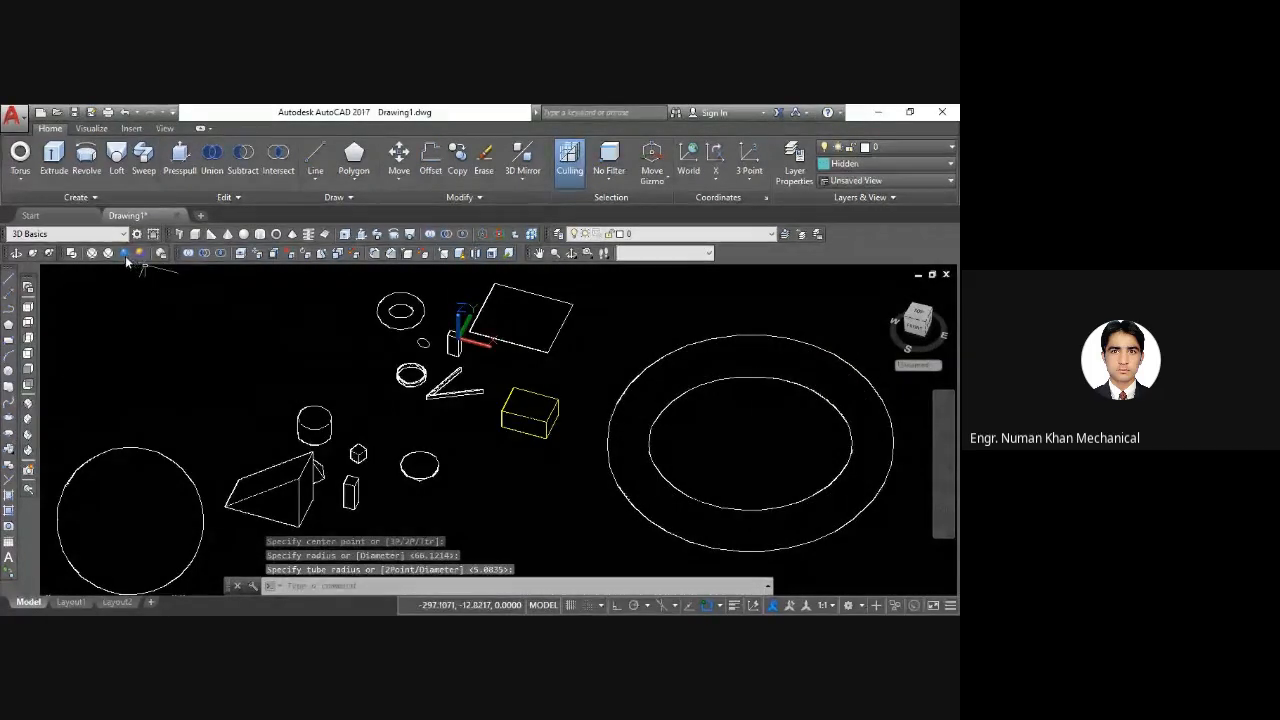
click(124, 253)
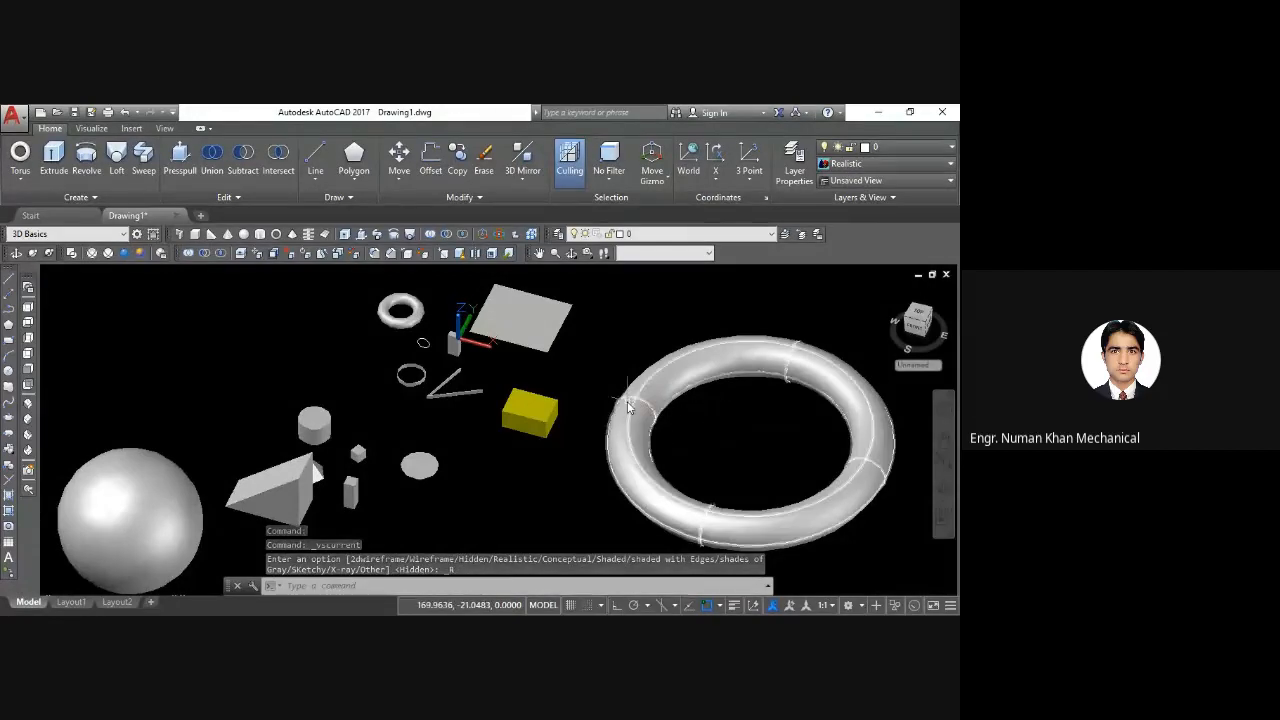
Draw a second large torus behind the sphere with a freehand radius, accepting the default tube radius of 18.6532
text(torus)
key(Return)
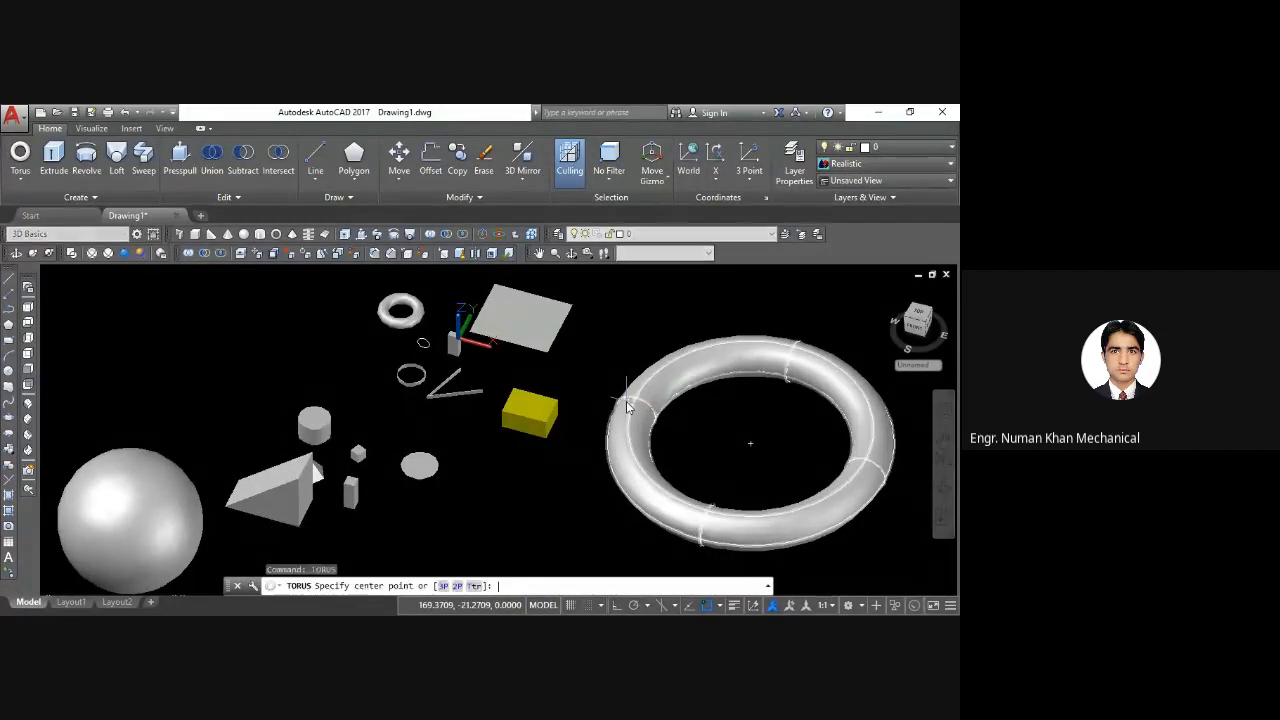
click(162, 350)
click(287, 343)
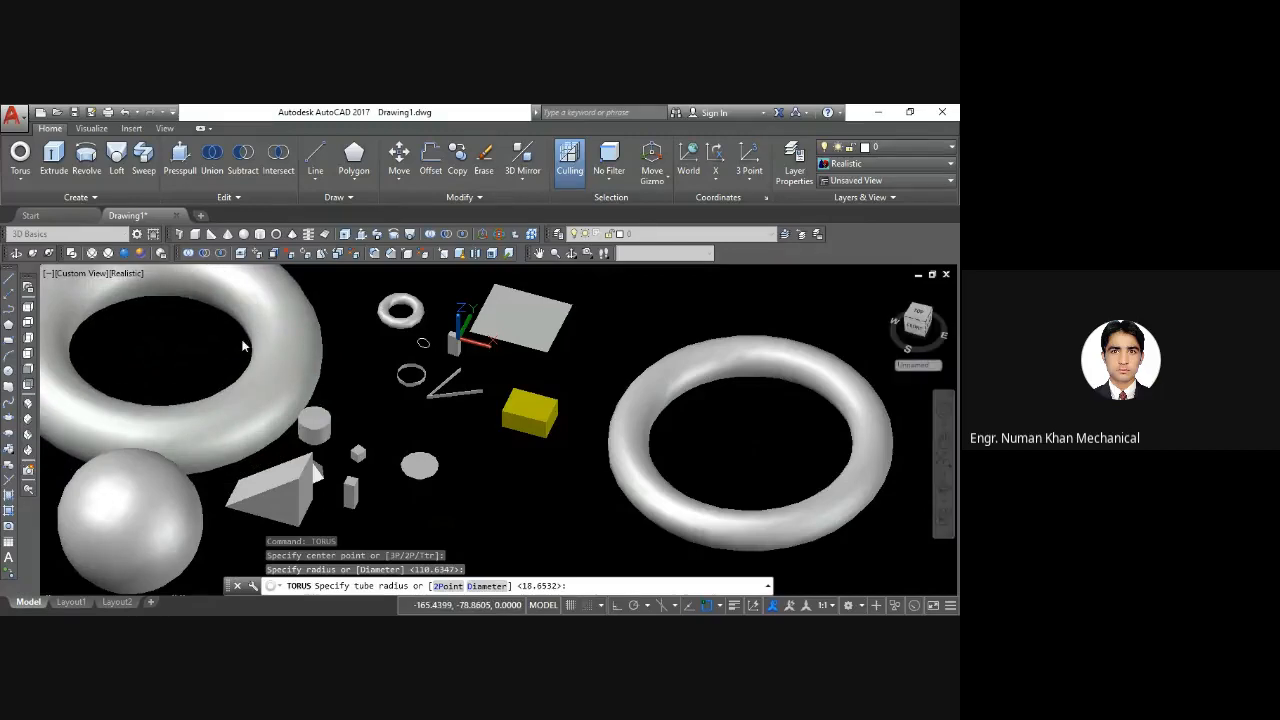
key(Return)
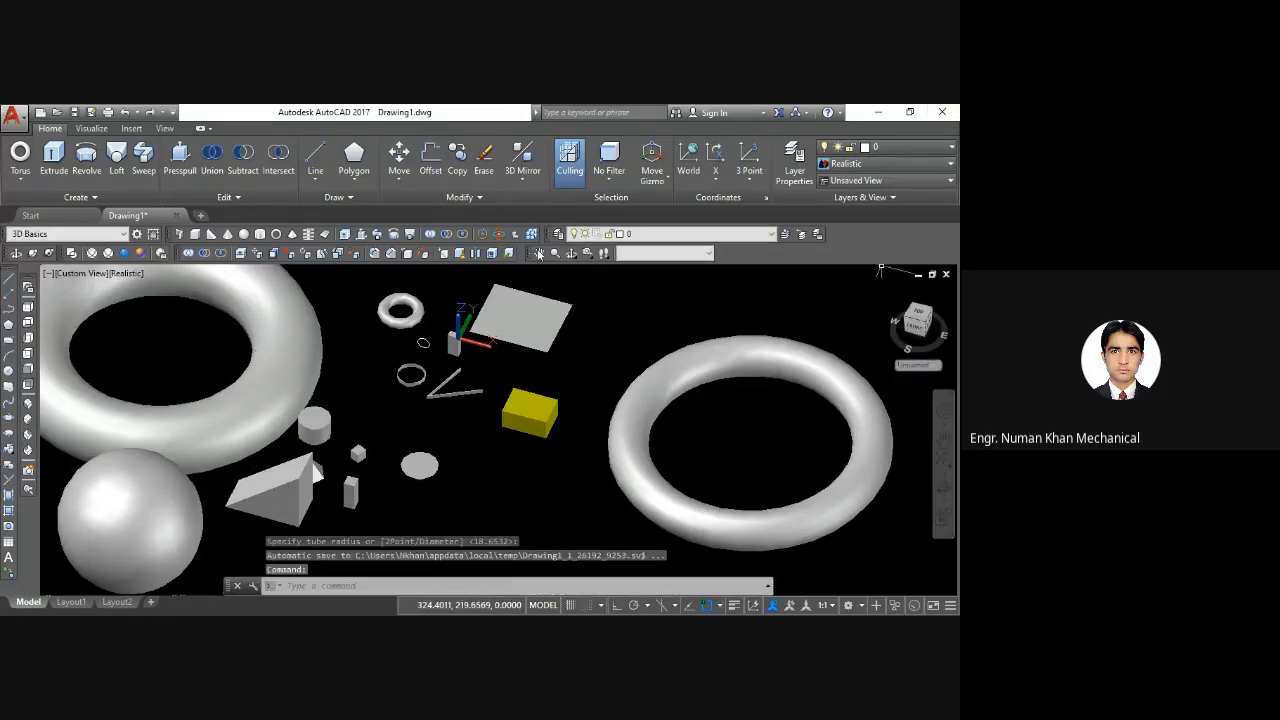
Draw a zigzag polysolid wall of three straight segments in the empty area in front of the first large torus
click(16, 253)
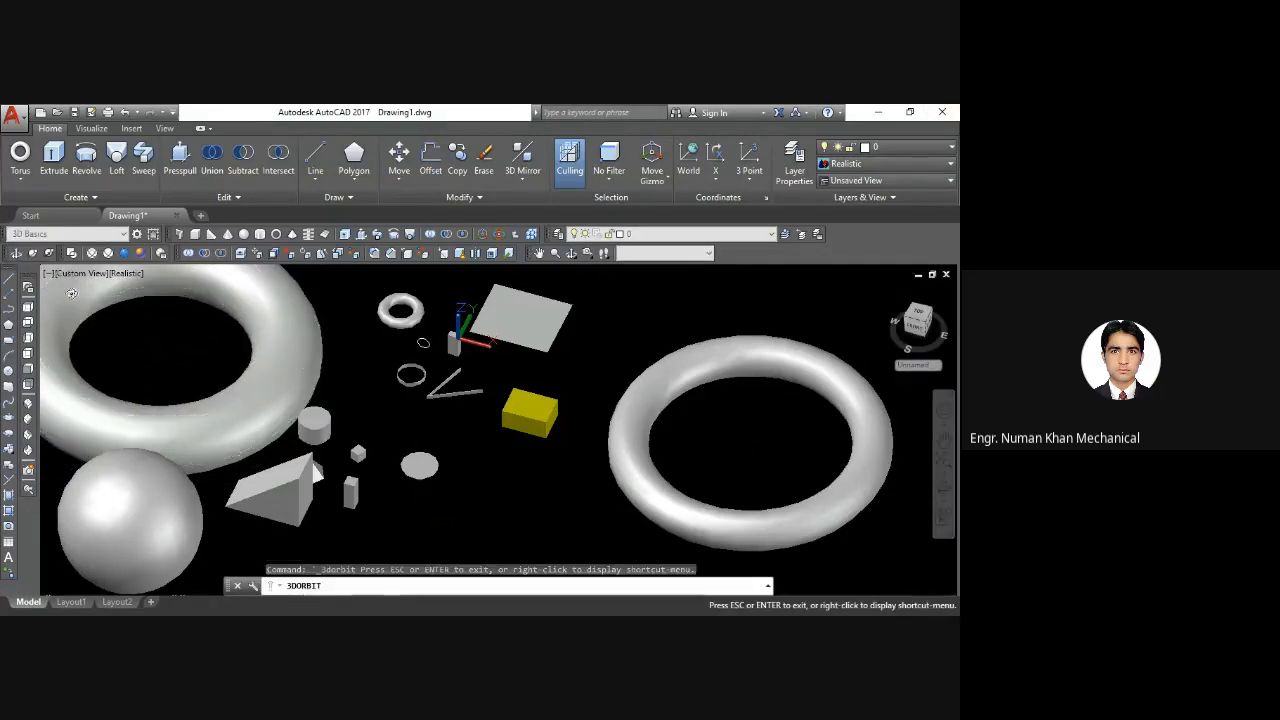
drag(173, 369, 220, 458)
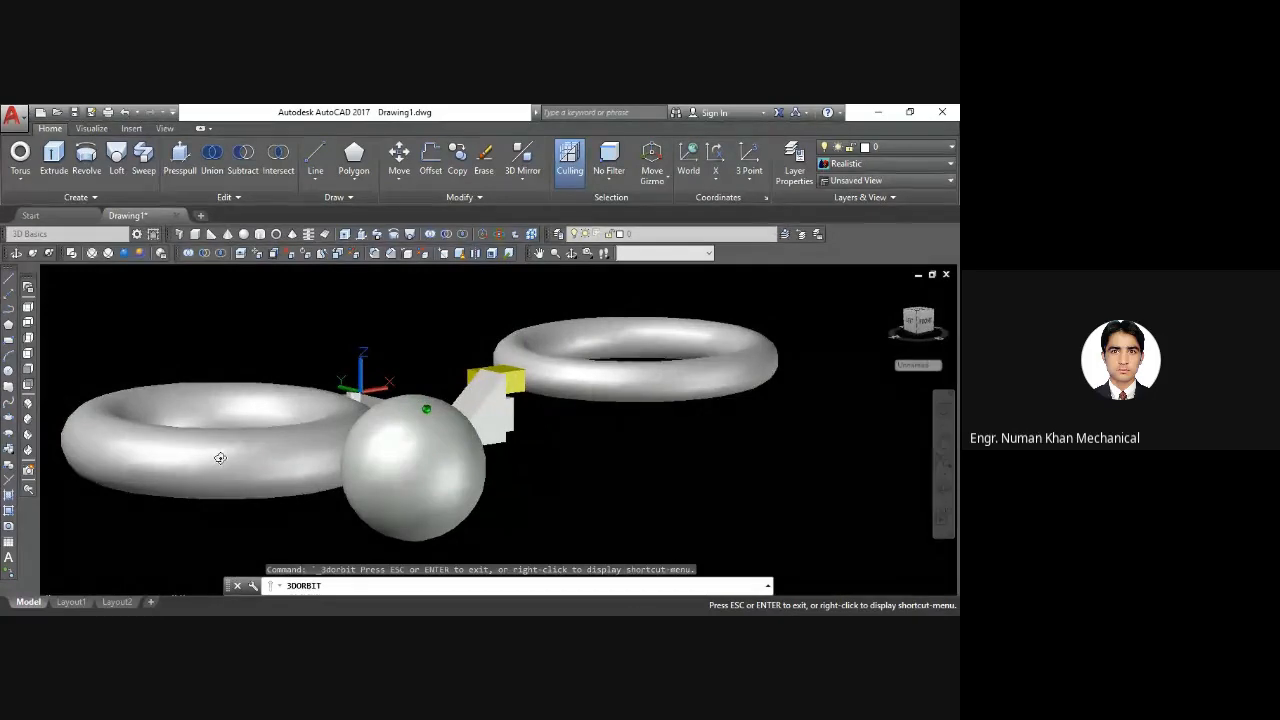
drag(571, 471, 544, 501)
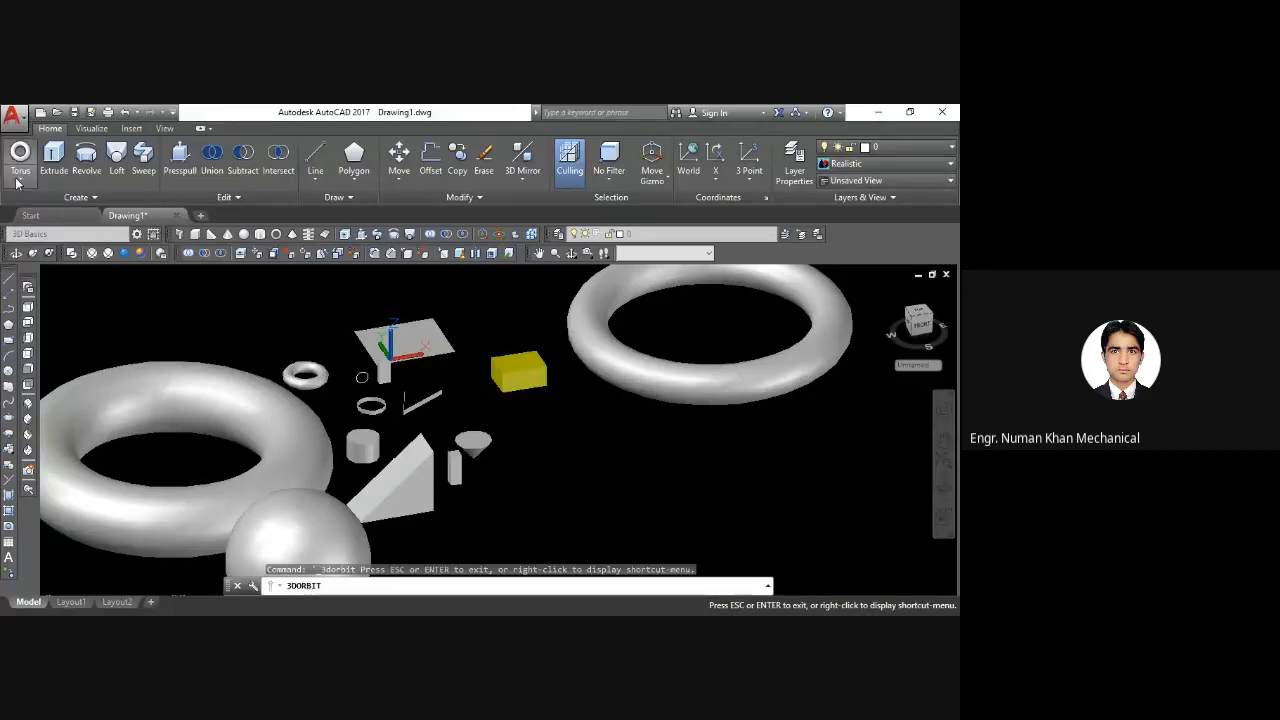
click(17, 181)
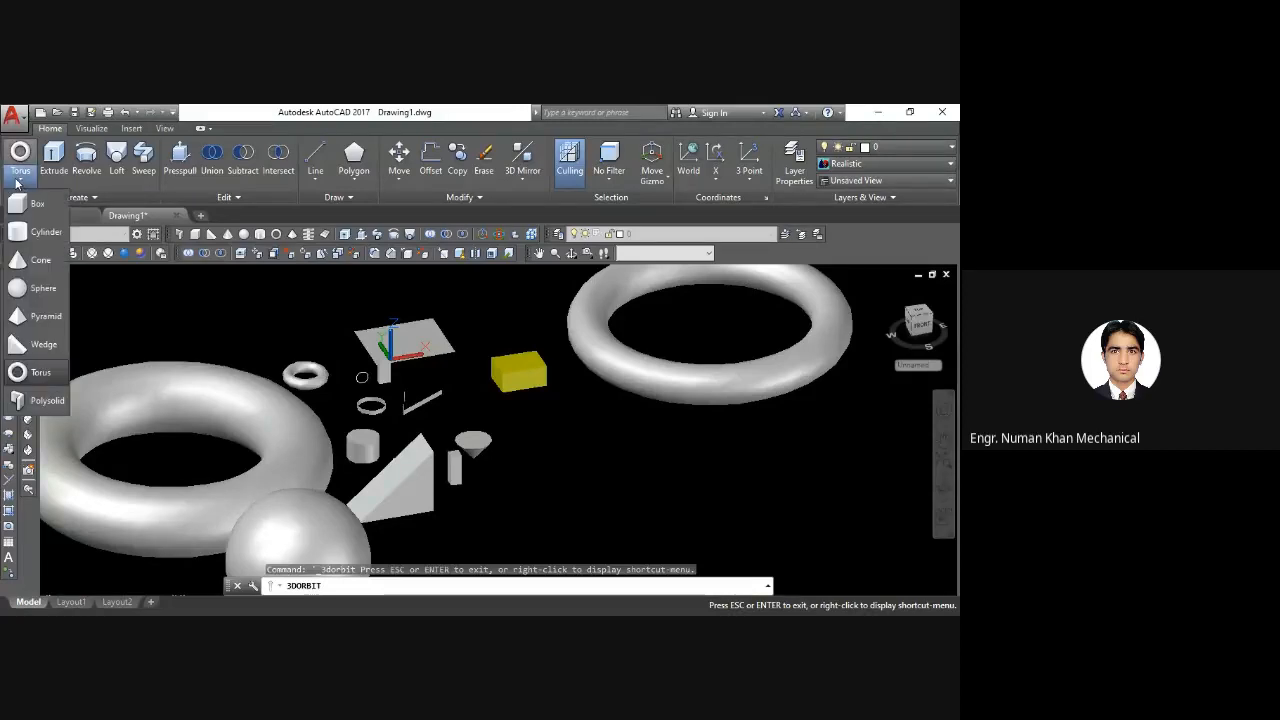
click(45, 400)
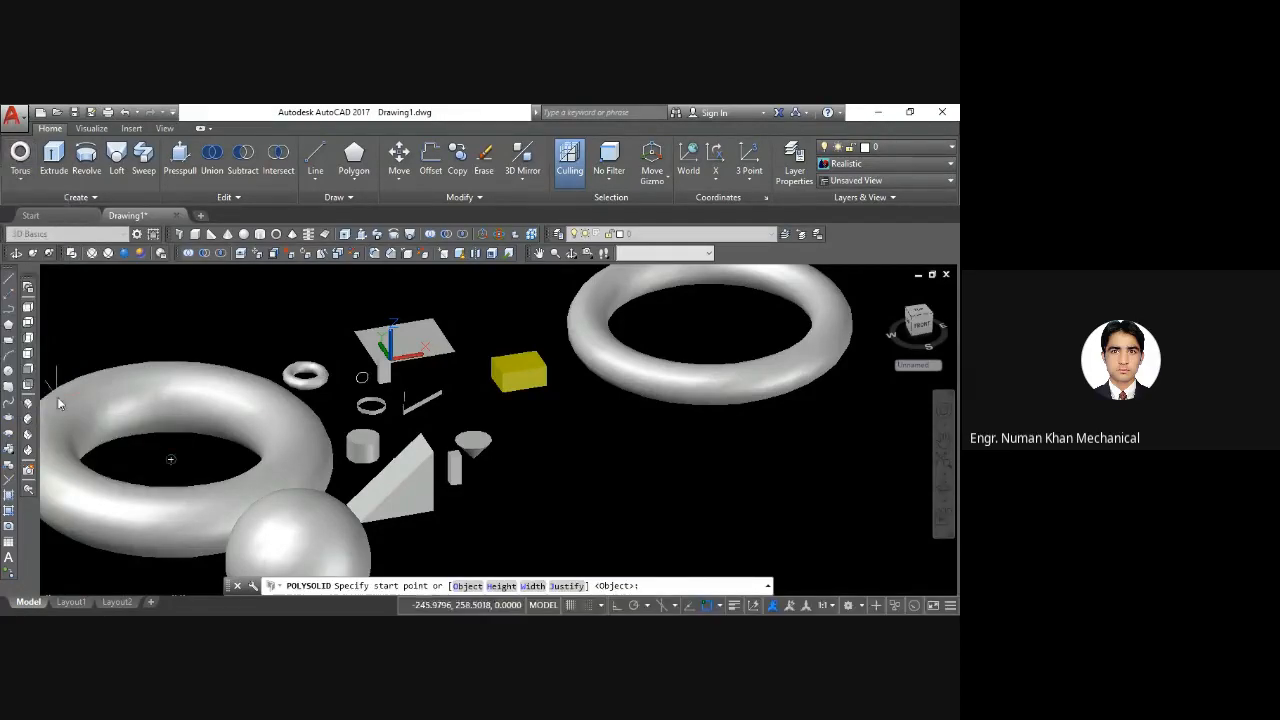
click(693, 505)
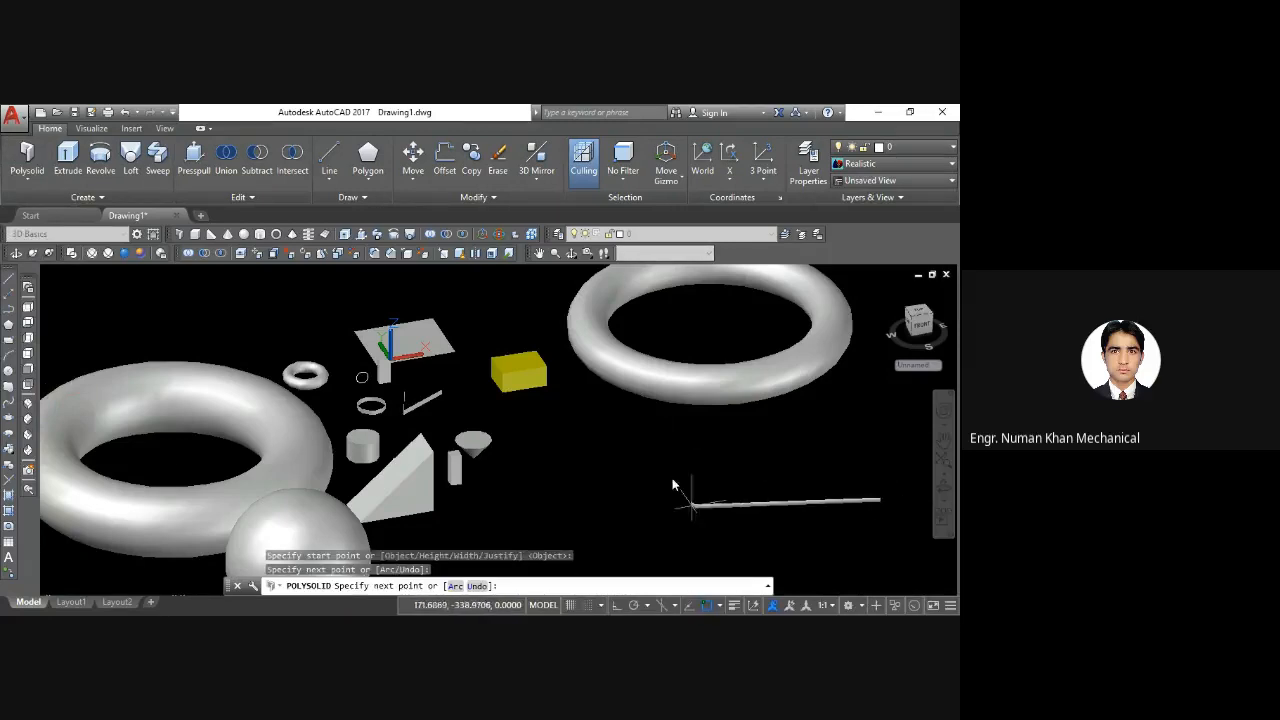
click(656, 430)
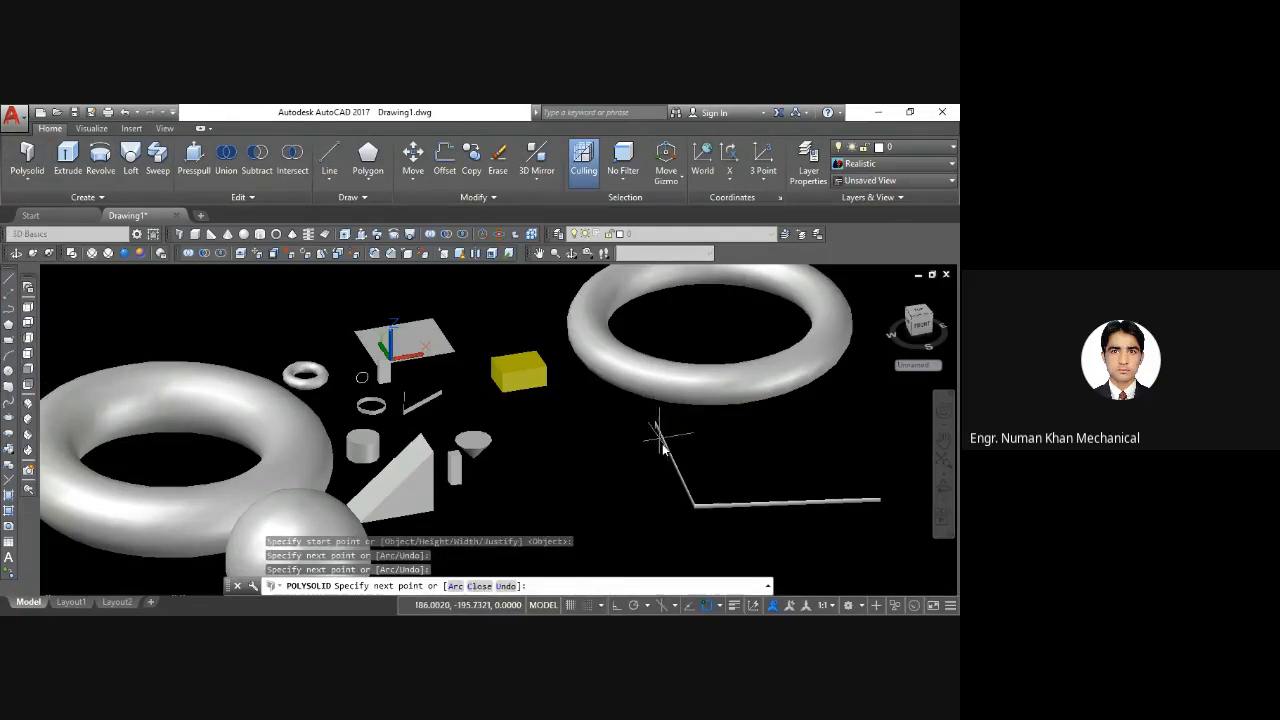
click(591, 491)
key(Return)
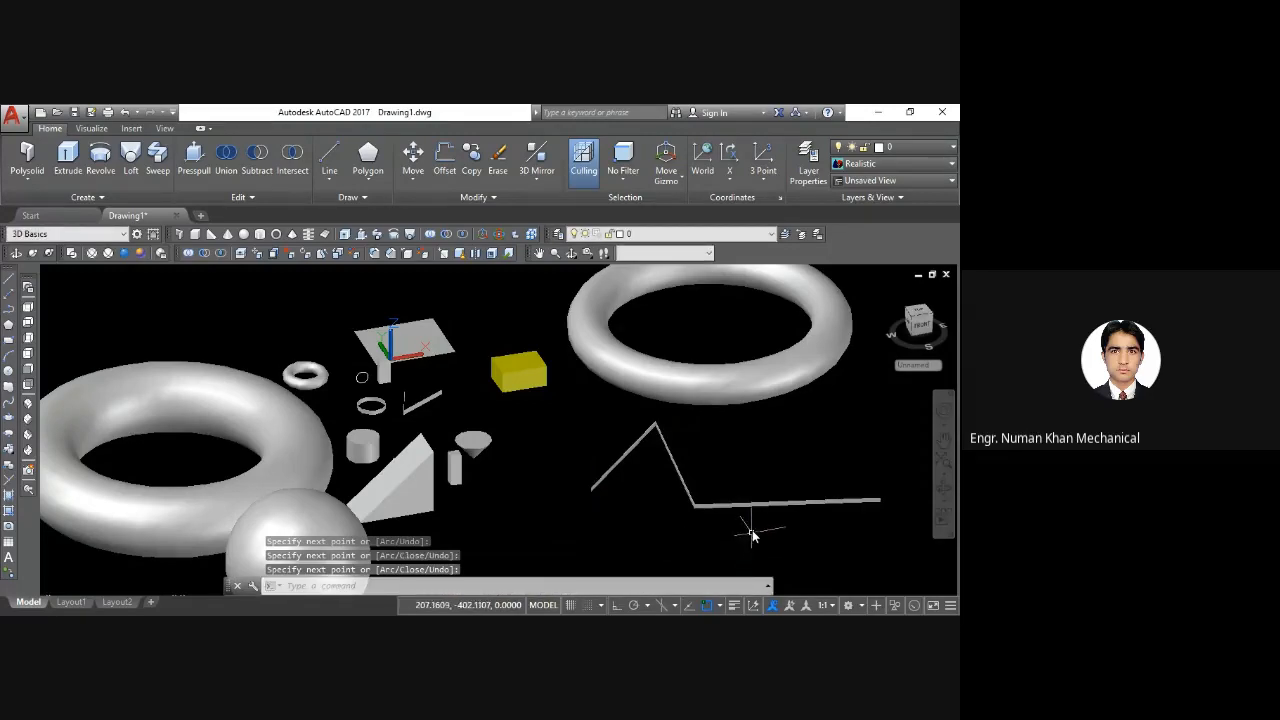
Start another polysolid near the zigzag wall's front corner, setting its width to 1 and height to 5
scroll(755, 530, up, 3)
scroll(755, 530, up, 4)
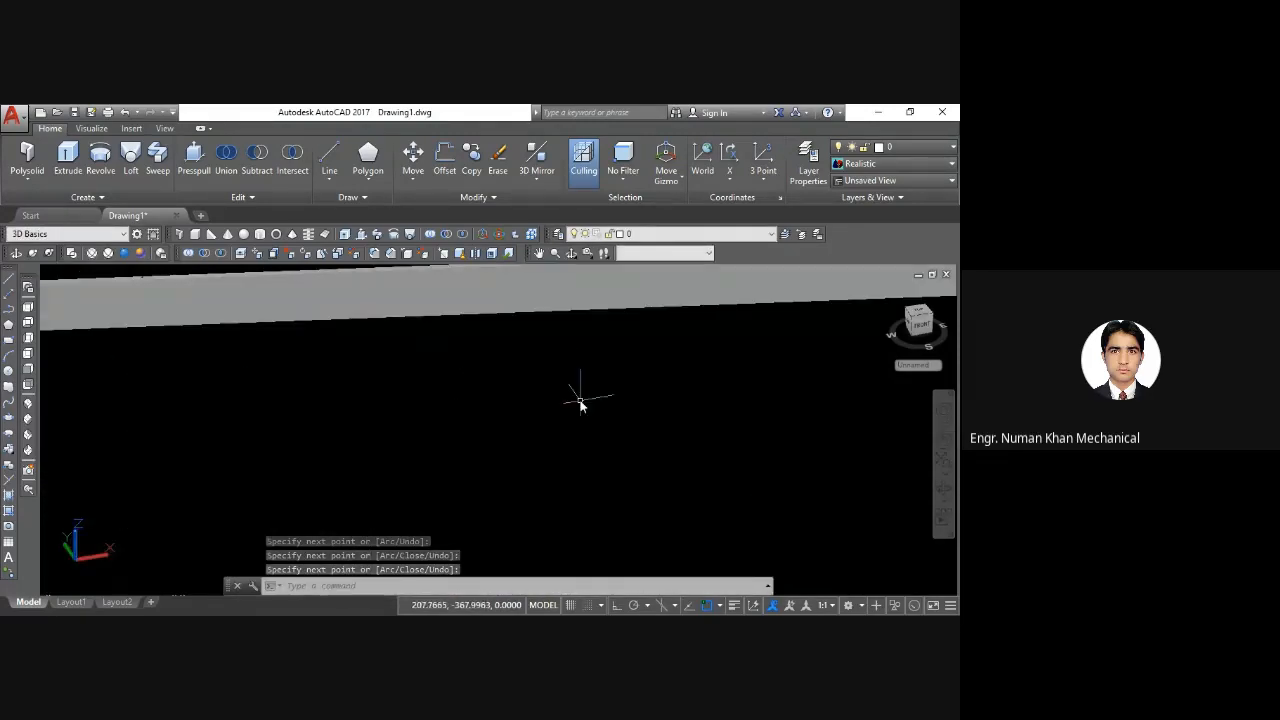
shift+middle_drag(580, 402, 495, 385)
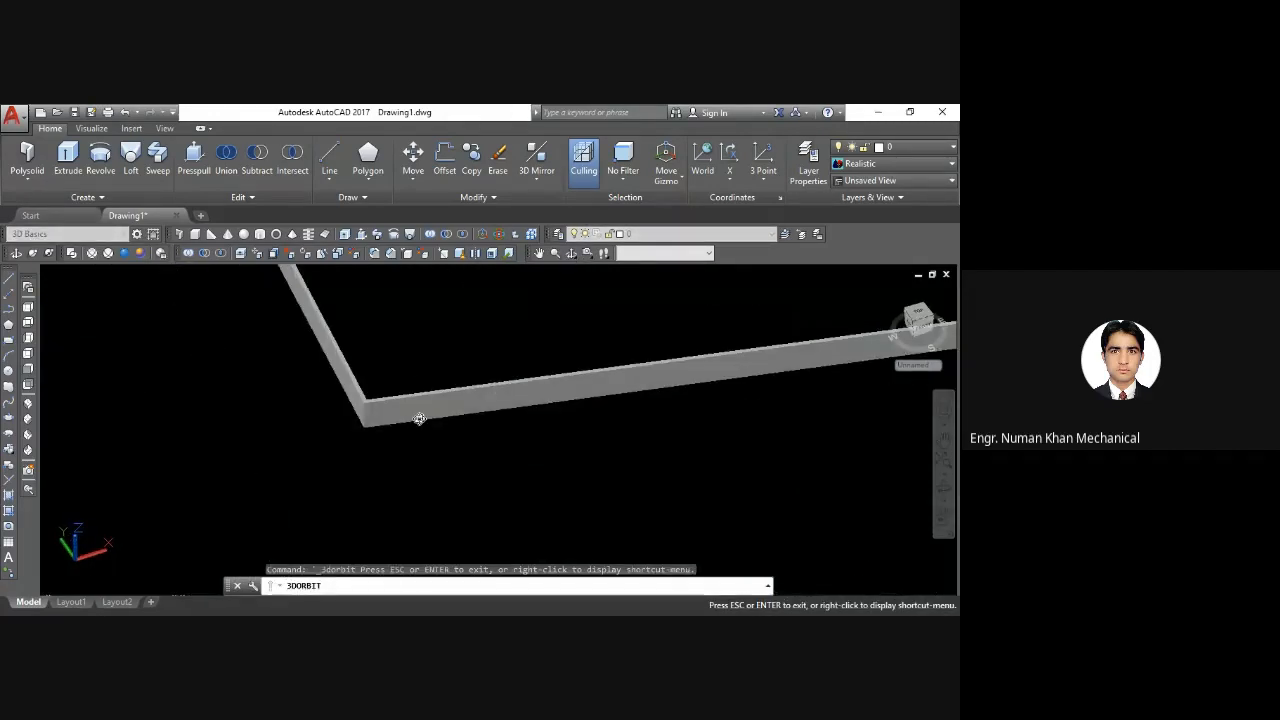
key(Escape)
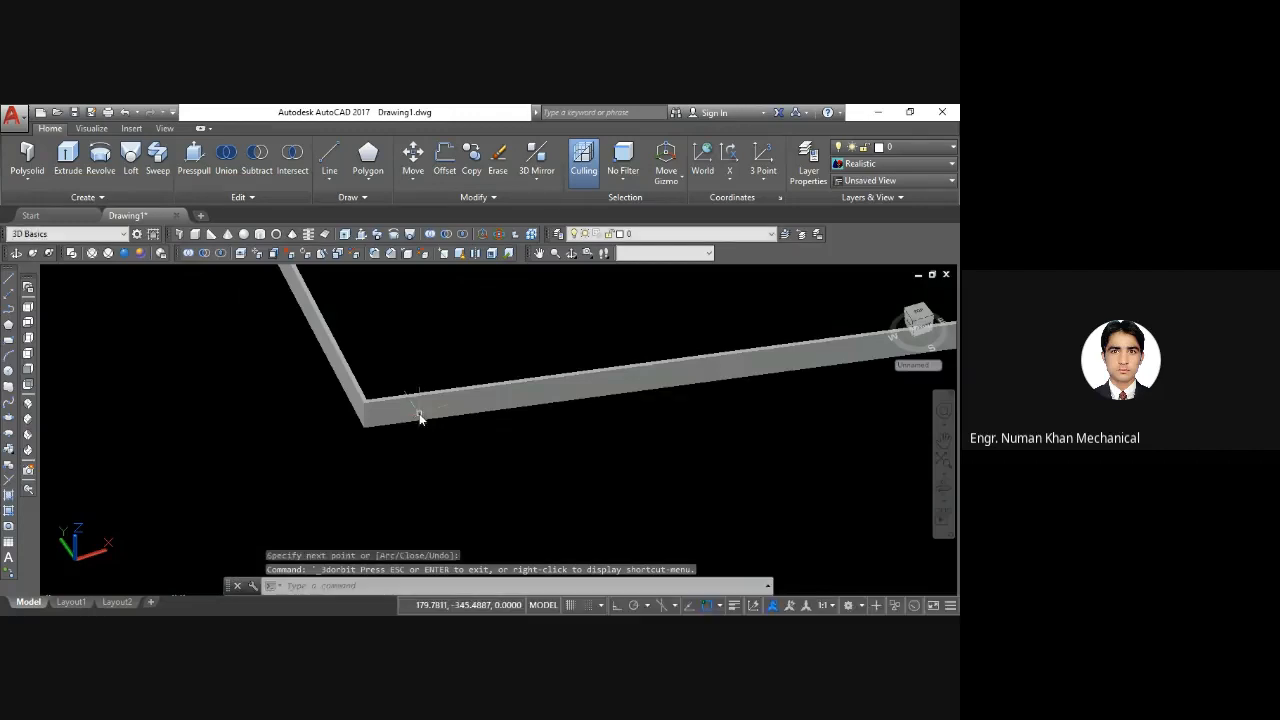
text(polysolid)
key(Return)
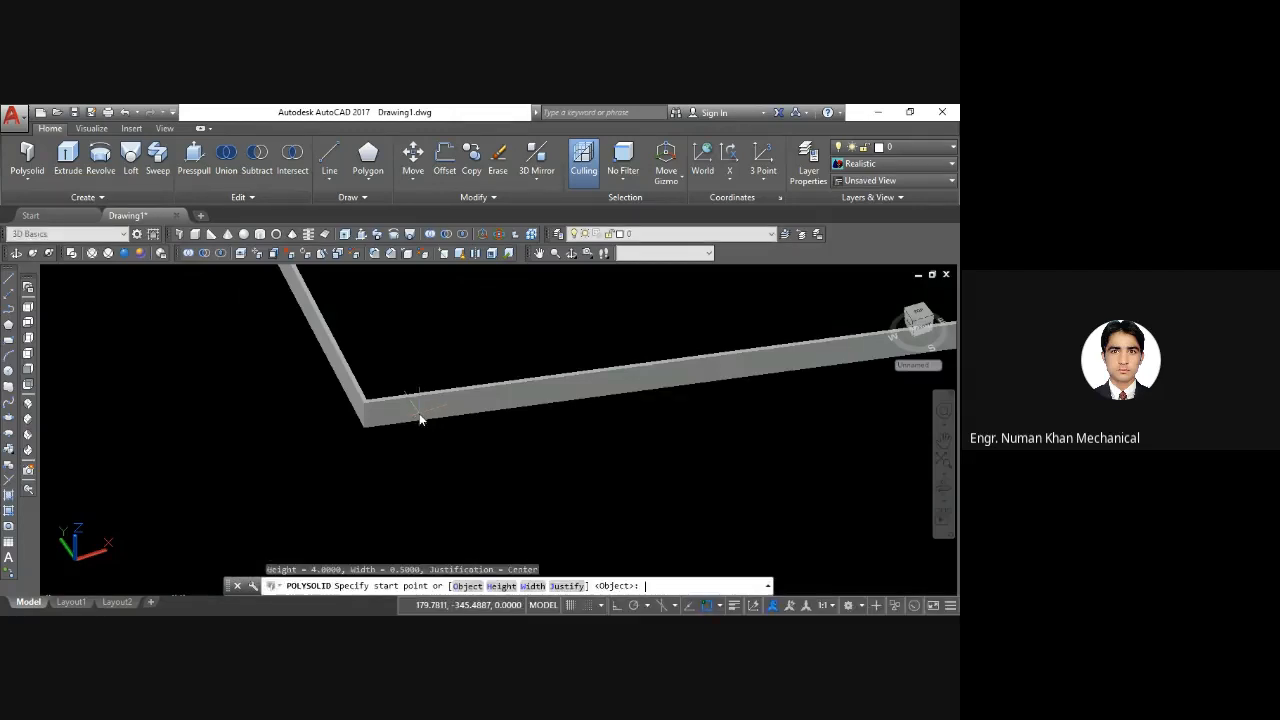
click(533, 586)
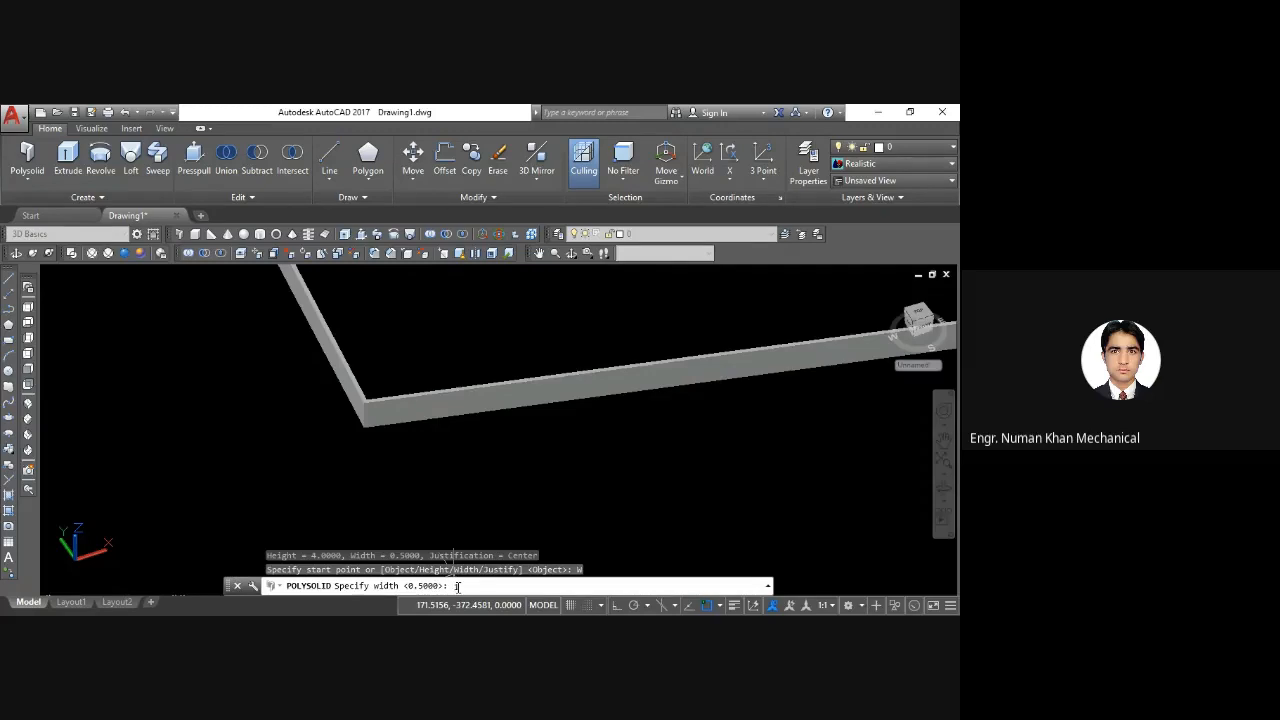
text(1)
key(Return)
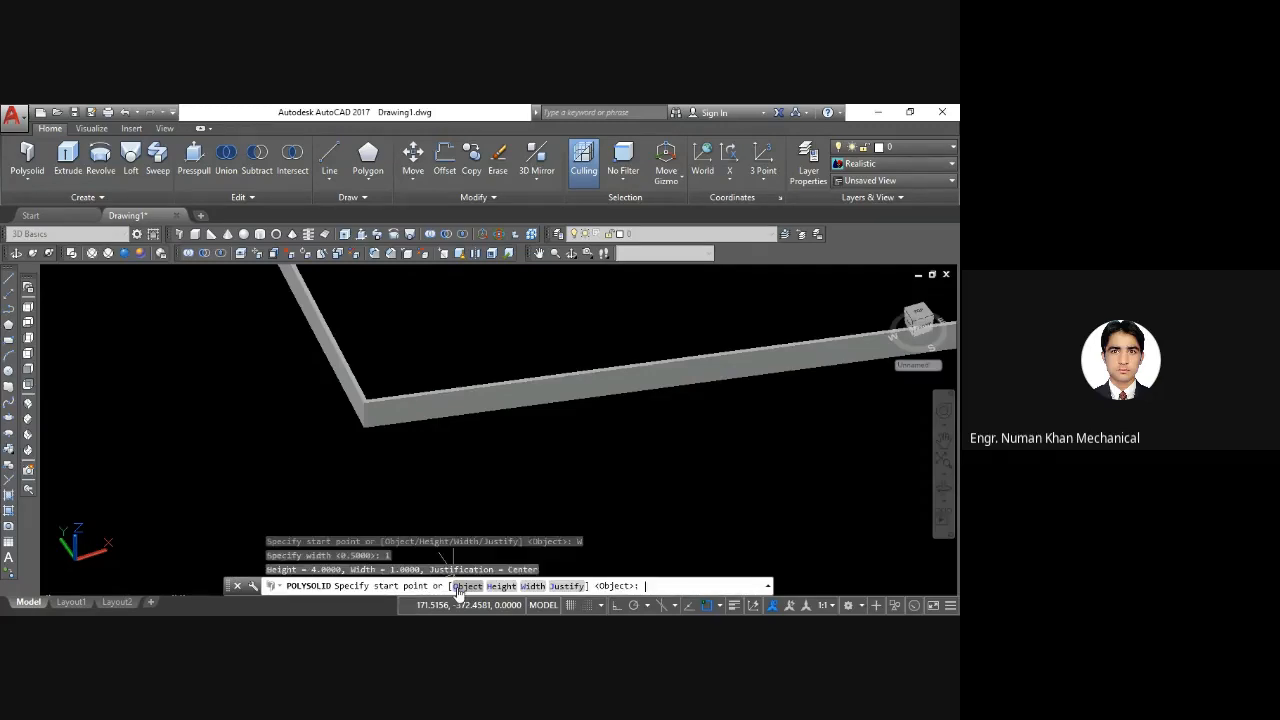
text(h)
key(Return)
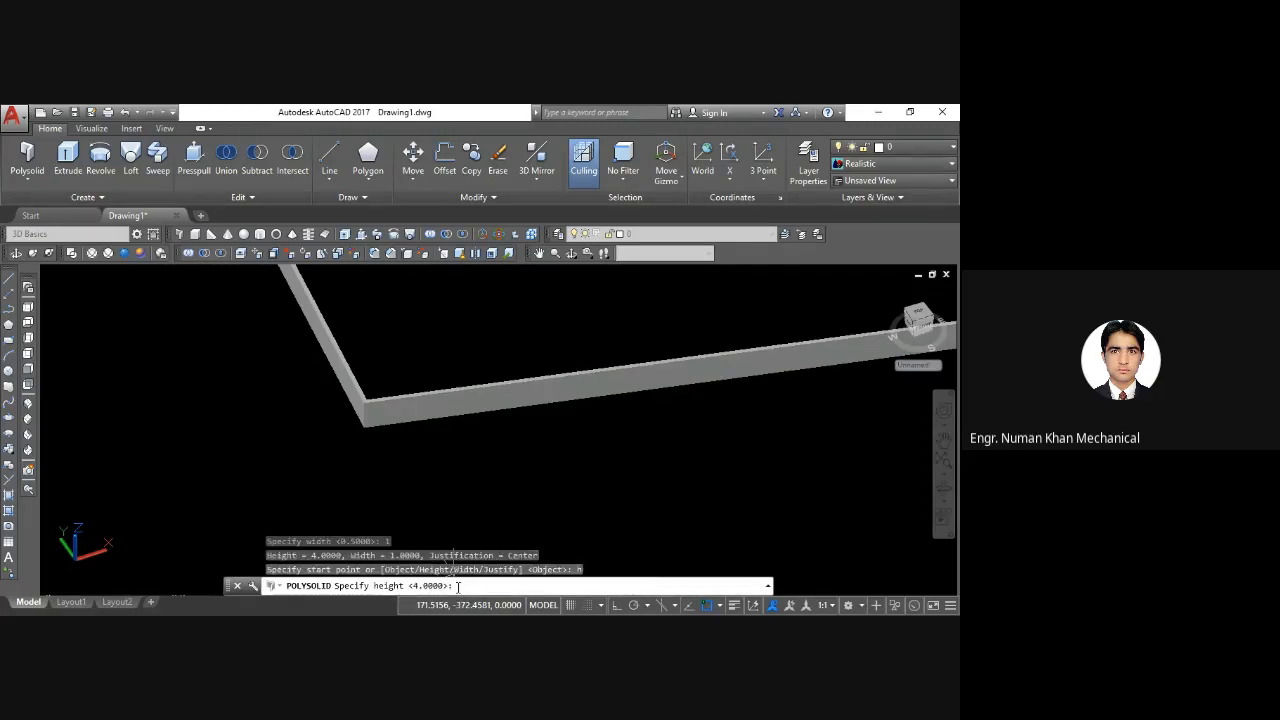
text(5)
key(Return)
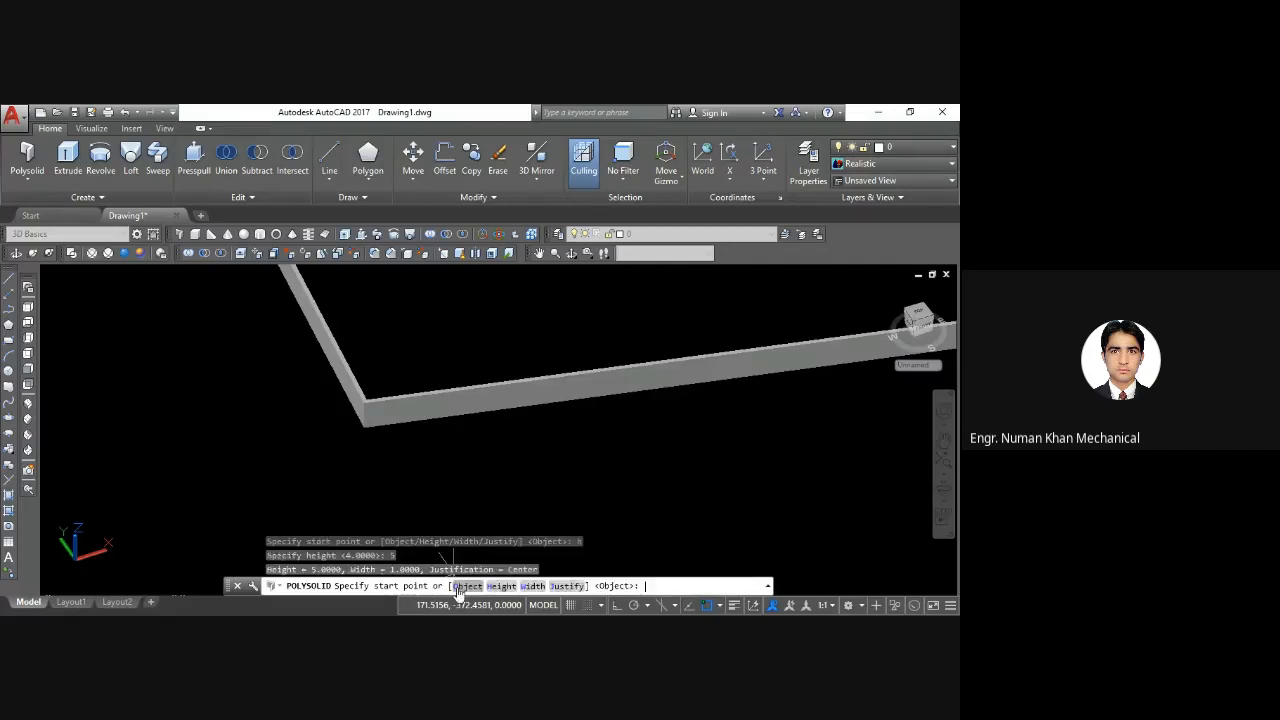
Draw an L-shaped polysolid wall of two straight segments in front of the zigzag wall's corner
click(664, 476)
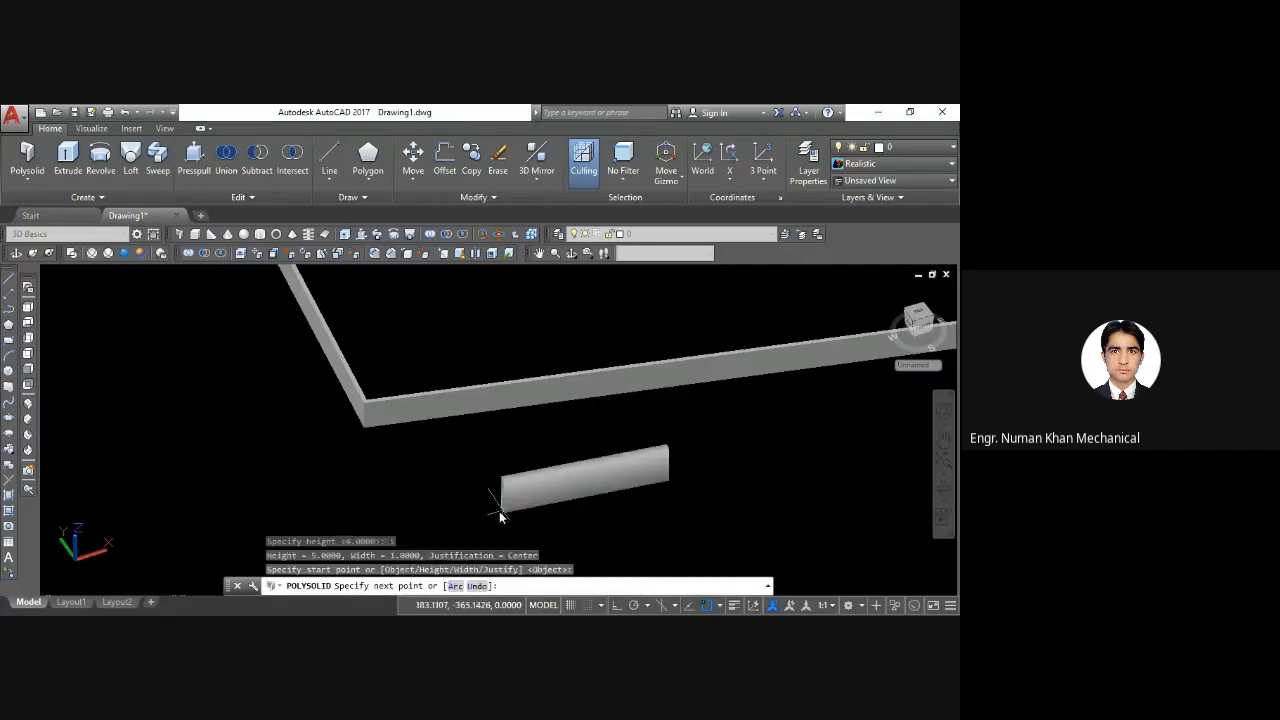
click(376, 533)
click(262, 342)
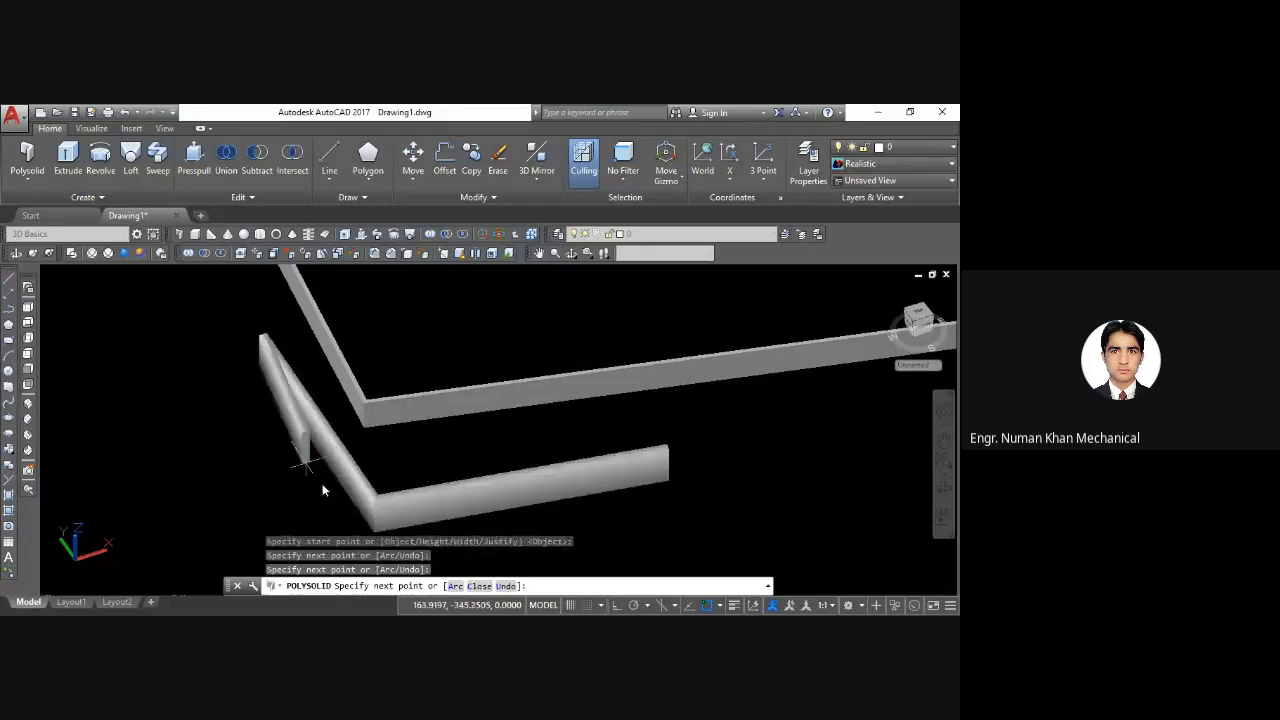
key(Return)
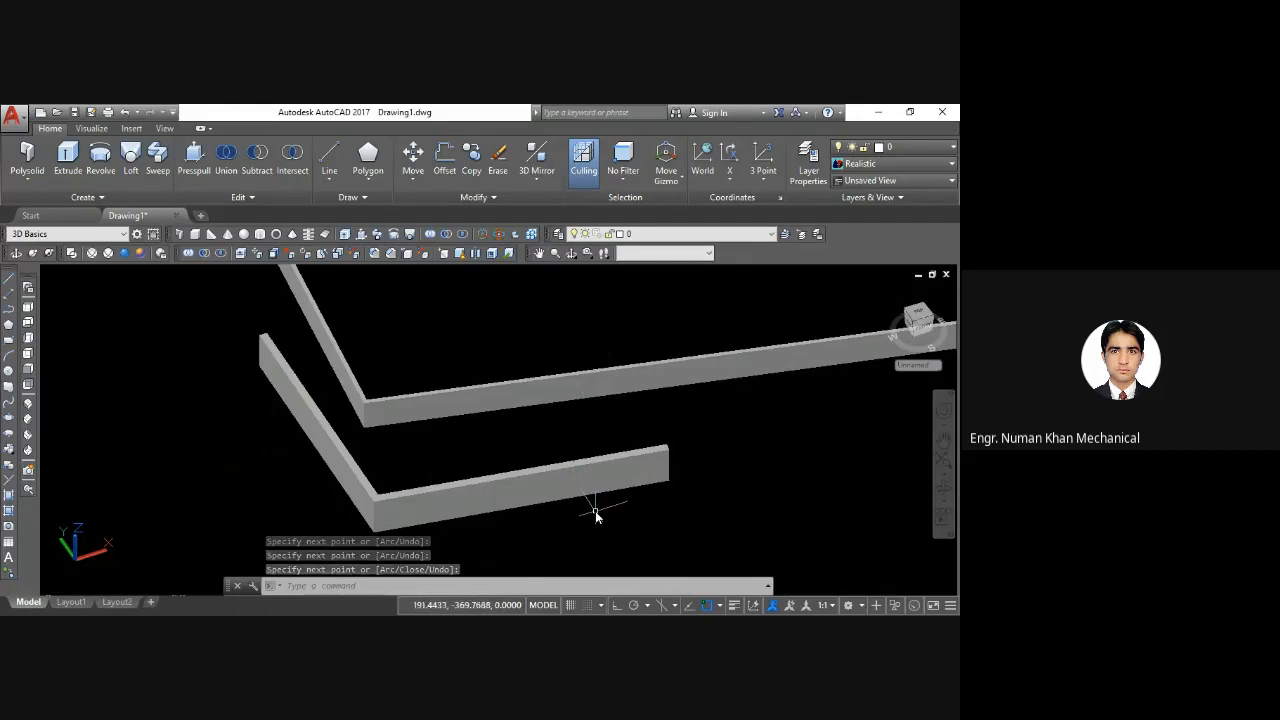
Draw a freehand circle just behind the long front segment of the zigzag wall
text(c)
key(Return)
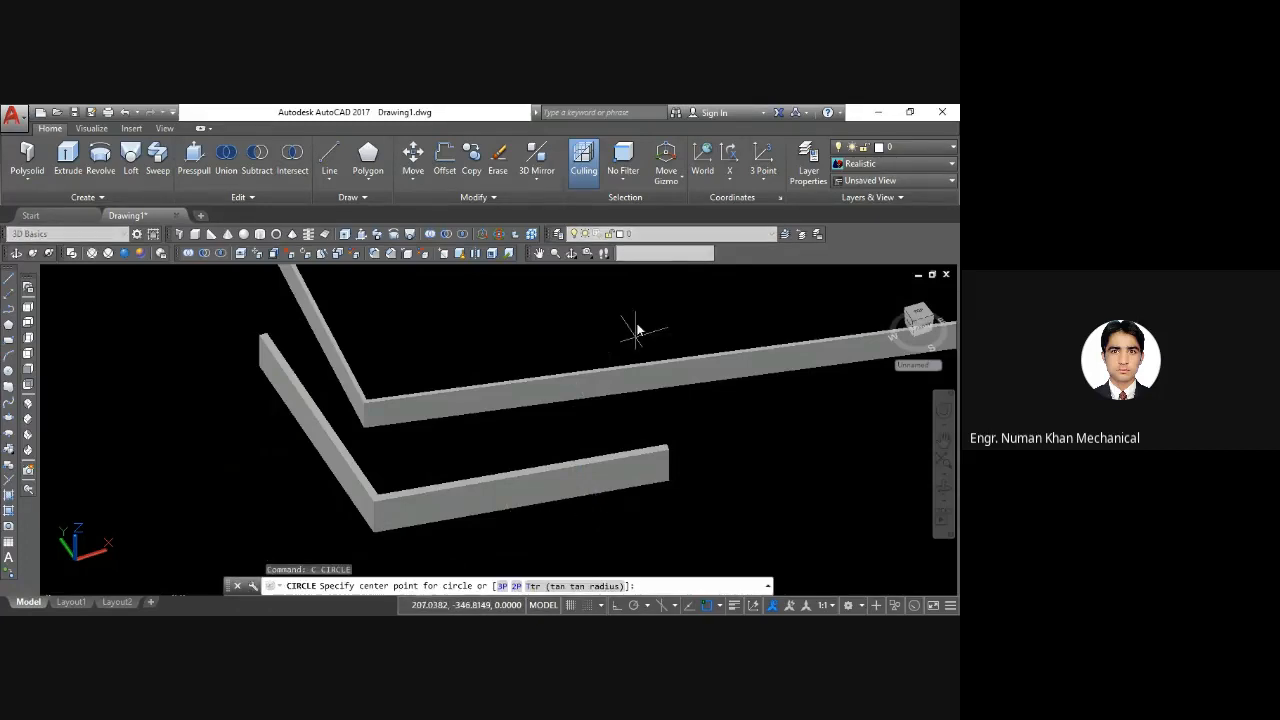
click(641, 300)
click(562, 316)
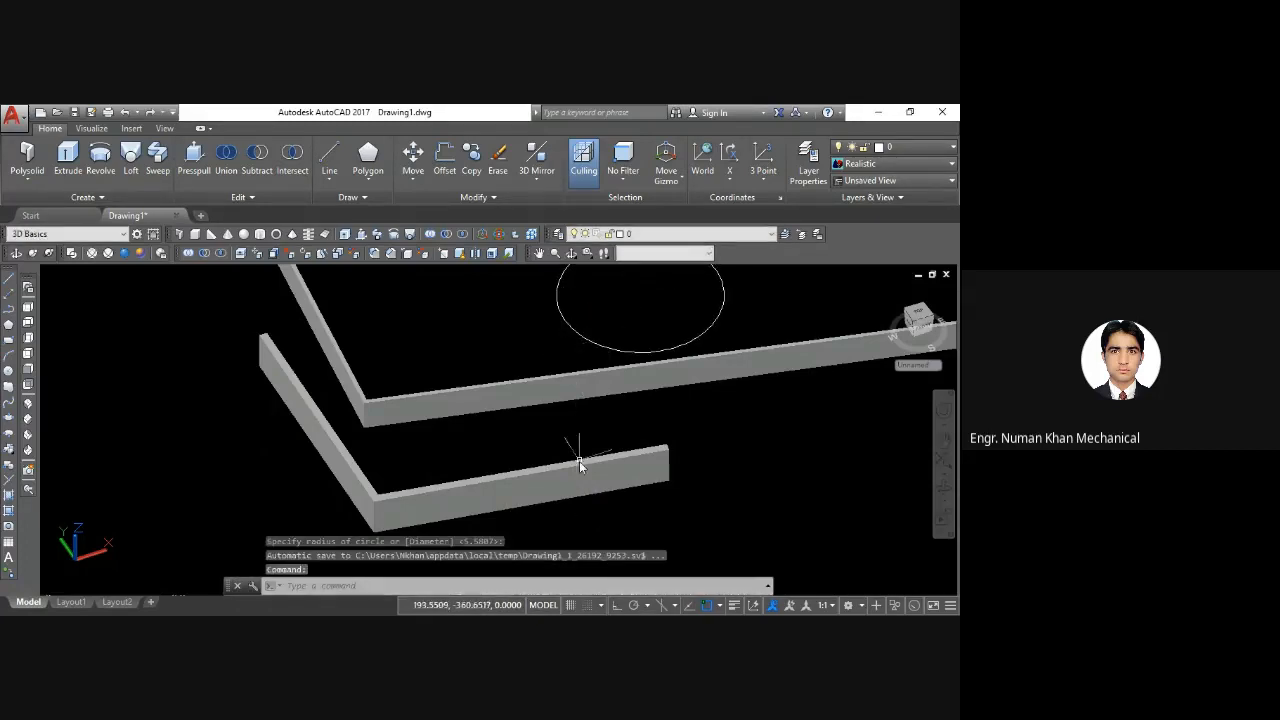
Convert the circle into a ring-shaped wall with the Object option of Polysolid, keeping height 5 and width 1
text(POLYSOLID)
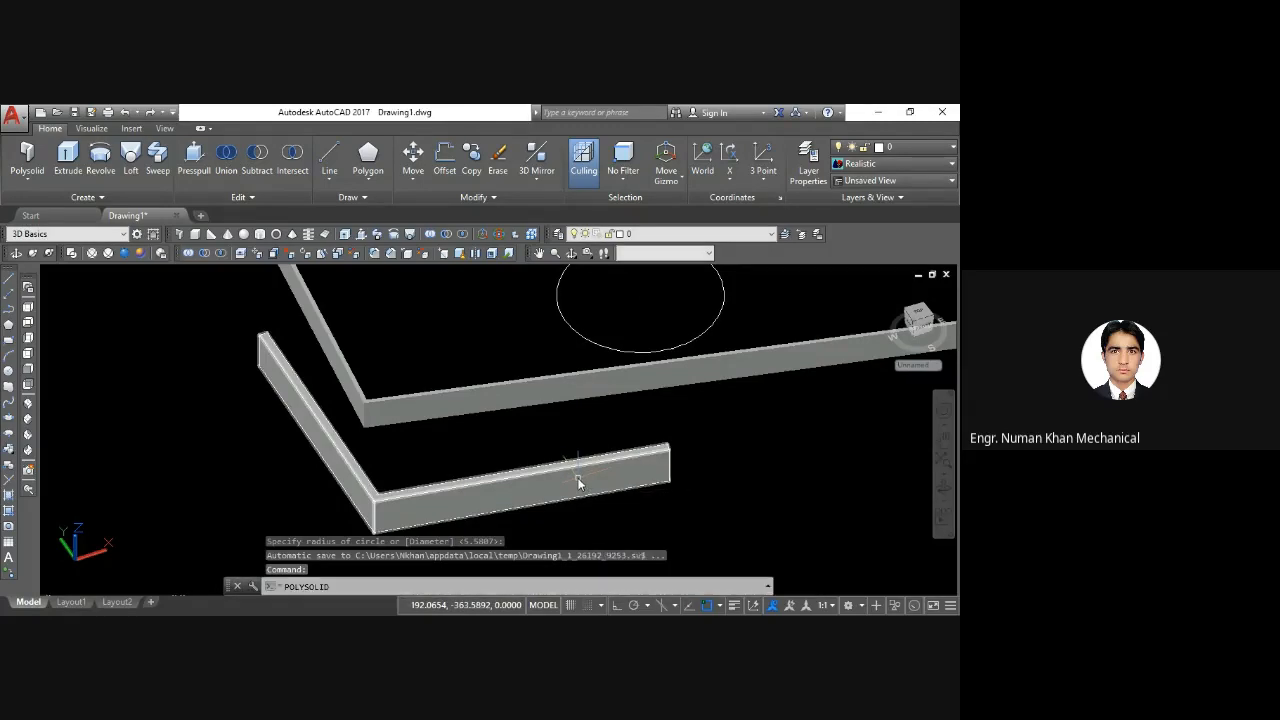
key(Return)
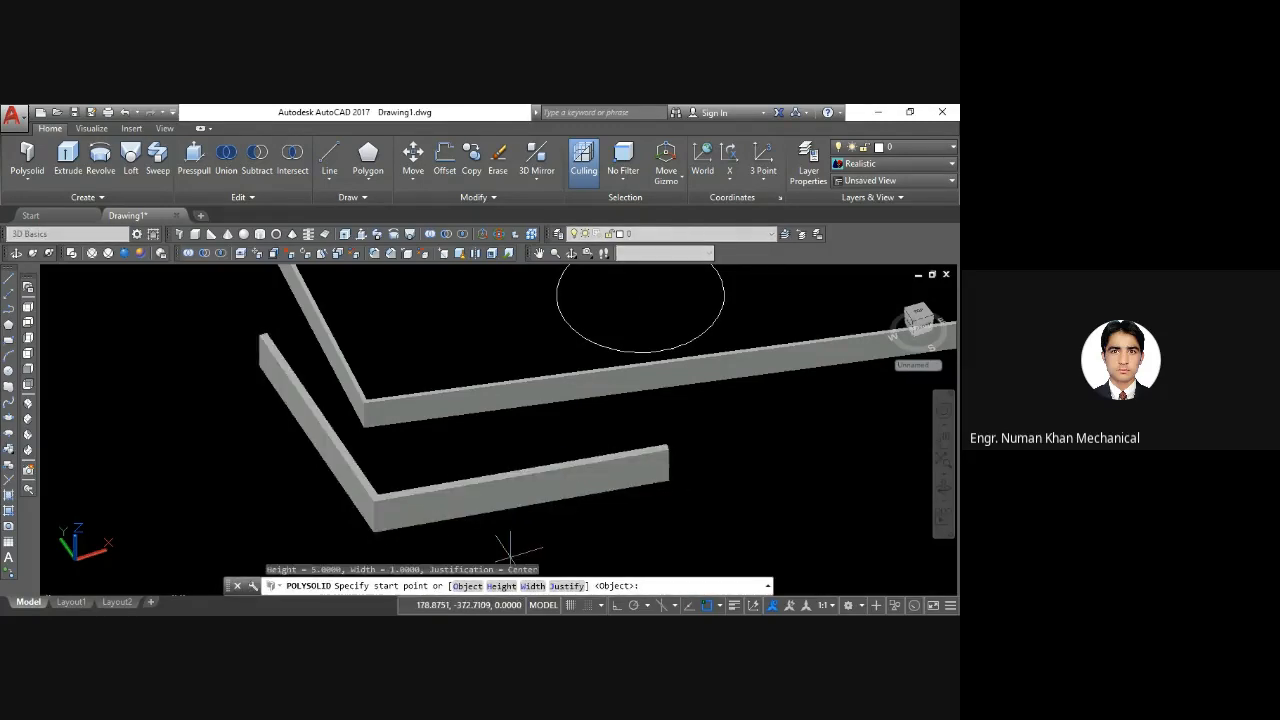
key(Return)
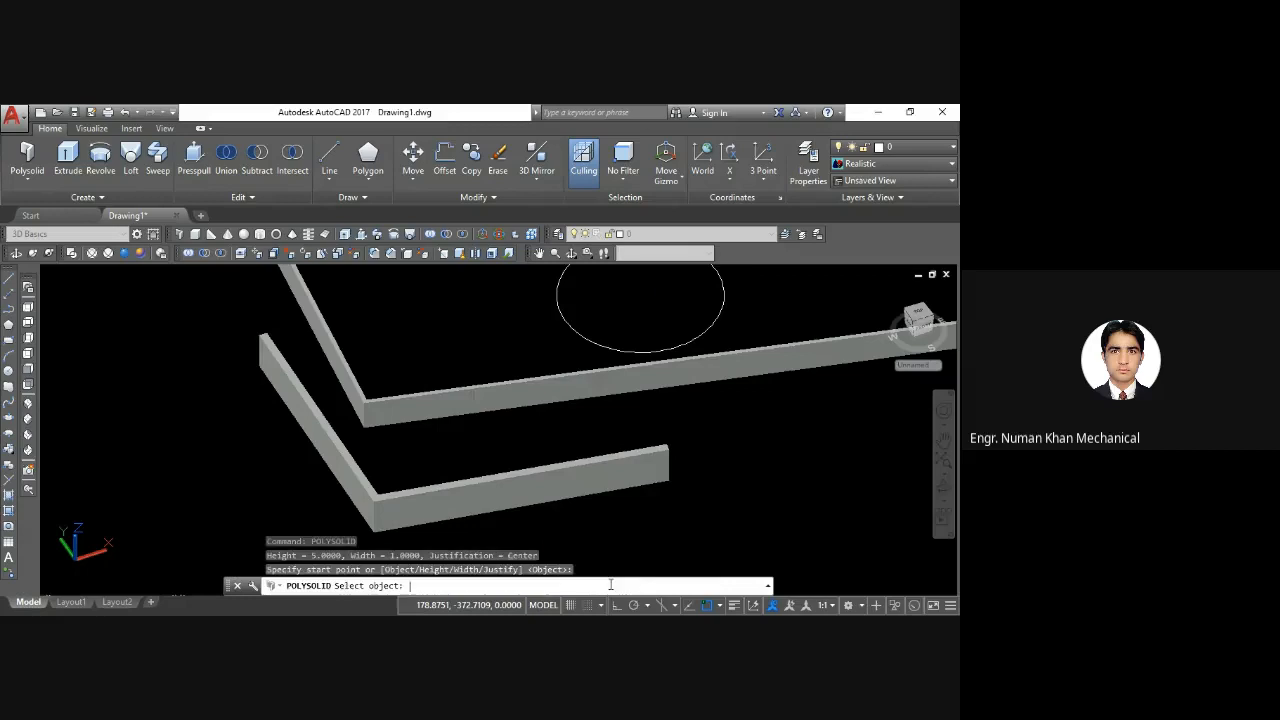
click(560, 323)
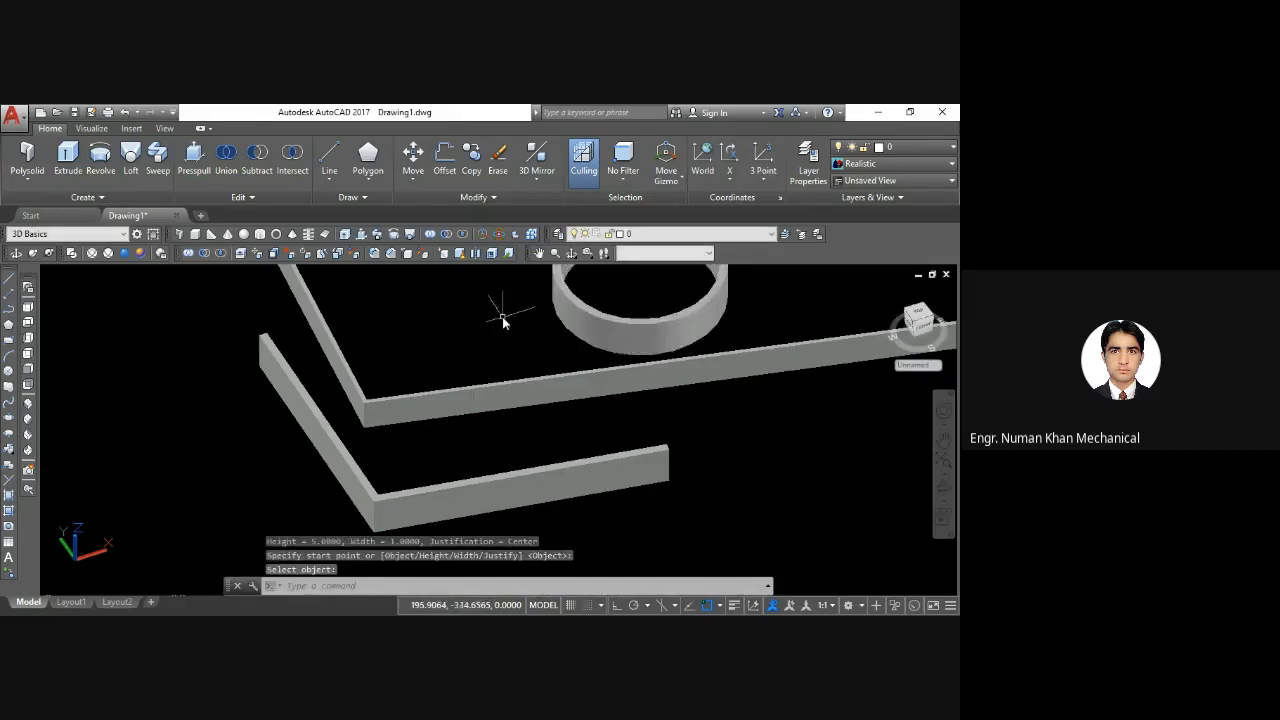
Erase all objects in the drawing
shift+middle_drag(503, 309, 411, 423)
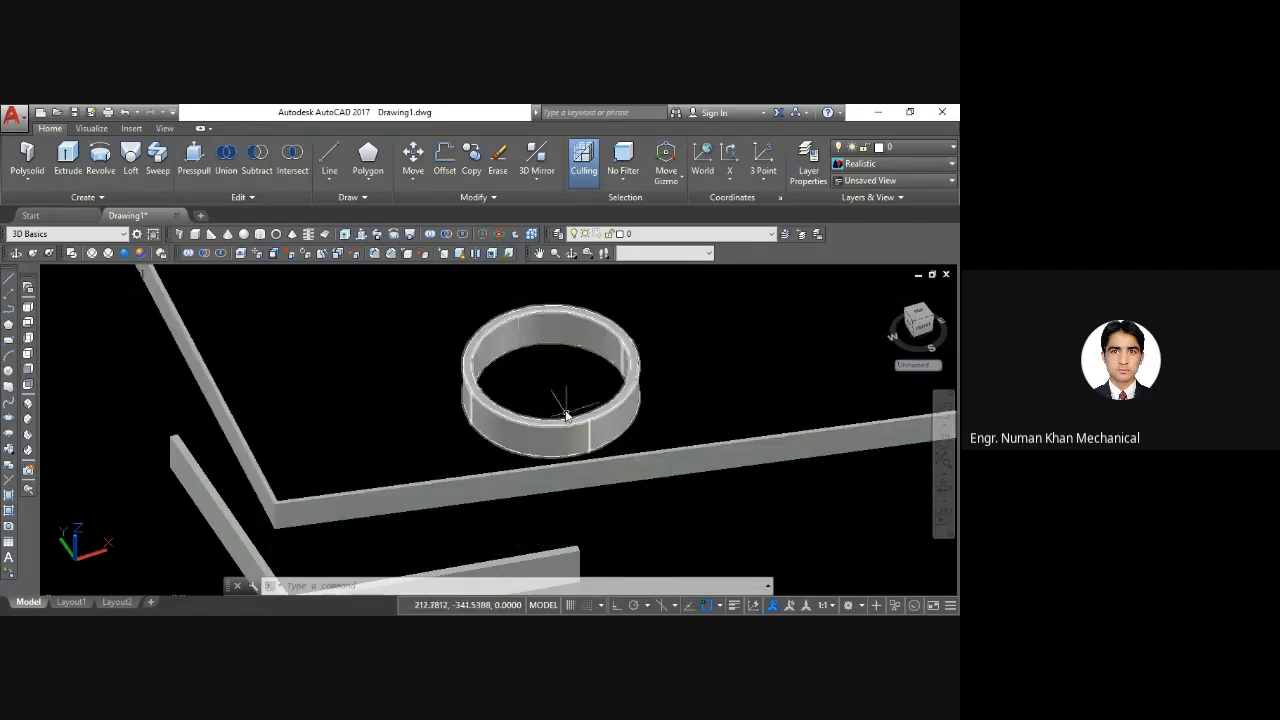
scroll(527, 483, down, 5)
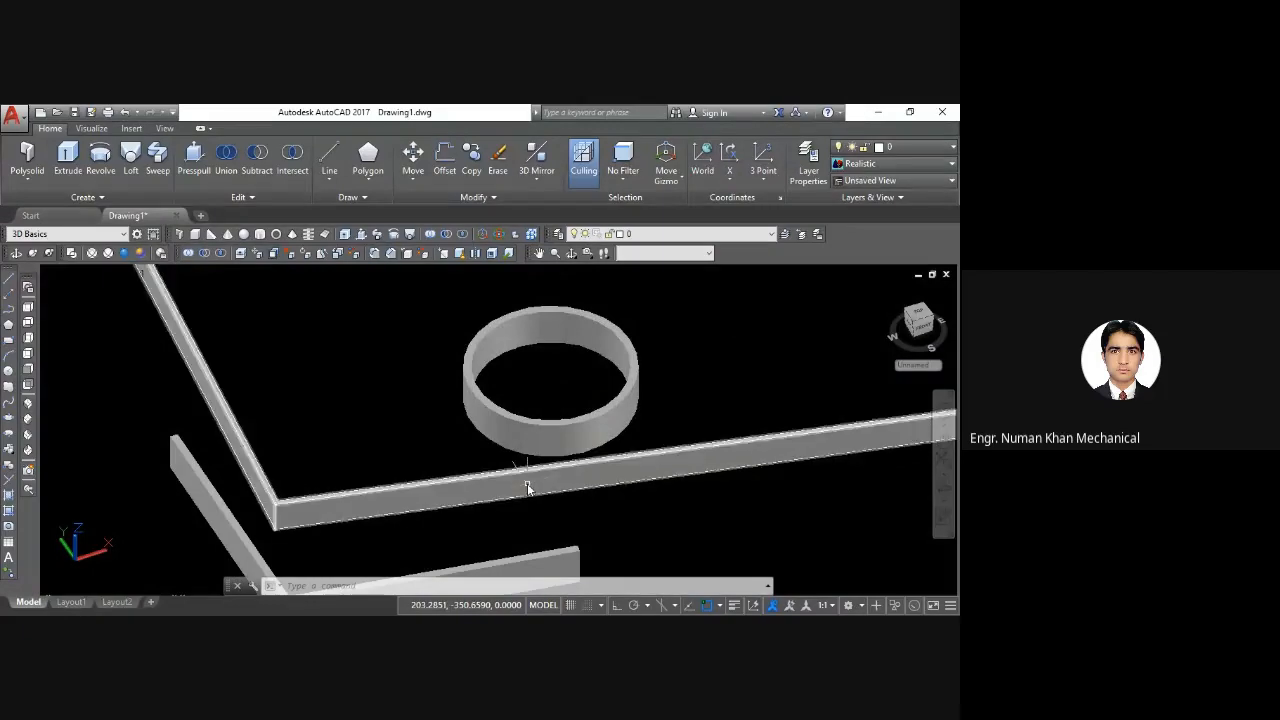
scroll(540, 483, up, 2)
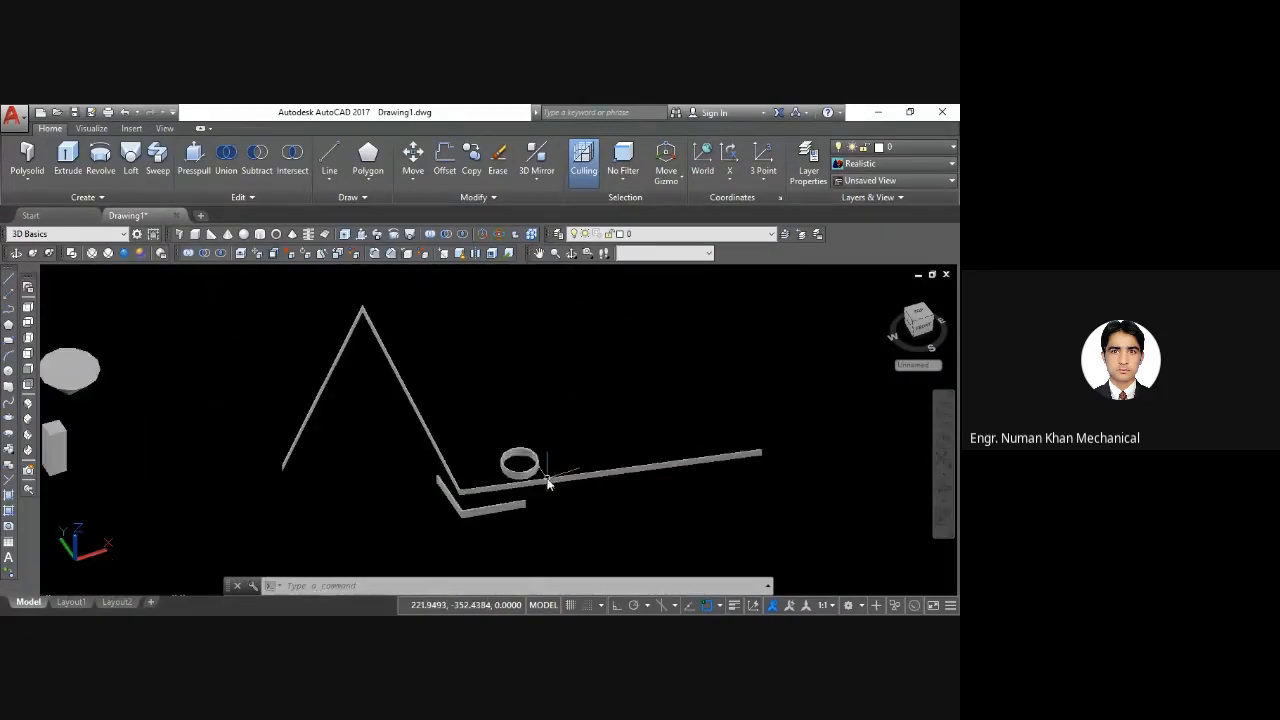
scroll(548, 483, up, 3)
scroll(548, 483, down, 5)
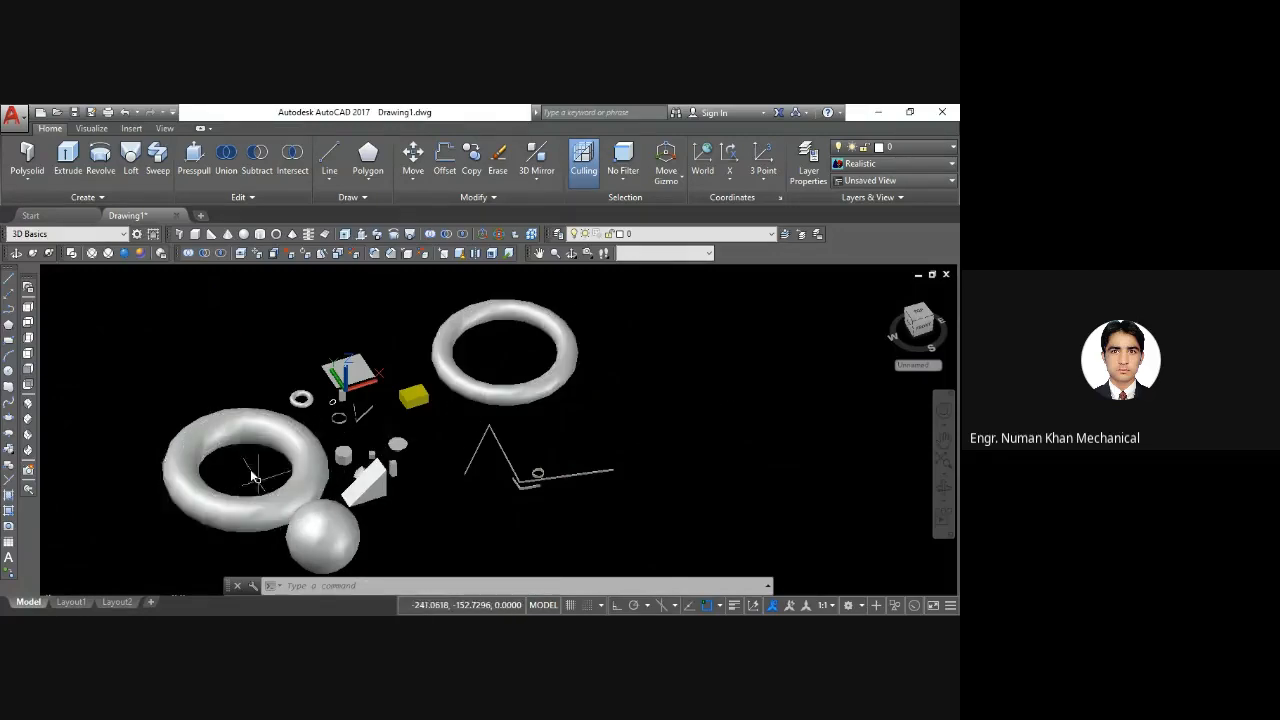
middle_drag(217, 366, 297, 378)
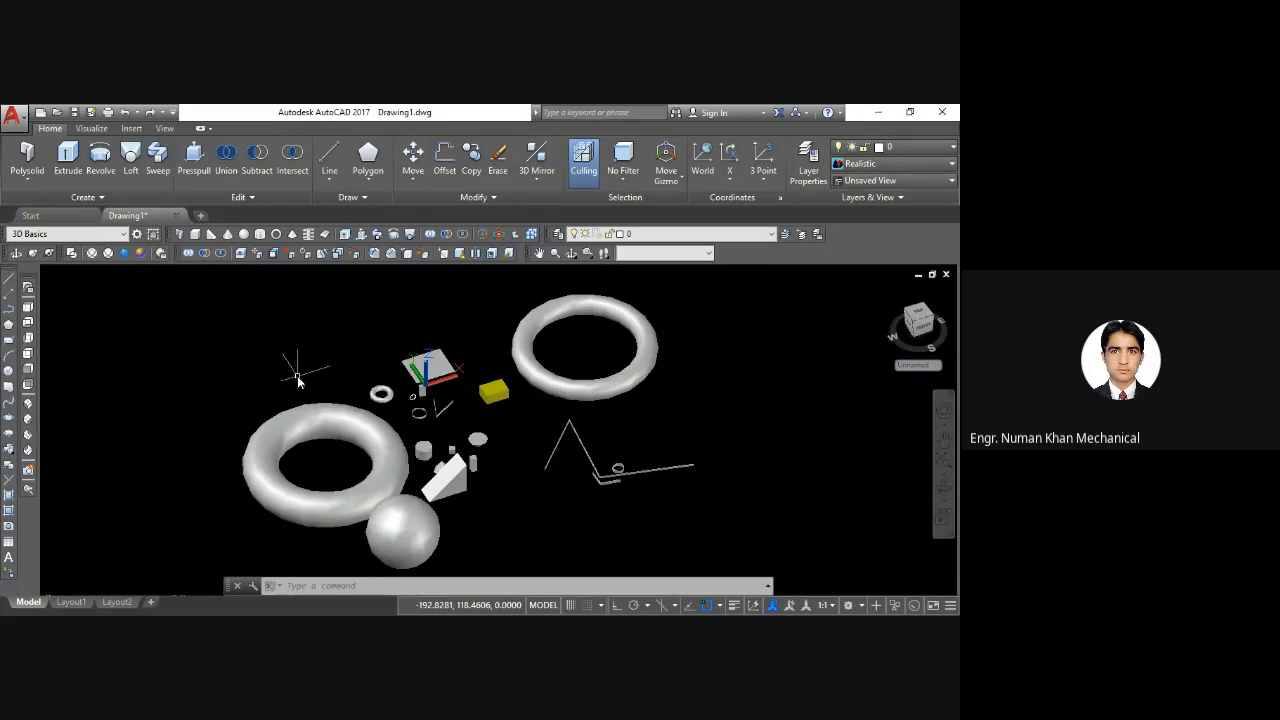
text(e)
key(Return)
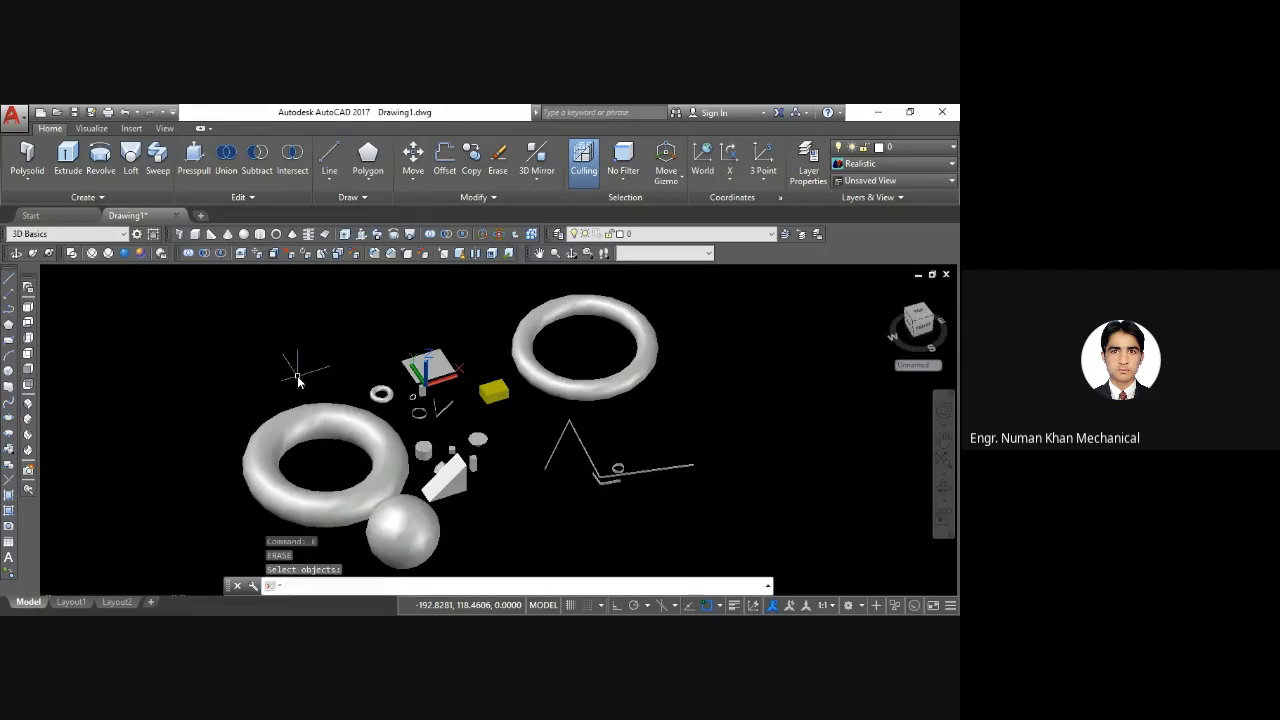
text(ell)
key(Return)
key(Return)
Zoom the empty drawing to All, and set the Top view followed by the SE Isometric view
text(z)
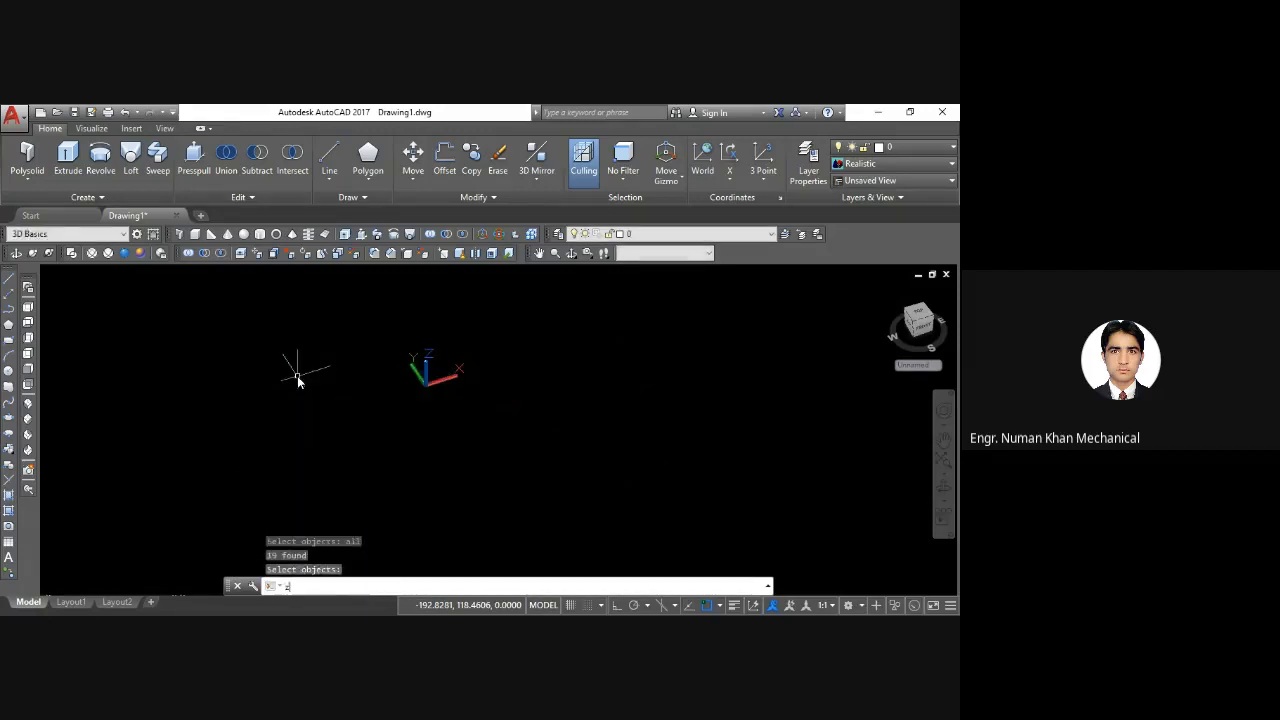
key(Return)
text(a)
key(Return)
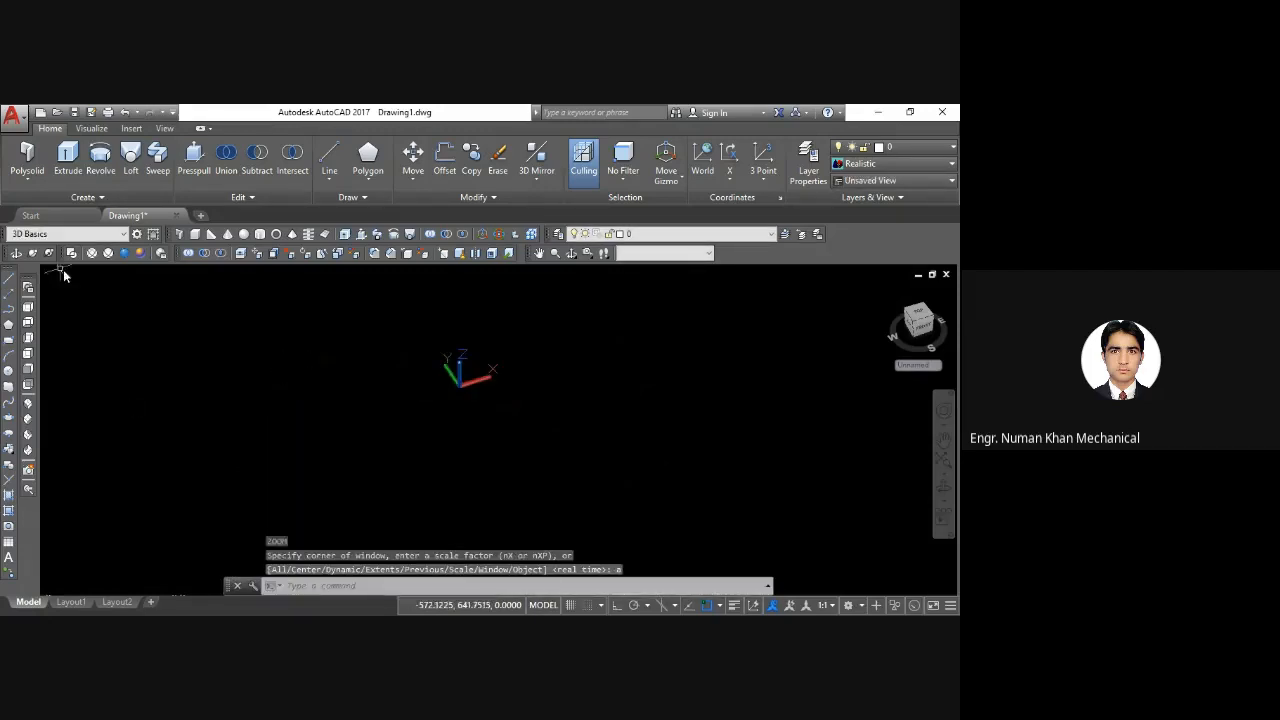
click(28, 306)
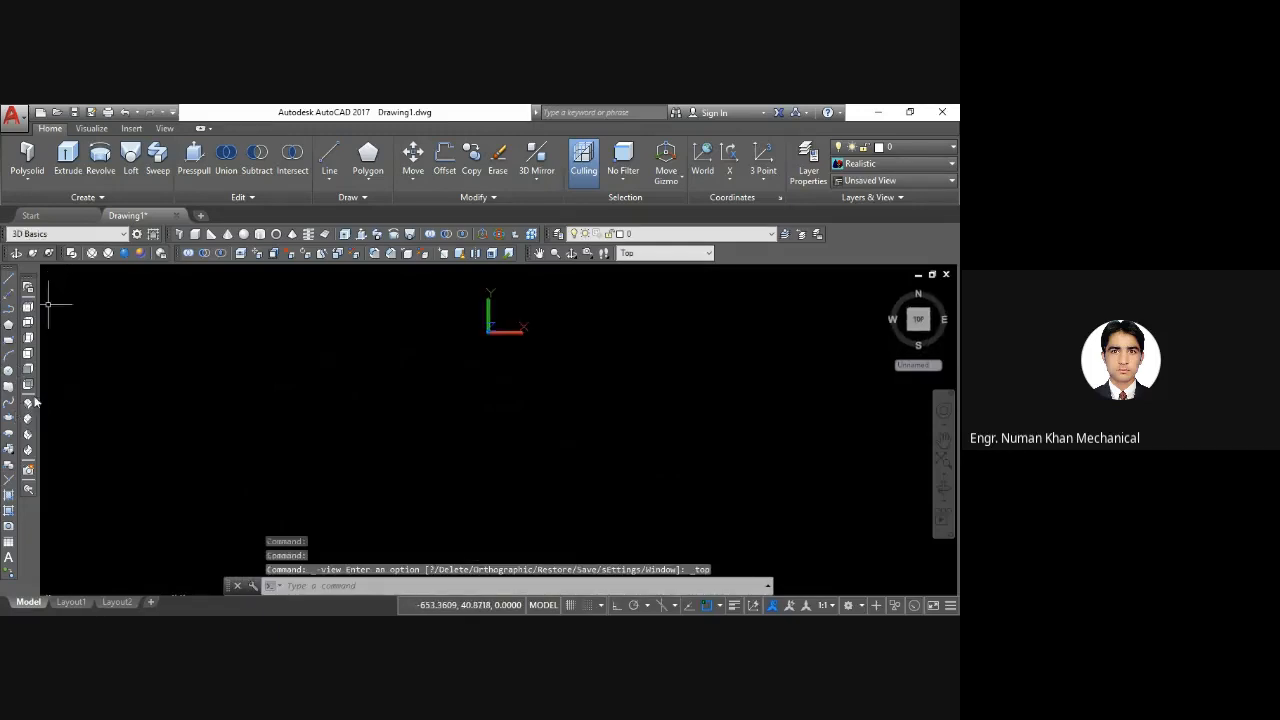
click(29, 420)
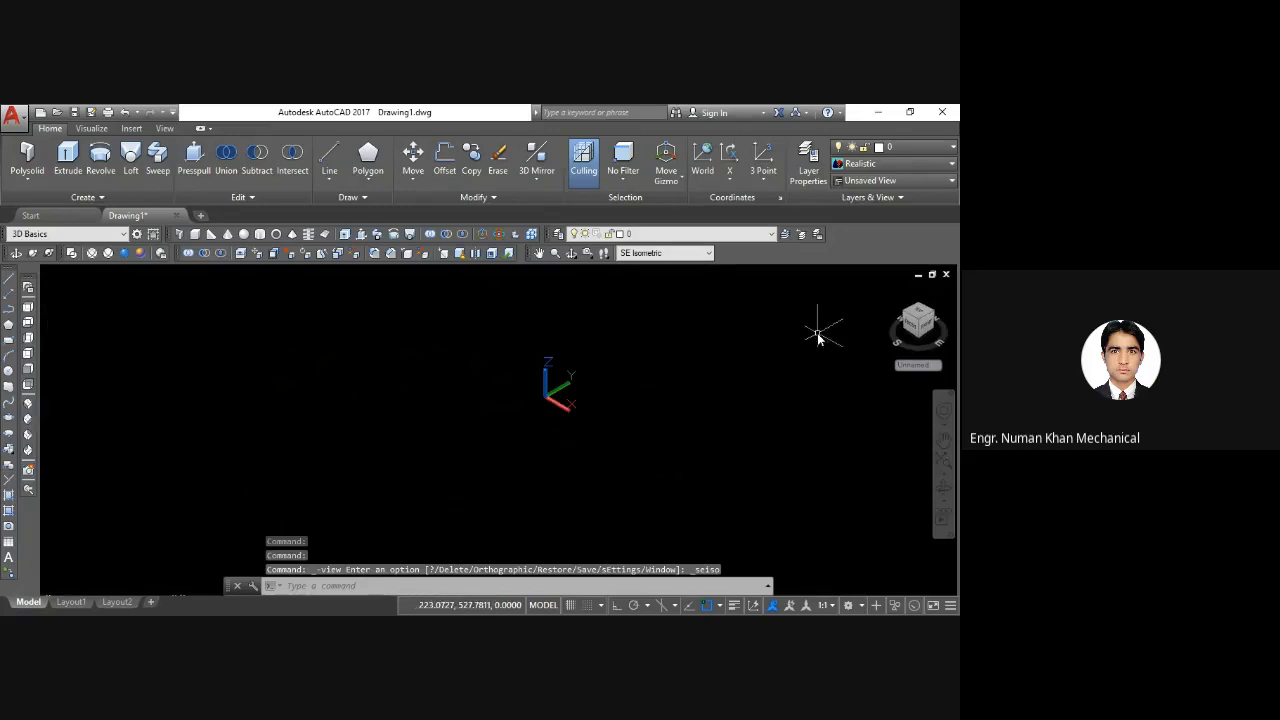
scroll(470, 429, down, 2)
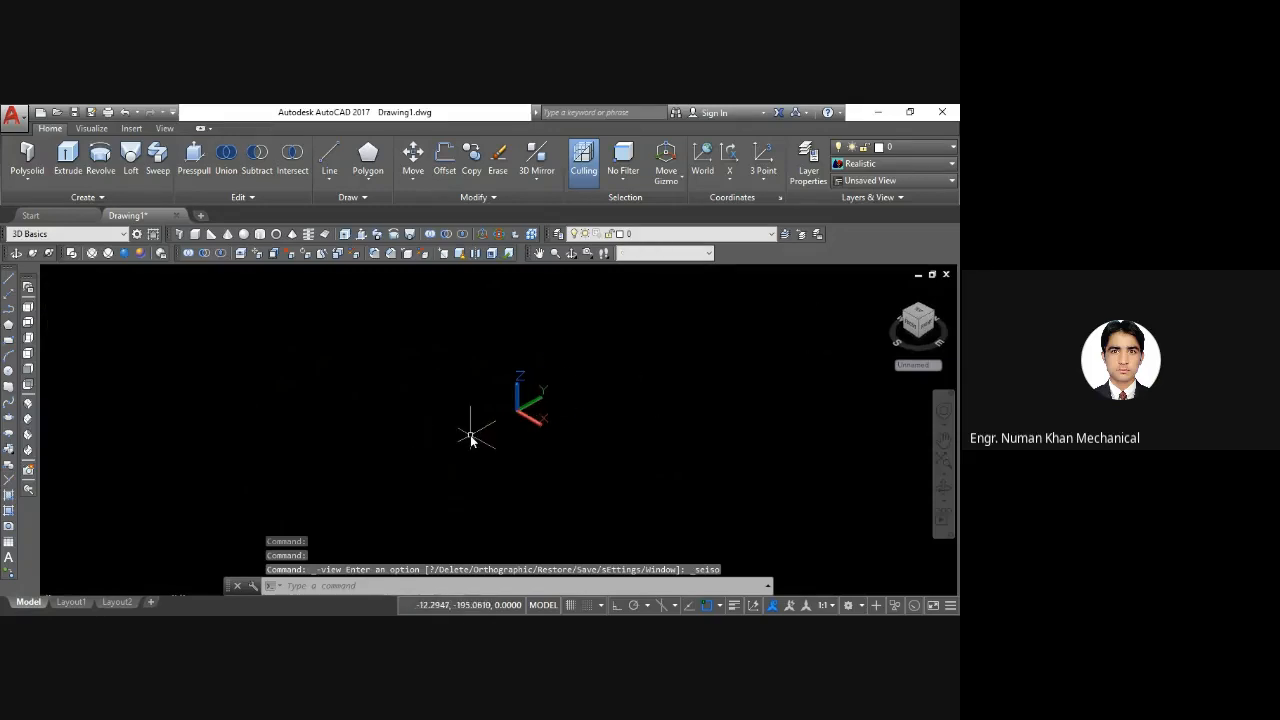
middle_click(563, 368)
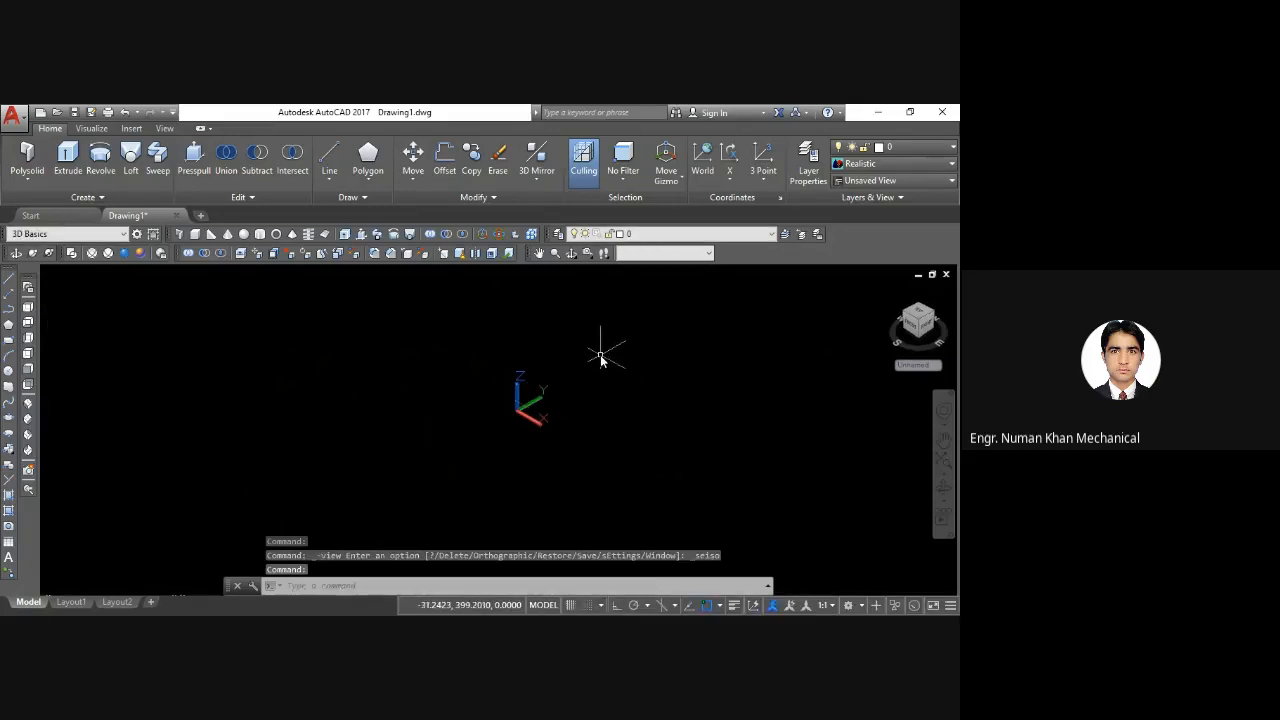
scroll(601, 360, up, 1)
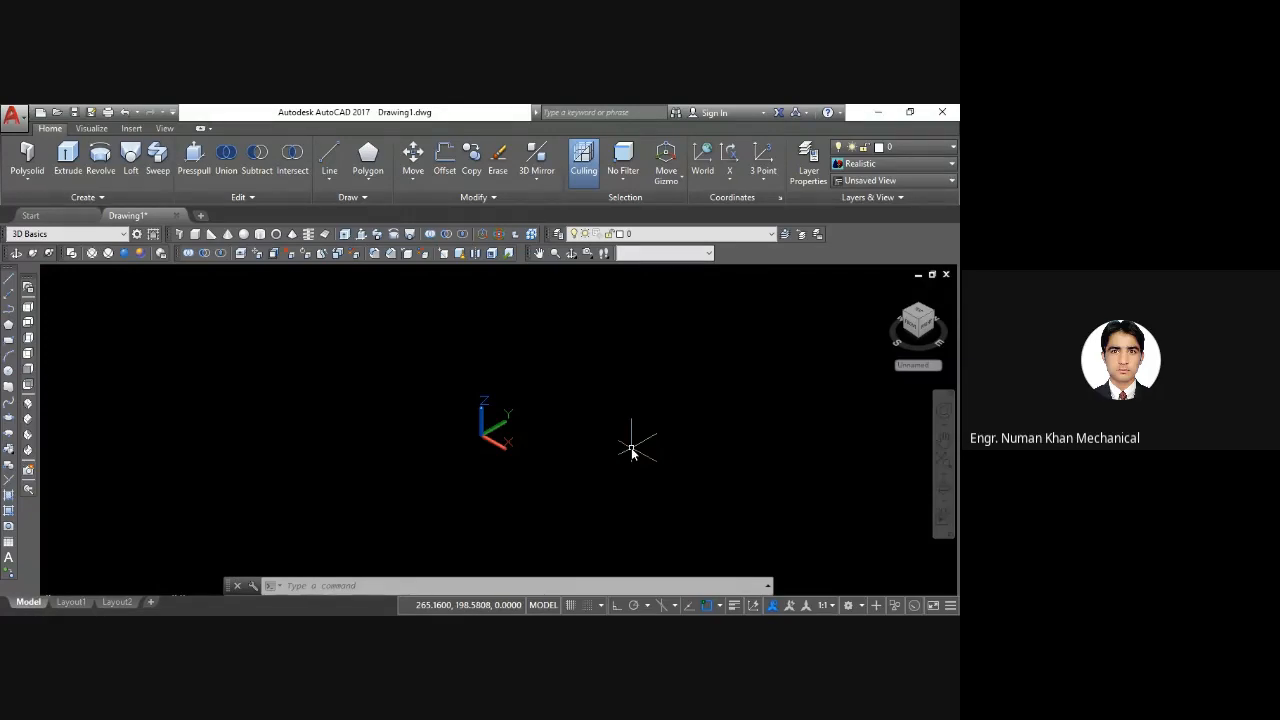
Draw a circle in the empty area to the right of the origin
text(C)
key(Return)
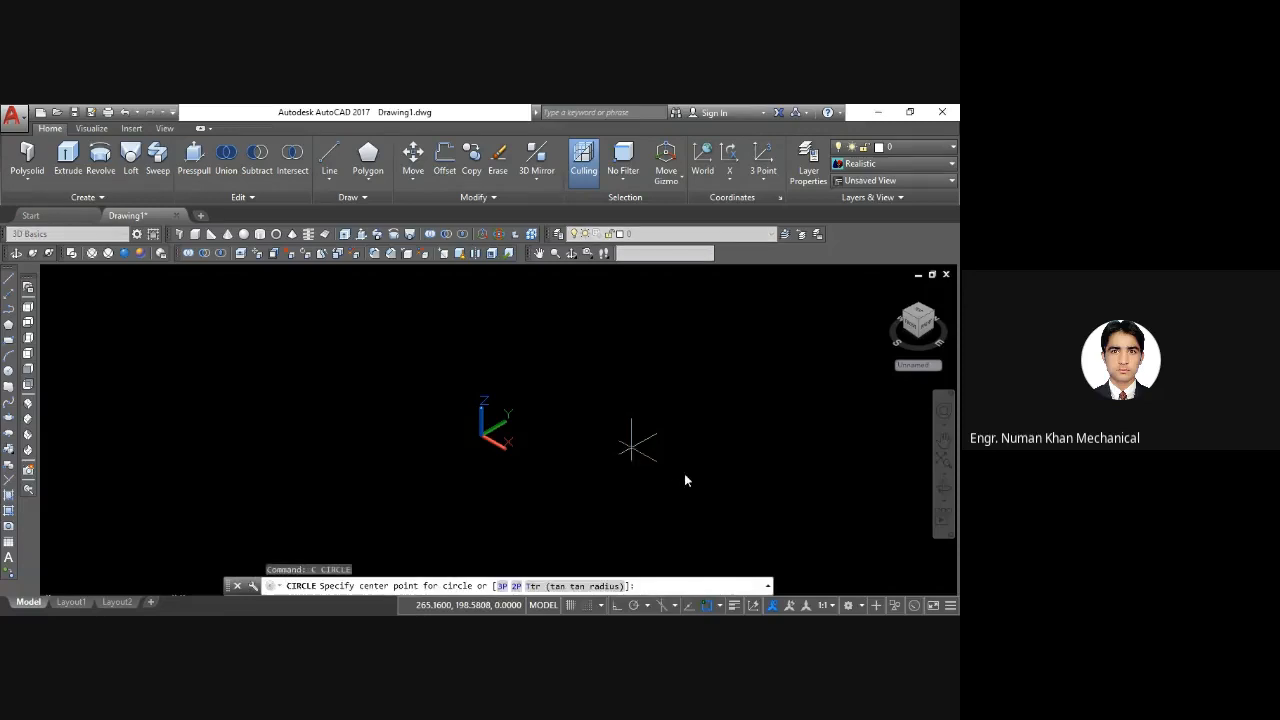
click(691, 475)
key(Return)
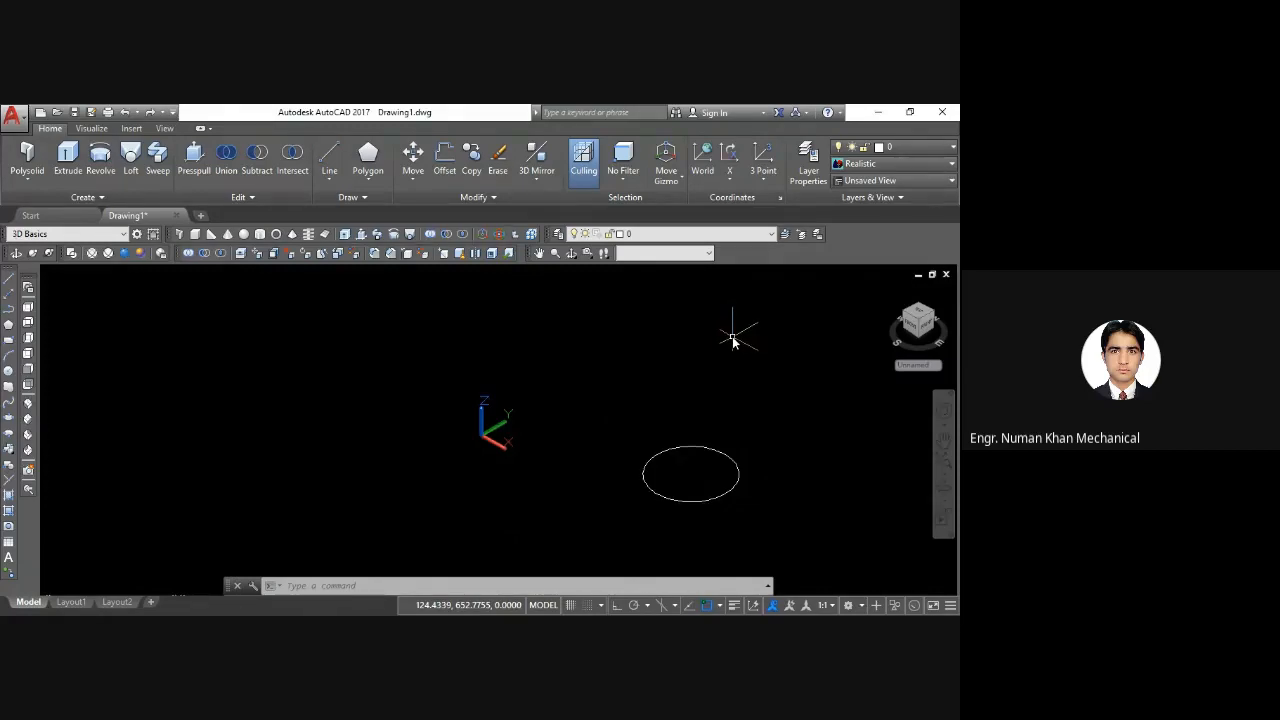
Extrude the circle into a solid disc with a height of 50
text(EXT)
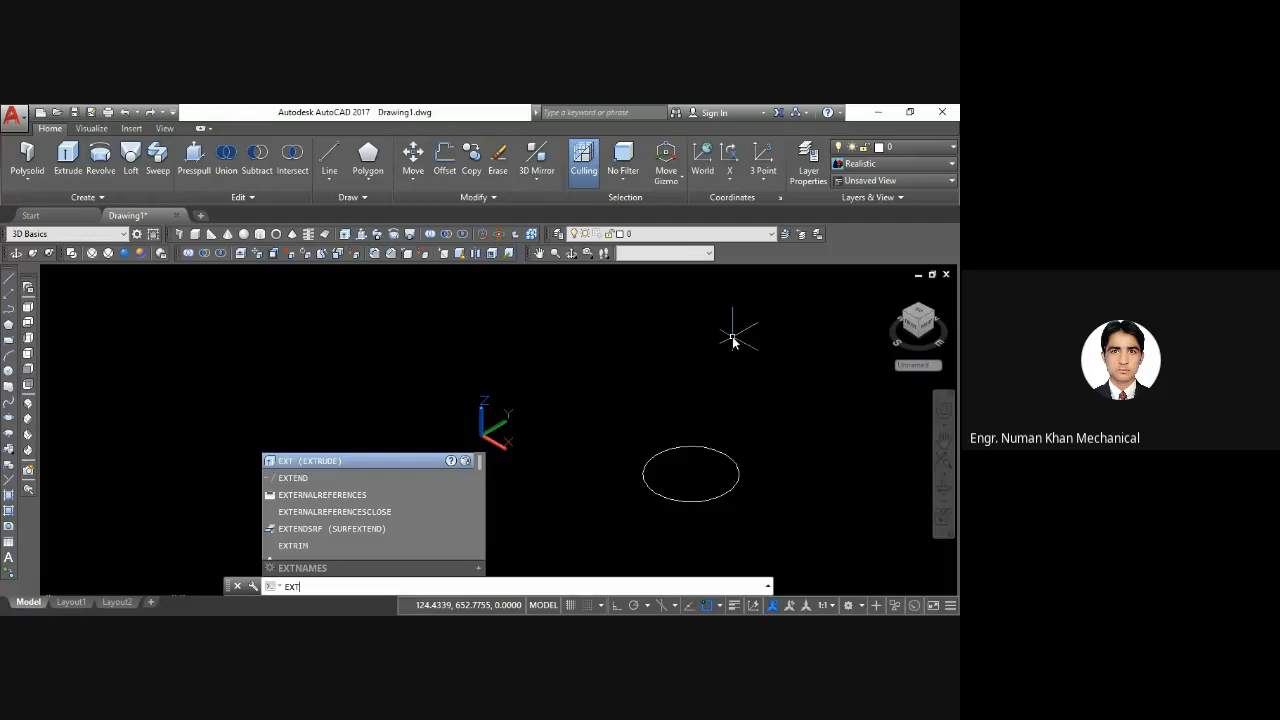
key(Return)
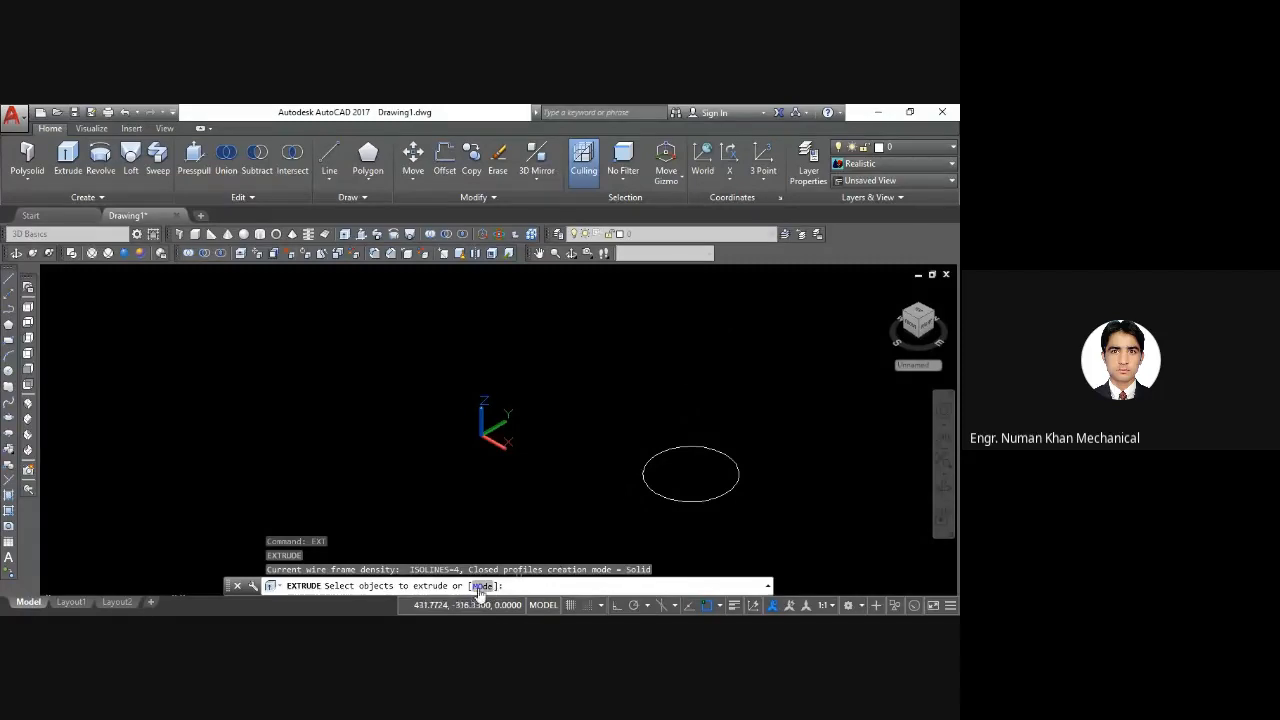
click(687, 503)
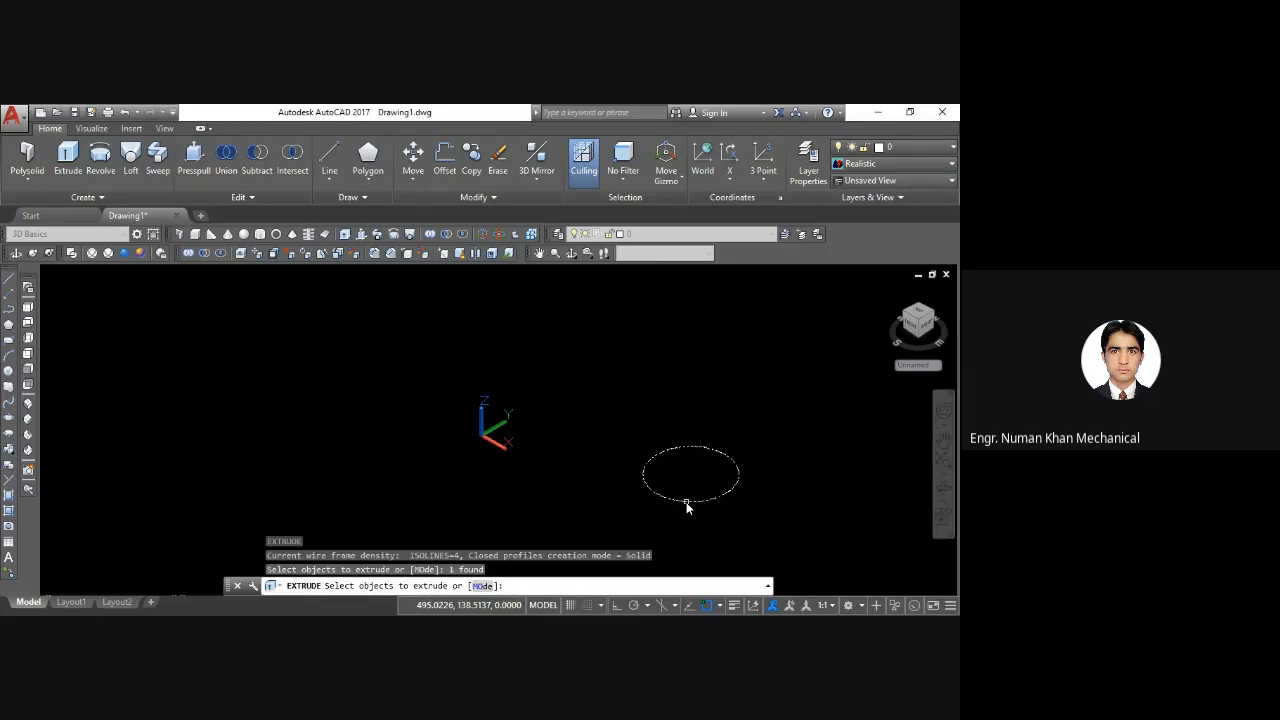
key(Return)
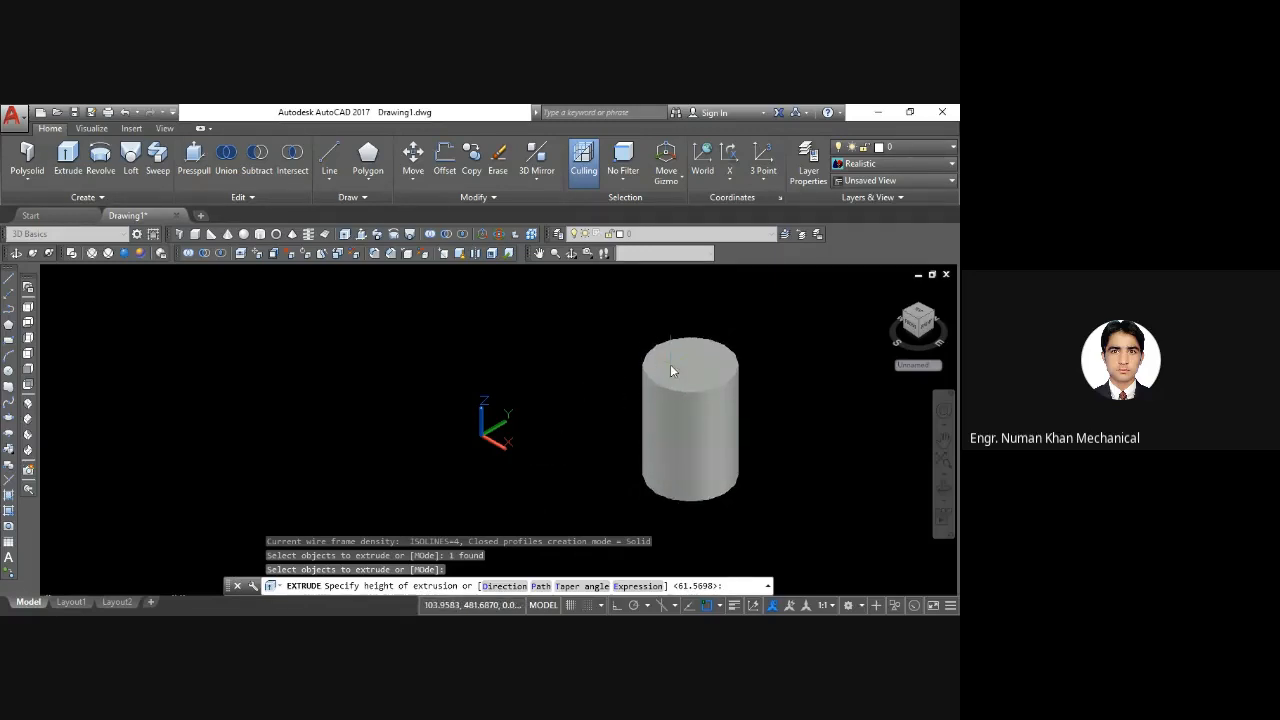
text(50)
key(Return)
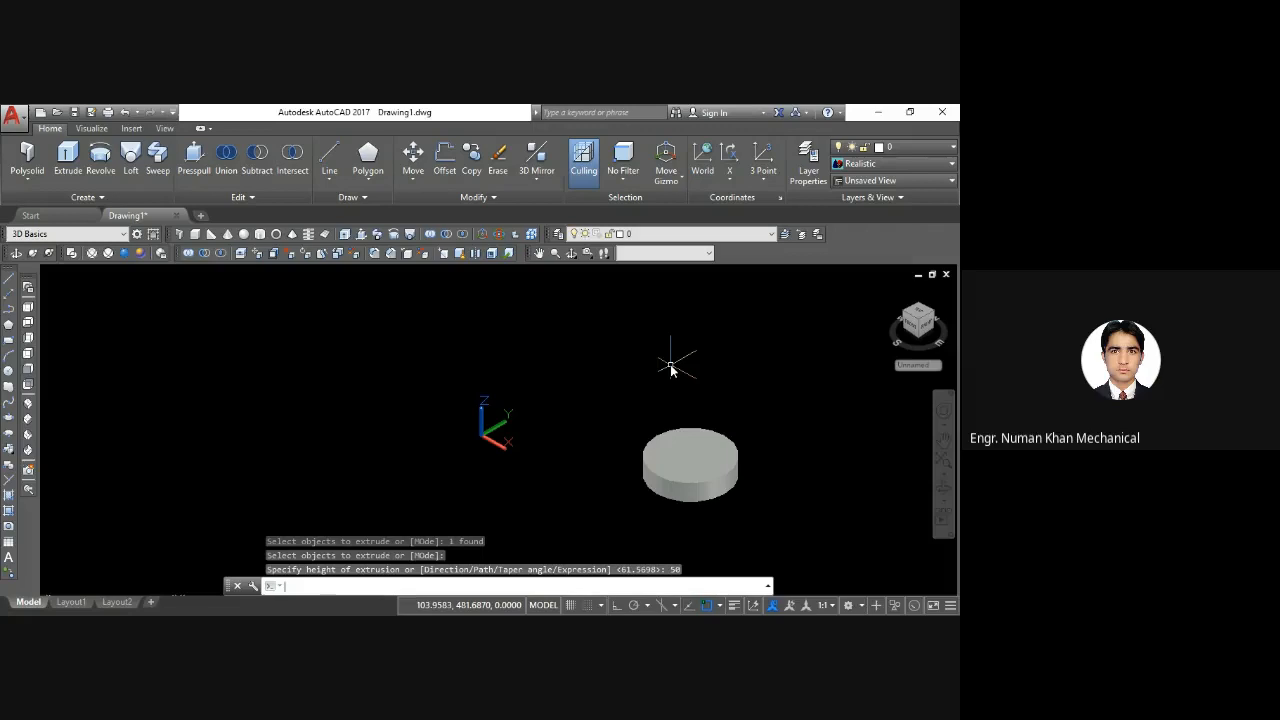
Start a line with its first point in the empty area in front of the origin, away from the disc
text(l)
key(Return)
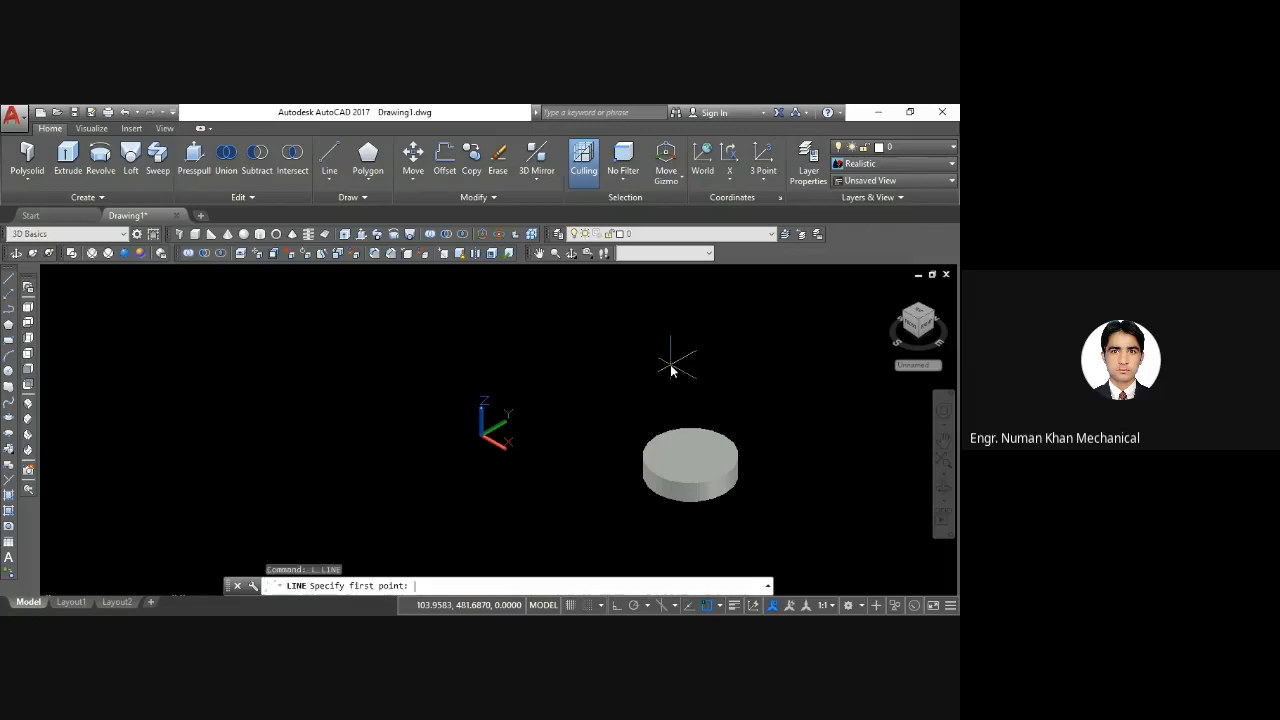
click(326, 523)
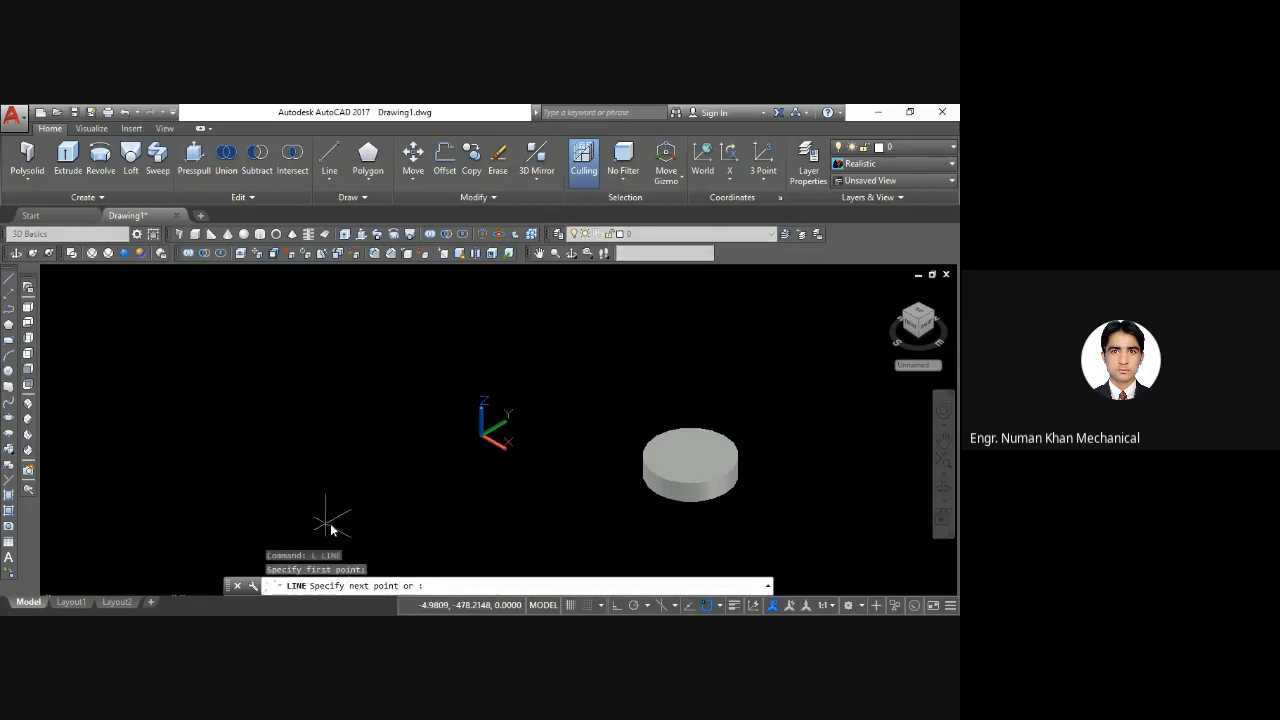
Draw an open three-segment line profile in the empty area beside the cylinder, leaving a gap between its ends
click(437, 399)
click(166, 375)
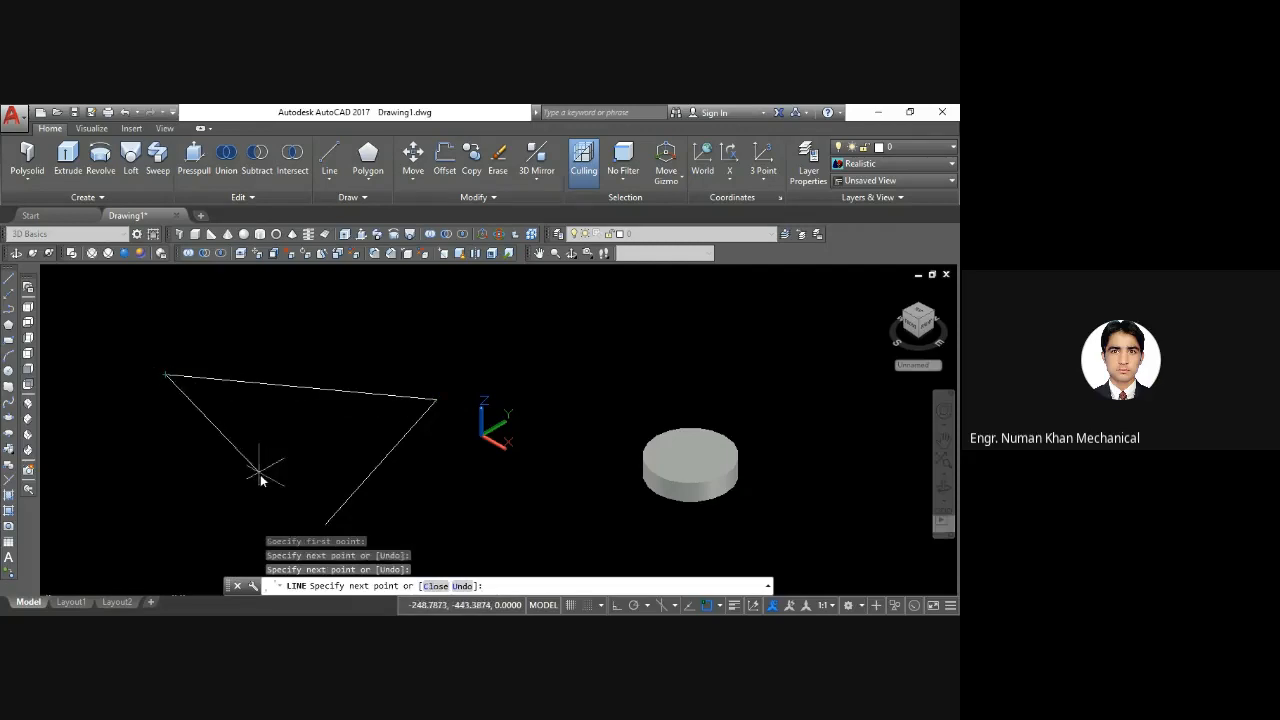
click(289, 497)
key(Return)
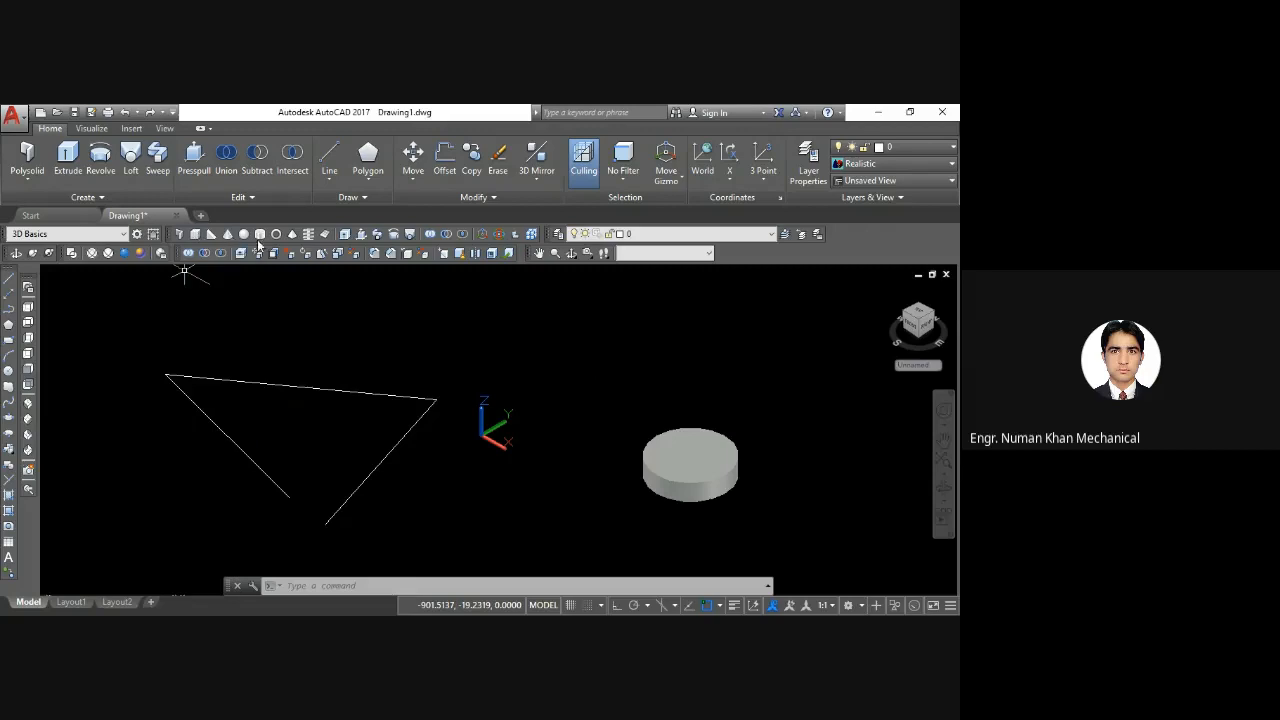
Extrude the three lines of the open profile upward about 255 units
click(346, 236)
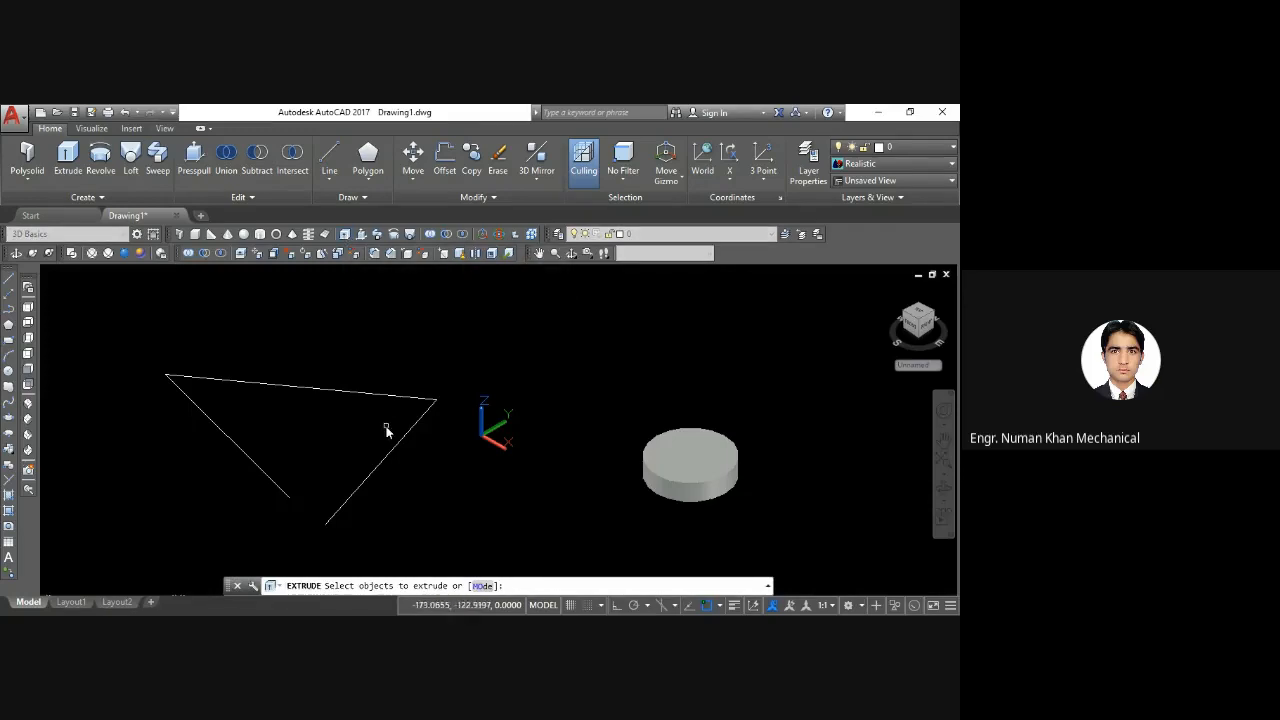
click(466, 360)
click(138, 481)
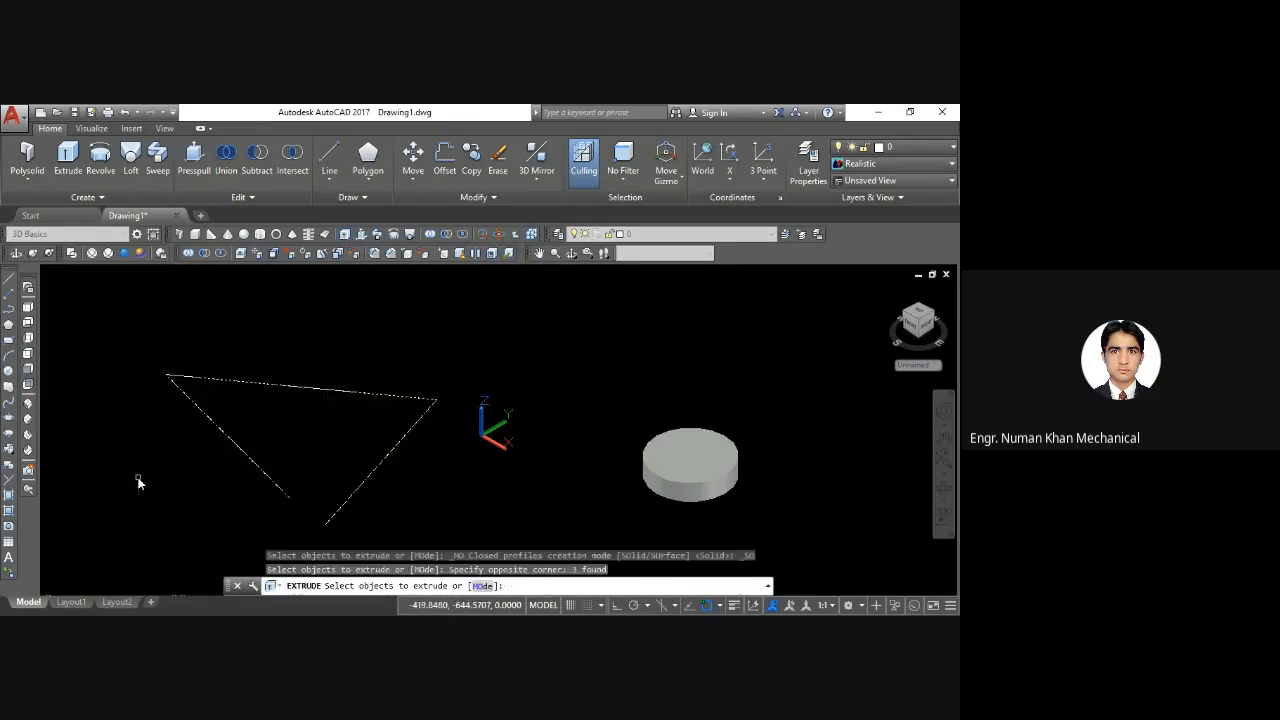
key(Return)
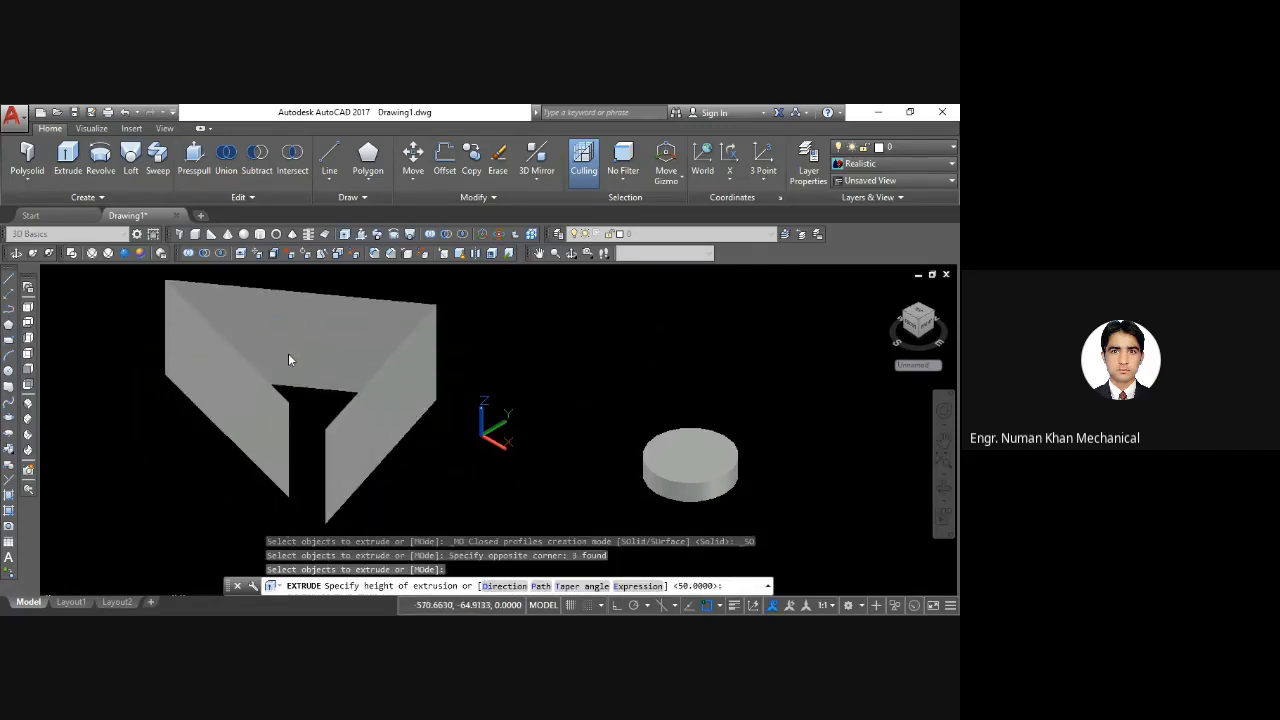
click(288, 360)
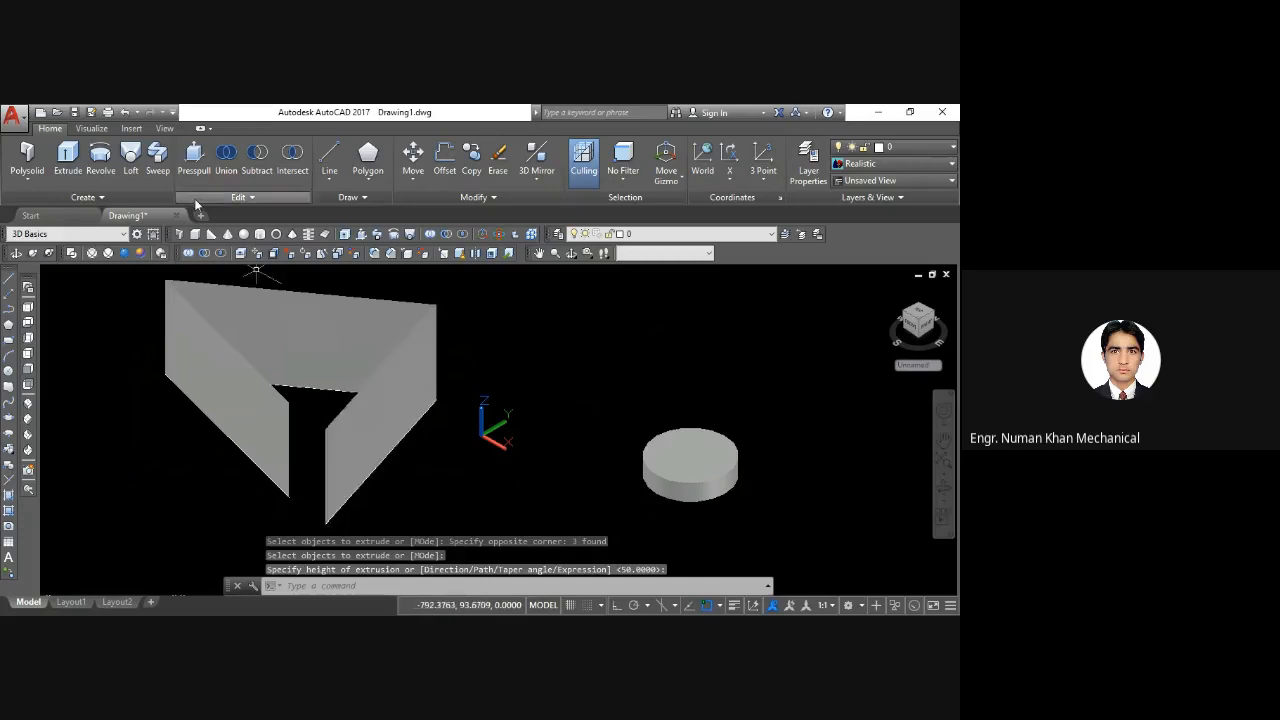
Inspect the extruded walls in the Wireframe visual style and return to the shaded display
click(80, 254)
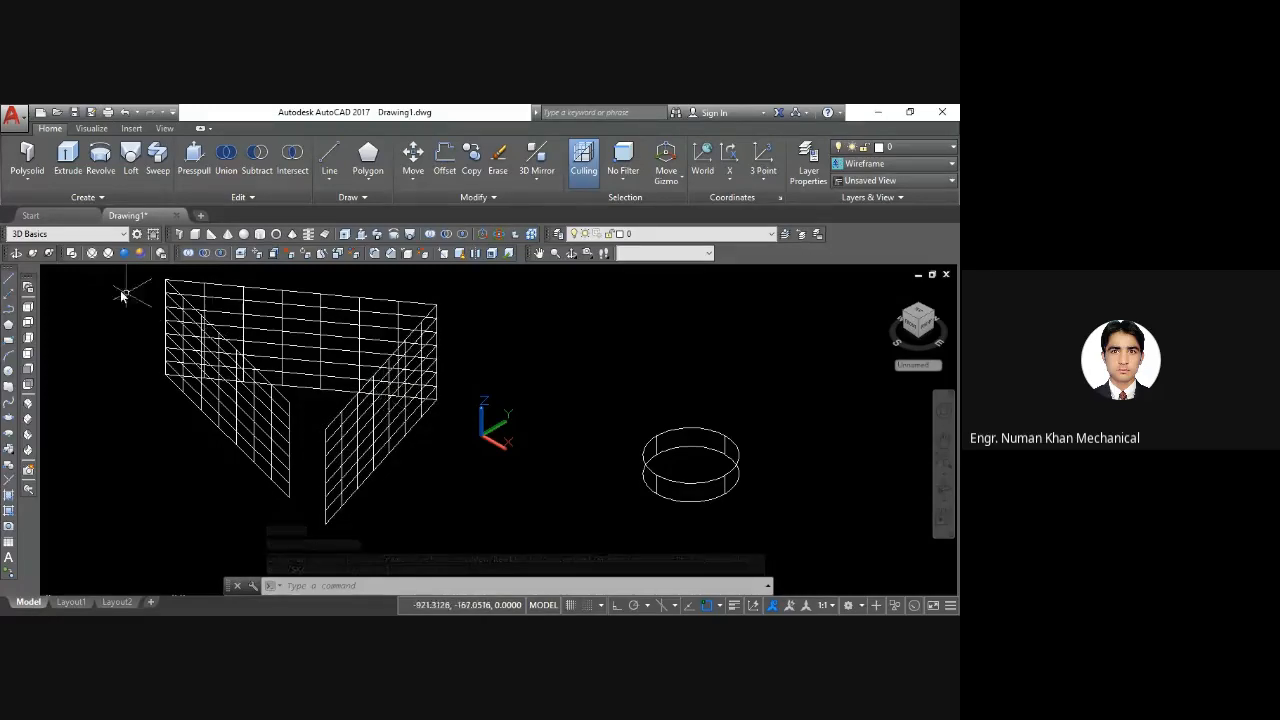
click(108, 253)
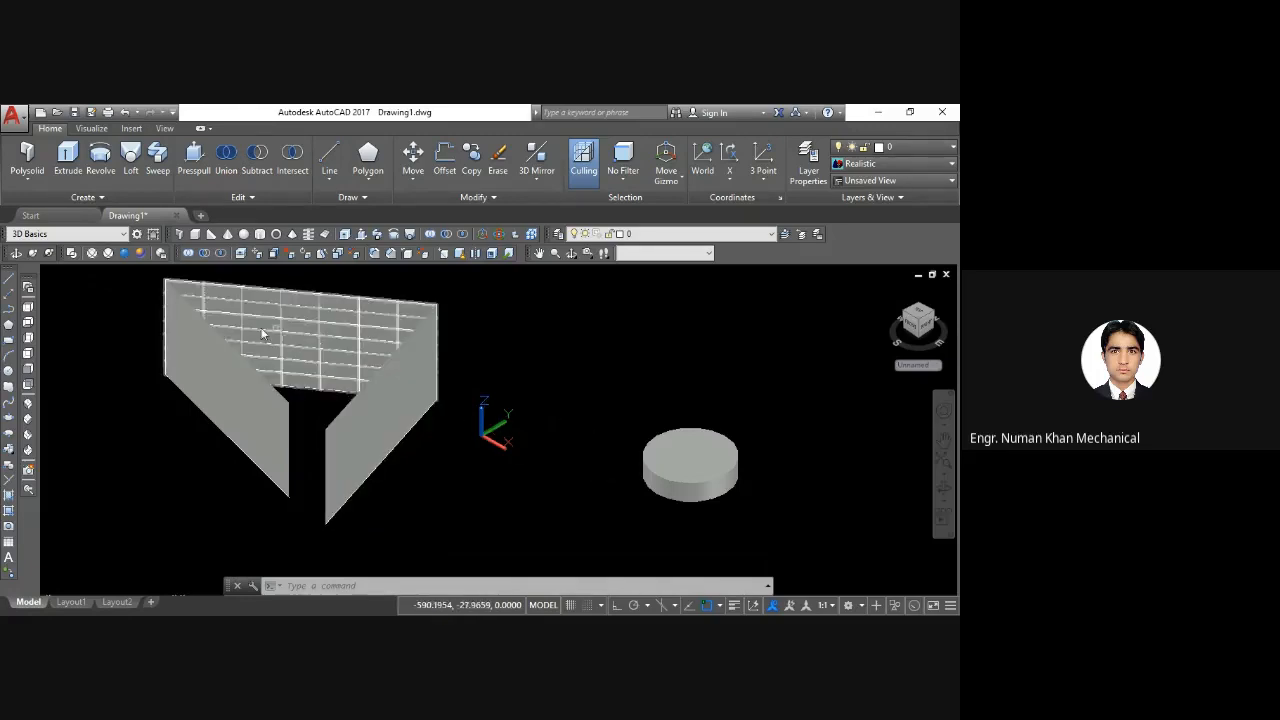
Draw a closed triangle from three separate line segments in the empty area behind the cylinder
text(l)
key(Return)
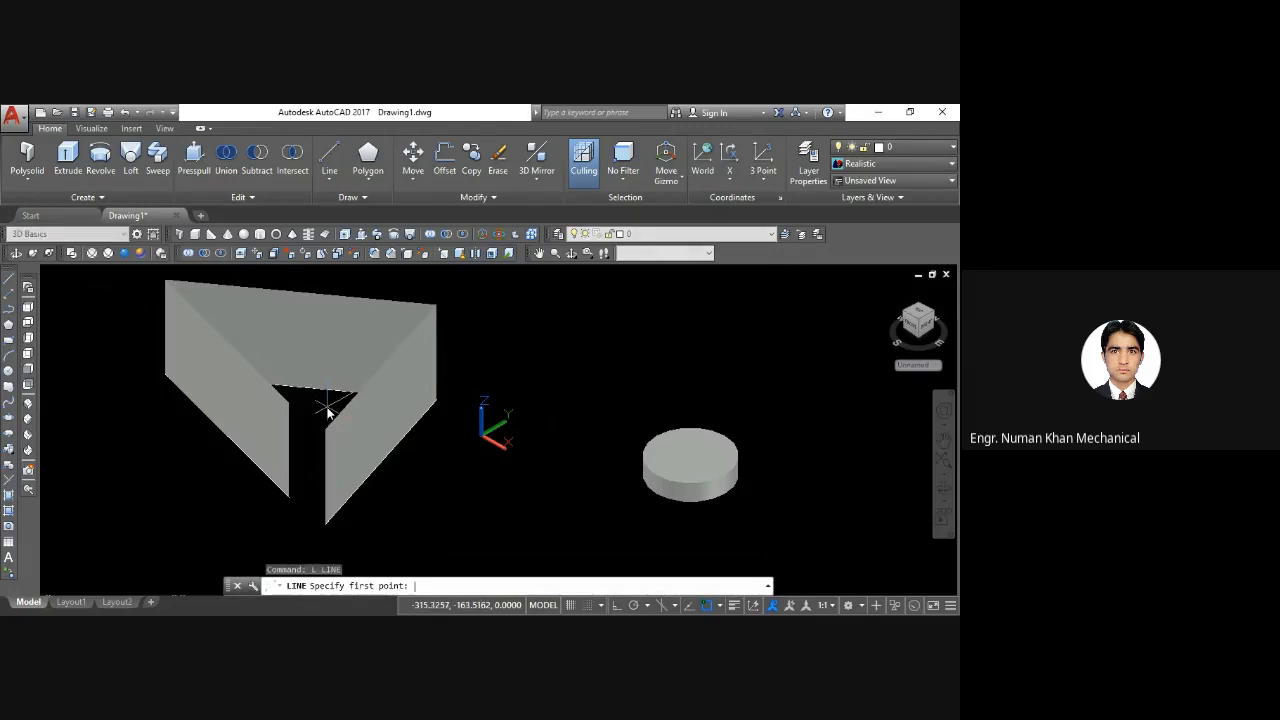
click(737, 299)
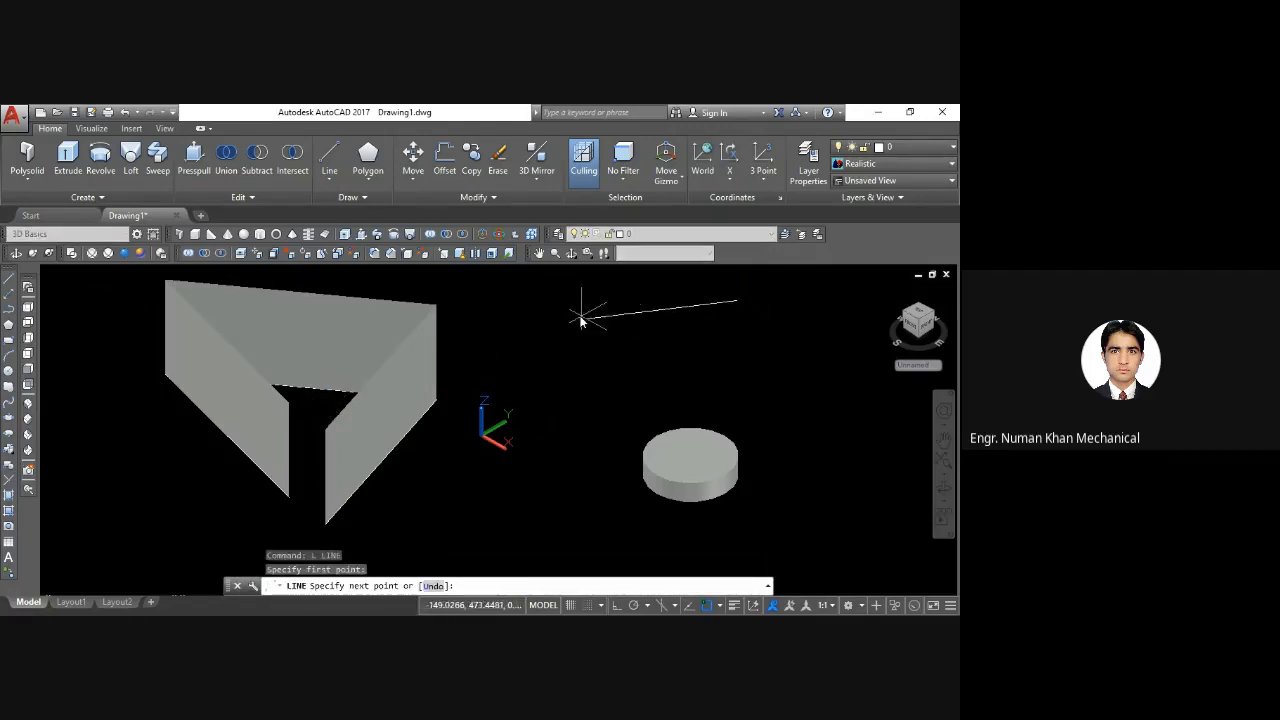
click(545, 297)
click(587, 397)
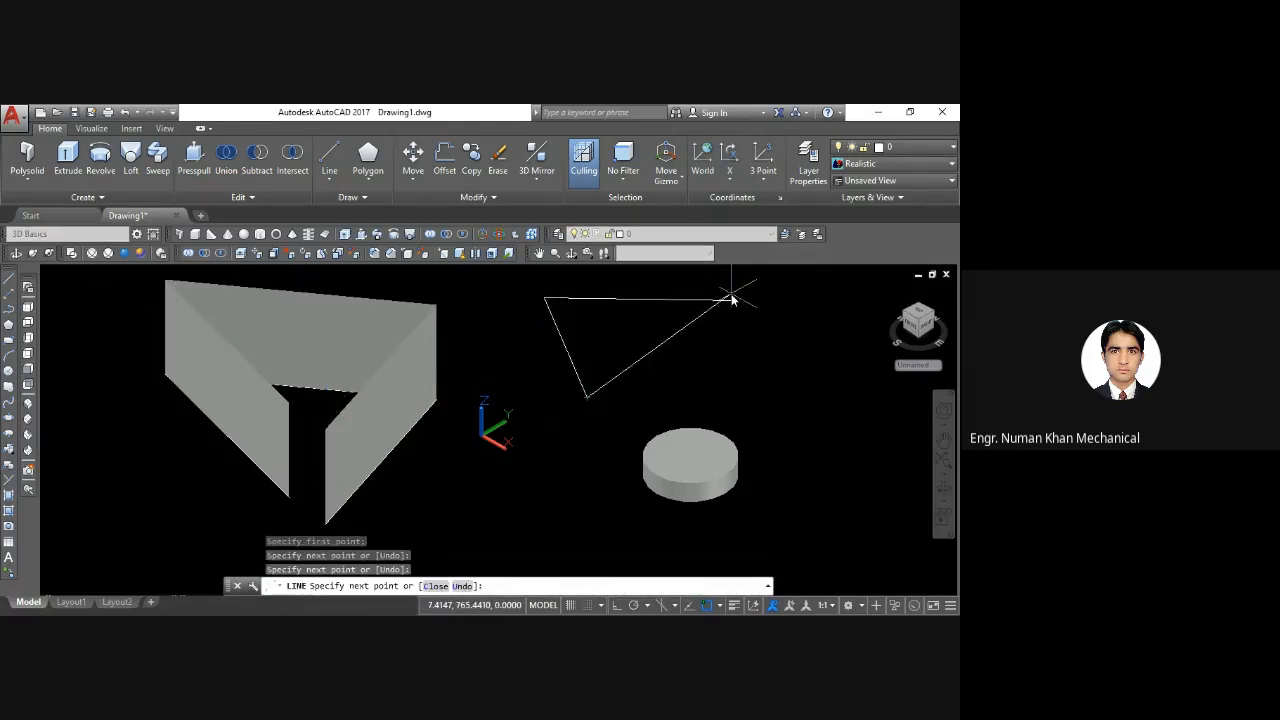
text(c)
key(Return)
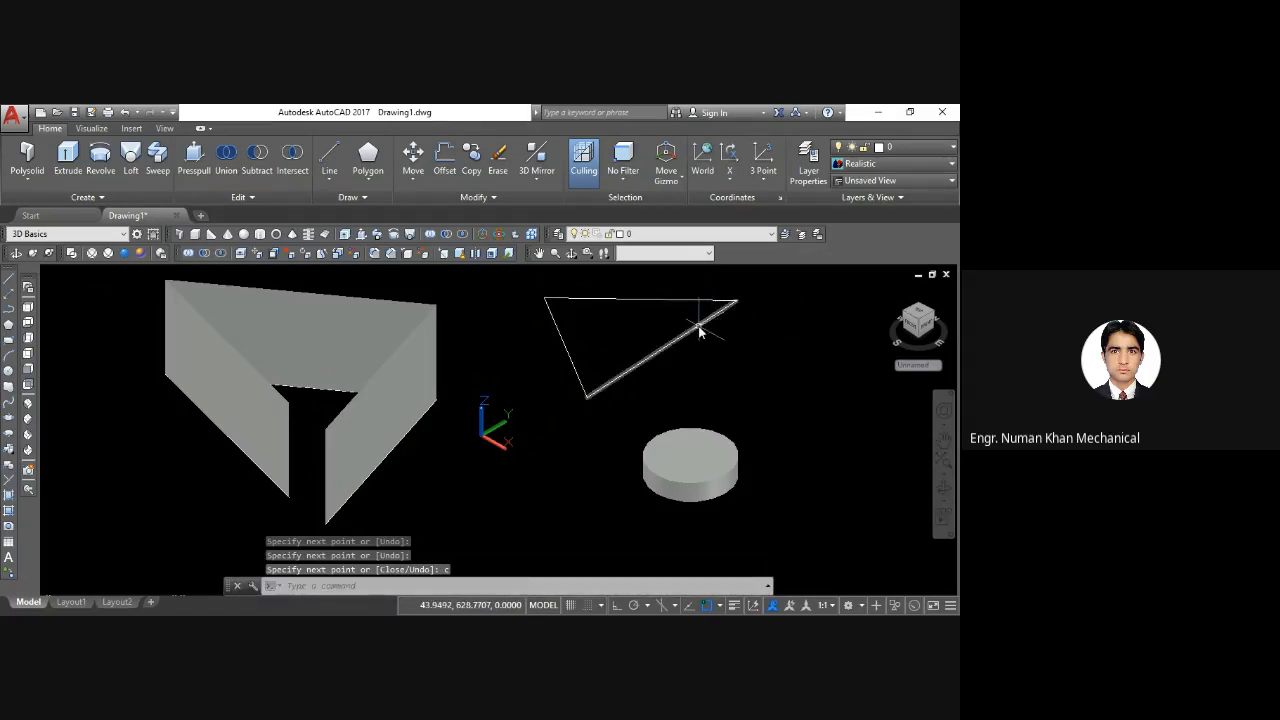
Try to extrude the triangle's three separate lines upward about 117 units, and undo the extrusion
middle_drag(700, 331, 664, 360)
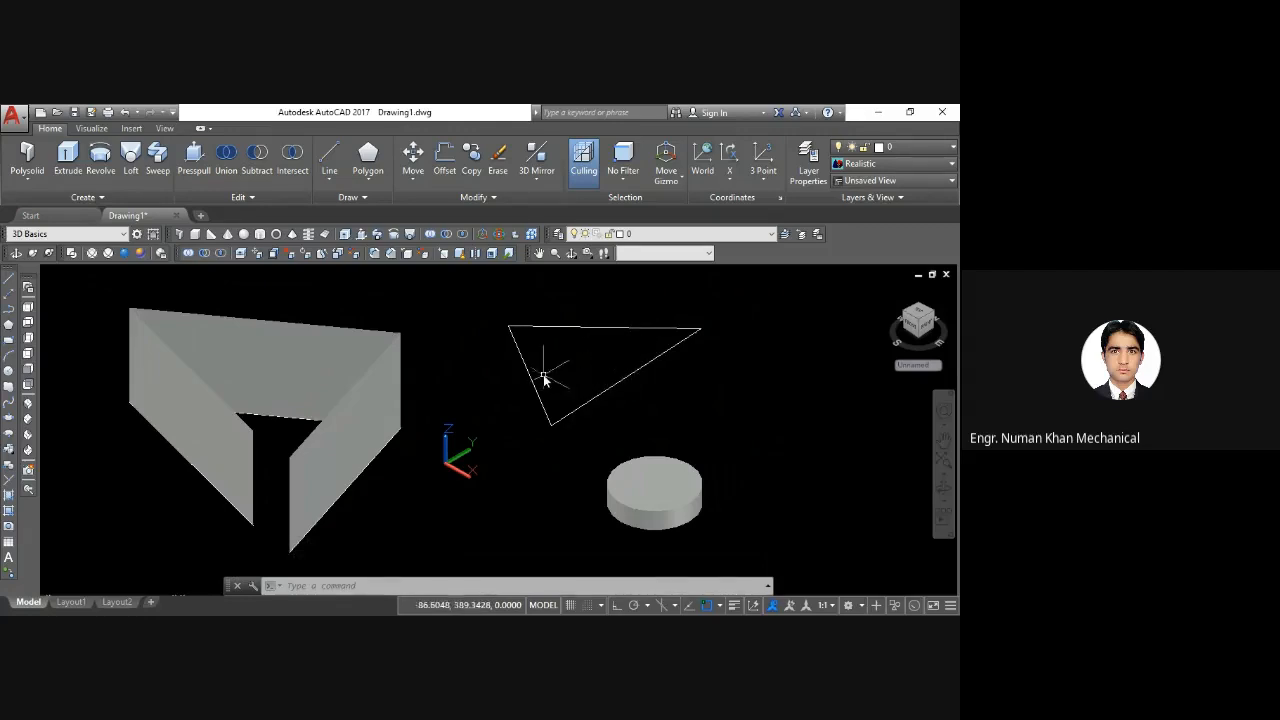
click(350, 362)
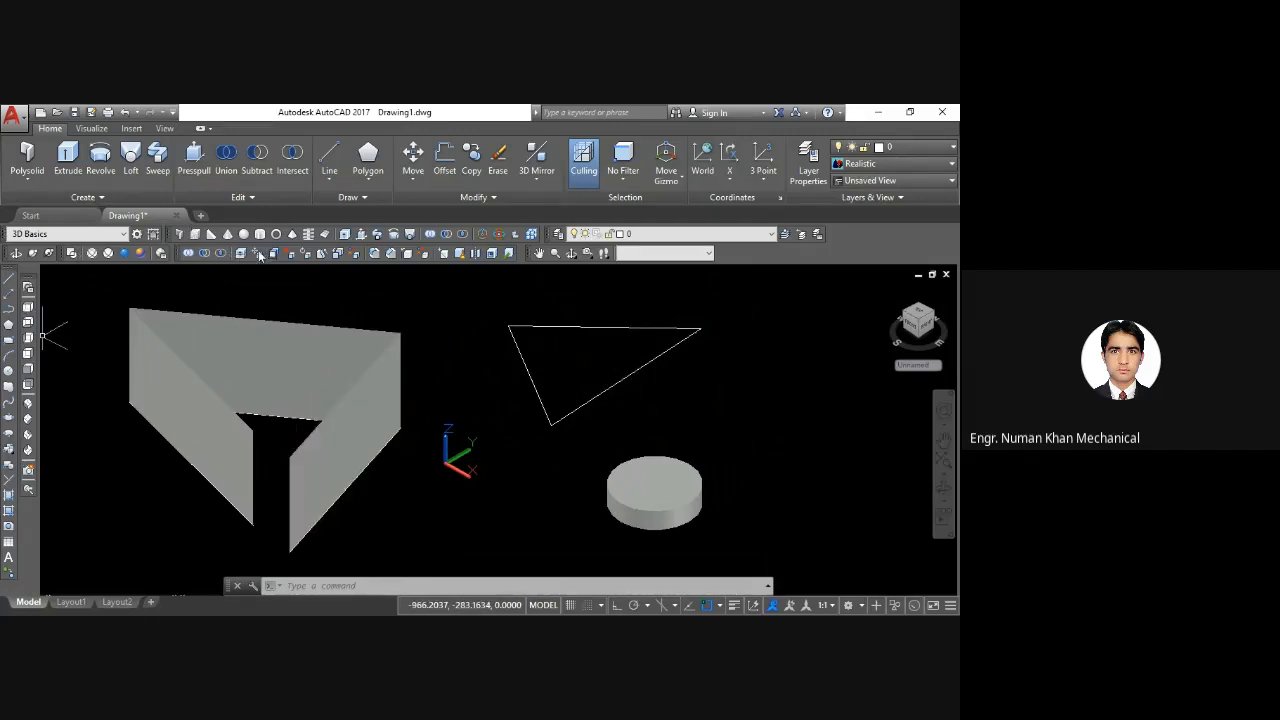
click(346, 234)
click(767, 287)
click(488, 426)
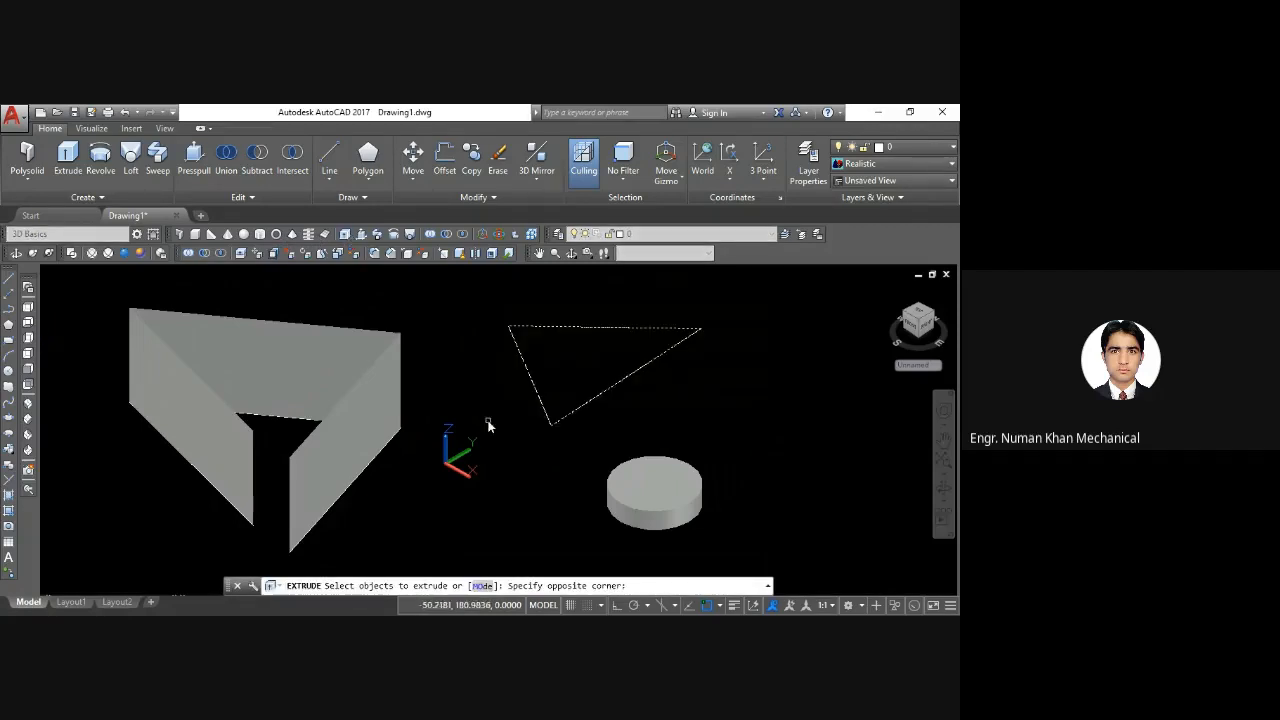
key(Return)
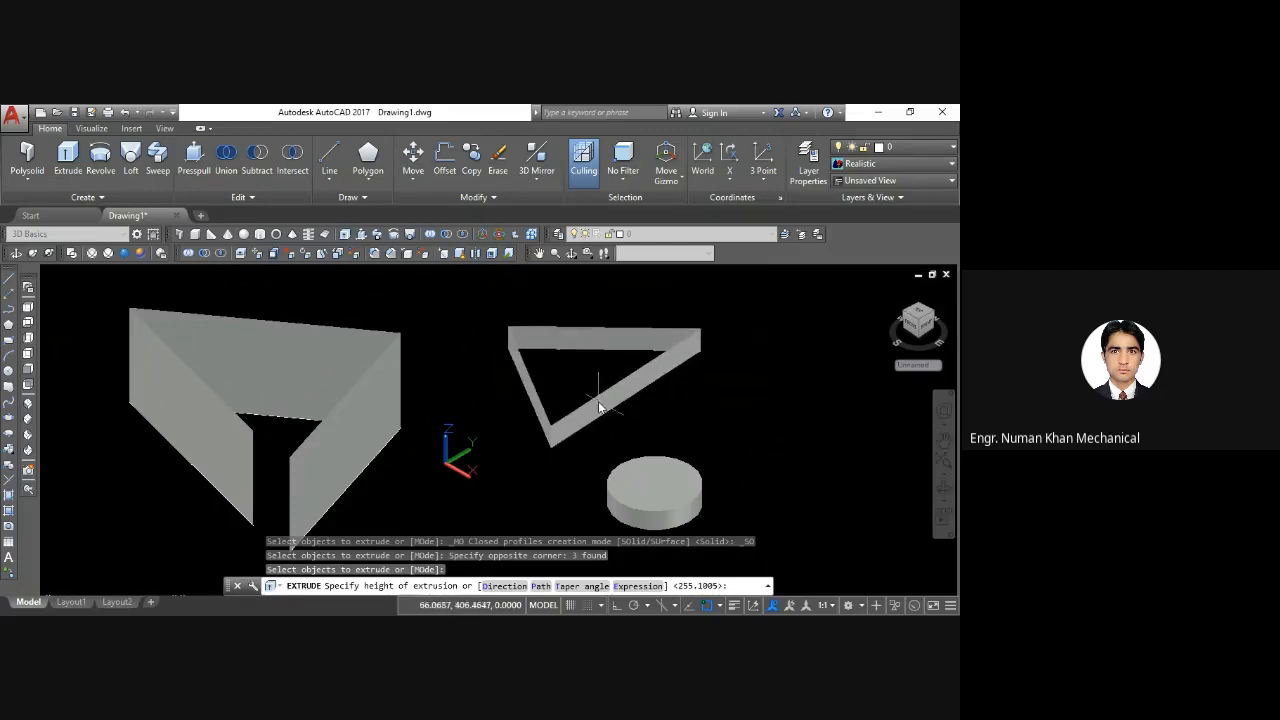
click(600, 341)
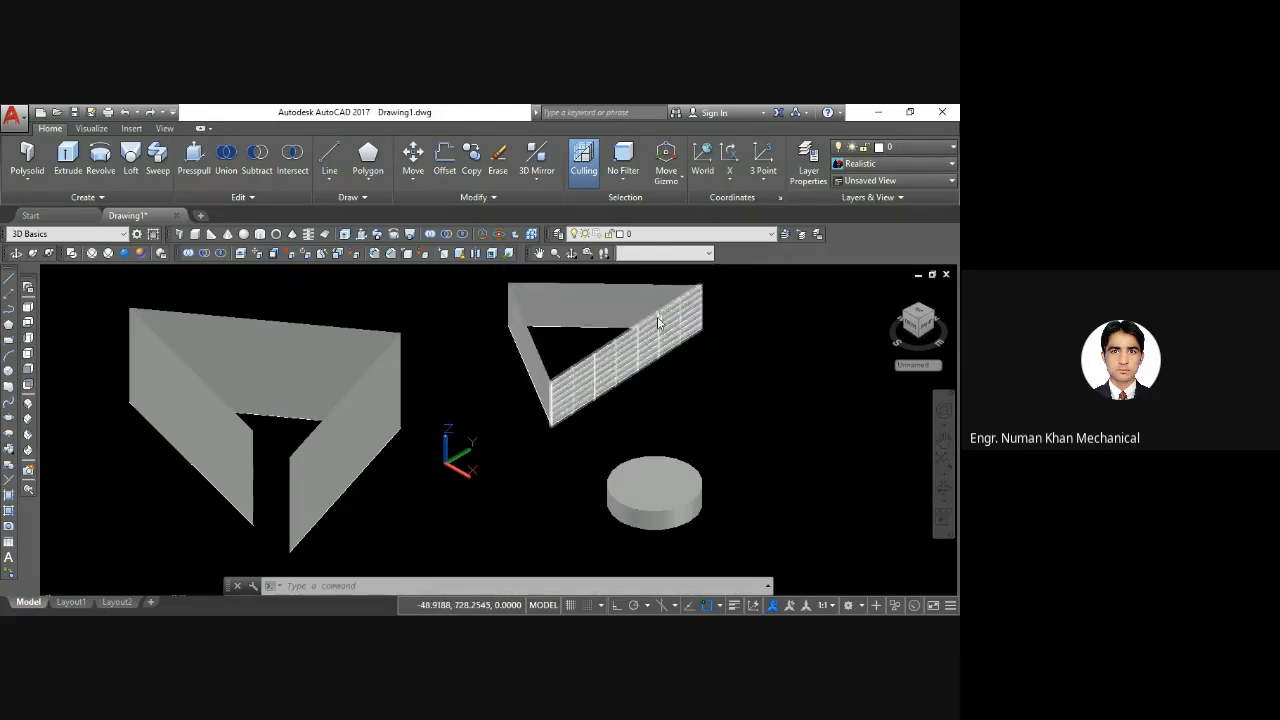
key(ctrl+z)
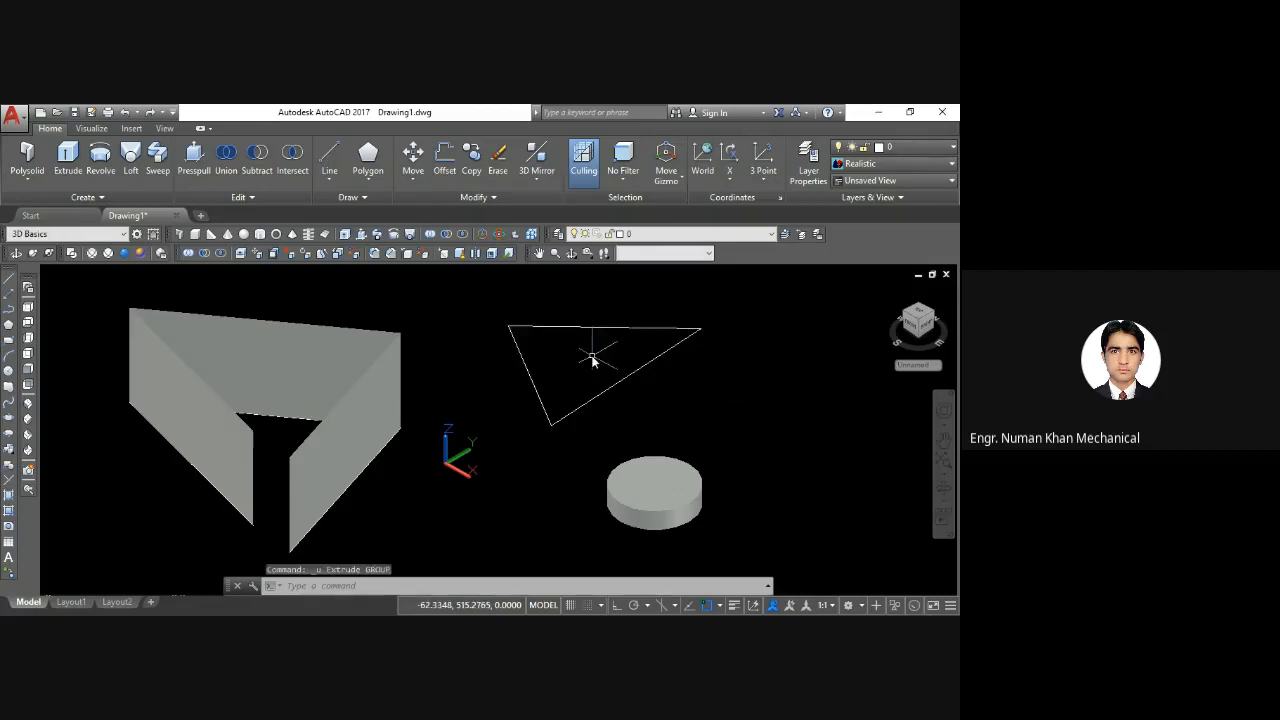
Create a polyline boundary from a point picked inside the closed triangle
text(BO)
key(Return)
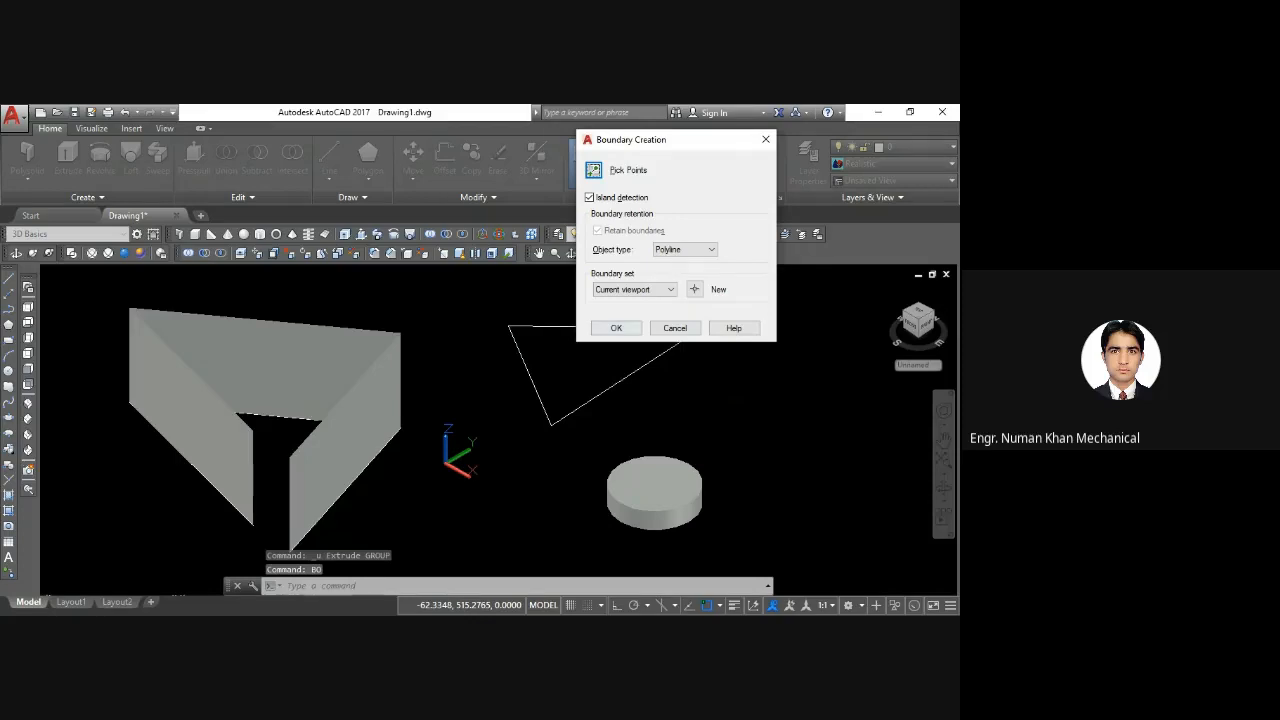
click(593, 170)
click(594, 360)
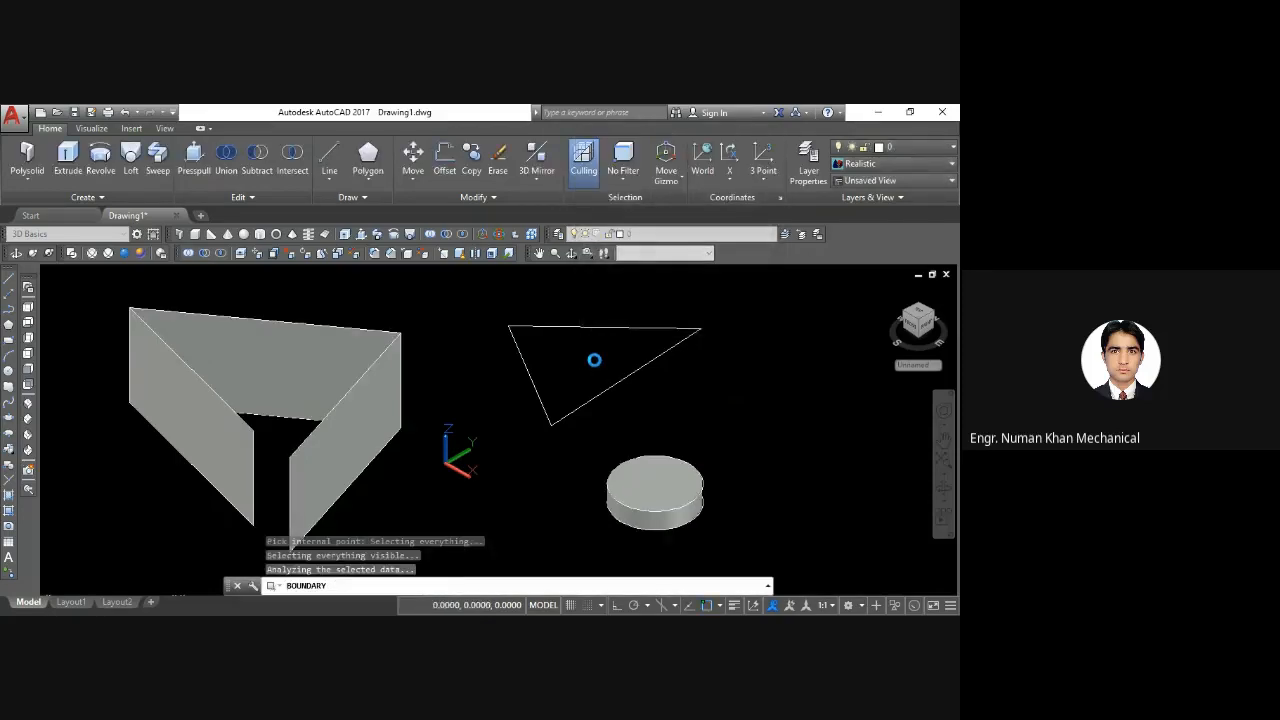
key(Return)
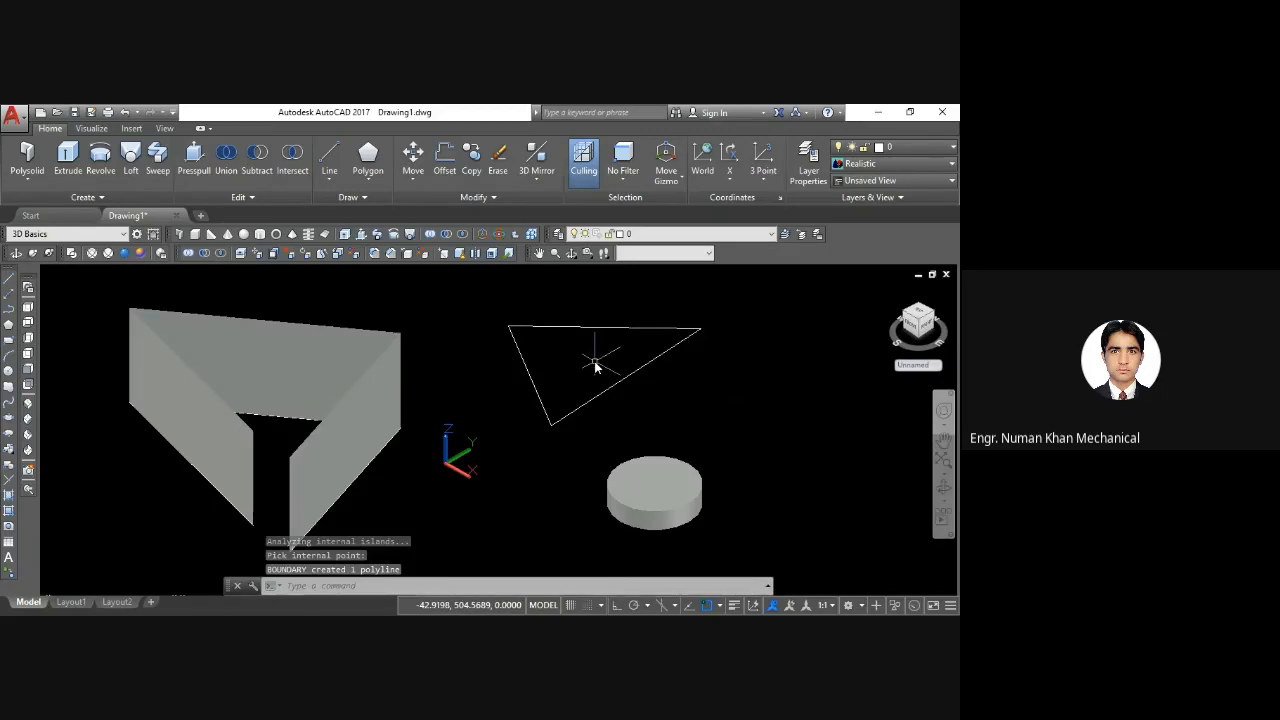
text(EXT)
key(Return)
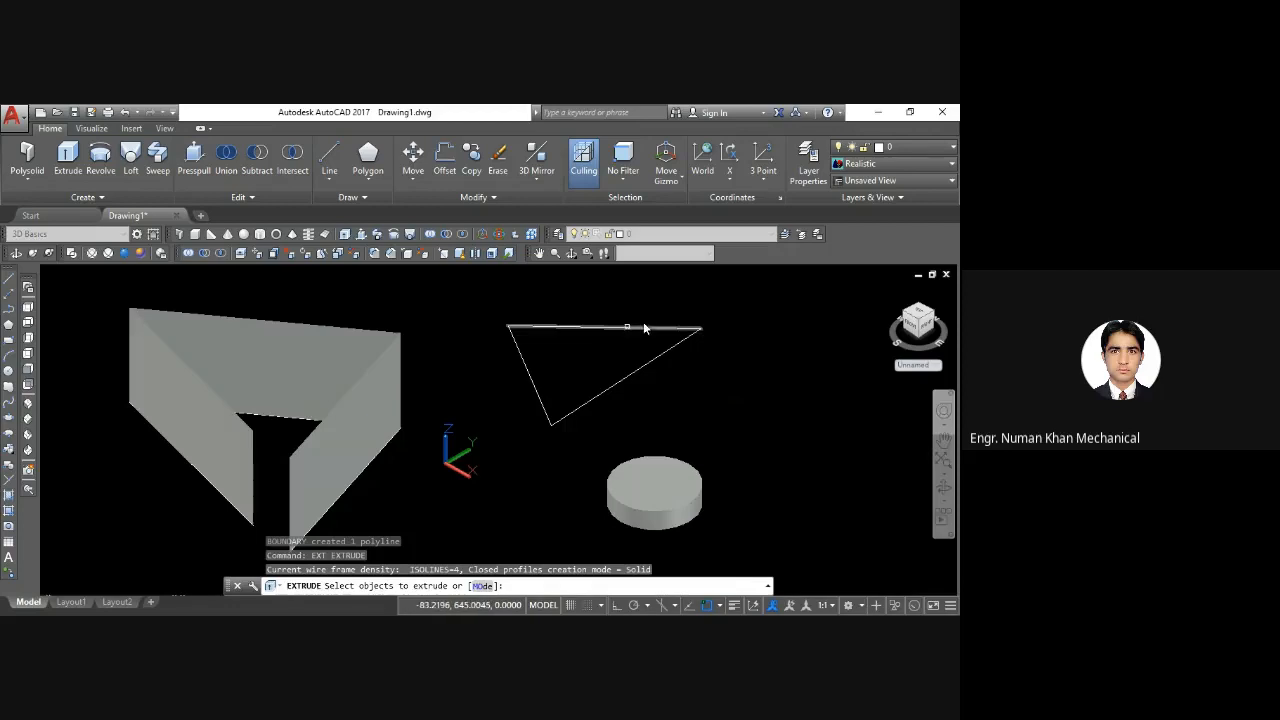
key(Escape)
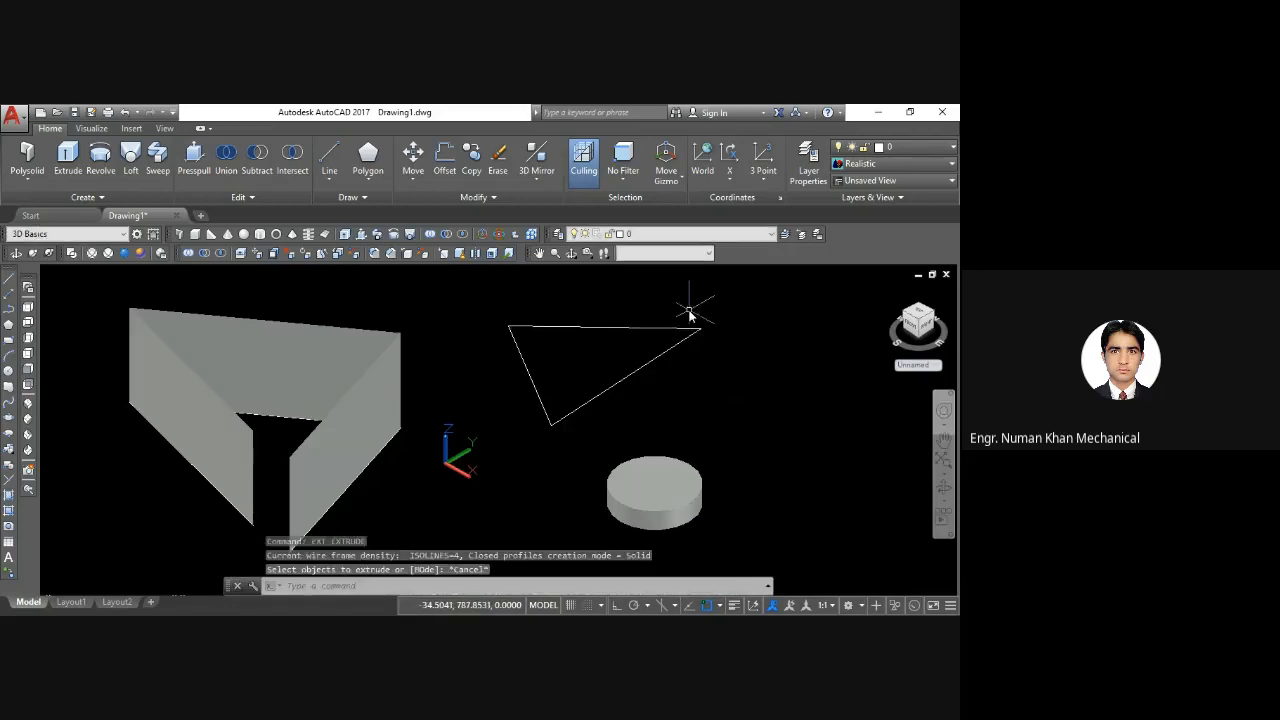
Create a second polyline boundary inside the same triangle with the Boundary command
text(BO)
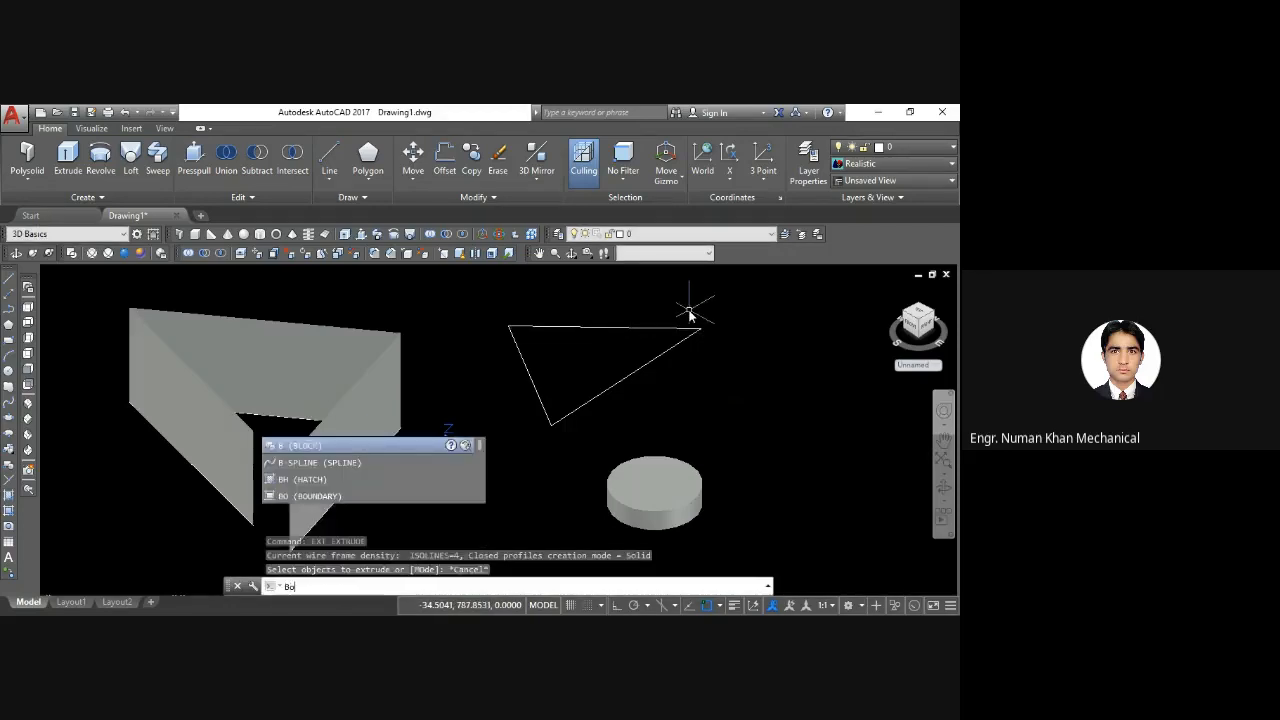
key(Return)
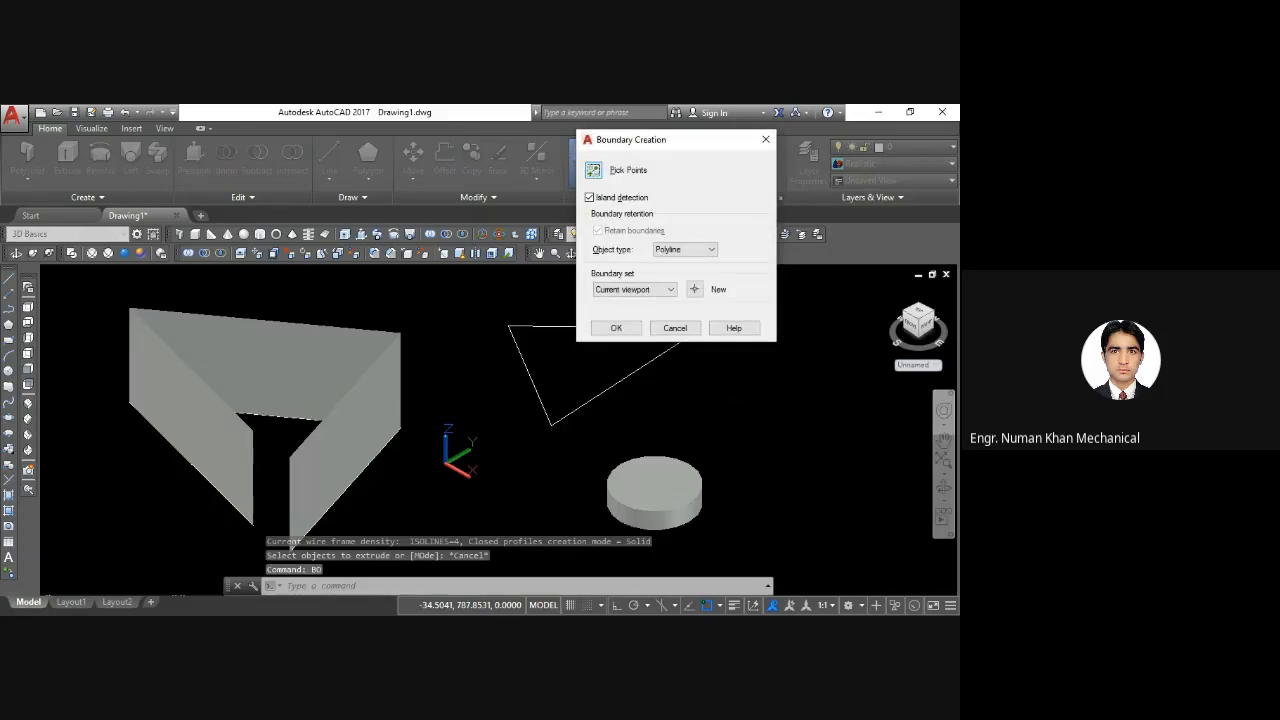
click(610, 170)
click(587, 359)
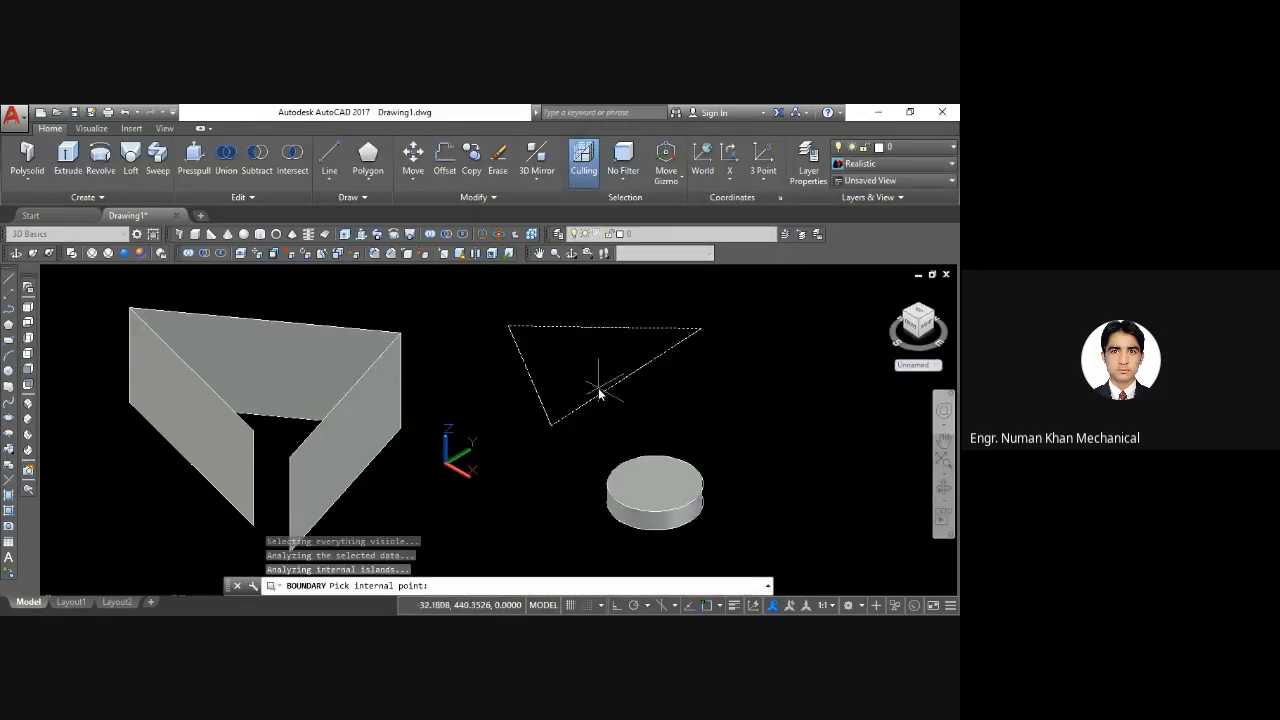
click(625, 357)
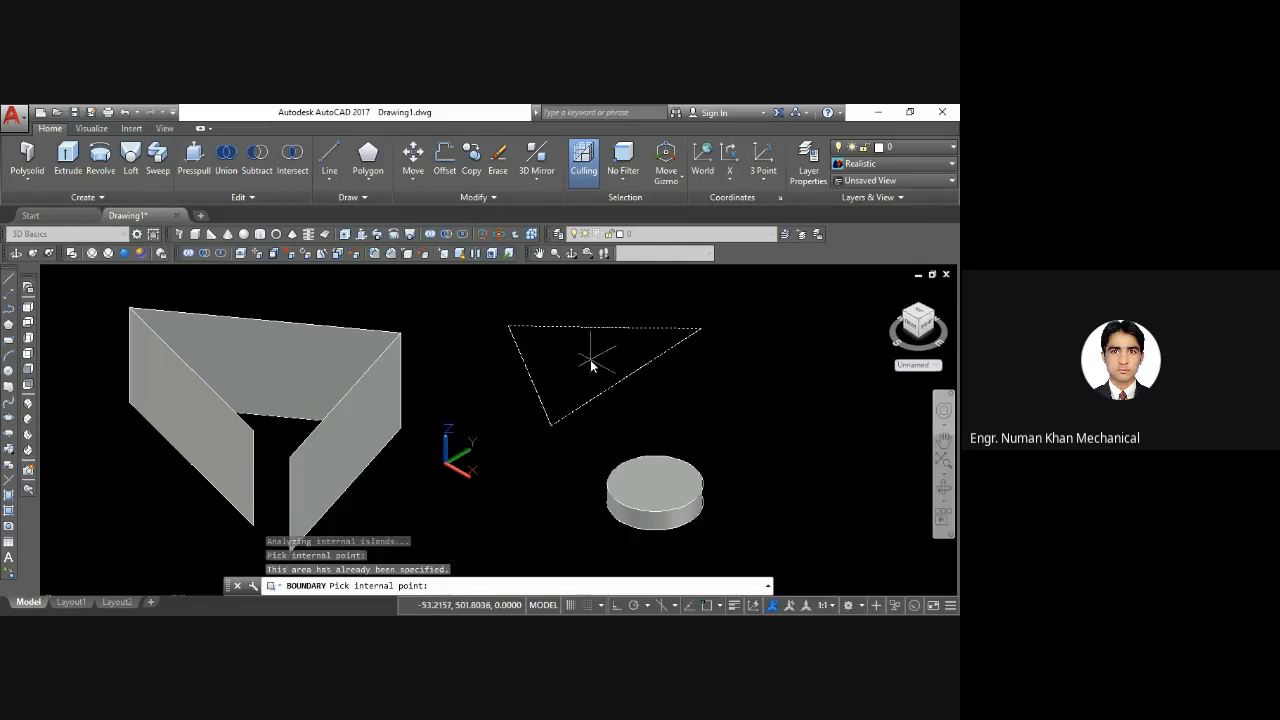
click(590, 359)
key(Return)
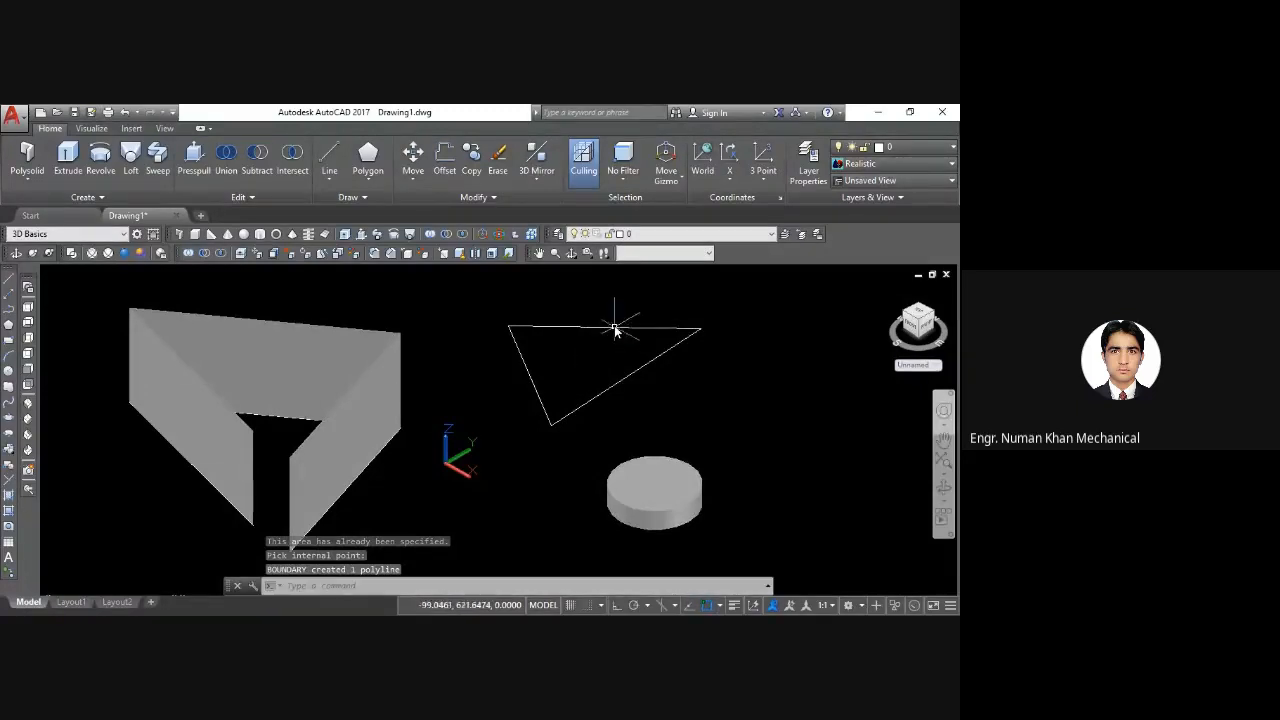
click(612, 329)
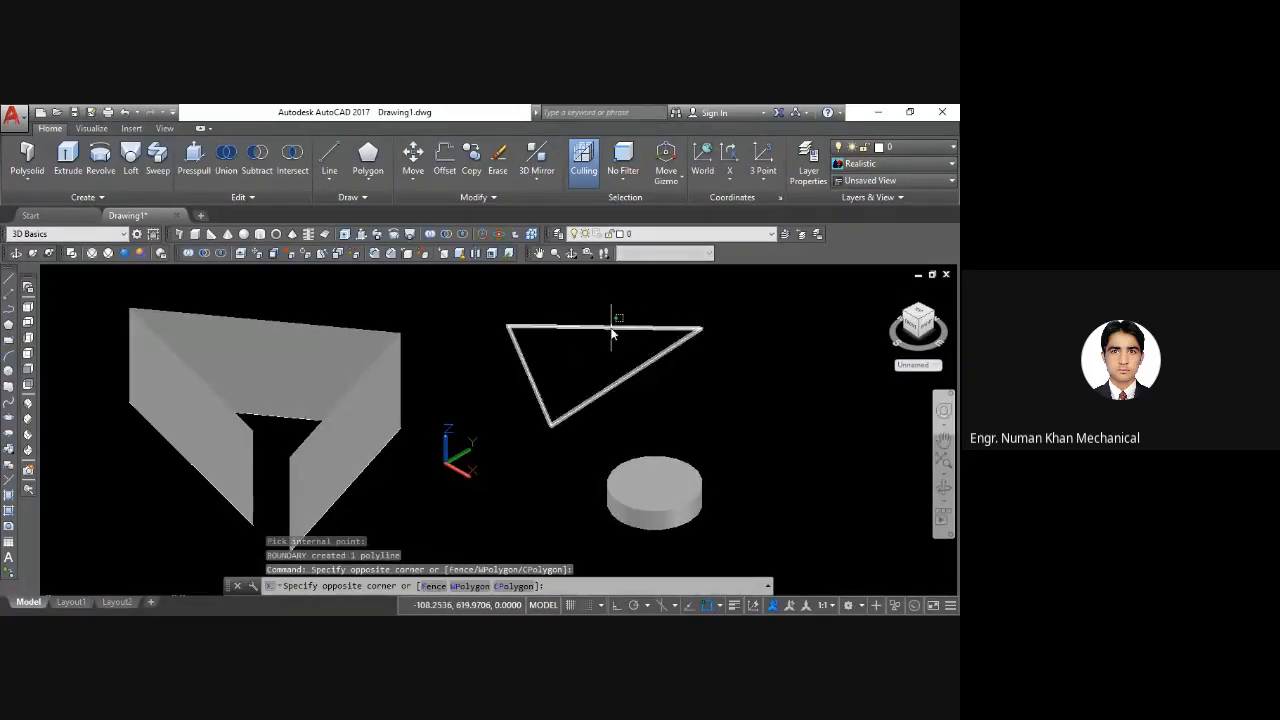
click(612, 329)
key(Escape)
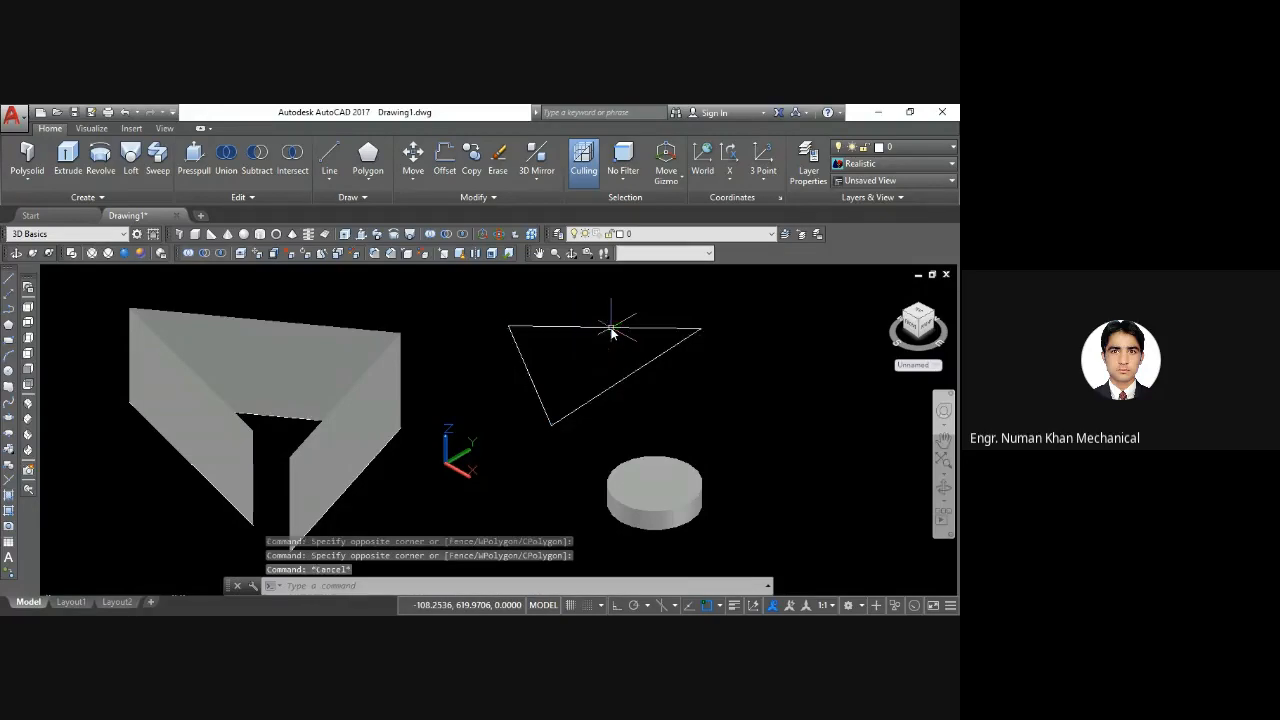
Extrude the triangle's three lines and two overlapping boundary polylines downward about 143 units
text(ec)
key(BackSpace)
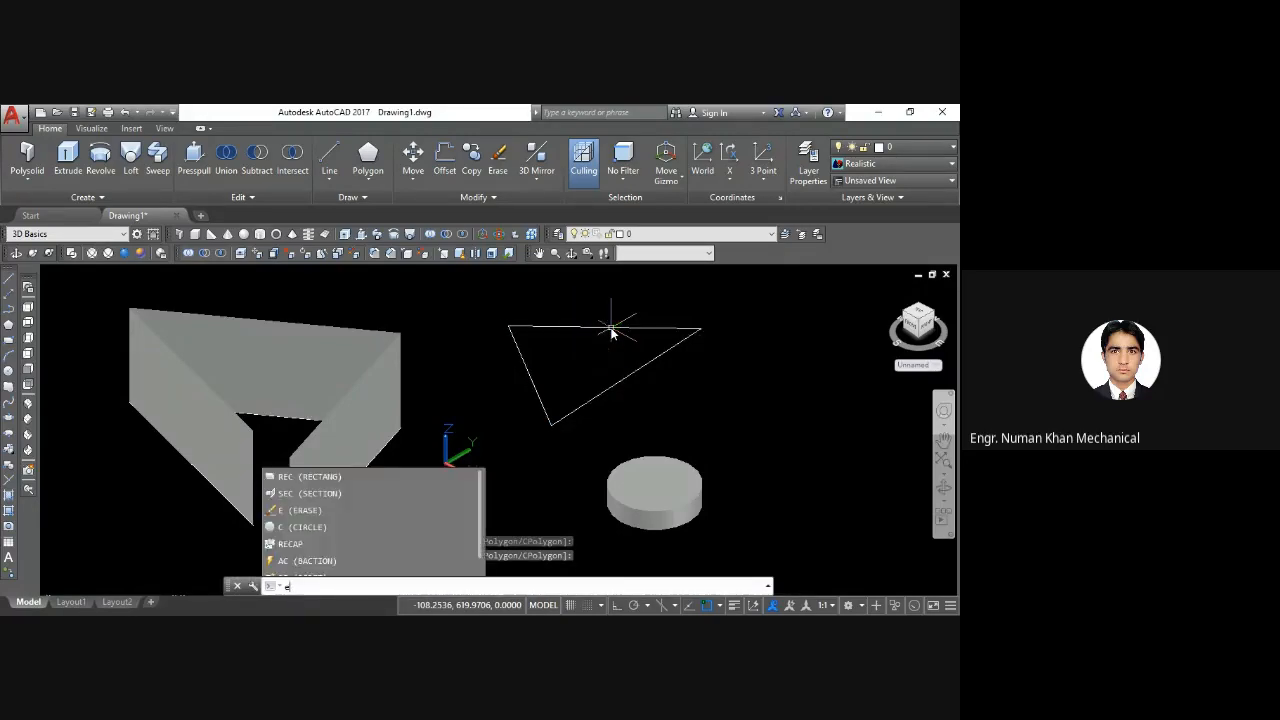
text(xt)
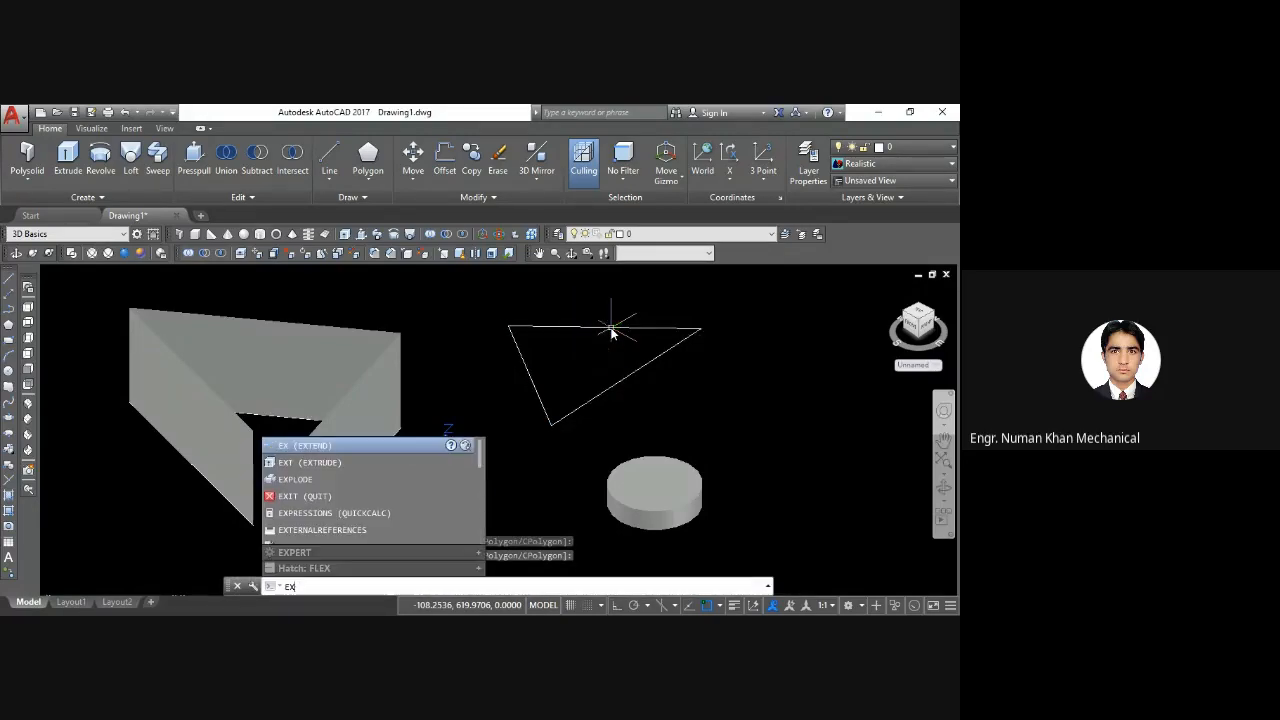
key(Return)
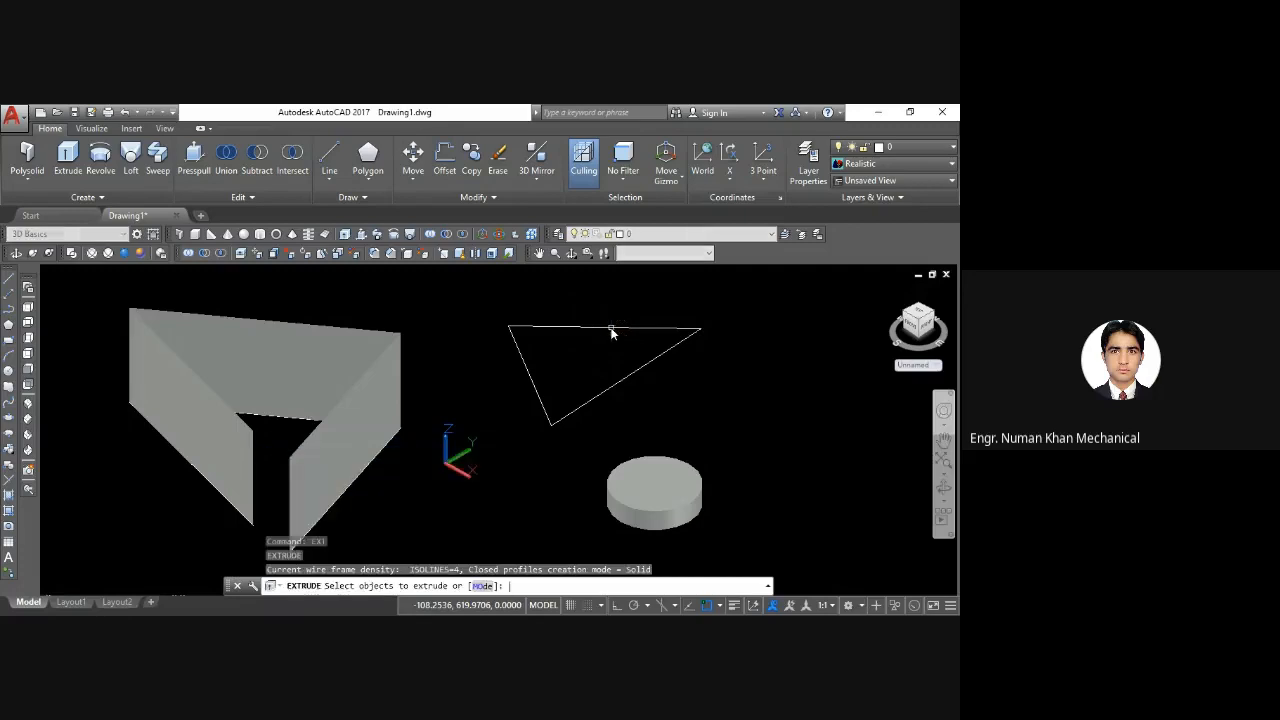
click(713, 318)
click(528, 408)
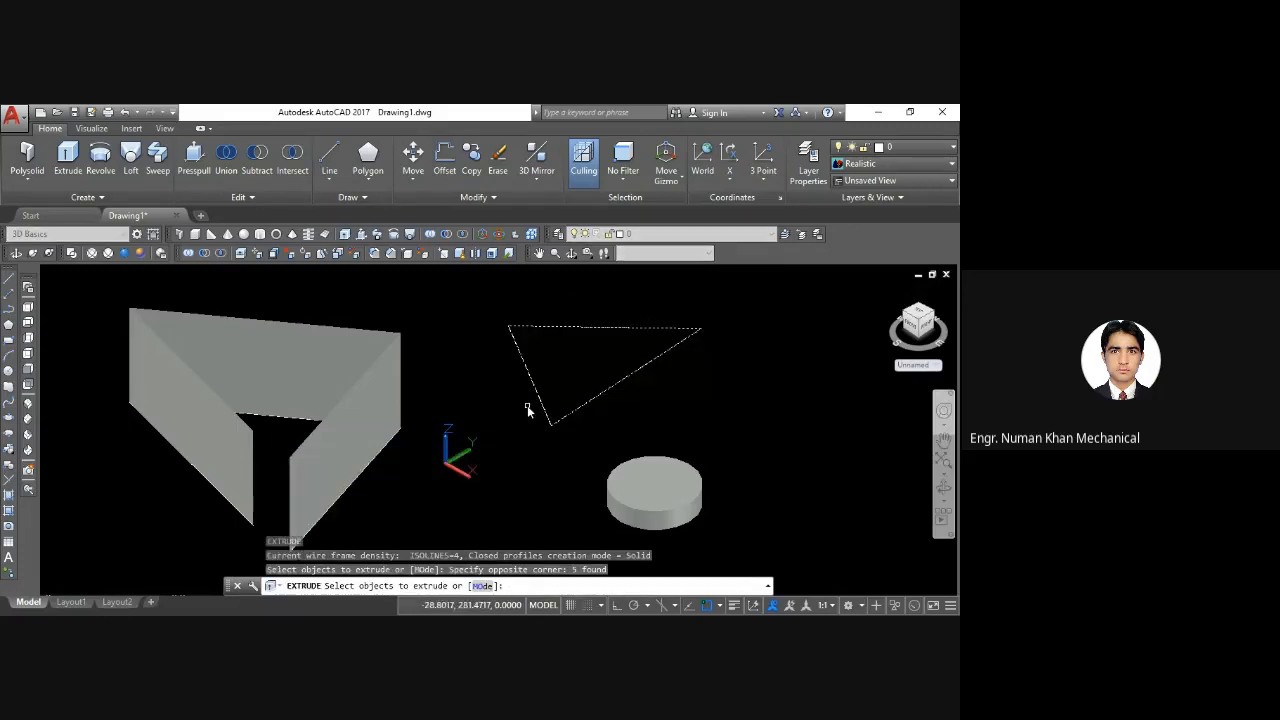
key(Return)
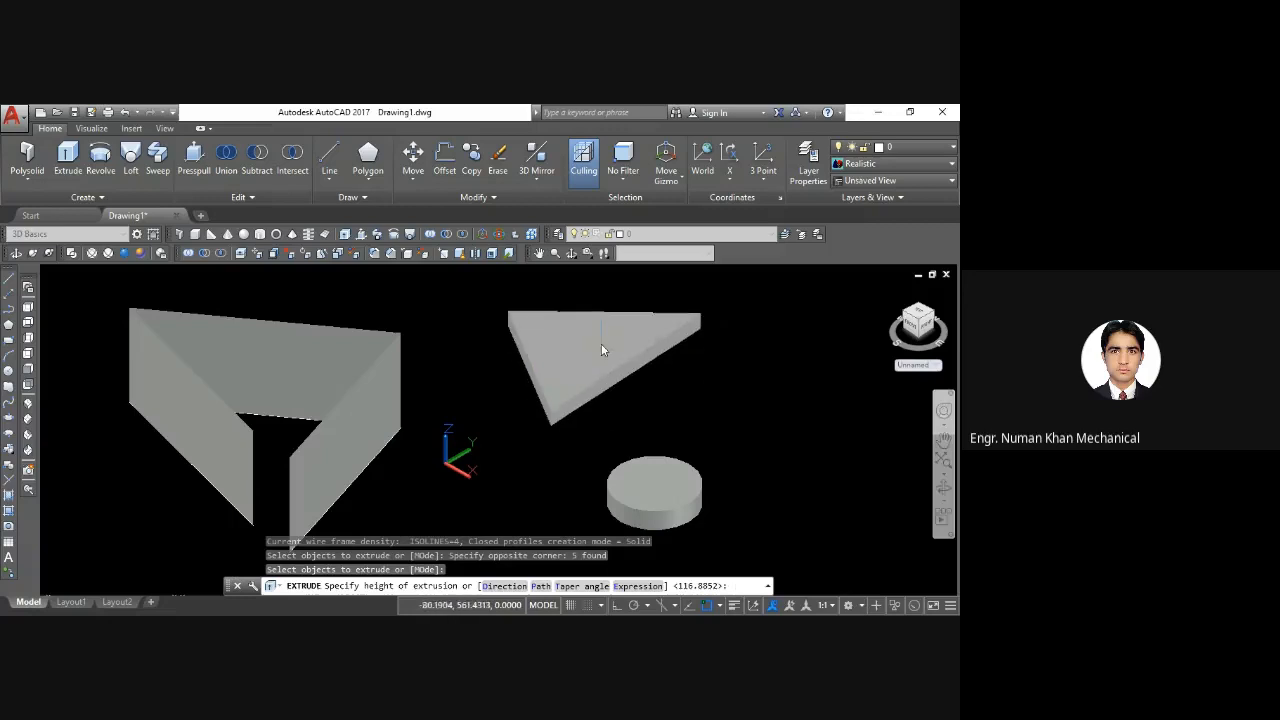
click(604, 412)
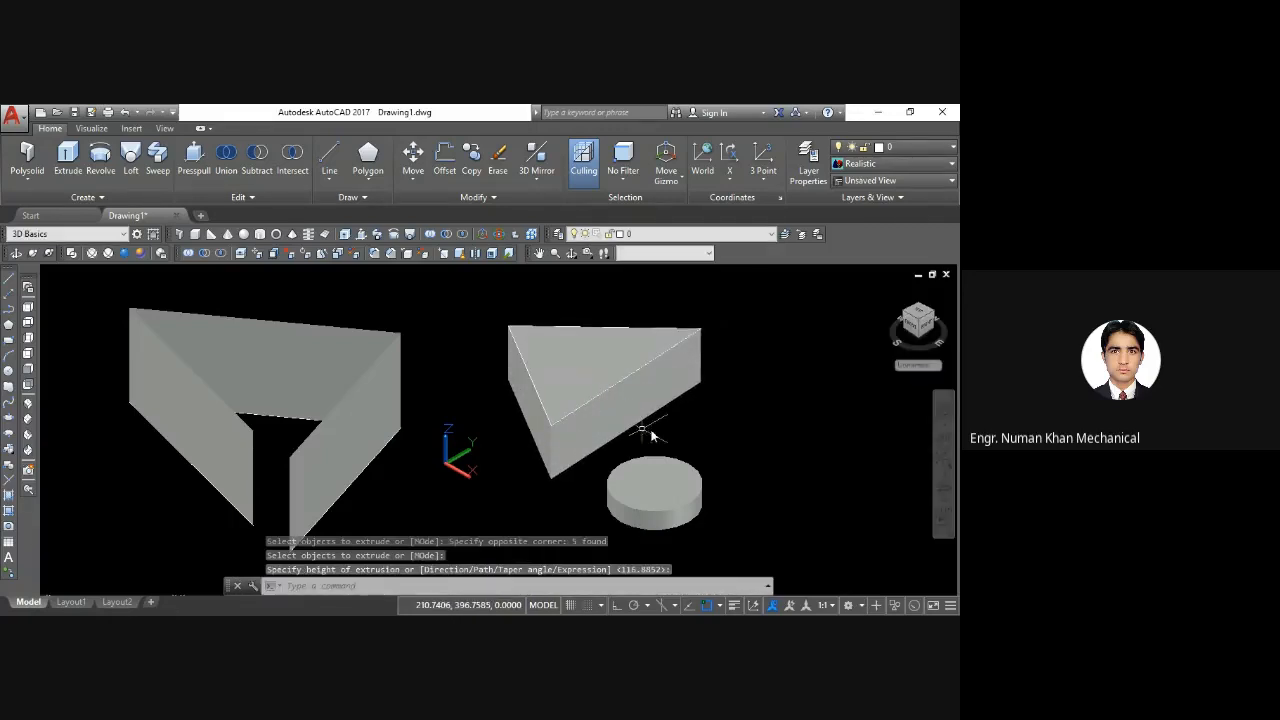
Erase the duplicate solid and the extra side surfaces overlapping the triangular prism, keeping one solid
click(597, 381)
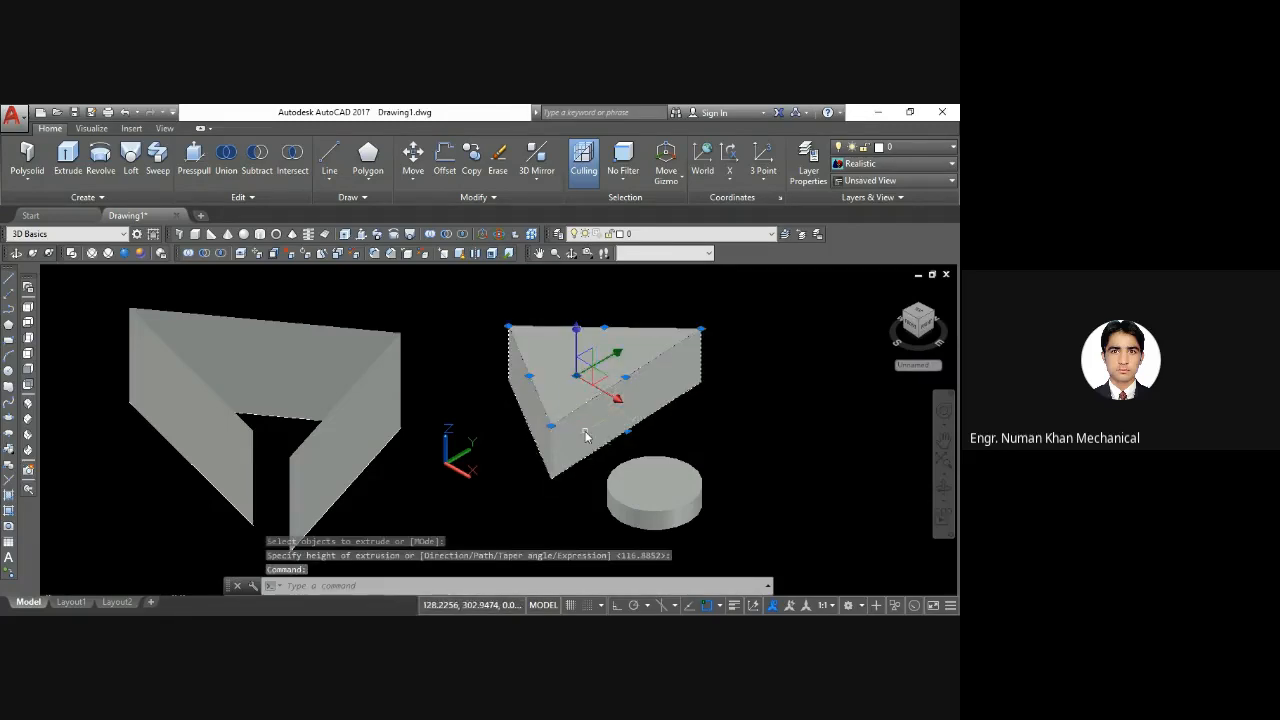
click(587, 420)
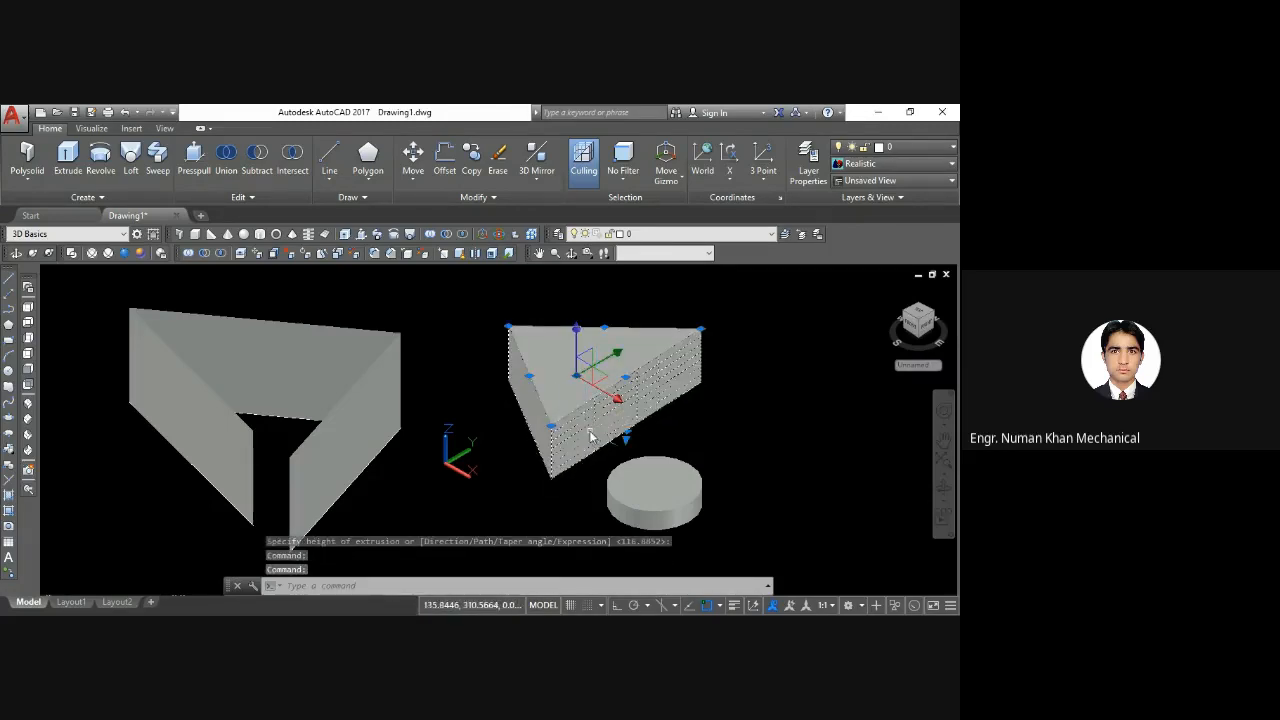
key(Delete)
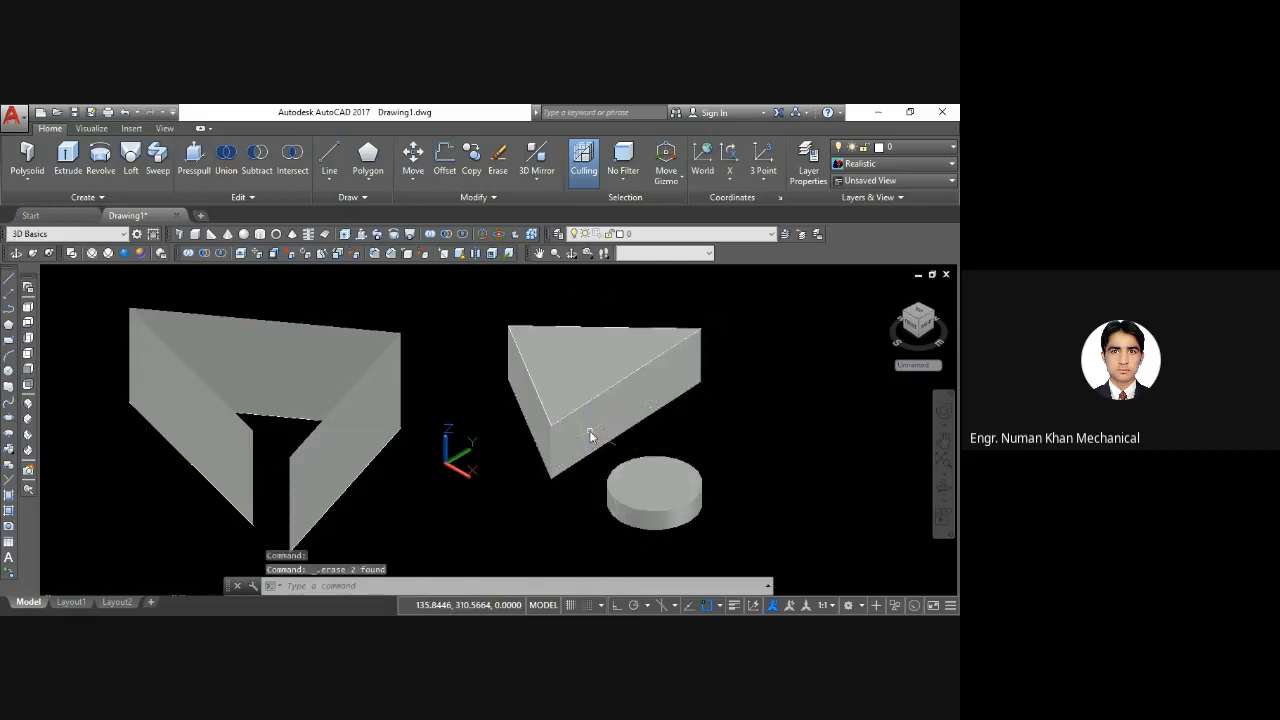
click(522, 400)
key(Delete)
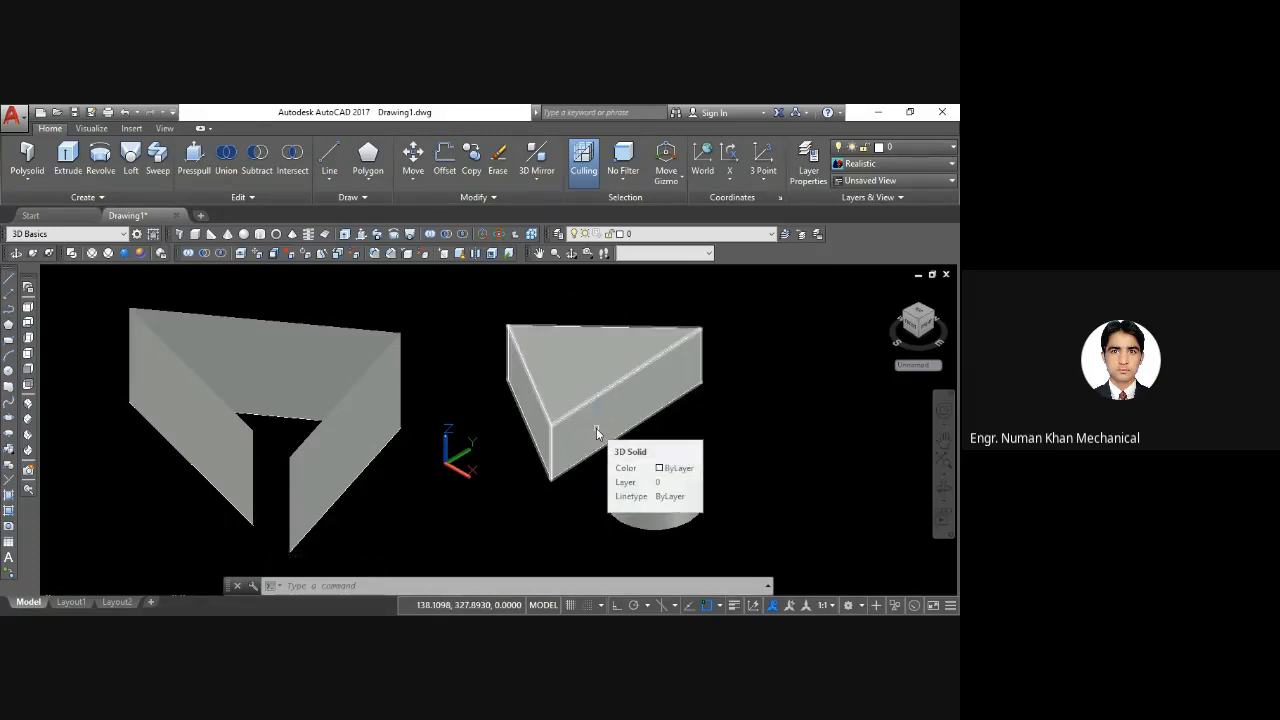
click(592, 332)
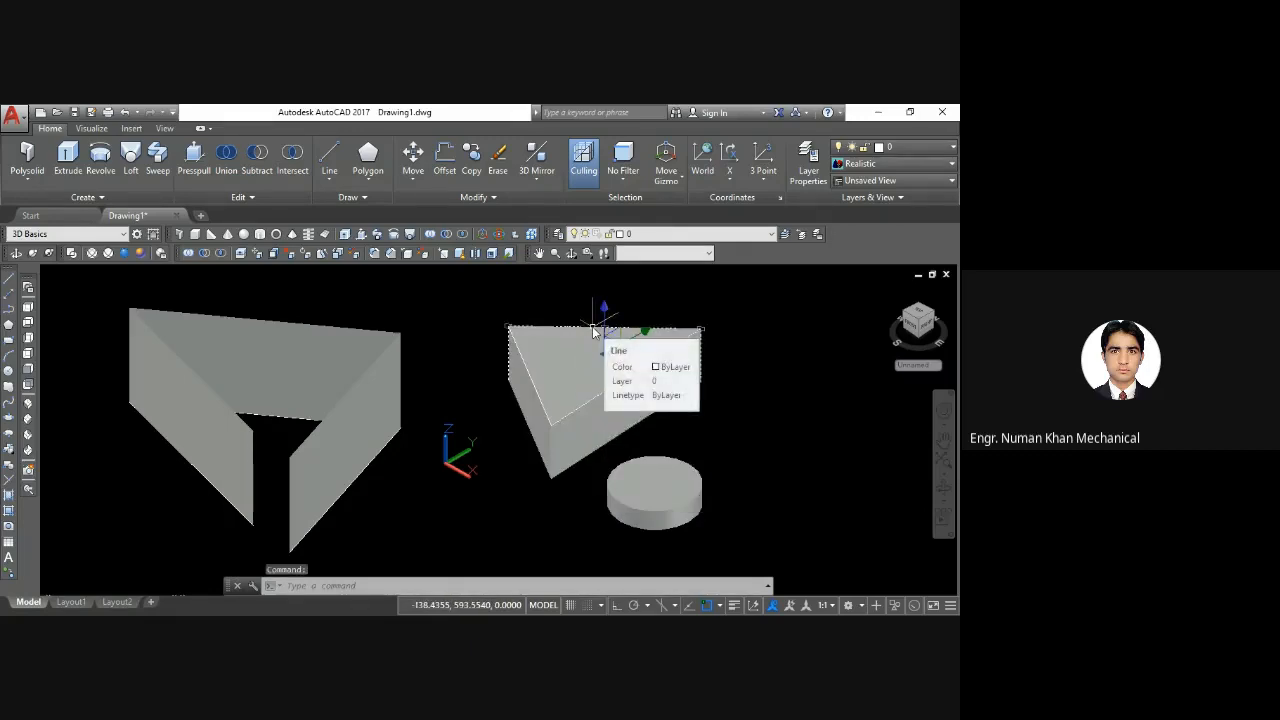
key(Delete)
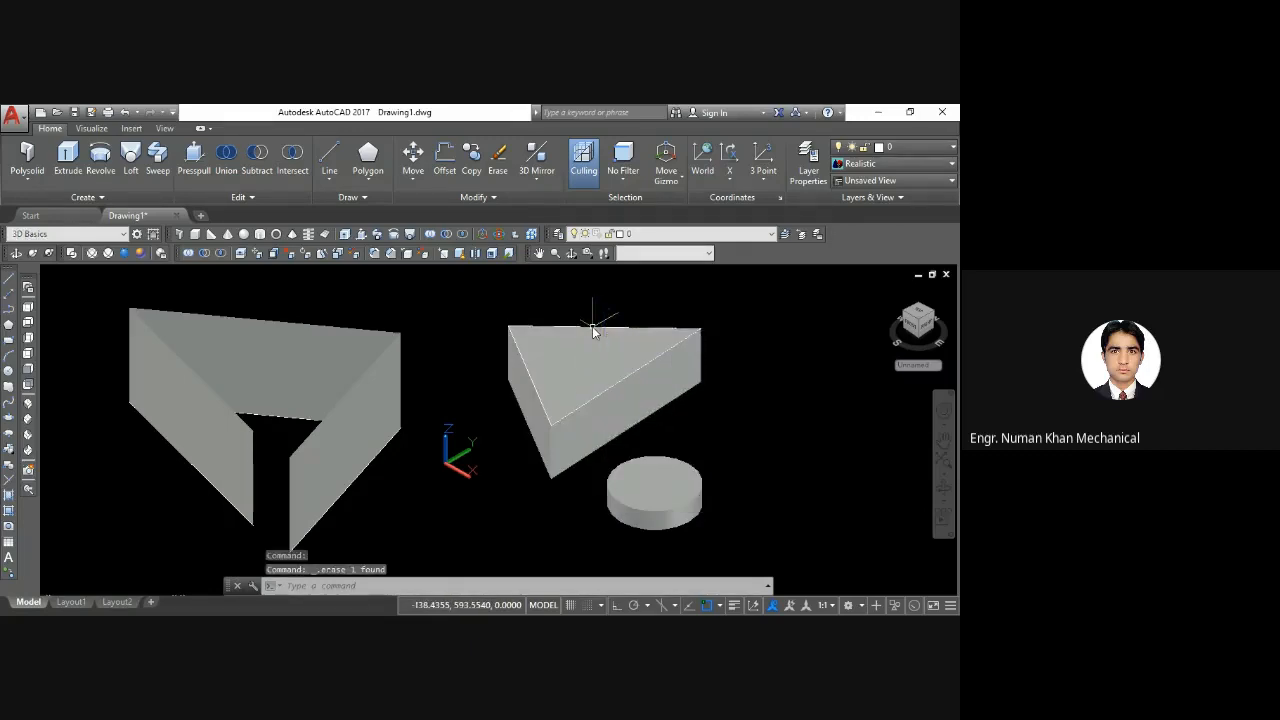
Examine the remaining triangular solid from several angles and compare it with the open surfaces beside it
click(600, 416)
middle_drag(501, 414, 409, 400)
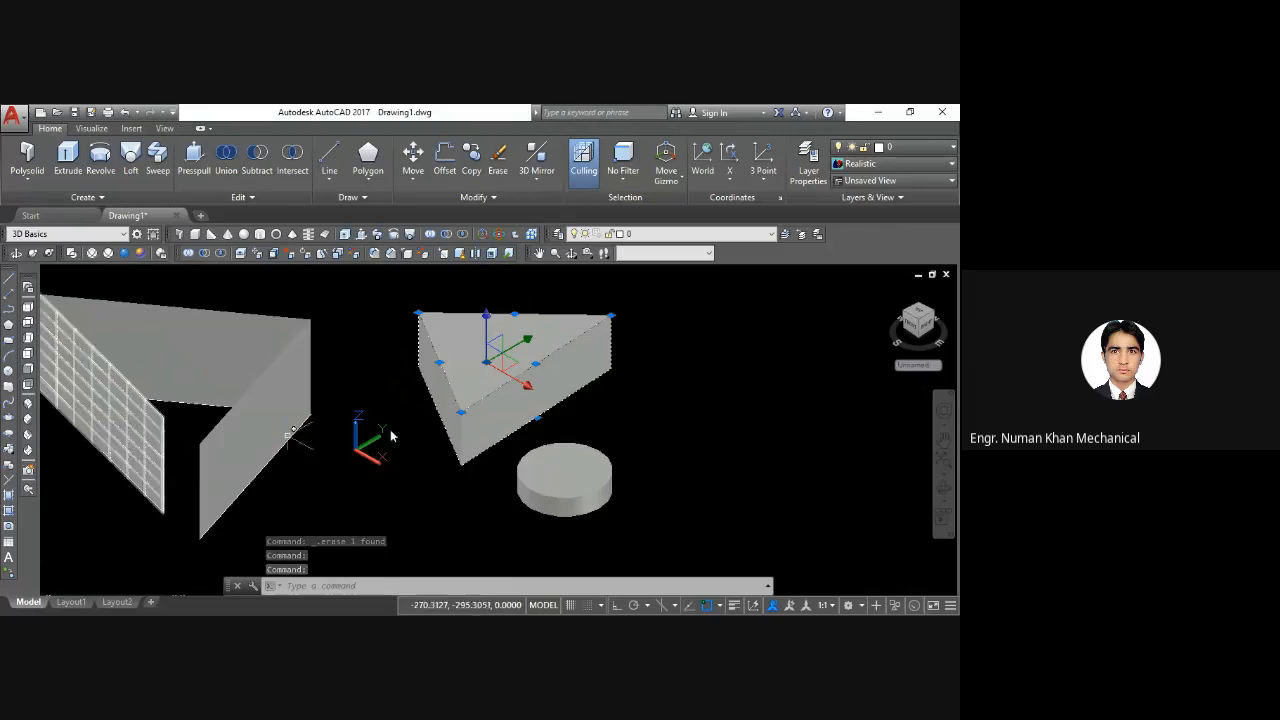
click(571, 253)
drag(450, 350, 471, 352)
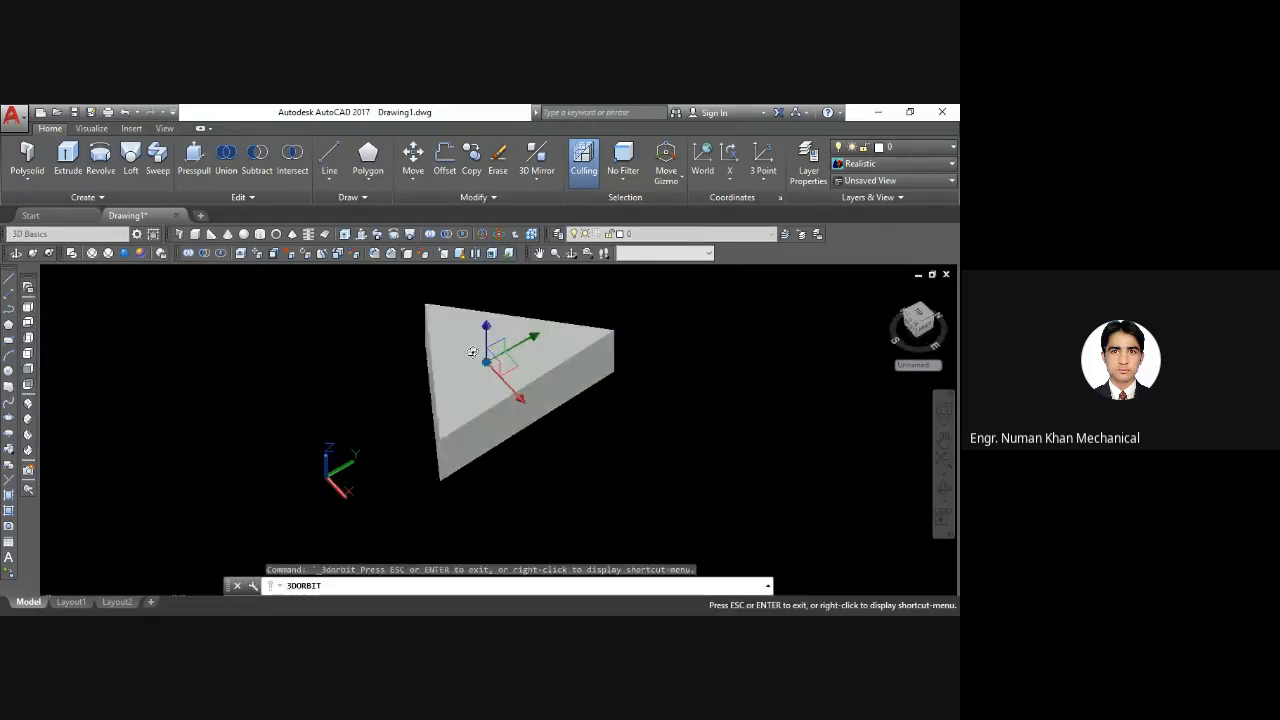
key(Escape)
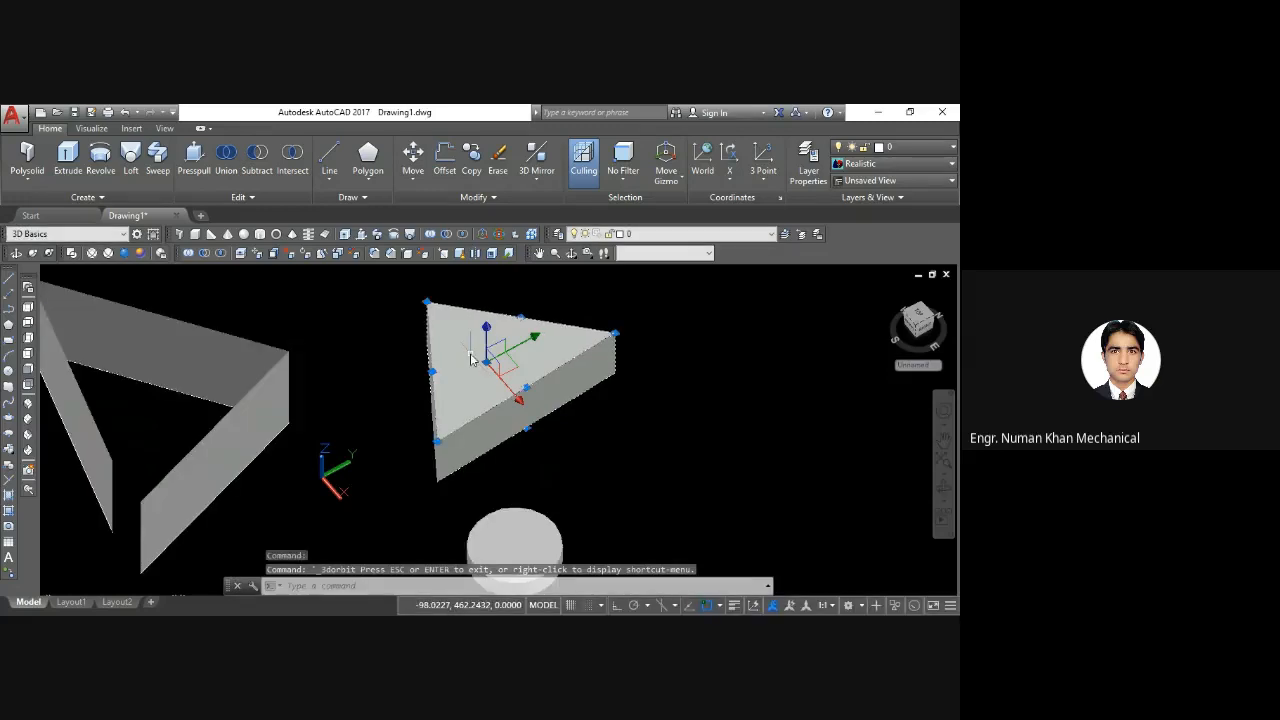
click(645, 445)
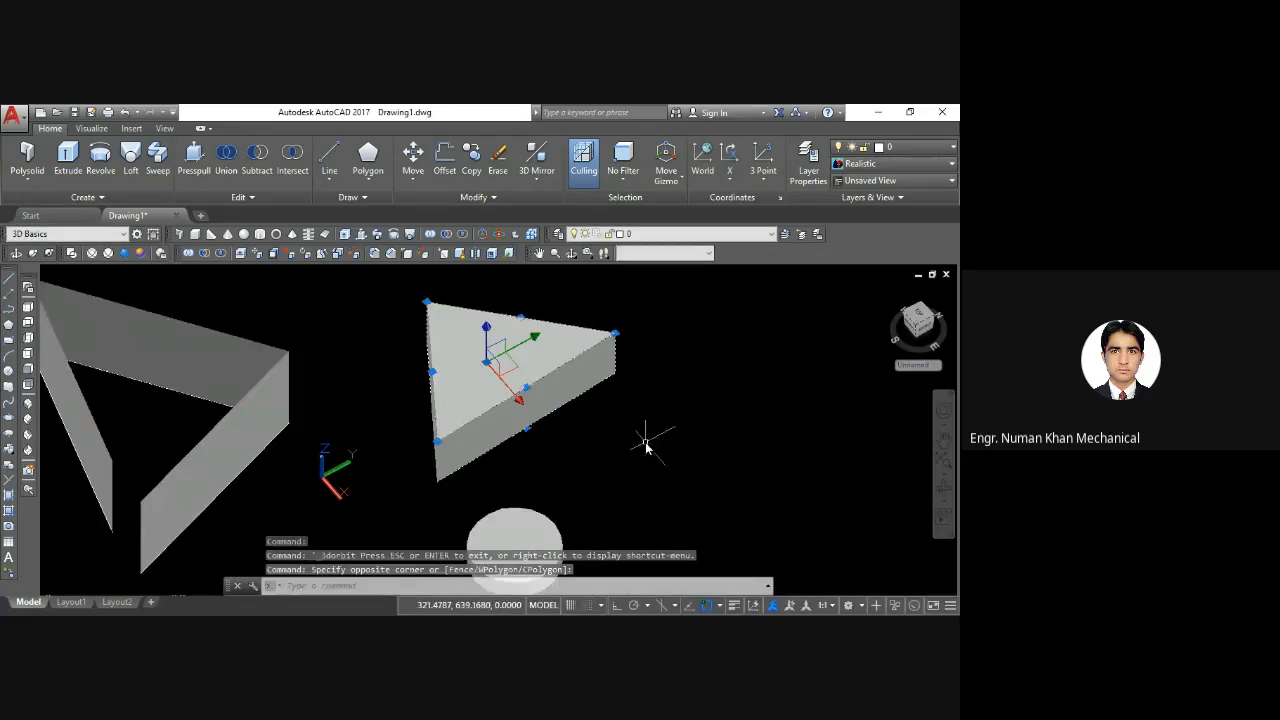
key(Escape)
key(Escape)
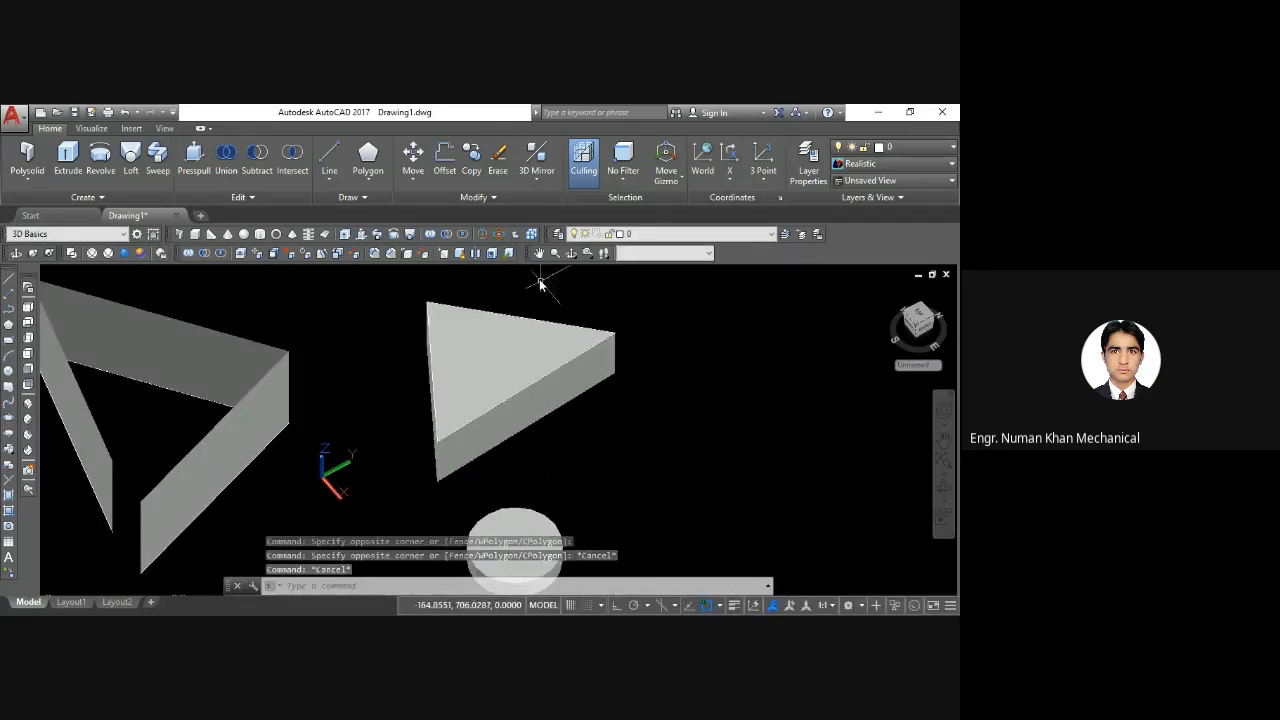
click(571, 253)
drag(571, 326, 103, 388)
drag(189, 376, 334, 467)
scroll(394, 417, down, 3)
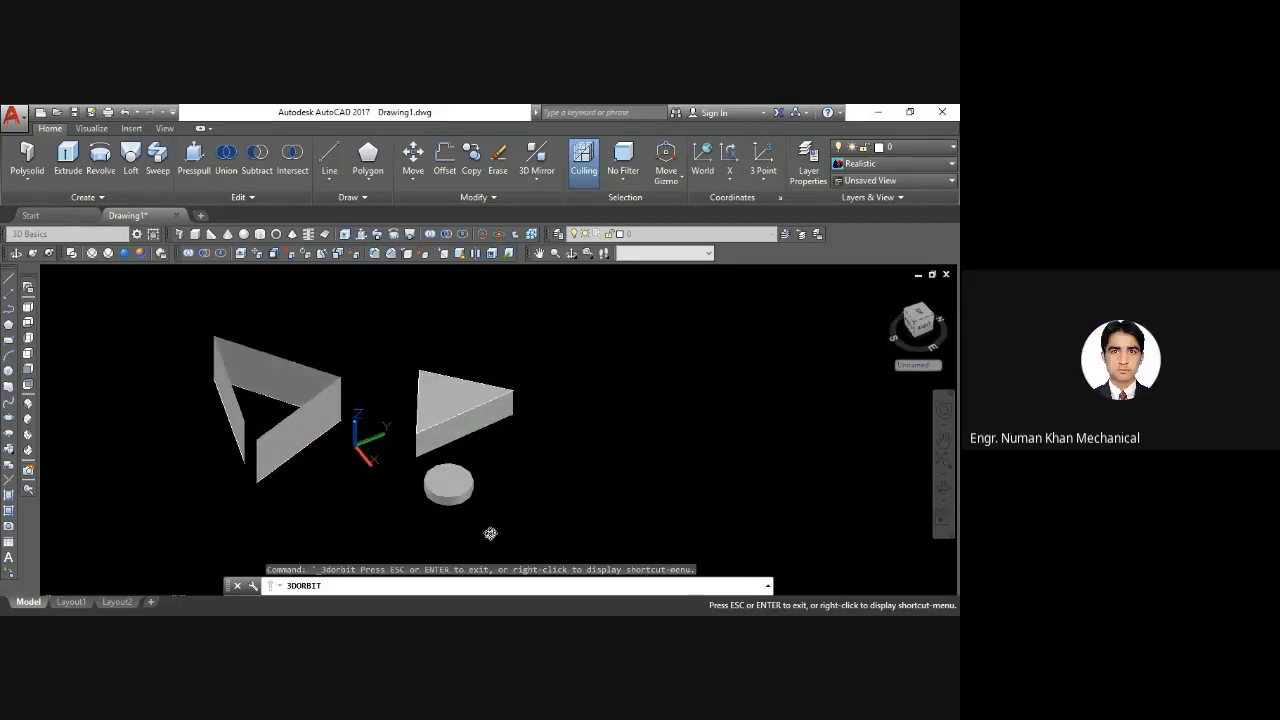
key(Escape)
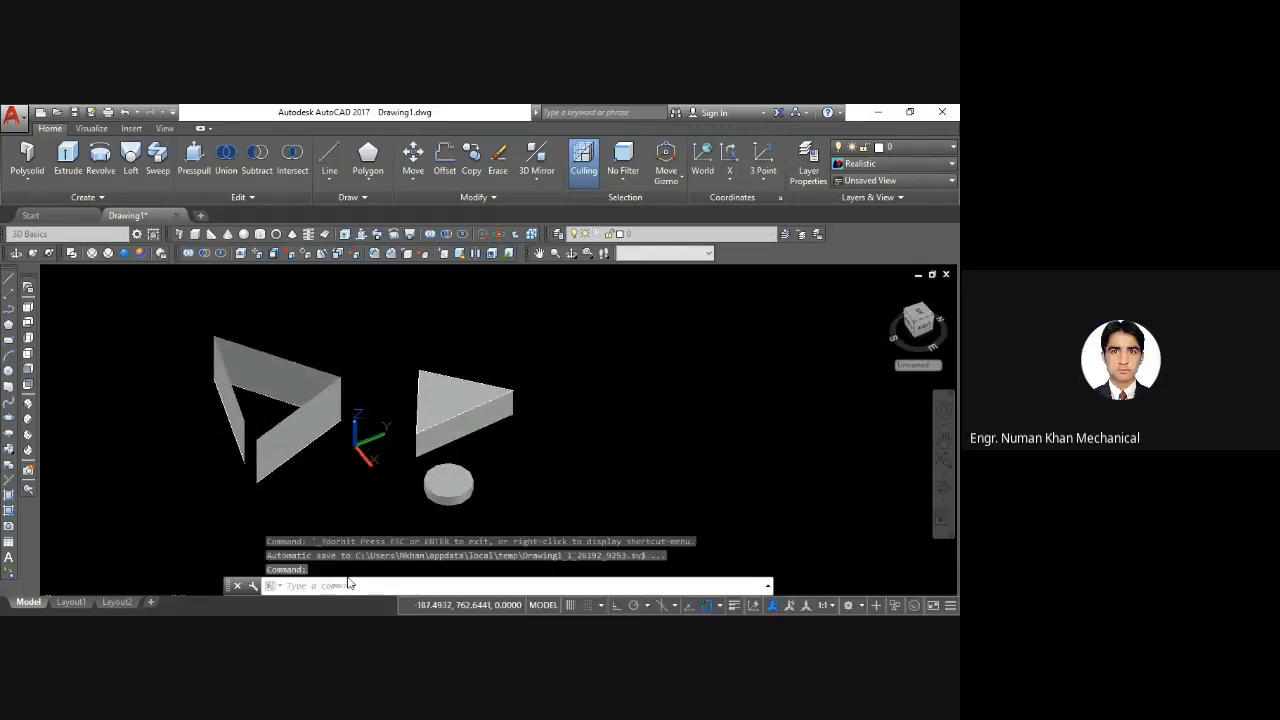
click(330, 588)
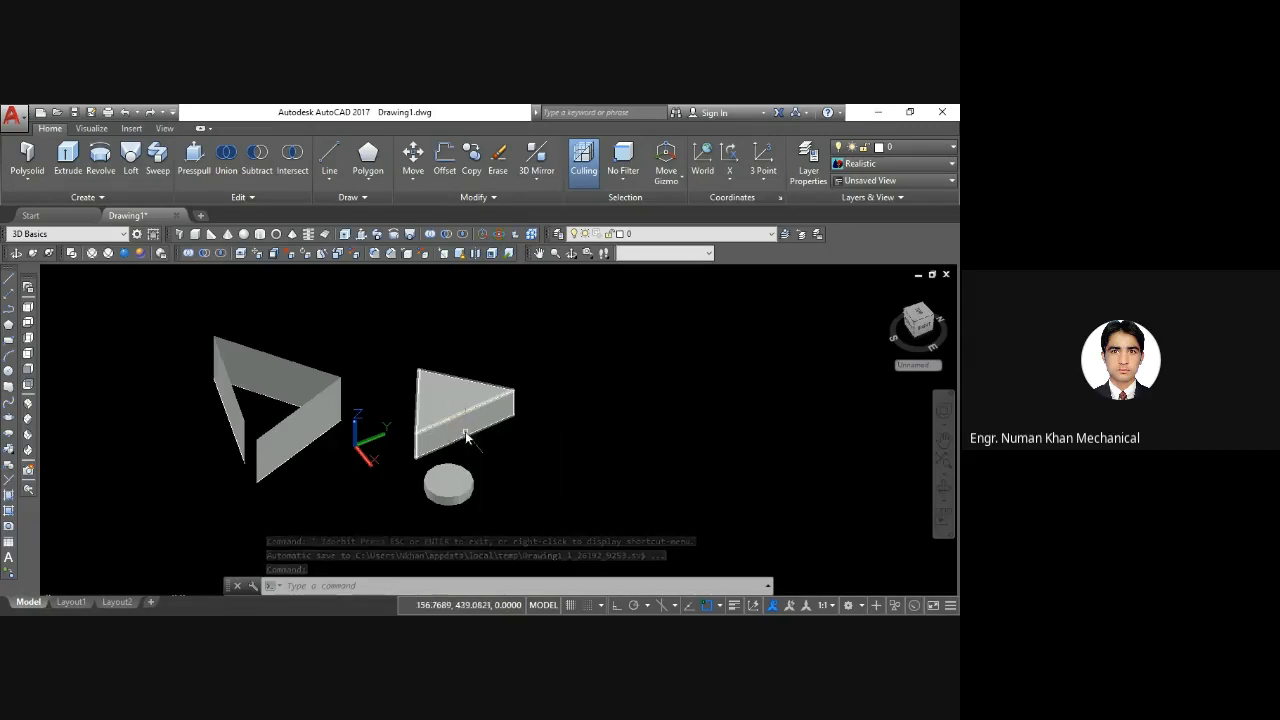
mouse_move(465, 427)
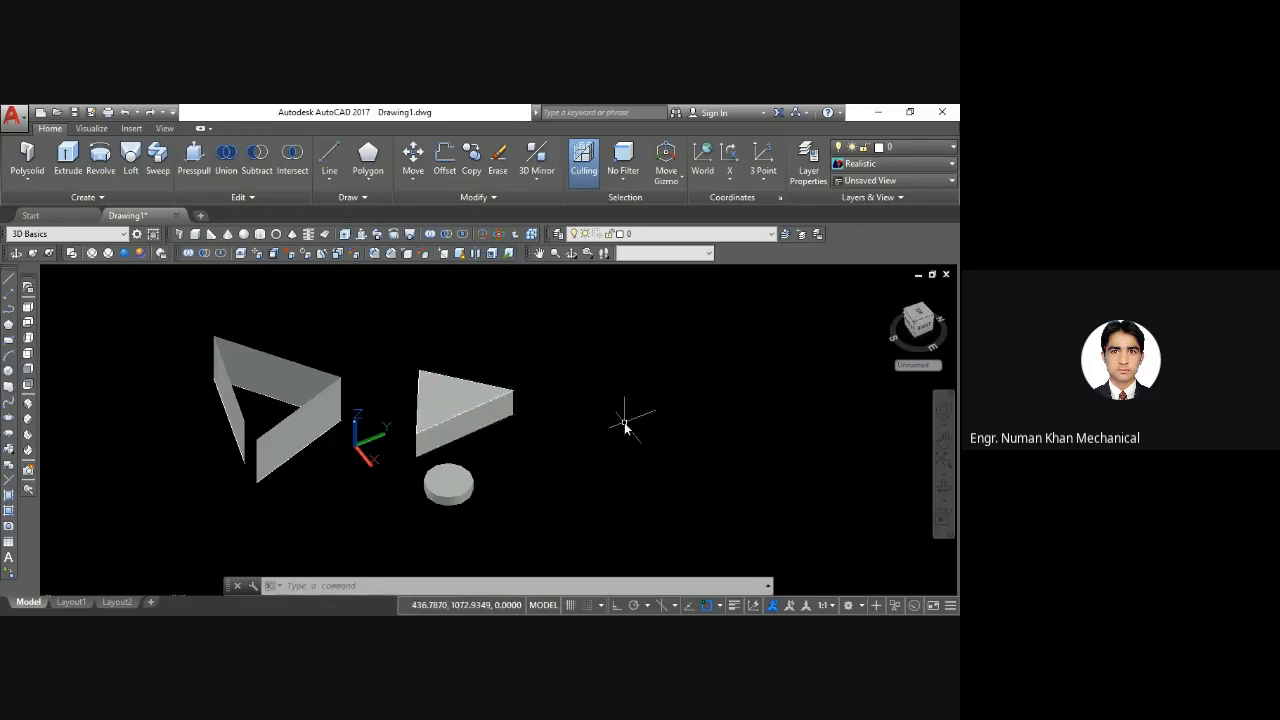
Draw a closed, irregular nine-sided polyline in the empty area beyond the triangular solid, ending at its start point
text(pl)
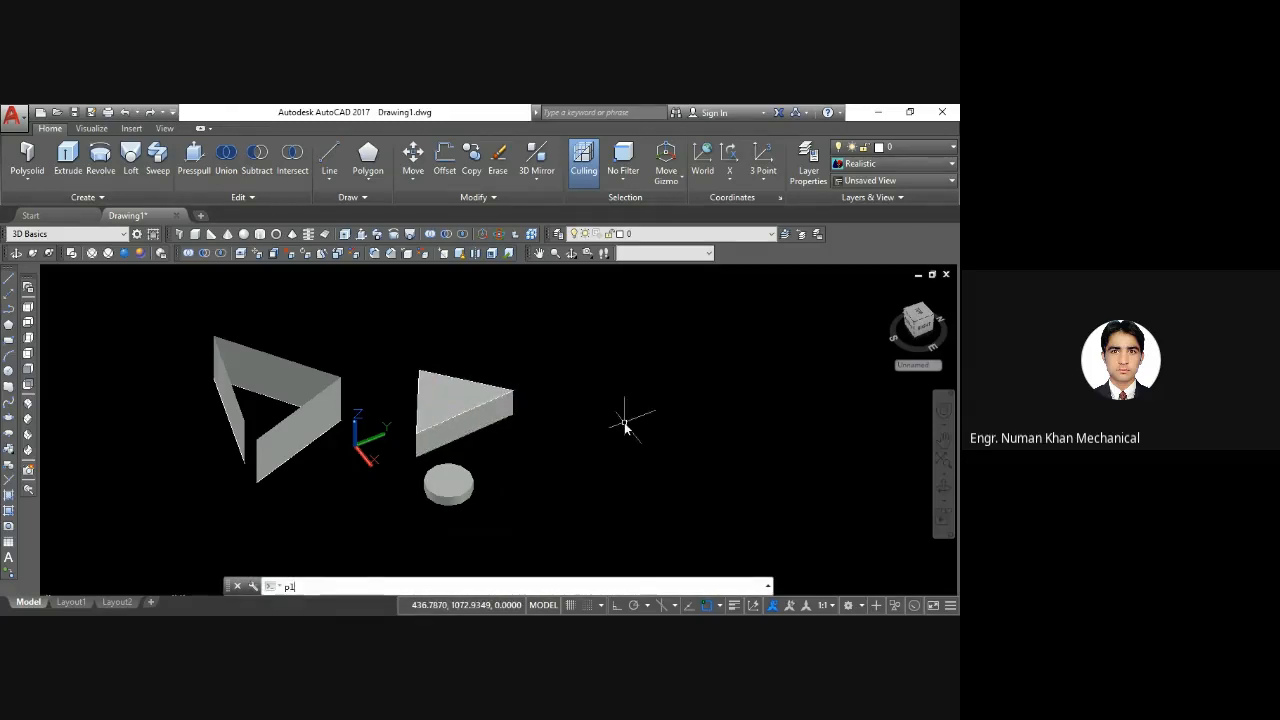
key(Return)
click(798, 375)
click(785, 485)
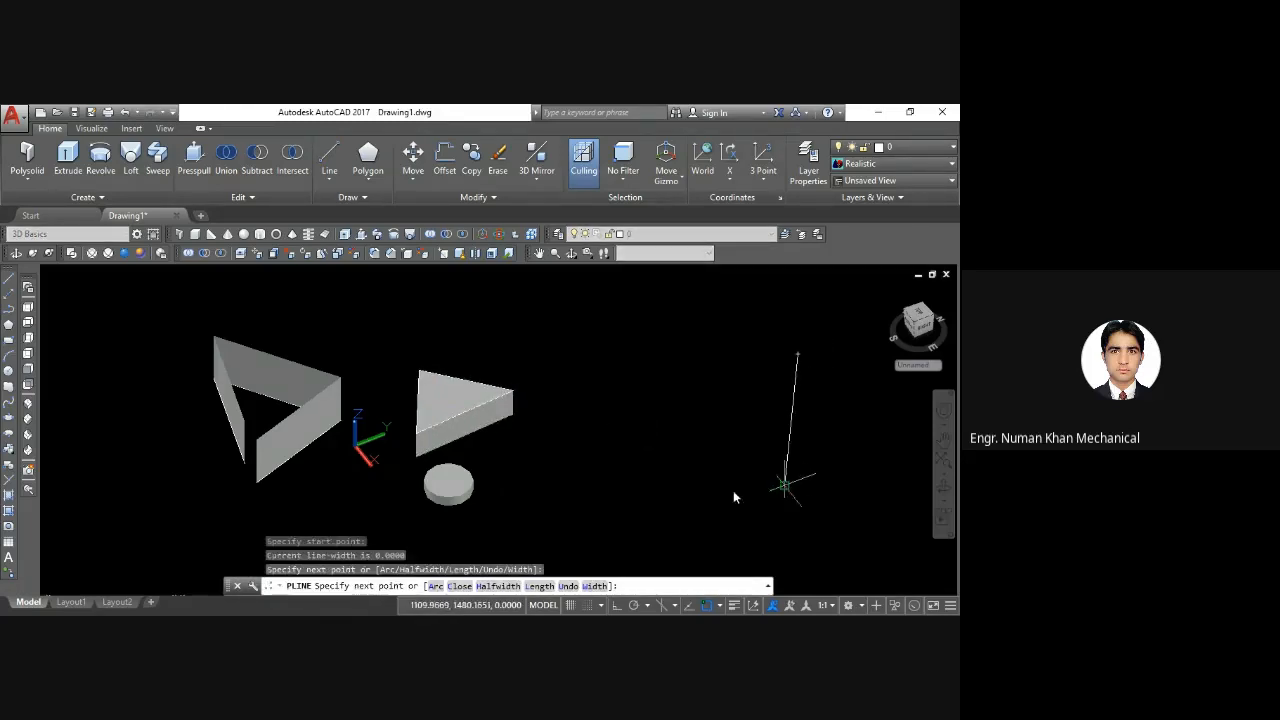
click(640, 466)
click(740, 425)
click(596, 429)
click(606, 390)
click(691, 400)
click(686, 358)
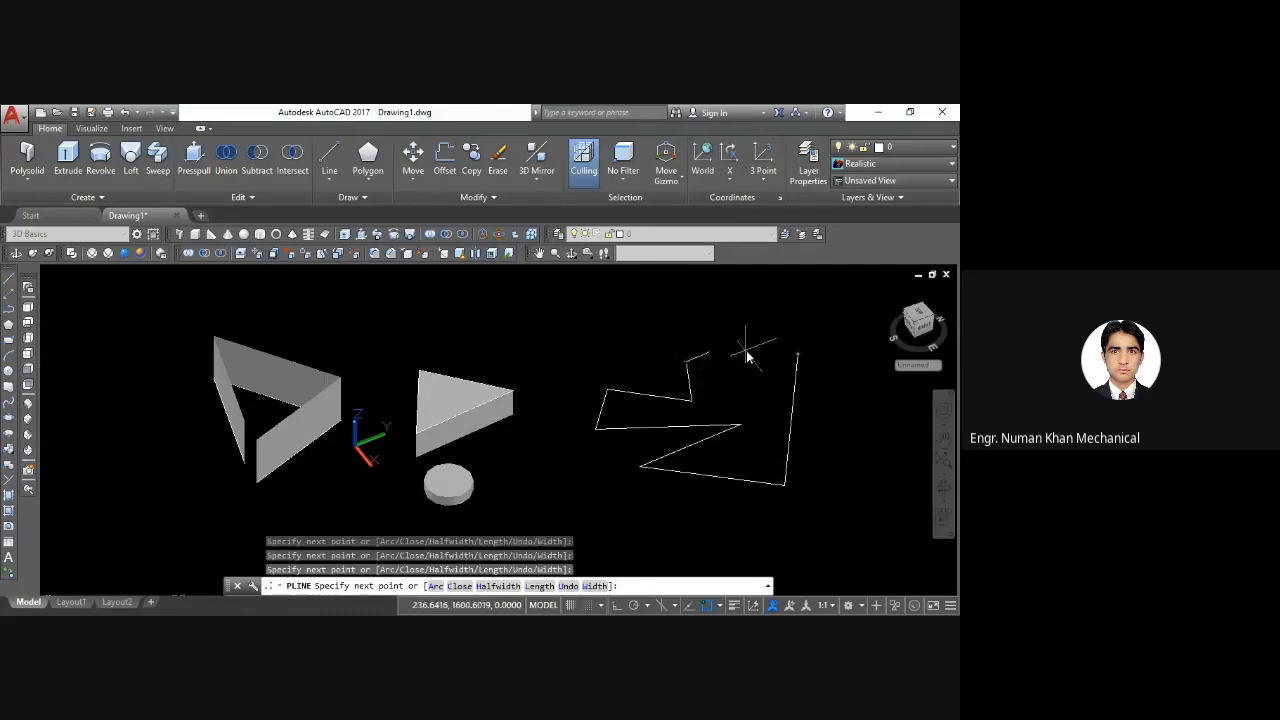
click(747, 350)
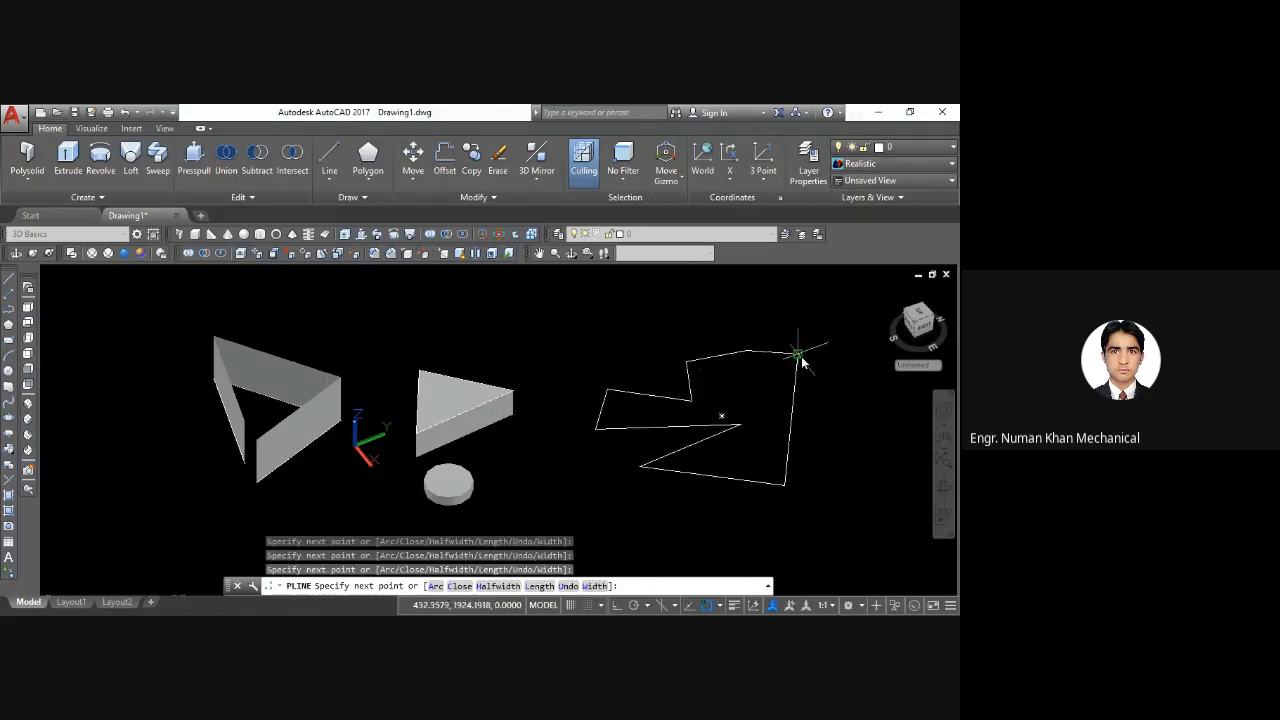
click(797, 354)
key(Return)
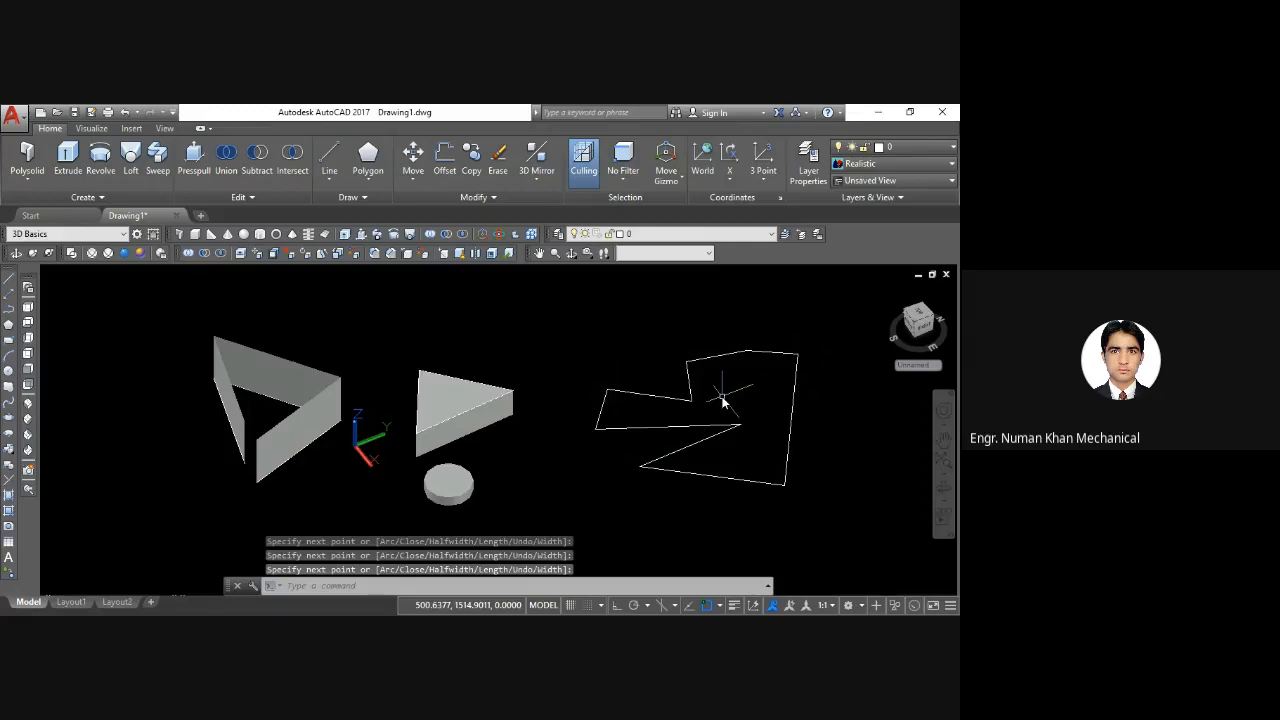
Extrude the irregular closed polyline upward into a tall block
text(ext)
key(Return)
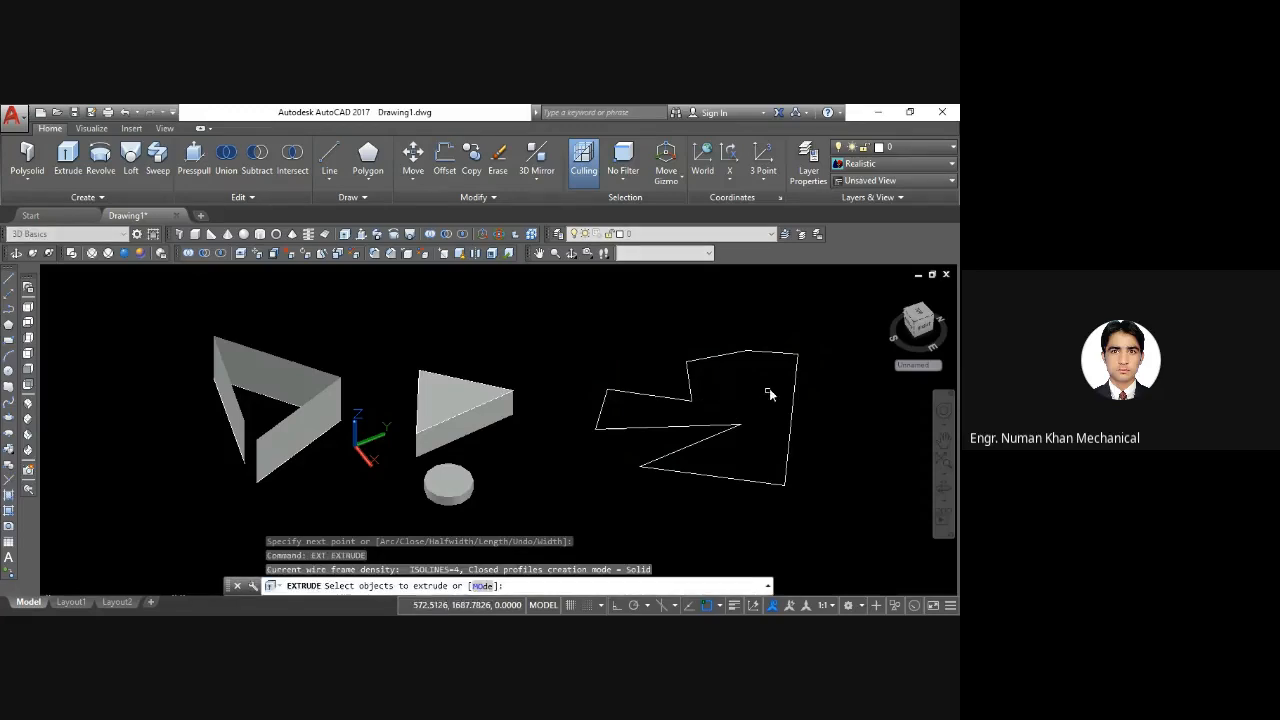
click(786, 356)
key(Return)
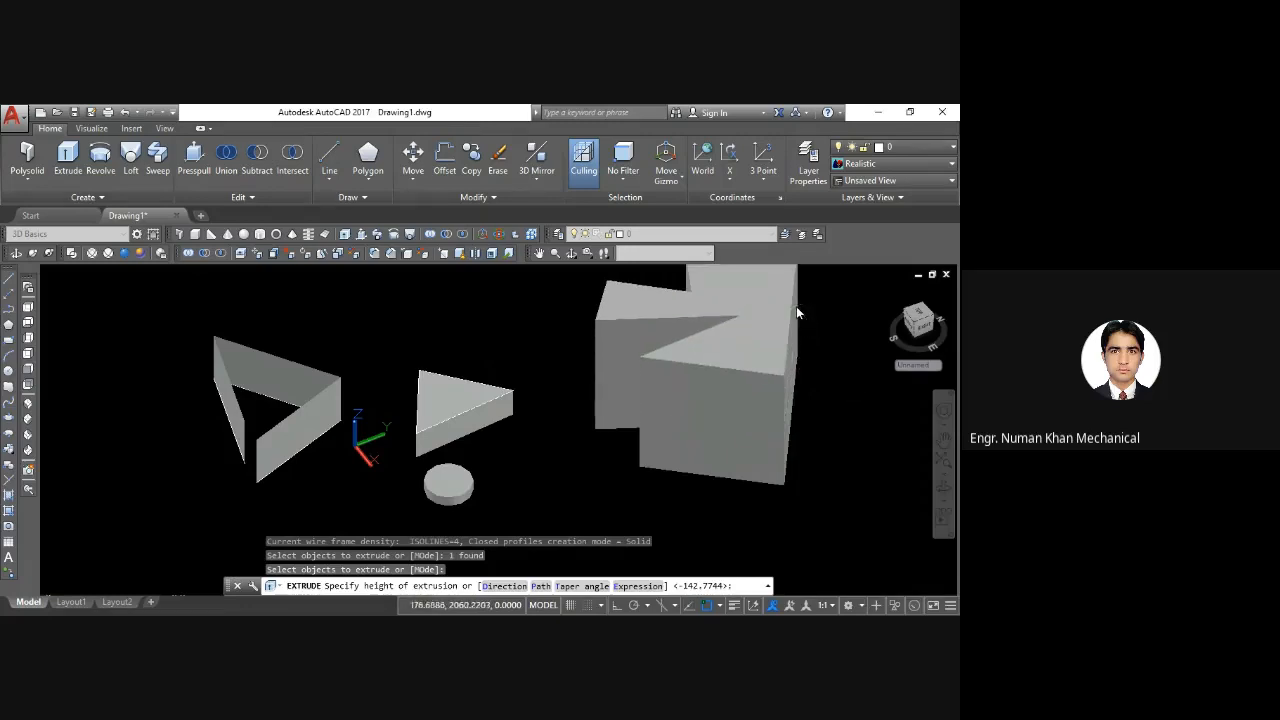
click(797, 311)
middle_drag(543, 357, 388, 404)
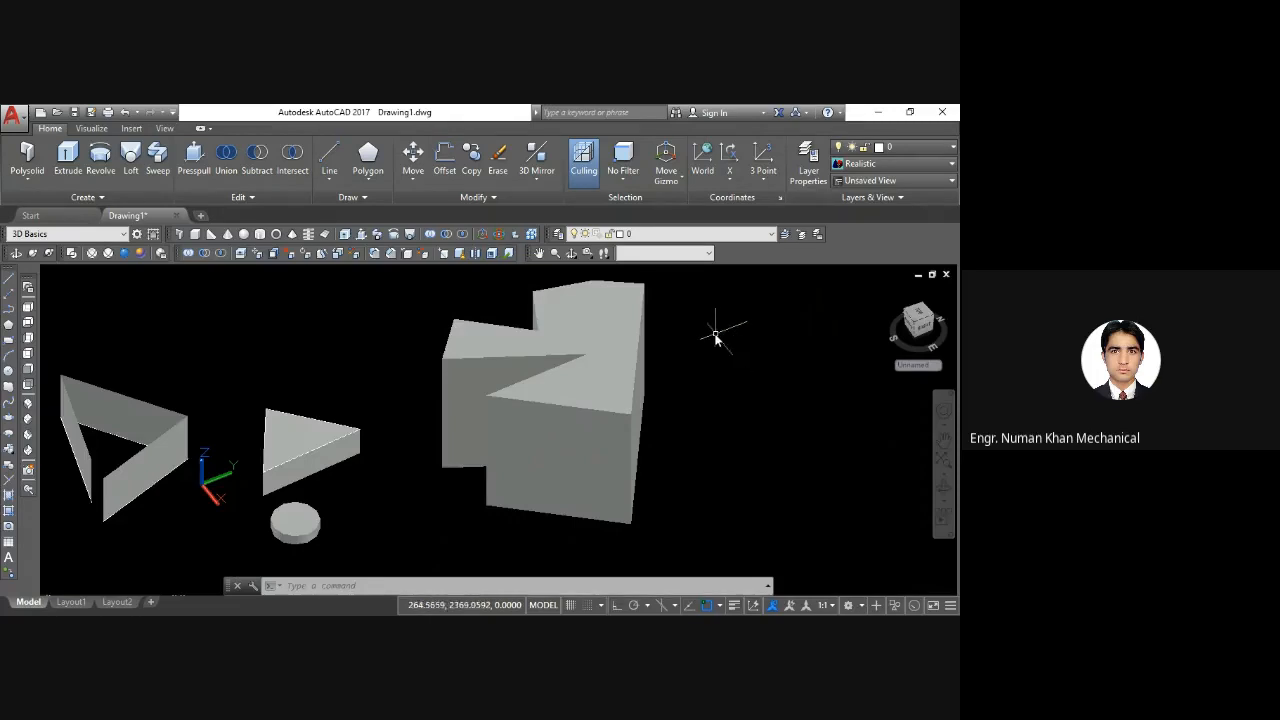
middle_drag(720, 332, 654, 349)
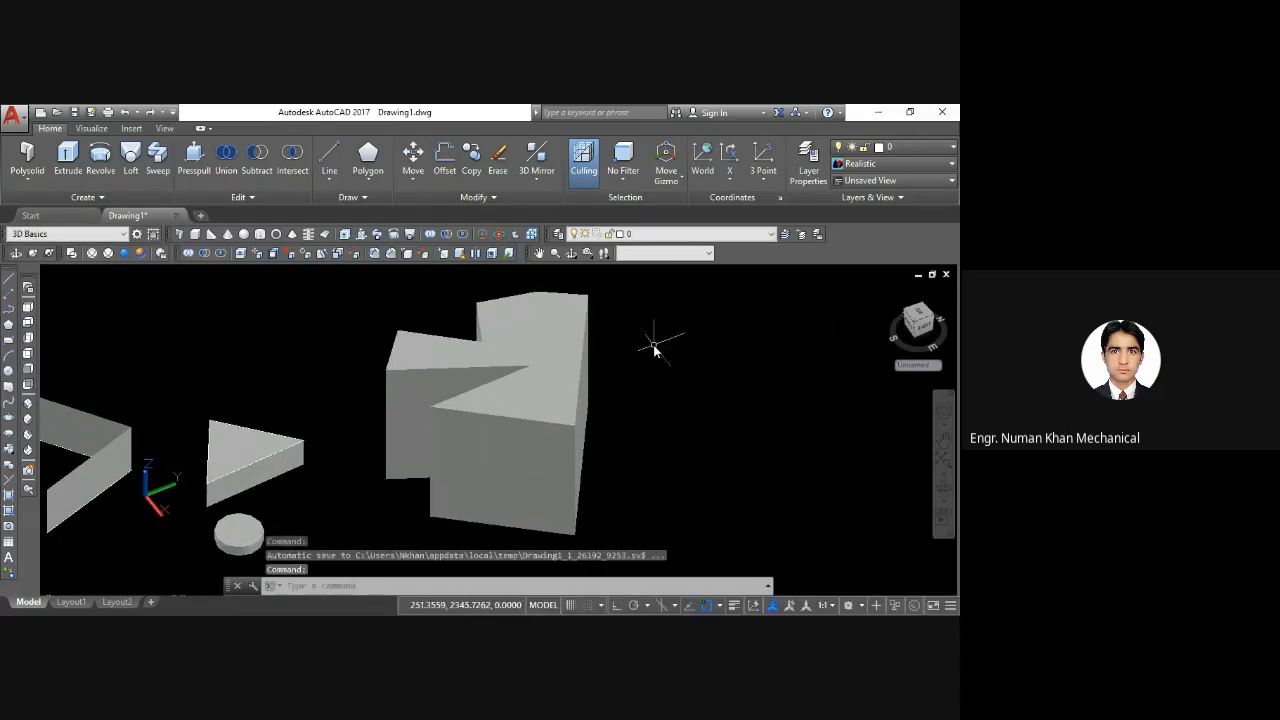
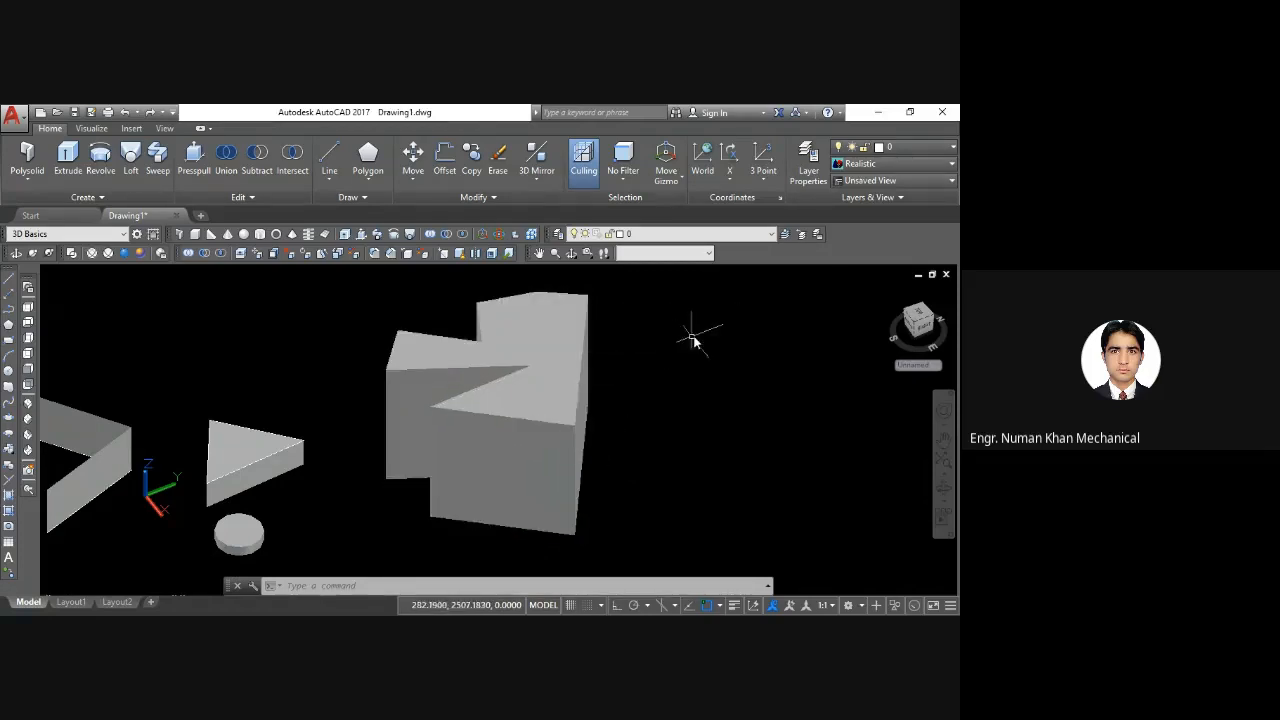
mouse_move(559, 388)
mouse_move(564, 455)
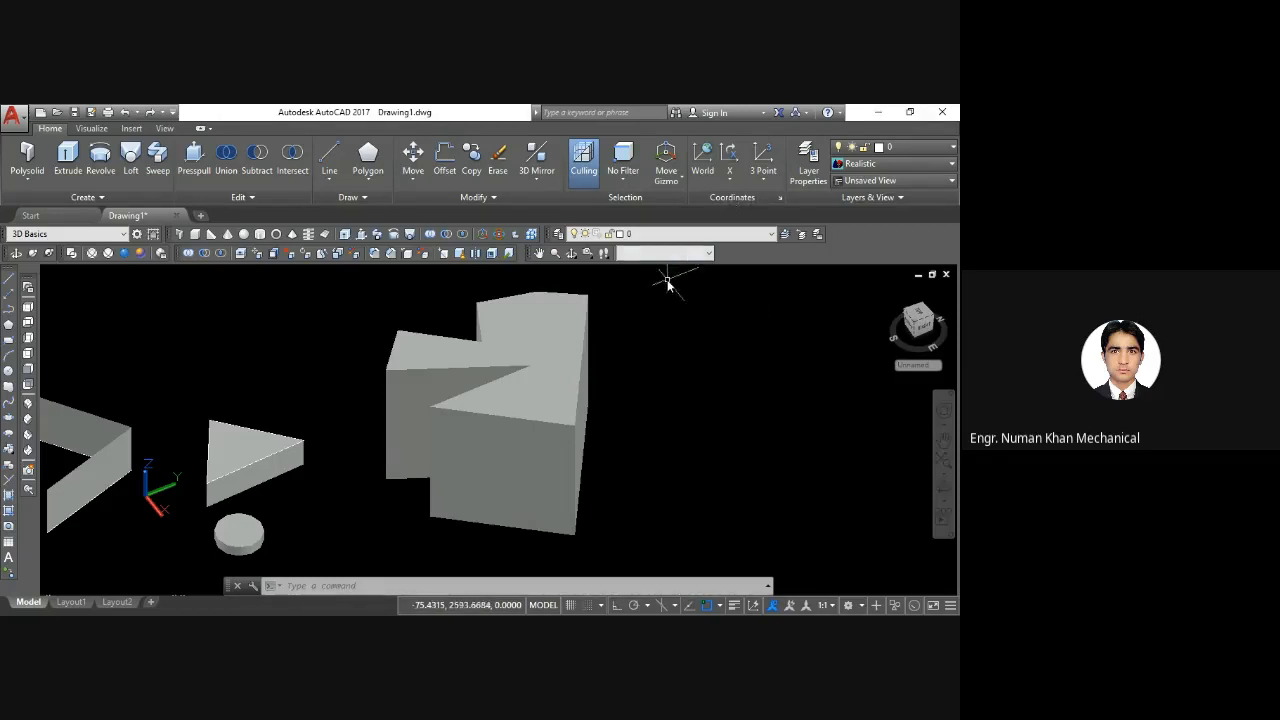
Draw a circle with a radius of 30 in the empty area beyond the irregular block
scroll(668, 285, down, 2)
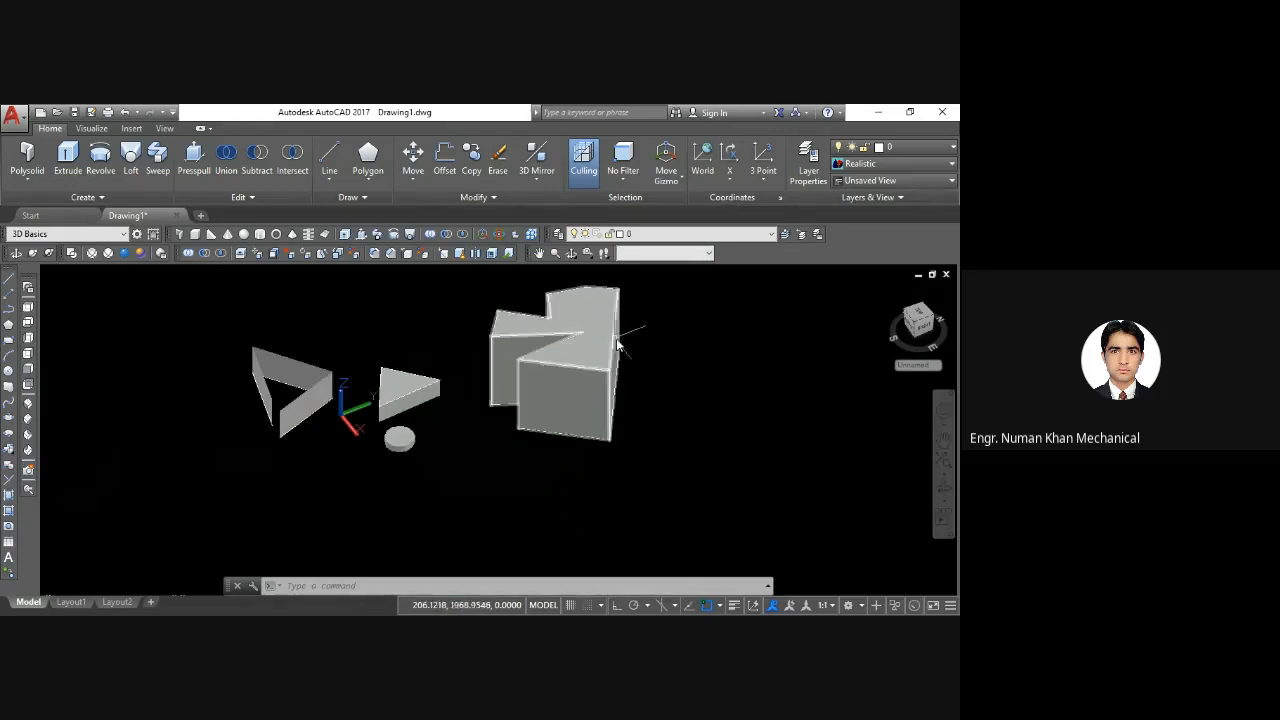
middle_drag(620, 343, 608, 358)
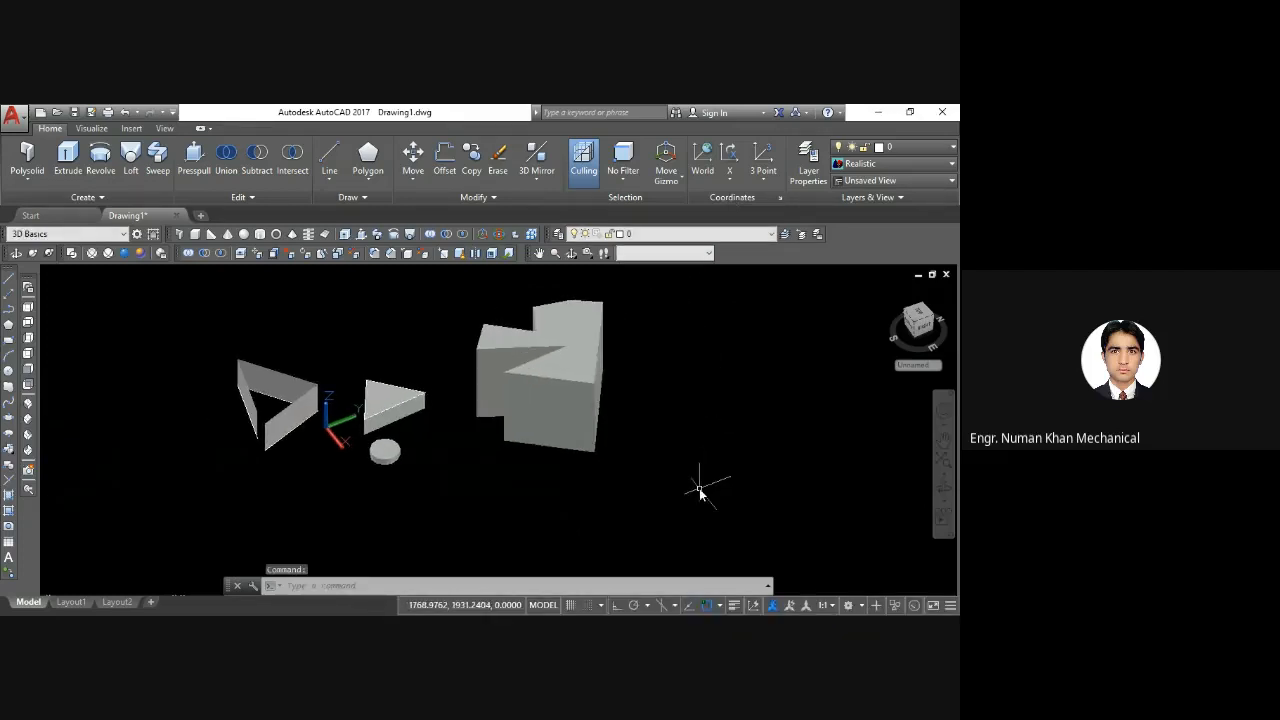
text(c)
key(Return)
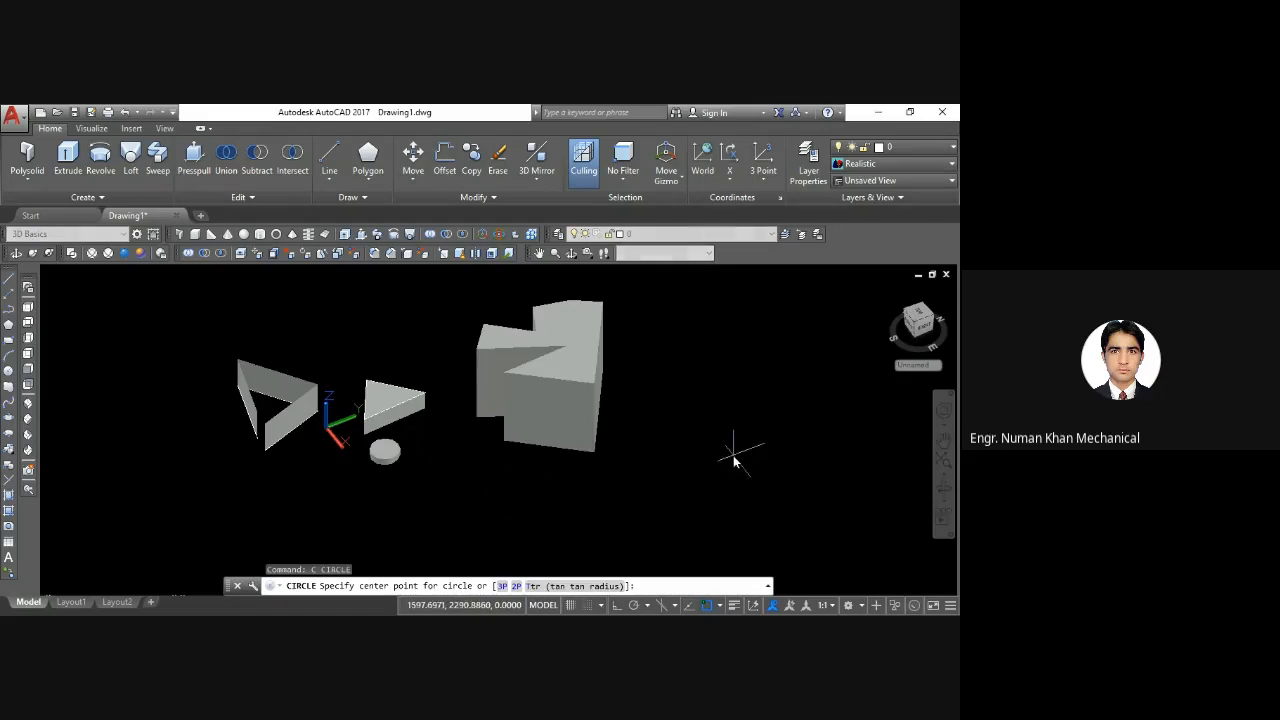
click(733, 454)
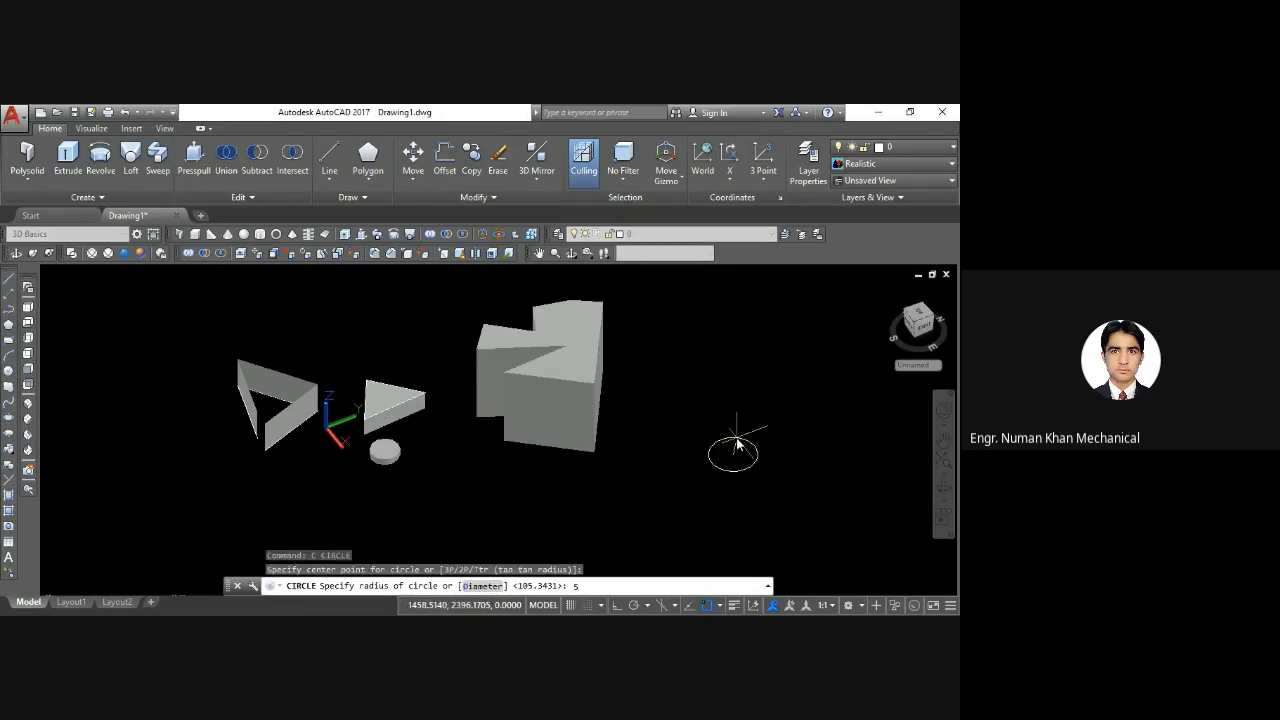
text(30)
key(Return)
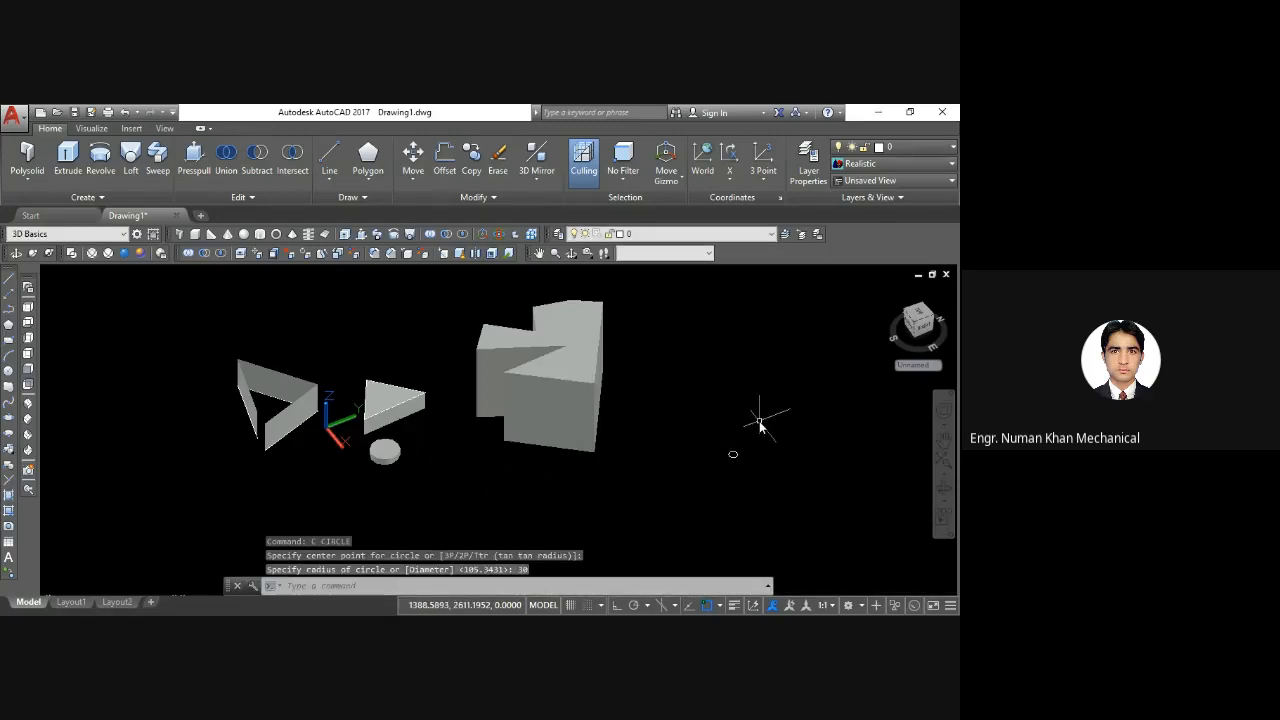
Erase the small circle just drawn beyond the irregular block
click(742, 440)
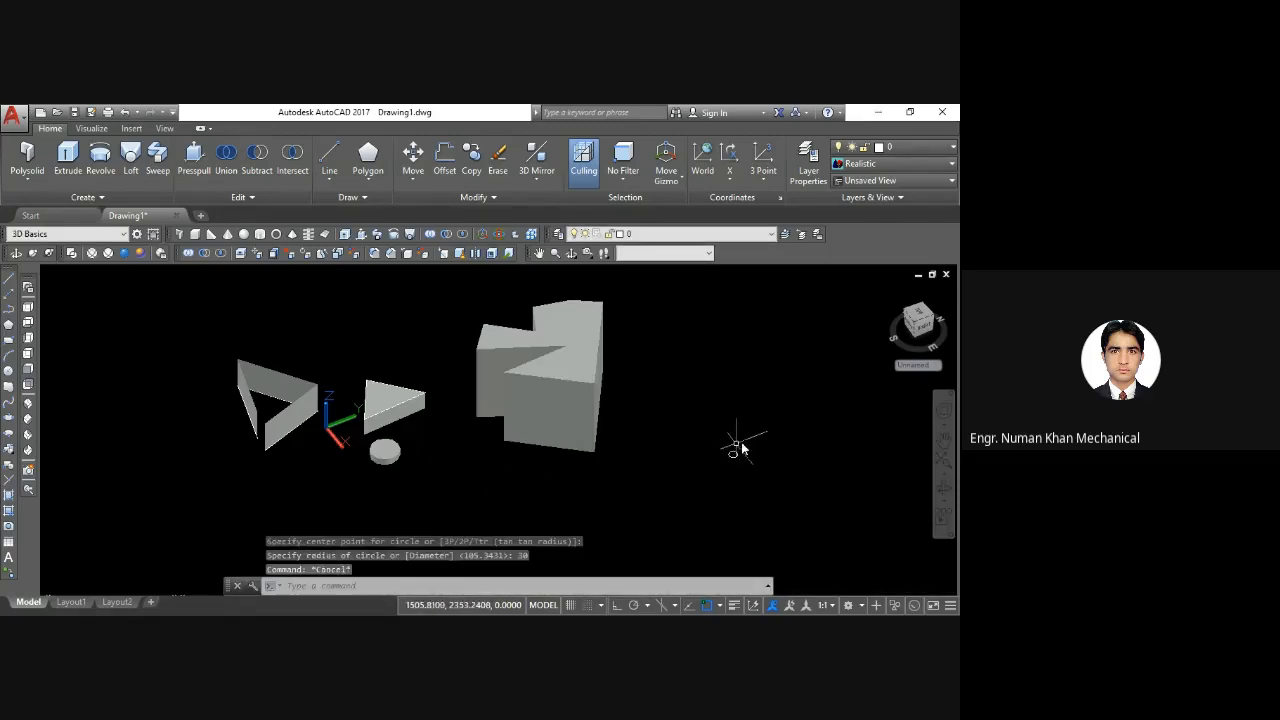
click(721, 467)
key(Delete)
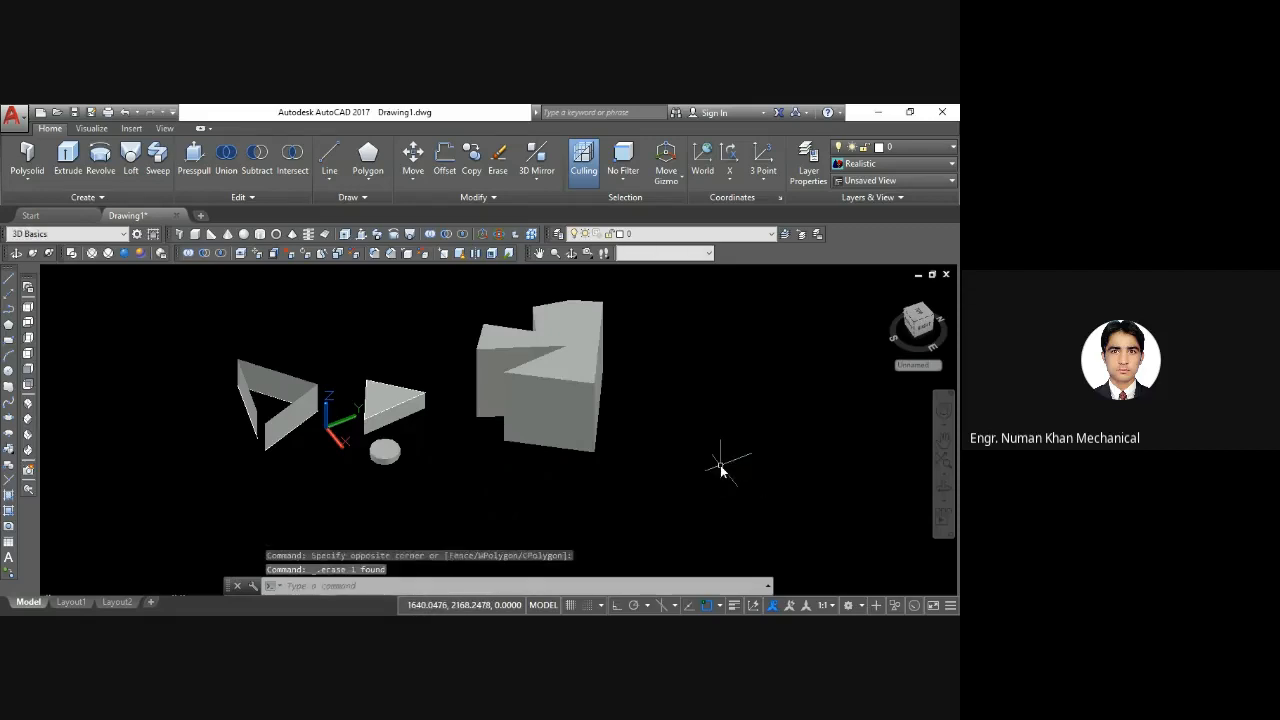
Create a solid cylinder with base radius 50 and height 100 in the empty area beyond the irregular block
click(245, 234)
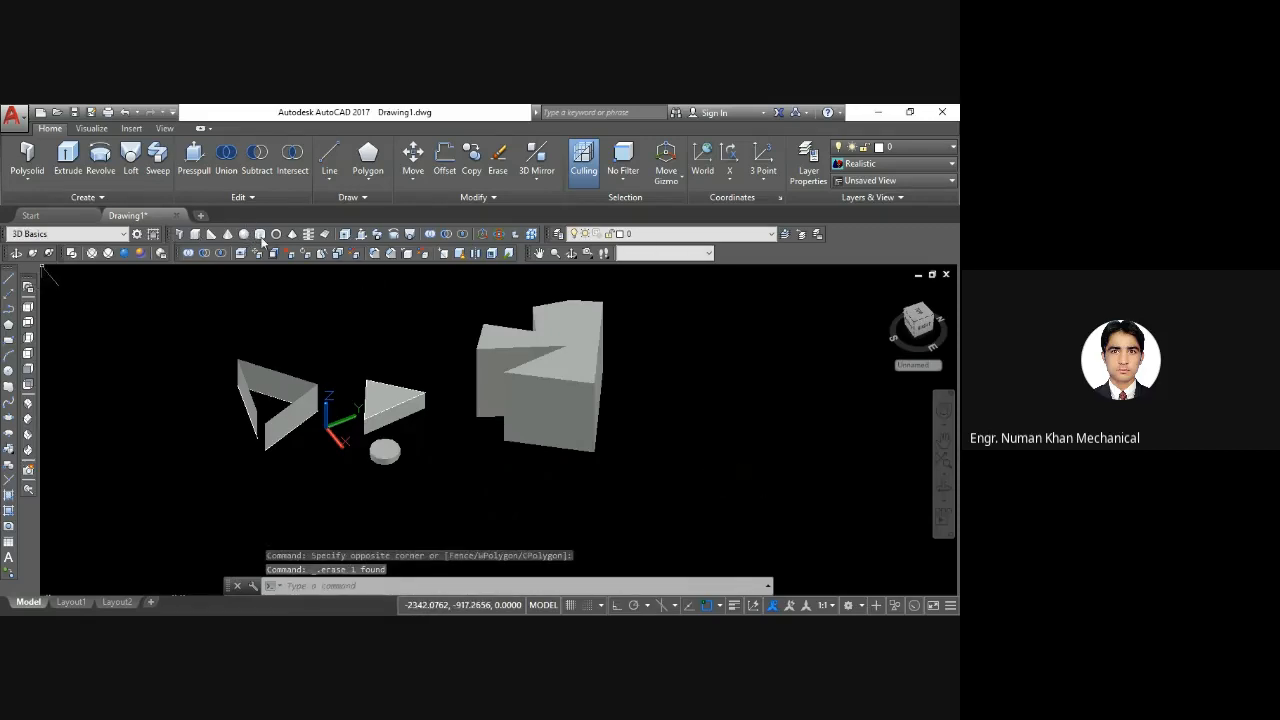
click(745, 496)
text(5)
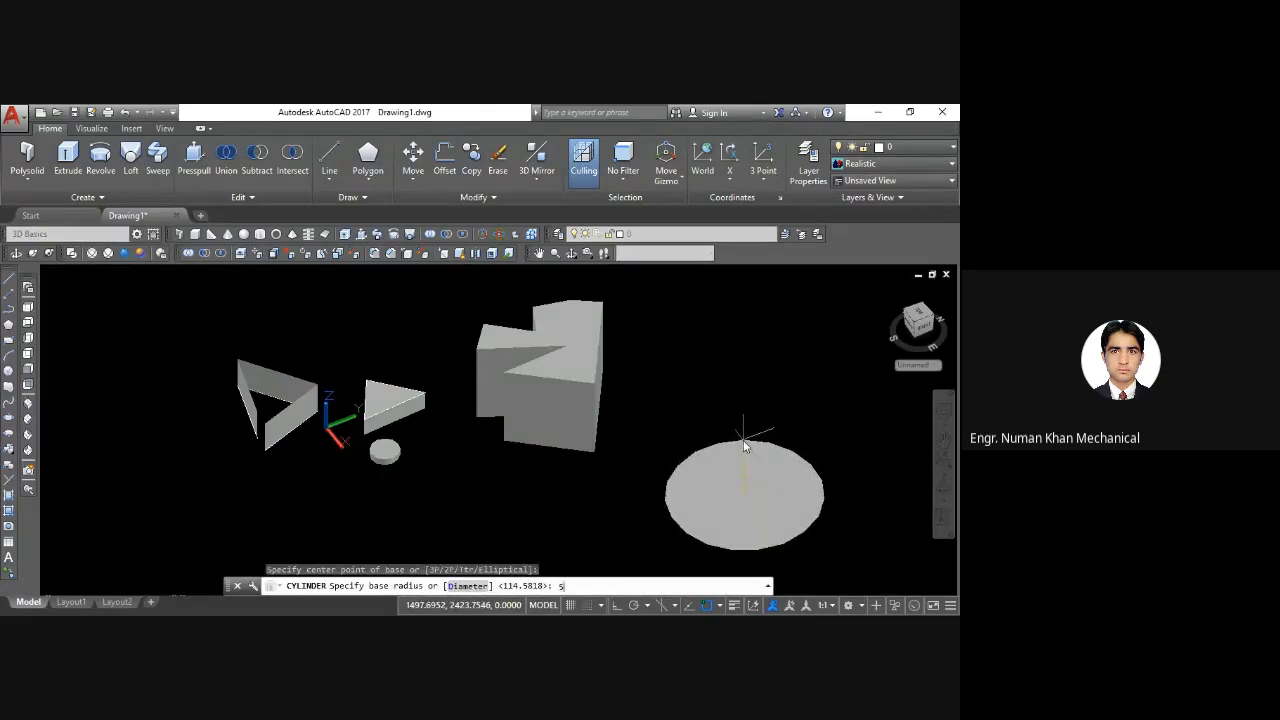
text(0)
key(Return)
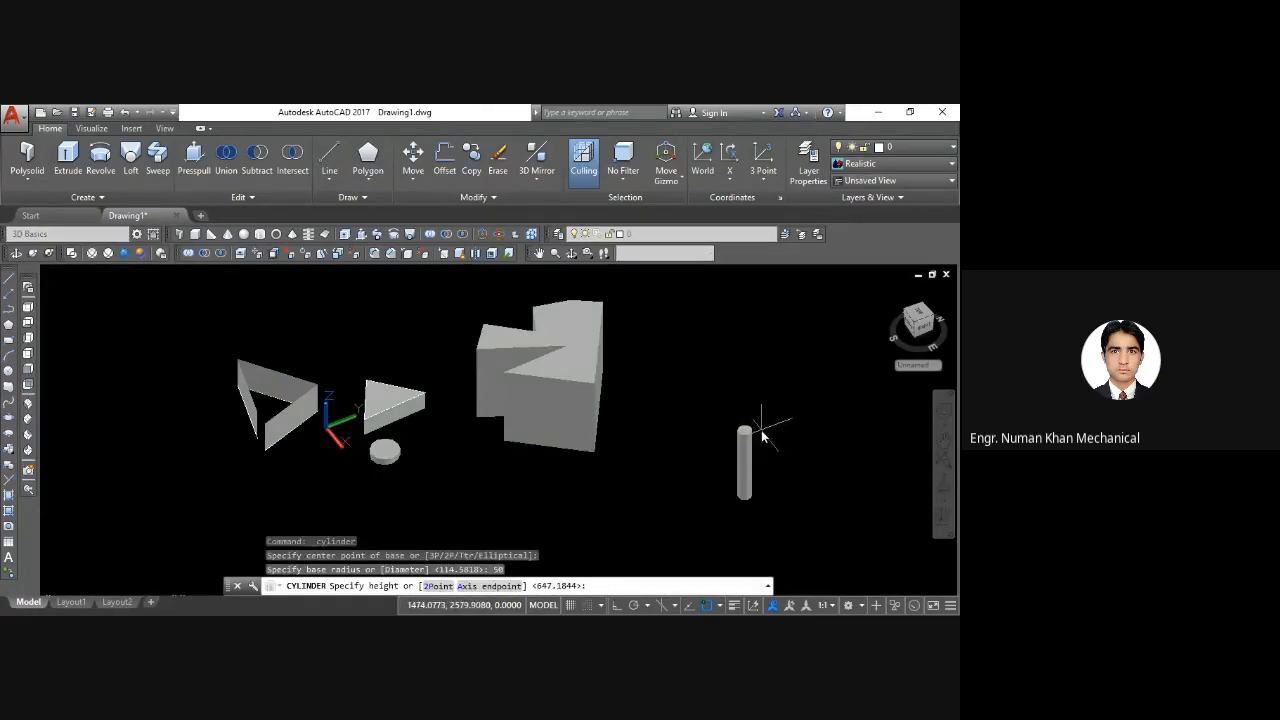
text(100)
key(Return)
Erase the open surfaces, the triangular prism, the small disc and the irregular block, keeping only the new cylinder
click(630, 312)
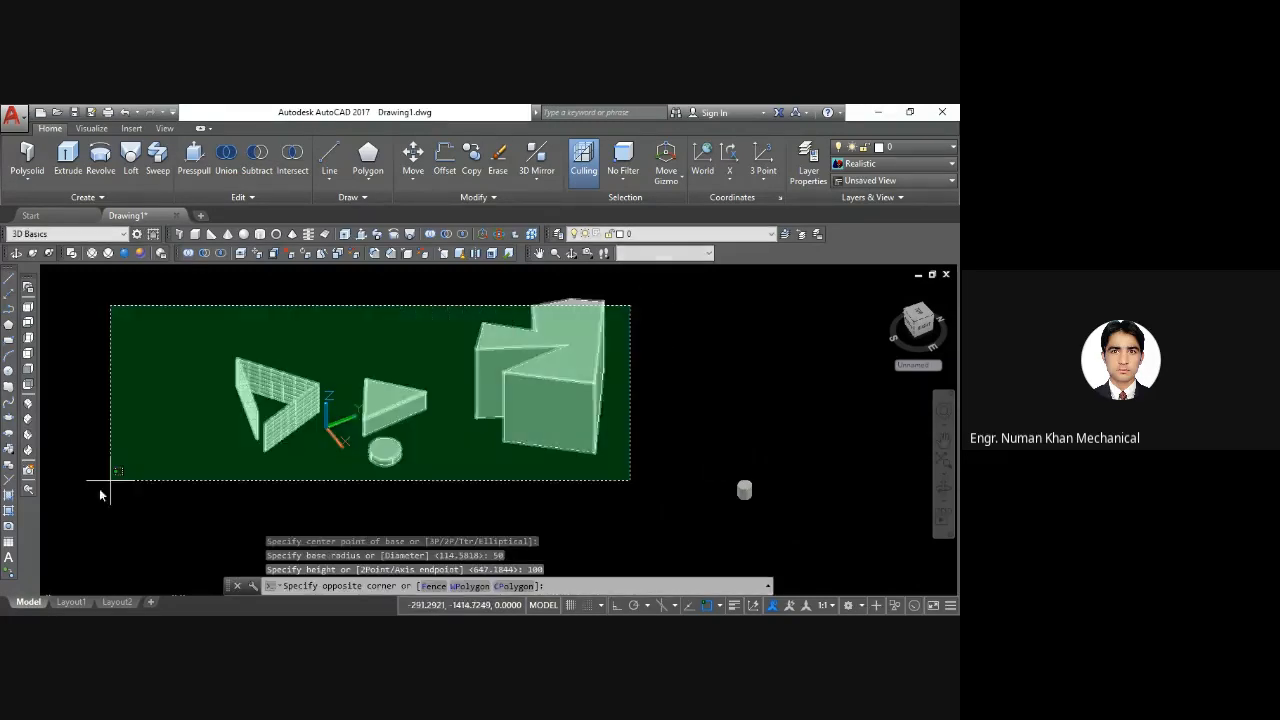
click(82, 523)
key(Delete)
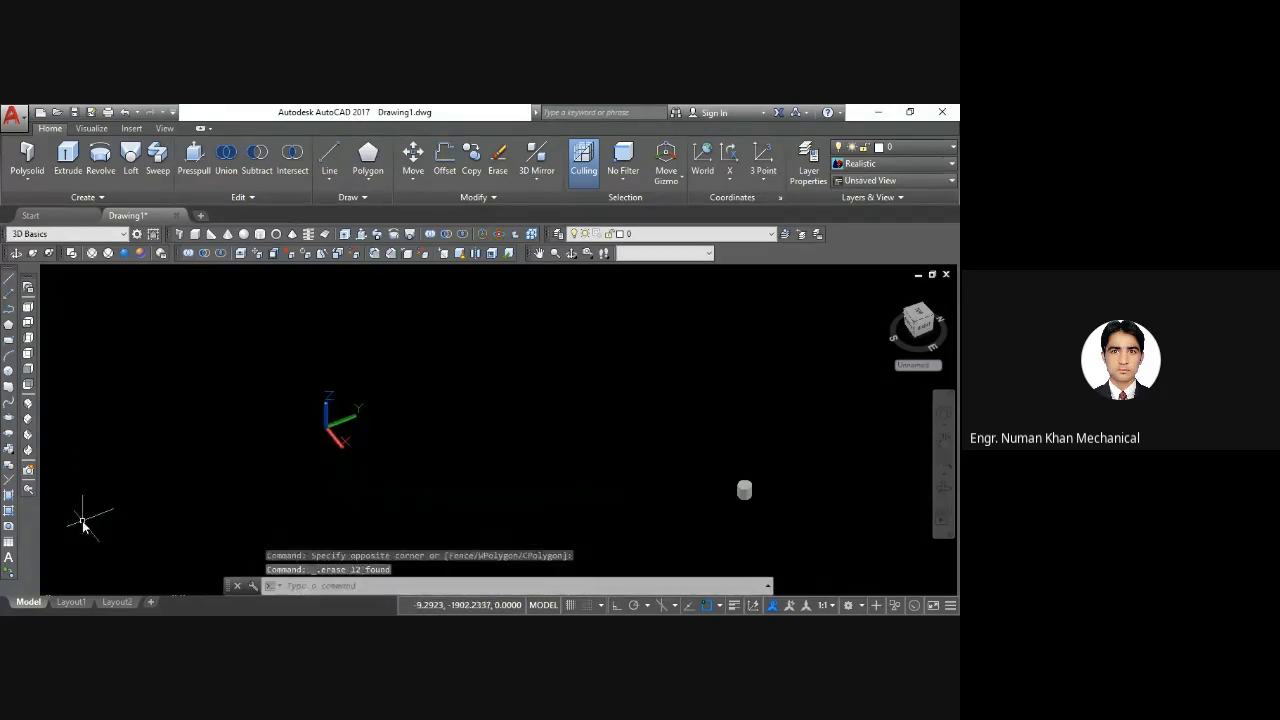
Zoom to the whole drawing and erase the remaining cylinder
text(z)
key(Return)
text(a)
key(Return)
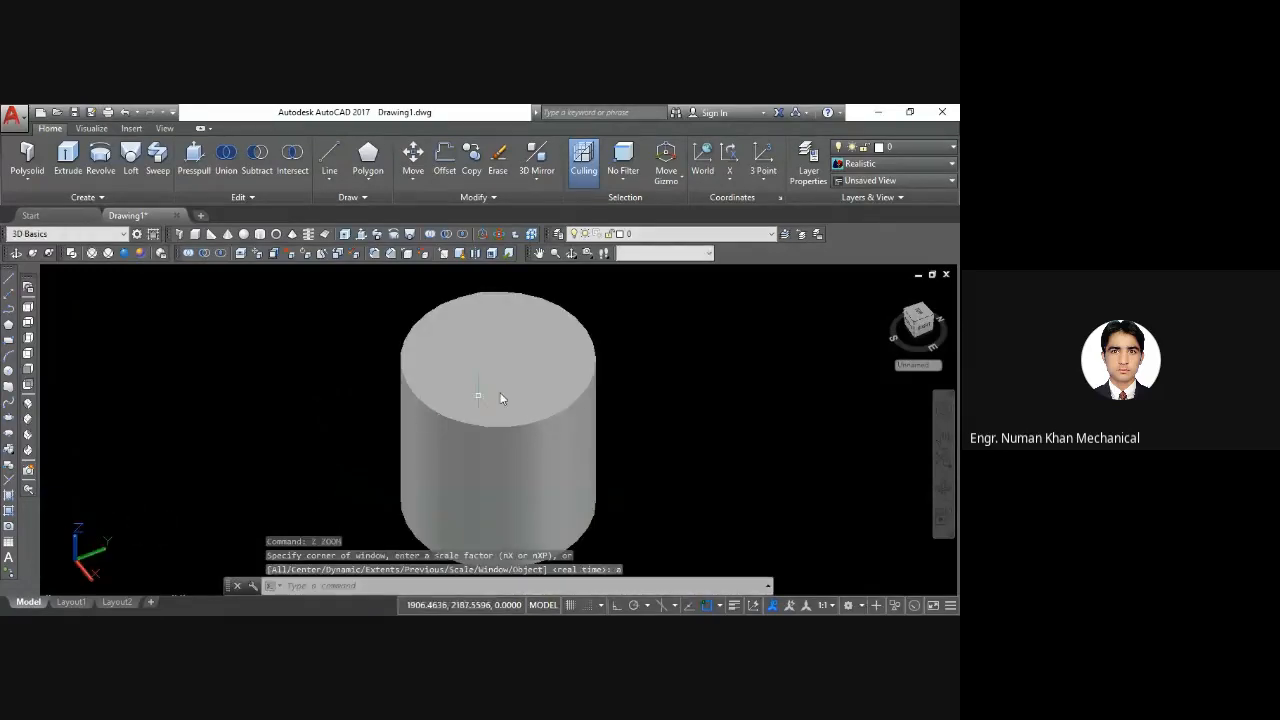
shift+middle_drag(501, 398, 536, 414)
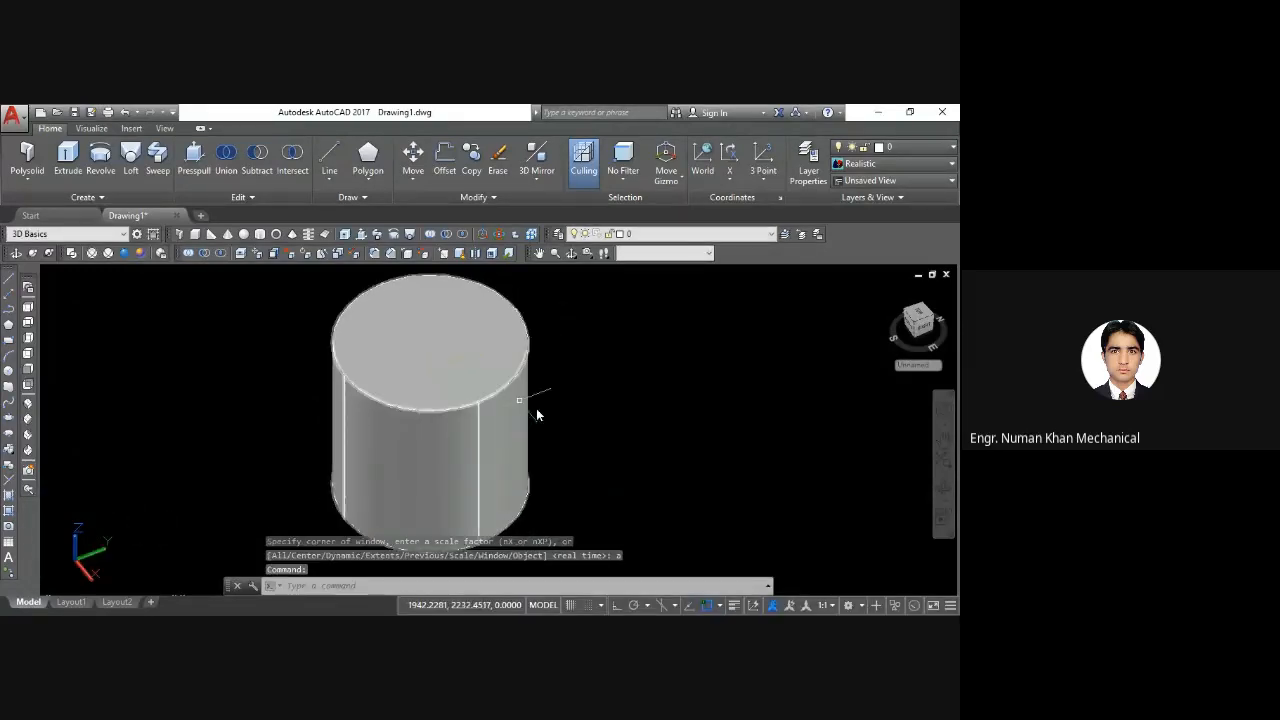
click(488, 394)
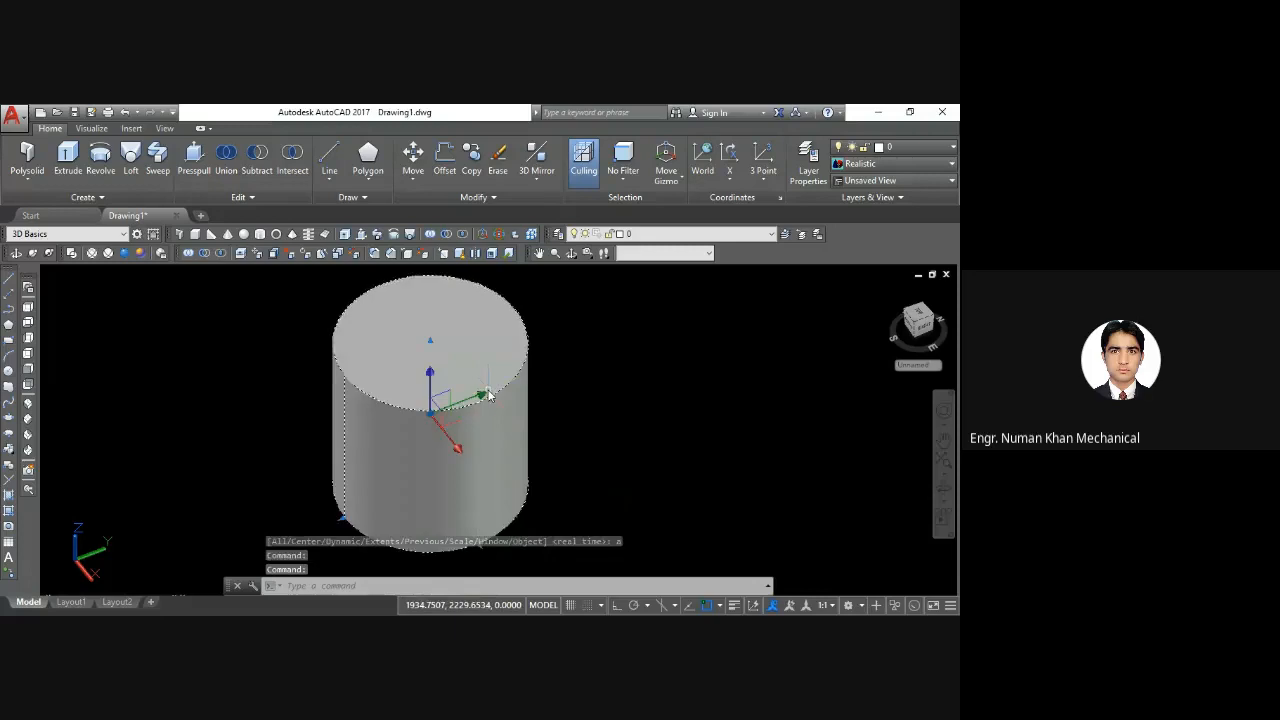
key(Delete)
Draw two separate circles side by side, each with a radius of 30
text(c)
key(Return)
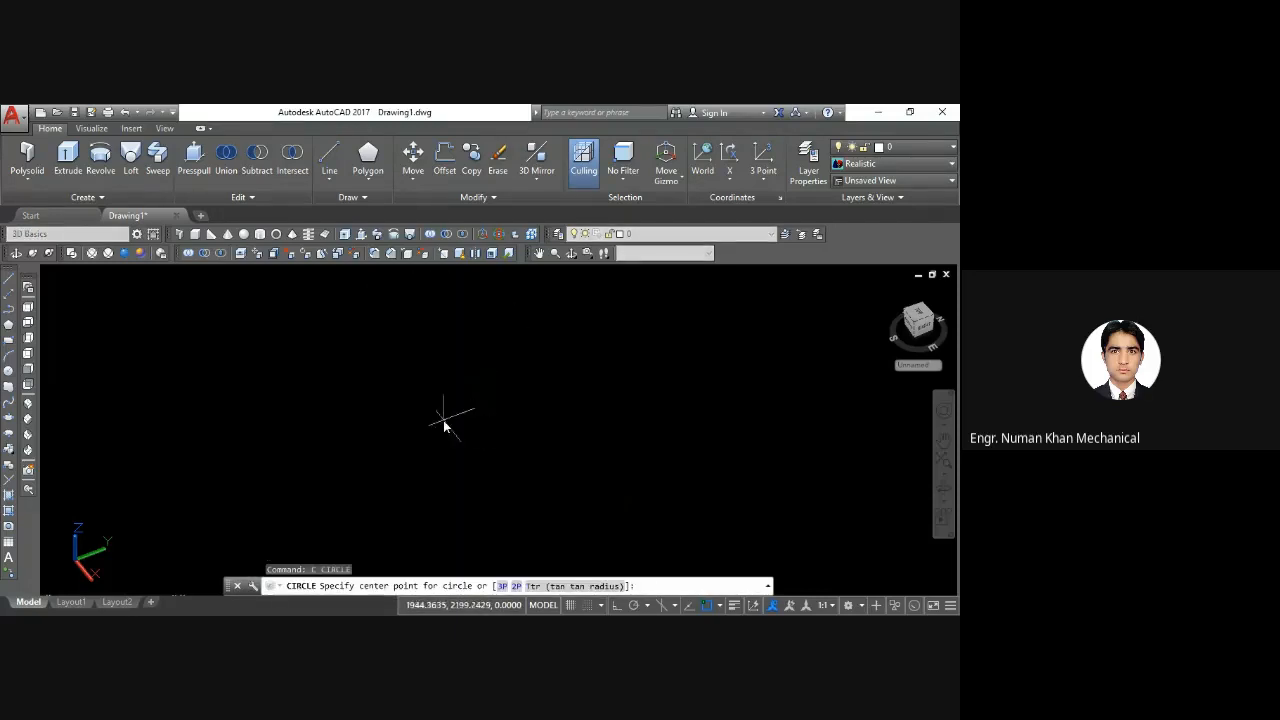
click(440, 416)
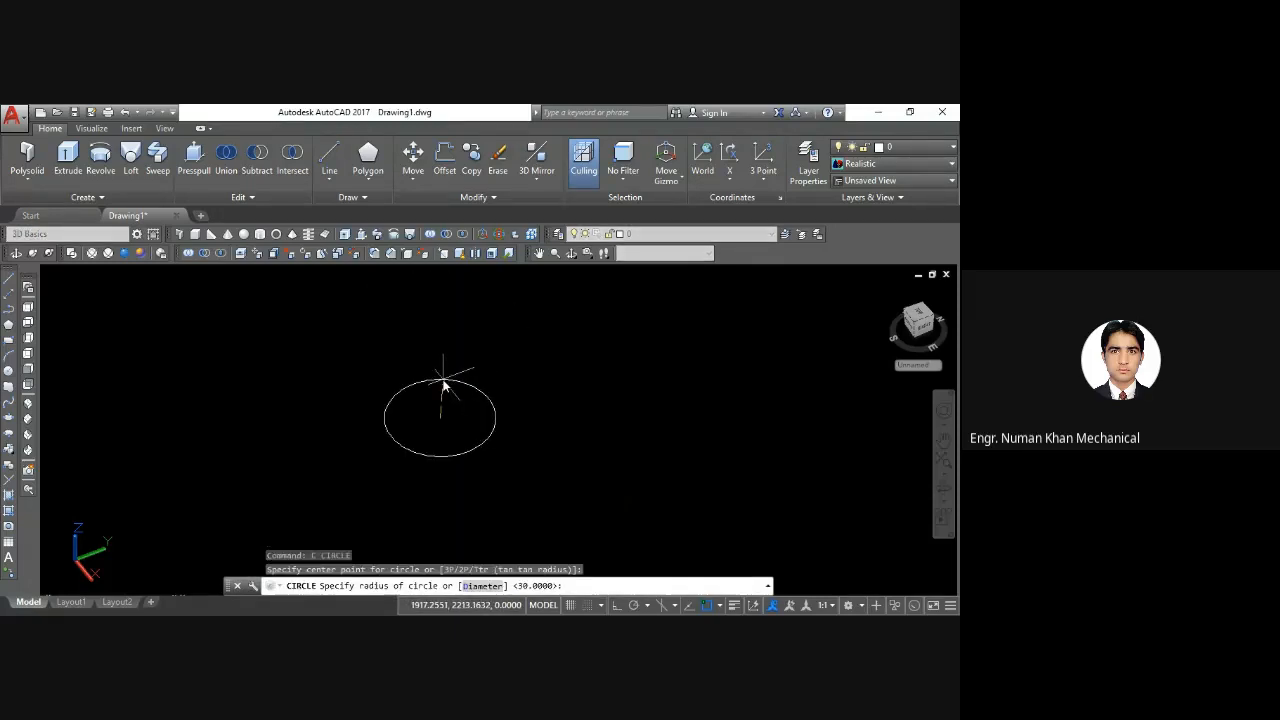
click(444, 382)
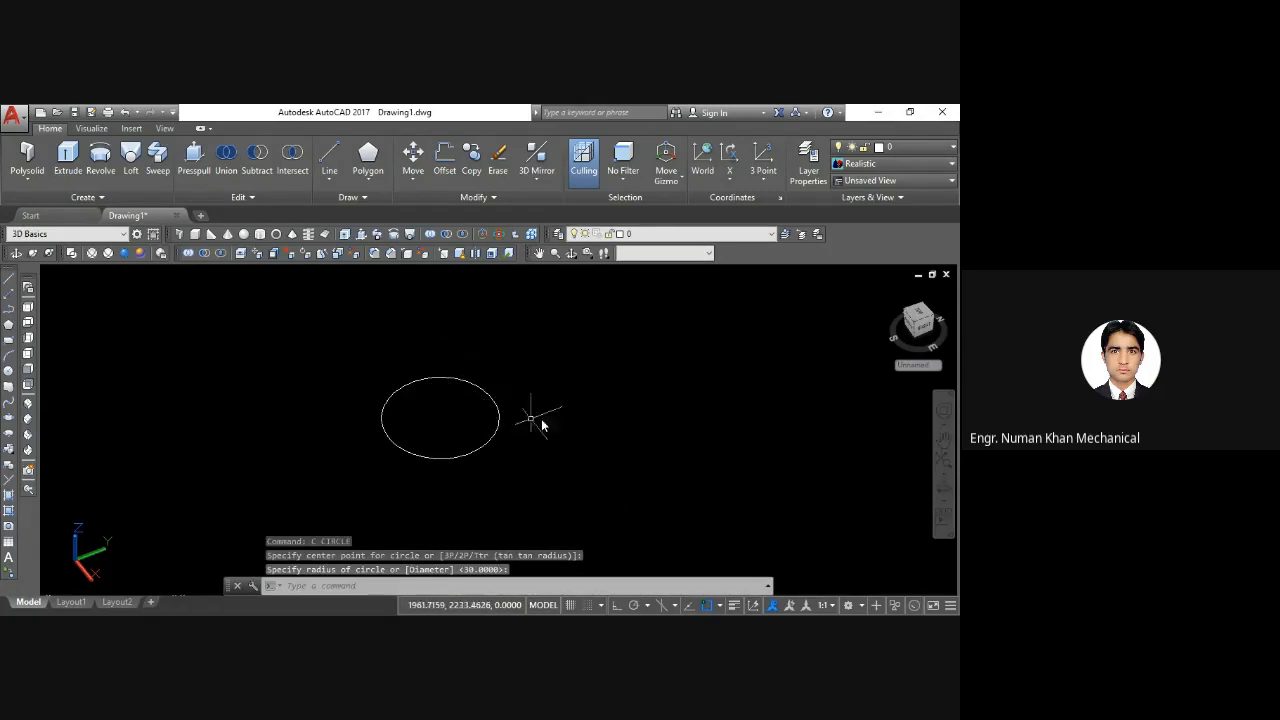
key(Return)
click(667, 431)
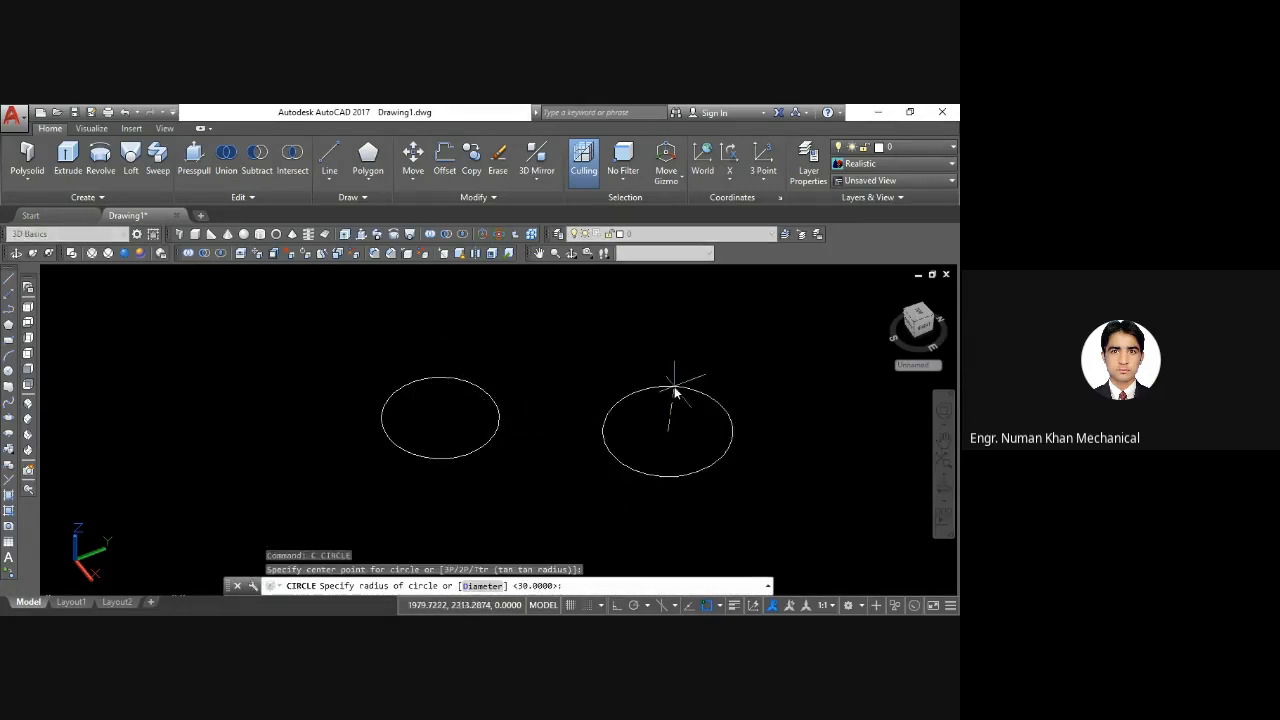
text(30)
key(Return)
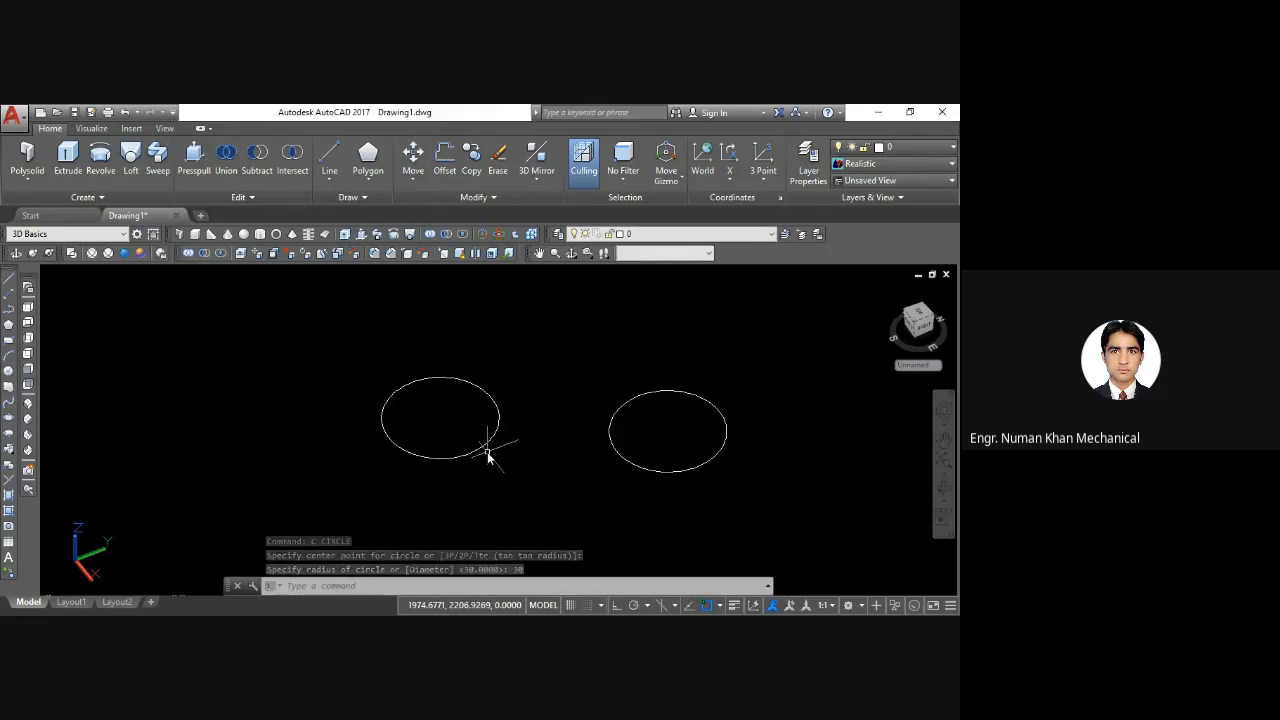
Extrude the first of the two circles upward into a tall cylinder
text(ex)
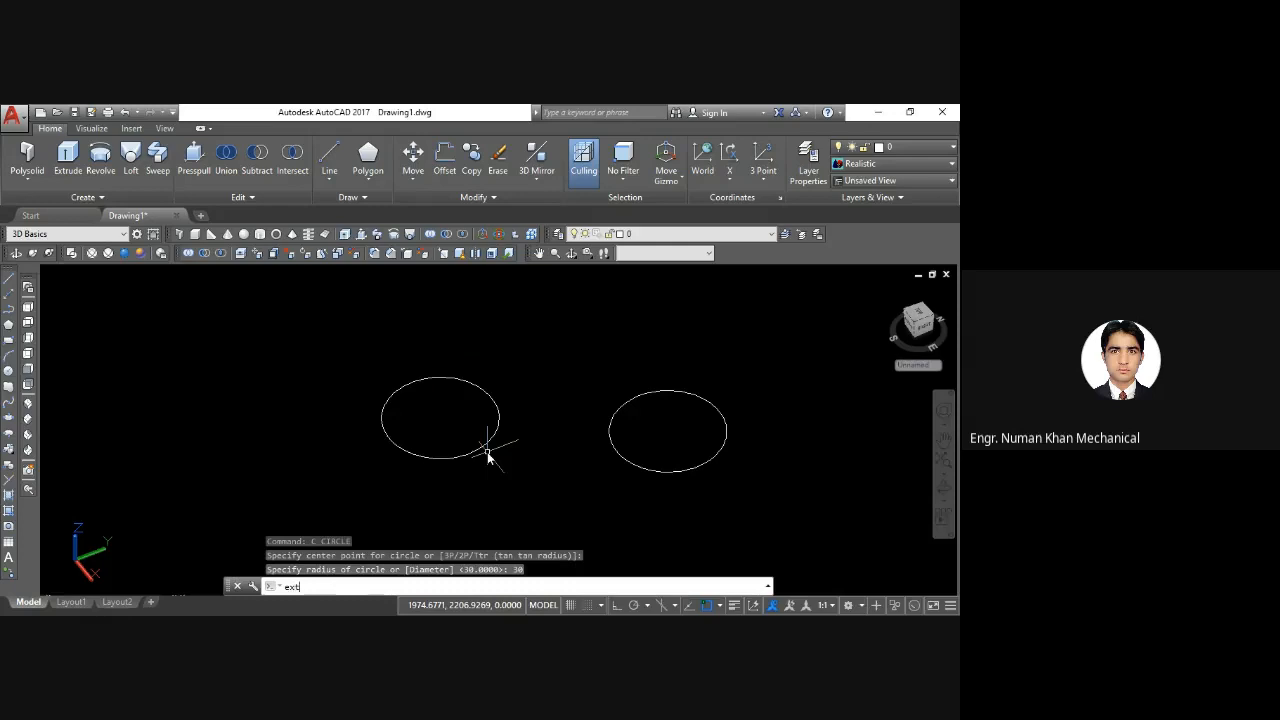
text(t)
key(Return)
click(490, 439)
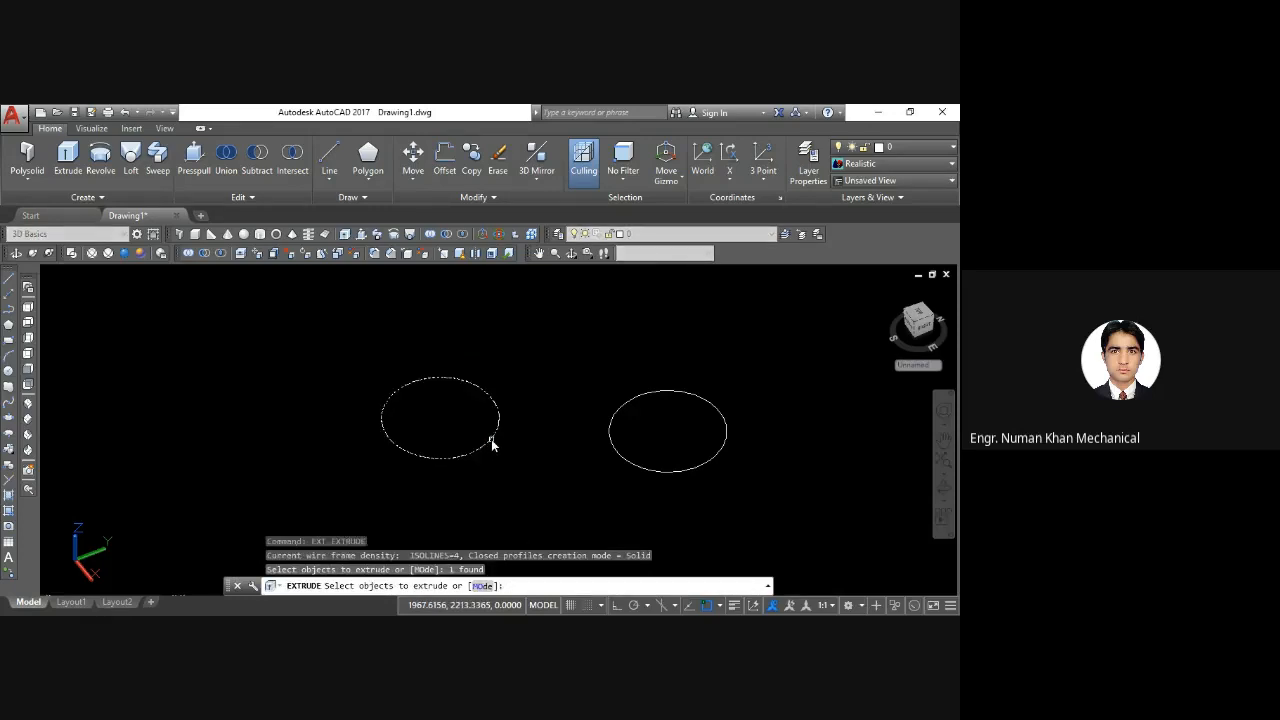
key(Return)
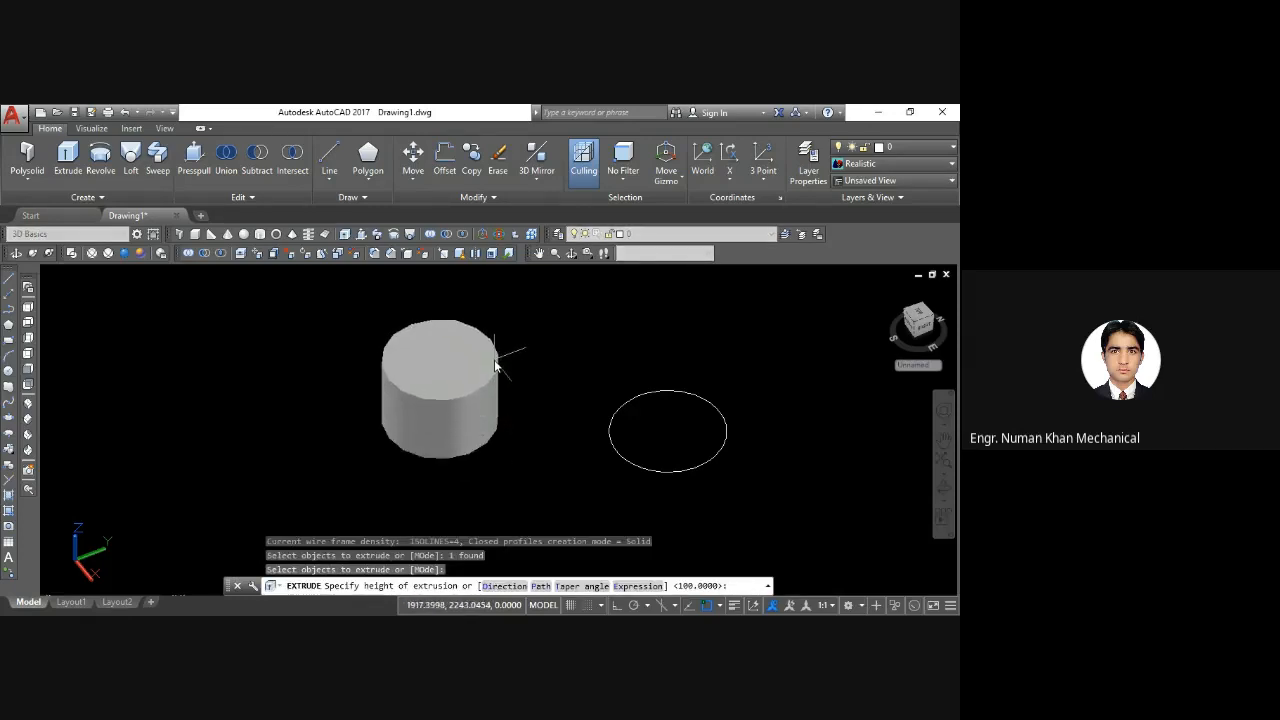
click(451, 400)
middle_drag(451, 400, 340, 440)
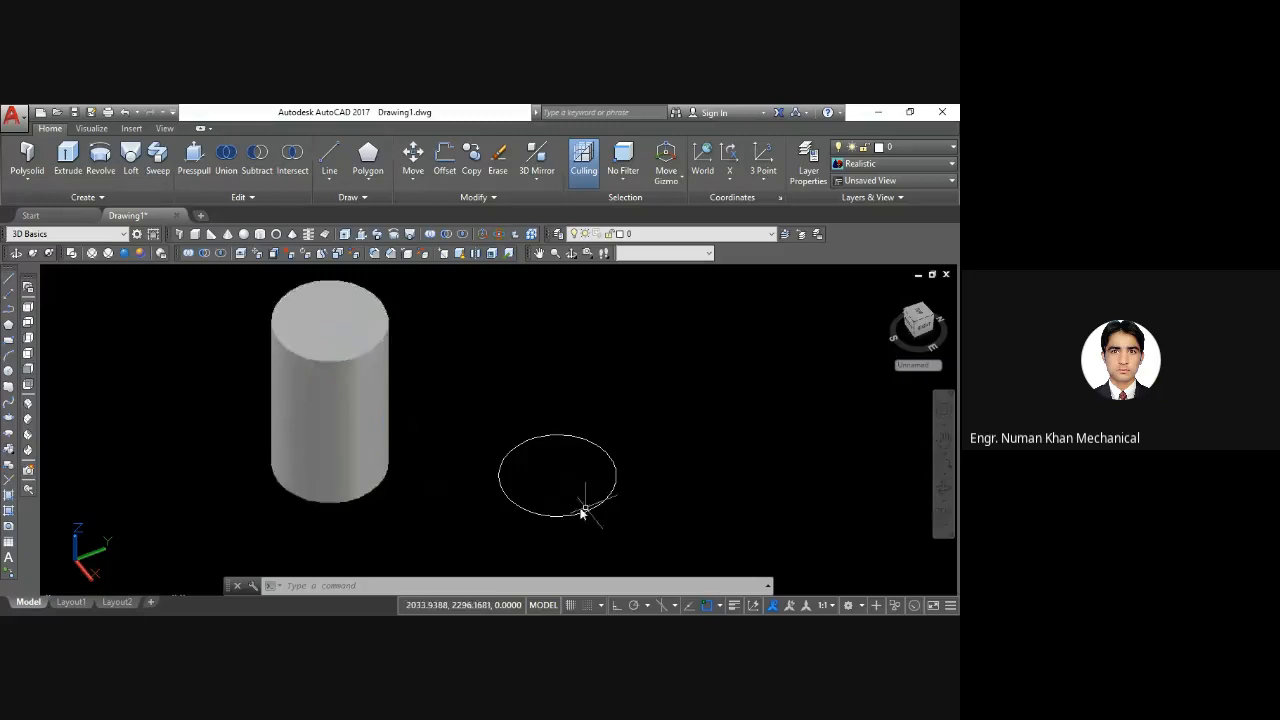
text(ex)
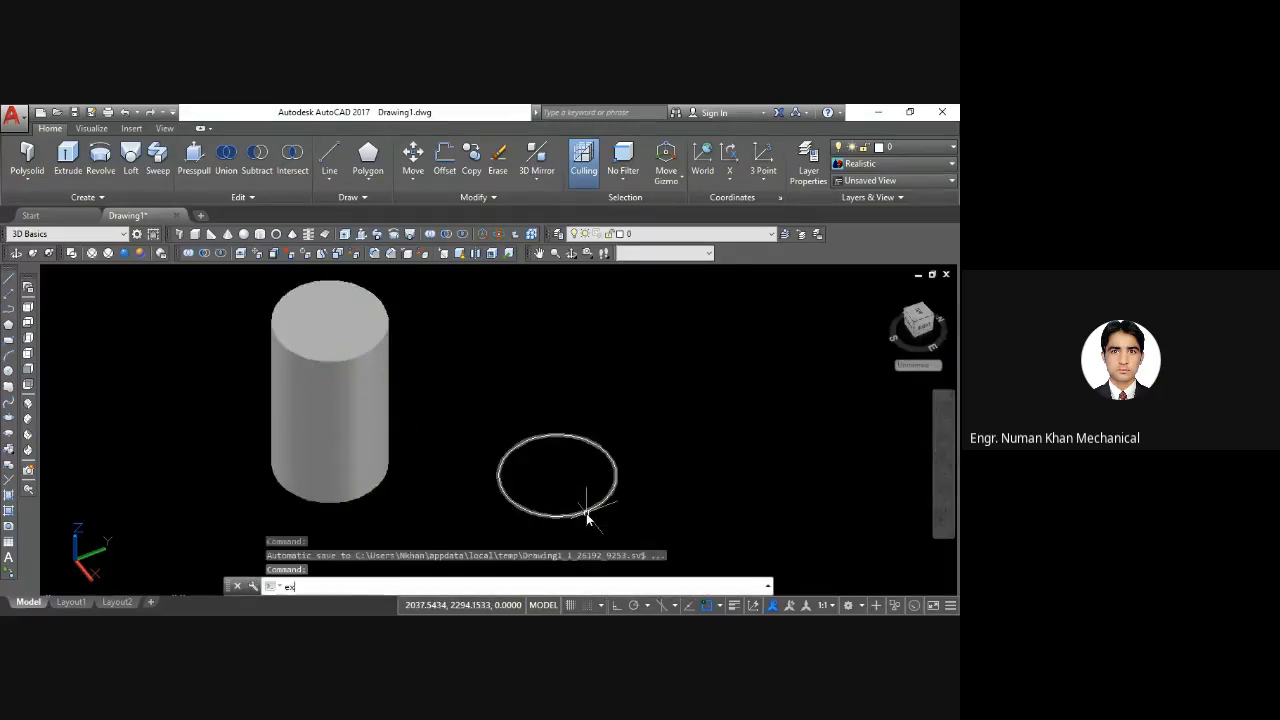
text(t)
key(Return)
text(mo)
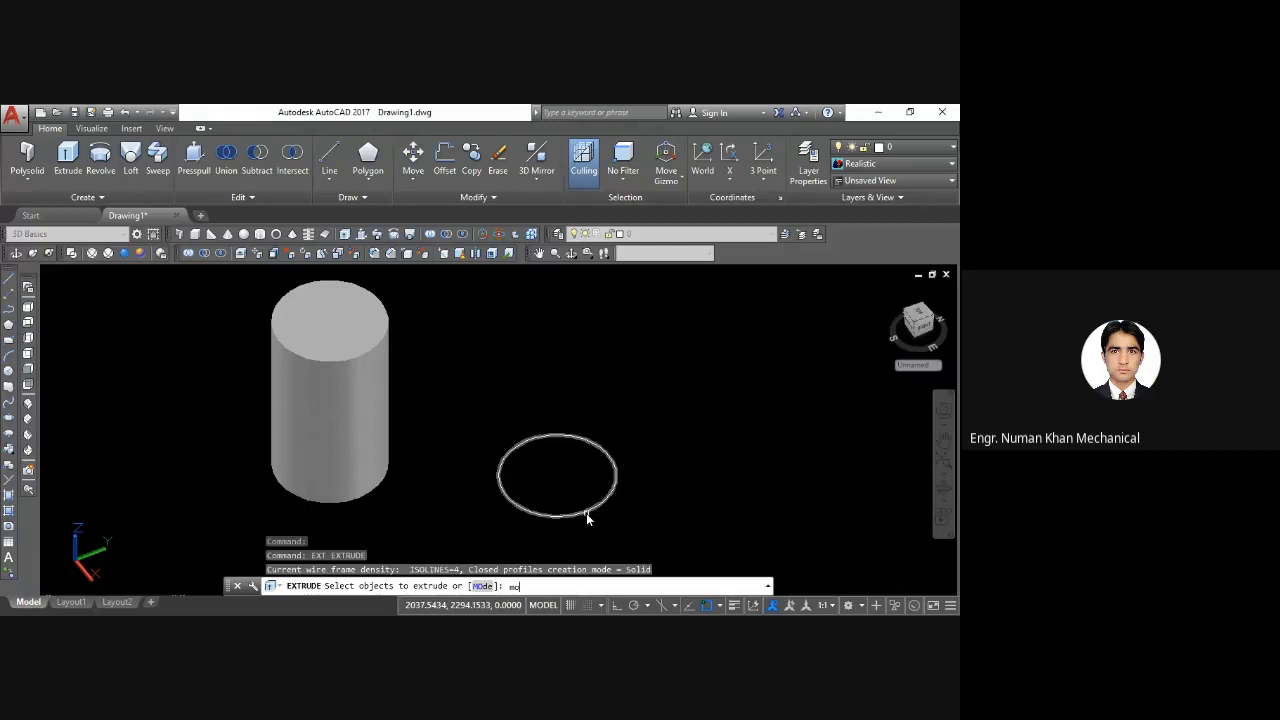
key(Return)
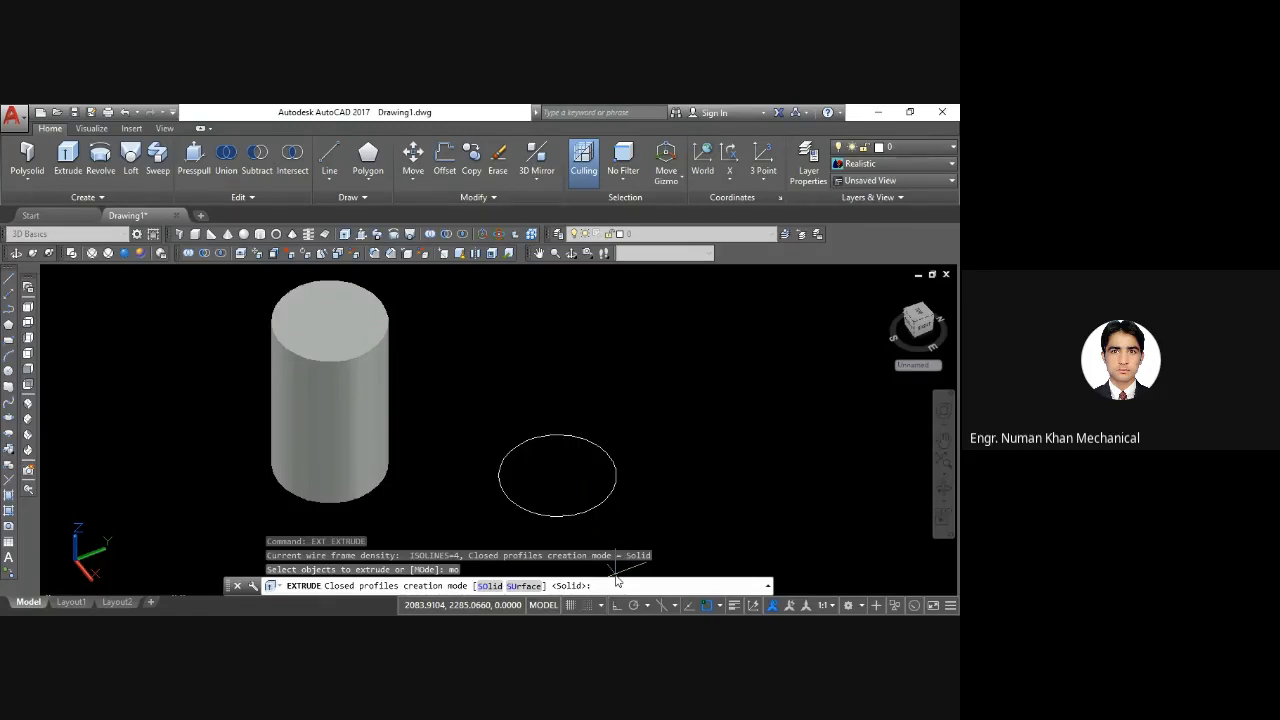
key(Escape)
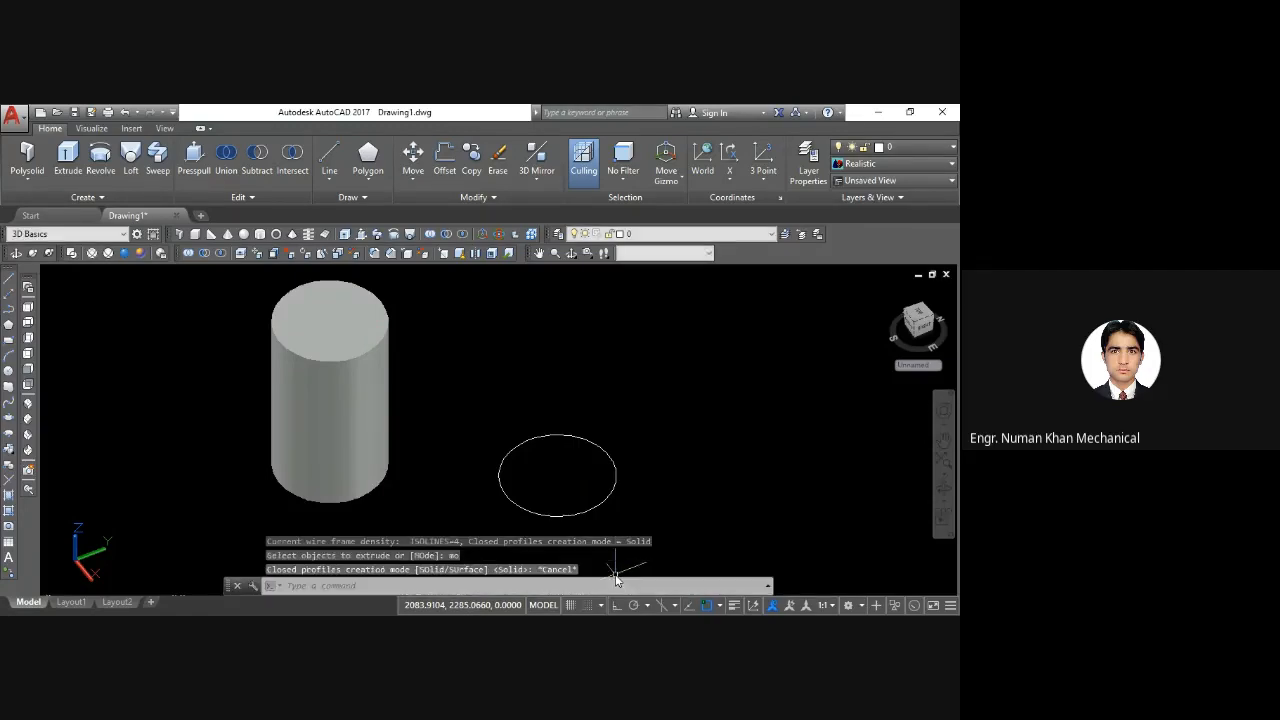
Extrude the remaining circle as a solid with a taper angle of 10 and a height of 100
key(Return)
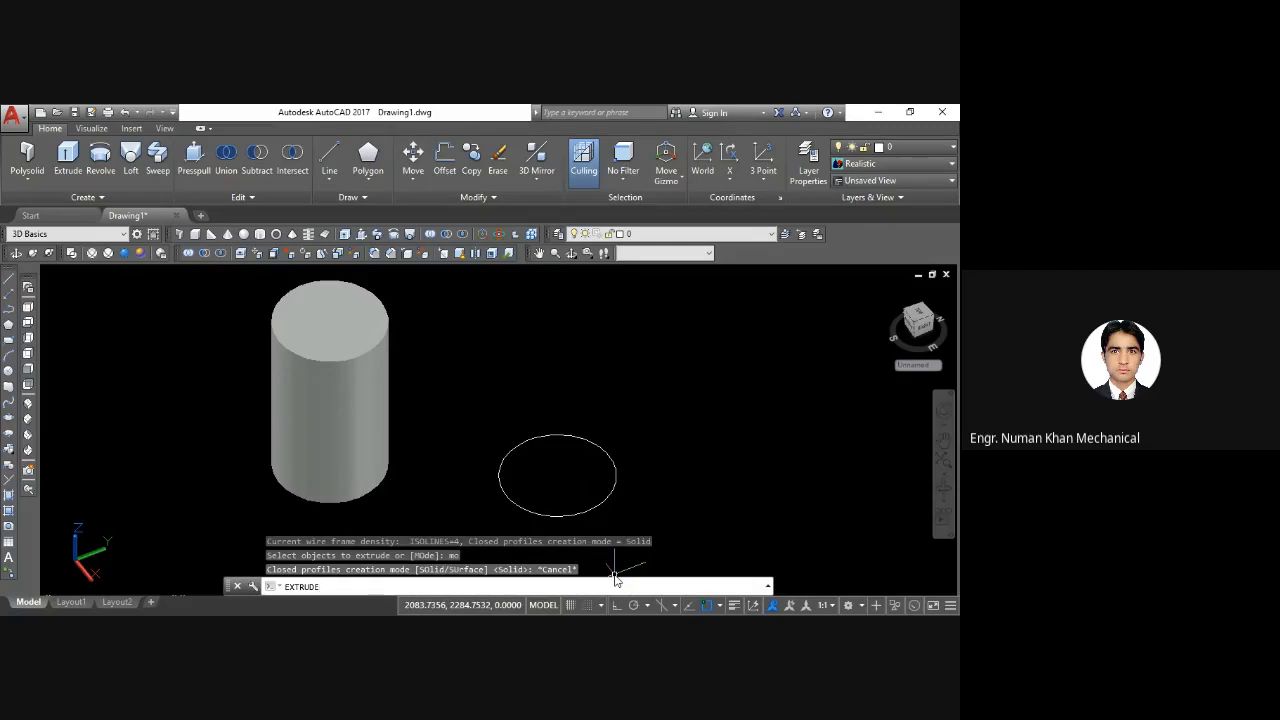
key(Return)
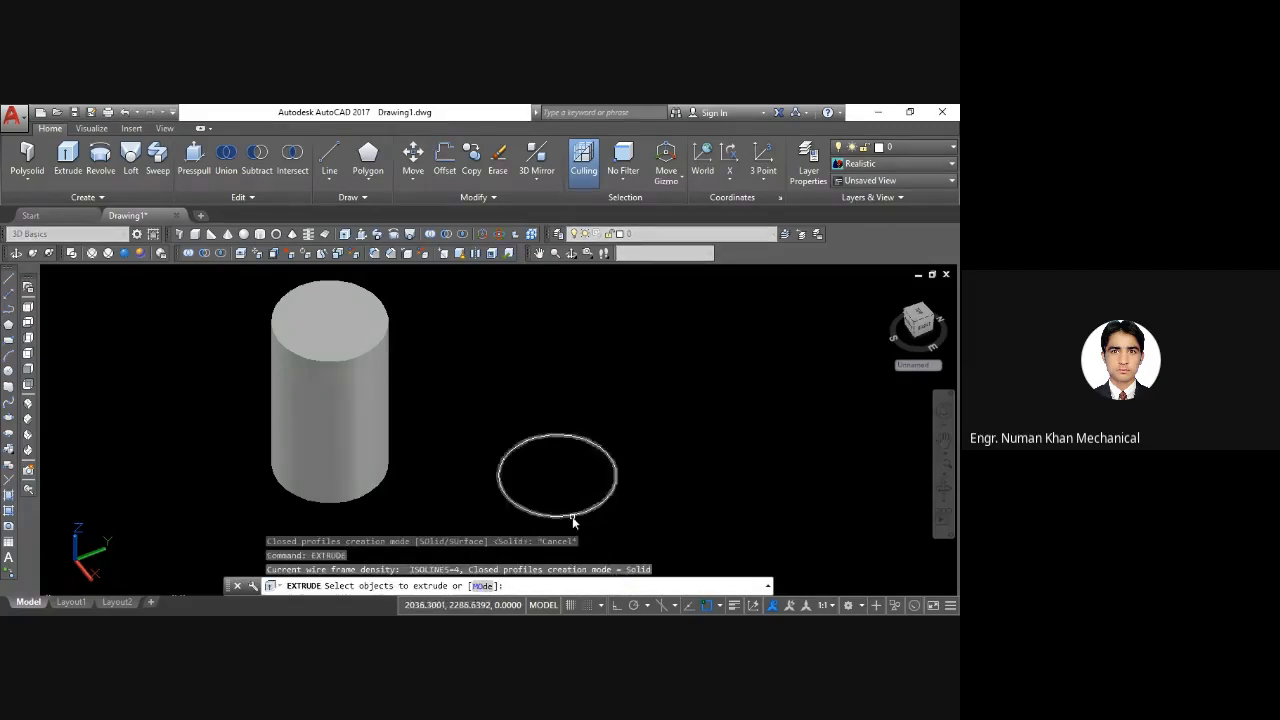
click(573, 517)
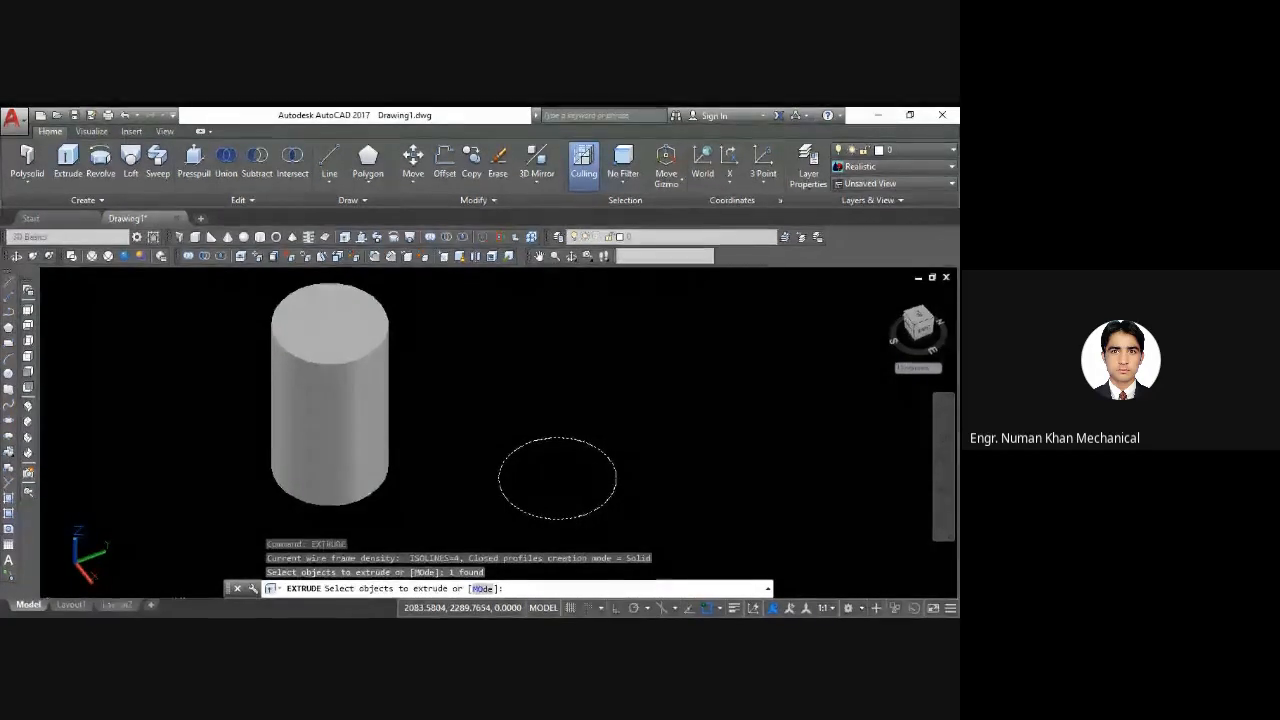
key(Return)
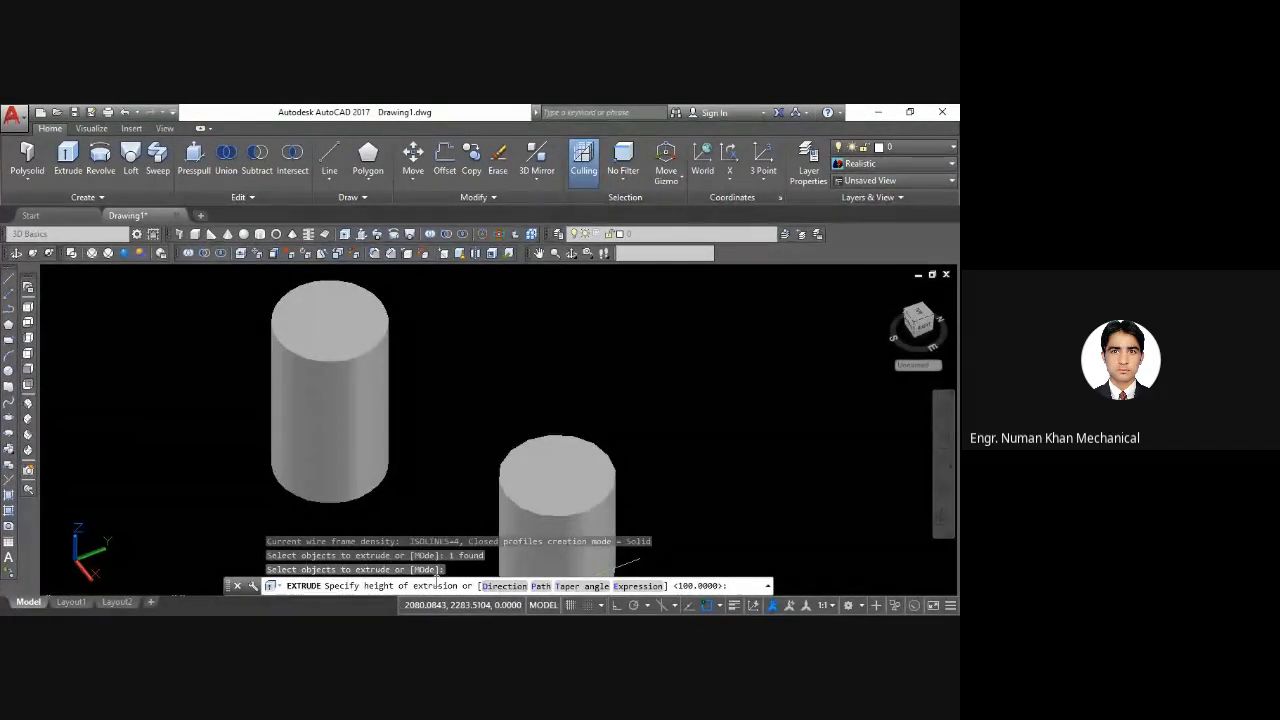
click(581, 587)
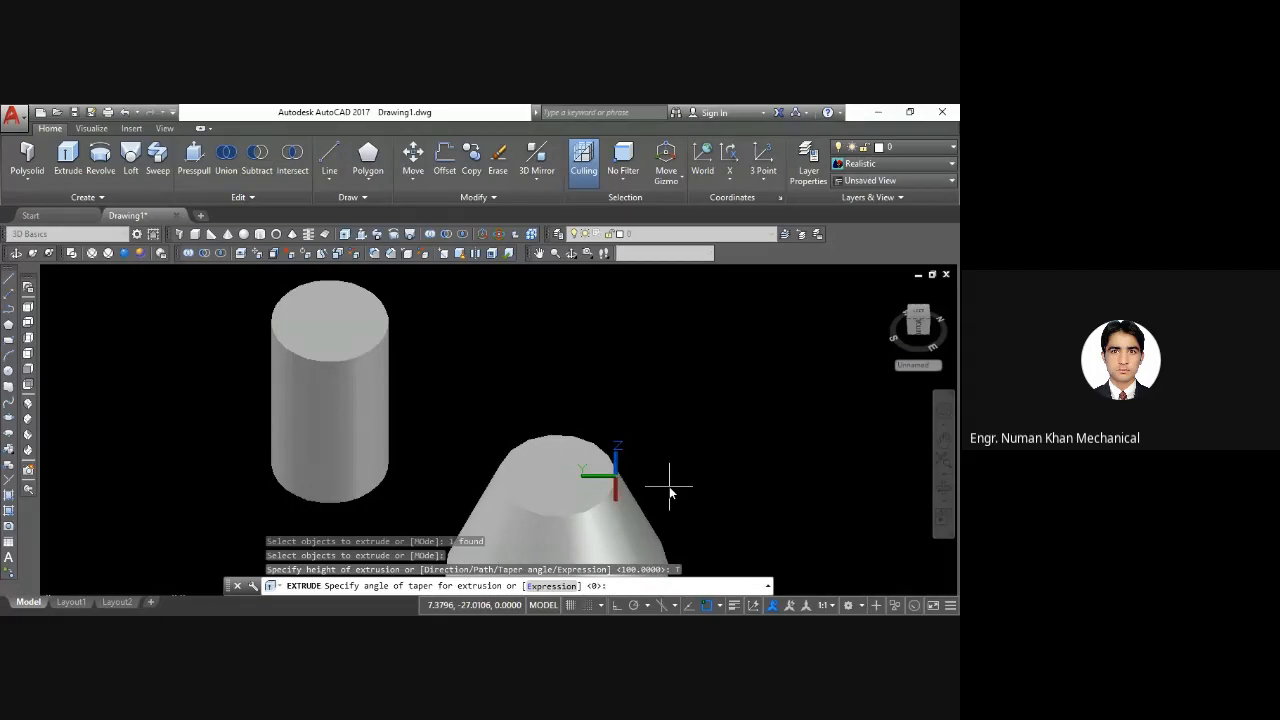
text(10)
key(Return)
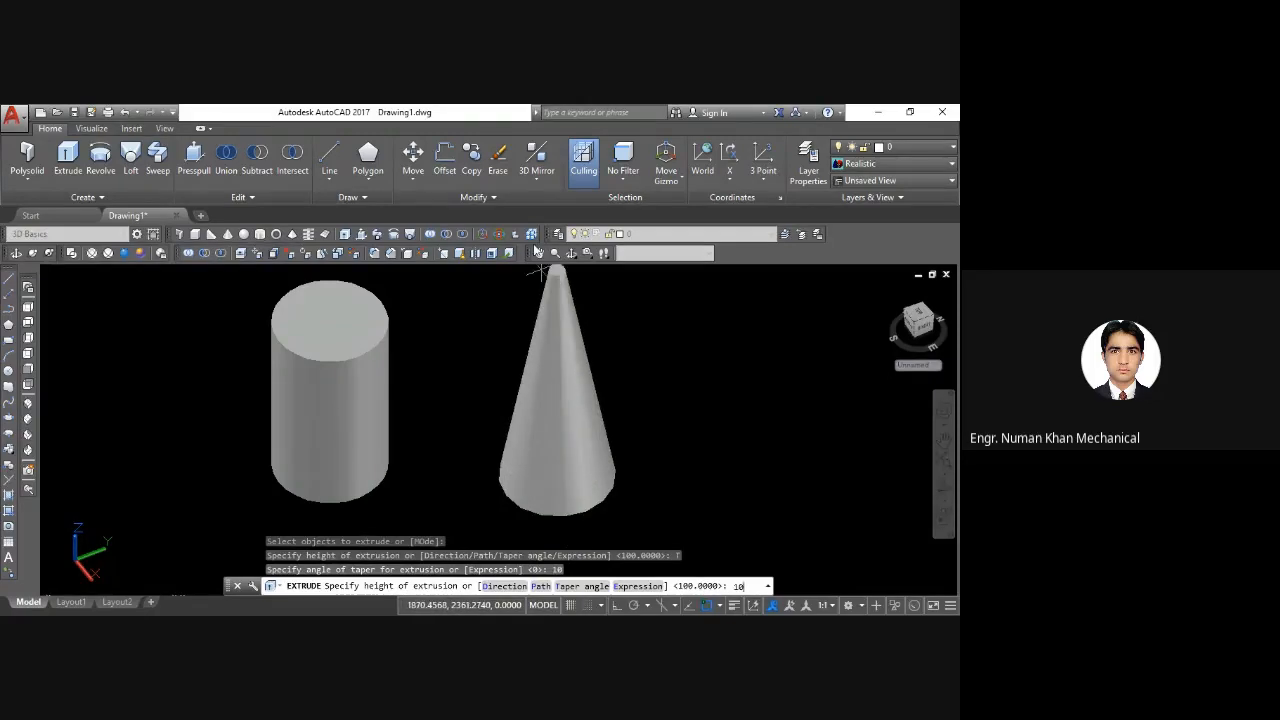
text(100)
key(Return)
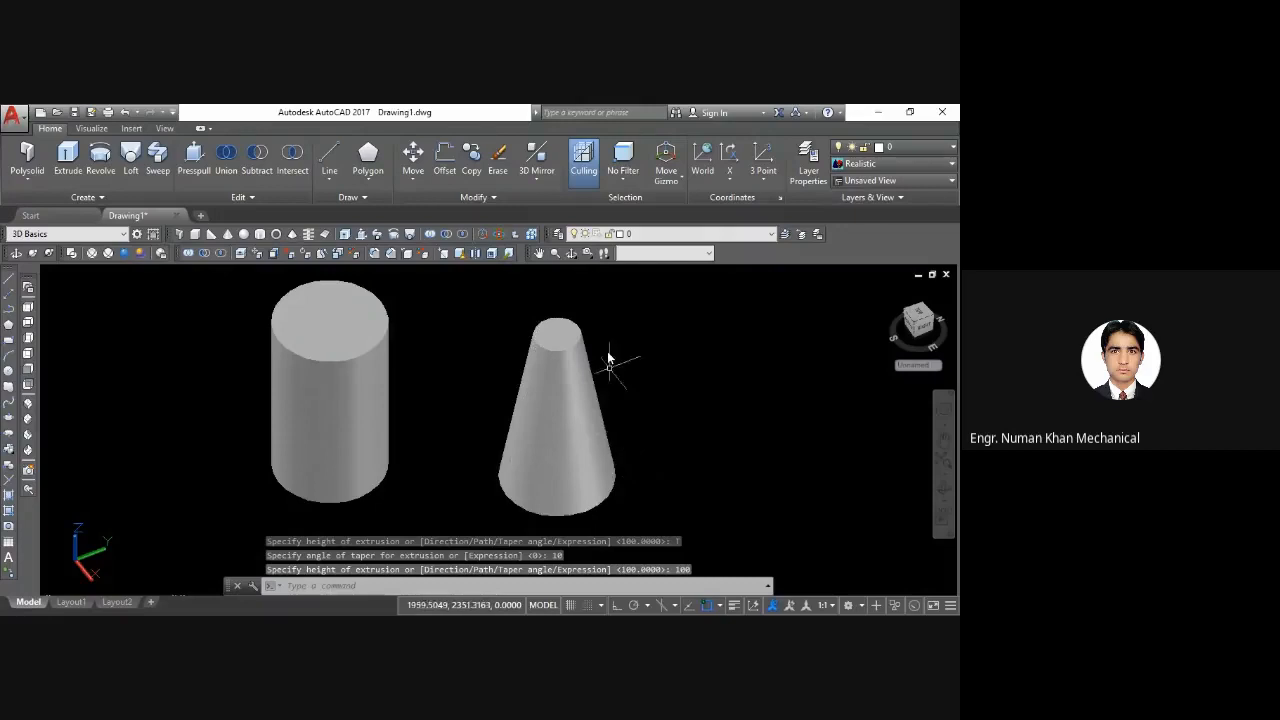
Draw a nearly square rectangle in the top view, clear of the cylinder and the tapered cone
click(28, 308)
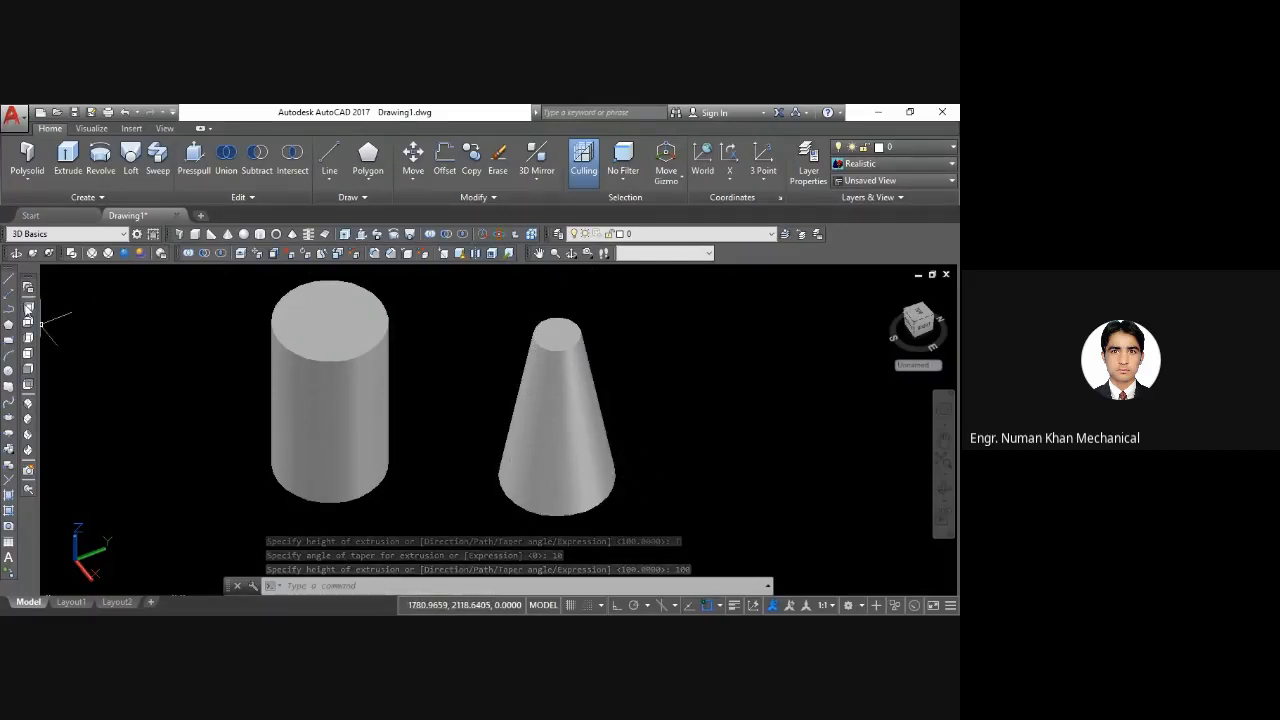
click(28, 369)
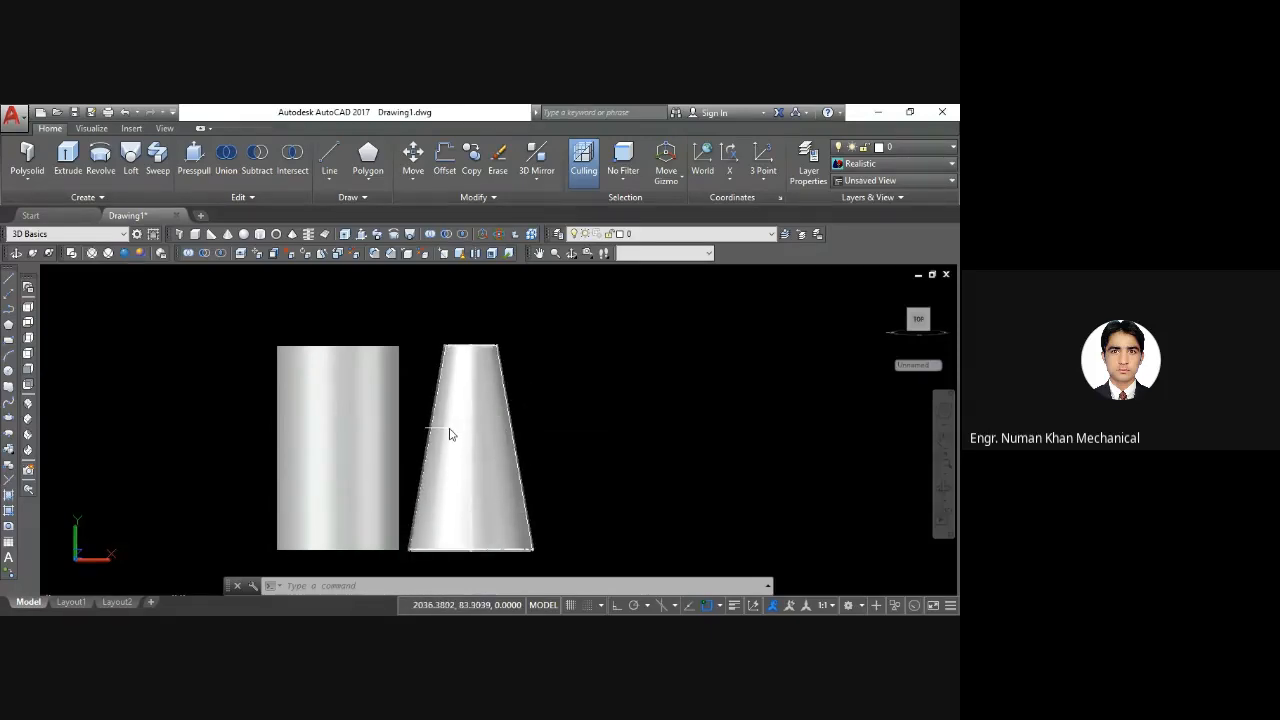
mouse_move(449, 433)
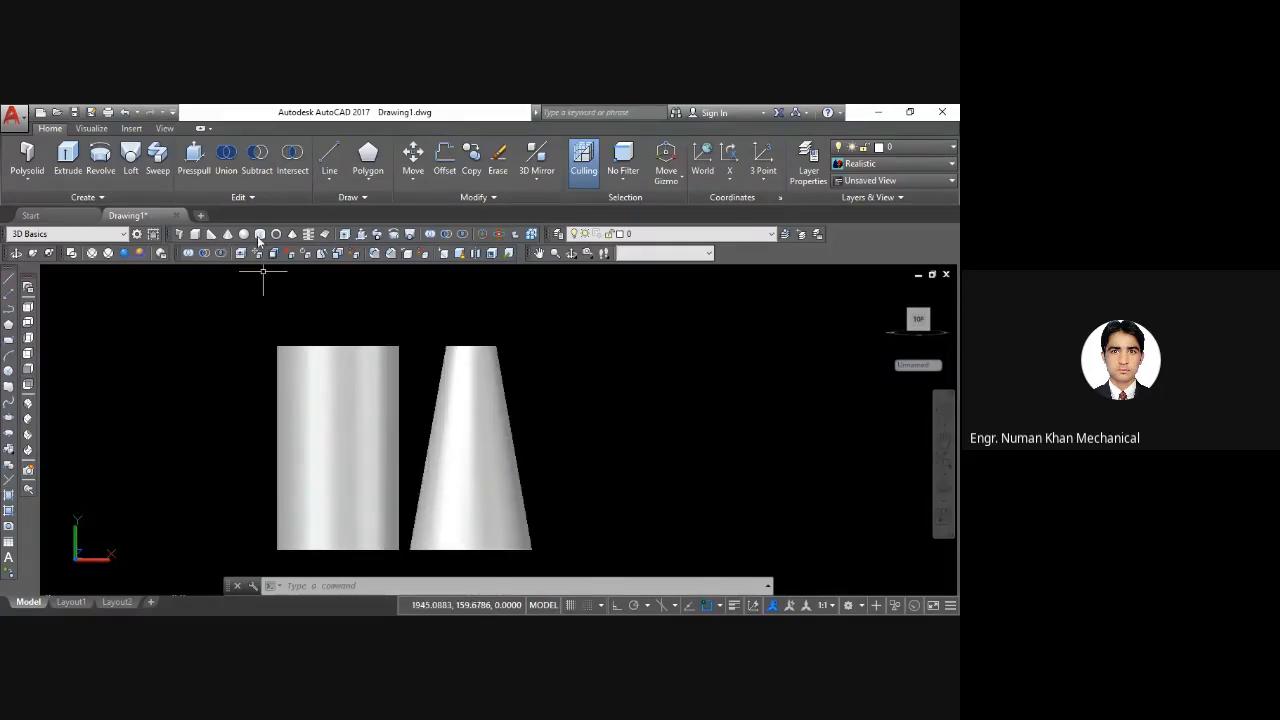
click(28, 307)
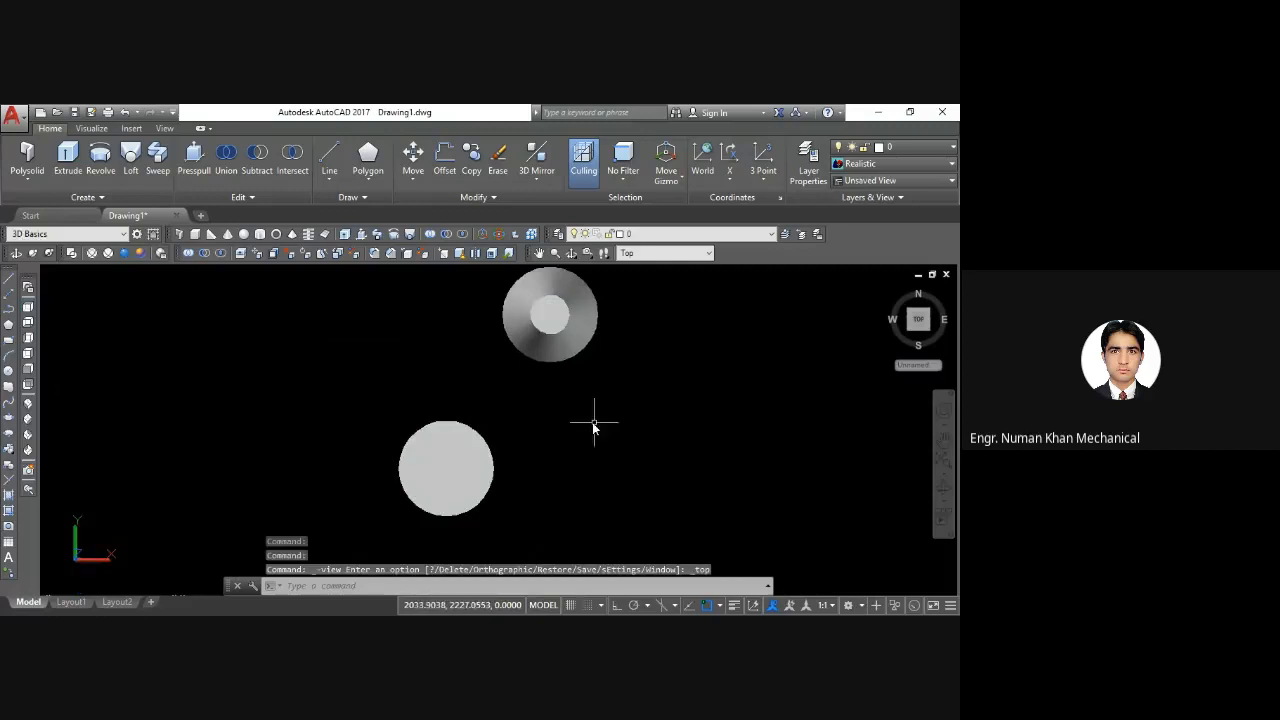
mouse_move(594, 427)
middle_down()
mouse_move(417, 420)
mouse_move(406, 443)
middle_up()
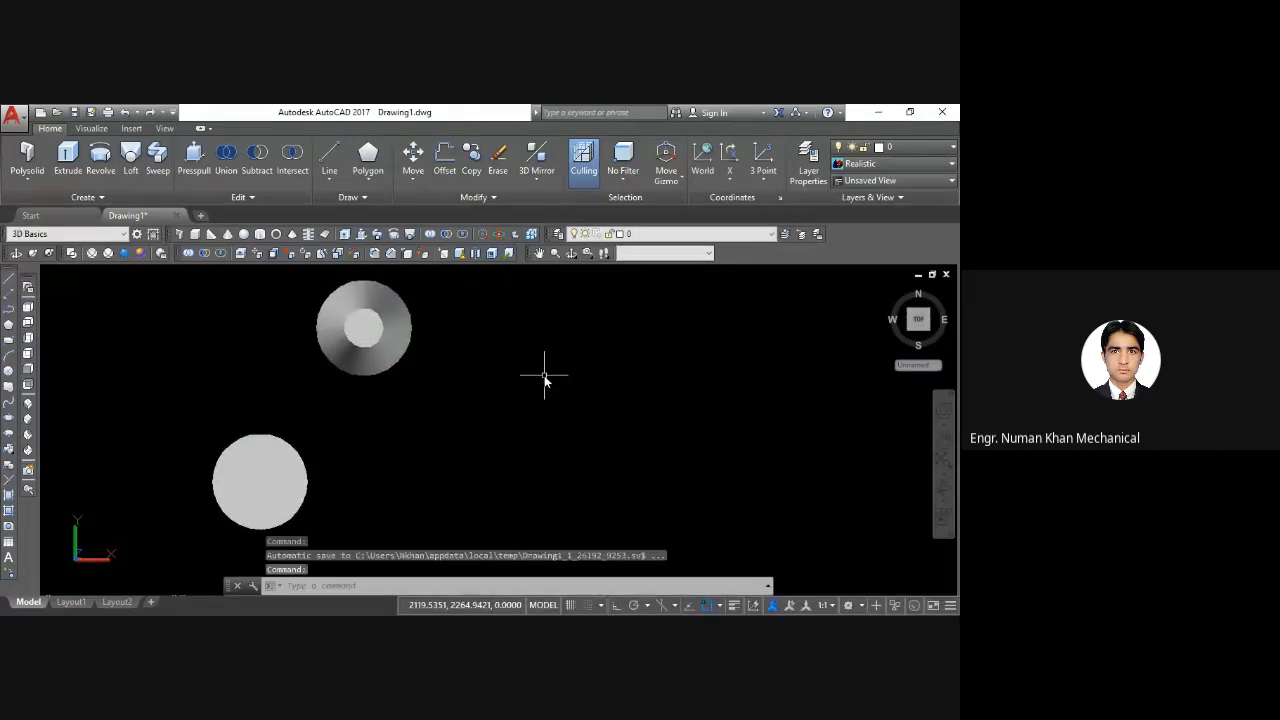
text(rec)
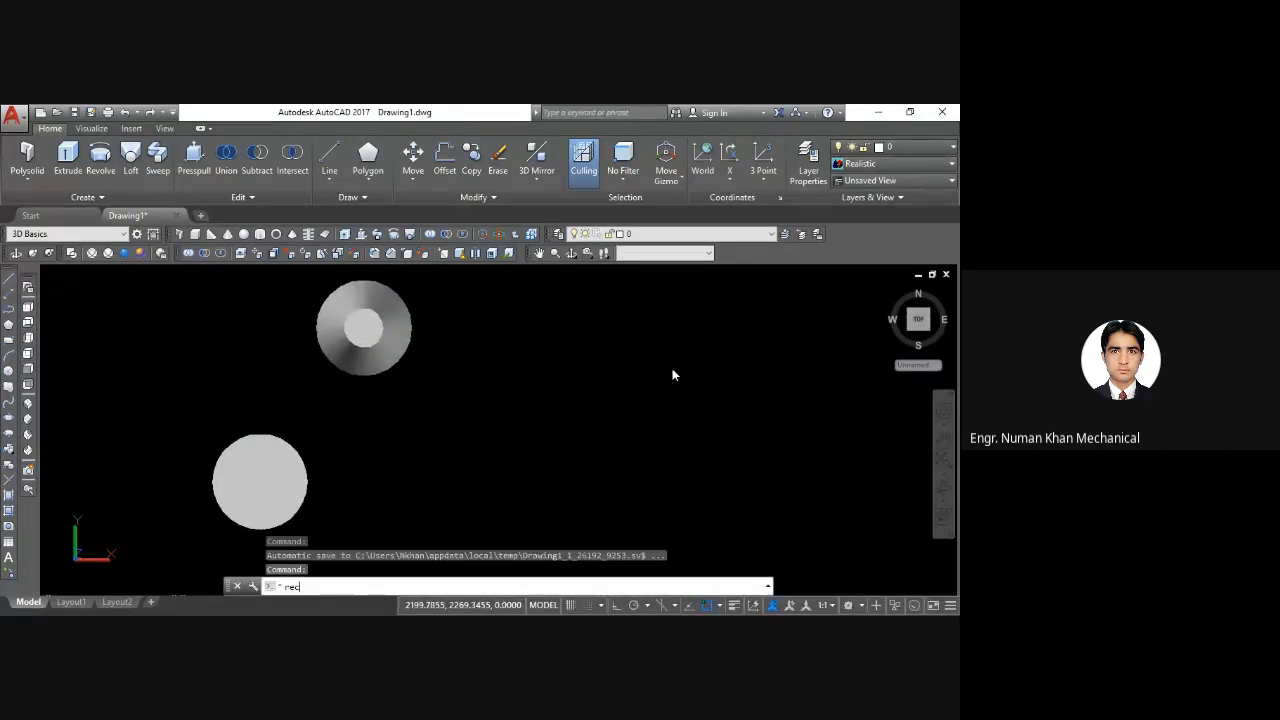
key(Return)
click(675, 381)
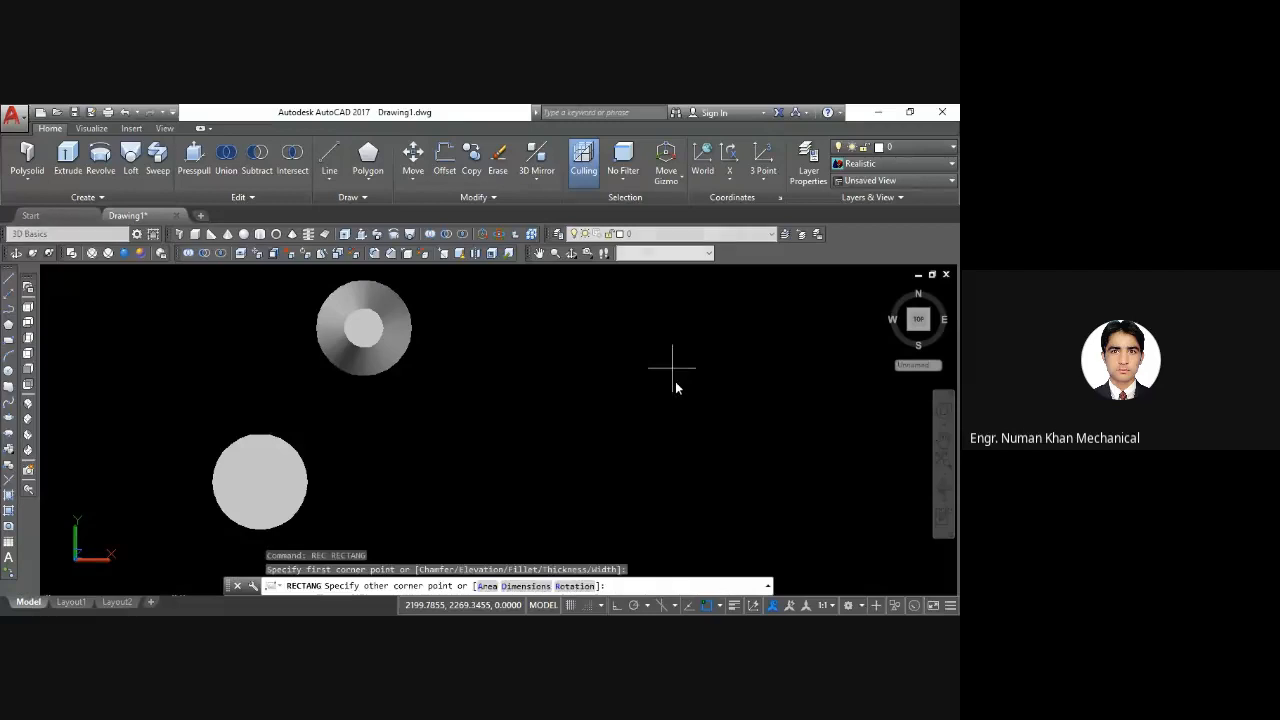
click(576, 476)
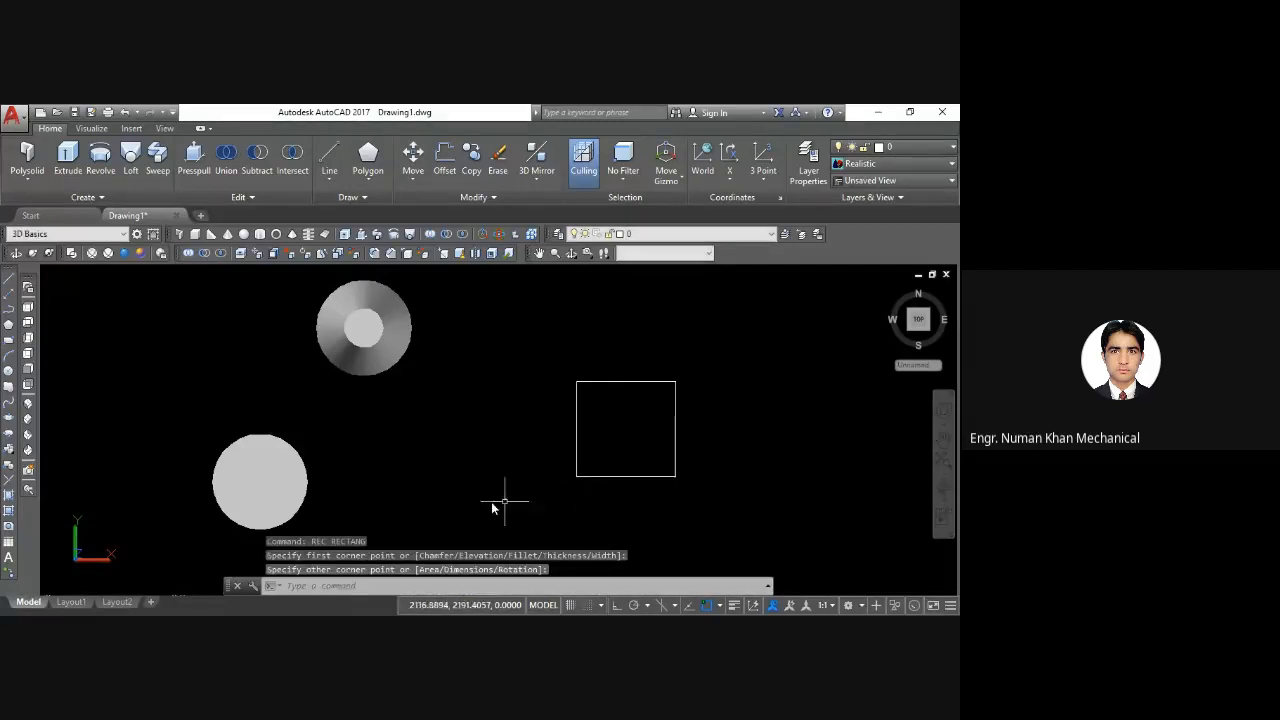
Extrude the nearly square rectangle upward as a solid with a taper angle of 10
click(29, 404)
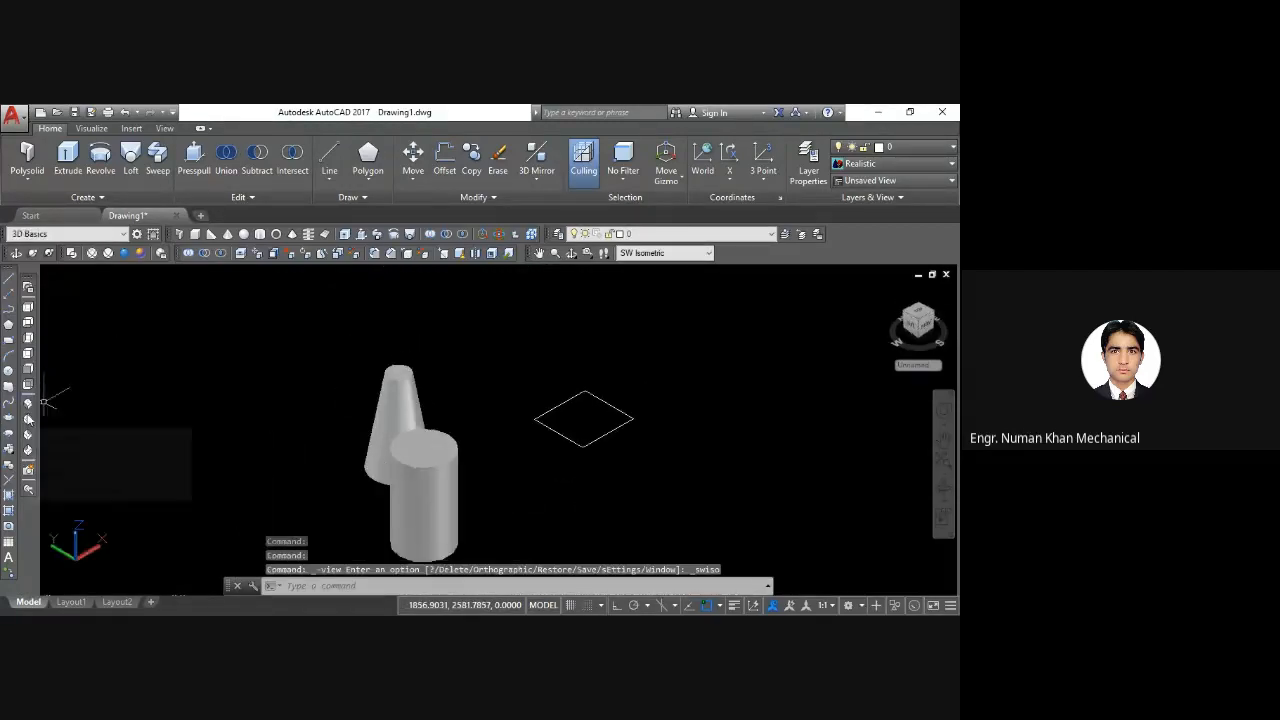
middle_drag(503, 506, 458, 468)
text(ext)
key(Return)
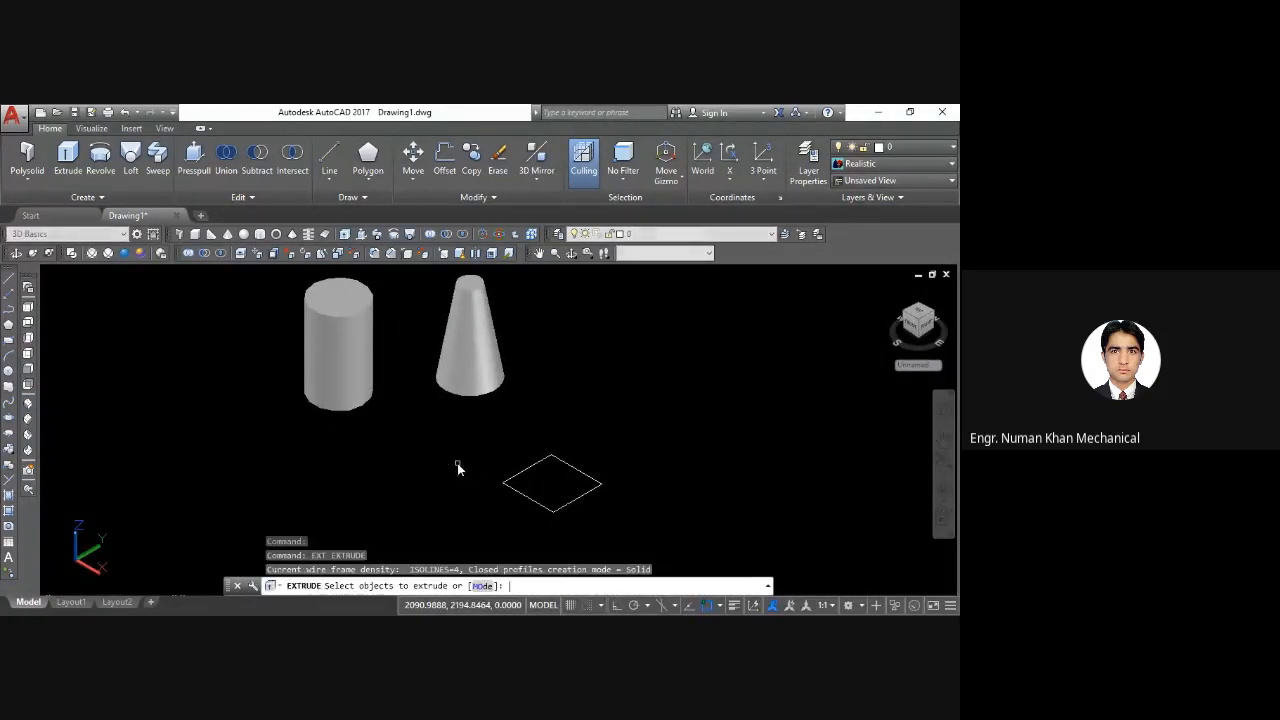
click(531, 504)
key(Return)
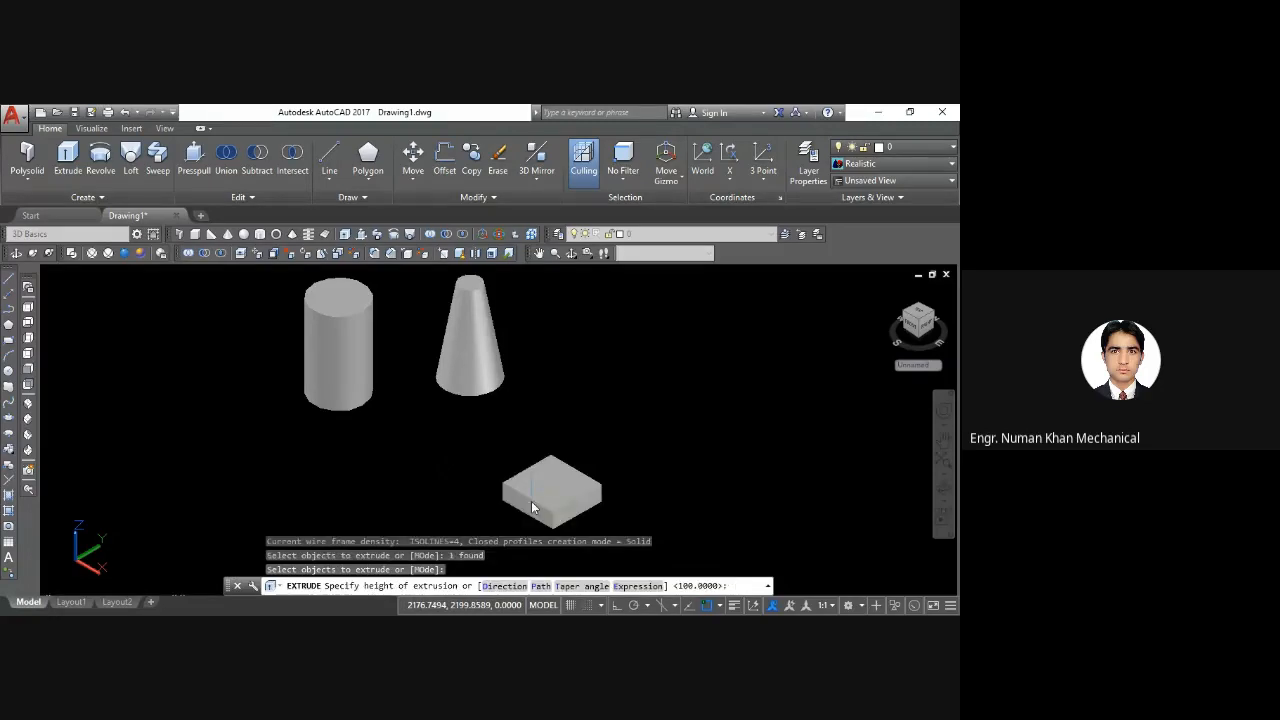
text(t)
key(Return)
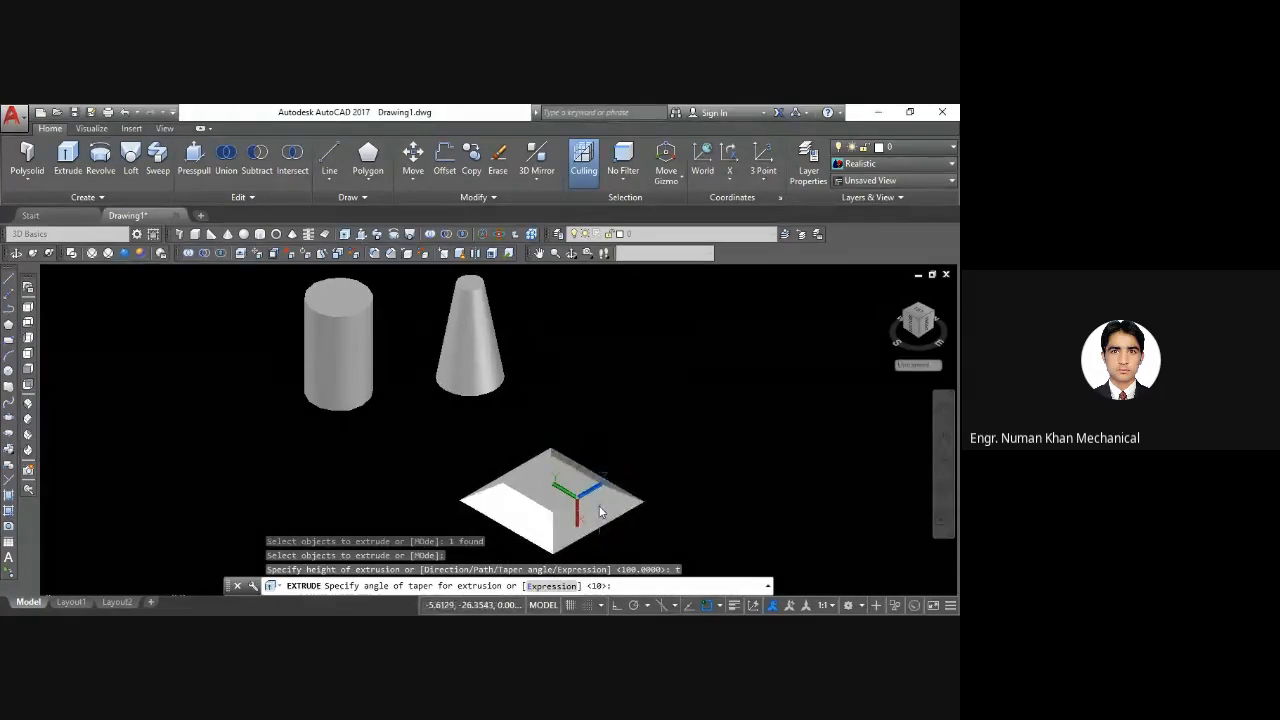
key(Return)
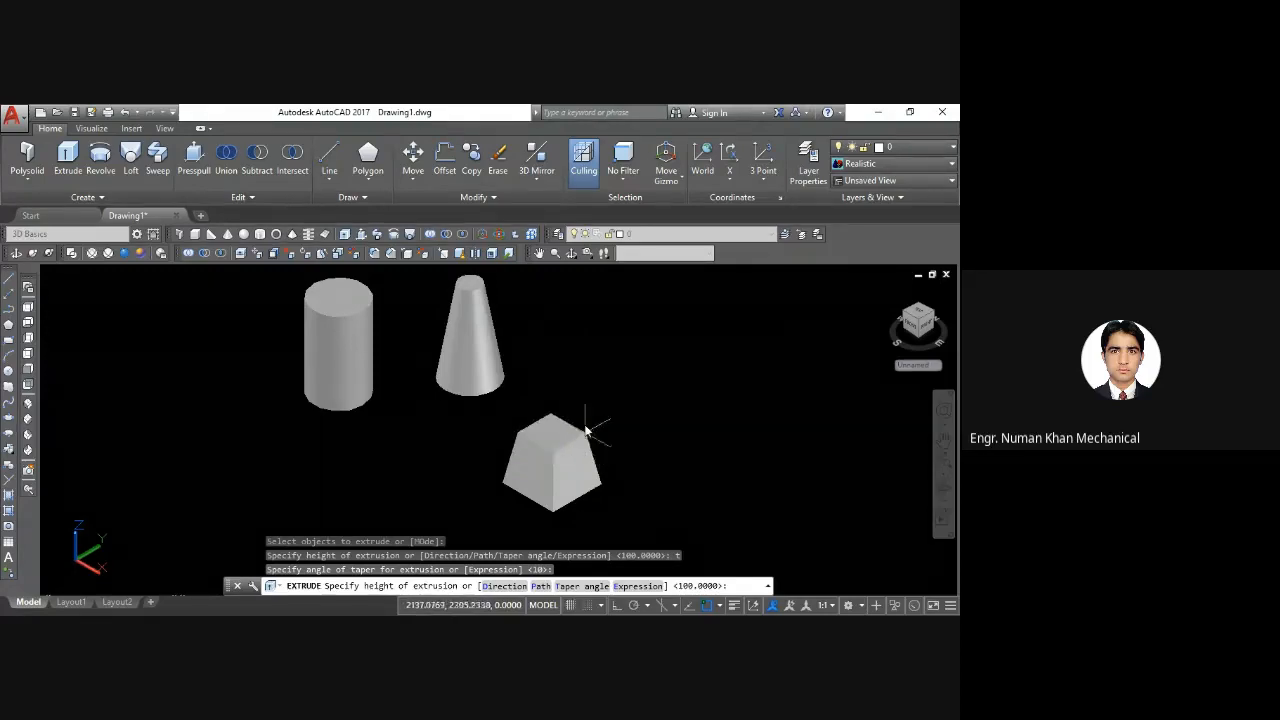
click(586, 420)
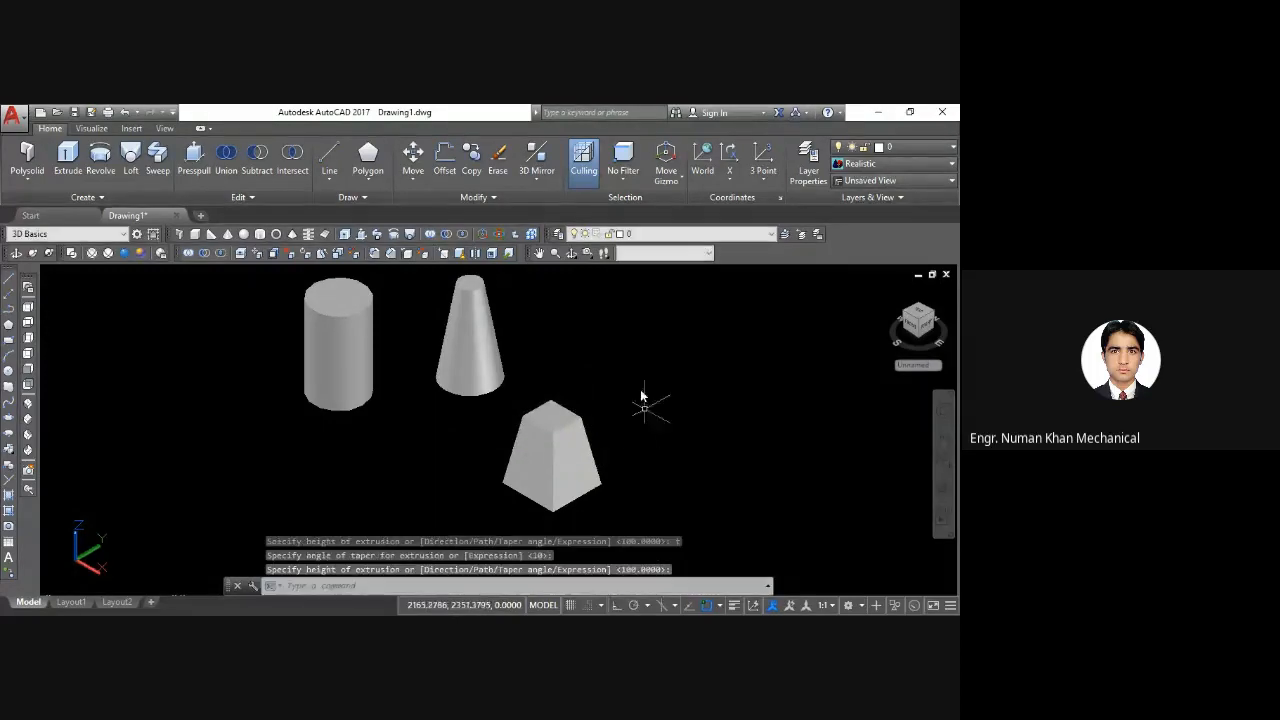
Orbit around the cylinder, the tapered cone and the tapered block to compare their straight and sloping sides
click(571, 253)
drag(446, 397, 450, 435)
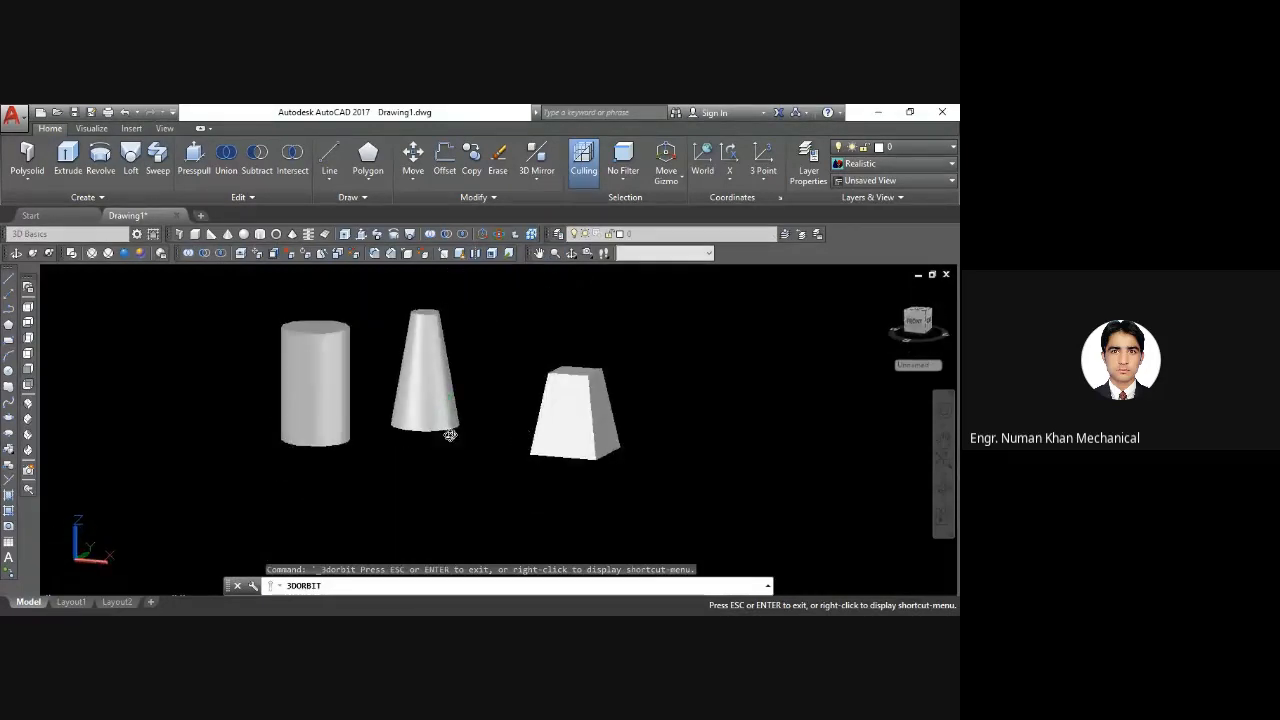
drag(354, 405, 384, 381)
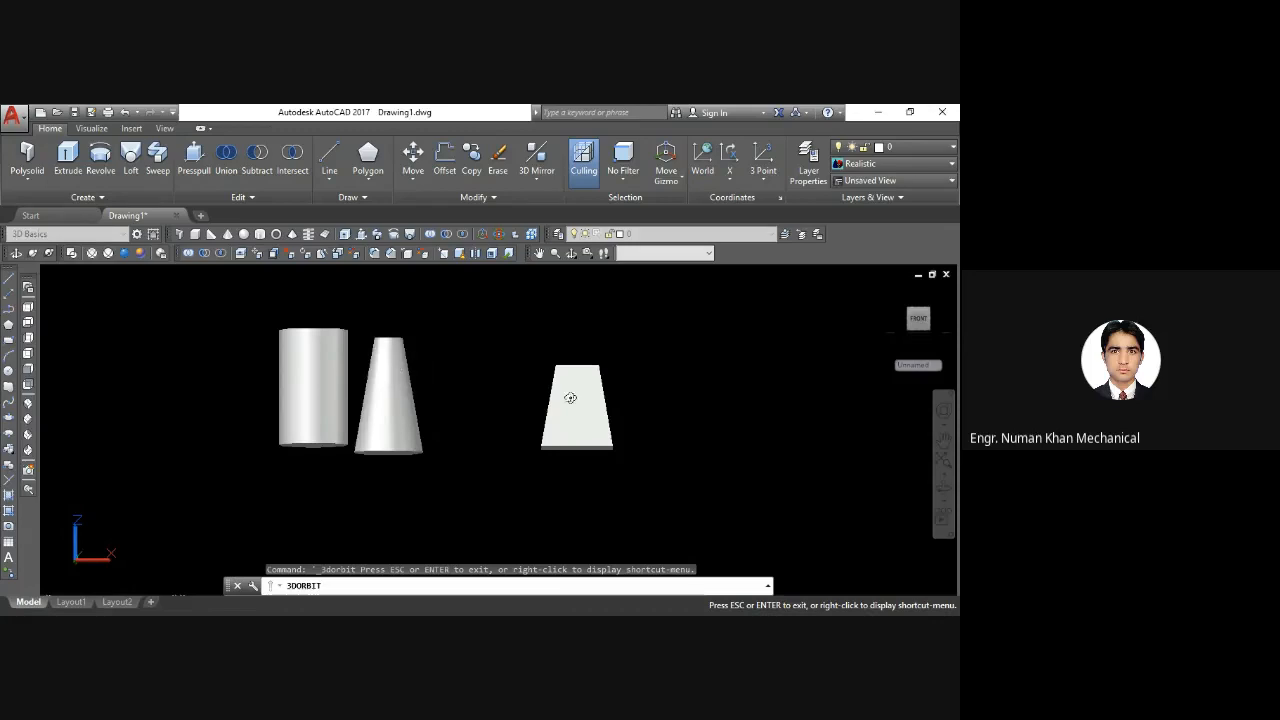
drag(404, 366, 381, 434)
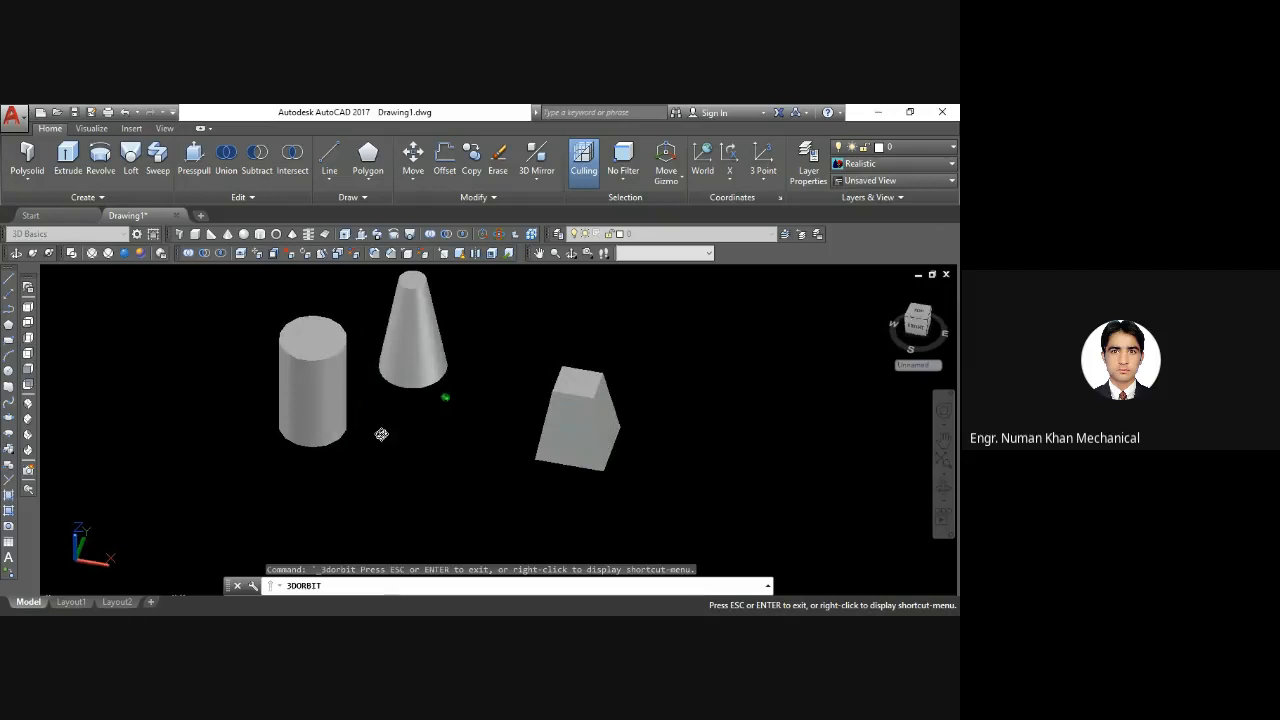
key(Escape)
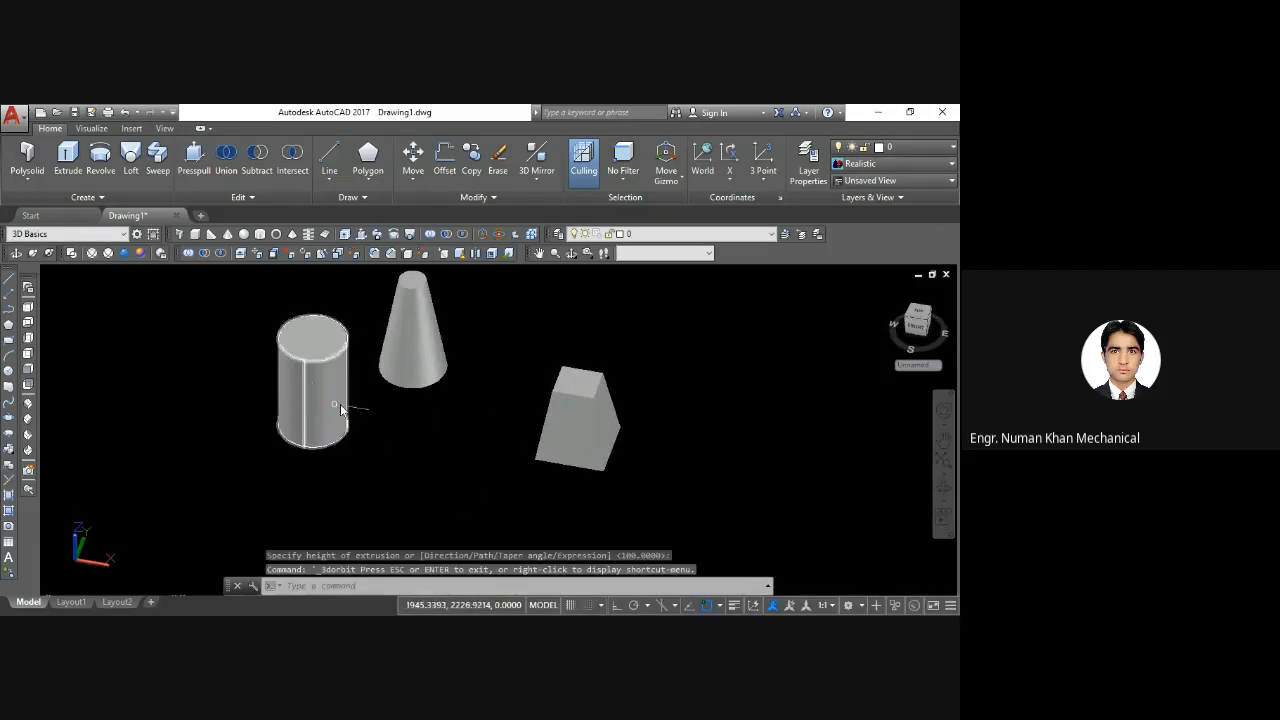
scroll(340, 404, up, 3)
scroll(371, 400, down, 5)
shift+middle_drag(371, 400, 365, 445)
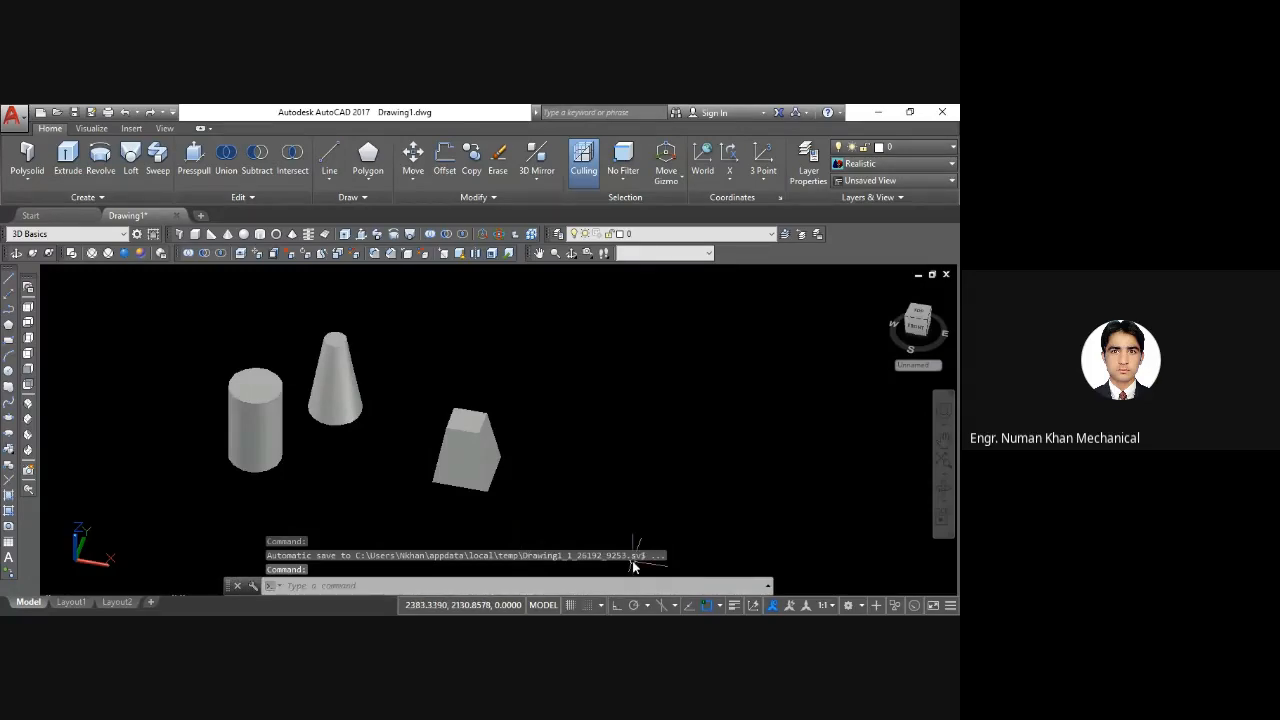
key(Escape)
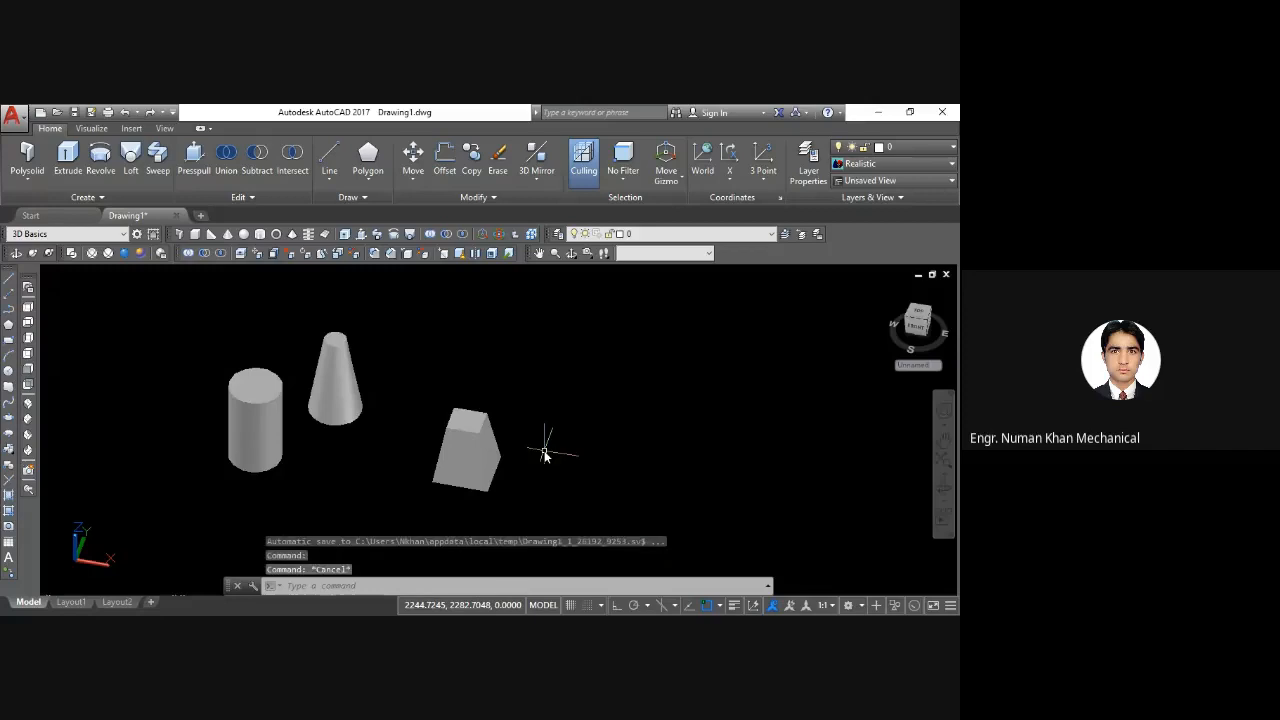
Draw a small, wider-than-tall rectangle in the top view, beyond the tapered block
click(28, 313)
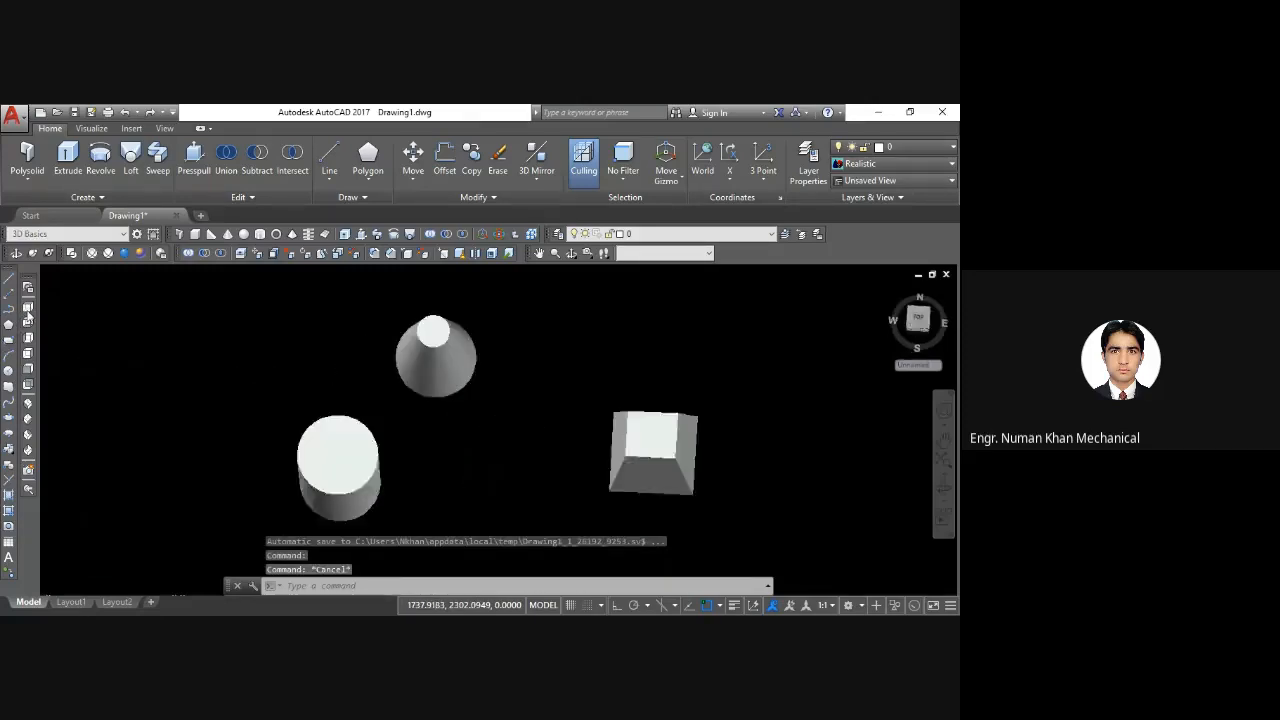
text(rec)
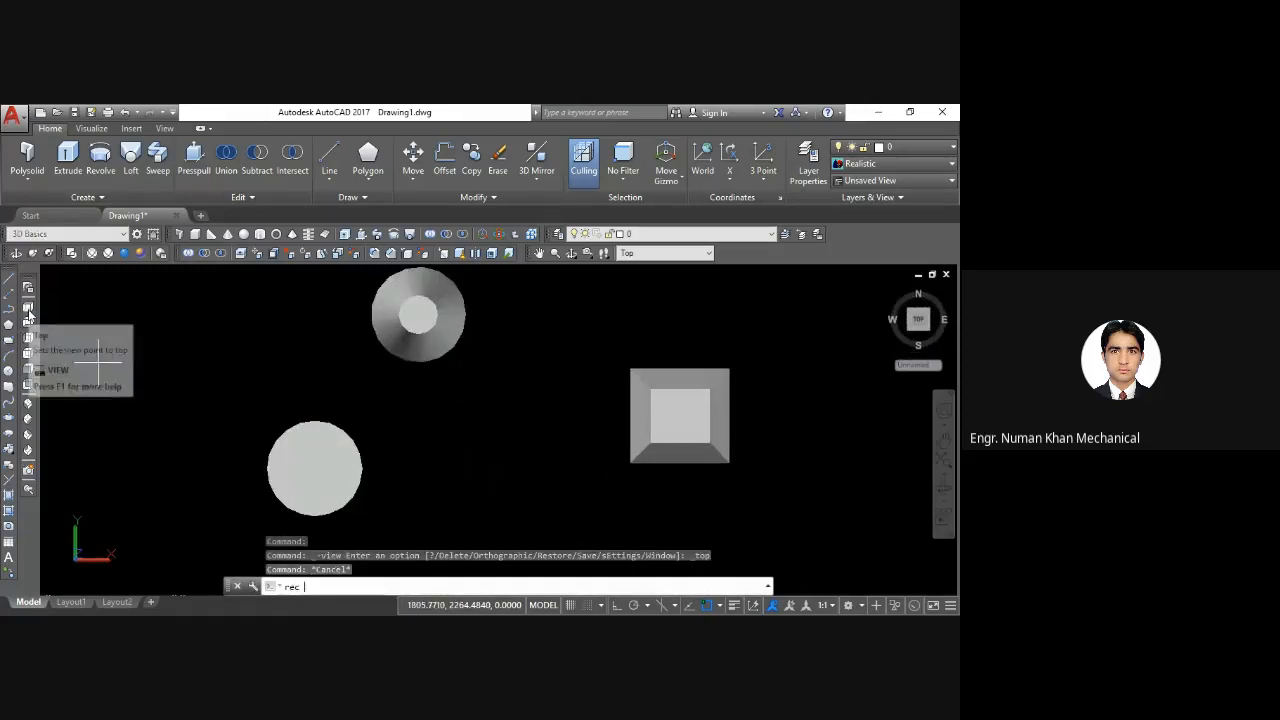
key(Return)
scroll(300, 391, down, 4)
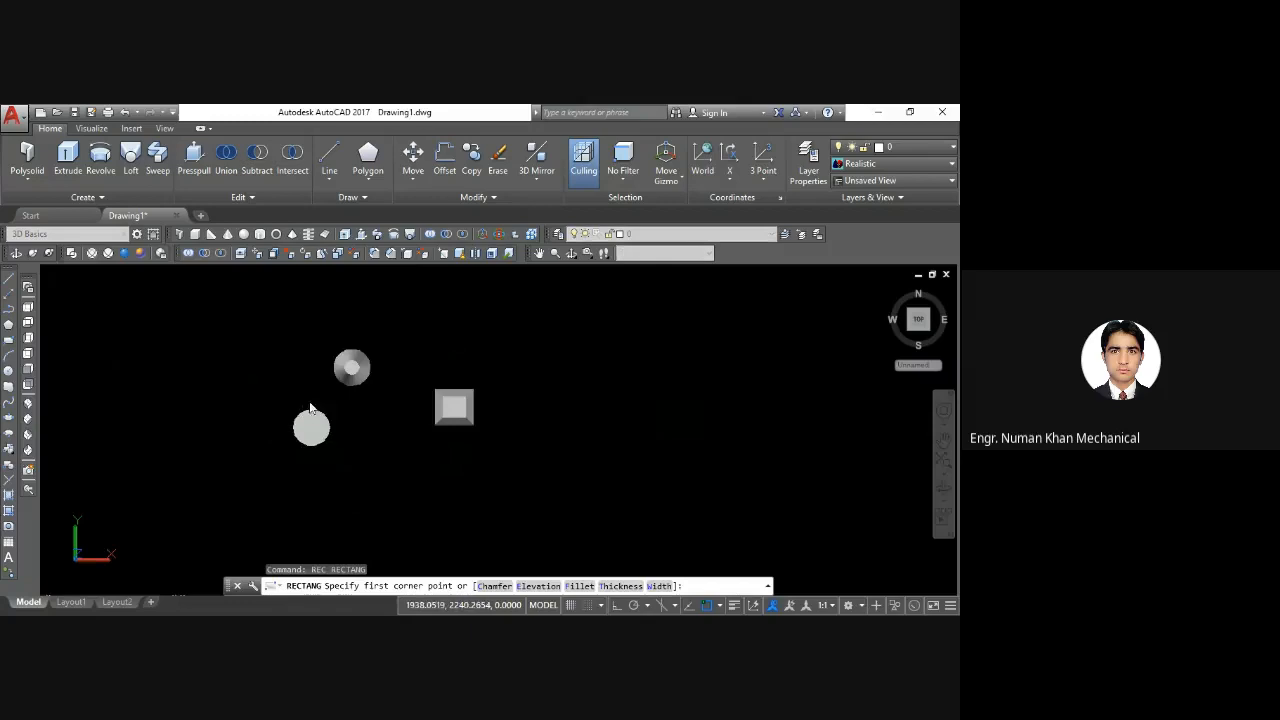
click(585, 464)
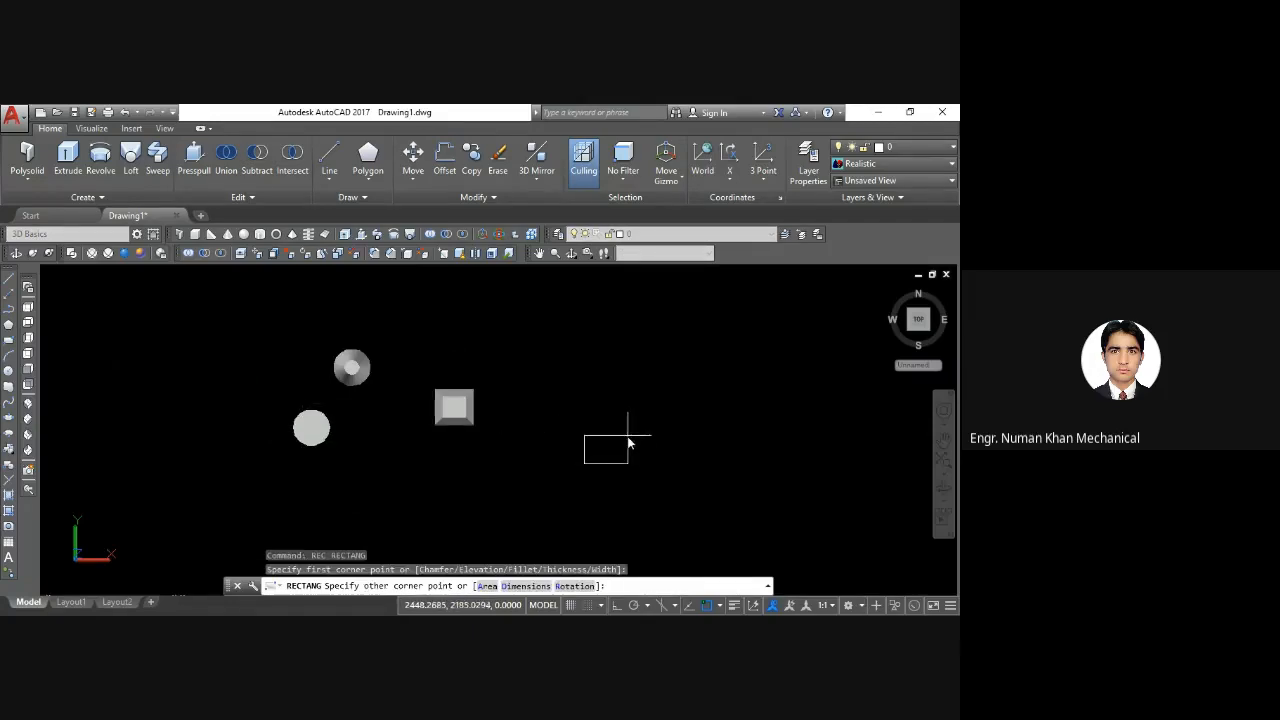
click(630, 437)
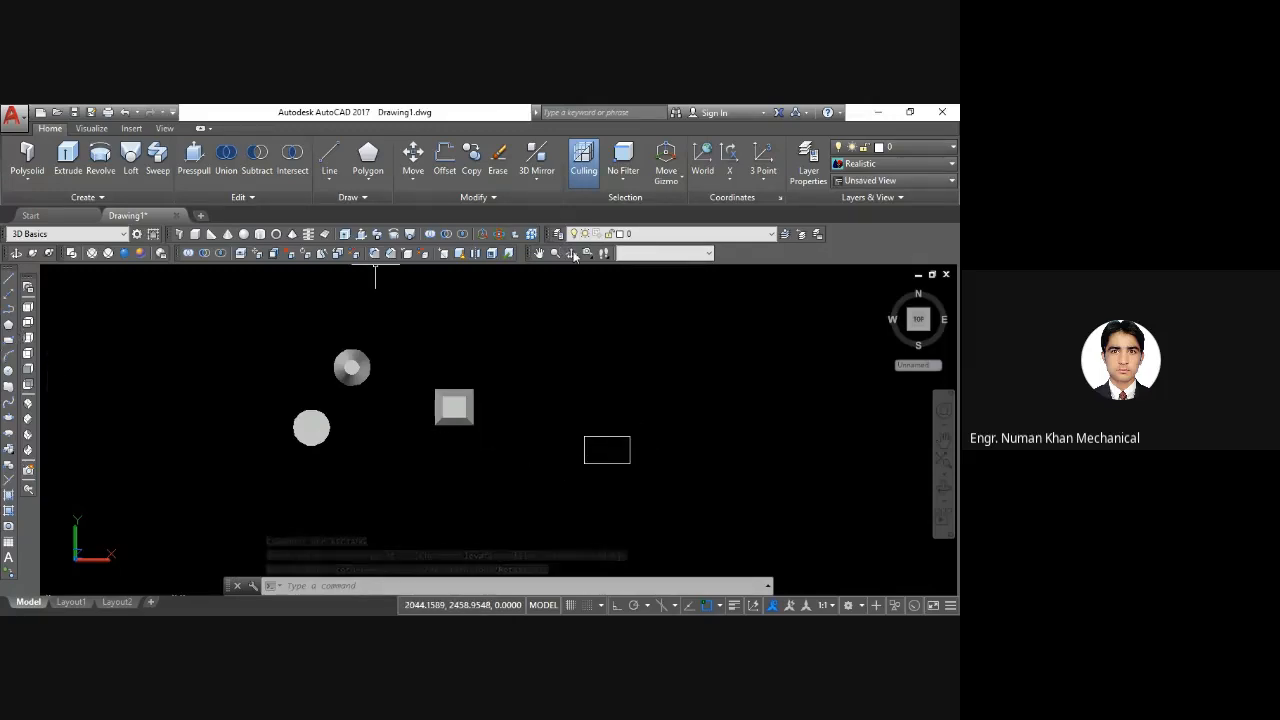
Orbit to a low front view of the new rectangle and the three solids, and restore the top view
shift+middle_drag(509, 360, 489, 343)
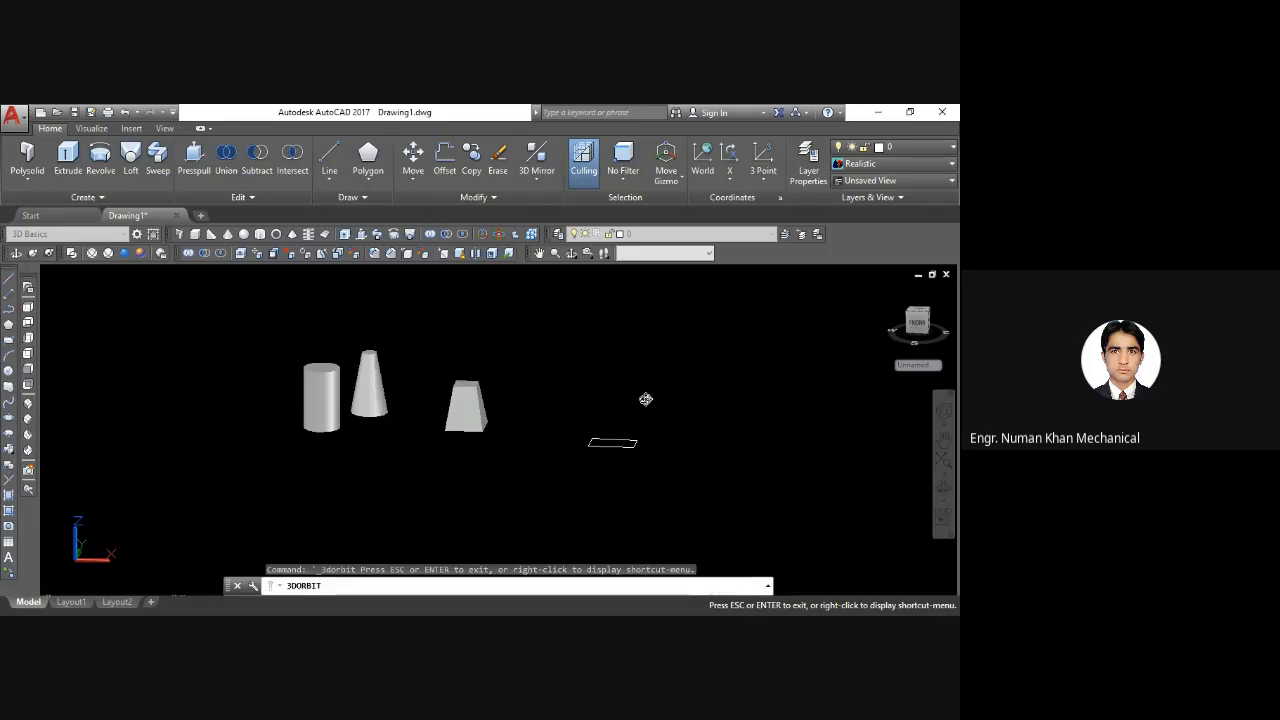
key(Escape)
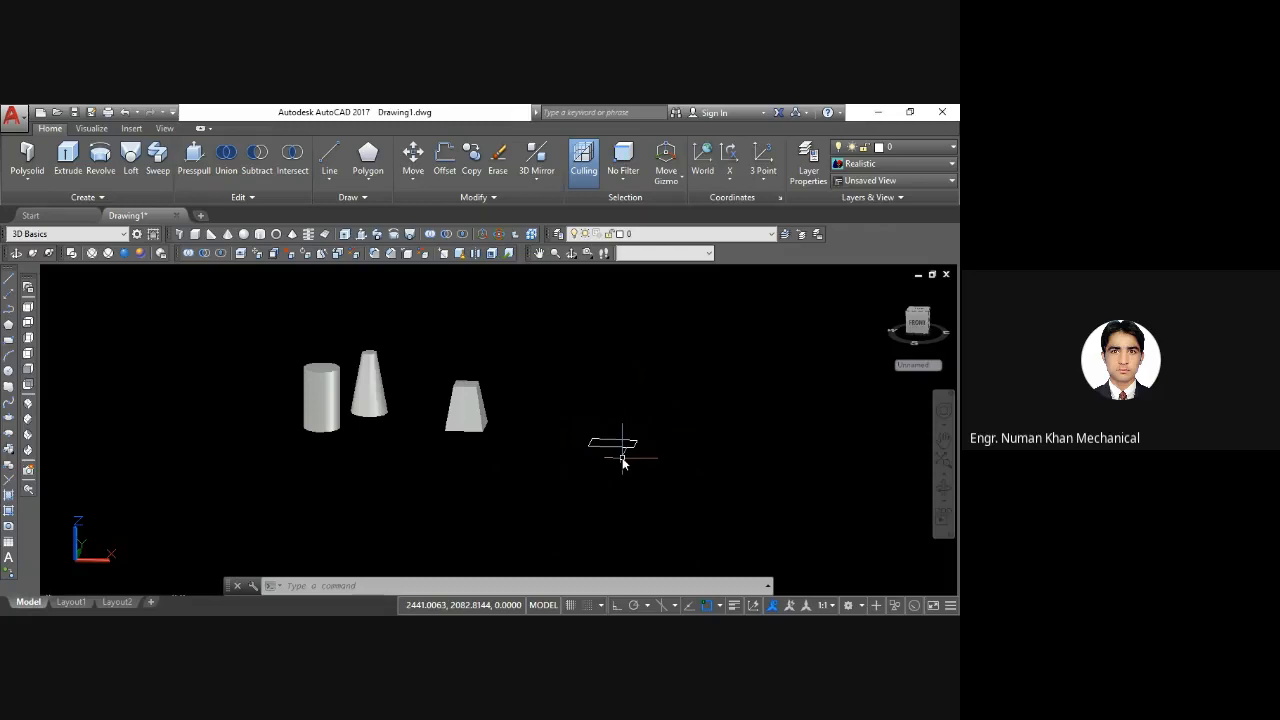
click(27, 307)
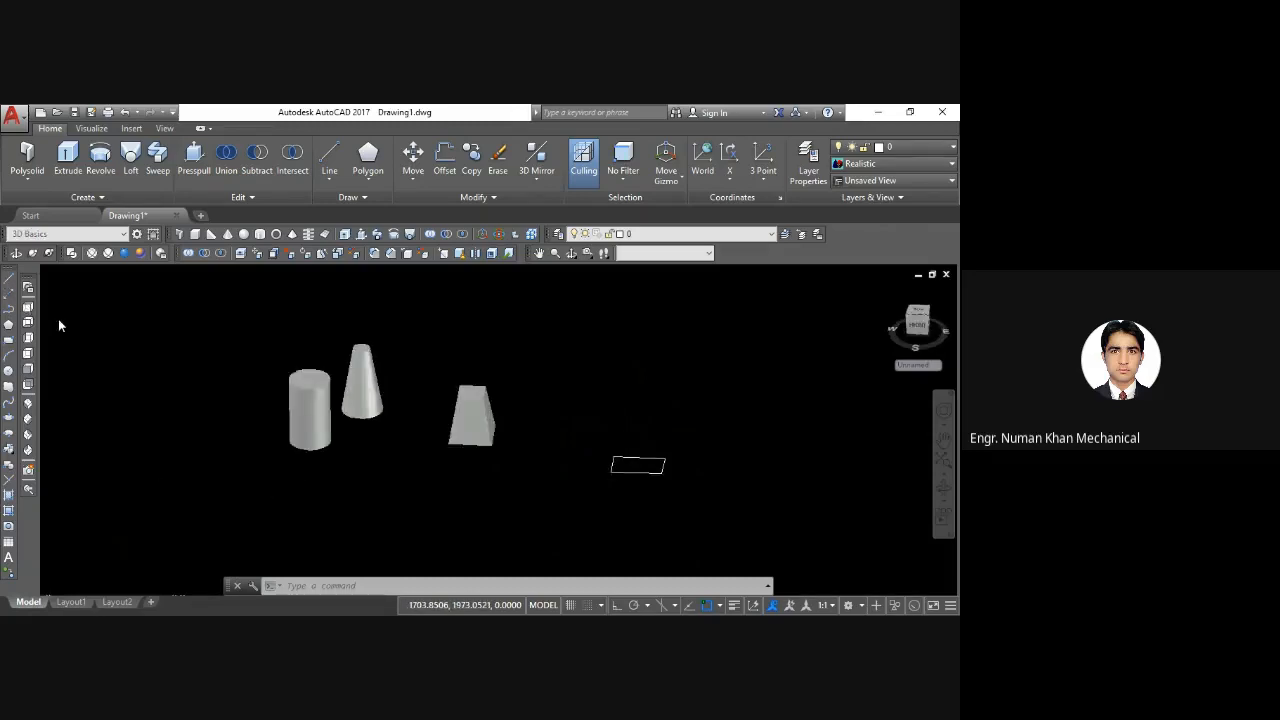
Draw an open two-segment polyline in the top view, between the tapered block and the small rectangle
click(8, 310)
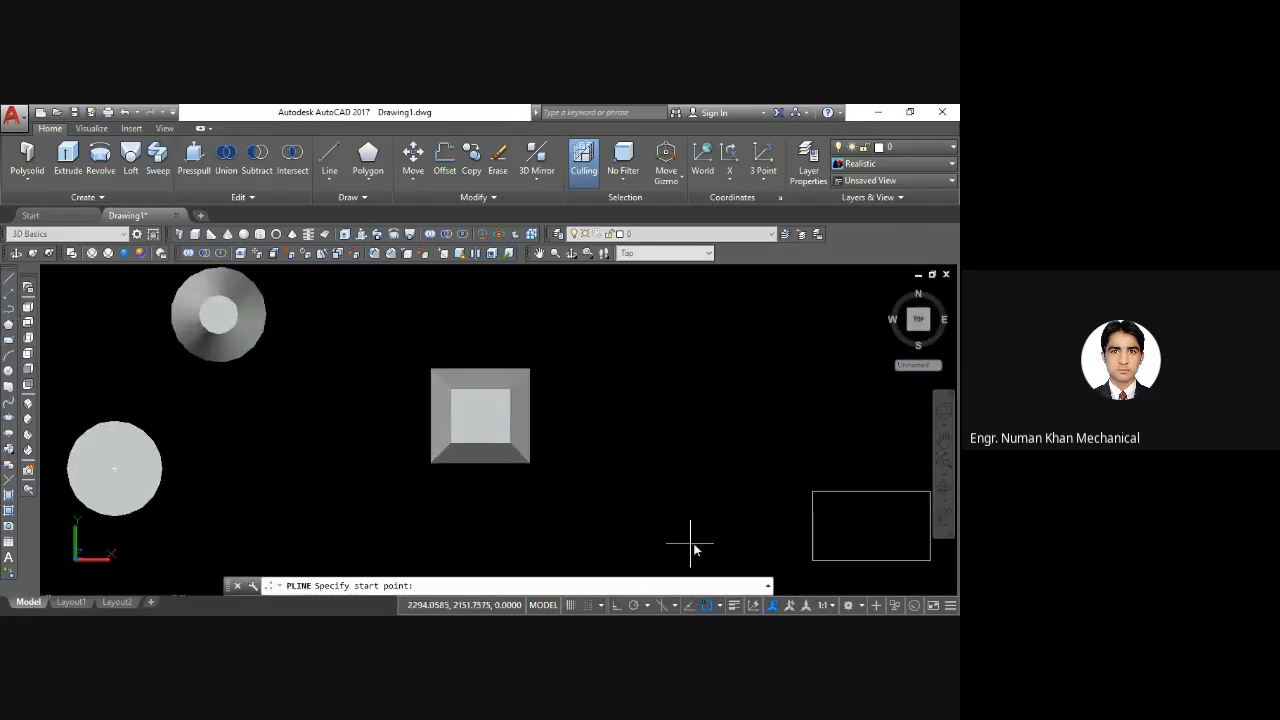
click(618, 513)
click(701, 355)
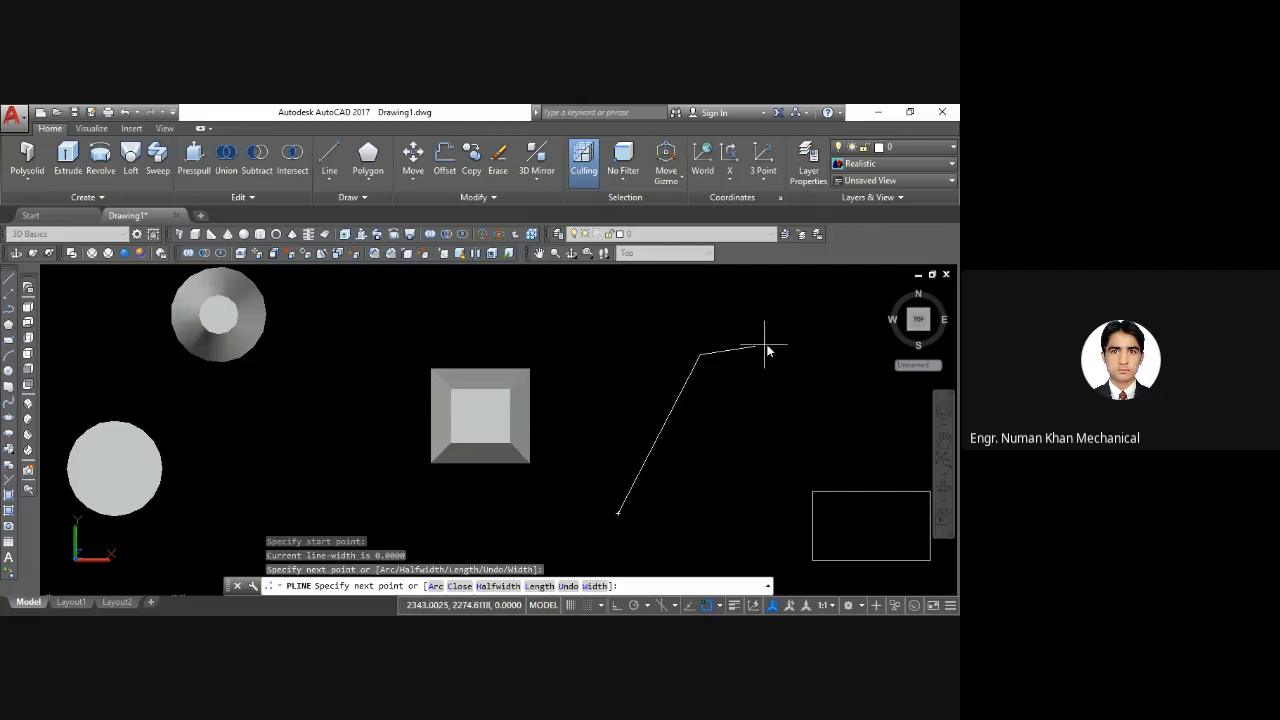
click(862, 381)
key(Return)
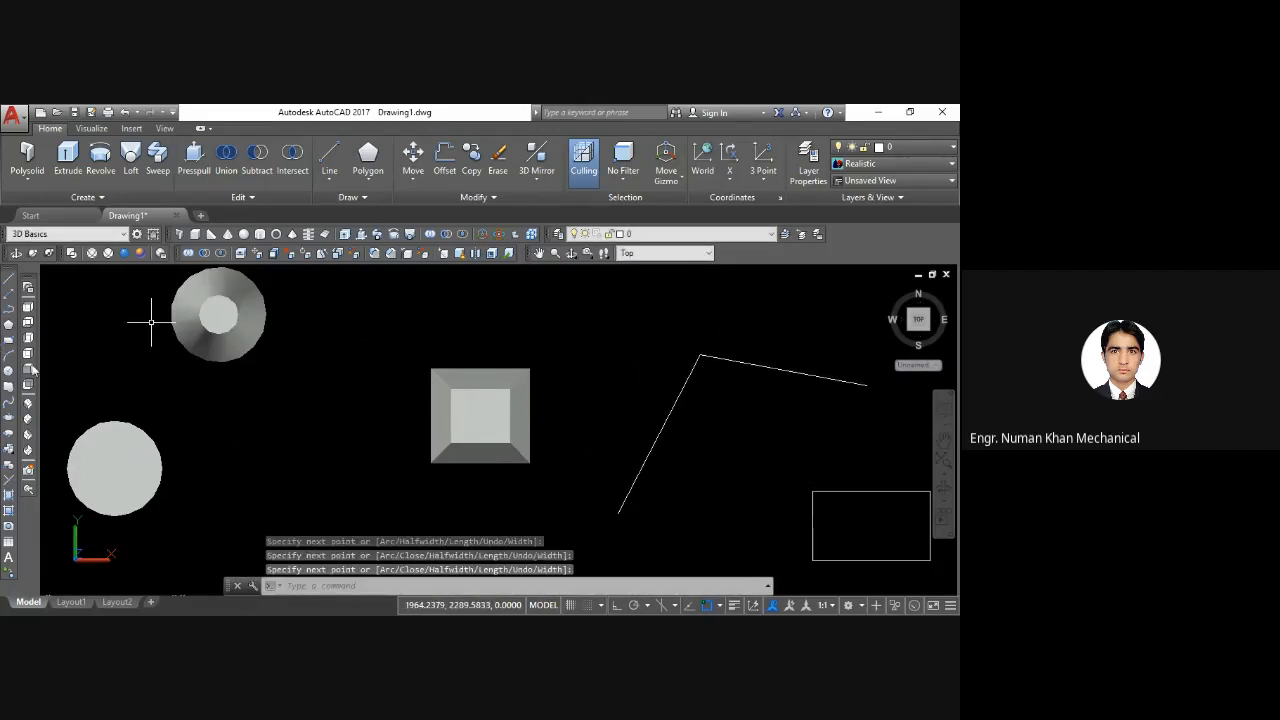
Try to extrude the small rectangle along the flat two-segment polyline as a path, working in the southeast isometric view
click(28, 419)
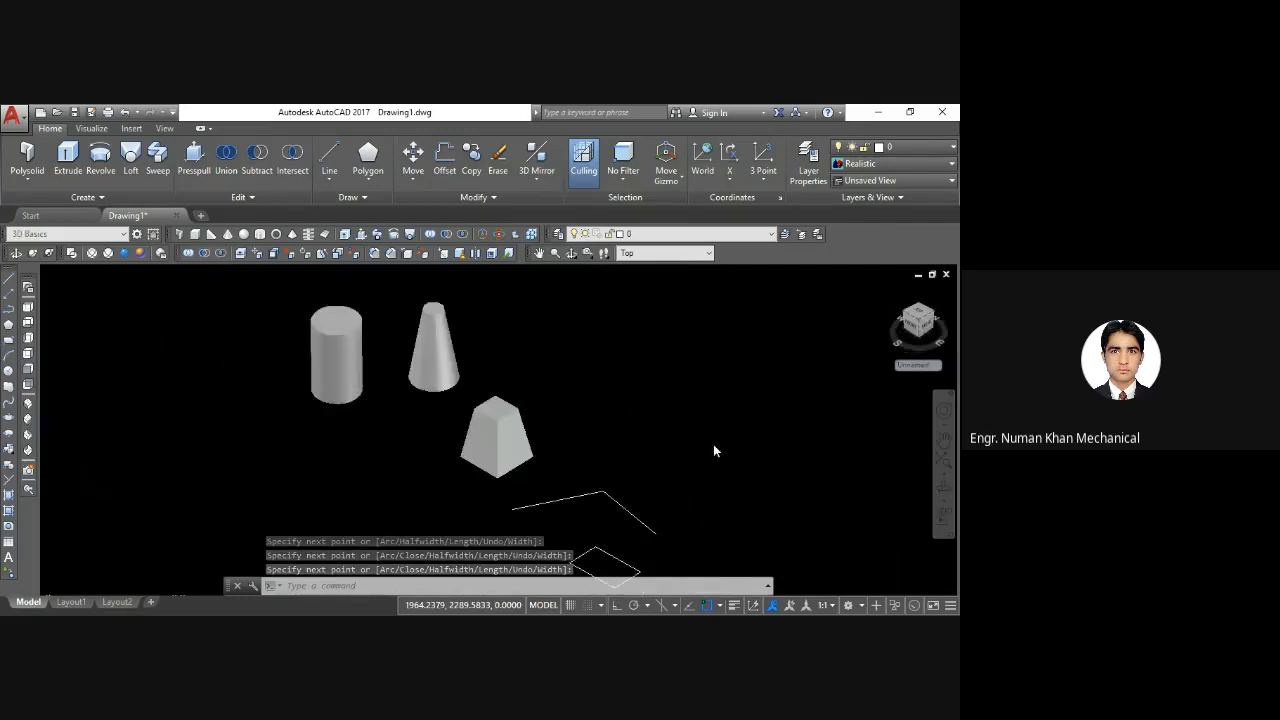
middle_drag(630, 495, 577, 411)
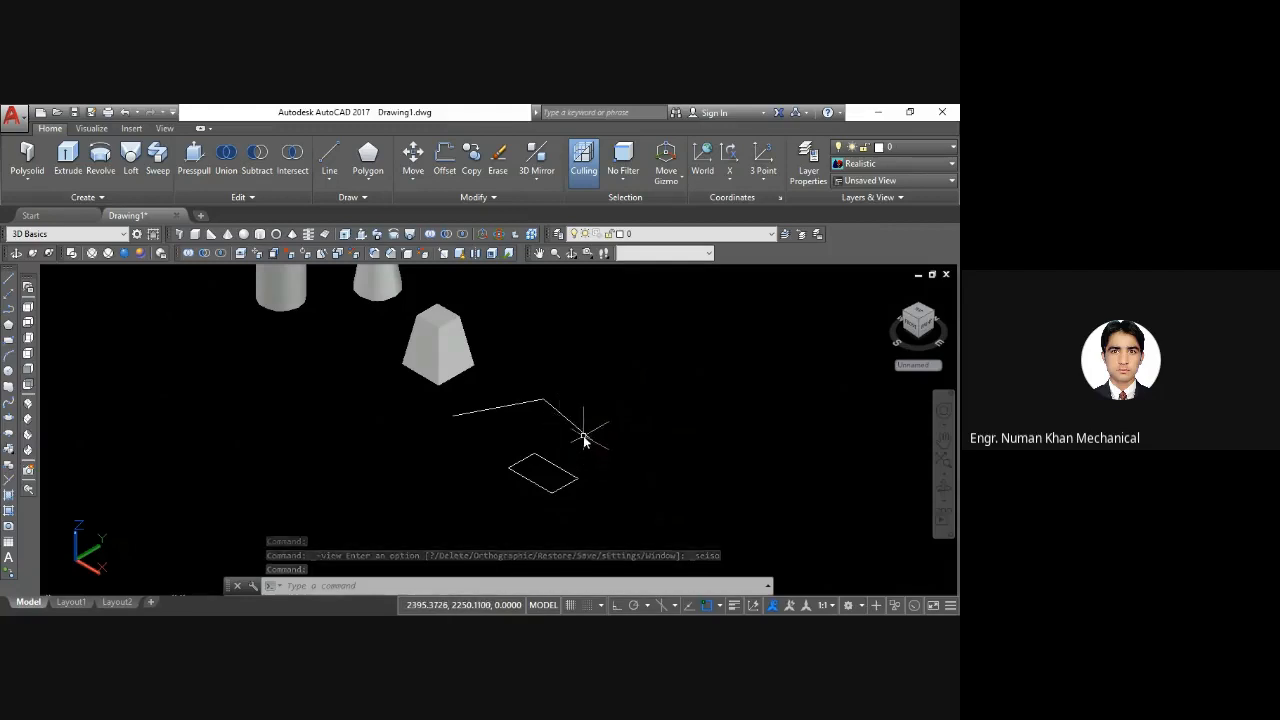
text(ex)
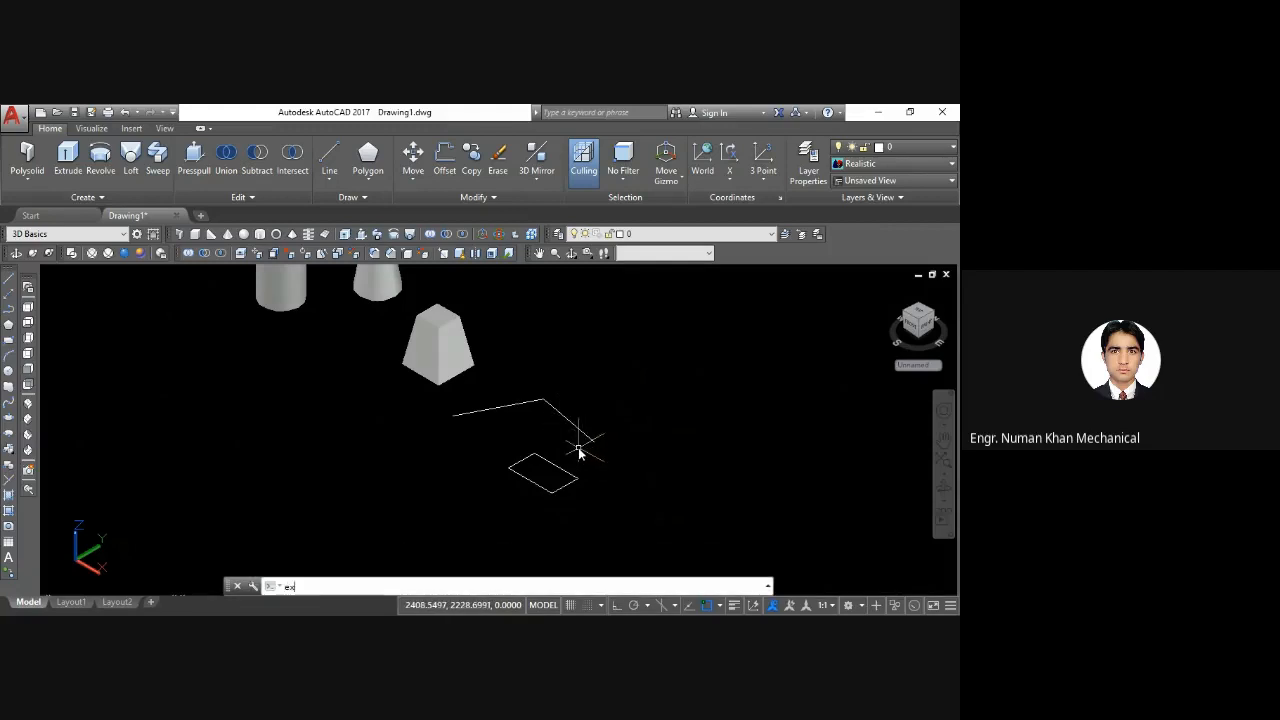
text(t)
key(Return)
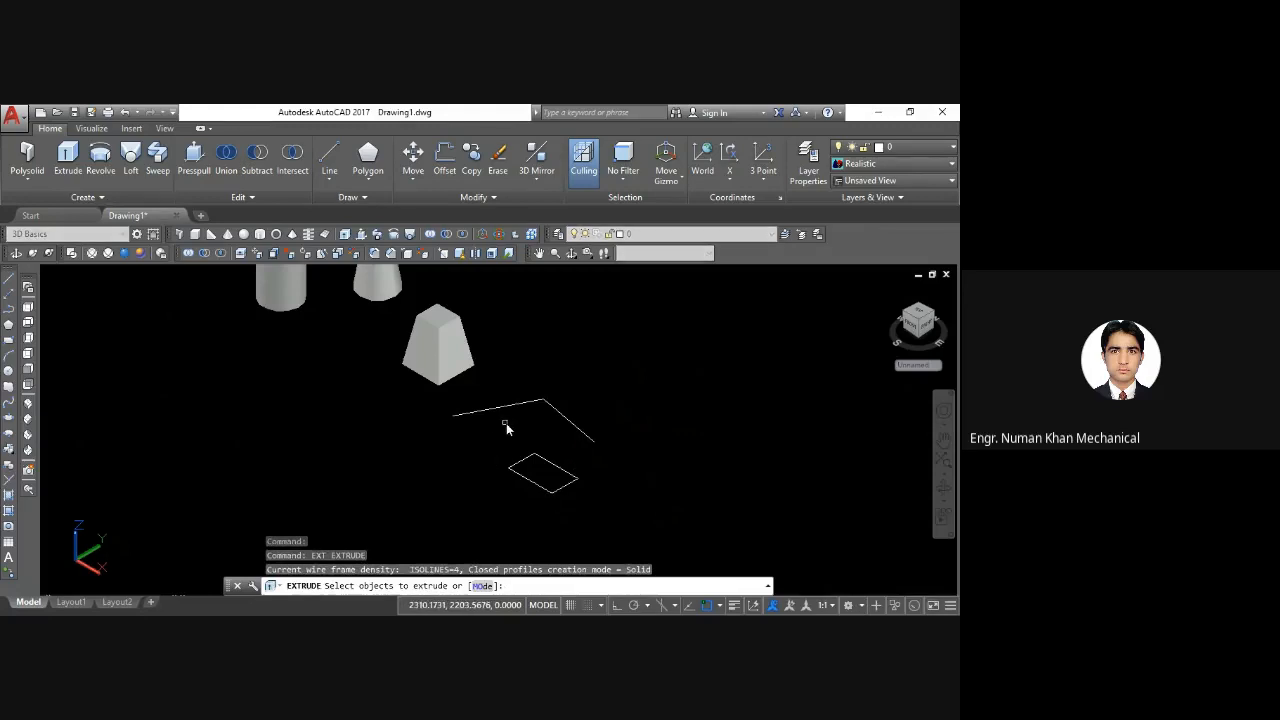
click(526, 463)
key(Return)
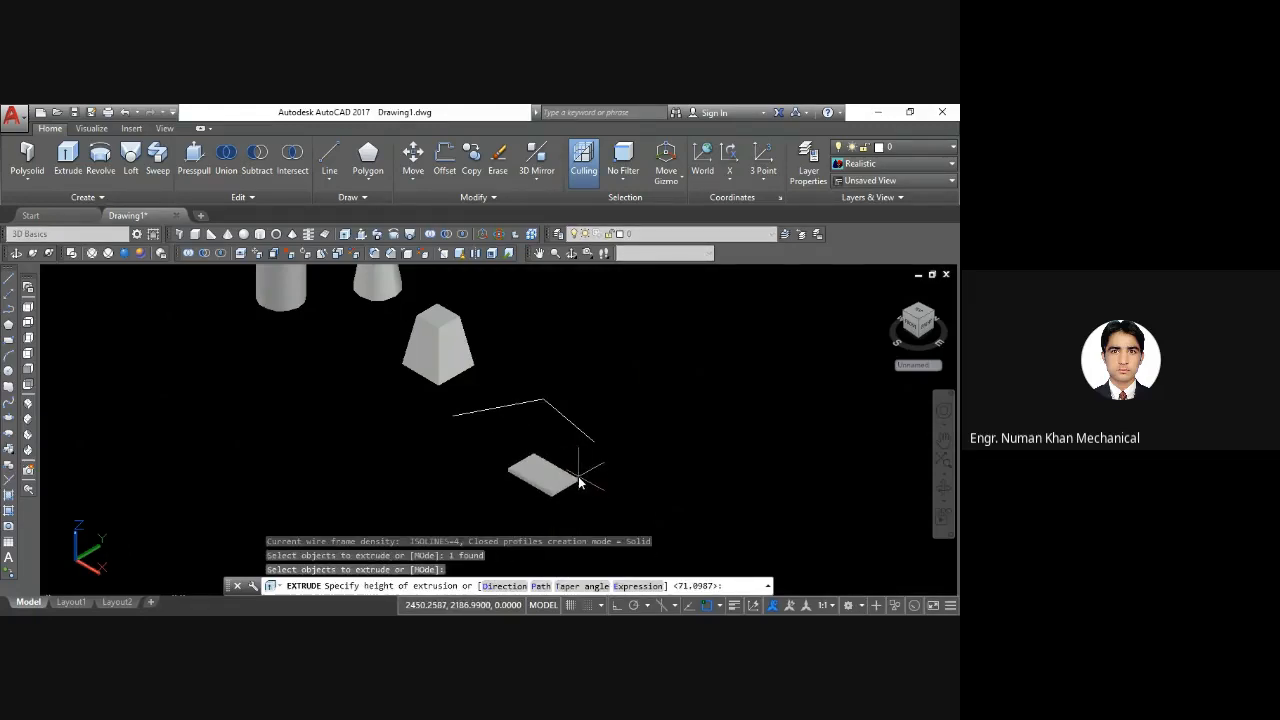
text(p)
key(Return)
click(535, 402)
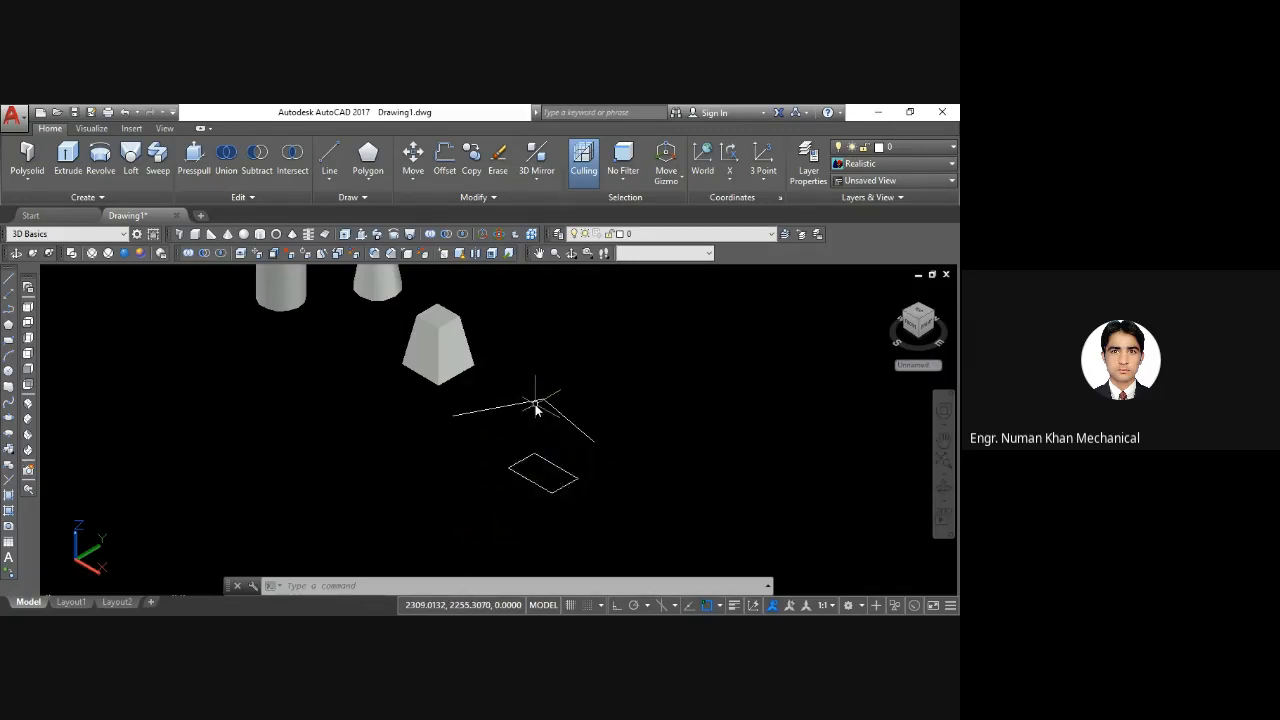
click(28, 314)
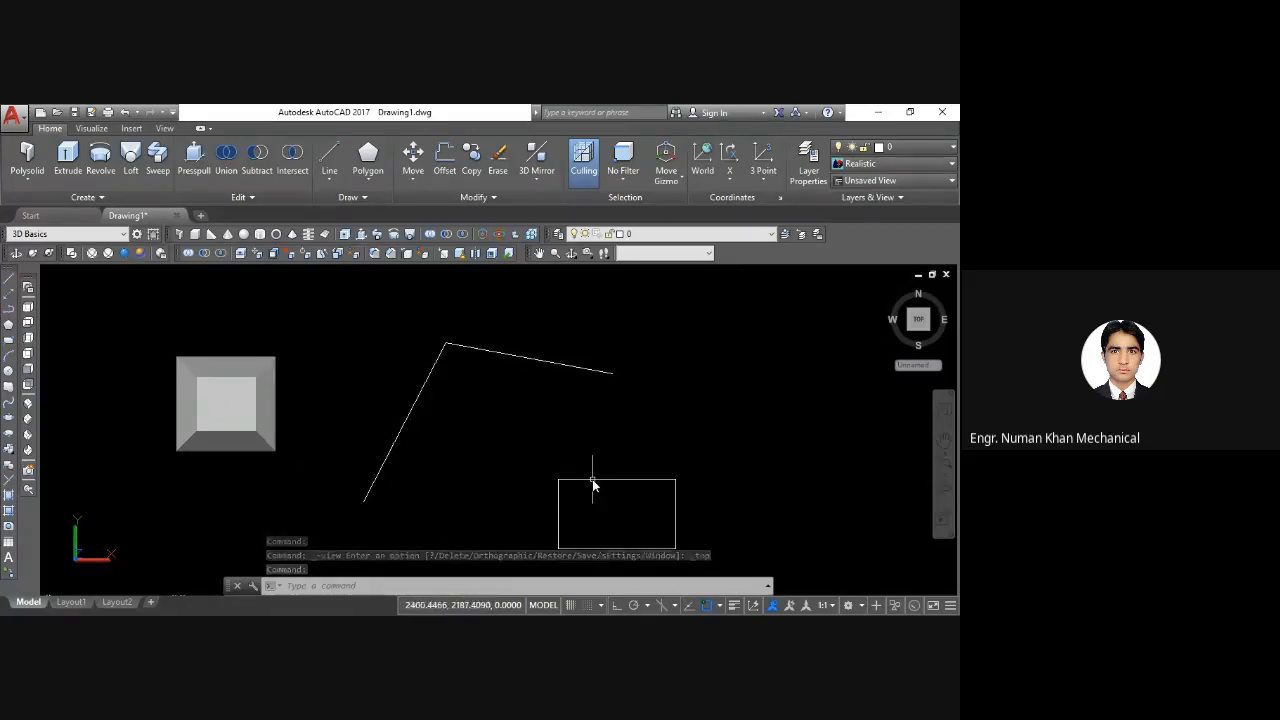
mouse_move(592, 479)
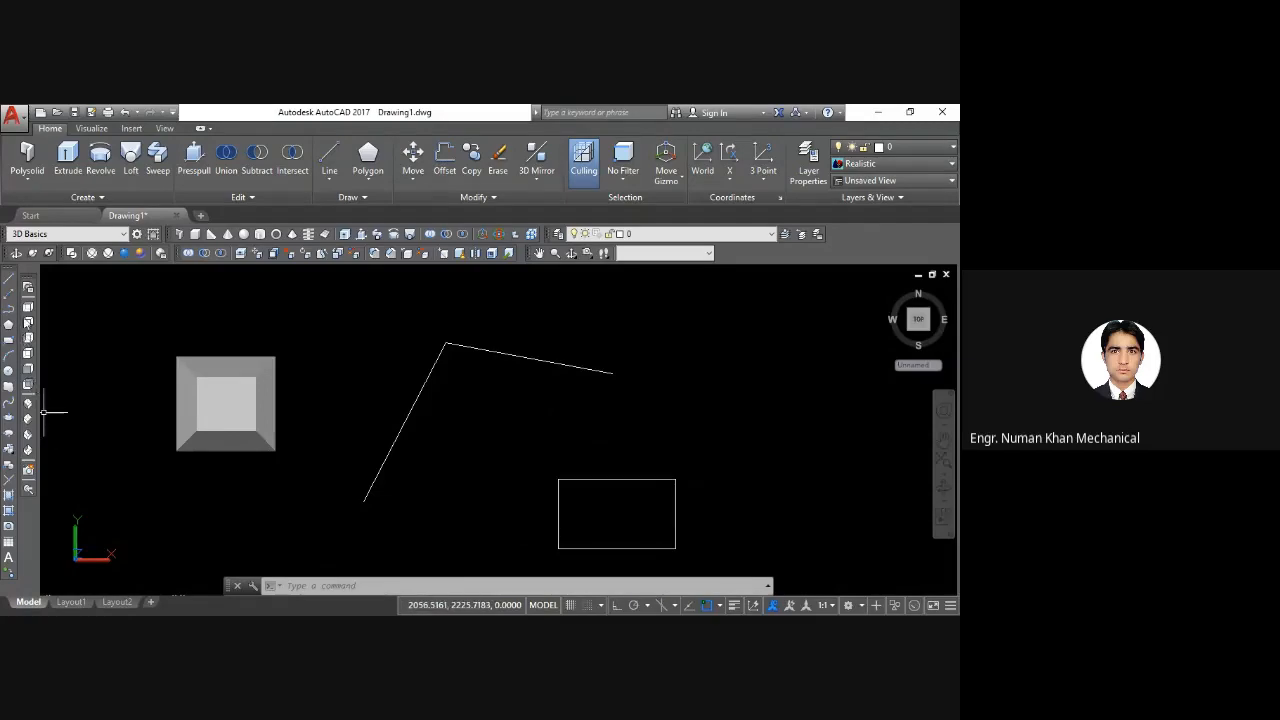
click(27, 307)
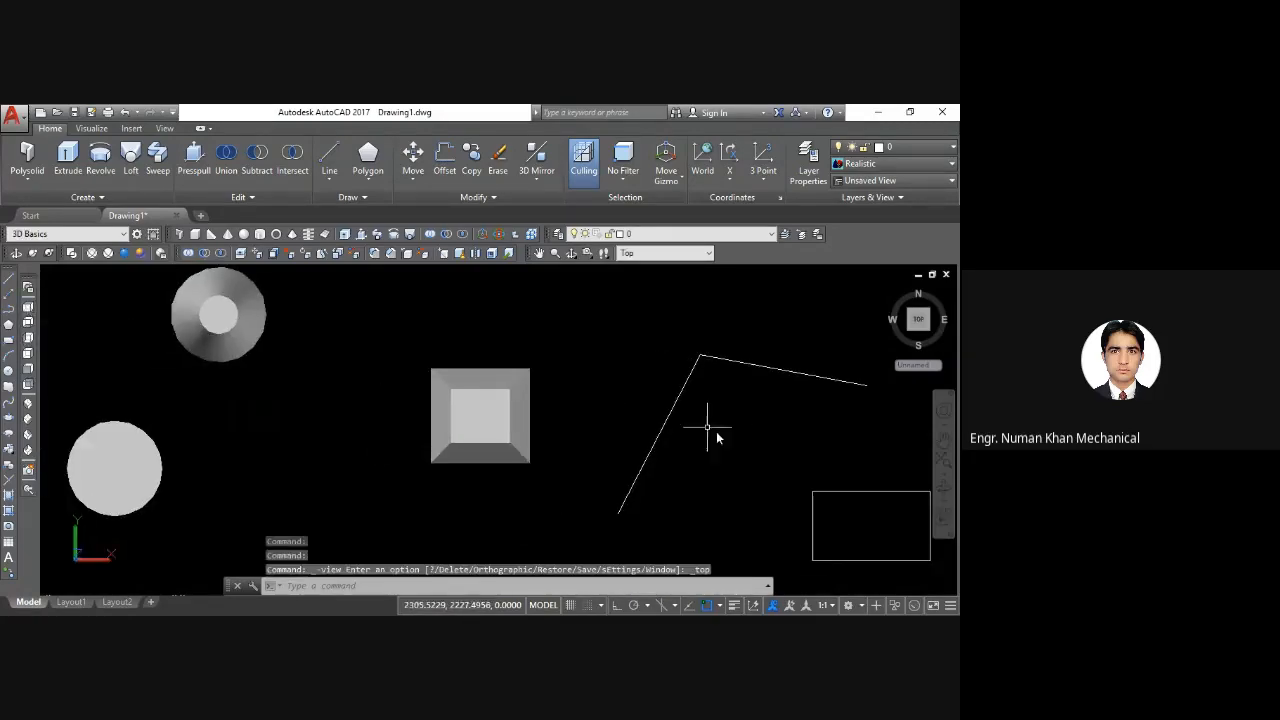
shift+middle_drag(752, 452, 560, 431)
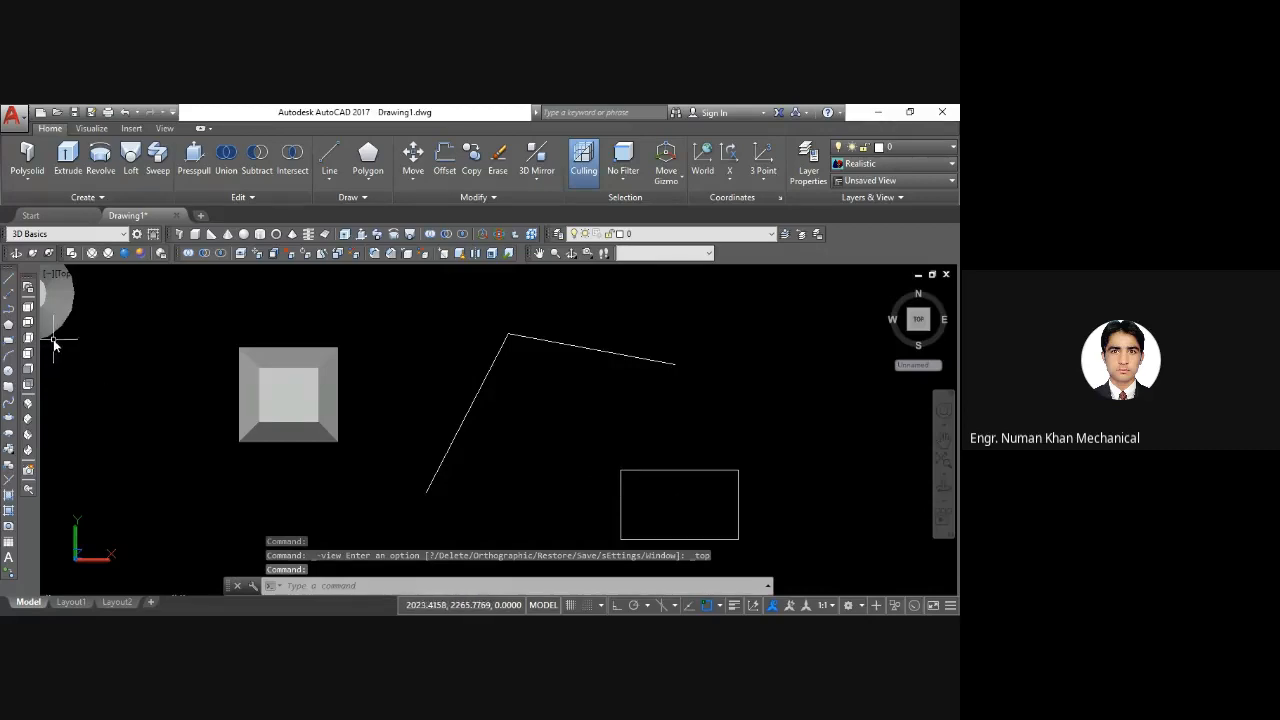
Set the front working plane and draw an upright two-segment polyline beyond the small rectangle in the southeast isometric view
click(28, 370)
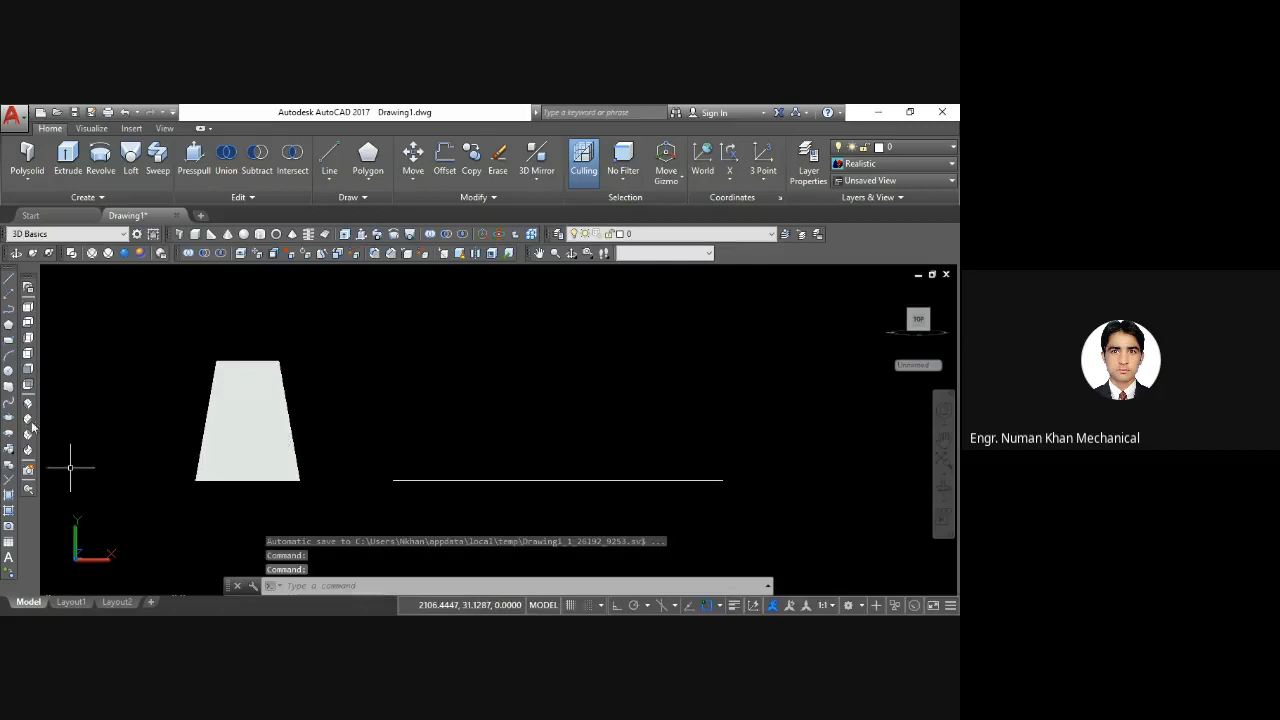
click(28, 419)
middle_drag(469, 480, 319, 385)
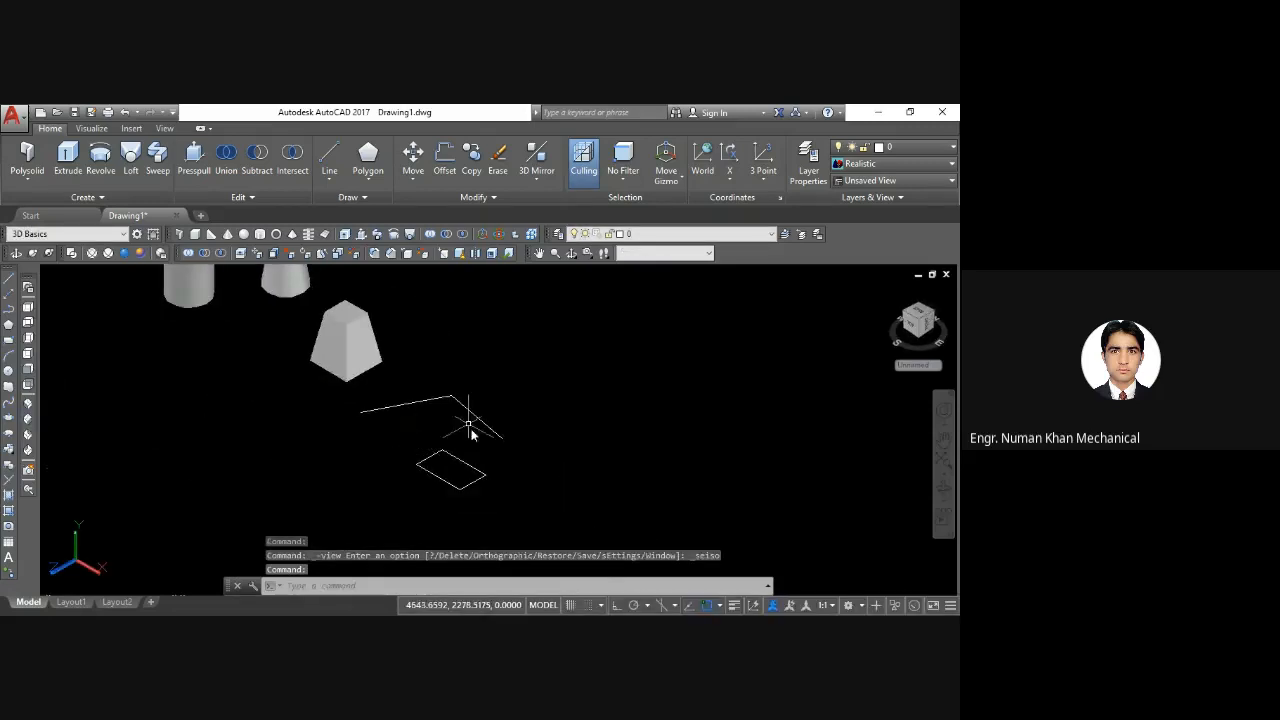
text(p)
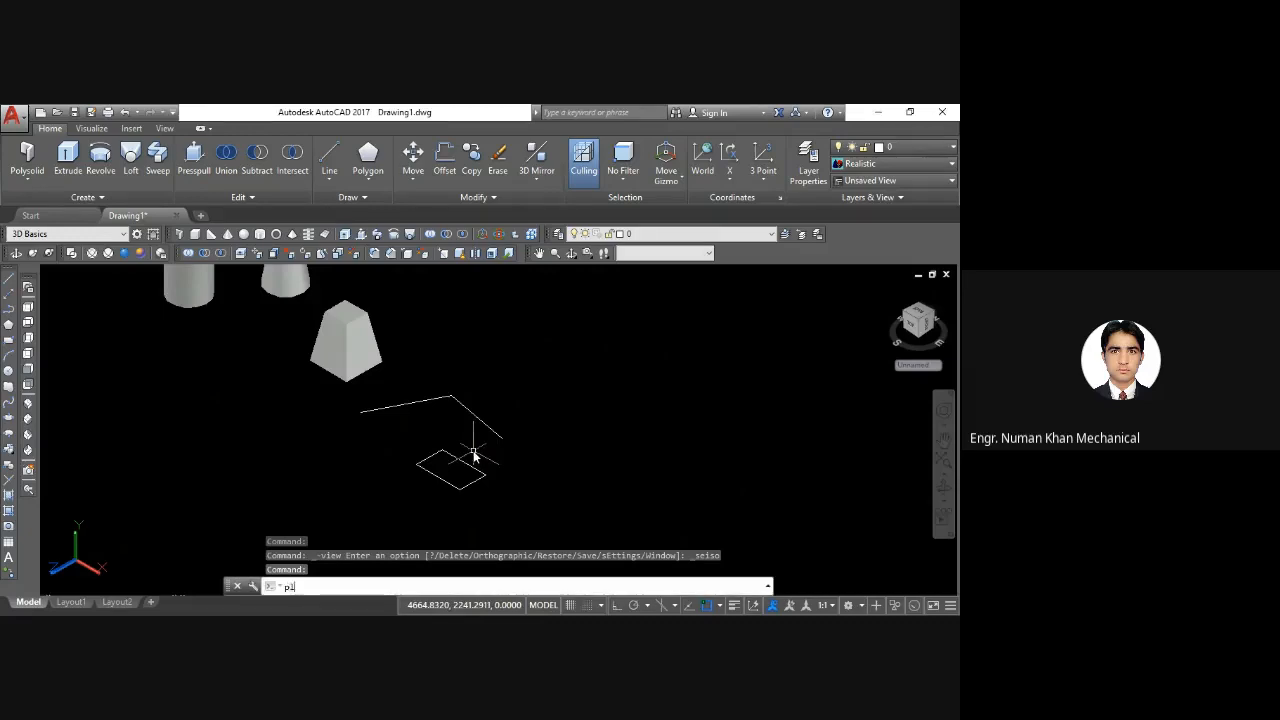
text(l)
key(Return)
click(497, 497)
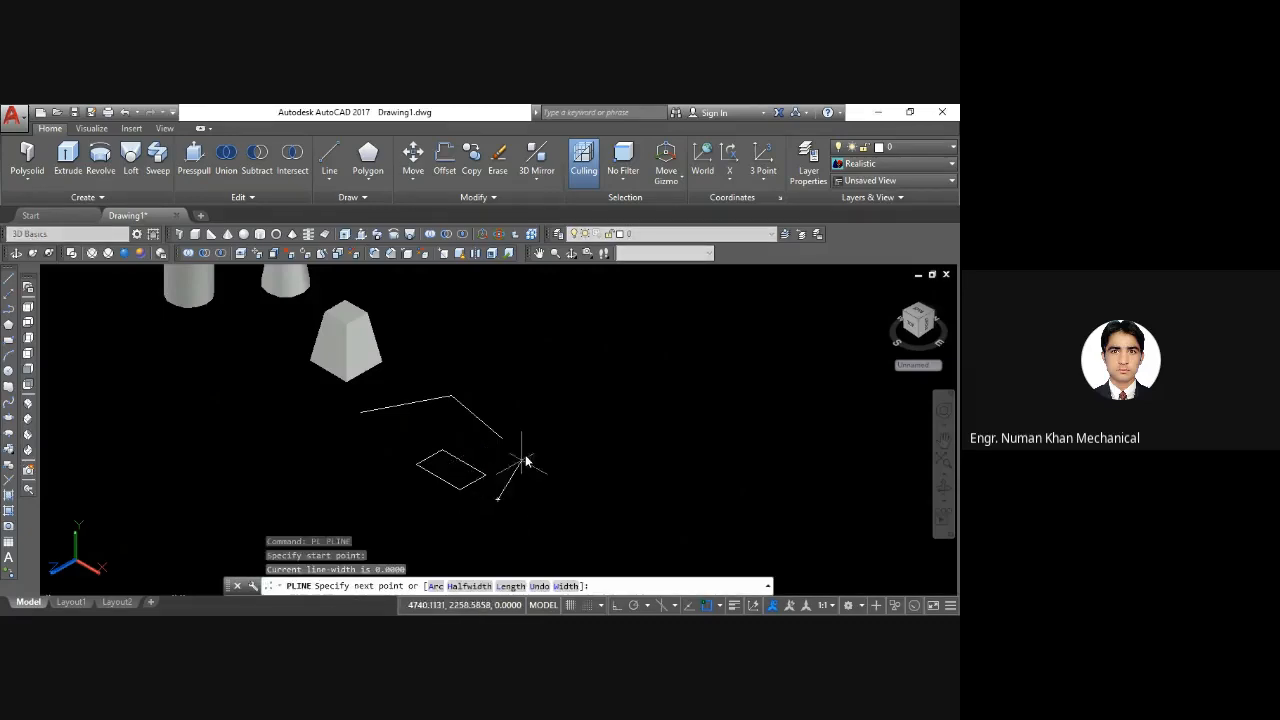
click(559, 412)
click(727, 441)
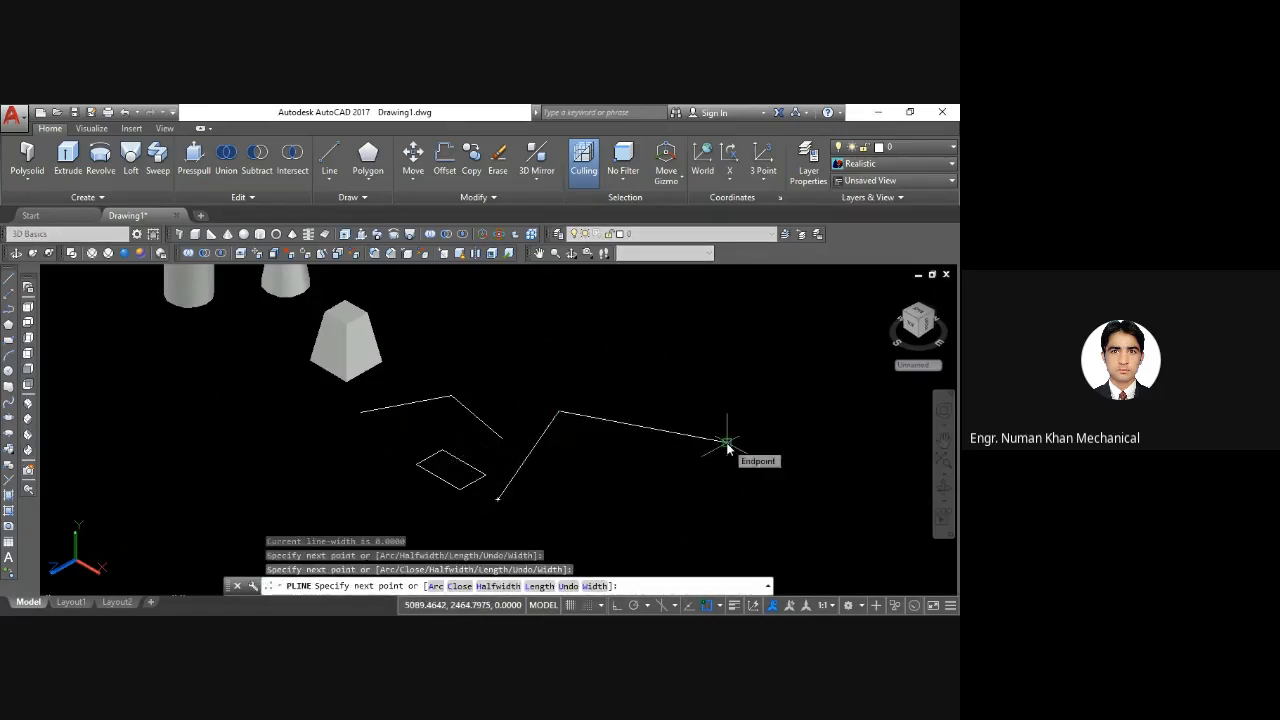
key(Return)
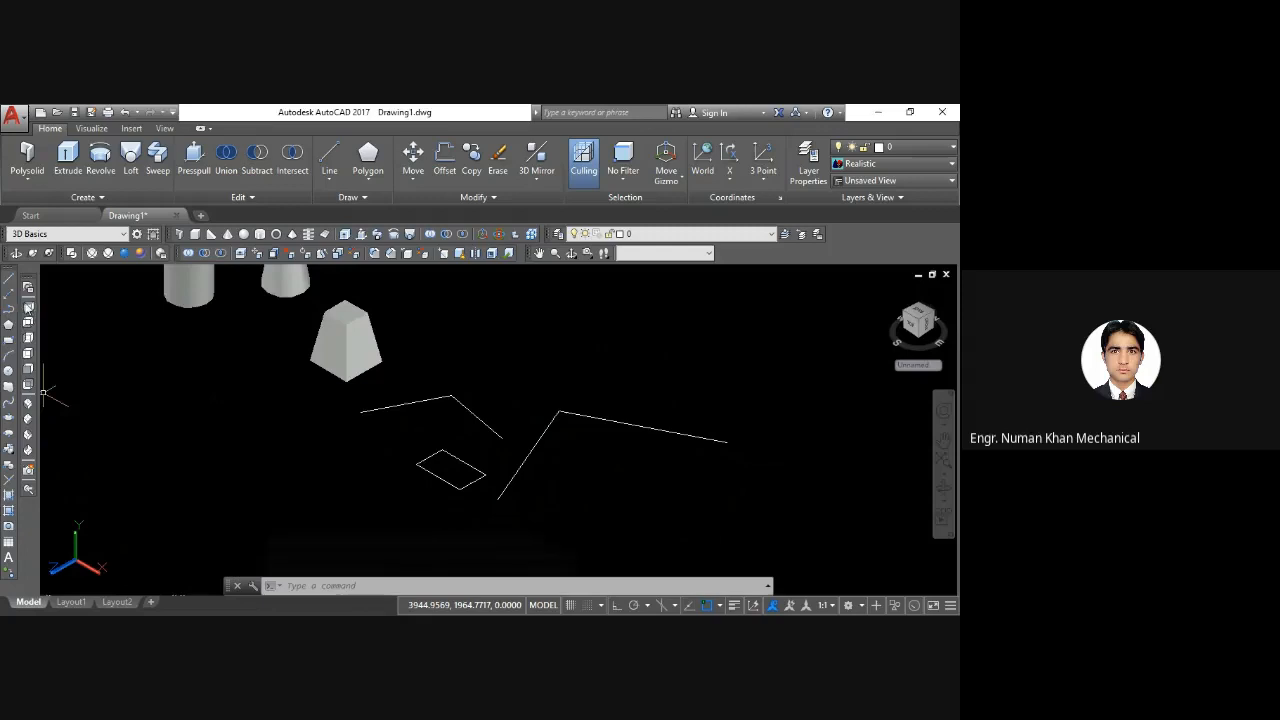
Move the upright polyline in the top view closer to the small rectangle and the solids
click(27, 308)
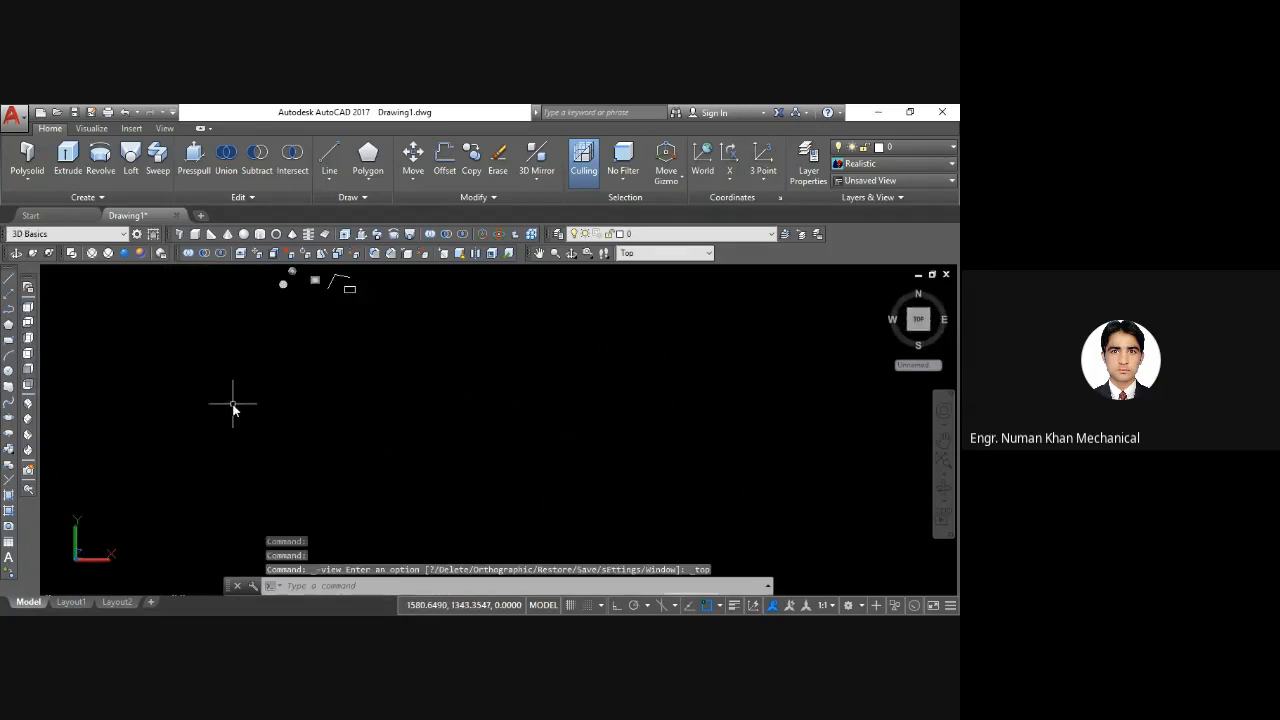
scroll(233, 408, down, 4)
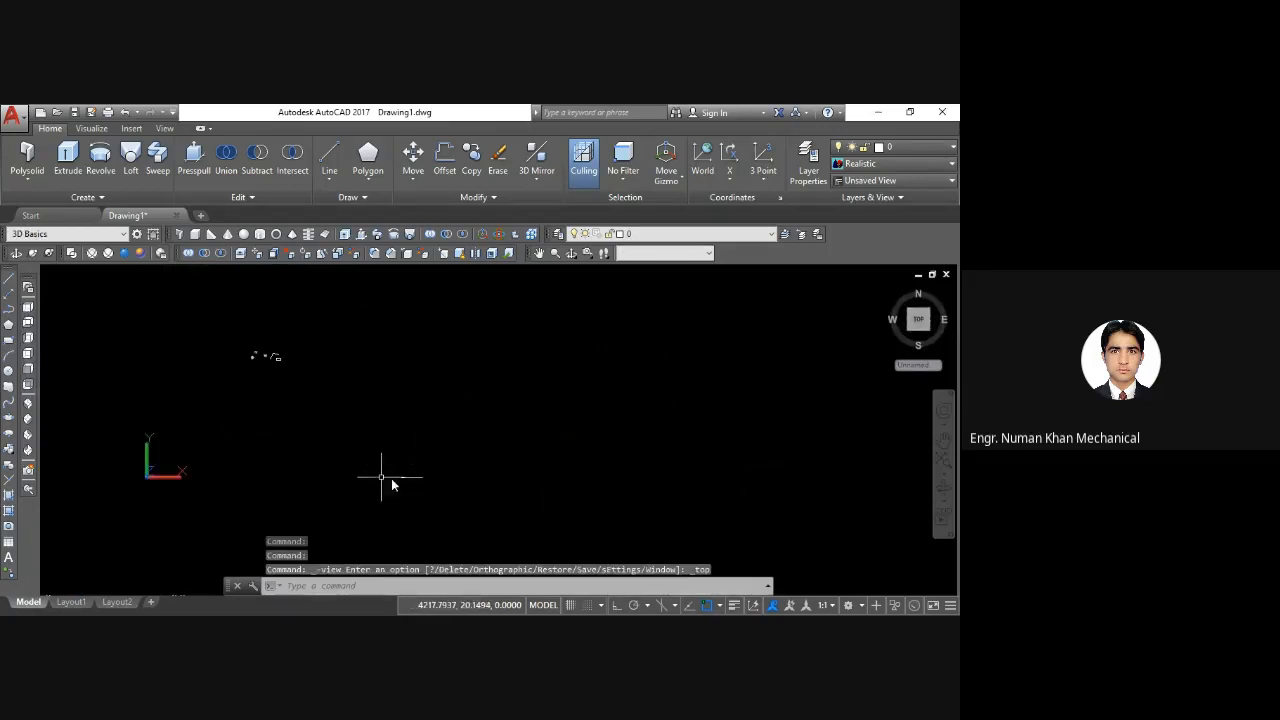
text(m)
key(Return)
click(453, 459)
click(382, 488)
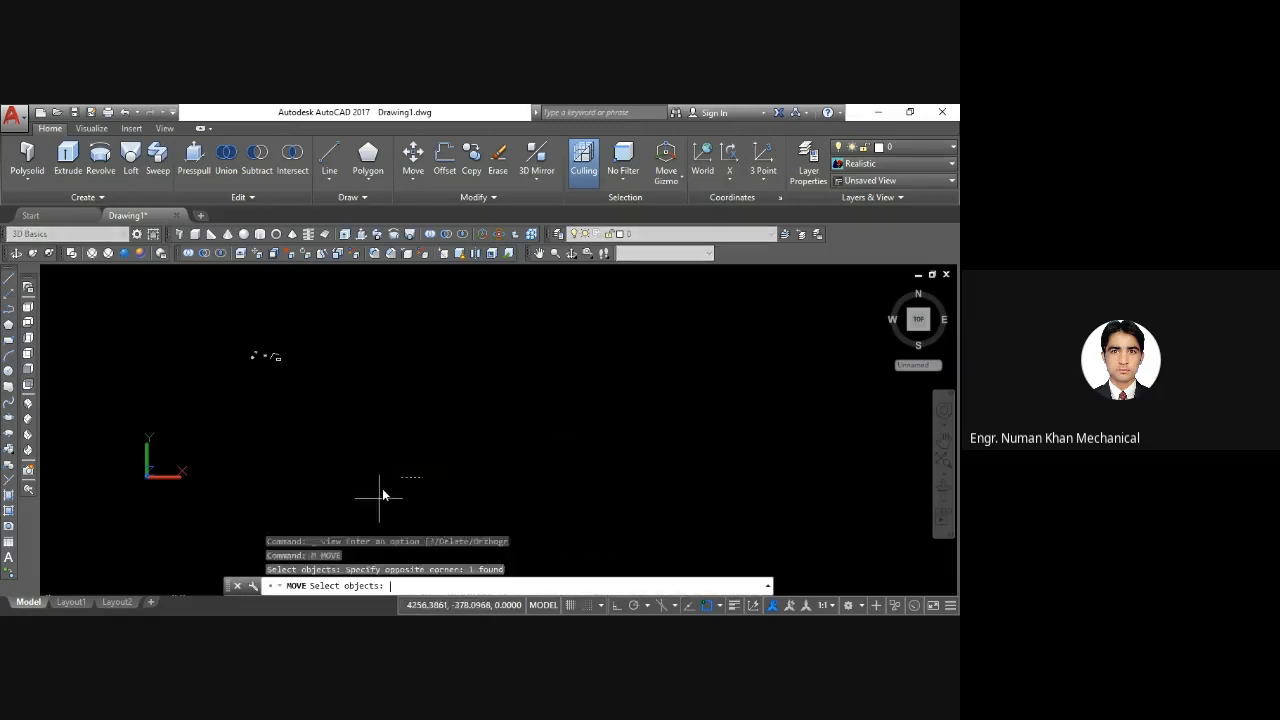
key(Return)
click(412, 474)
click(296, 375)
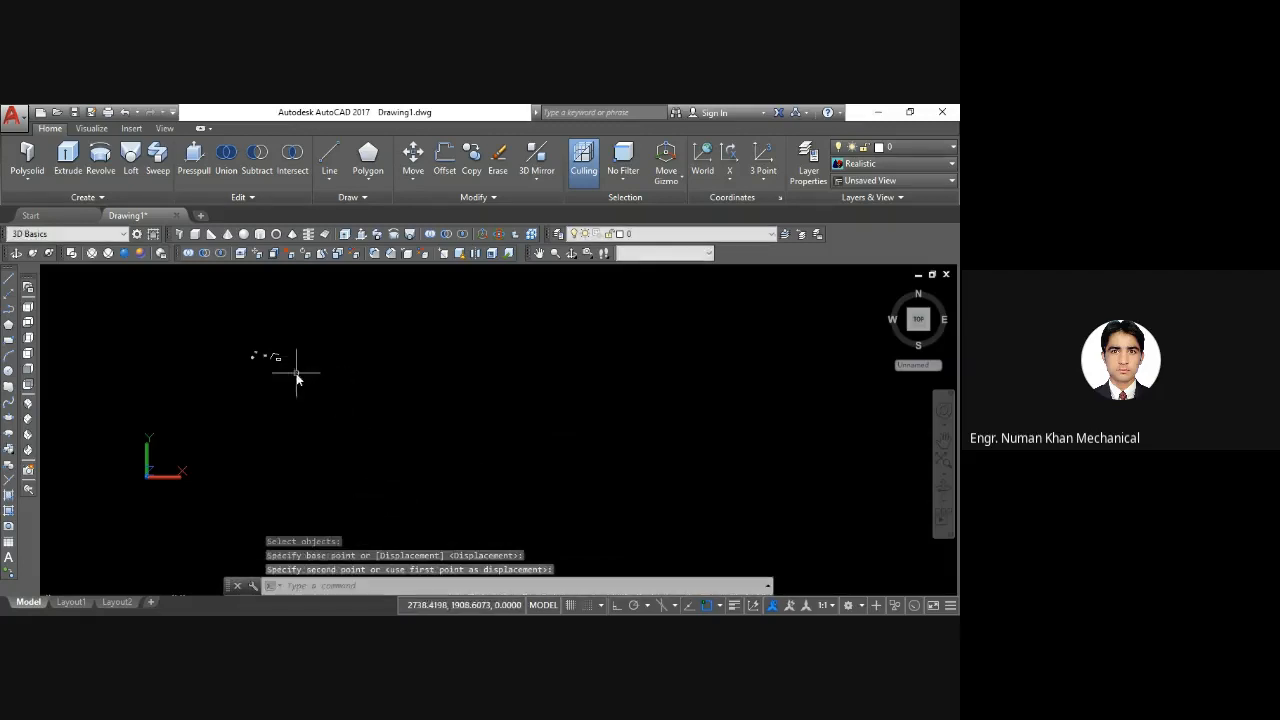
key(Escape)
scroll(287, 400, up, 3)
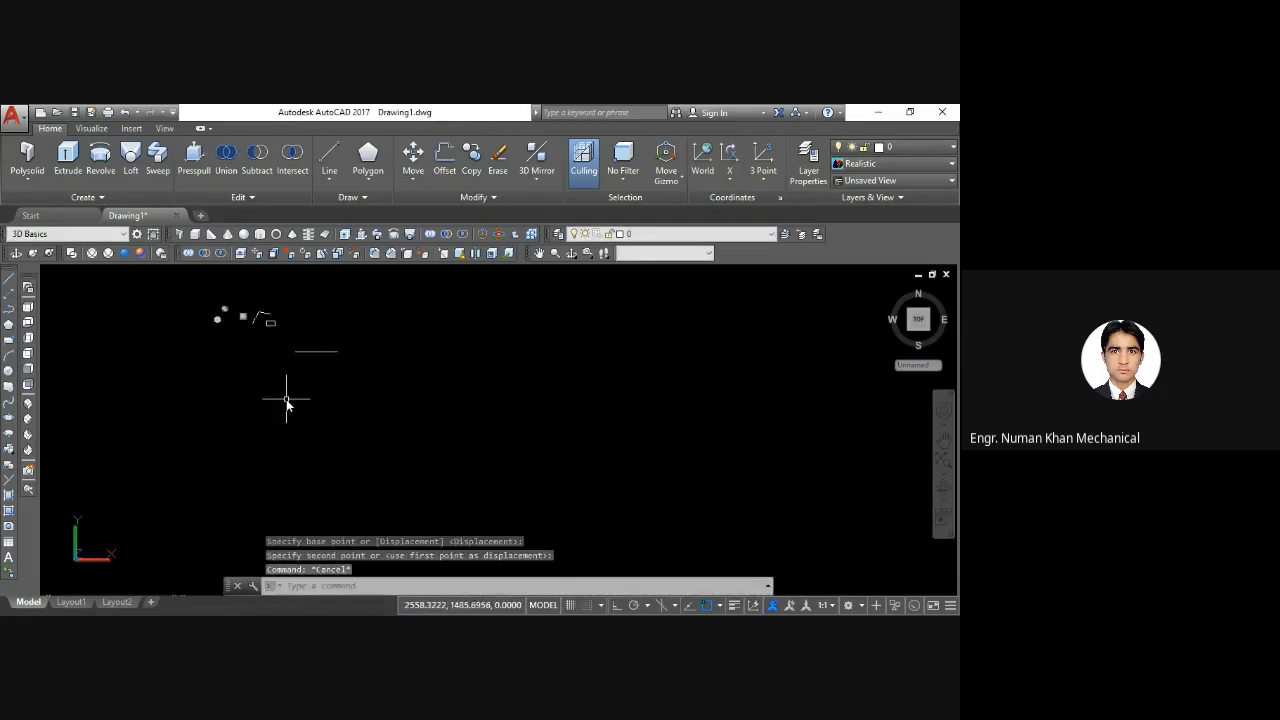
scroll(409, 434, up, 5)
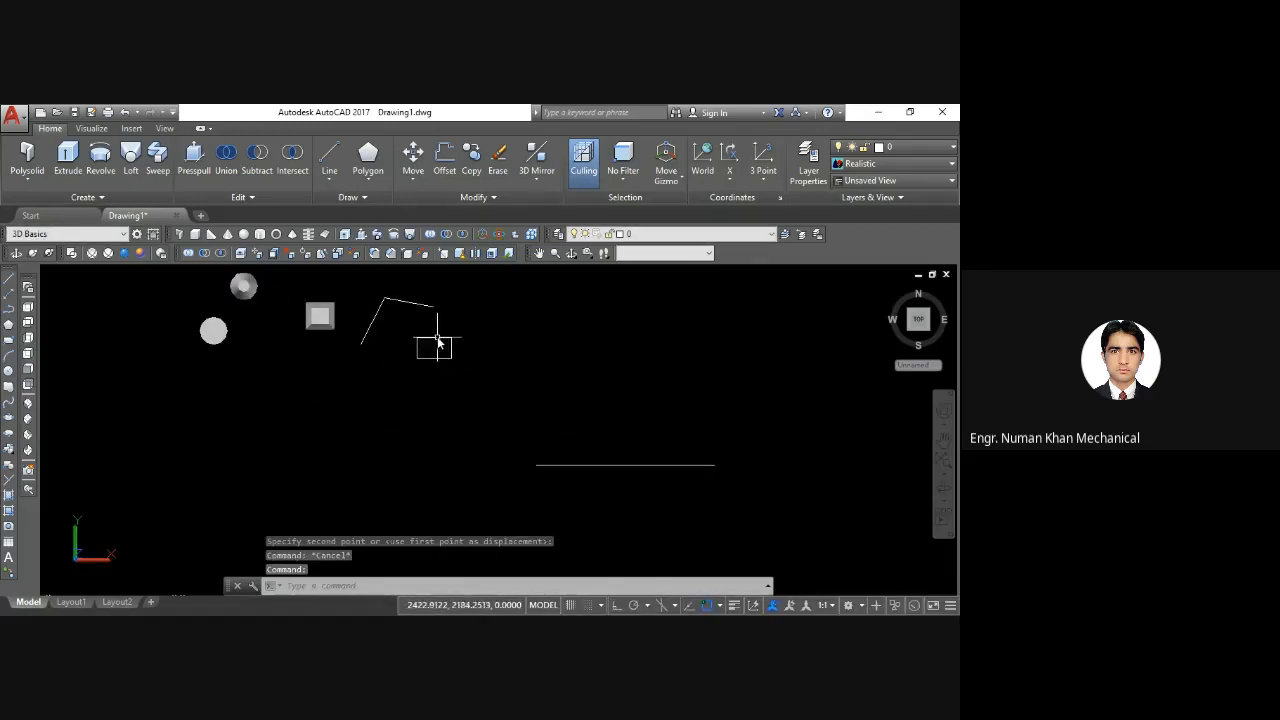
Orbit around the solids, the rectangle and both polylines to check their orientation, and restore the southeast isometric view
click(571, 253)
drag(565, 300, 6, 462)
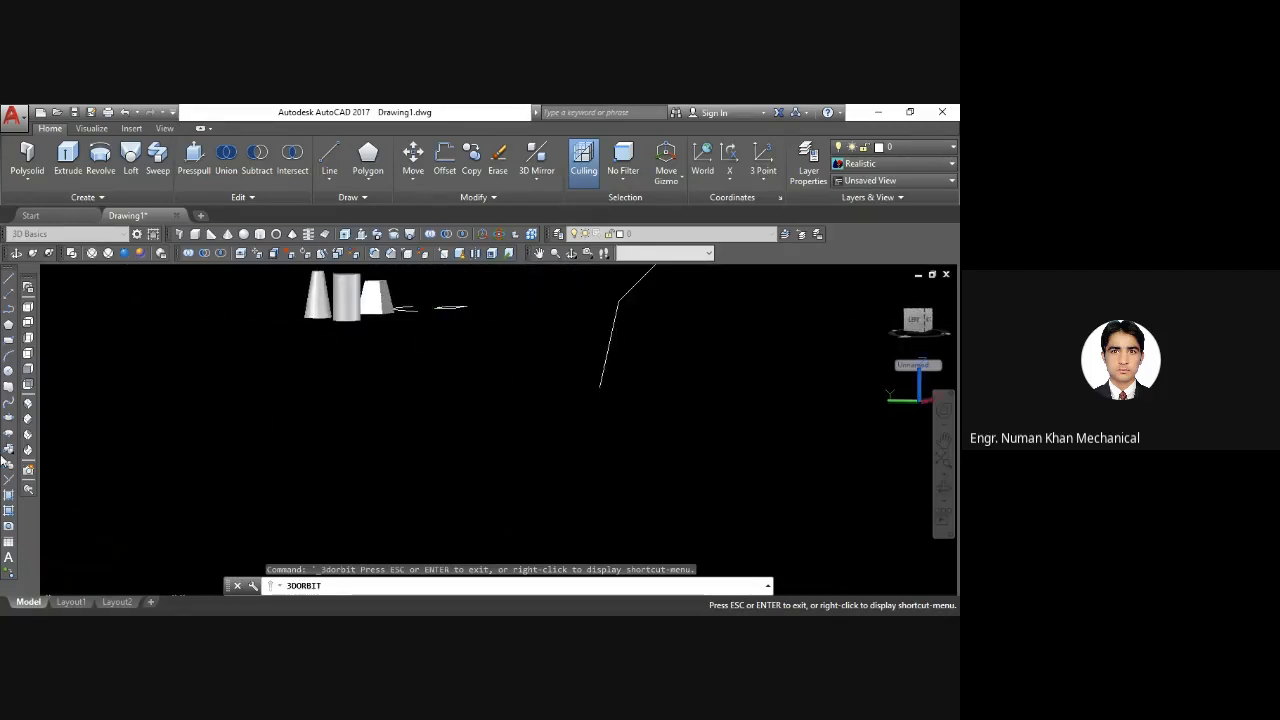
click(33, 422)
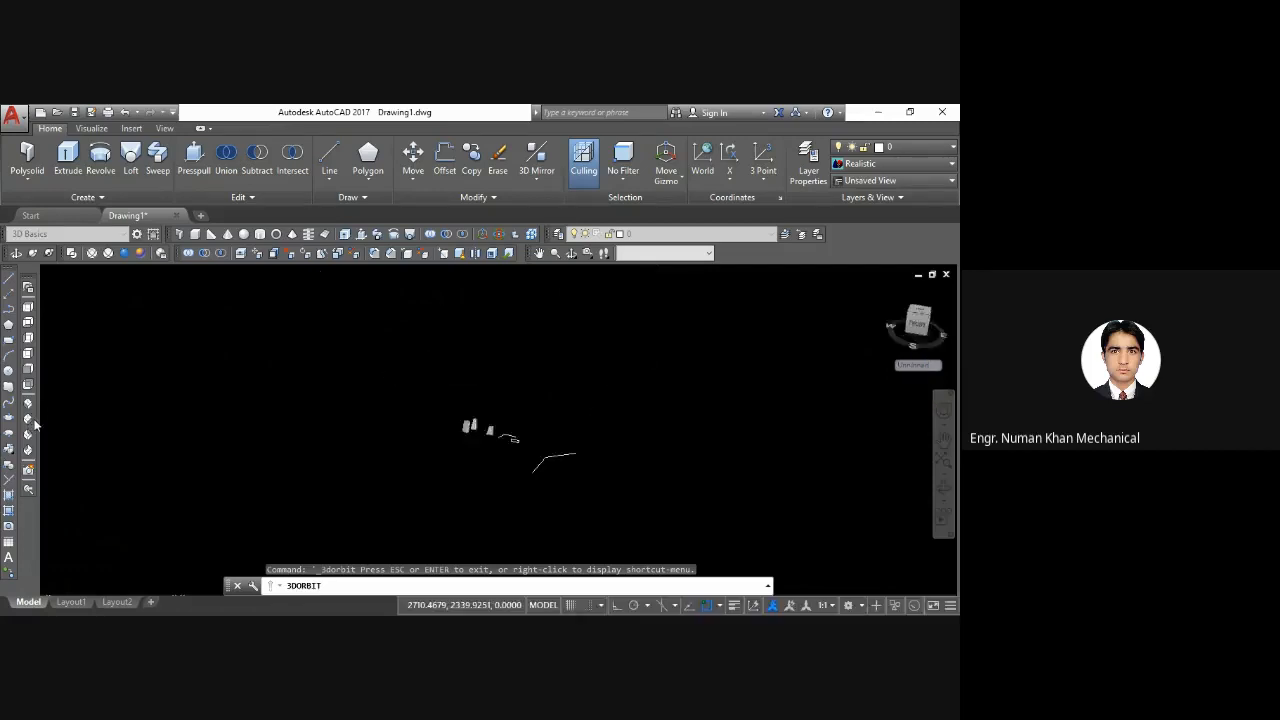
scroll(518, 428, up, 3)
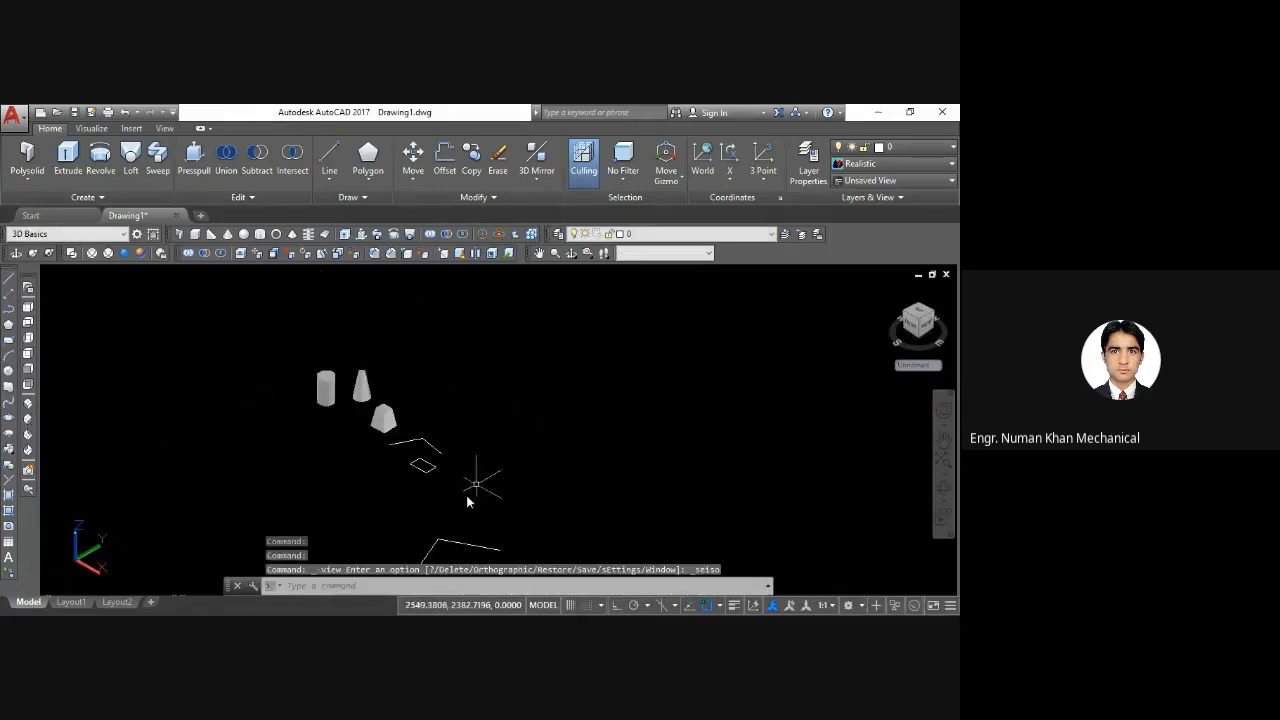
middle_drag(464, 502, 455, 446)
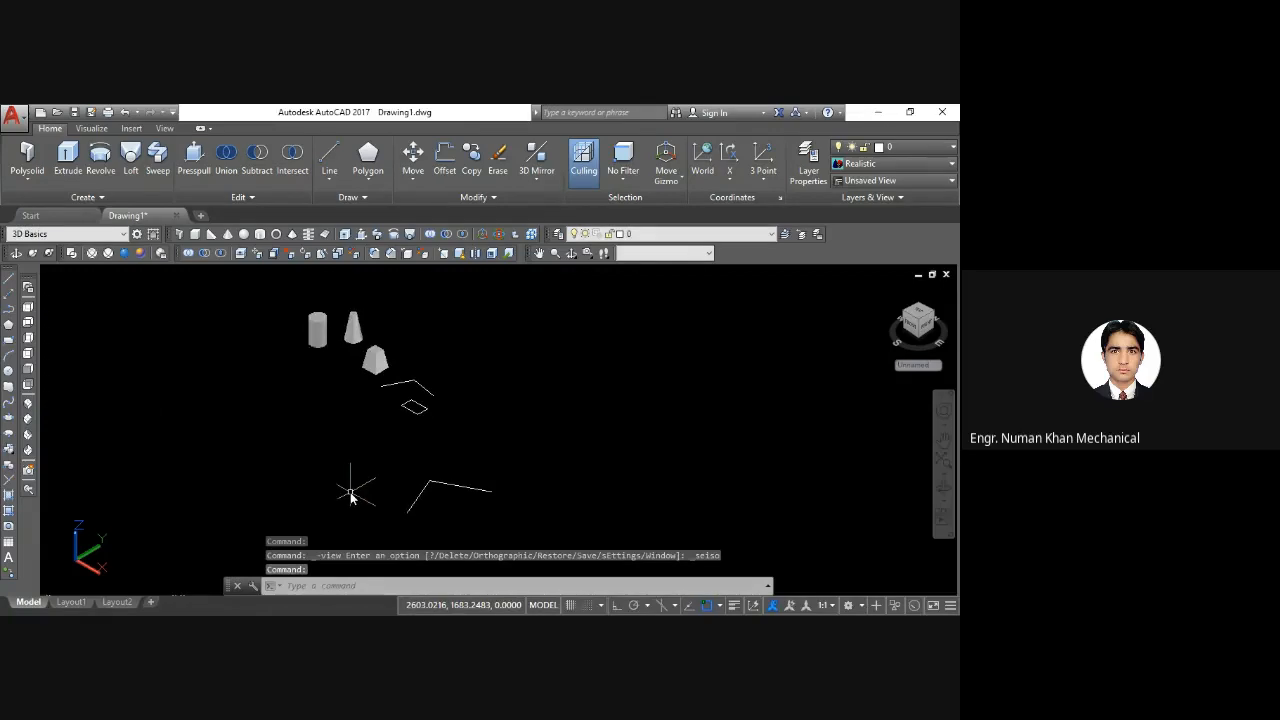
scroll(350, 495, up, 1)
Extrude the small rectangle as a solid with the Path option, following the upright two-segment polyline
text(rx)
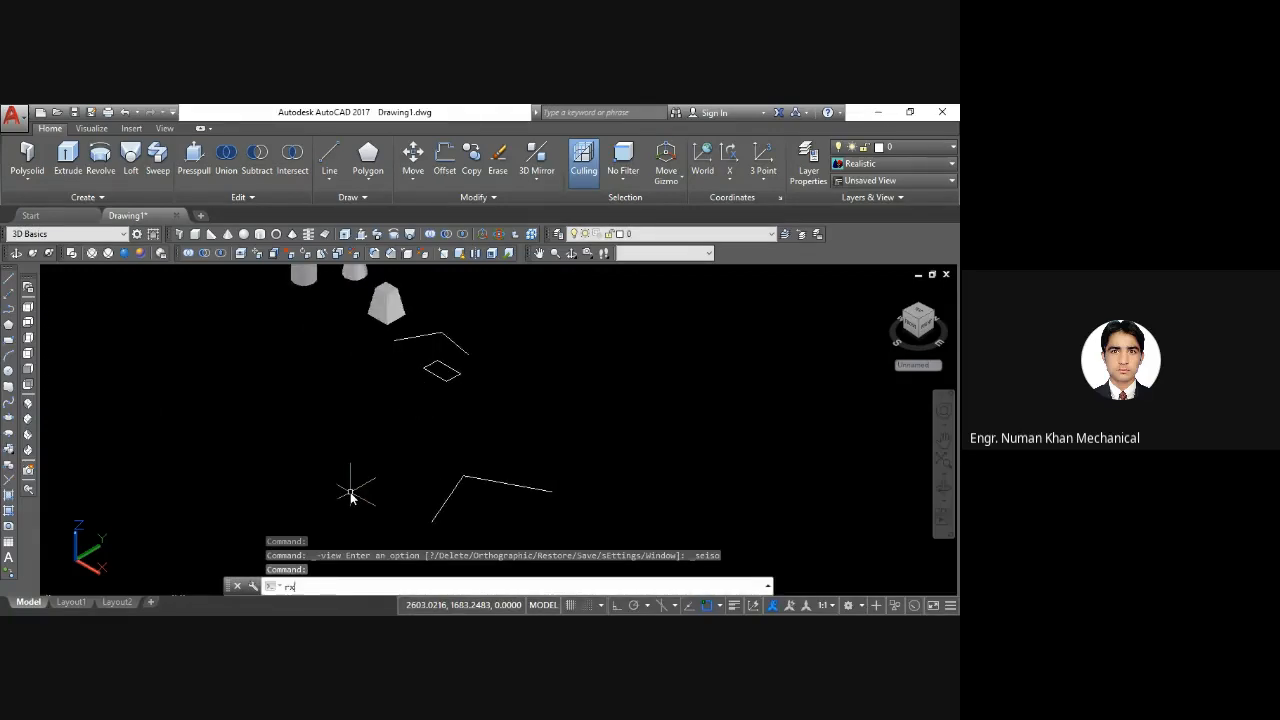
text(t)
key(Return)
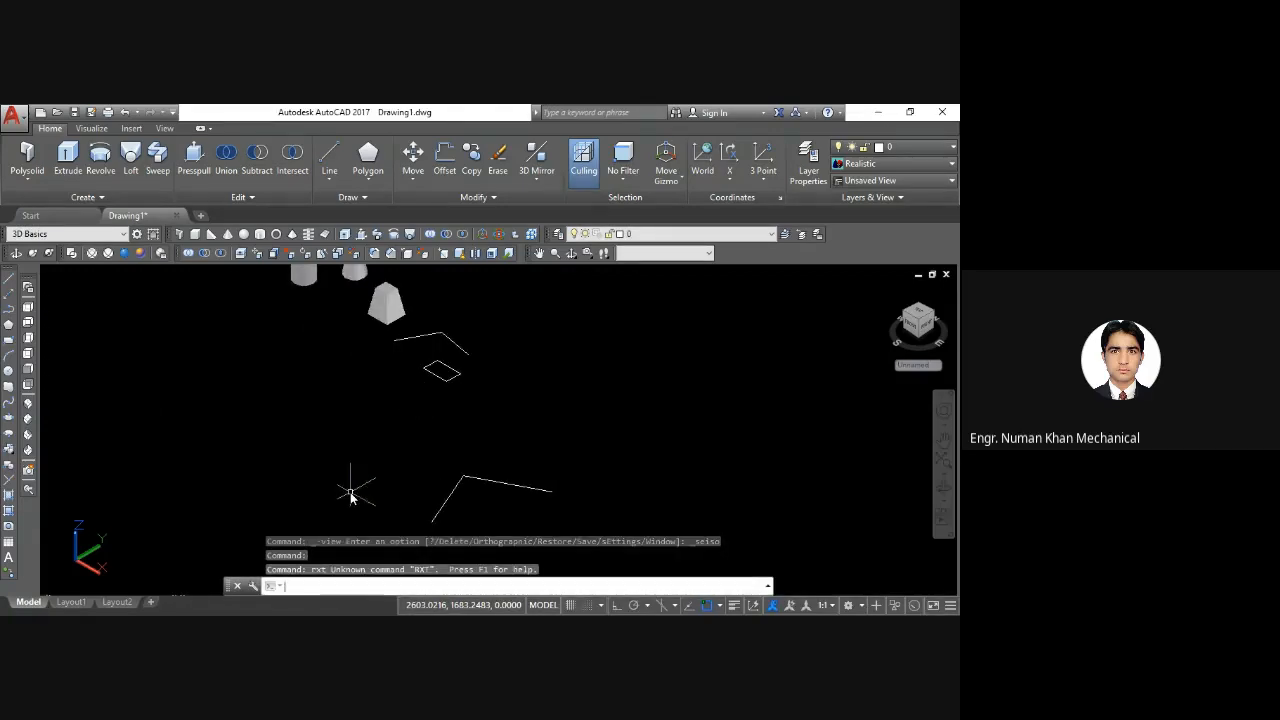
text(ext)
key(Return)
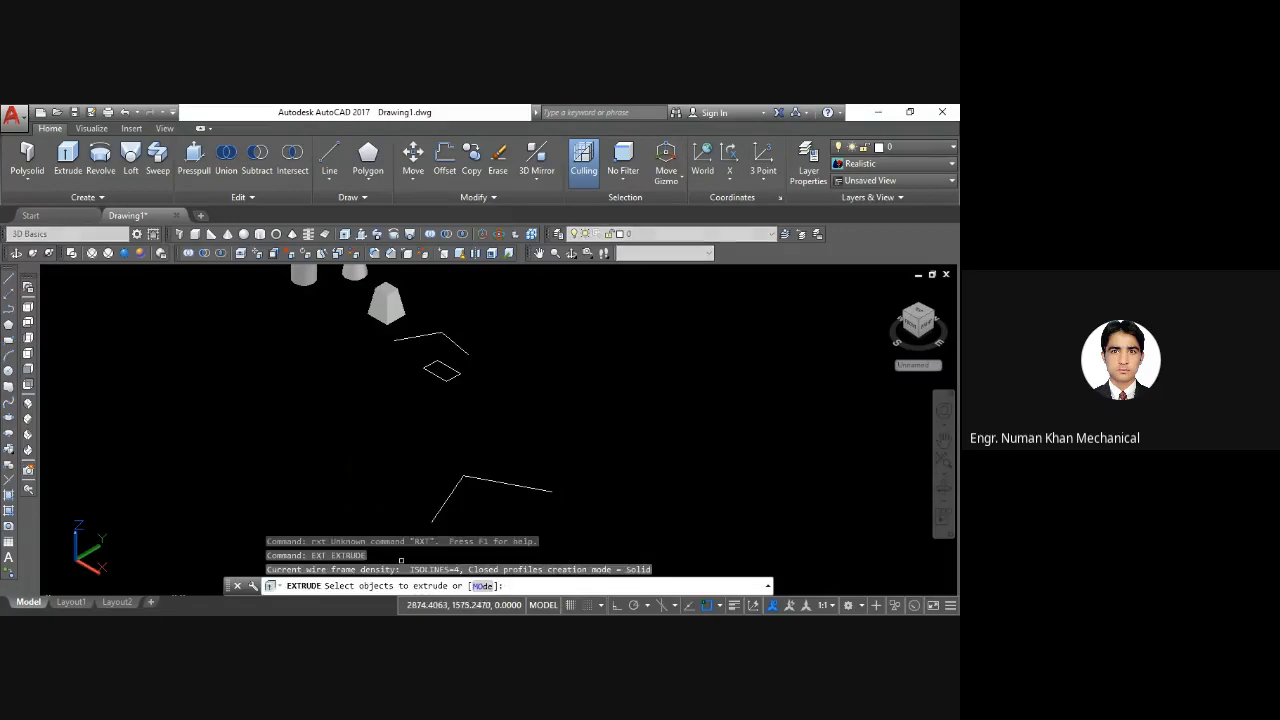
click(456, 377)
key(Return)
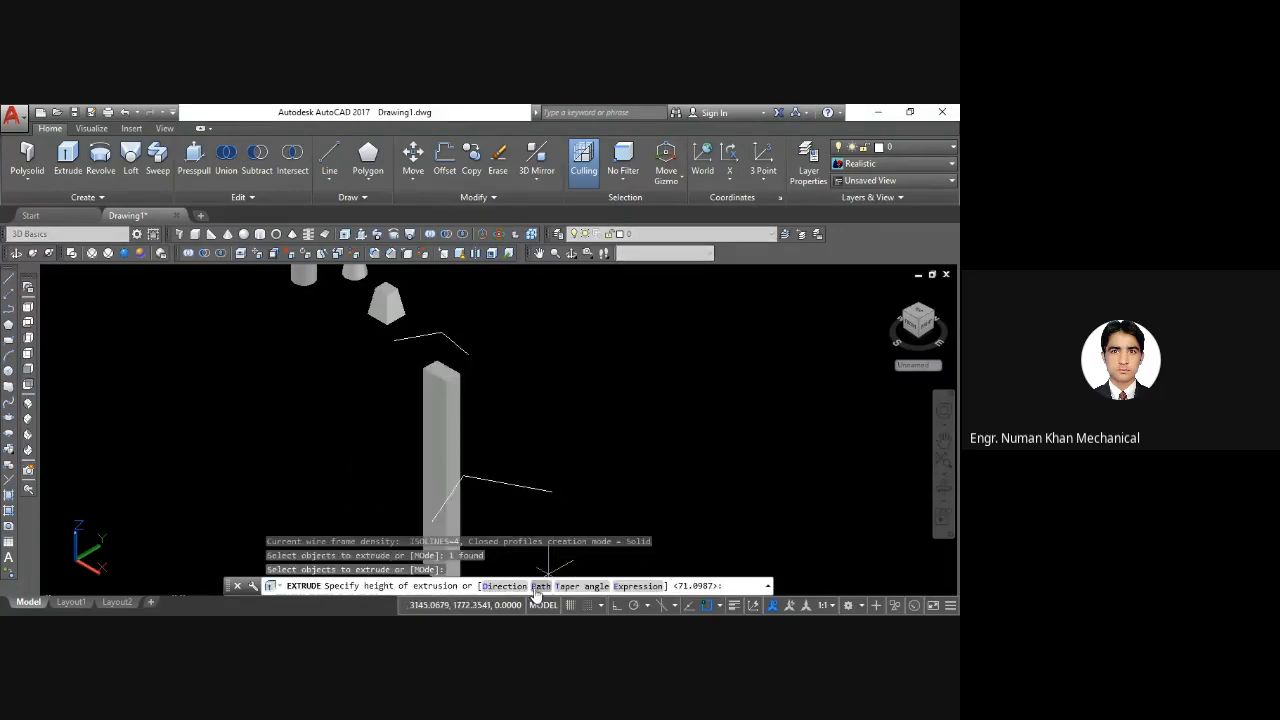
click(540, 586)
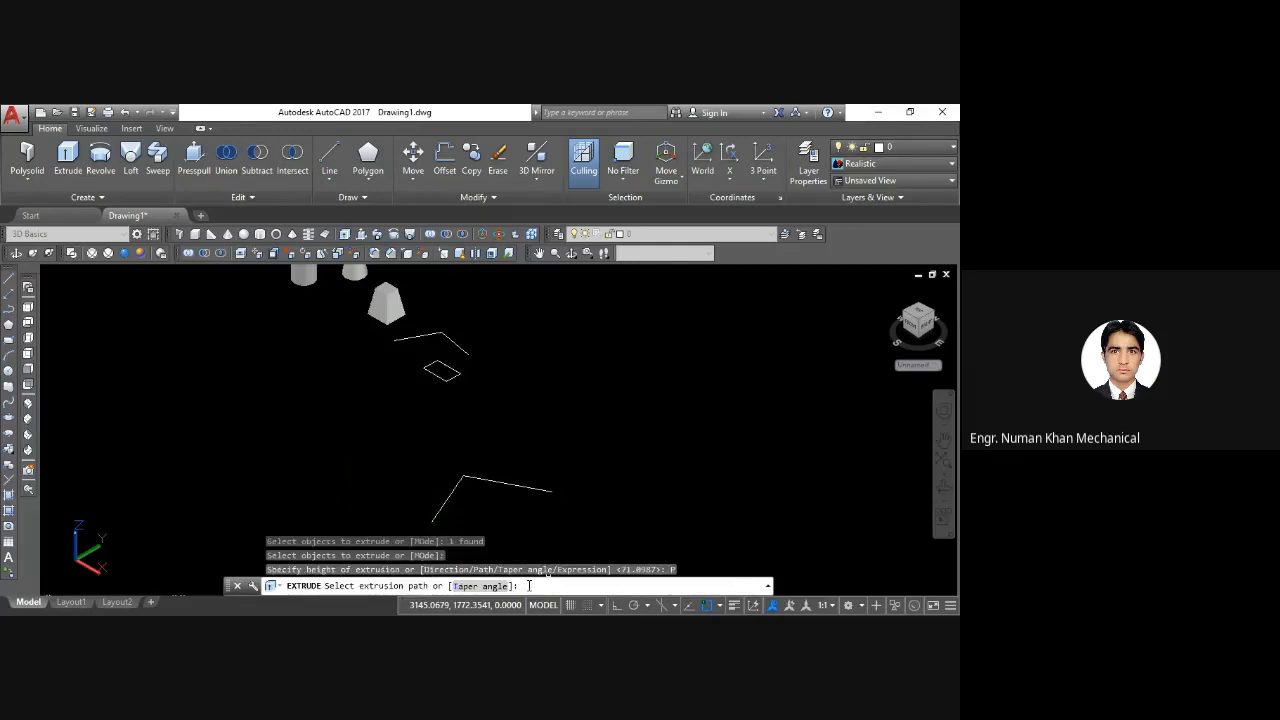
click(488, 481)
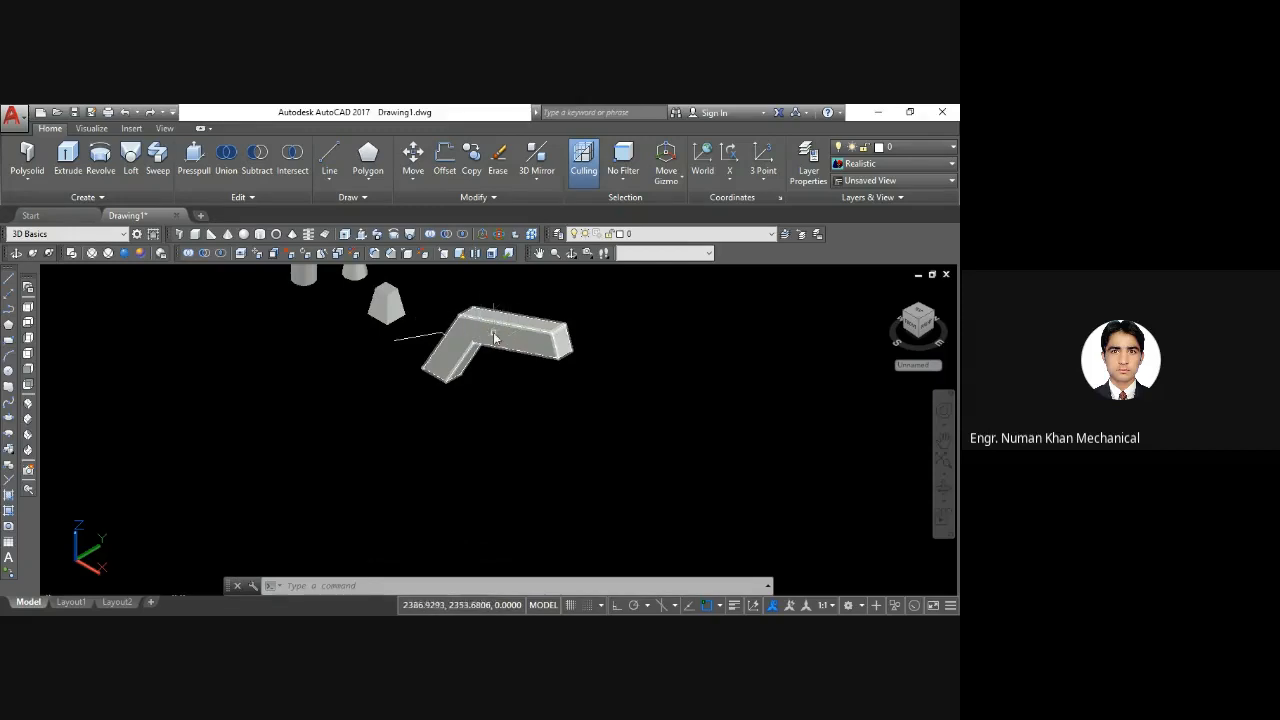
Orbit around the path-extruded bar and the neighbouring solids, and bring them closer to examine how the bar follows its path
click(578, 255)
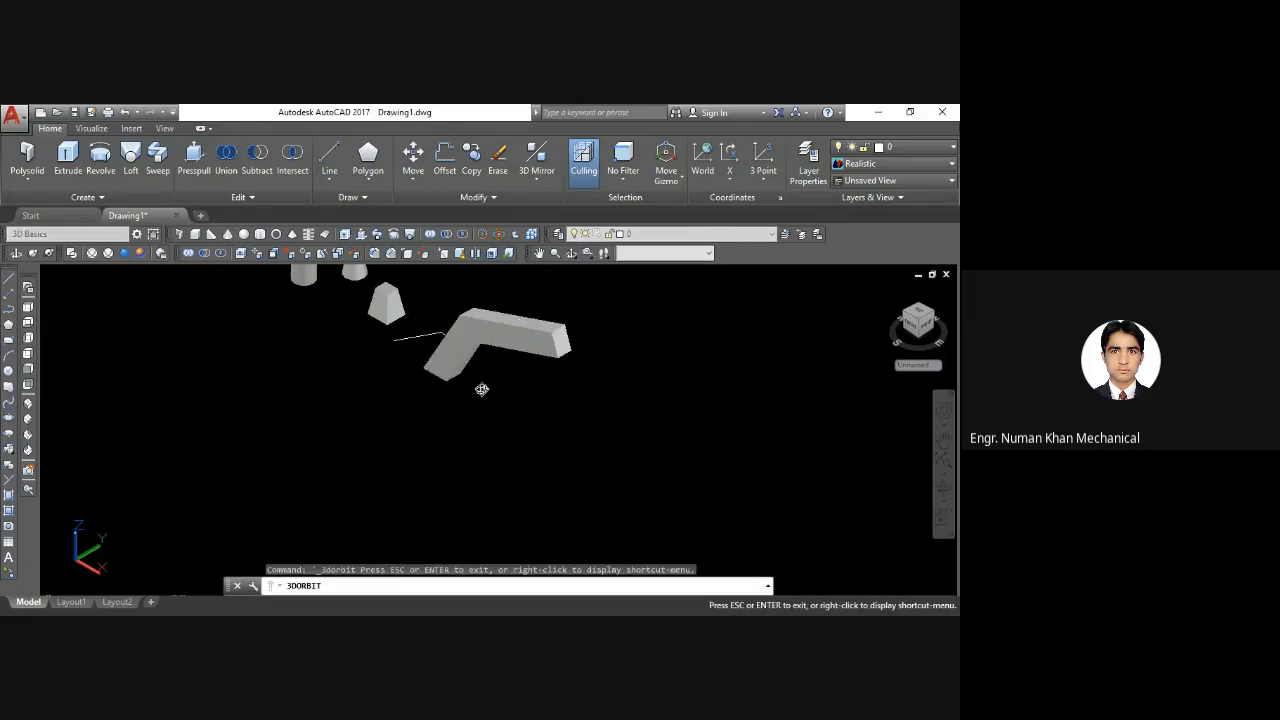
drag(481, 395, 374, 437)
drag(354, 331, 328, 311)
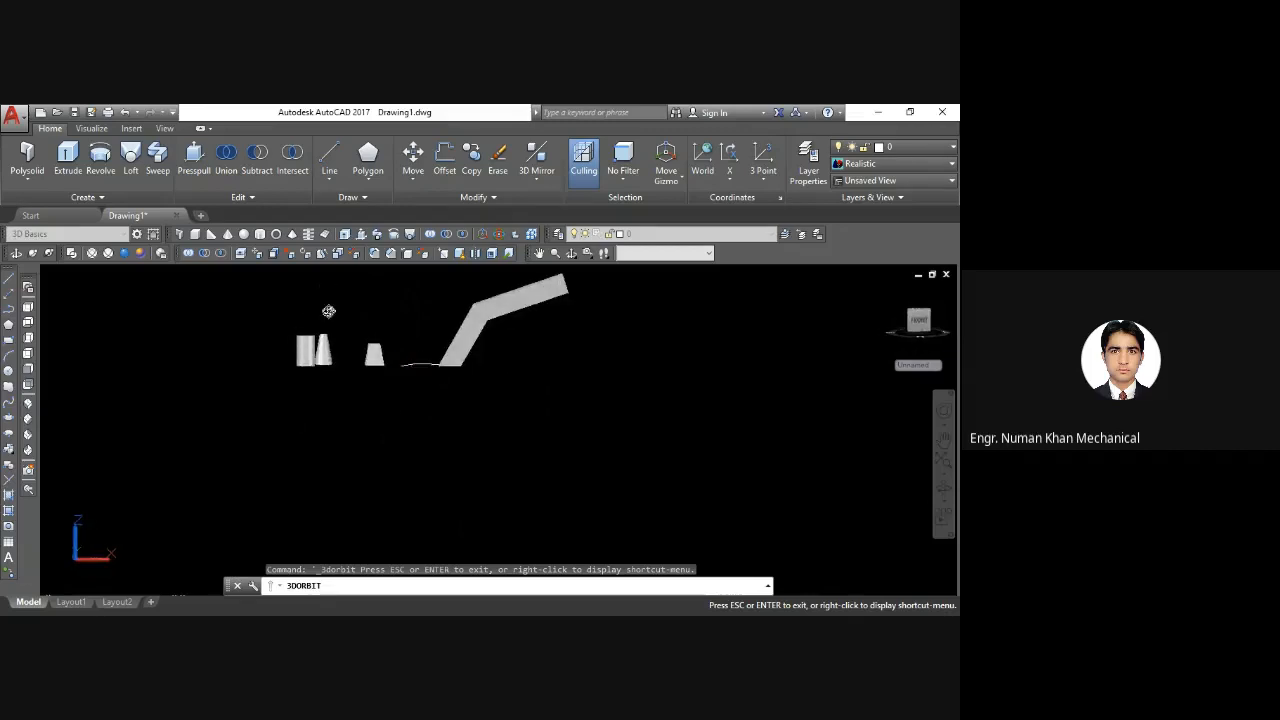
drag(351, 370, 316, 354)
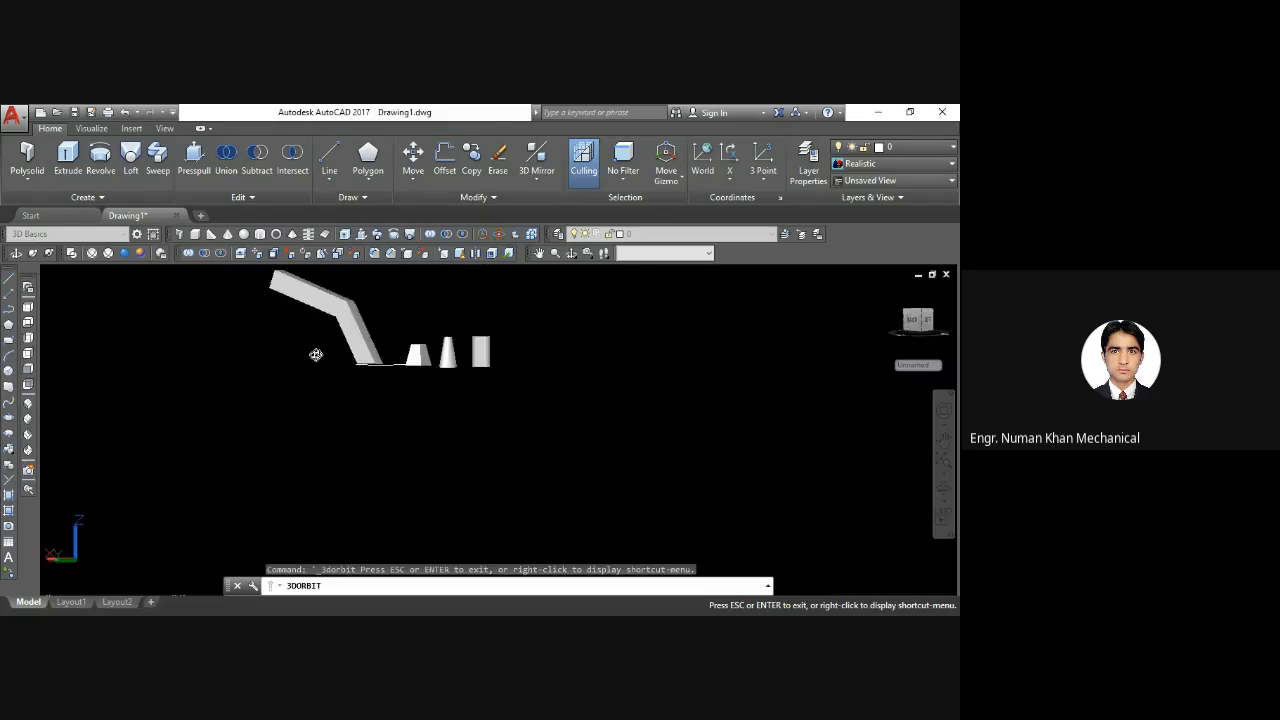
drag(374, 317, 312, 277)
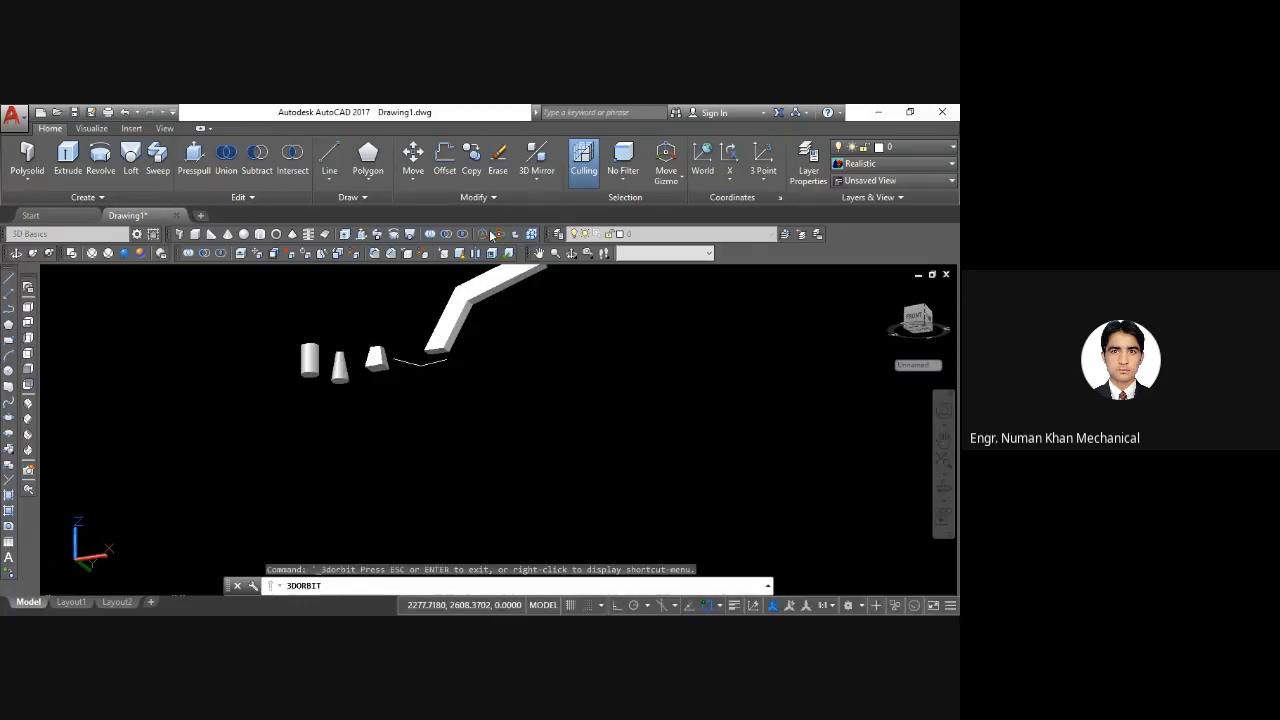
click(538, 254)
drag(389, 331, 397, 427)
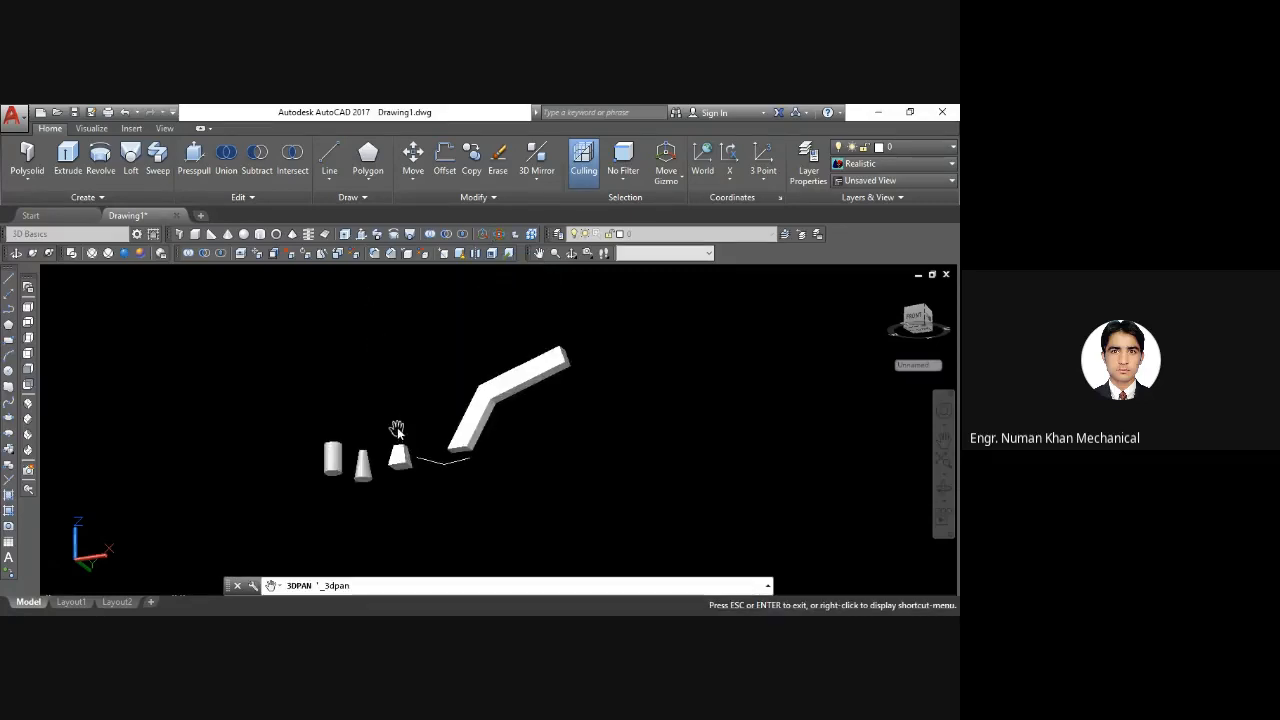
key(Escape)
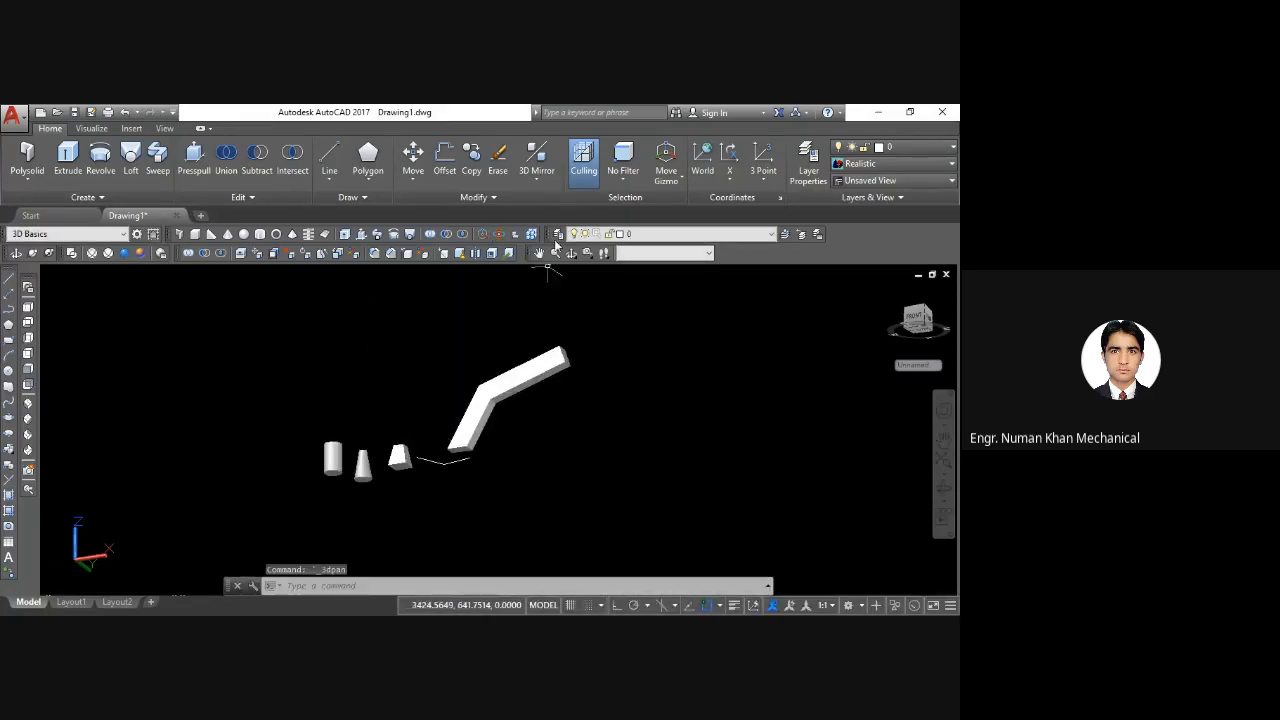
click(554, 254)
drag(508, 336, 293, 373)
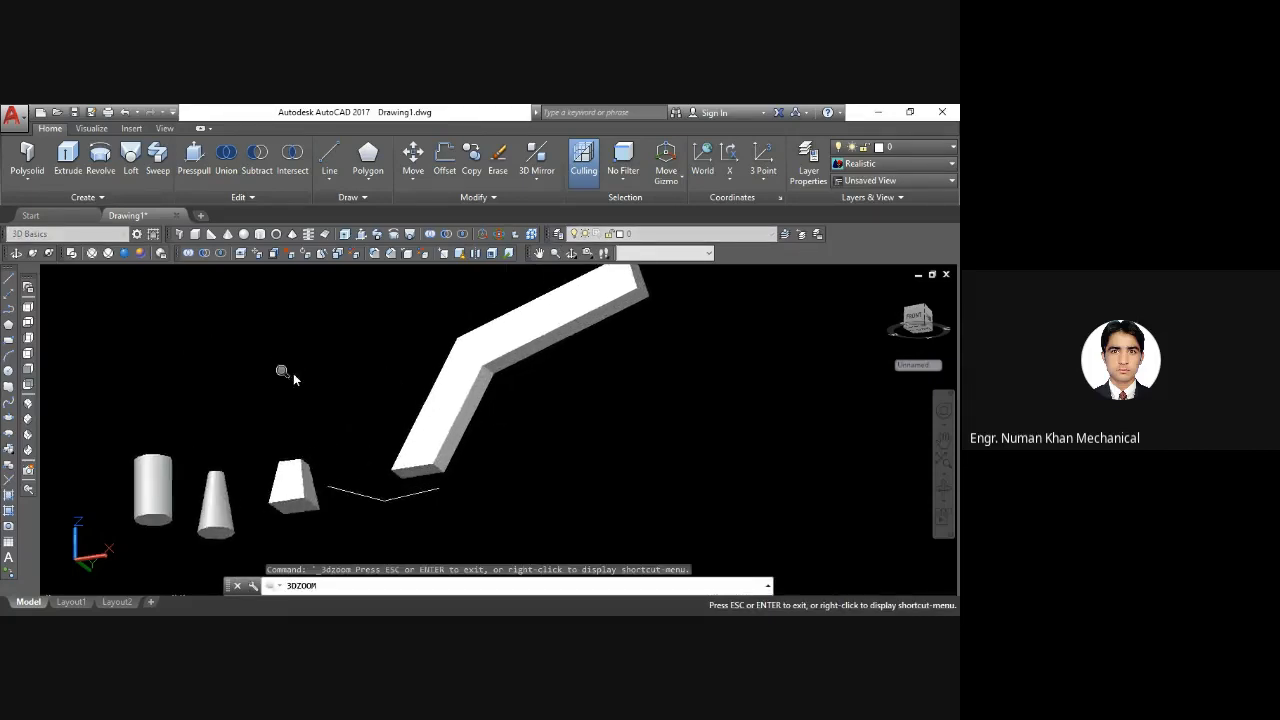
key(Escape)
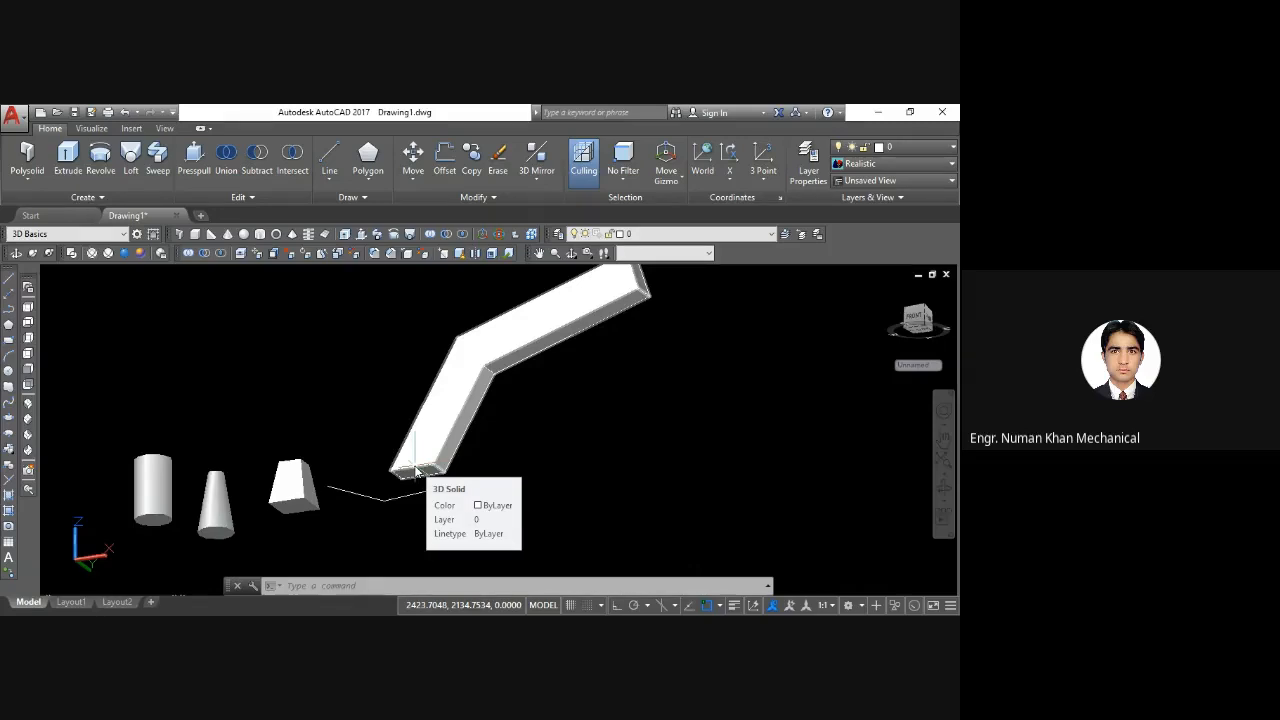
Draw a circle in the top view, in the empty area south of the existing solids
click(28, 308)
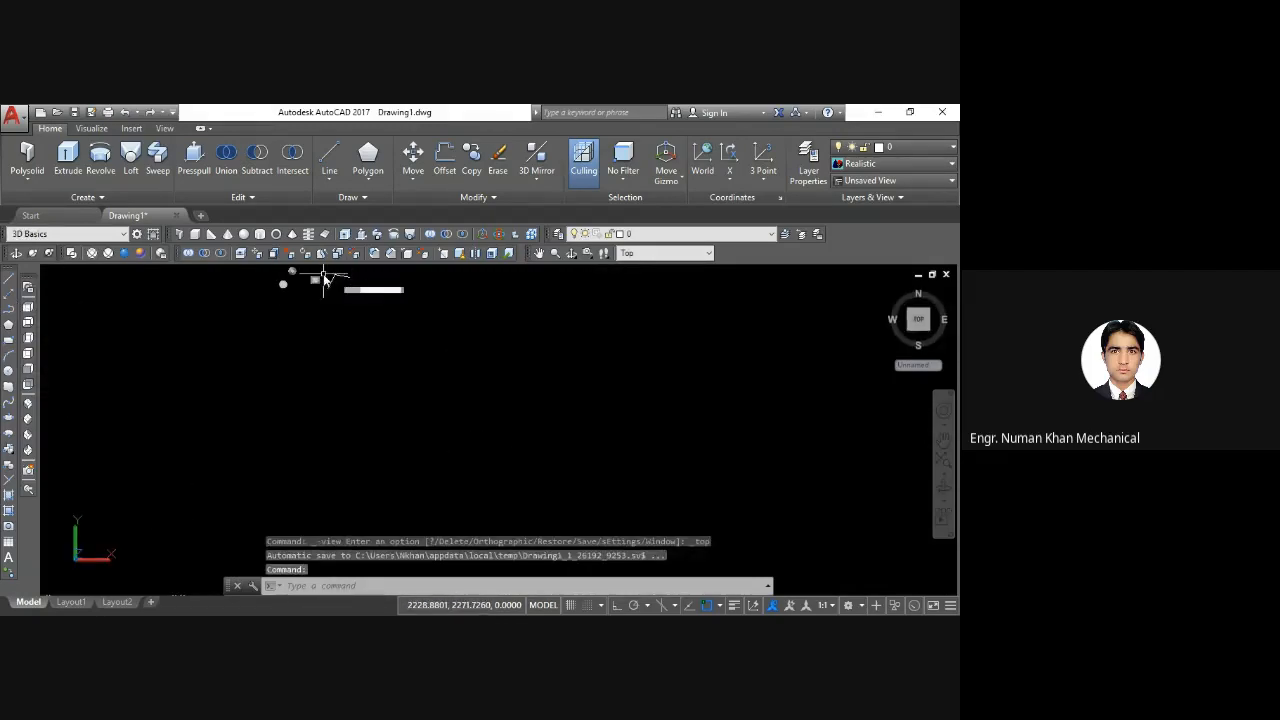
scroll(391, 410, up, 5)
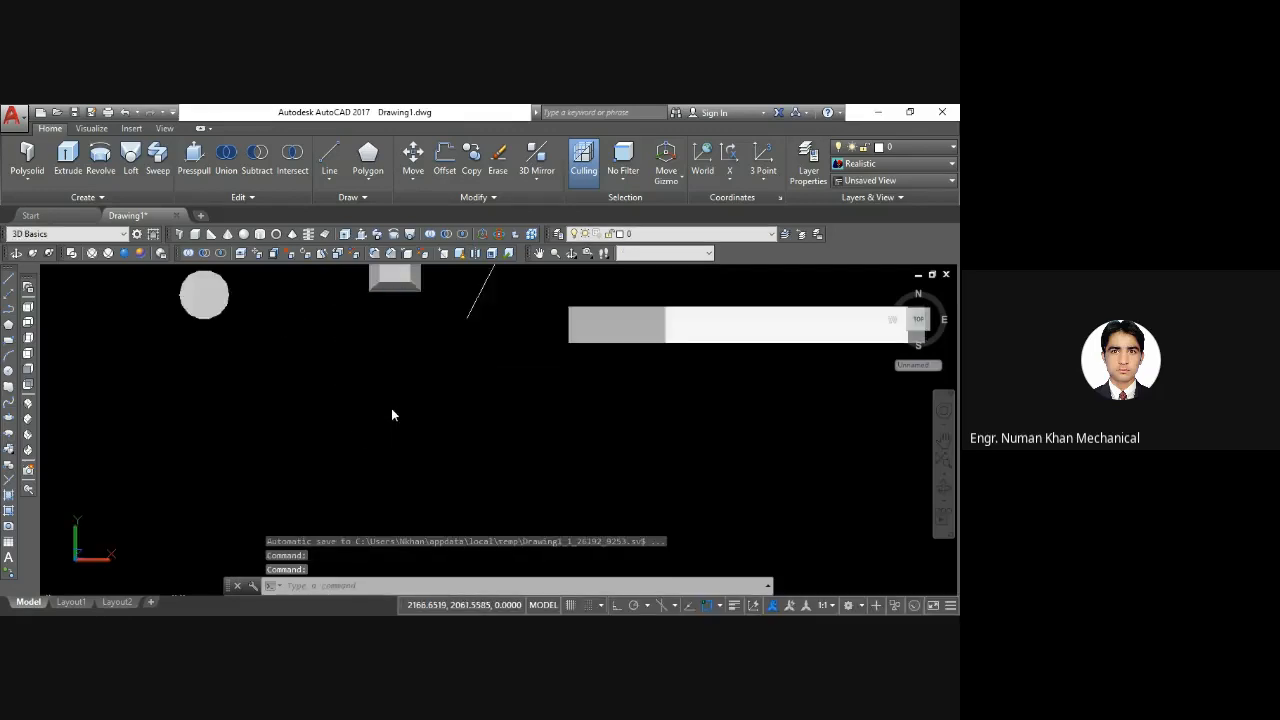
scroll(395, 400, down, 2)
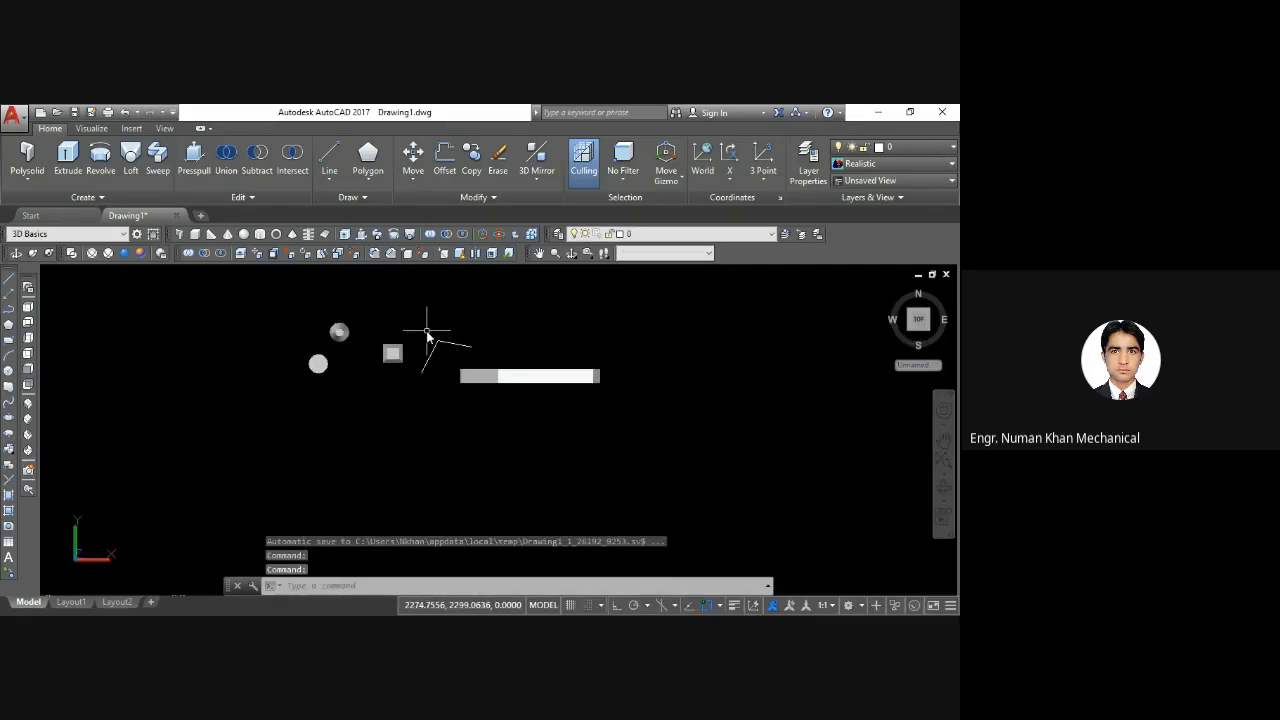
scroll(427, 338, up, 2)
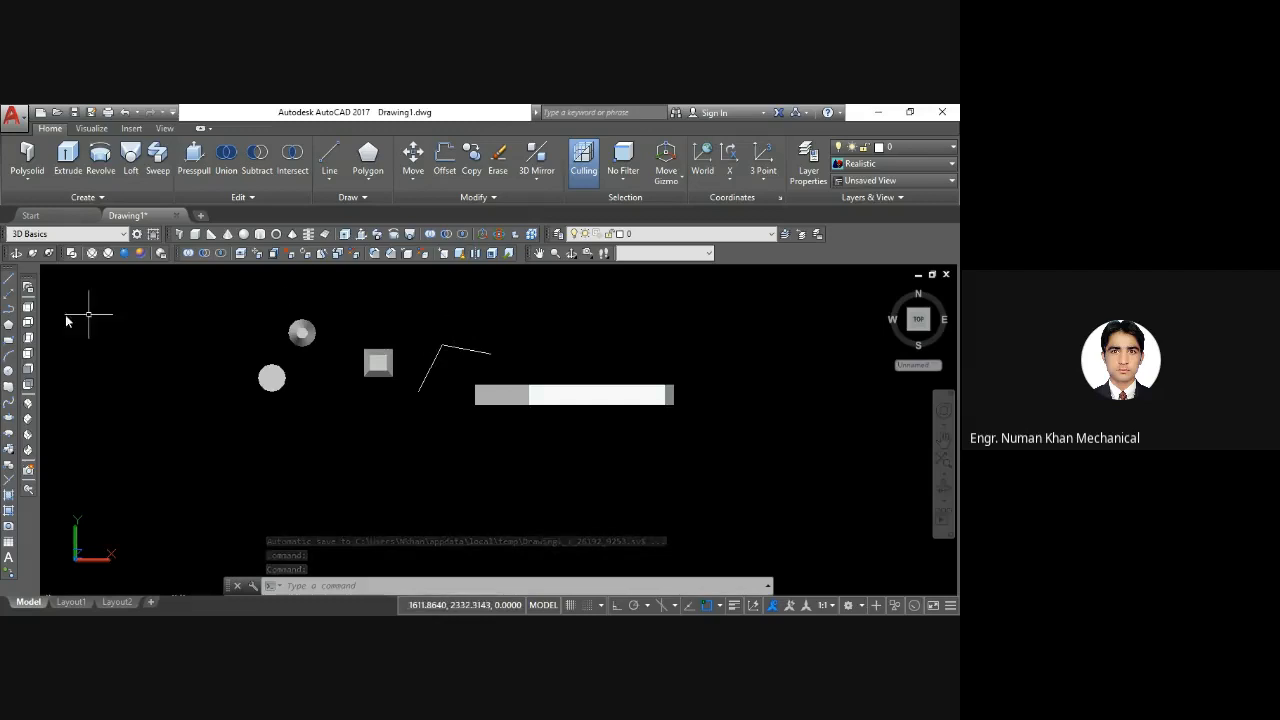
click(28, 307)
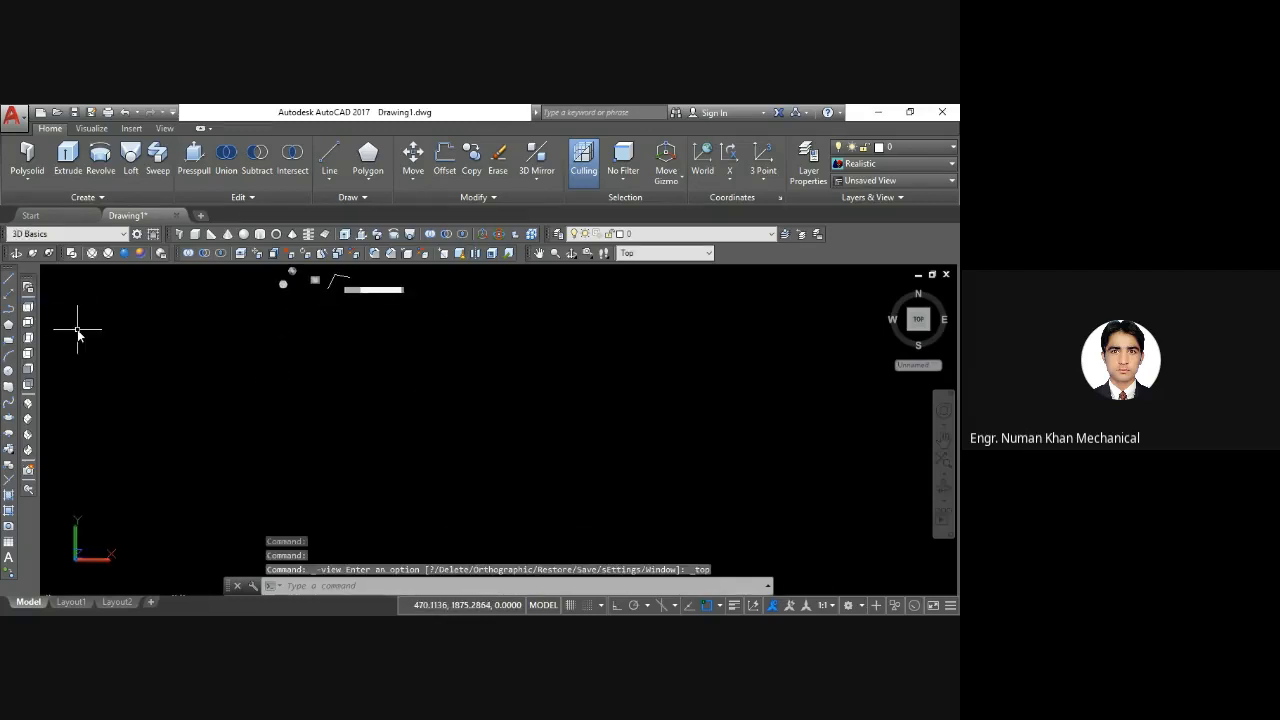
text(c)
key(Return)
click(421, 445)
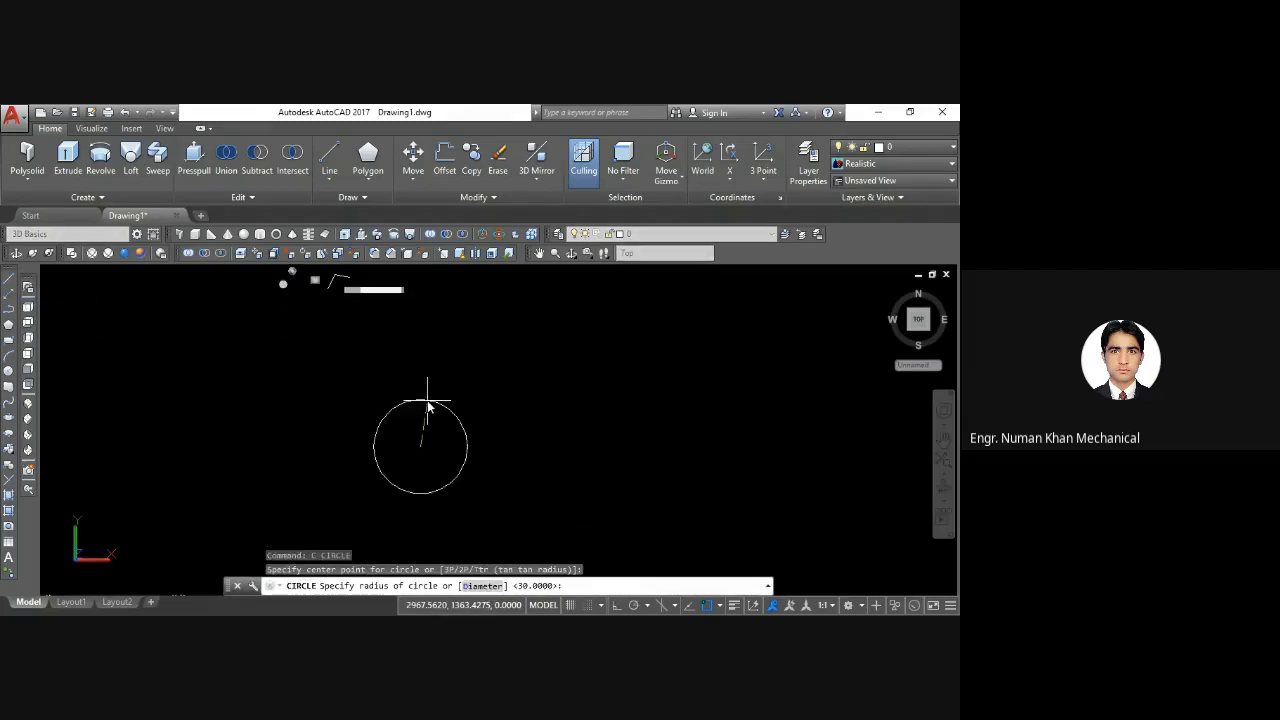
click(422, 421)
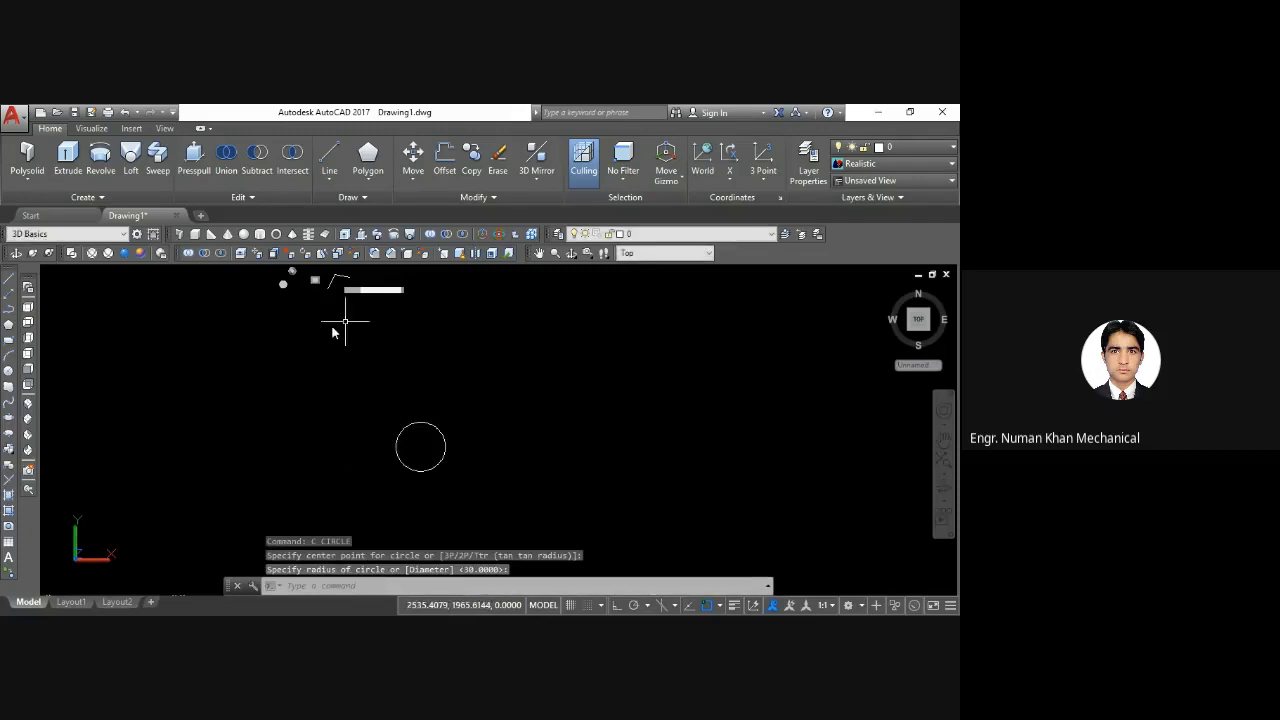
Draw a five-point wavy spline in the left view, starting just above the edge-on circle, rising to a crest and dipping near its end
click(28, 307)
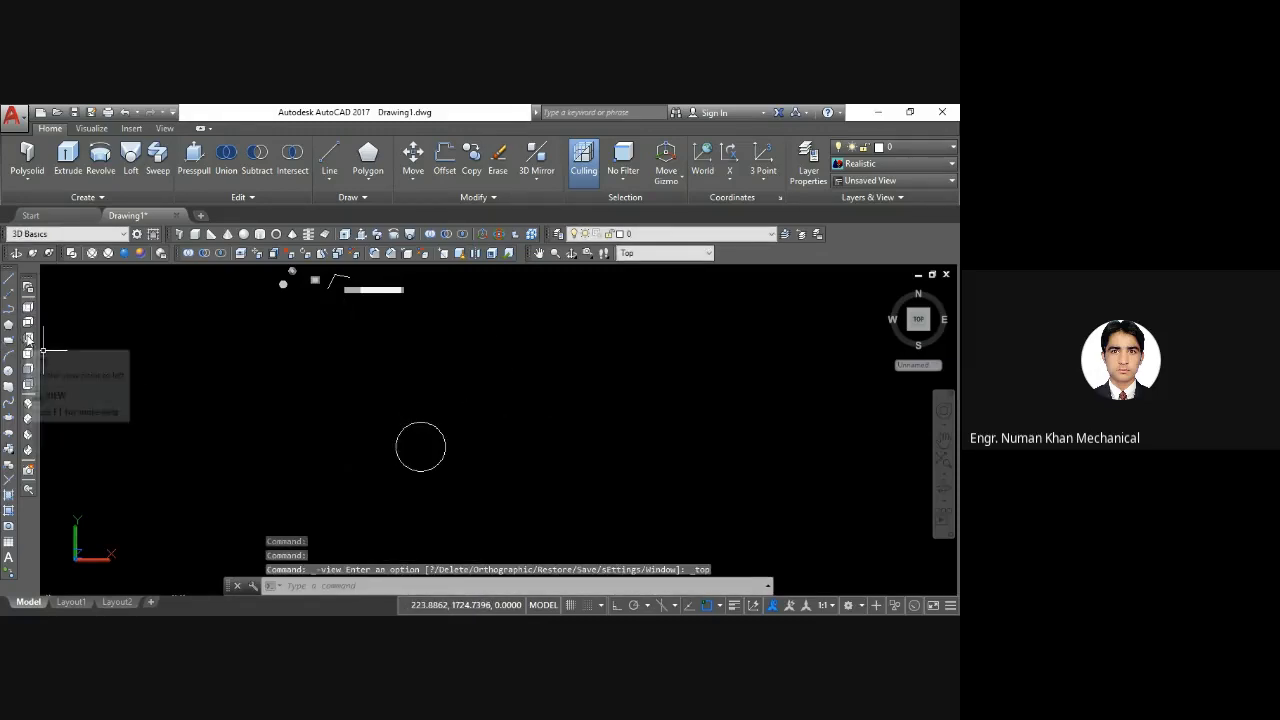
click(28, 339)
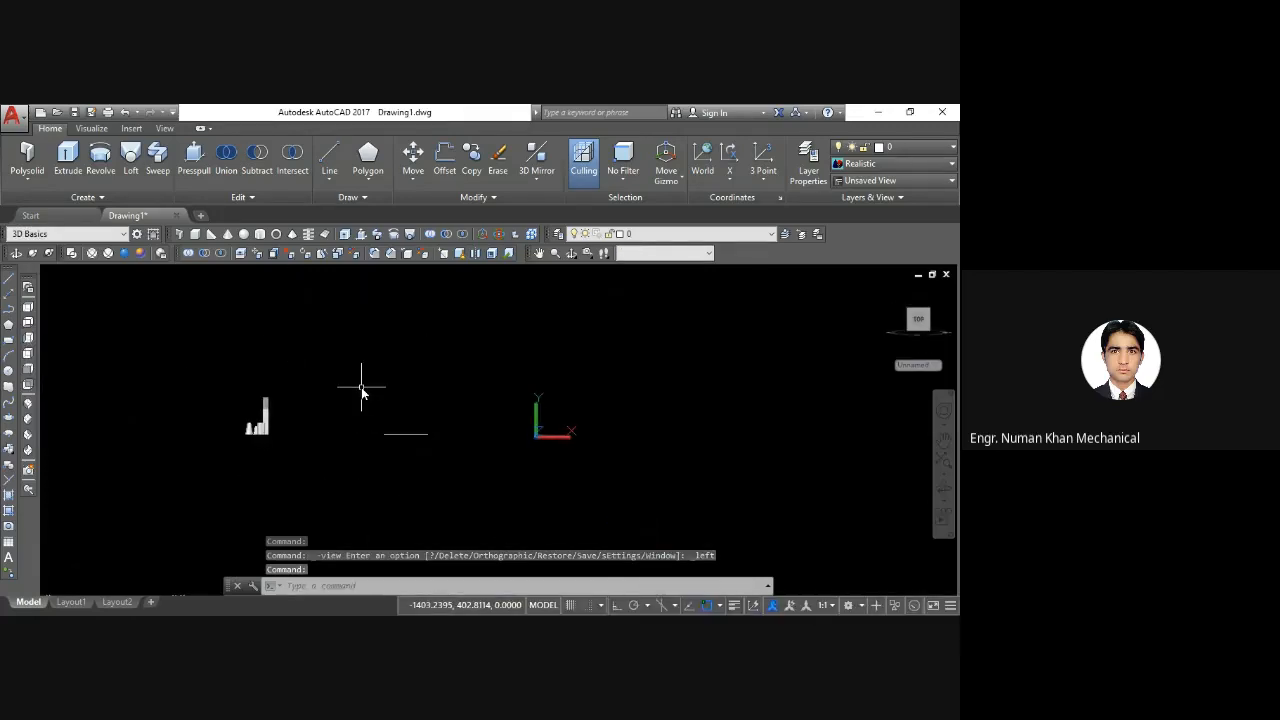
text(spl)
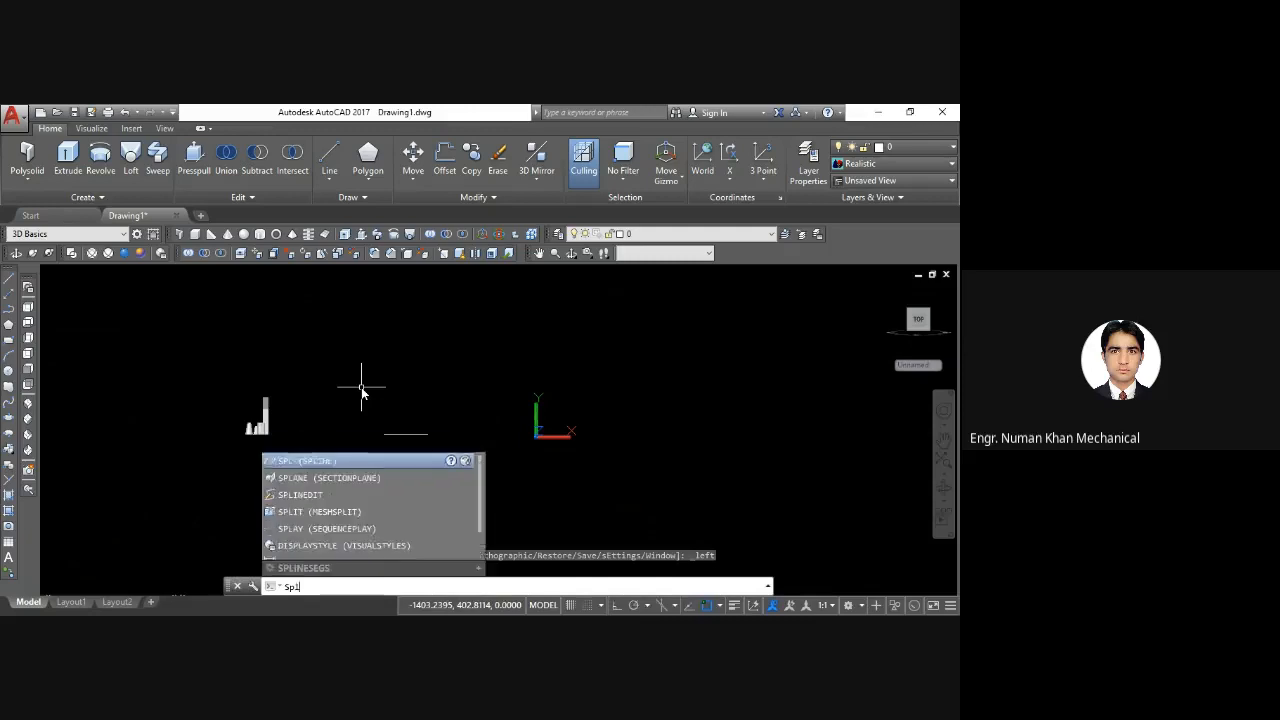
key(Return)
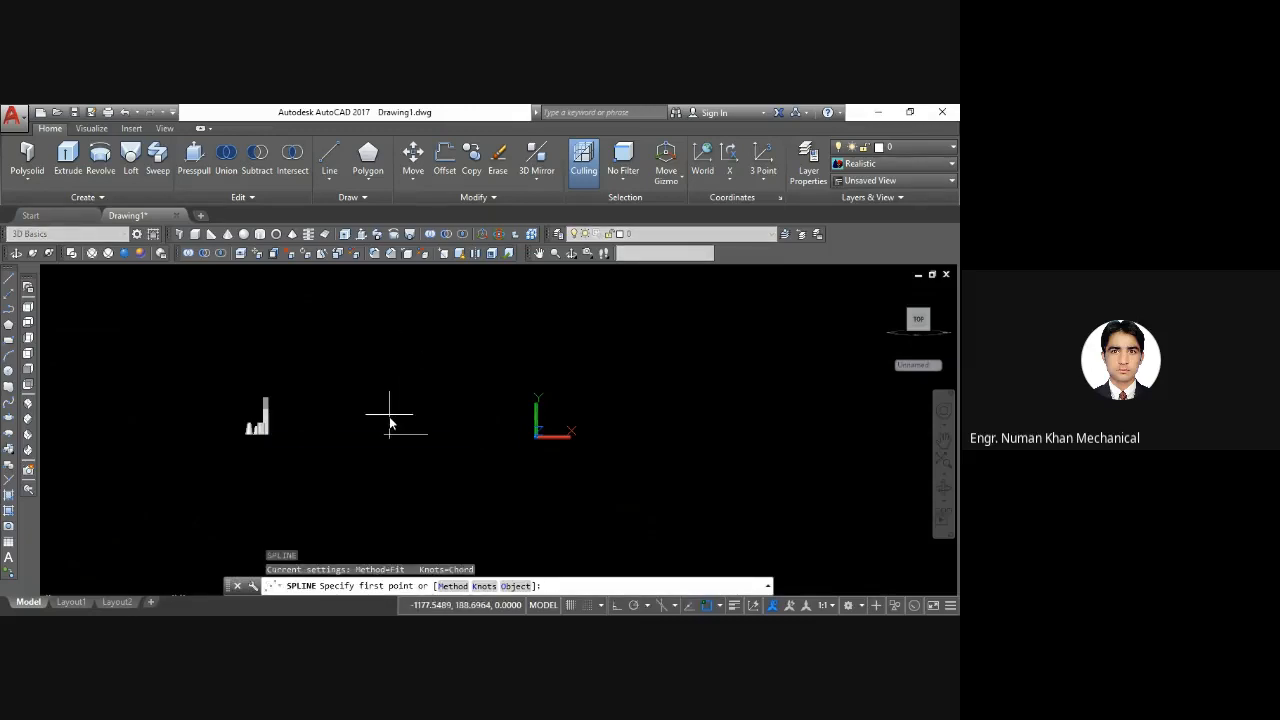
click(399, 422)
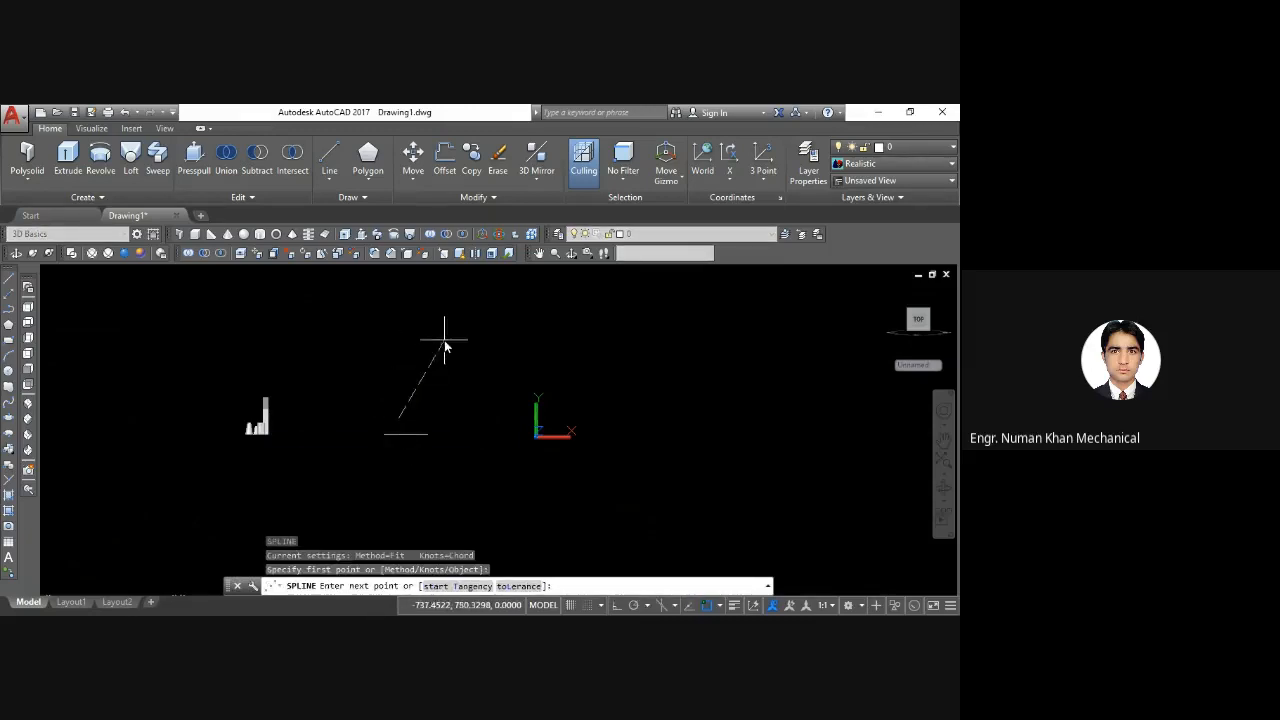
click(445, 337)
click(622, 322)
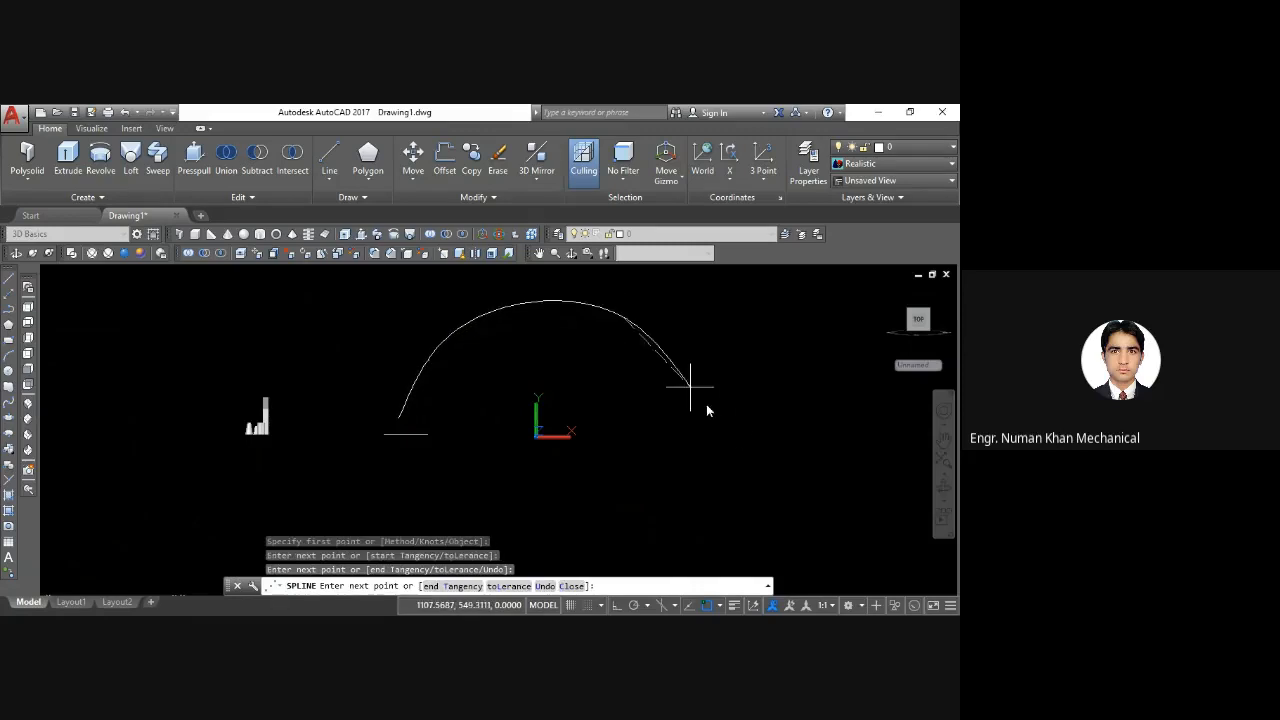
click(747, 447)
click(794, 382)
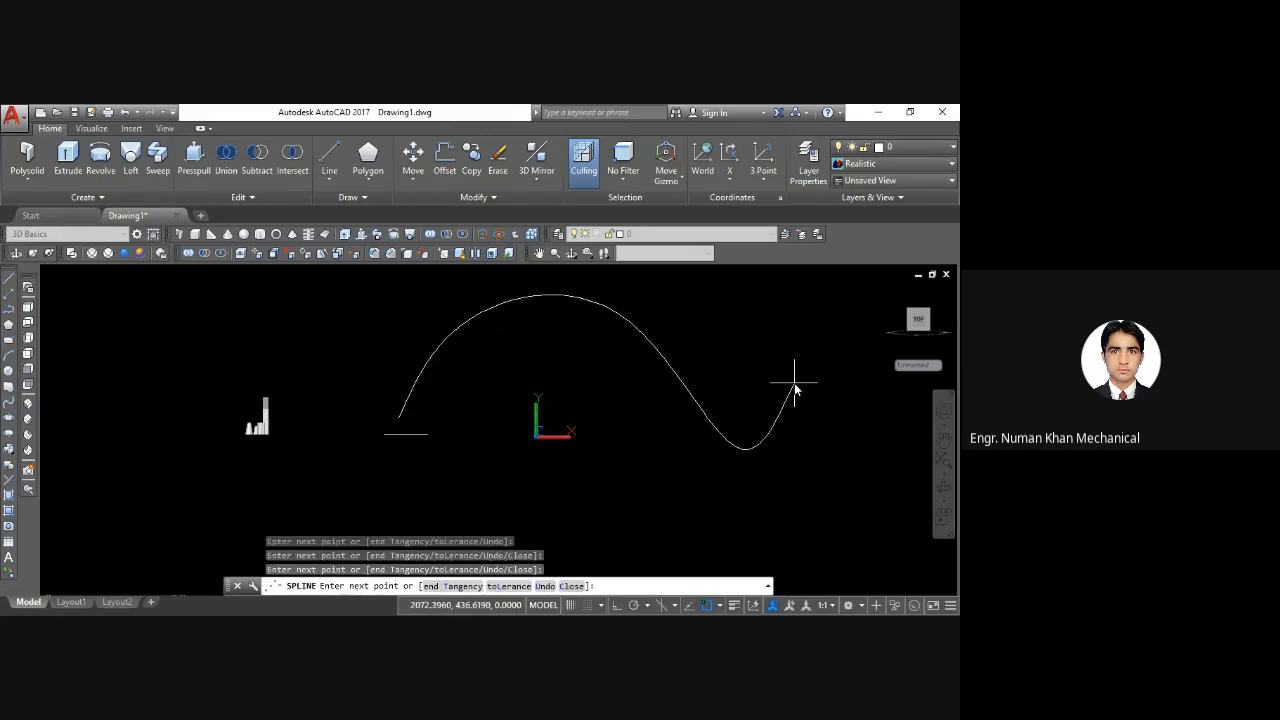
key(Return)
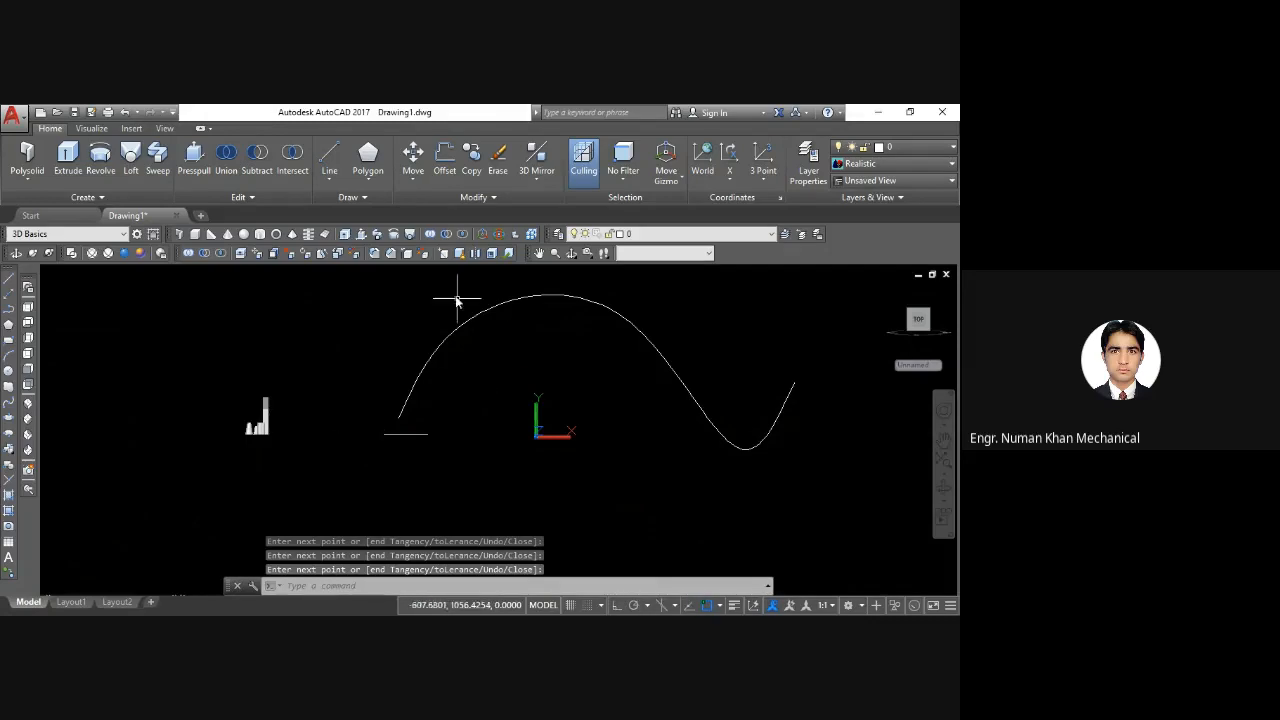
Start extruding the circle as a solid in the southeast isometric view, trying a taper angle of 5 before setting it to 2
click(28, 419)
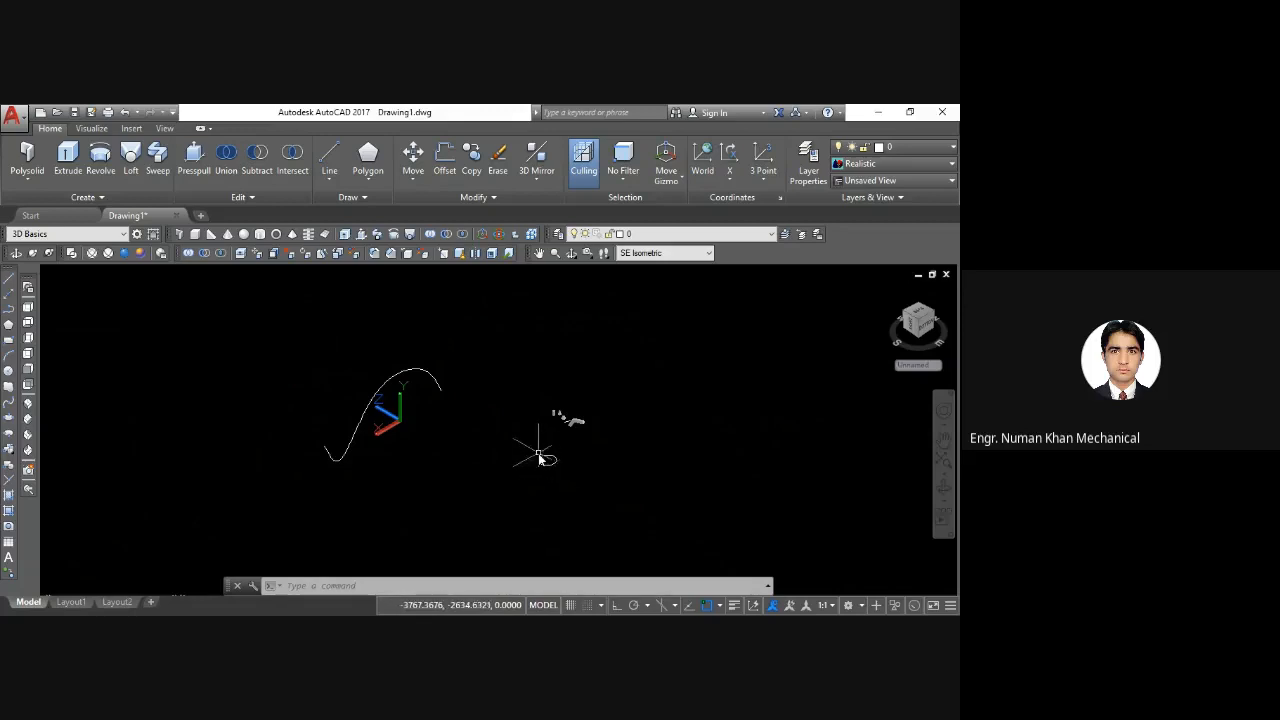
mouse_move(539, 467)
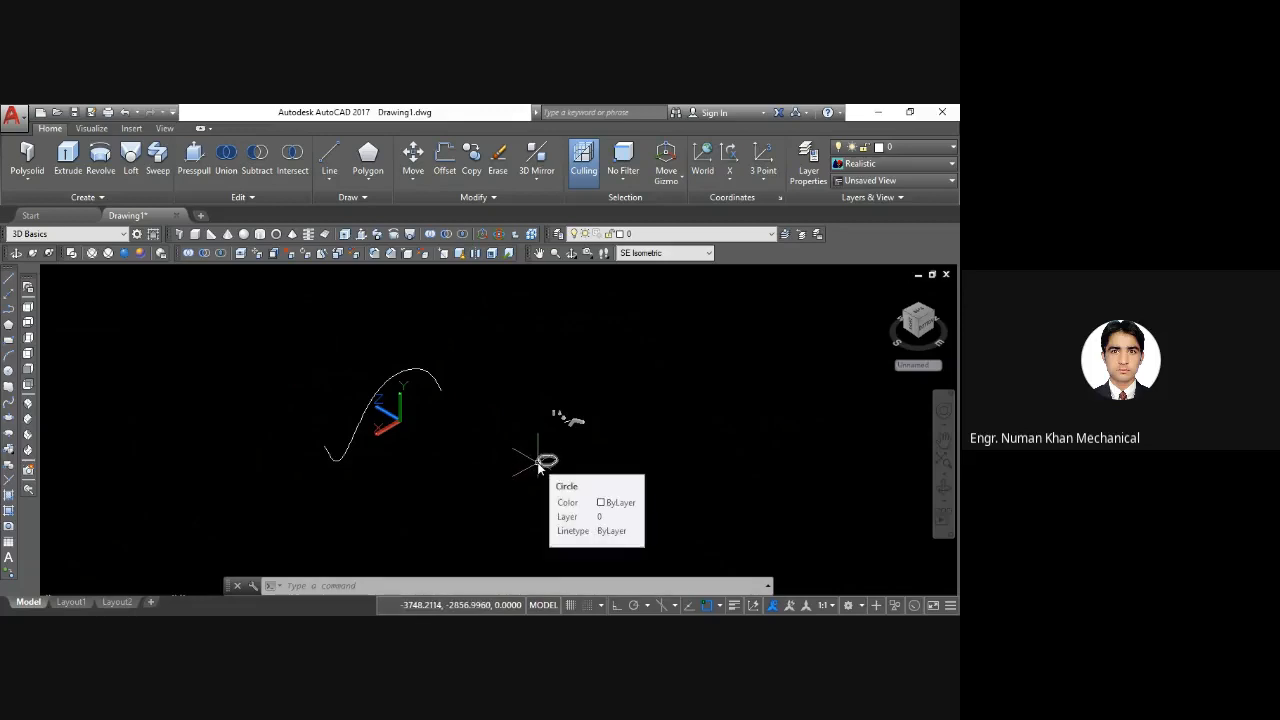
text(t)
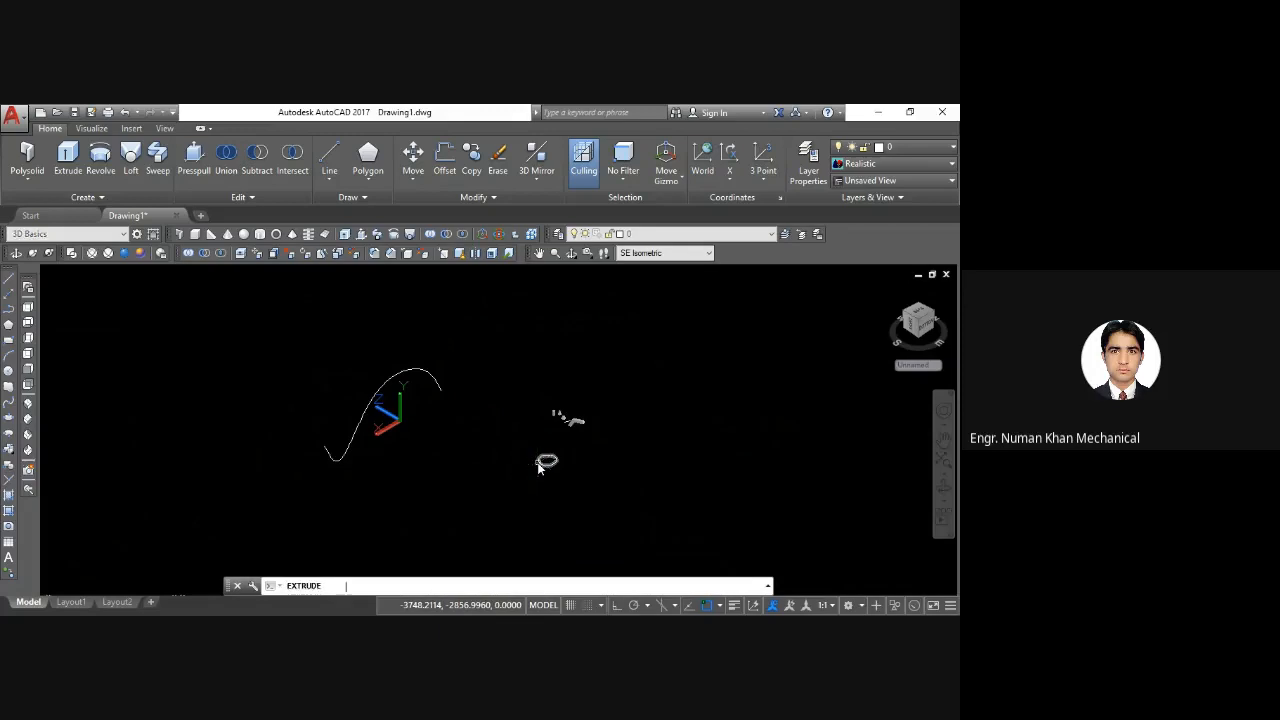
key(Return)
click(547, 464)
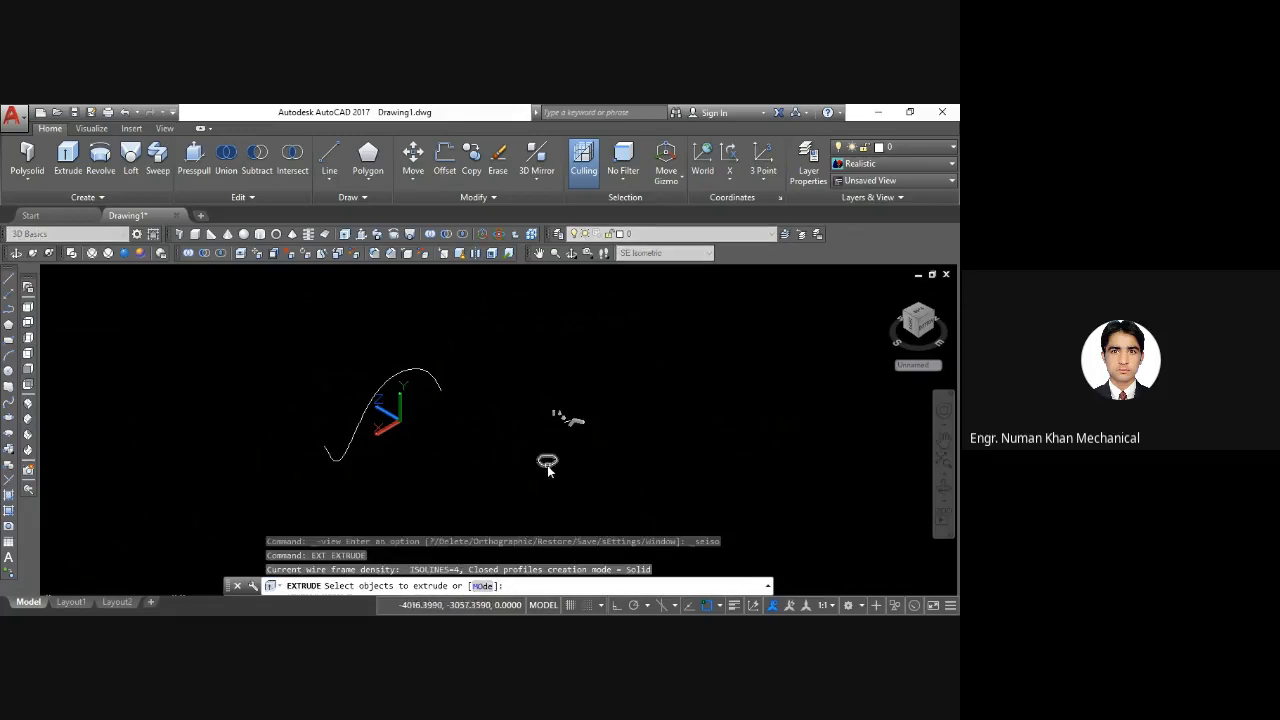
key(Return)
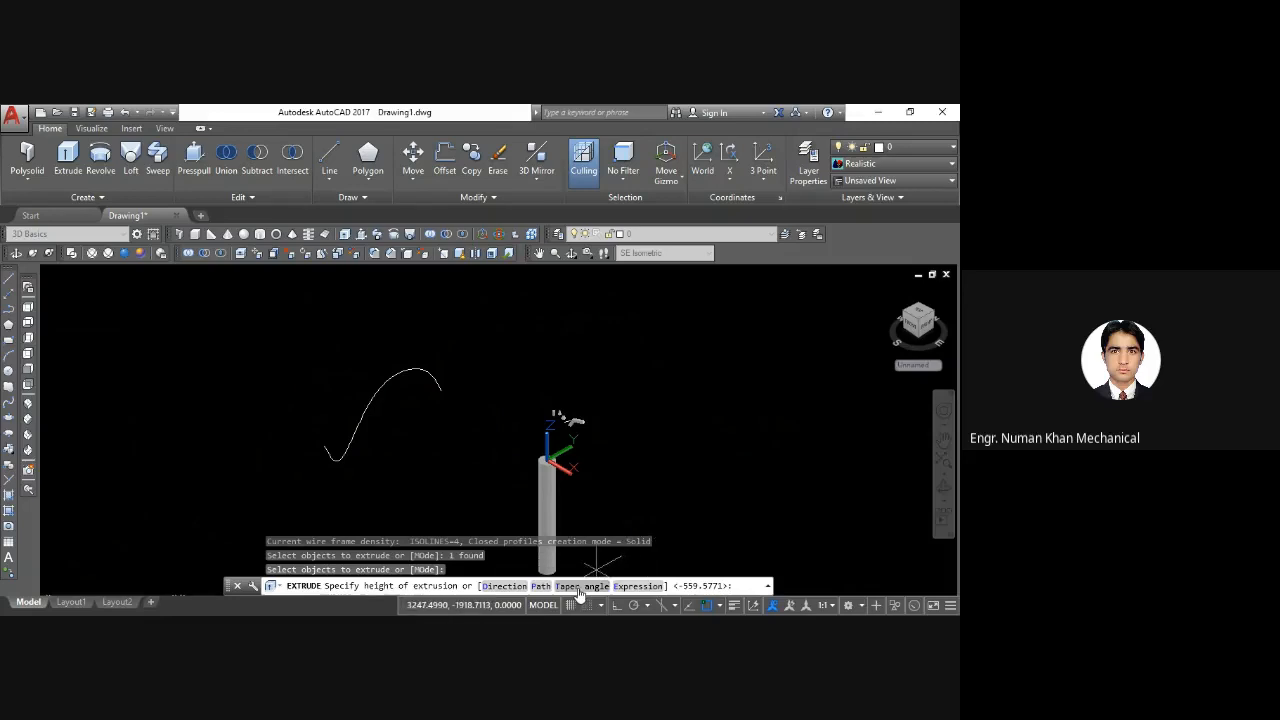
text(t)
key(Return)
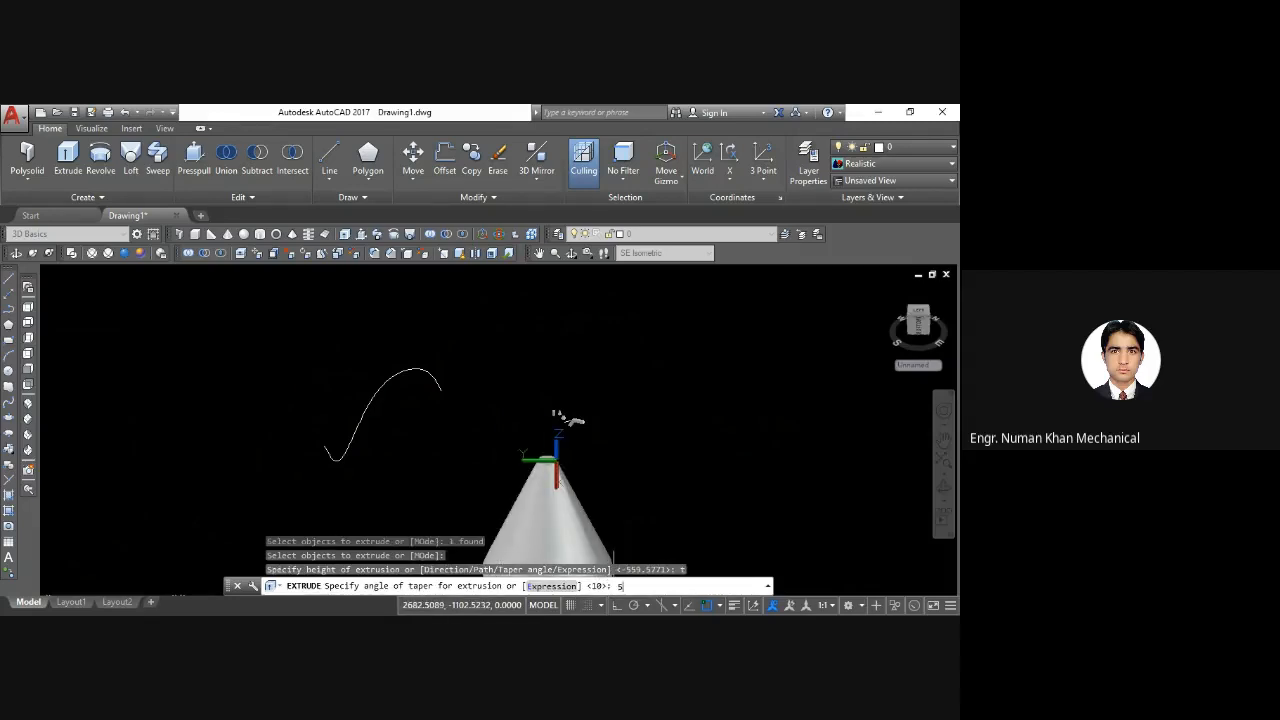
text(5)
key(Return)
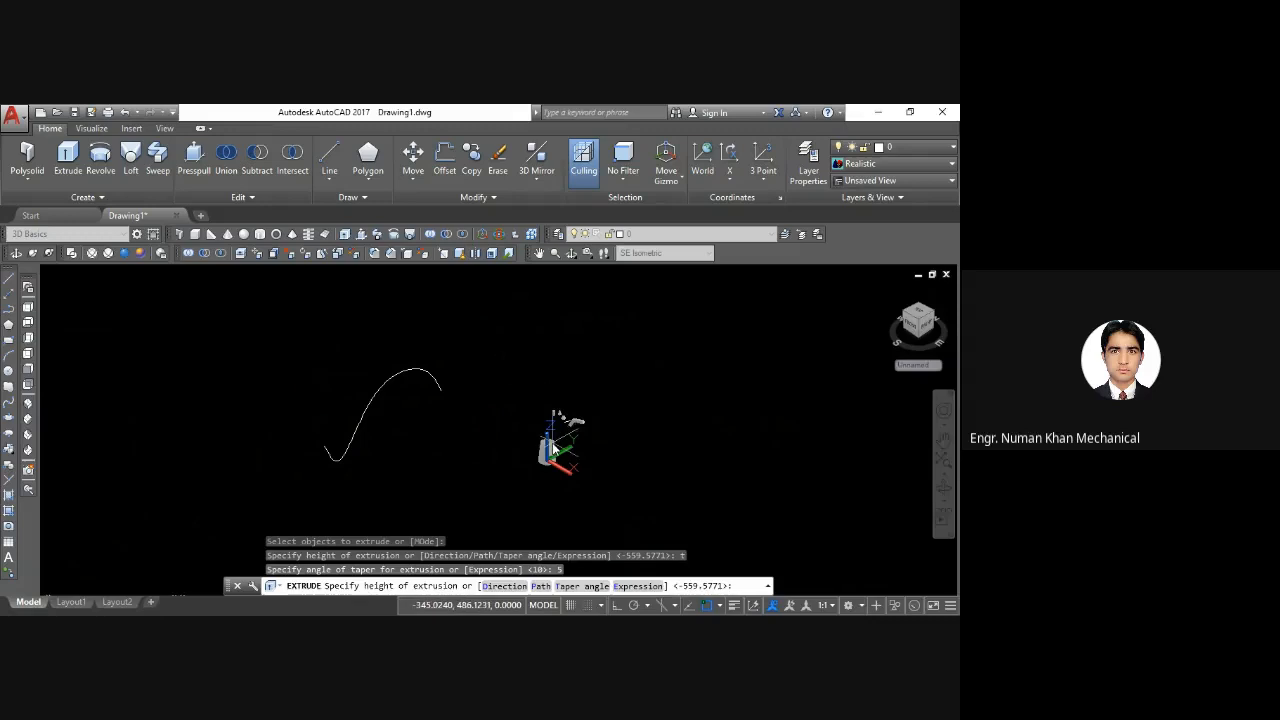
key(Return)
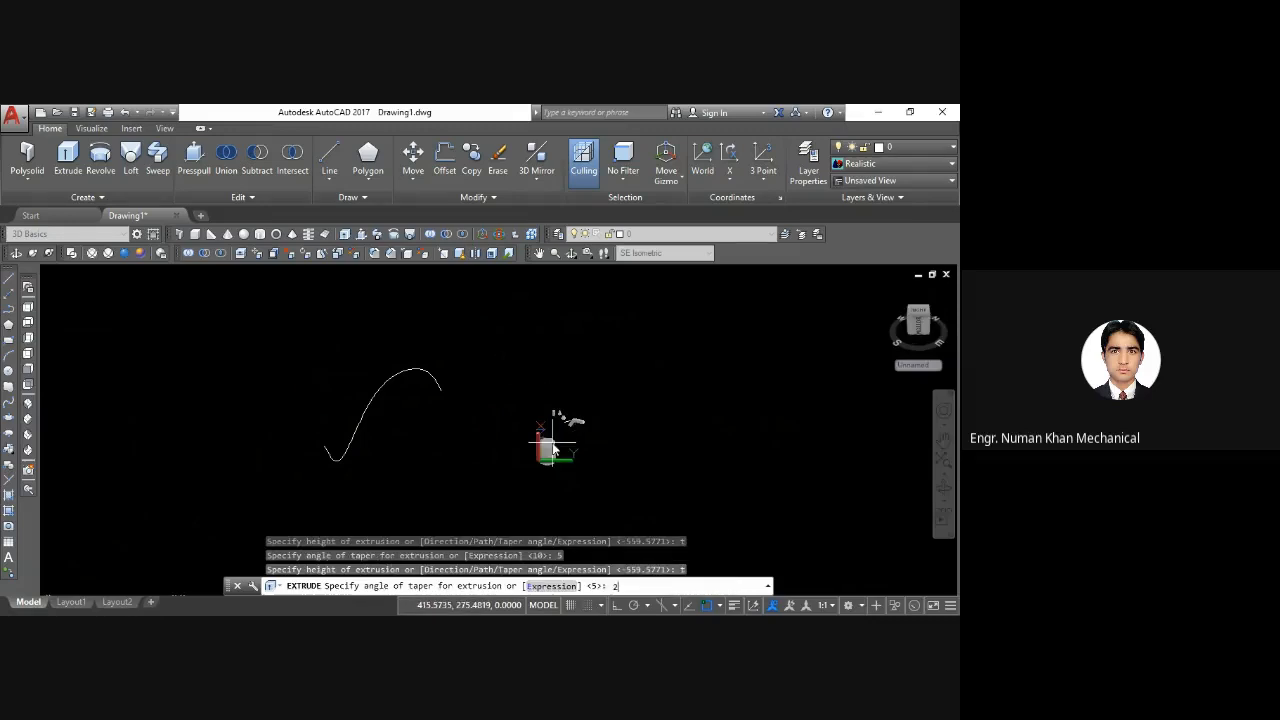
text(2)
key(Return)
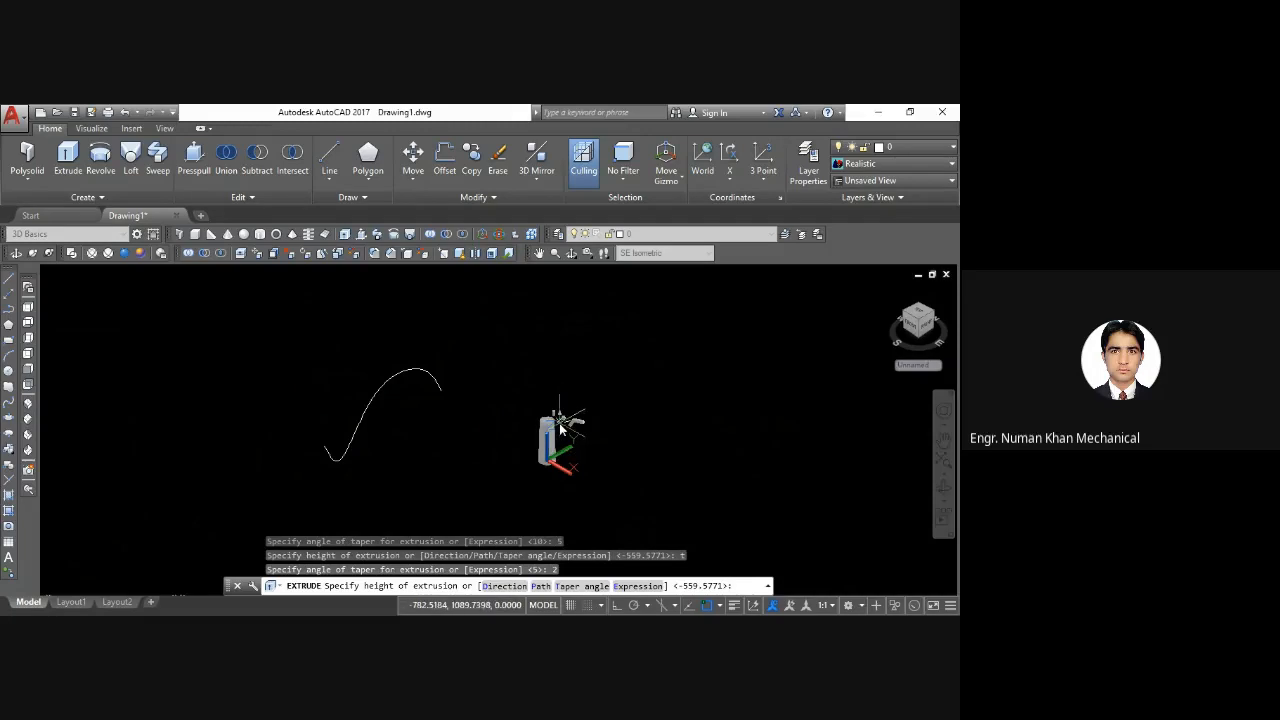
Complete the circle's tapered extrusion with the Path option, following the wavy spline
text(p)
key(Return)
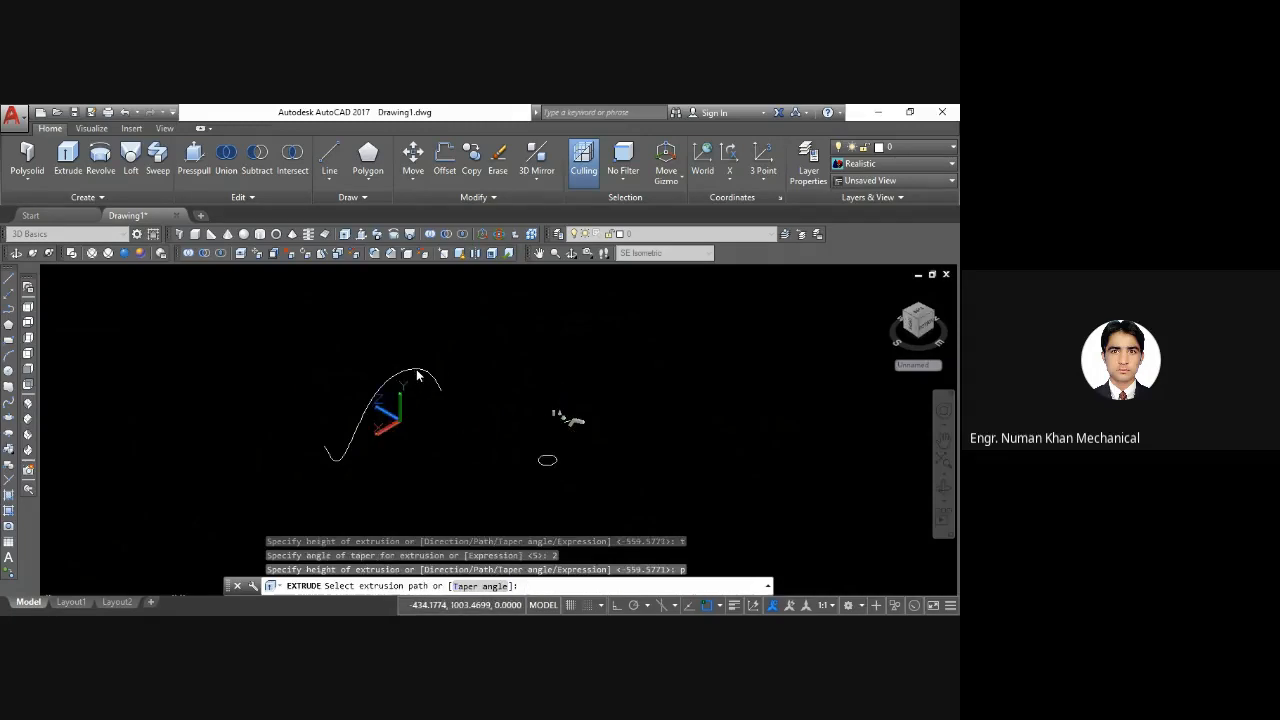
click(438, 402)
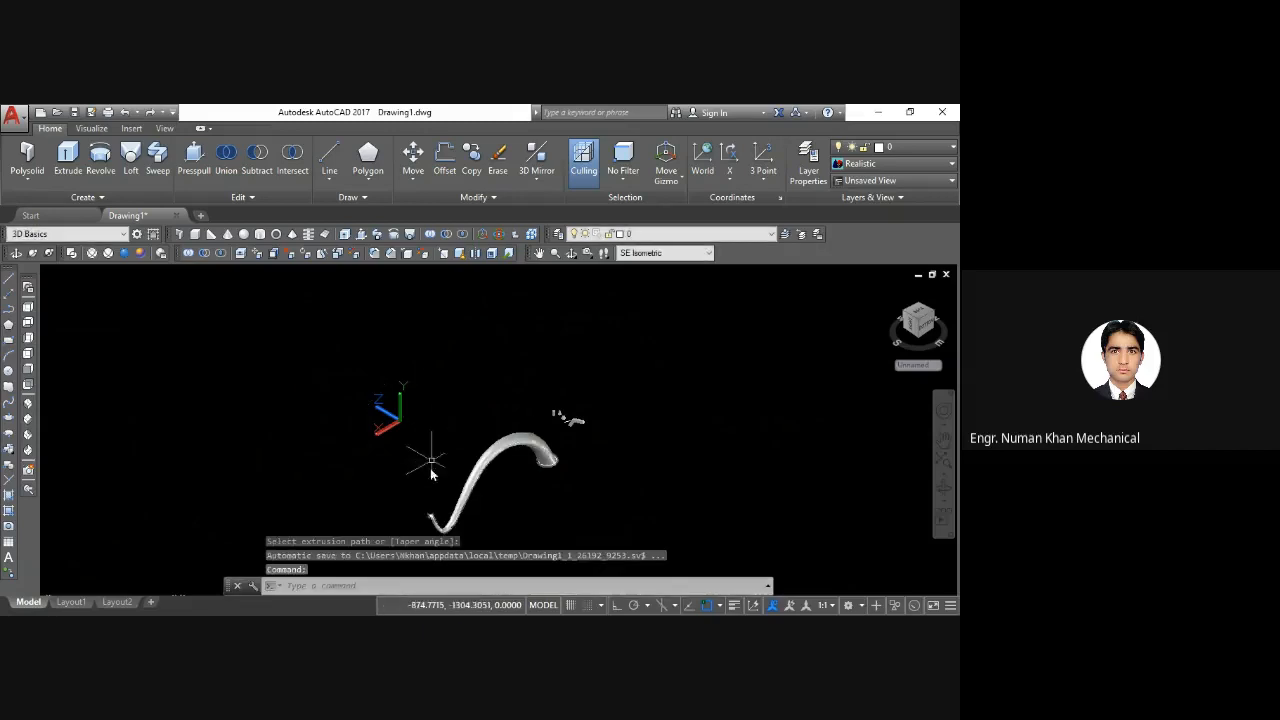
middle_drag(395, 447, 335, 380)
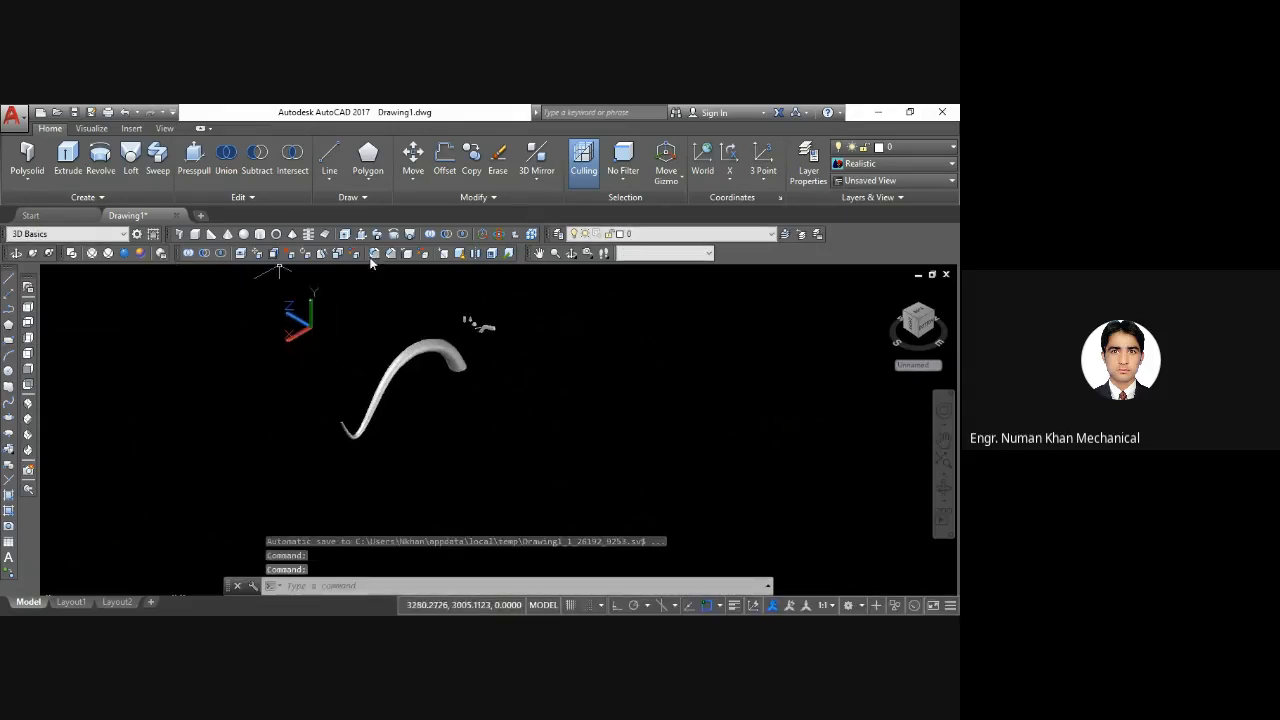
Examine the tapered spline extrusion from several sides, comparing its wide starting end with its narrow far end
click(571, 253)
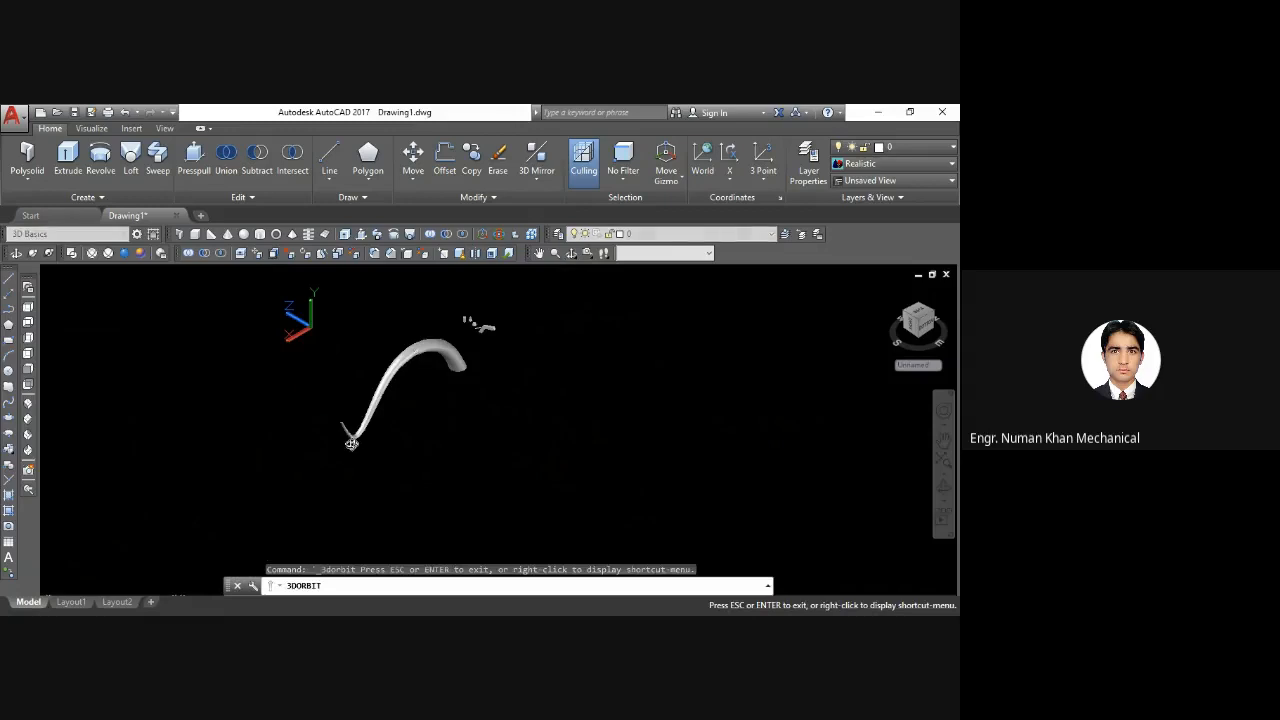
drag(352, 443, 259, 341)
drag(420, 360, 258, 417)
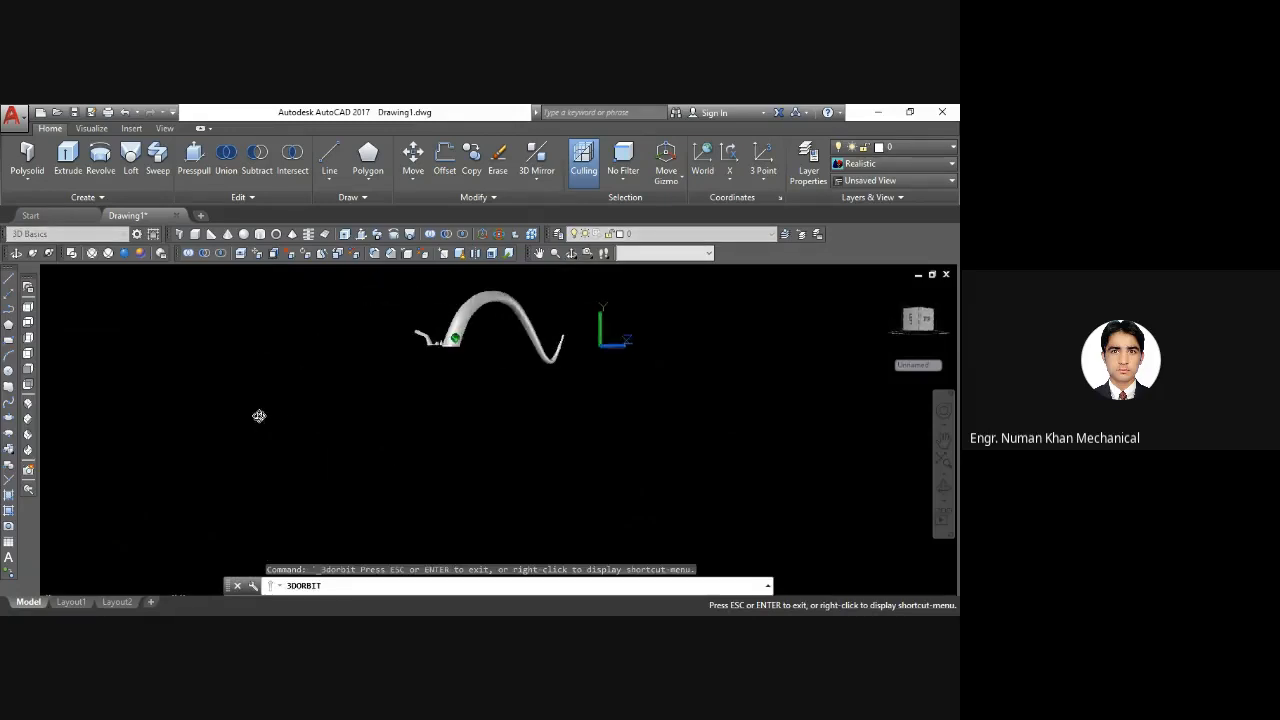
drag(572, 360, 249, 366)
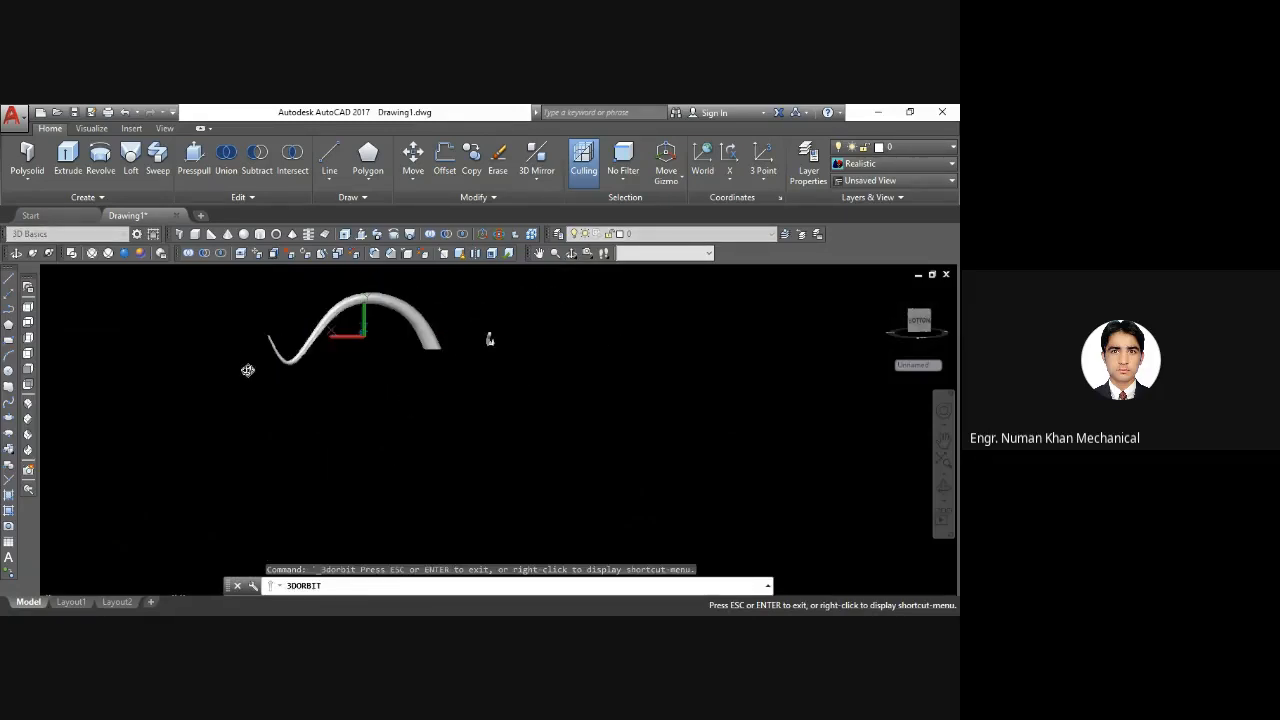
scroll(264, 331, up, 3)
scroll(264, 331, up, 5)
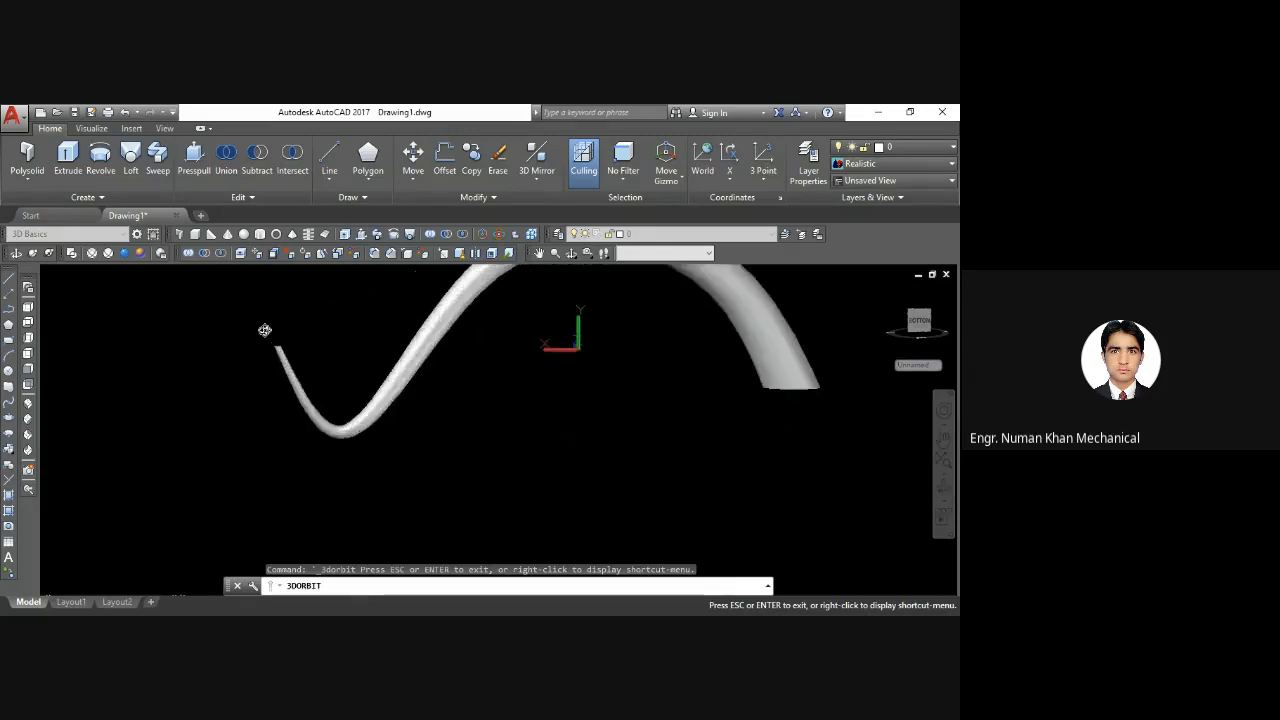
scroll(264, 330, down, 3)
drag(551, 400, 477, 464)
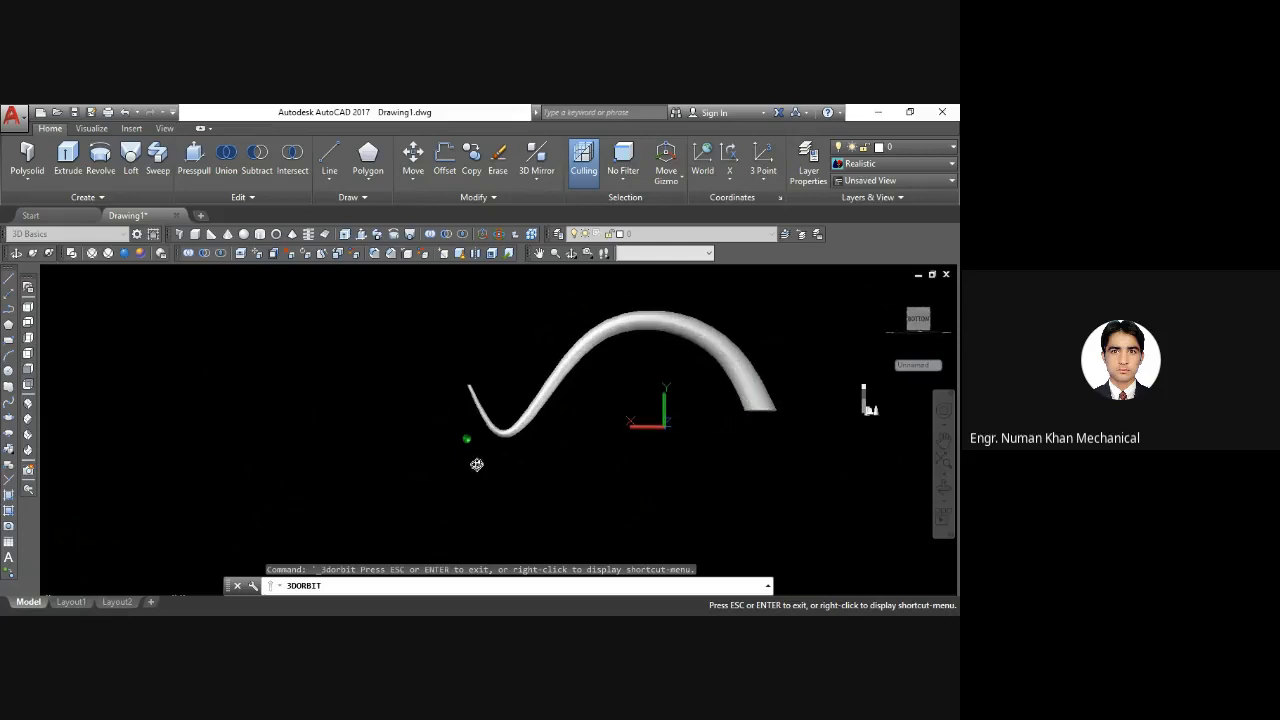
drag(581, 393, 634, 406)
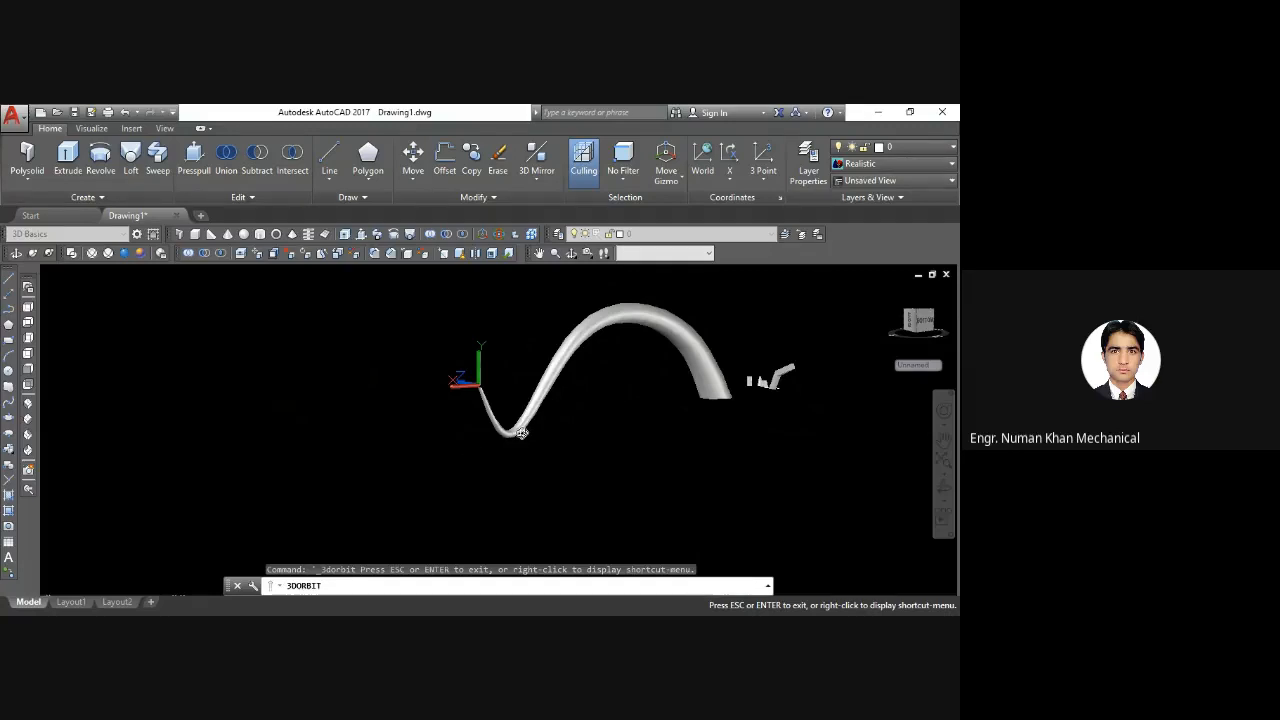
key(Escape)
text(z)
key(Return)
text(a)
key(Return)
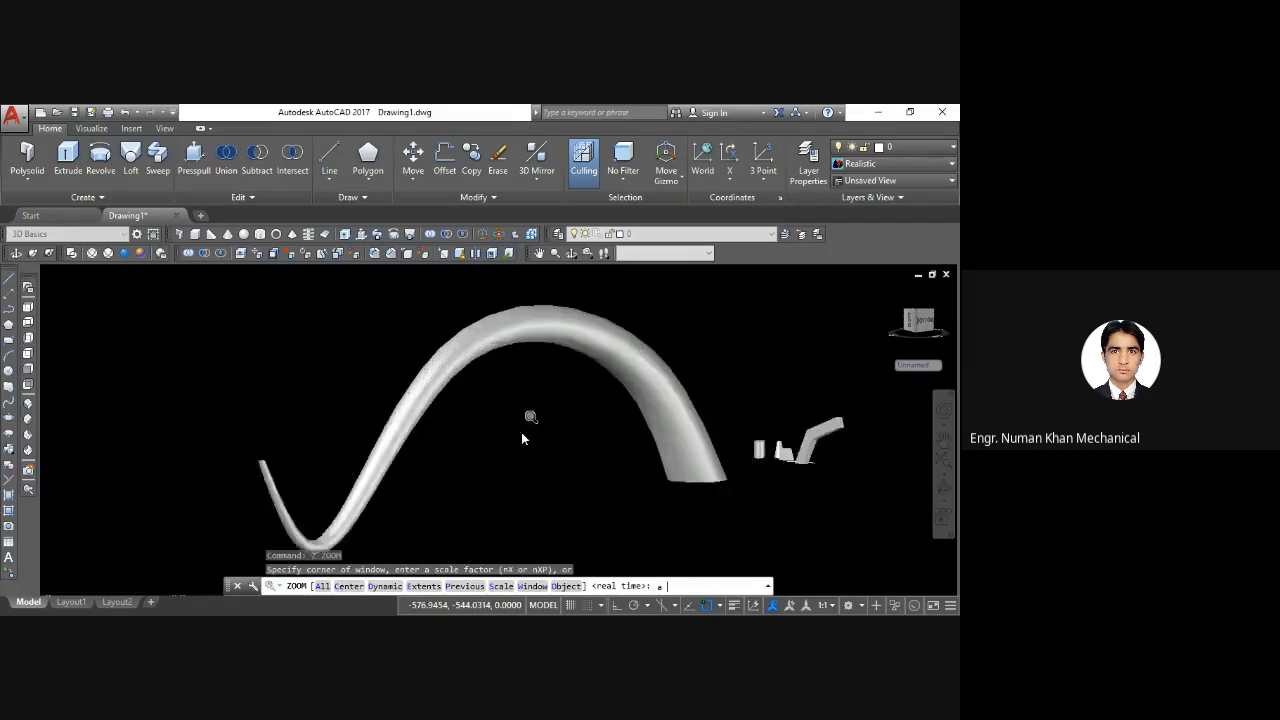
key(Return)
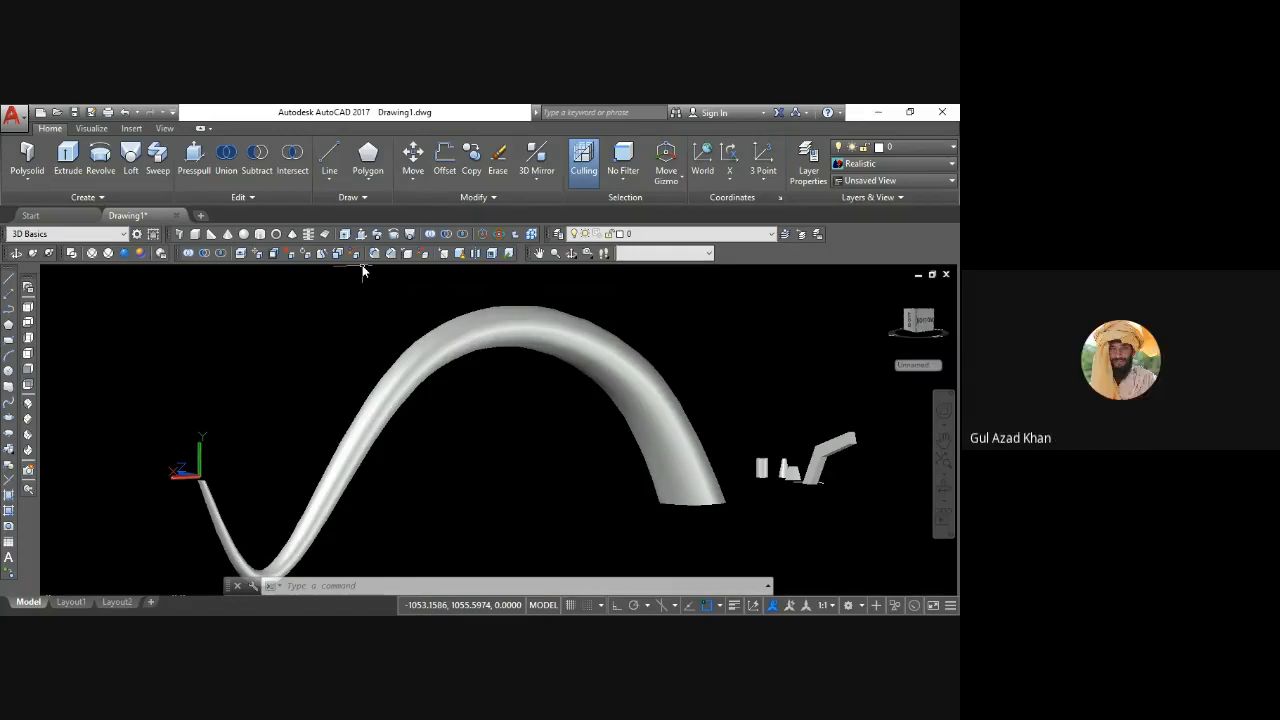
scroll(405, 378, down, 4)
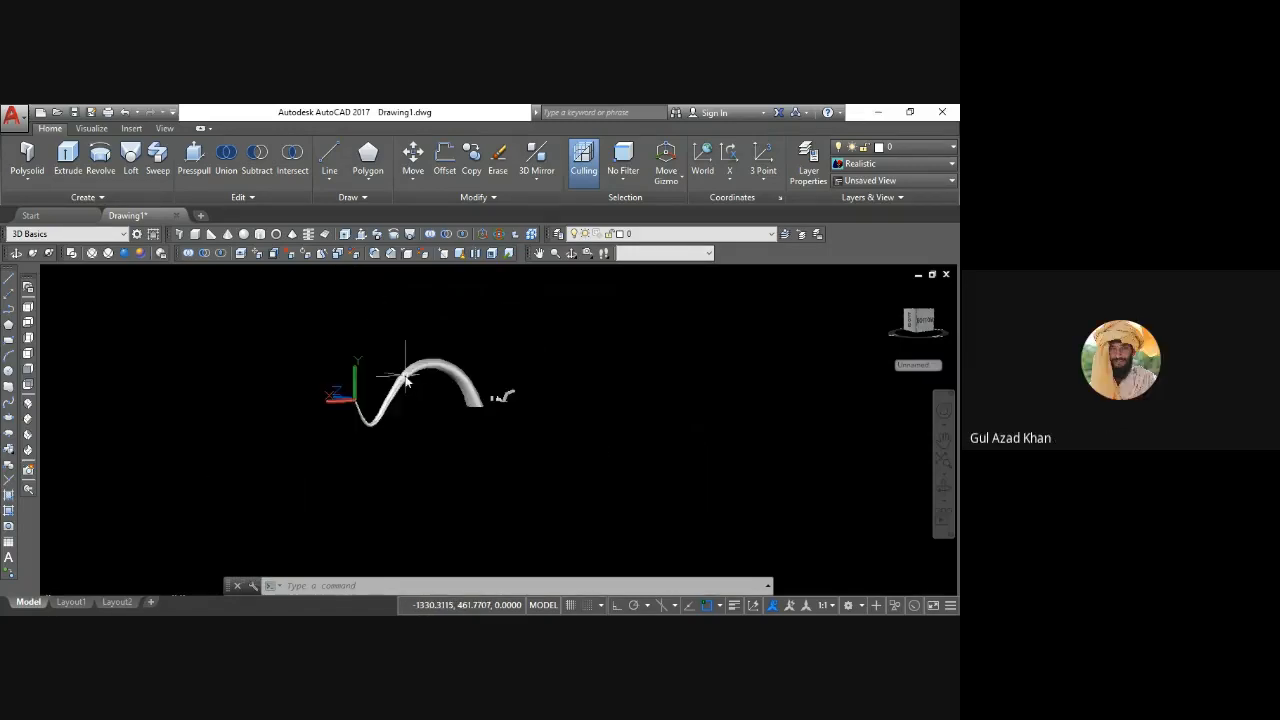
Erase all the extruded objects in the top view, including the tapered spline solid and the small solids north of it
click(28, 307)
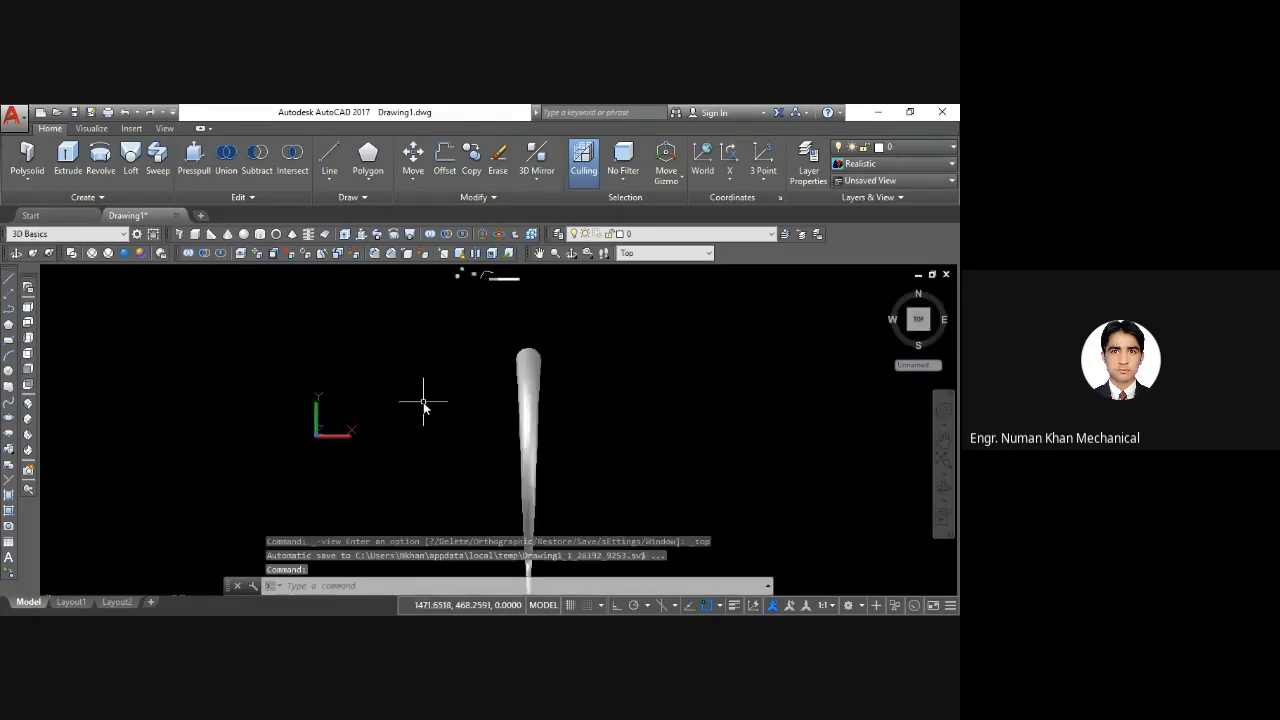
middle_drag(423, 394, 273, 428)
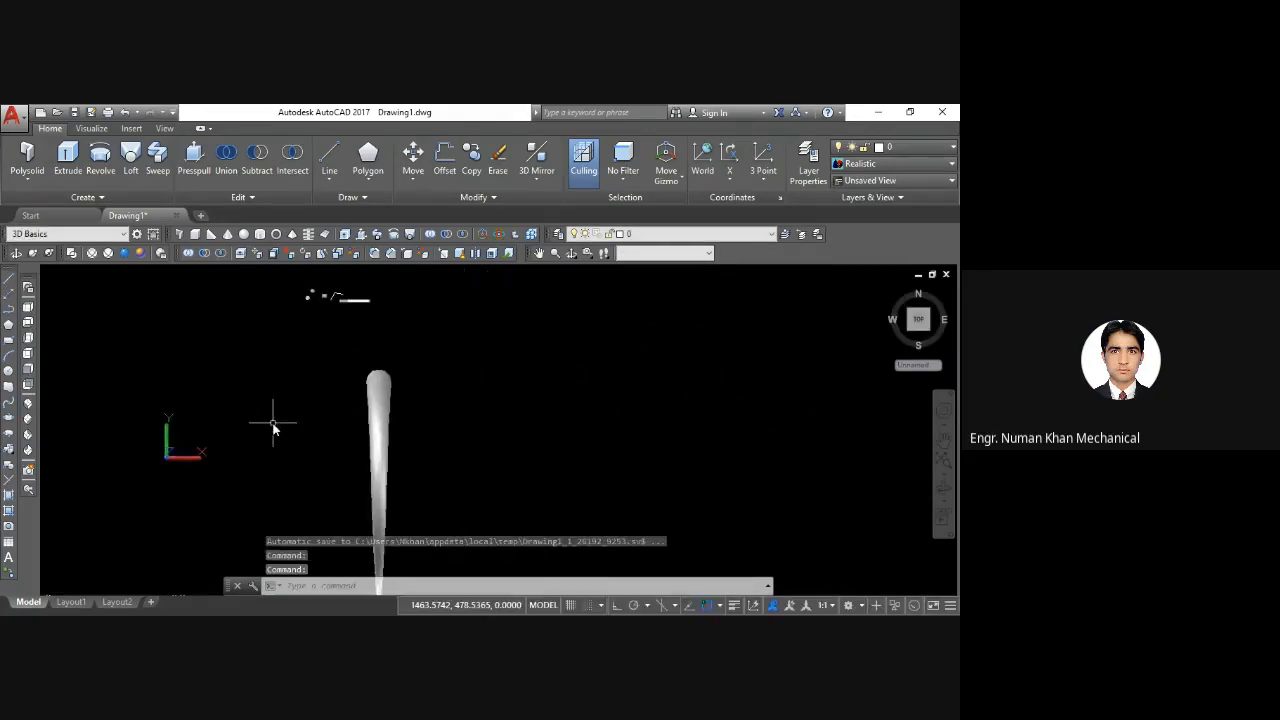
click(596, 274)
click(285, 450)
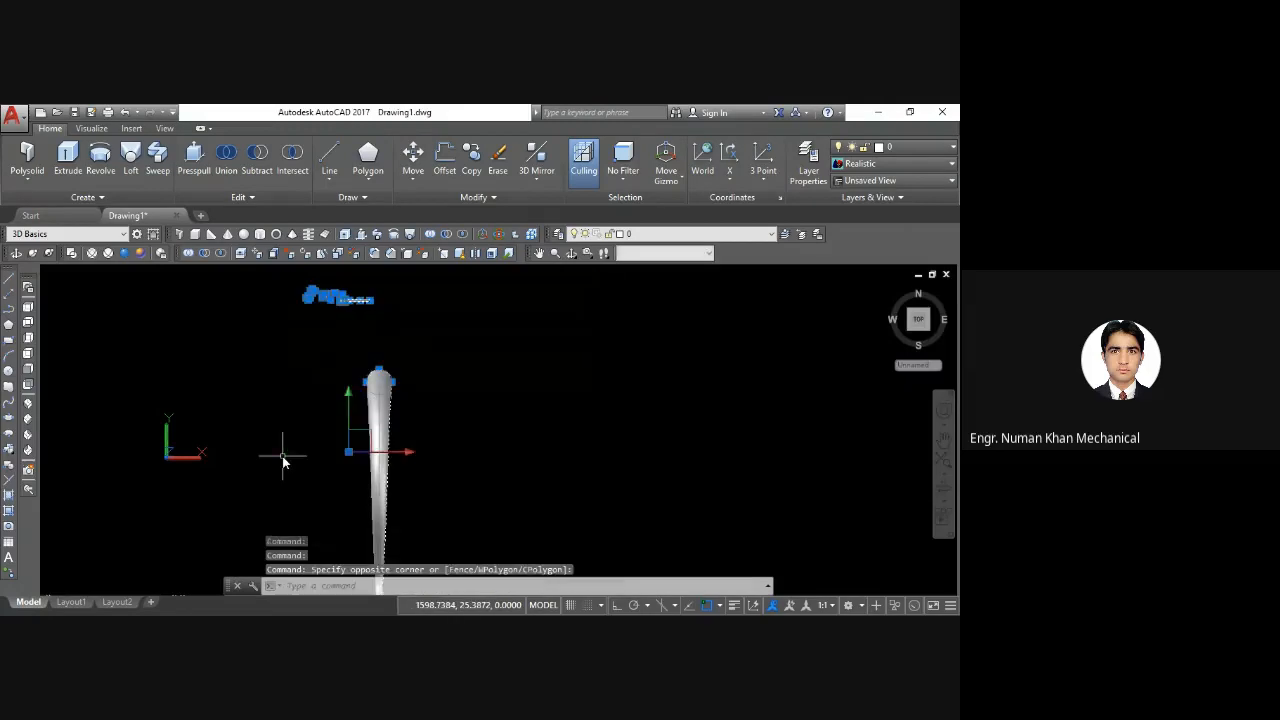
key(Delete)
text(z)
key(Return)
text(a)
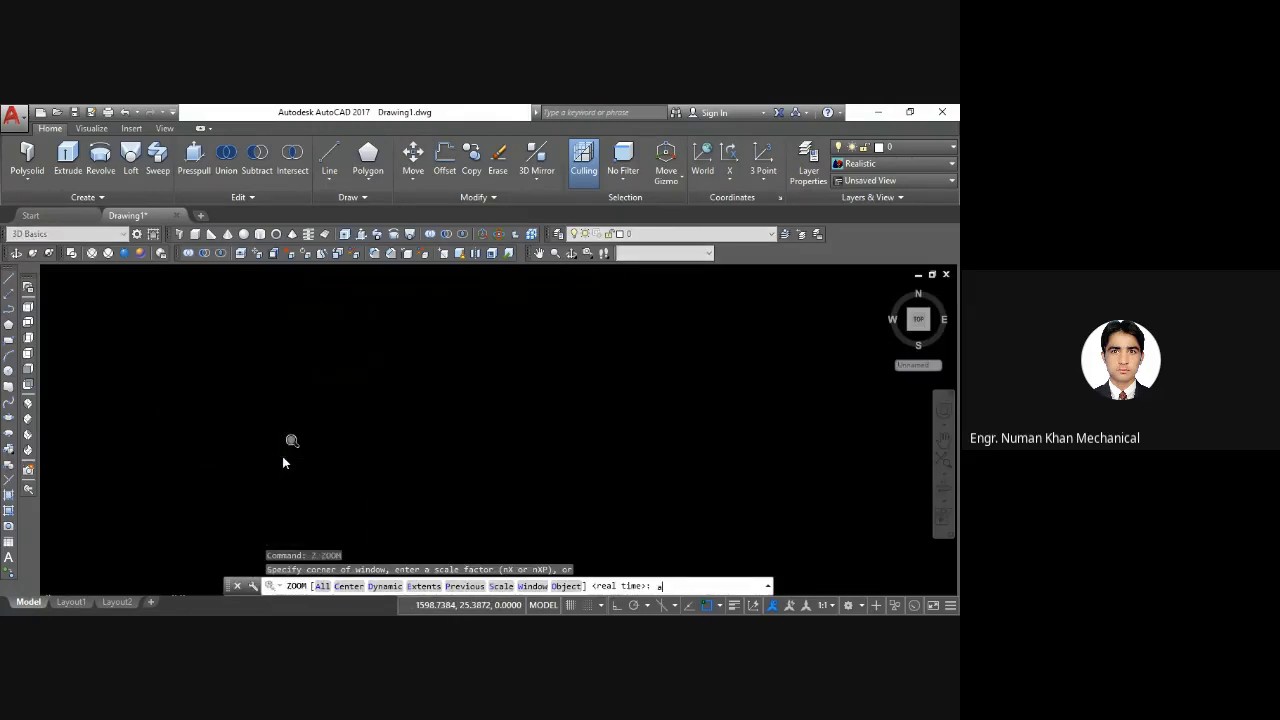
key(Return)
key(Escape)
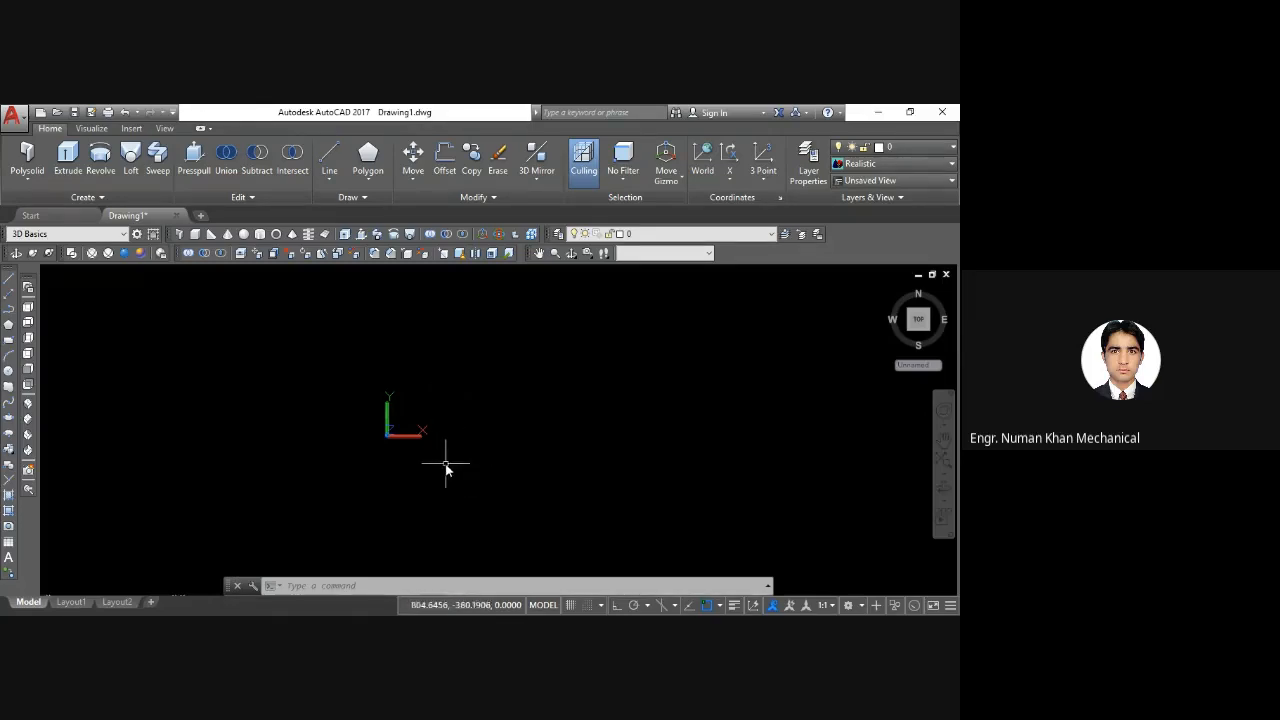
middle_drag(446, 460, 280, 460)
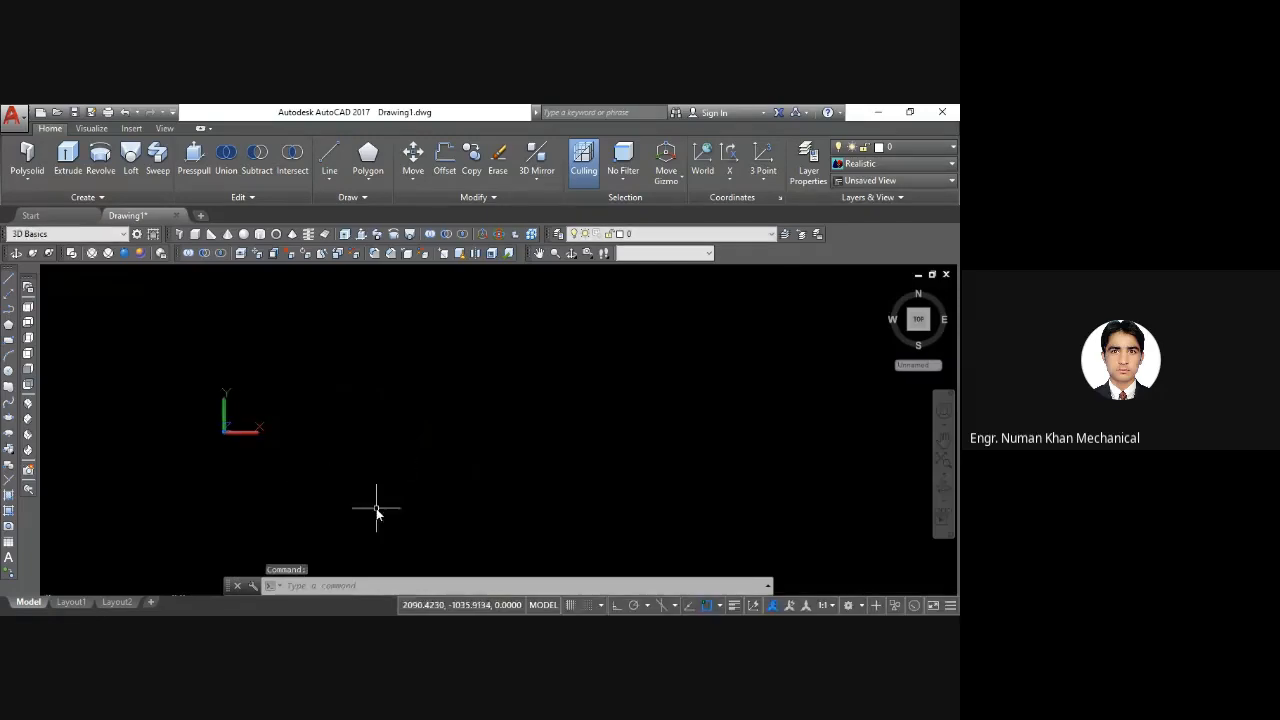